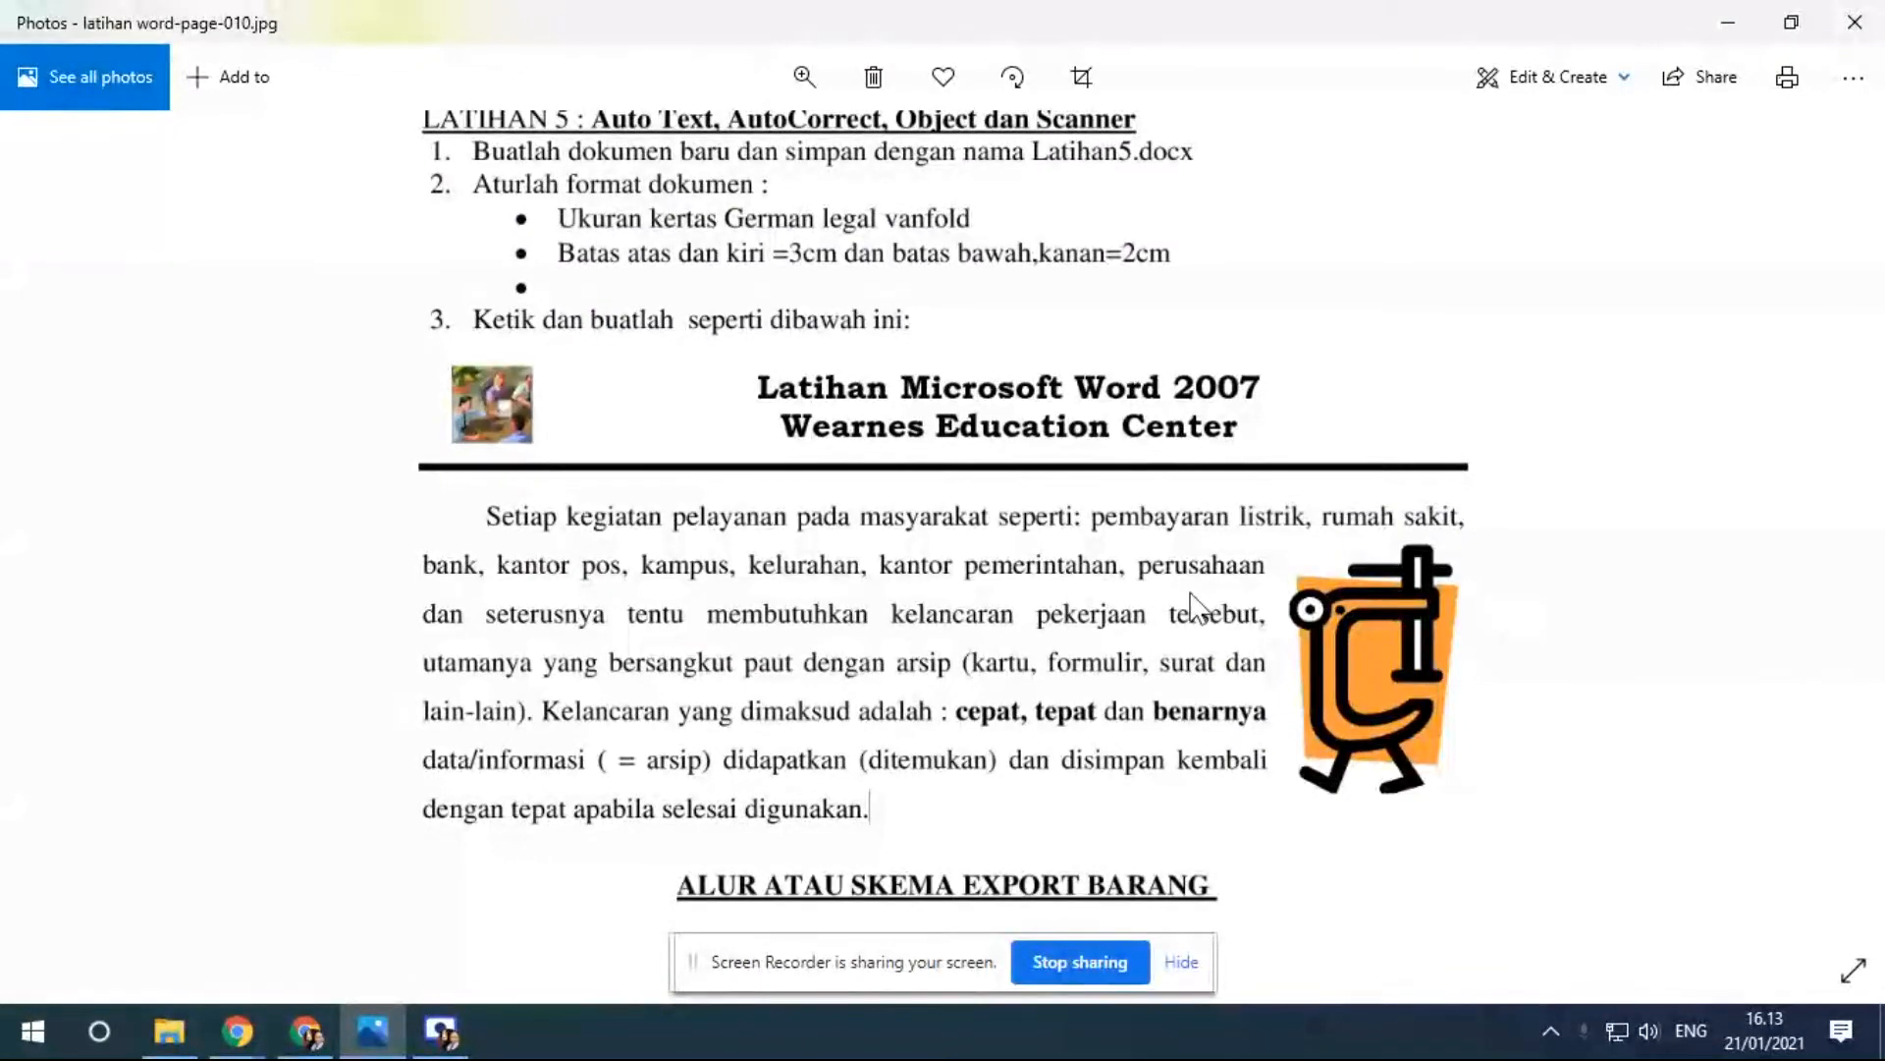
# Switch to Word, create a new blank document and dismiss the Office activation notice.
pyautogui.scroll(-1, 1073, 429)
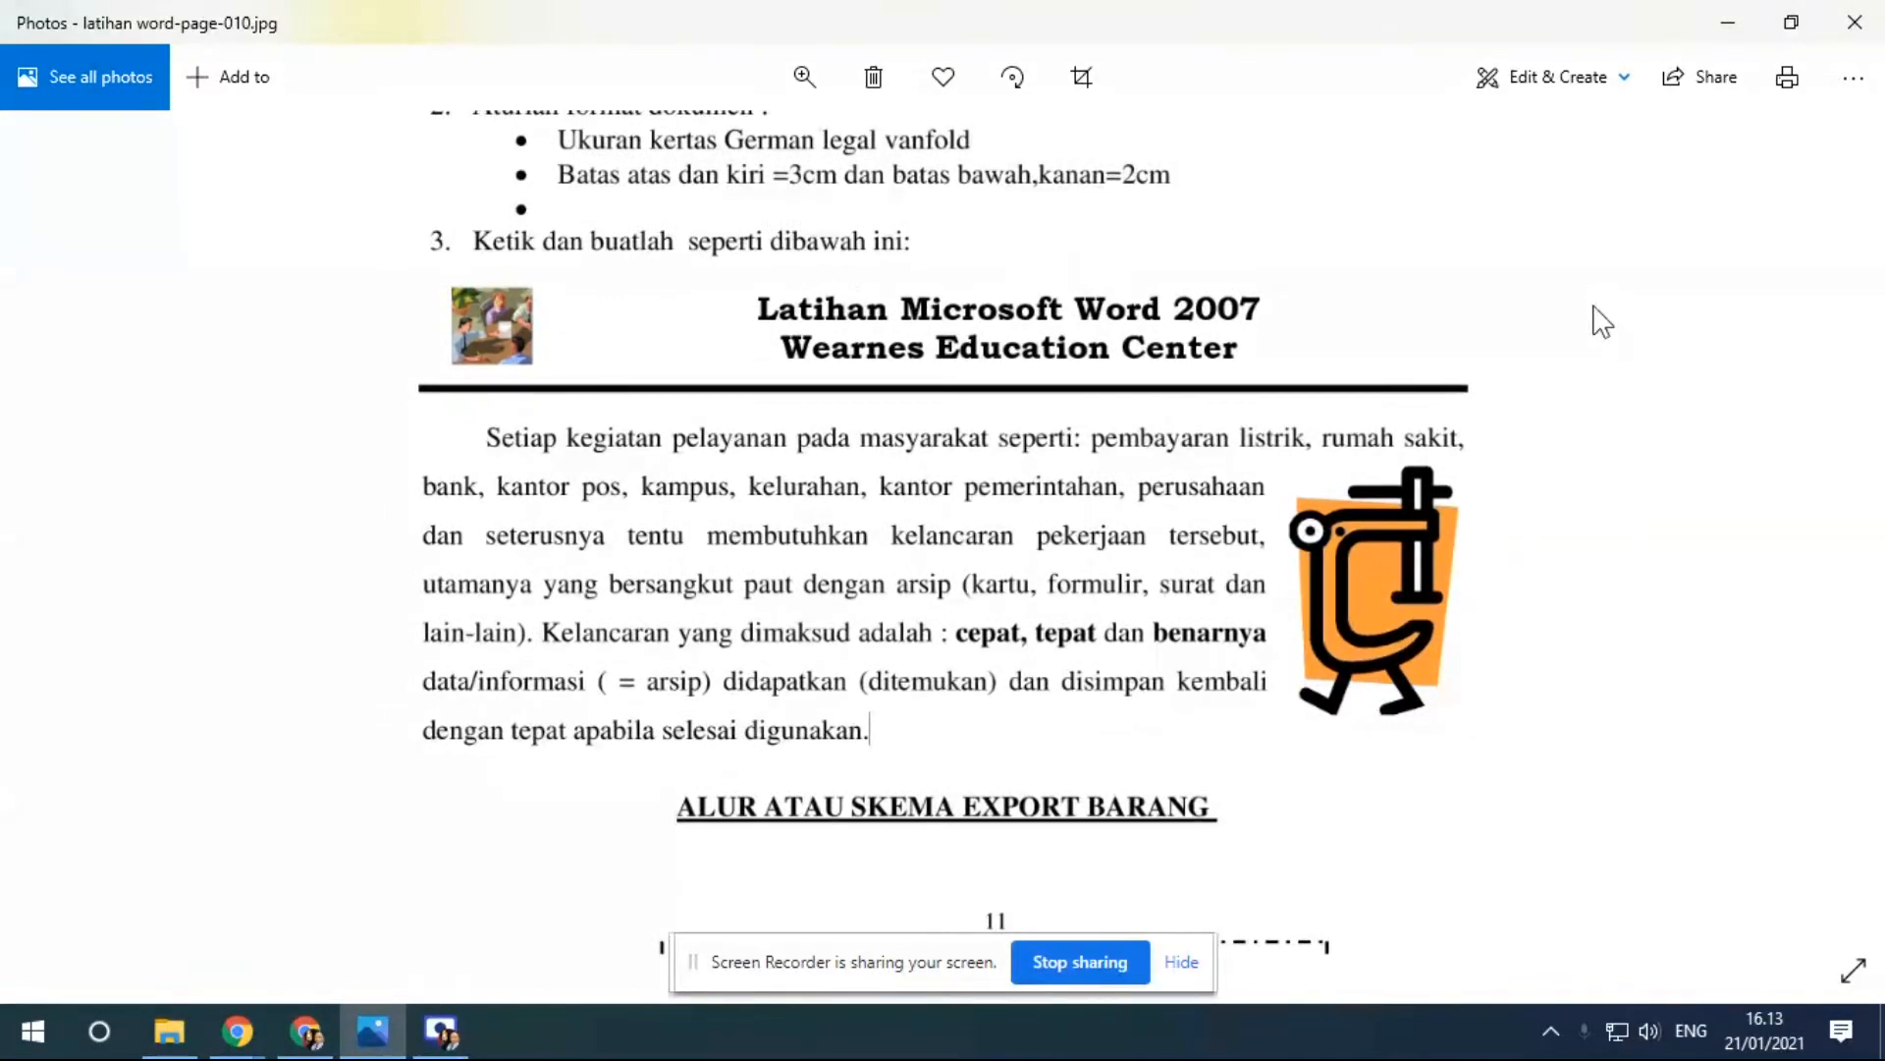
pyautogui.click(1191, 962)
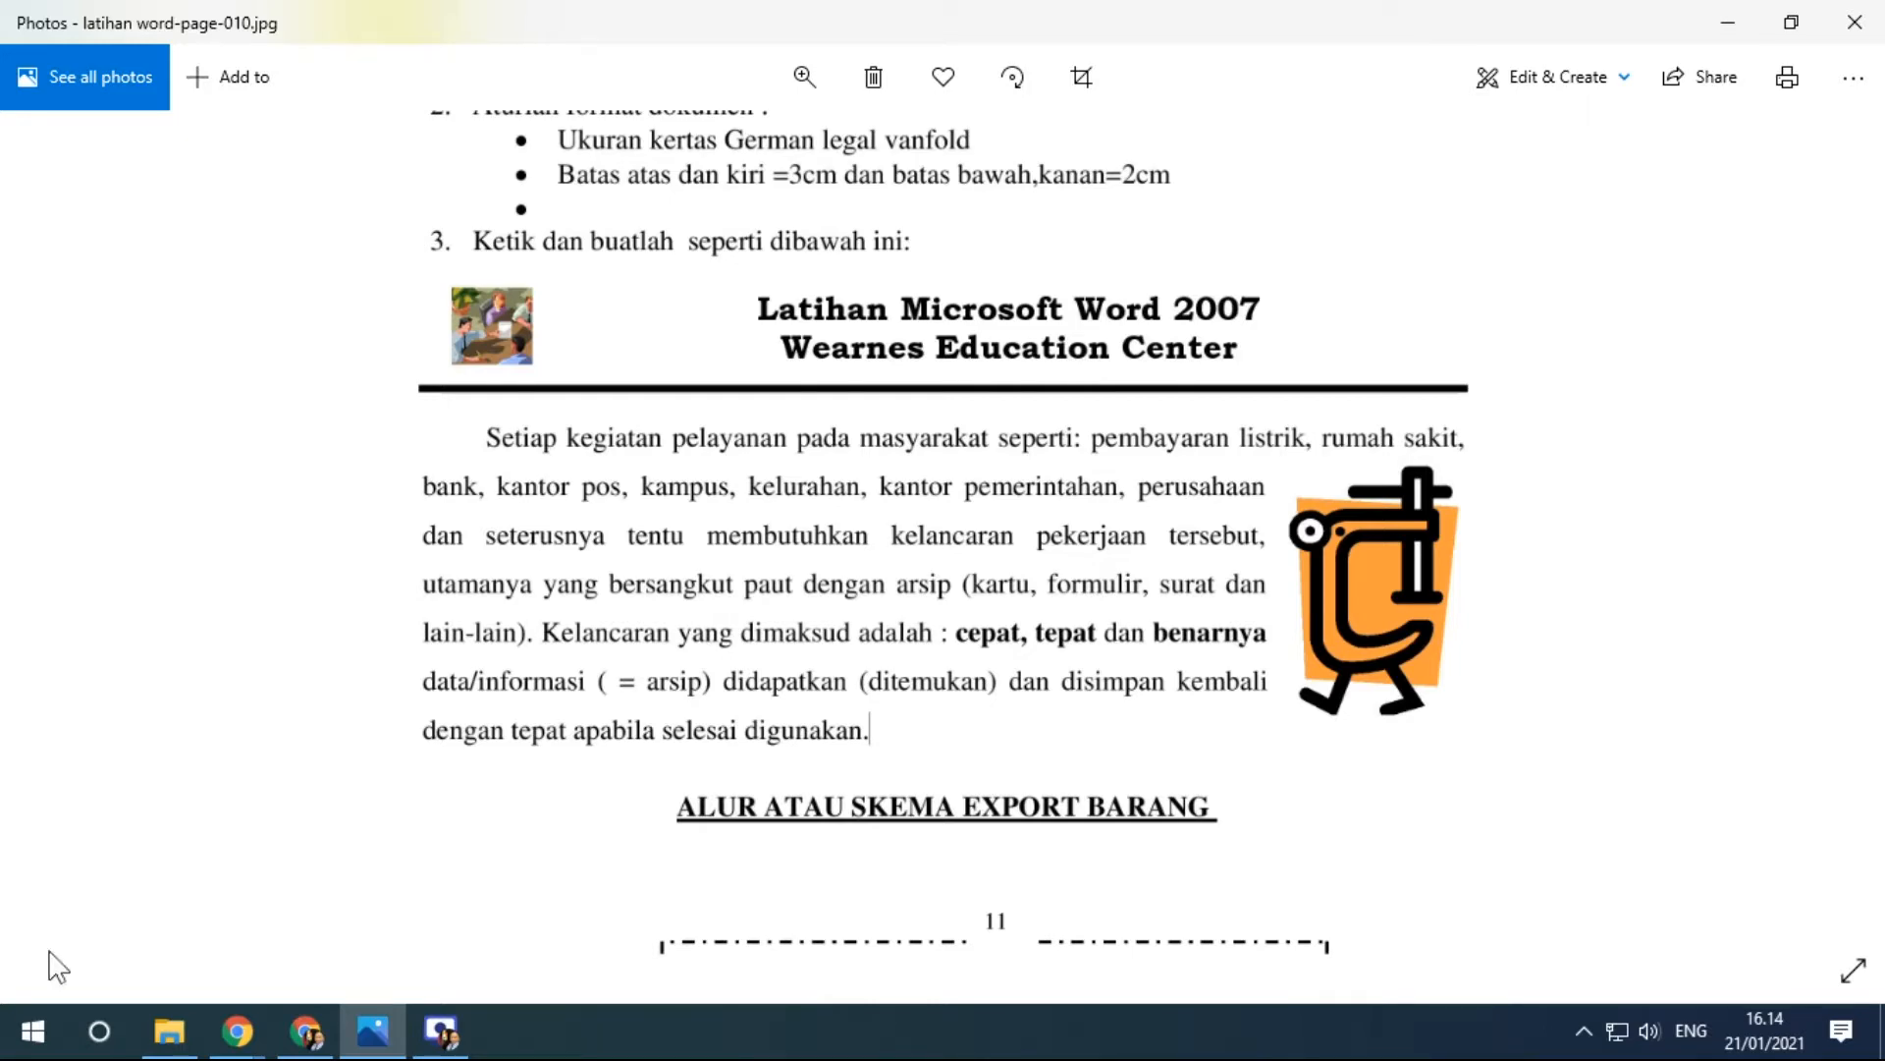
pyautogui.click(24, 1041)
pyautogui.write('word')
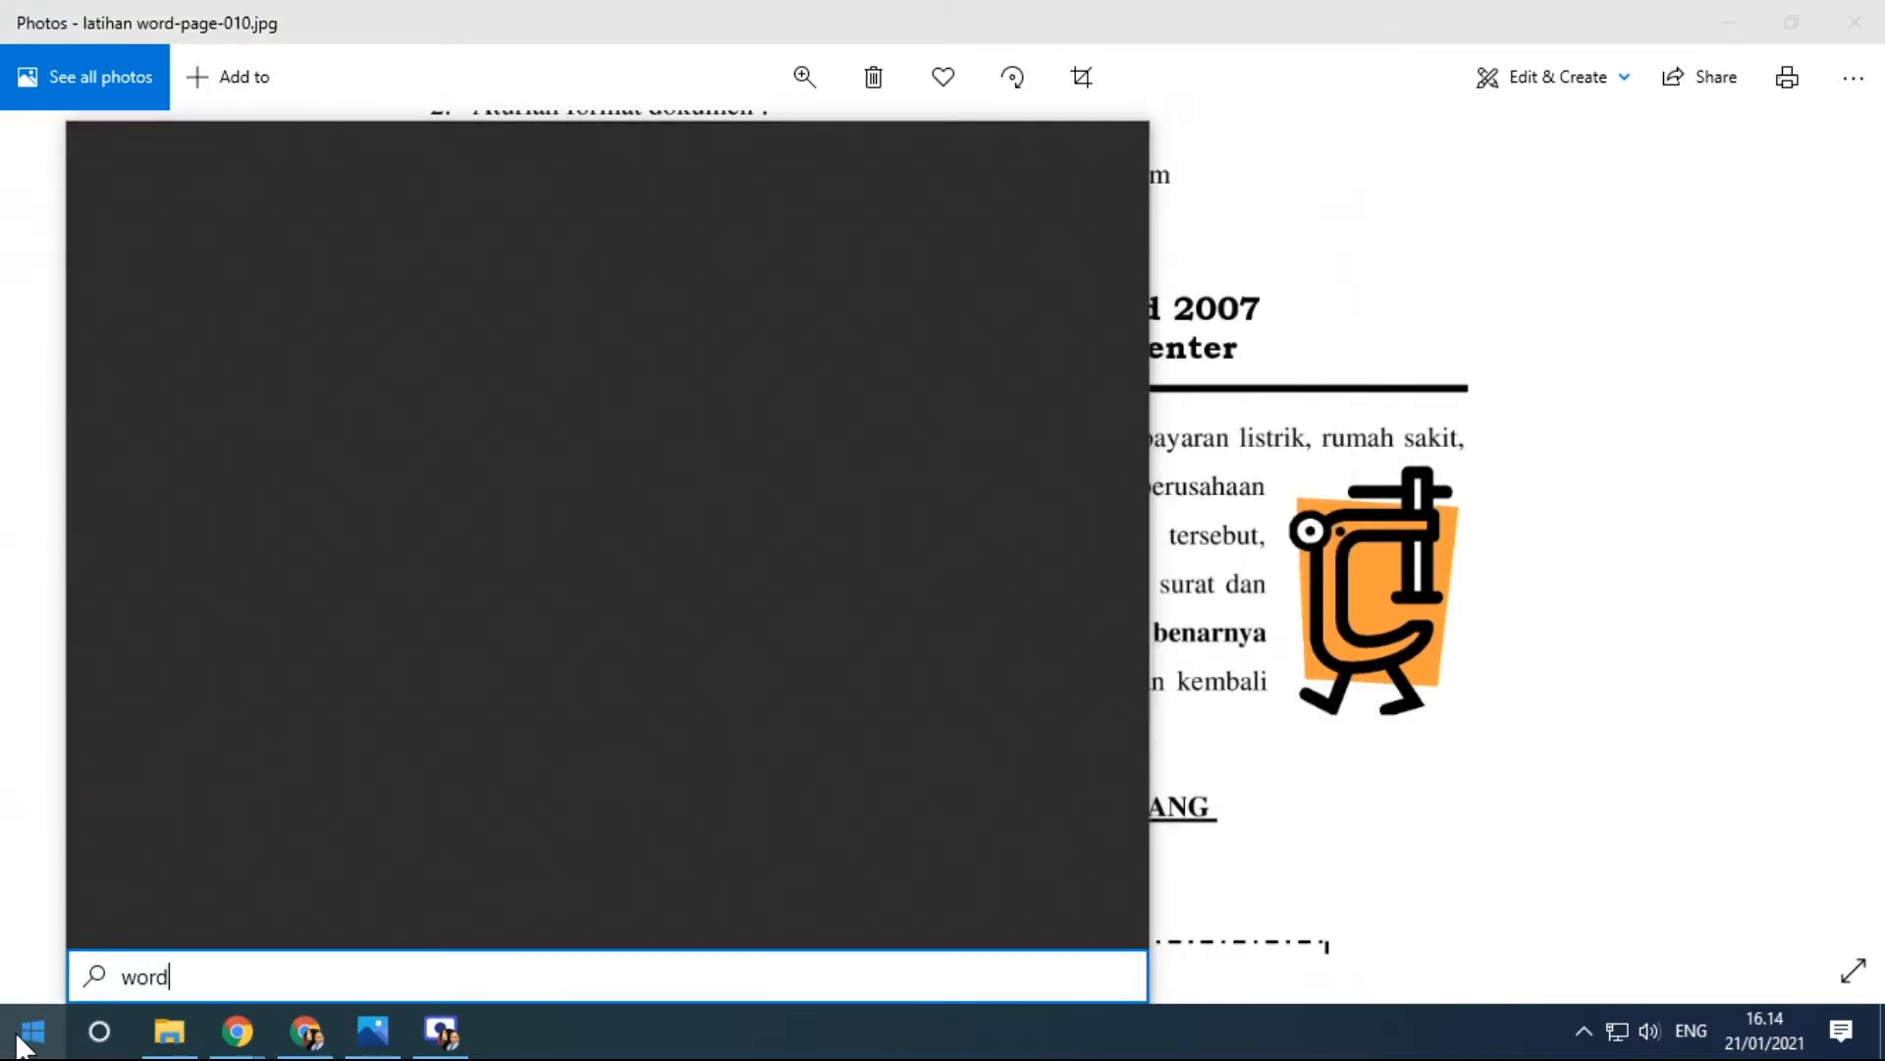
pyautogui.press('Return')
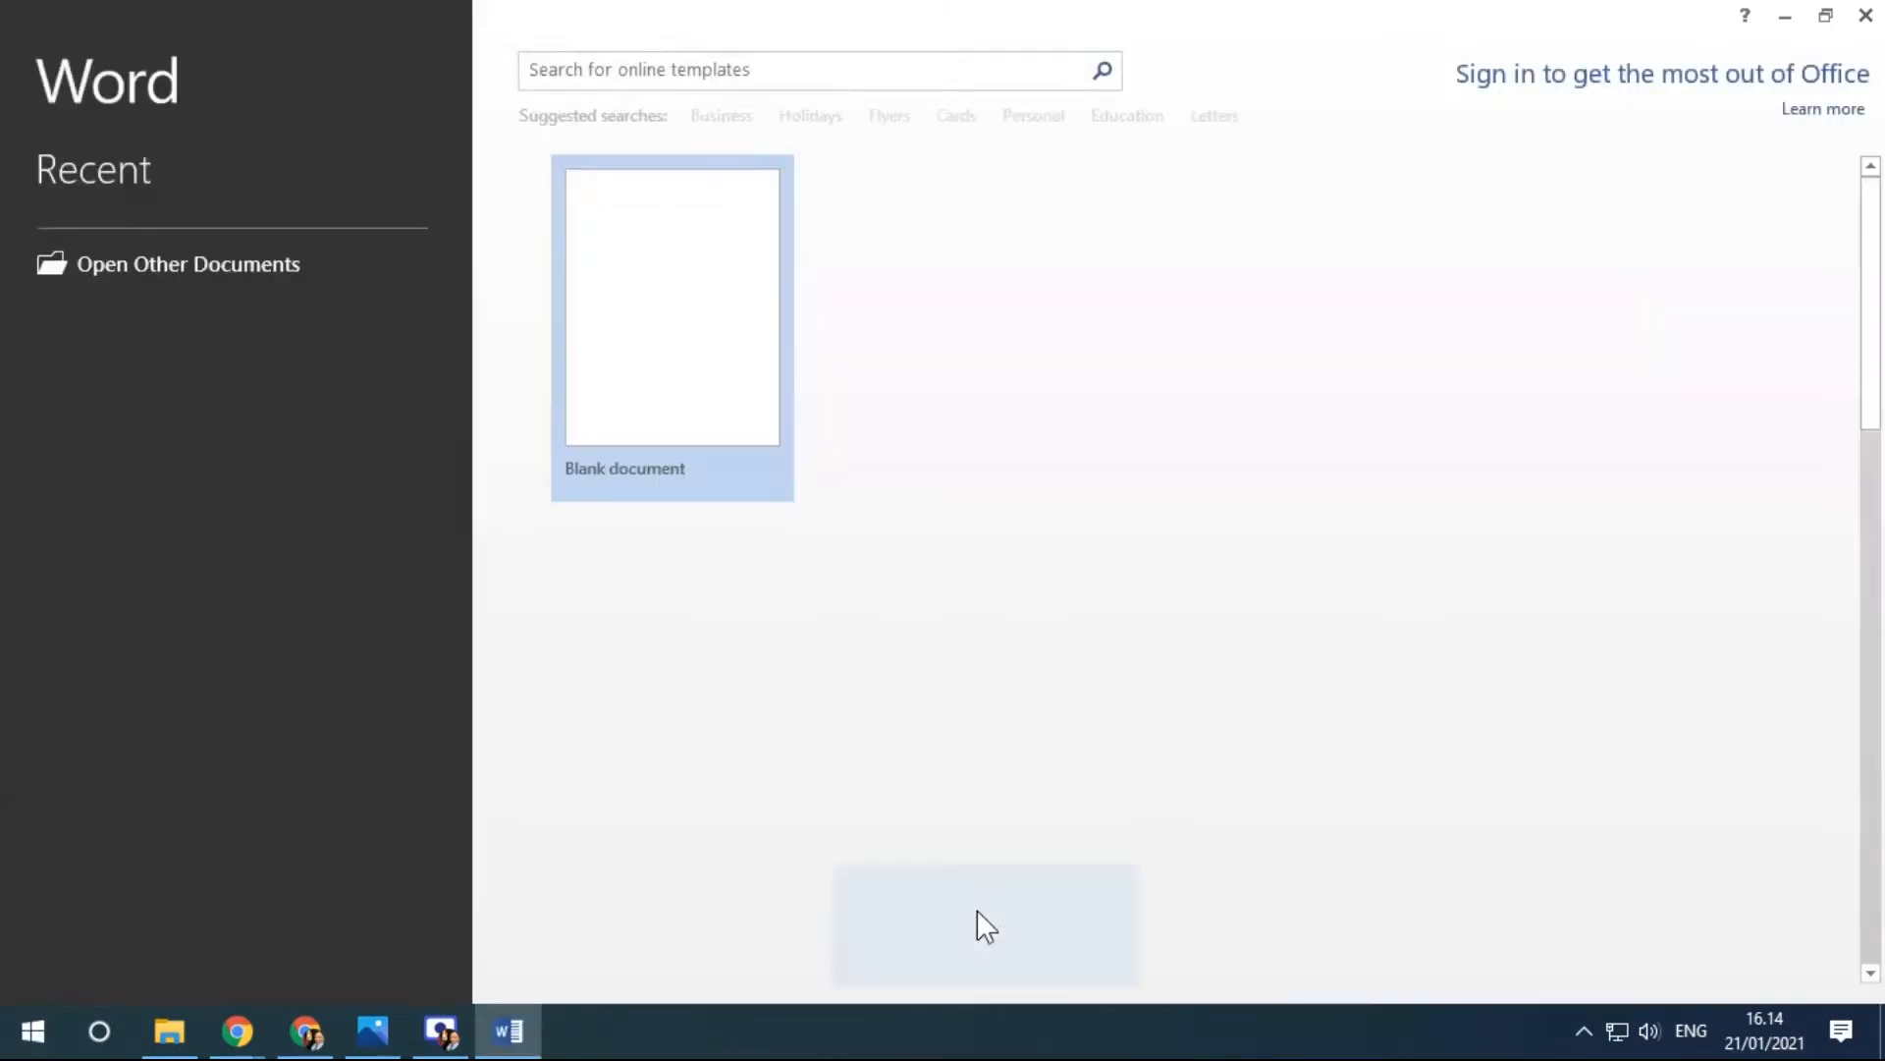
pyautogui.click(695, 371)
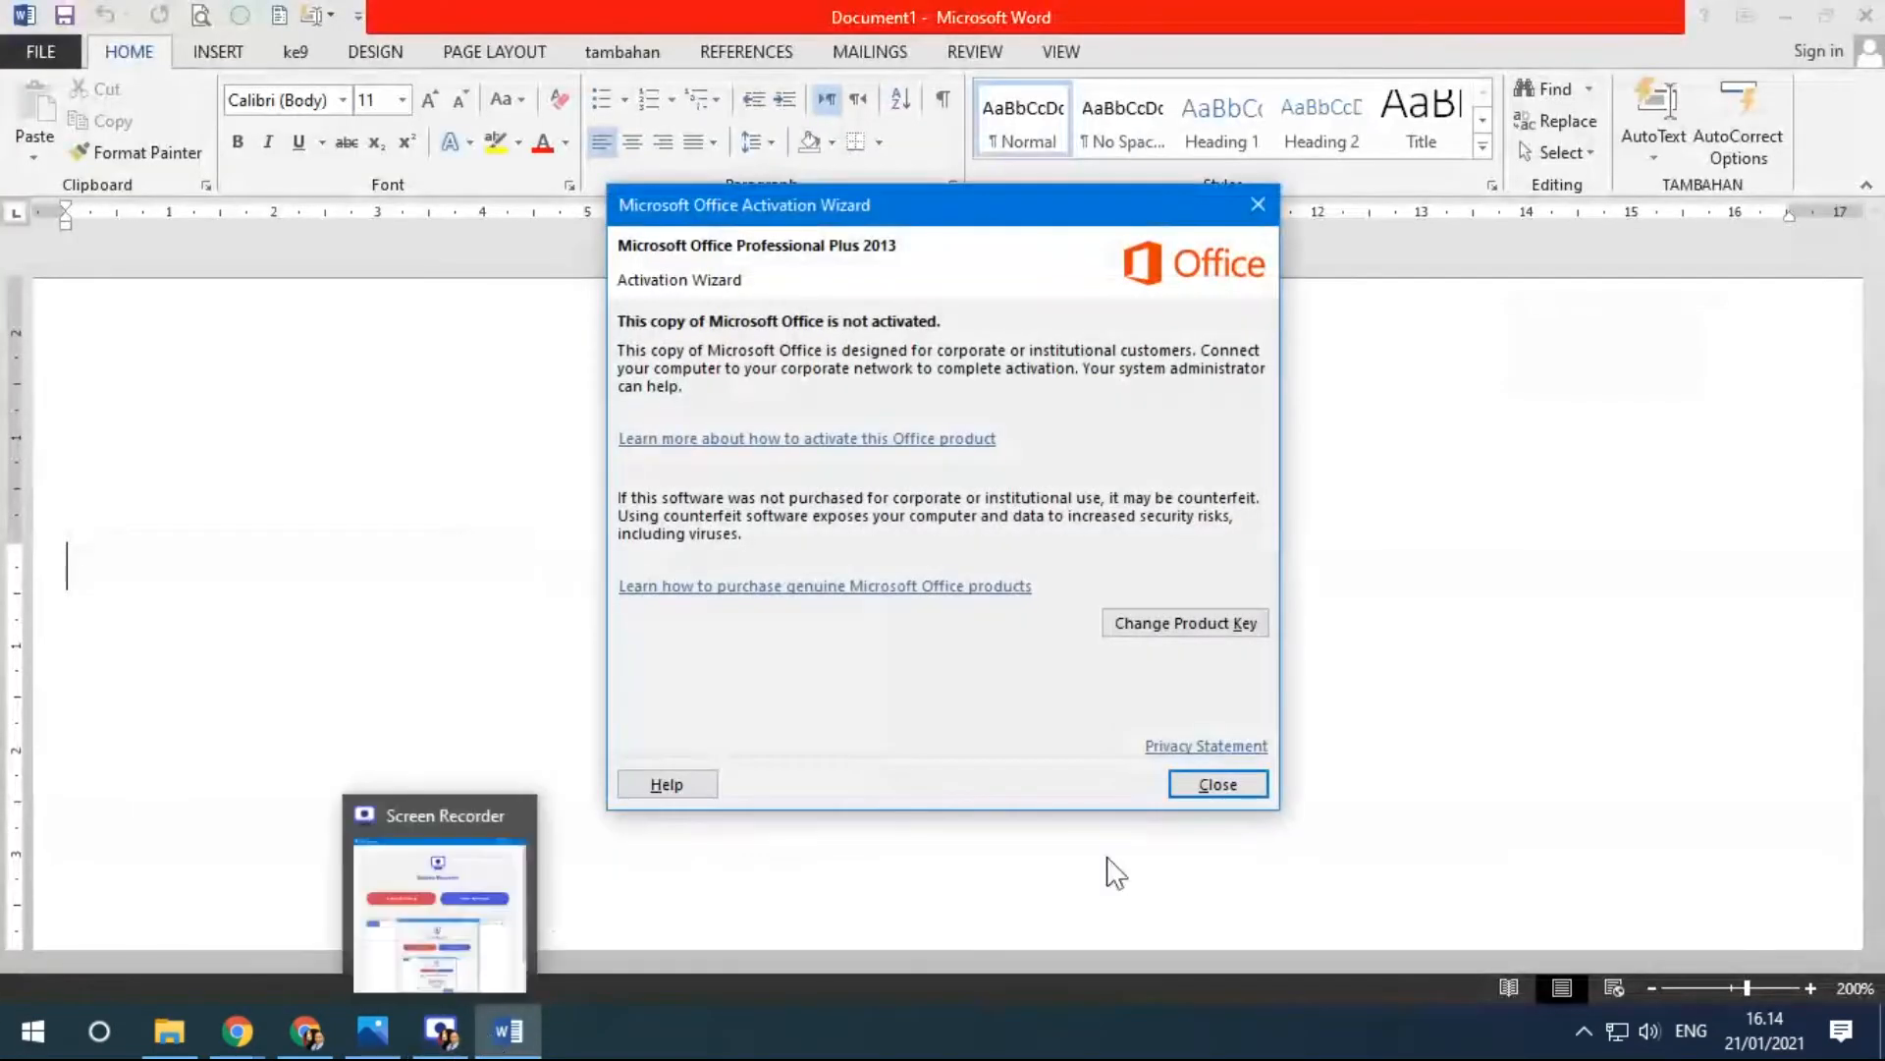
pyautogui.click(1217, 785)
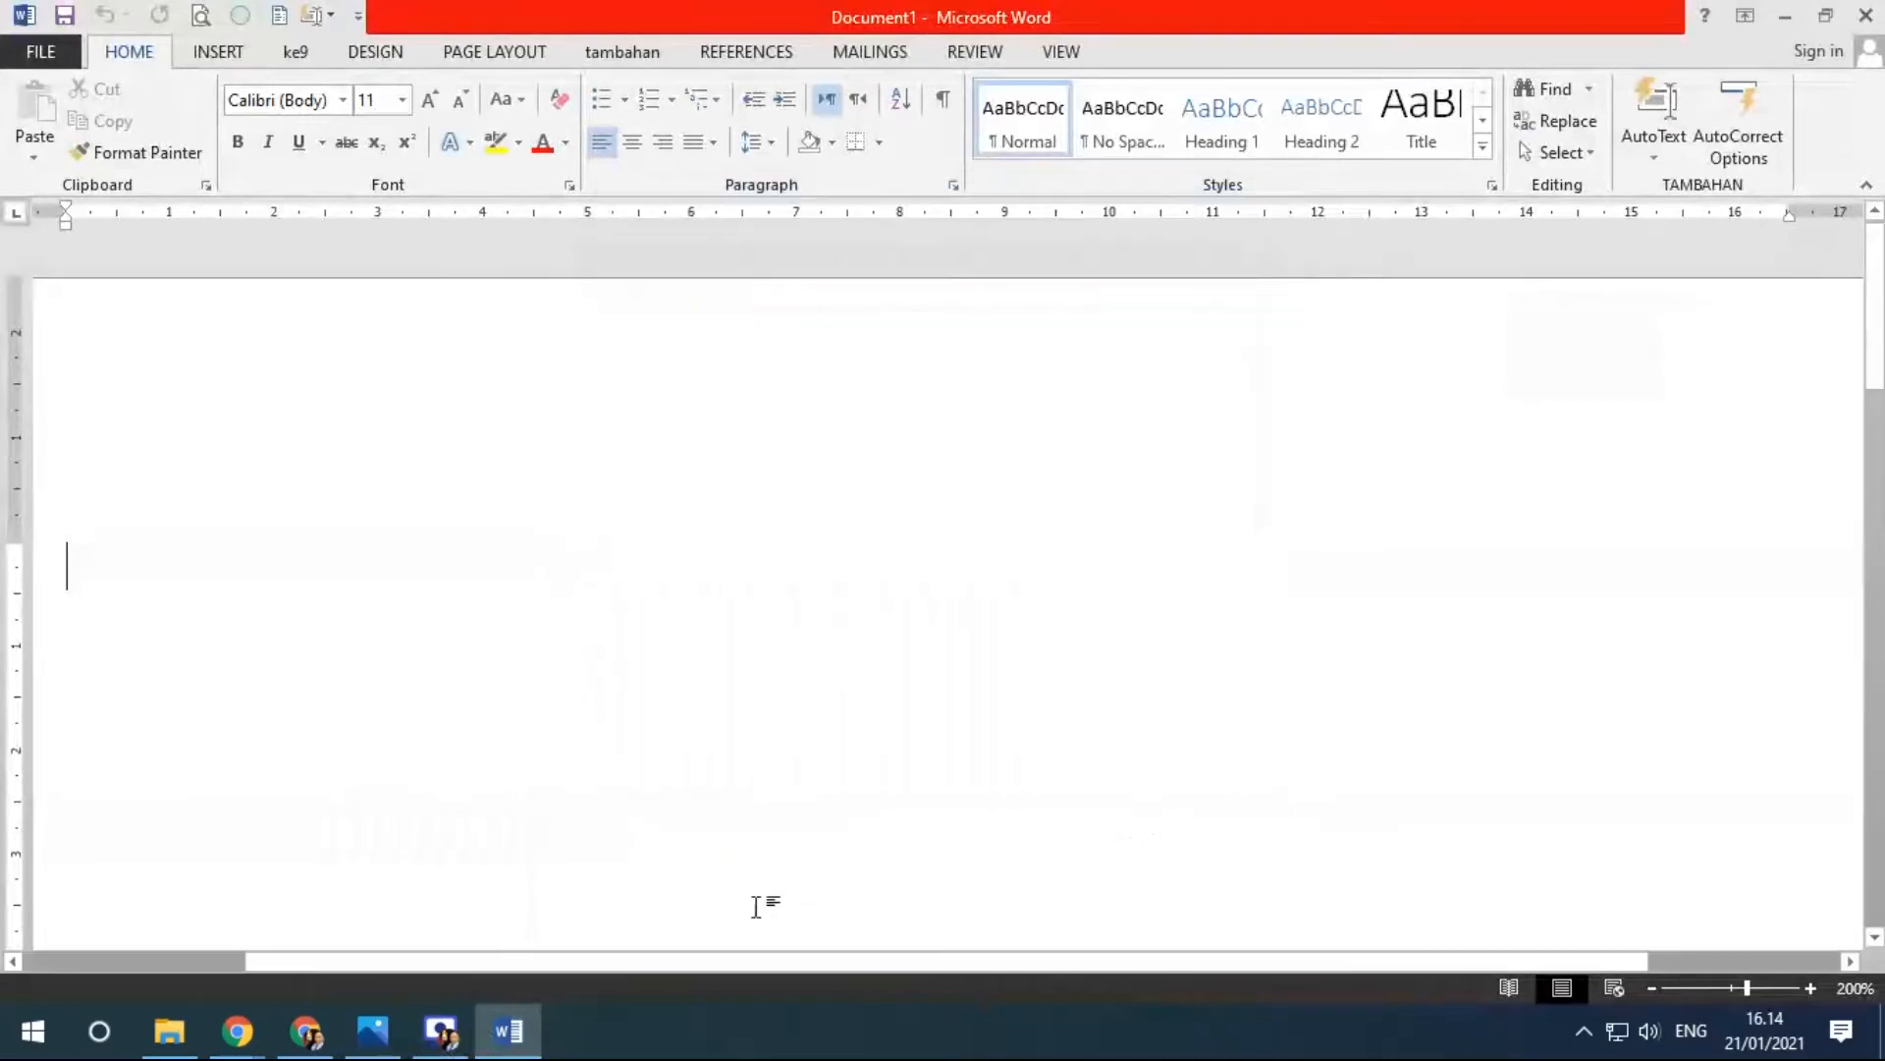
# Switch to Photos and read the LATIHAN 5 instructions on file name, paper size, margins and letterhead layout.
pyautogui.click(371, 1033)
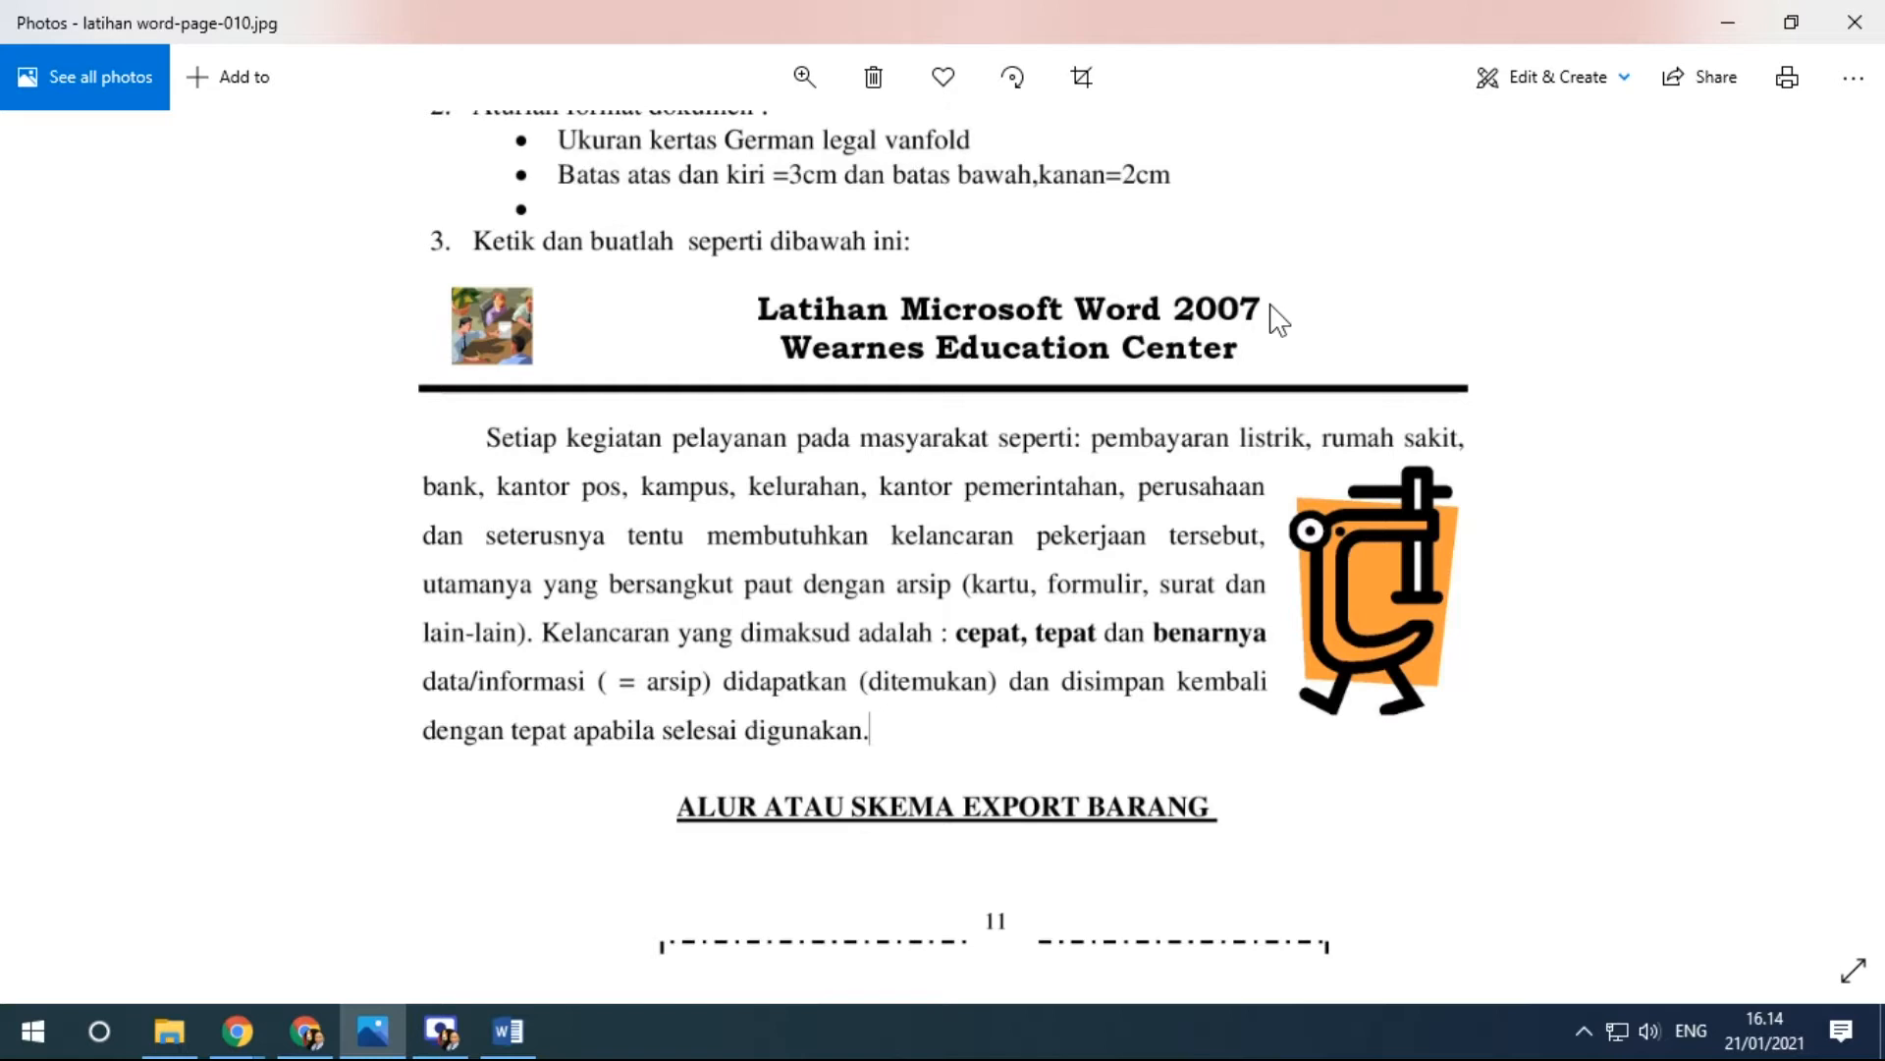
pyautogui.scroll(1, 985, 329)
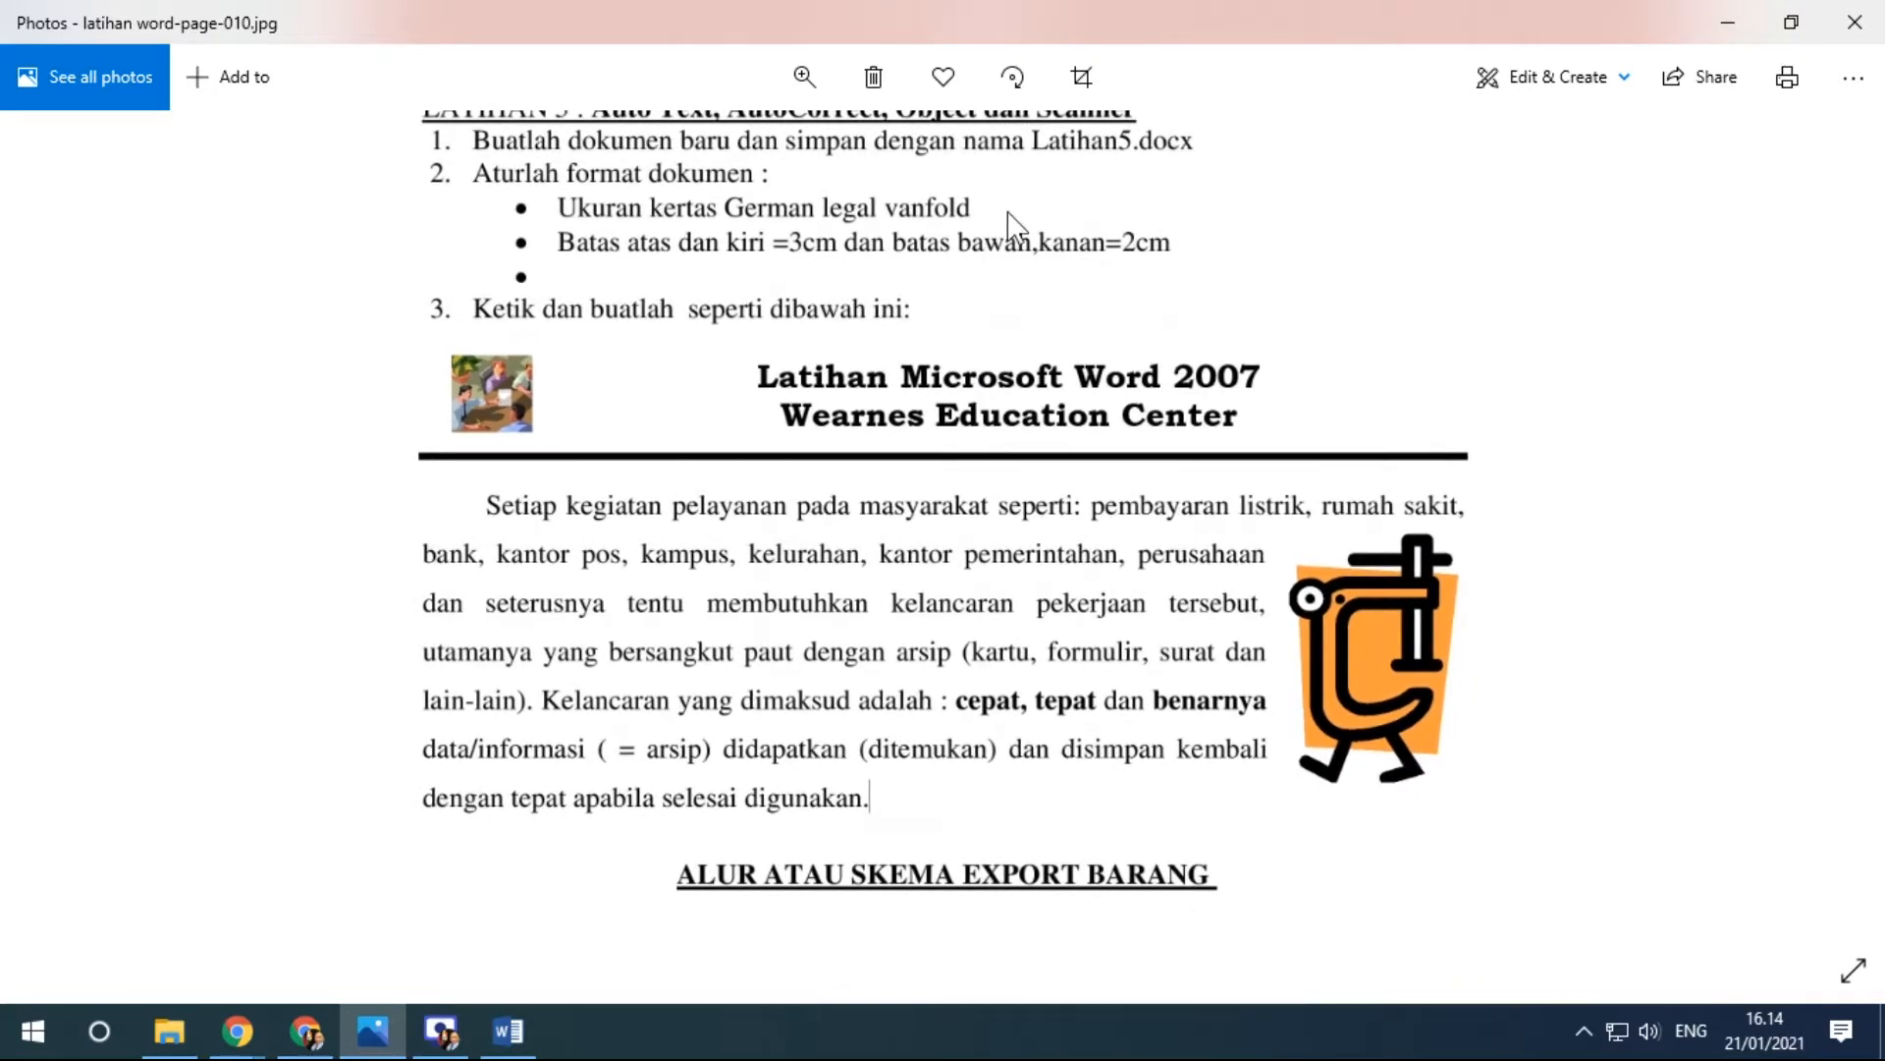
pyautogui.scroll(1, 896, 319)
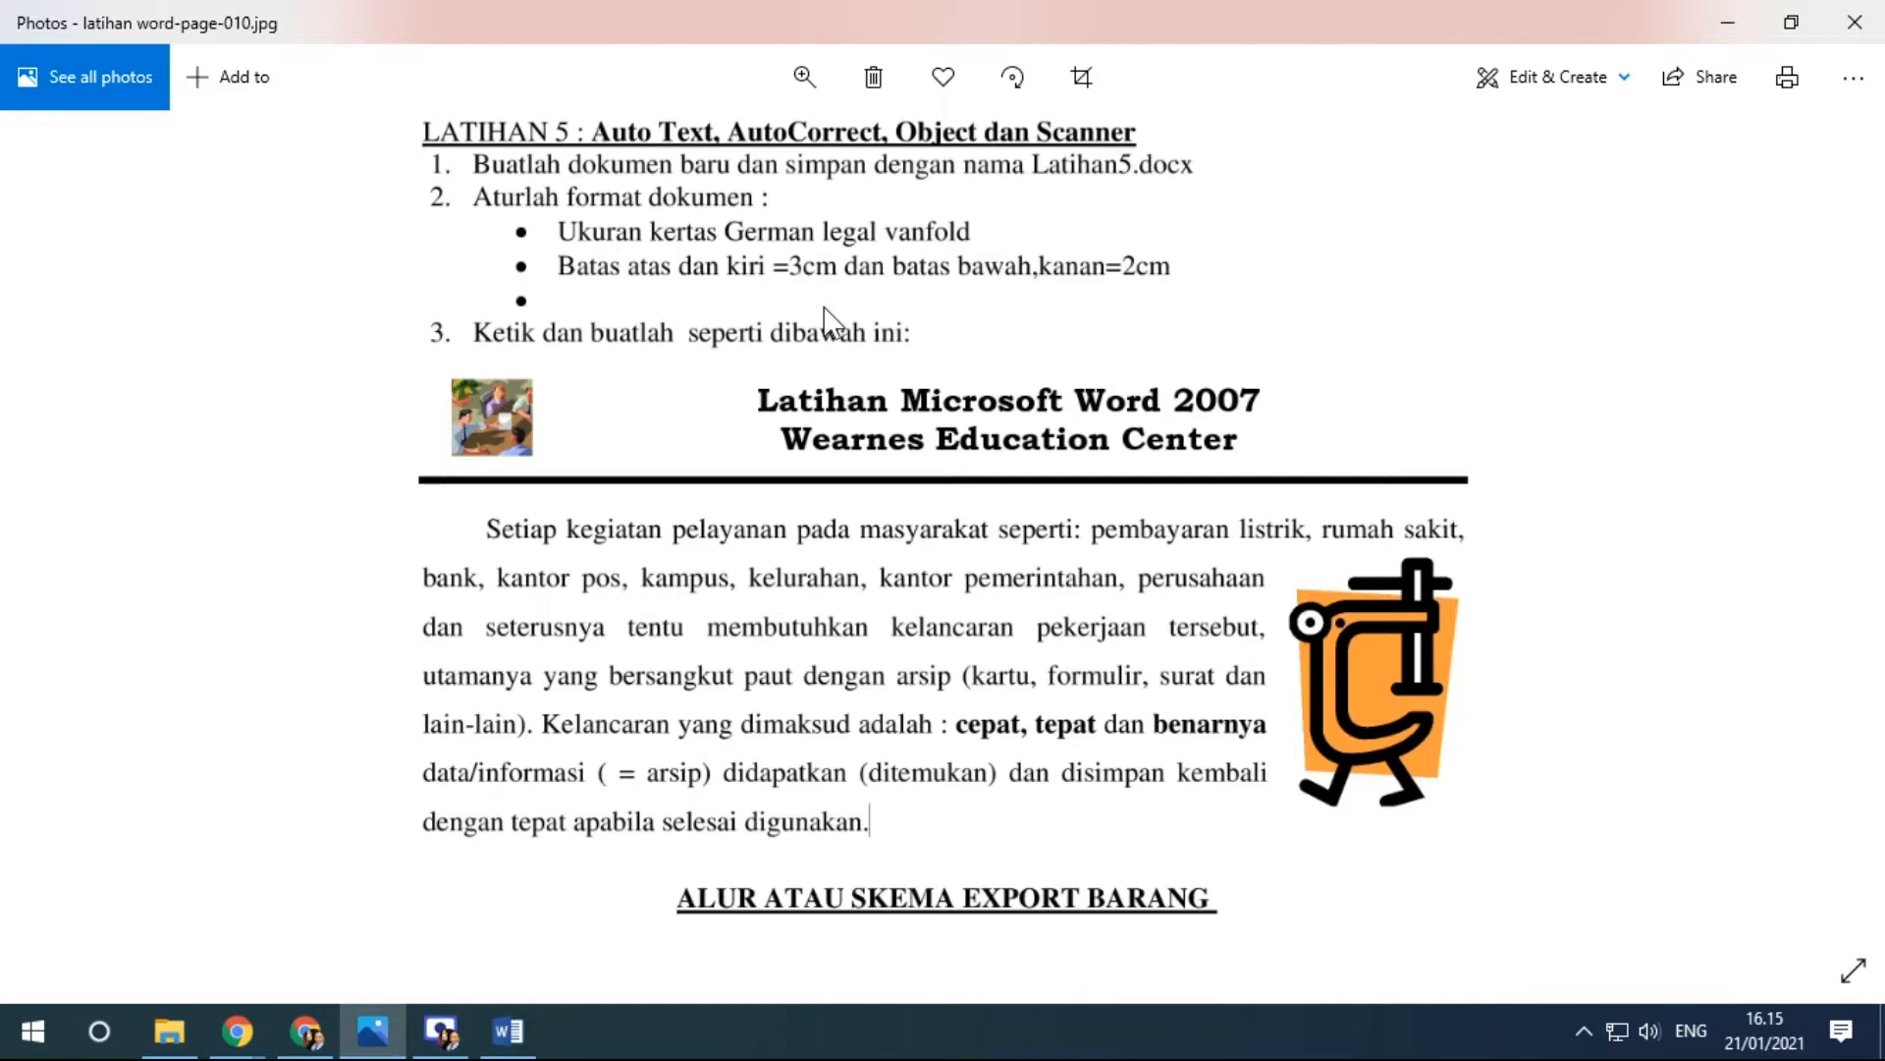
# Return to Word and choose gambarindonesia.JPG from the Pictures folder as the picture for the blank document.
pyautogui.click(527, 1043)
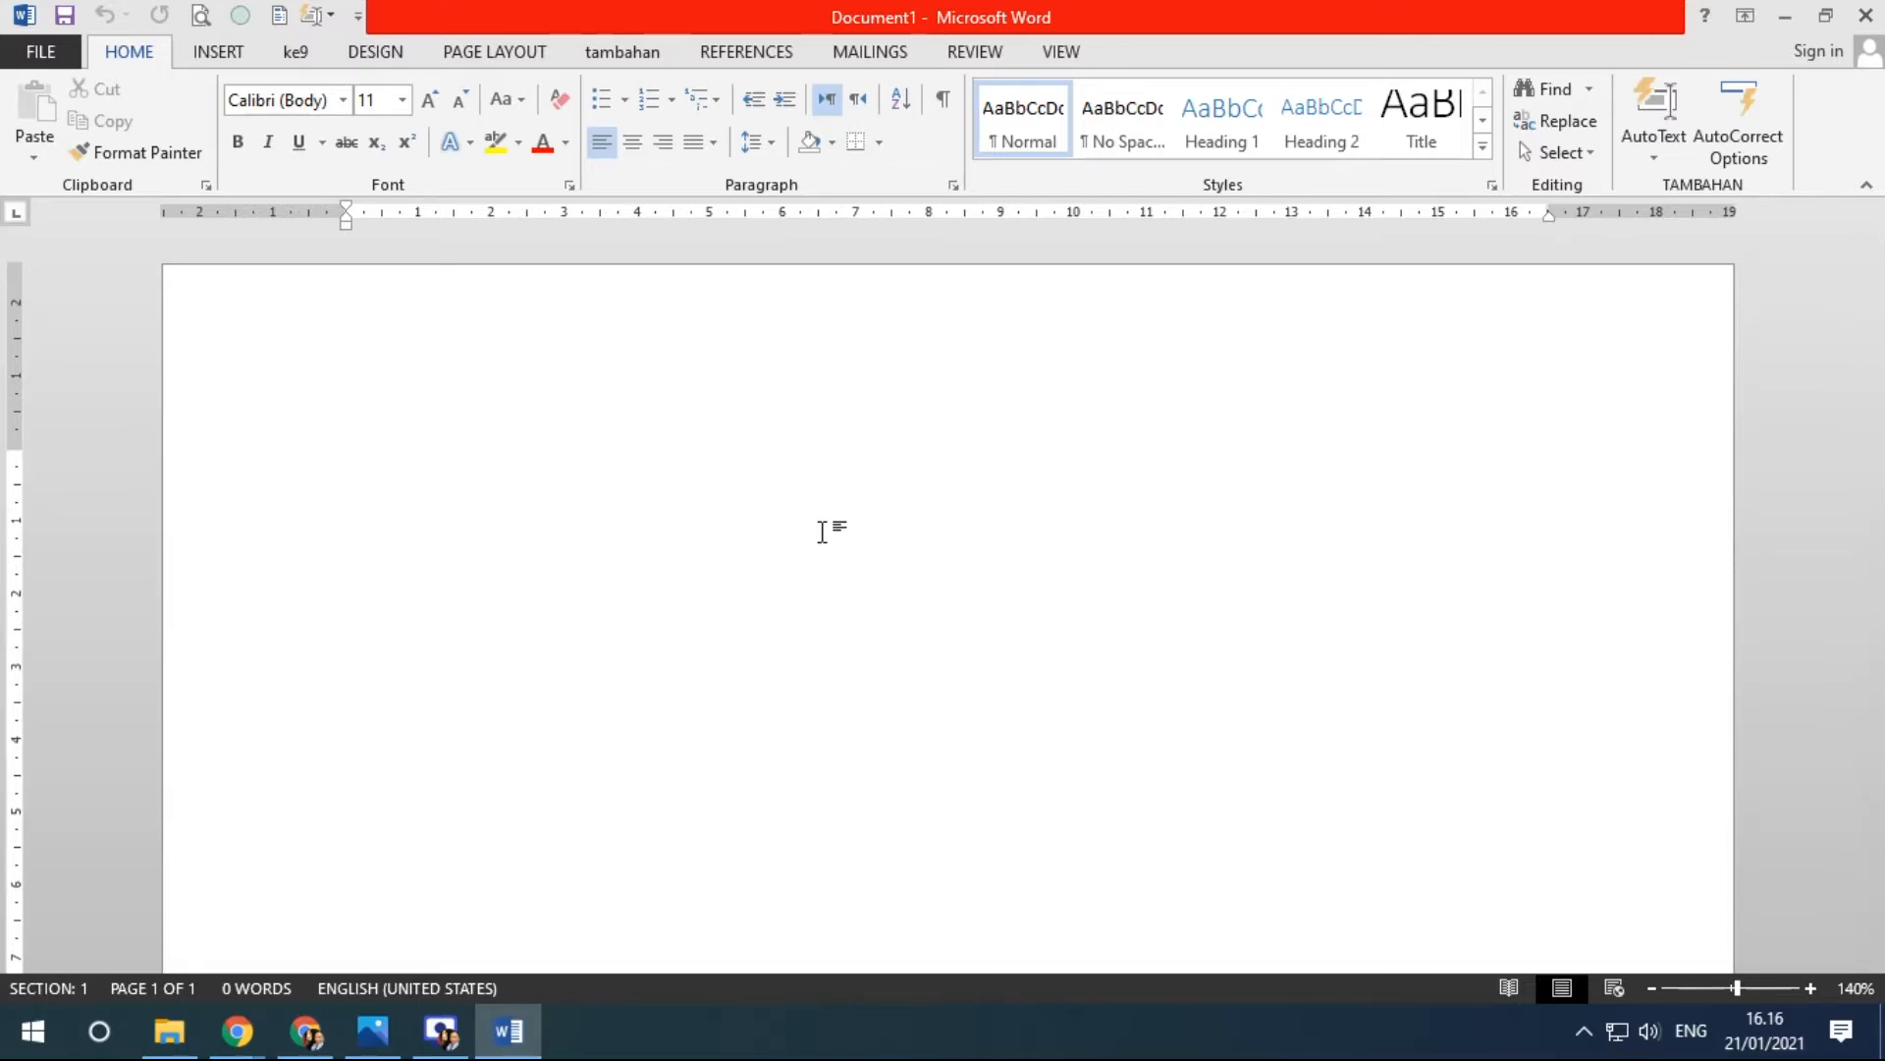
pyautogui.click(211, 53)
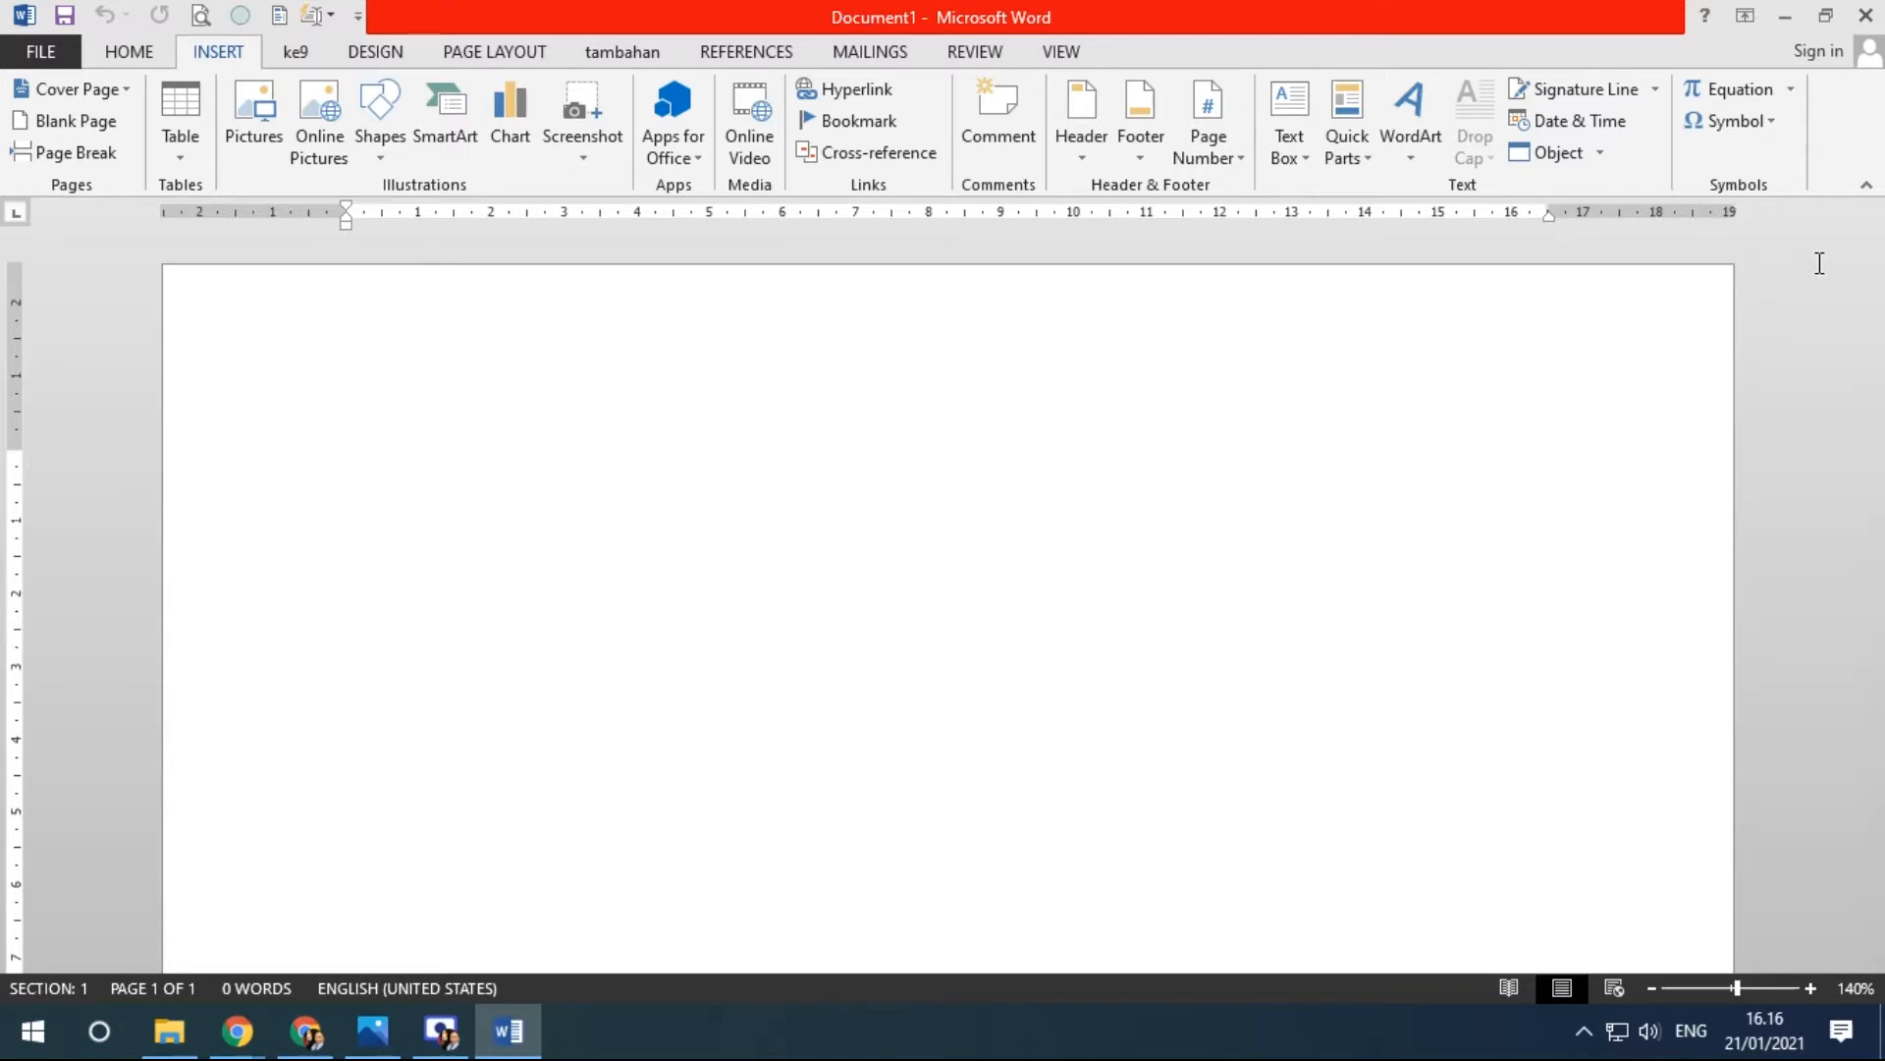
pyautogui.click(259, 149)
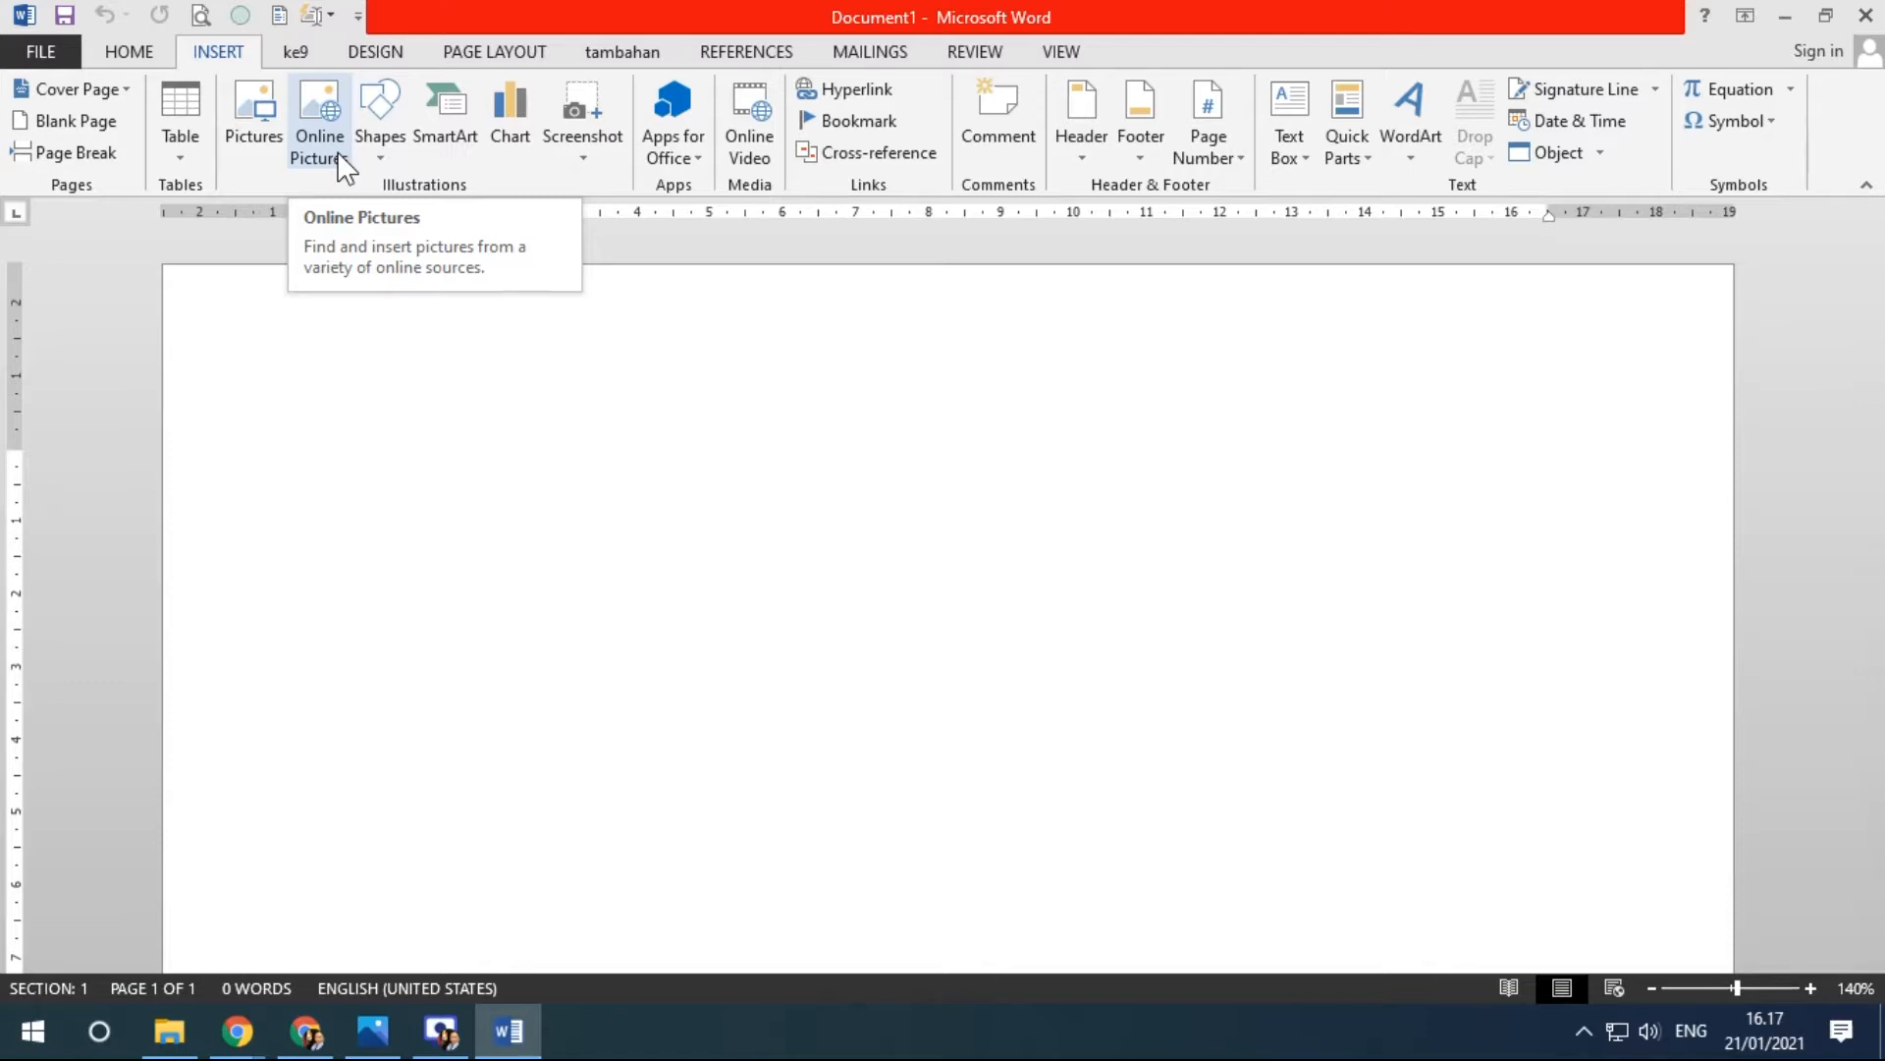
pyautogui.click(269, 137)
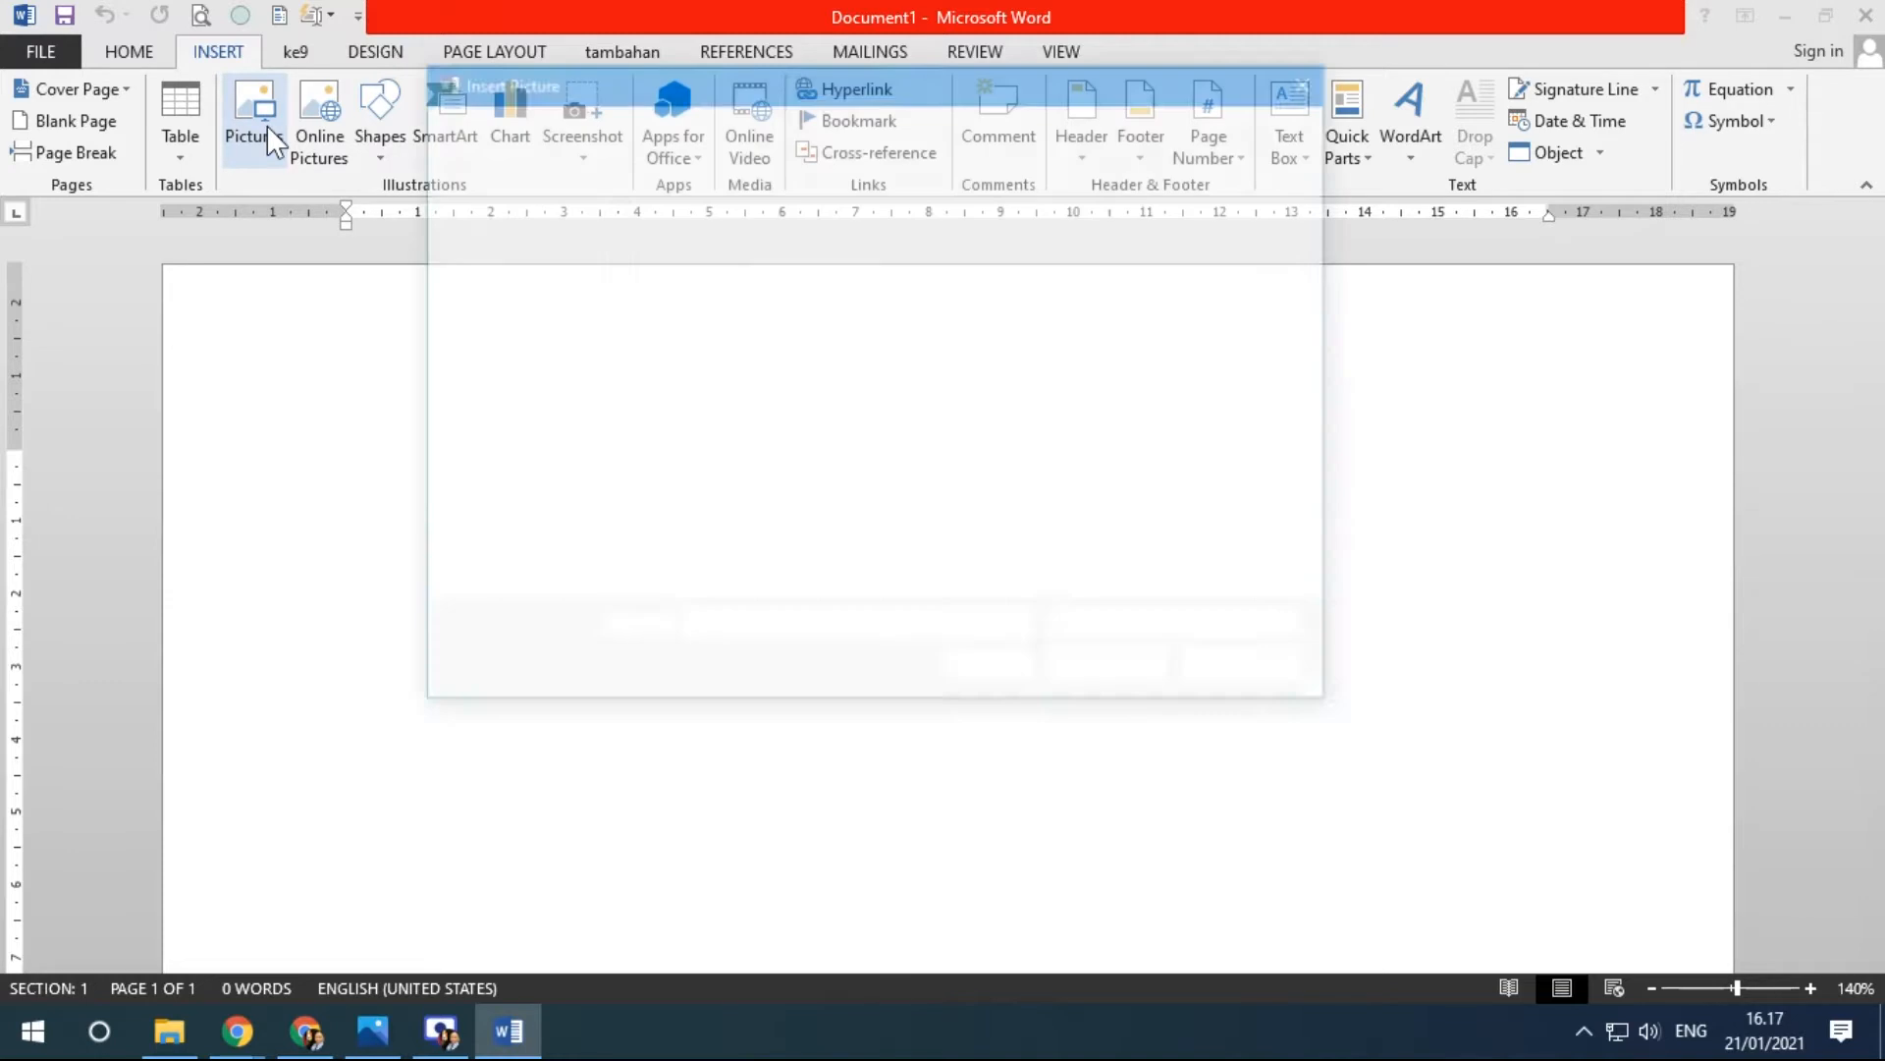
pyautogui.moveTo(871, 78); pyautogui.dragTo(808, 252)
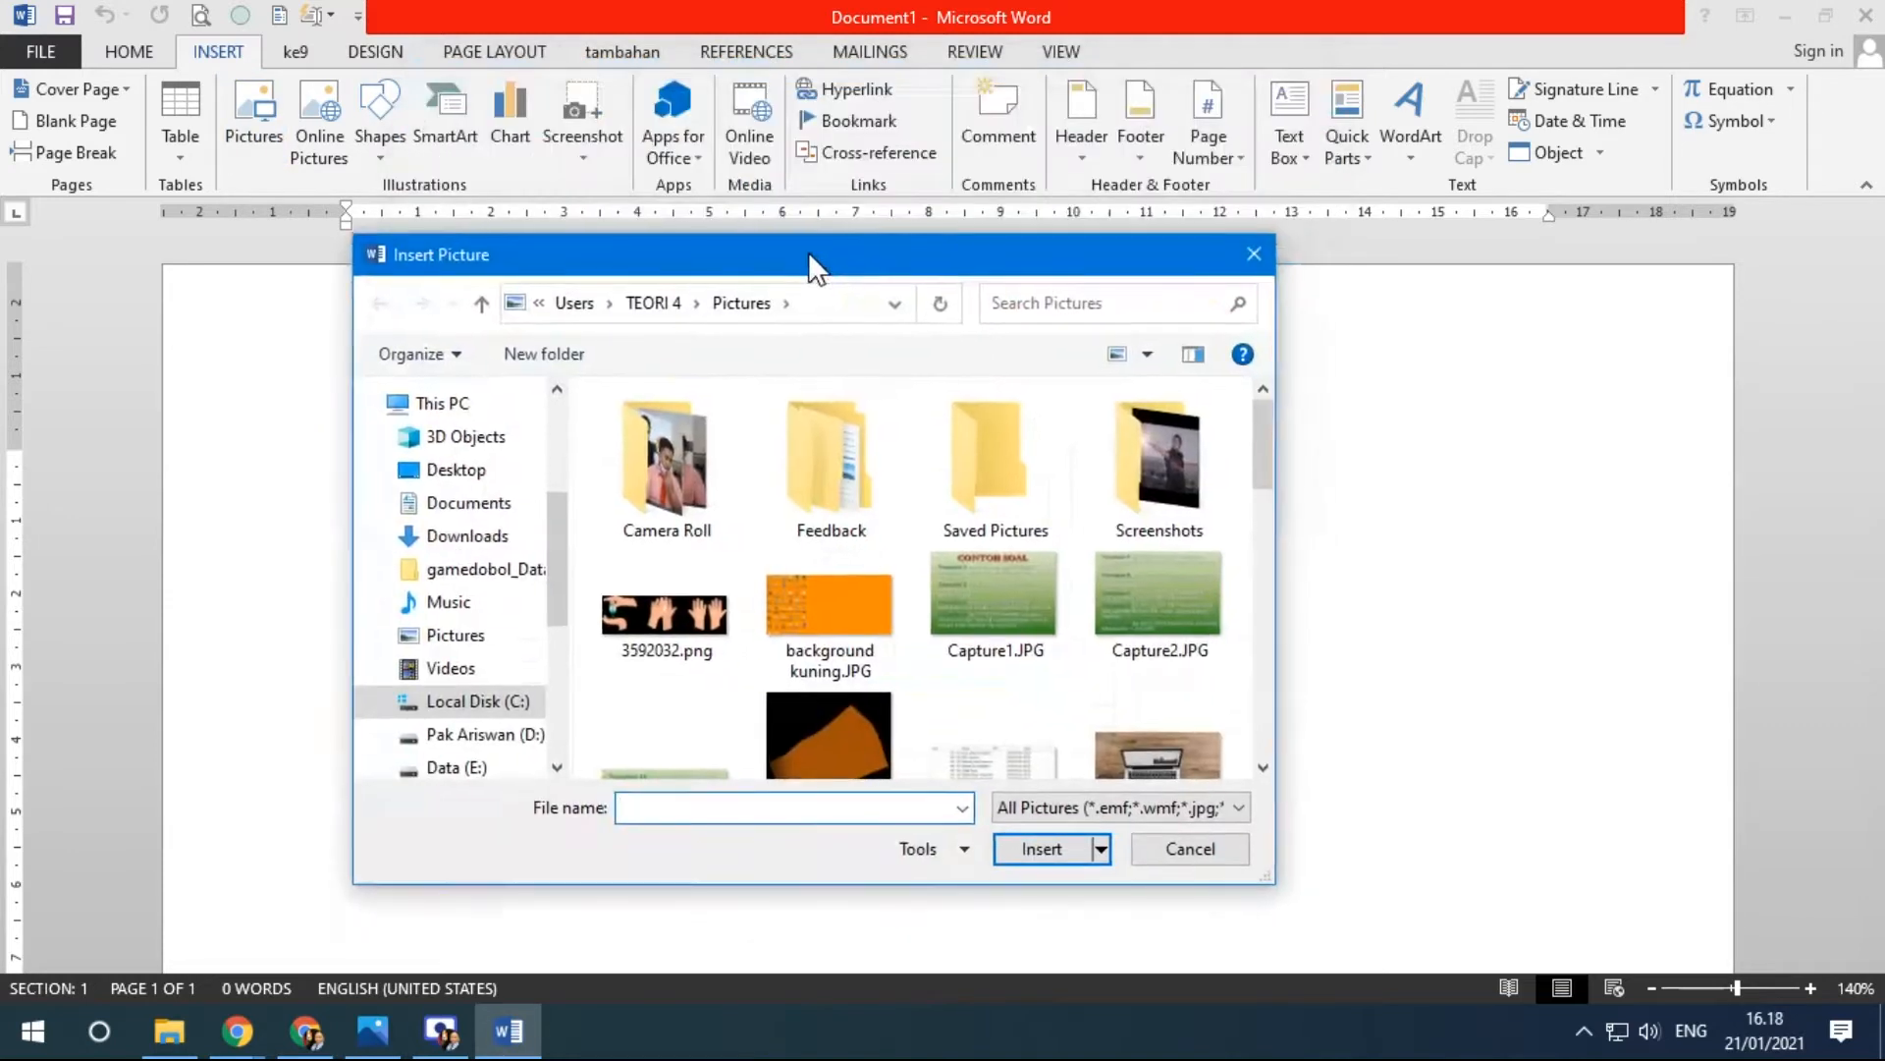
pyautogui.moveTo(1259, 445); pyautogui.dragTo(1267, 497)
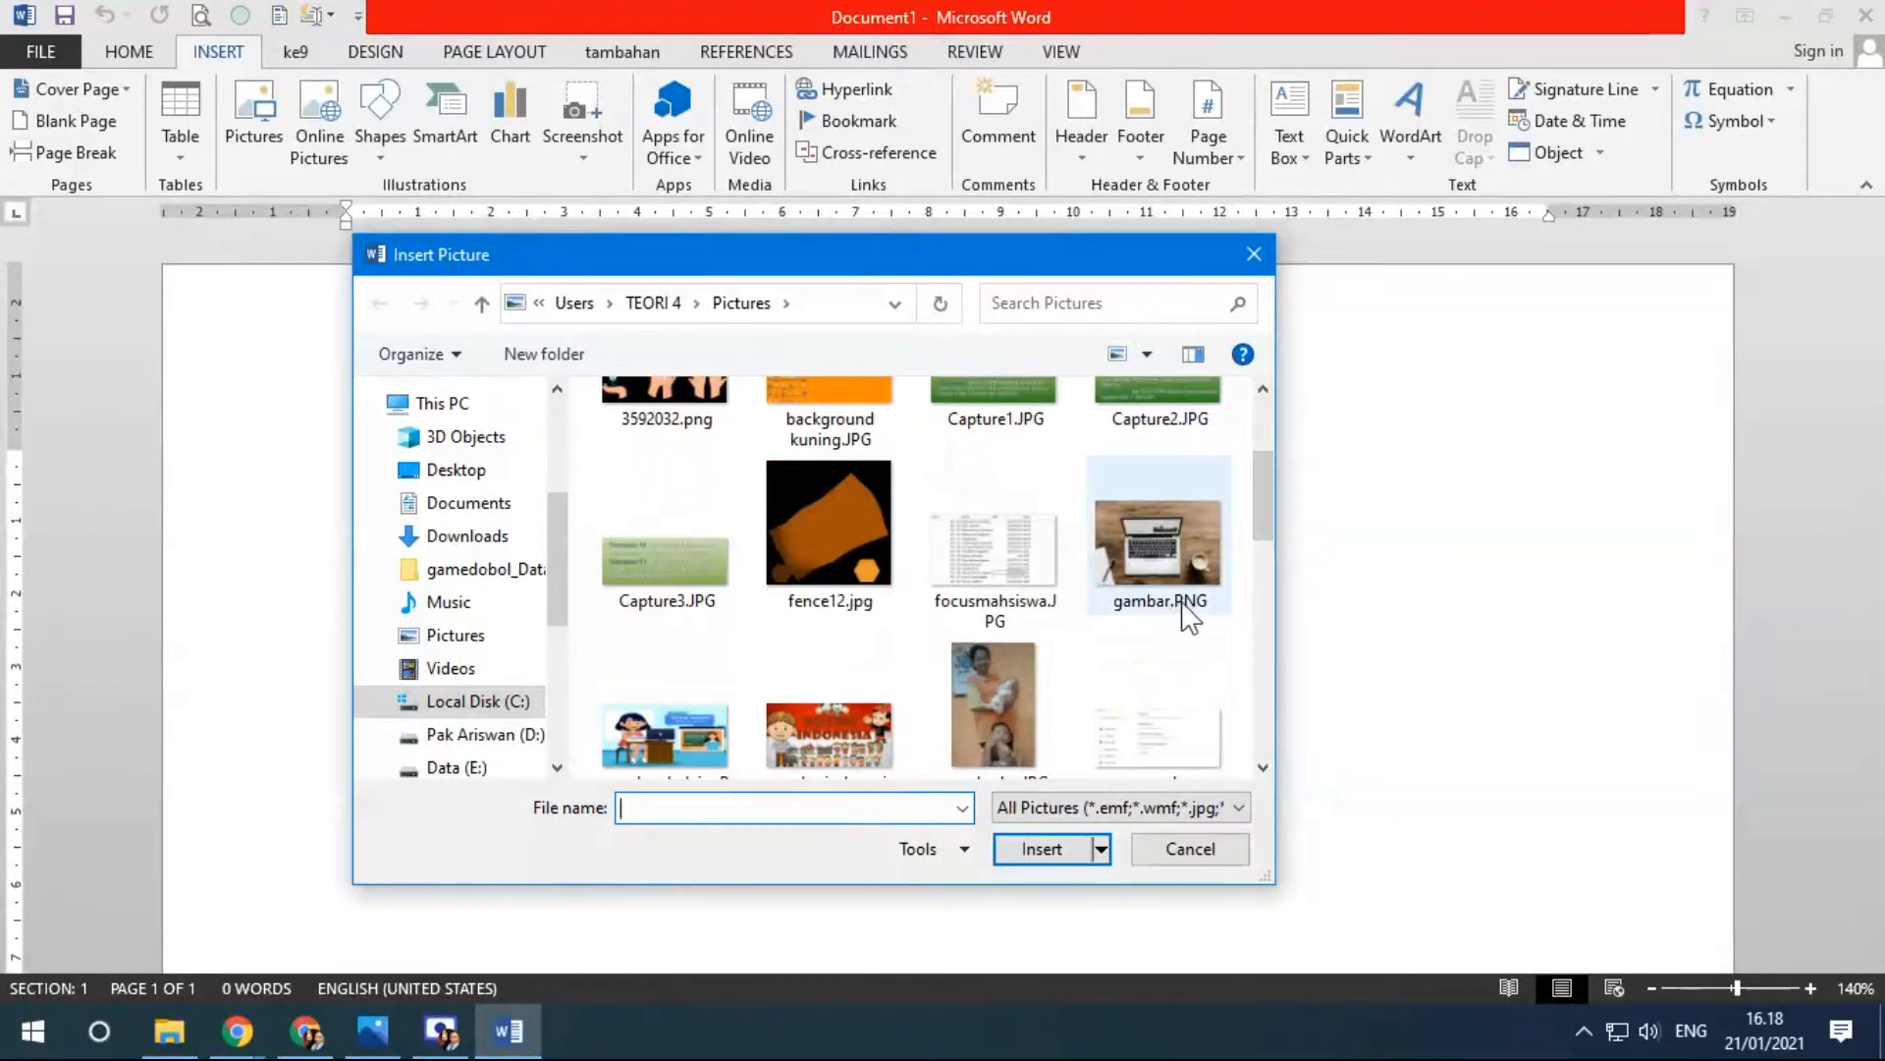
pyautogui.scroll(-2, 1189, 615)
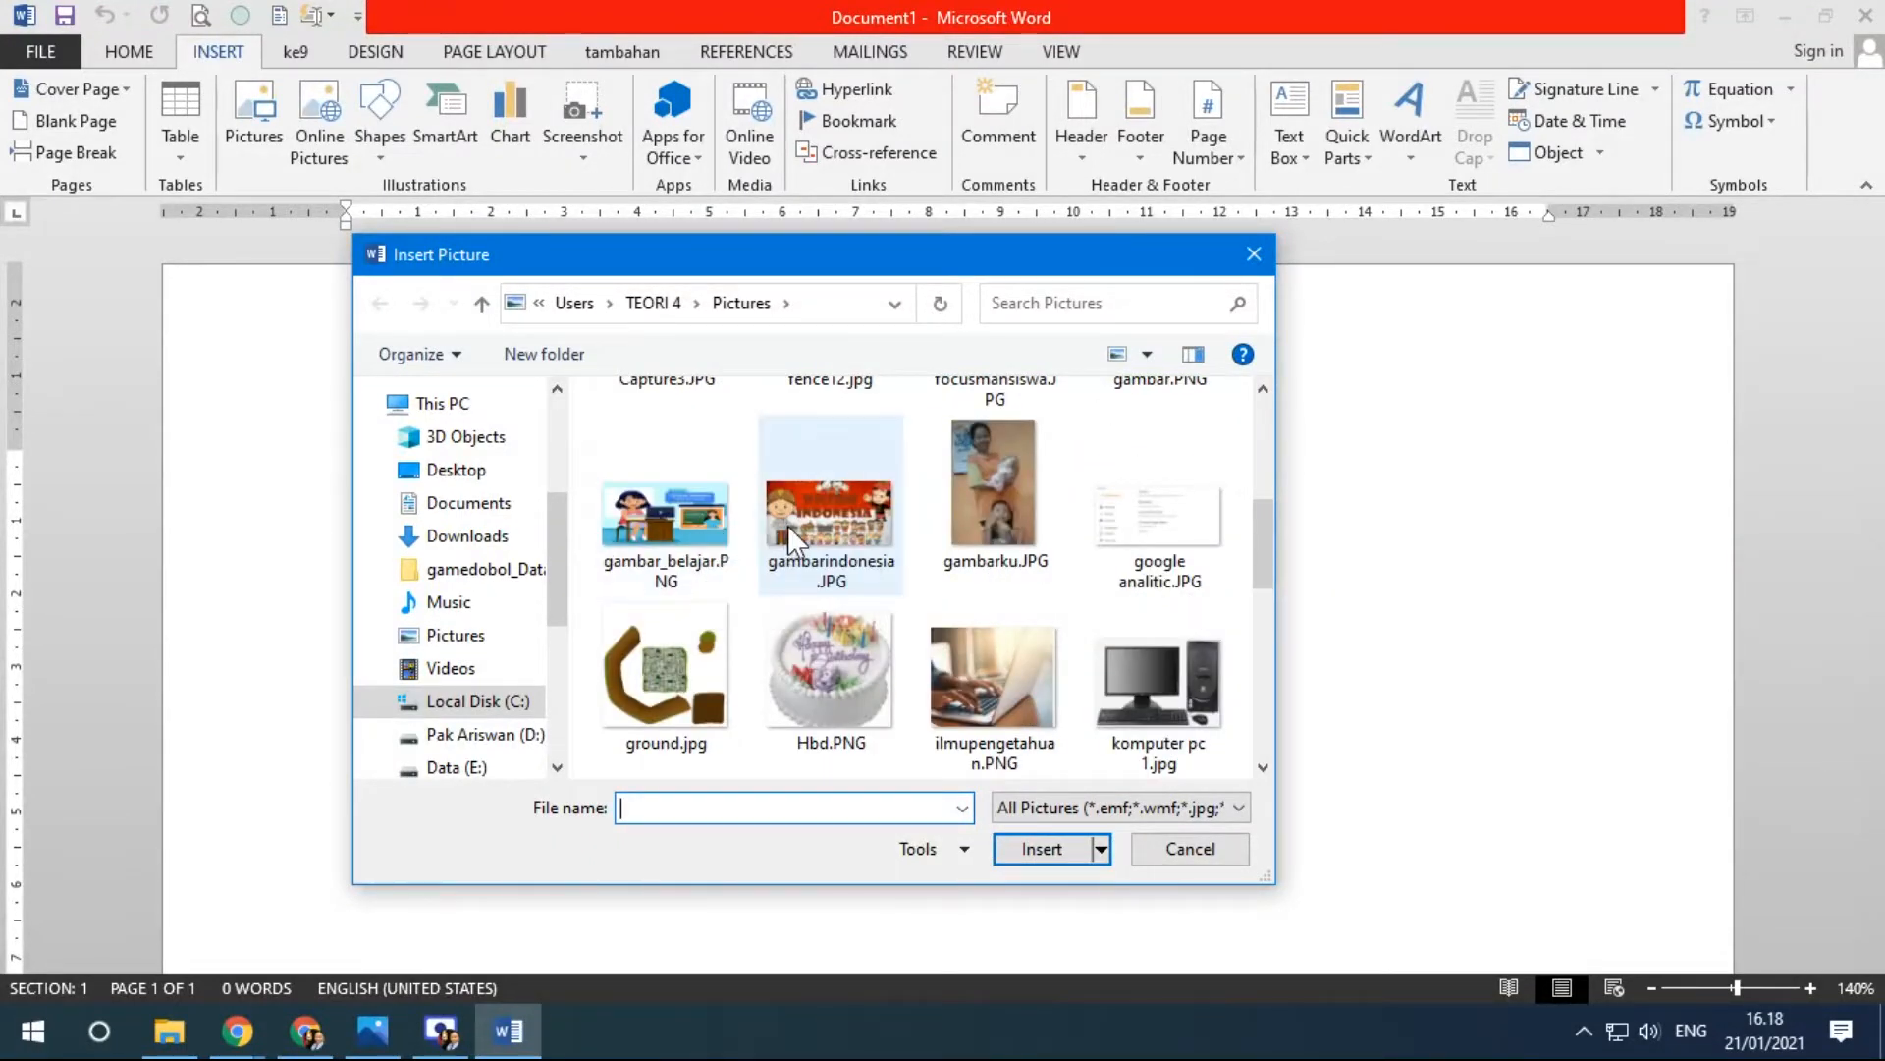
pyautogui.click(788, 525)
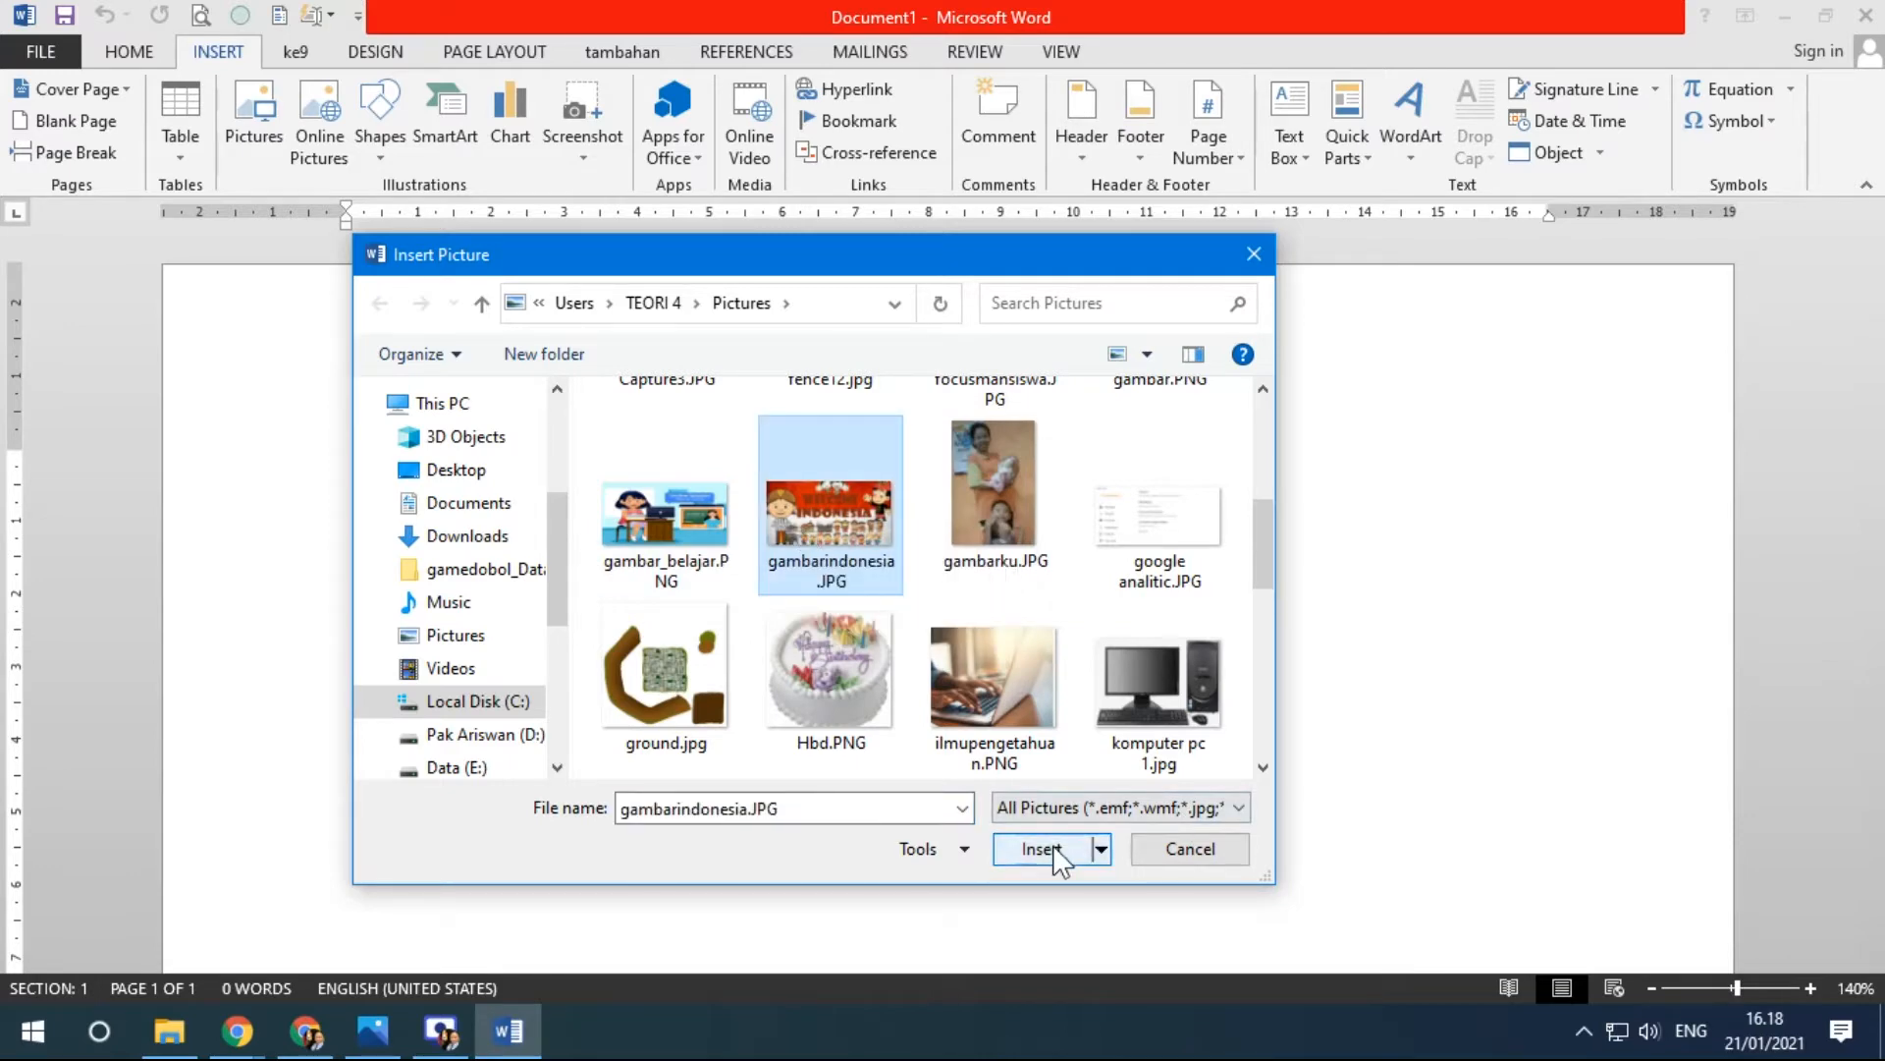
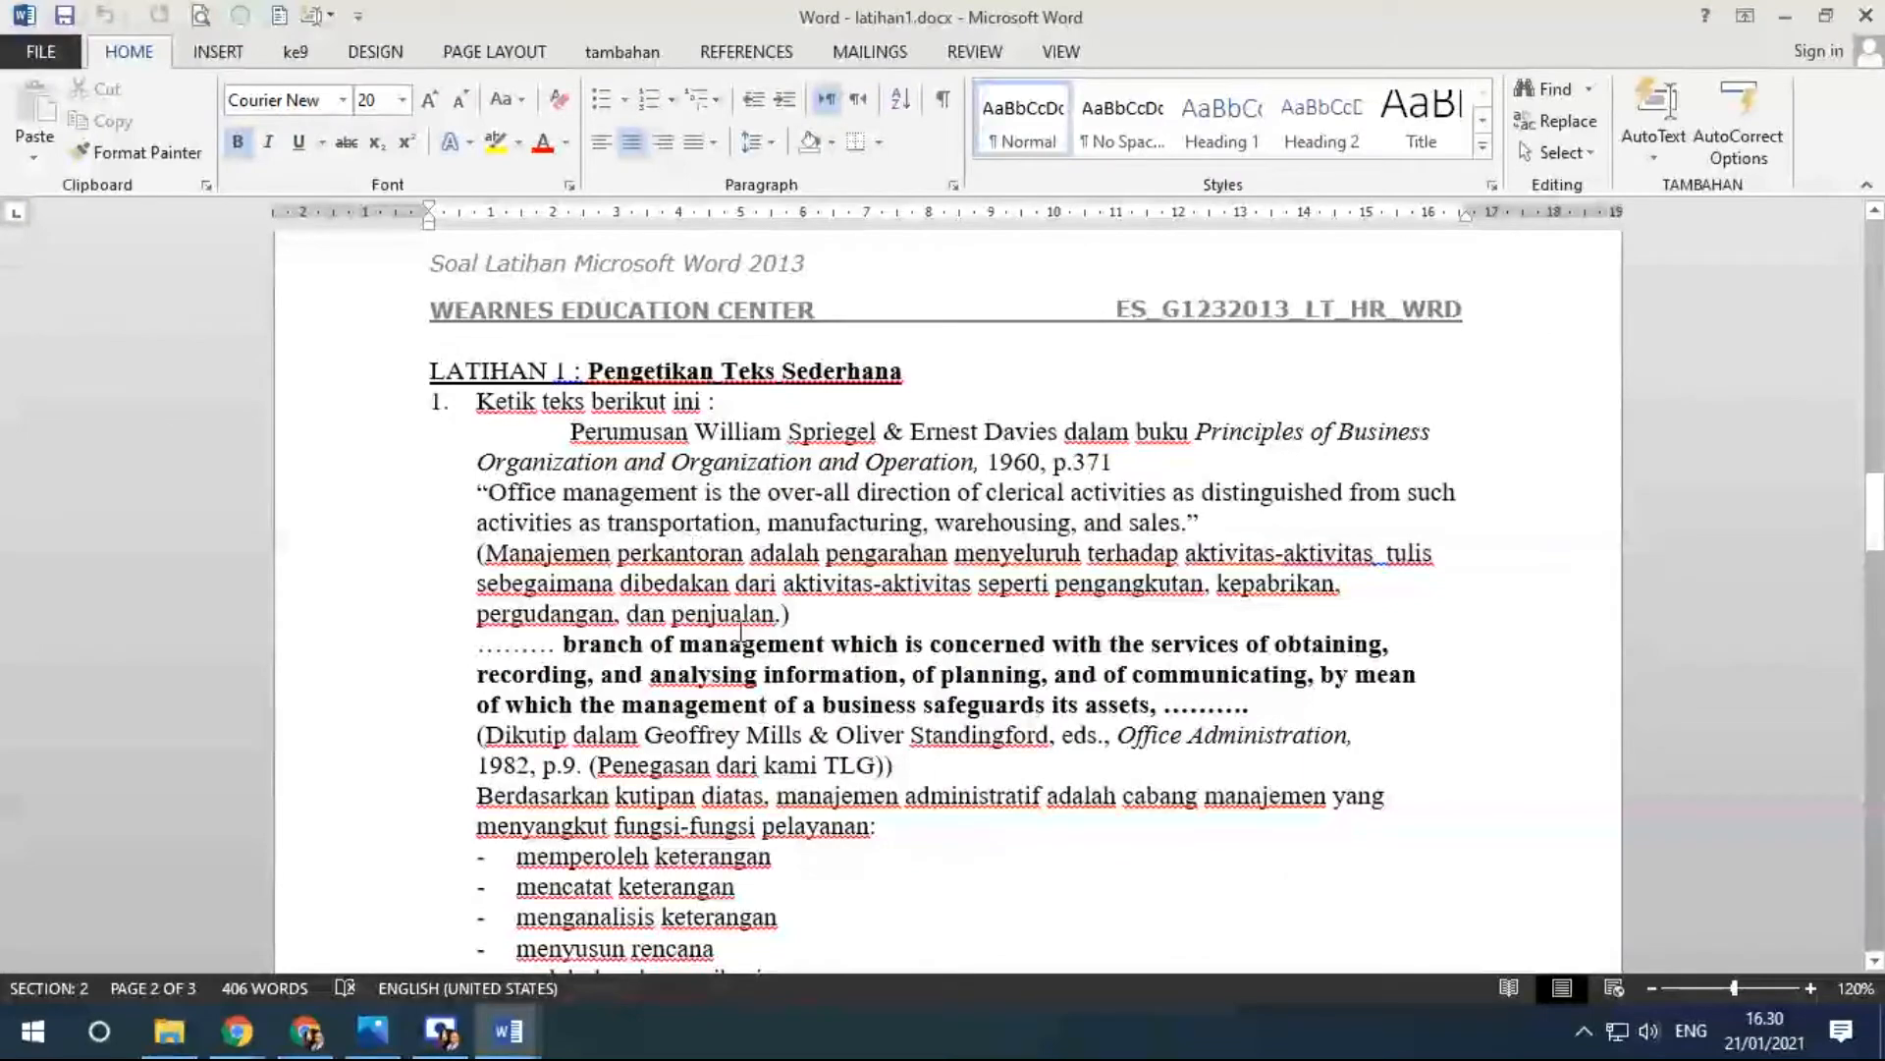
# Insert komputer pc 1.jpg from the Pictures folder after "dan penjualan.)" in latihan1.docx.
pyautogui.click(780, 616)
pyautogui.keyDown('ctrl'); pyautogui.scroll(3, 1049, 681); pyautogui.keyUp('ctrl')
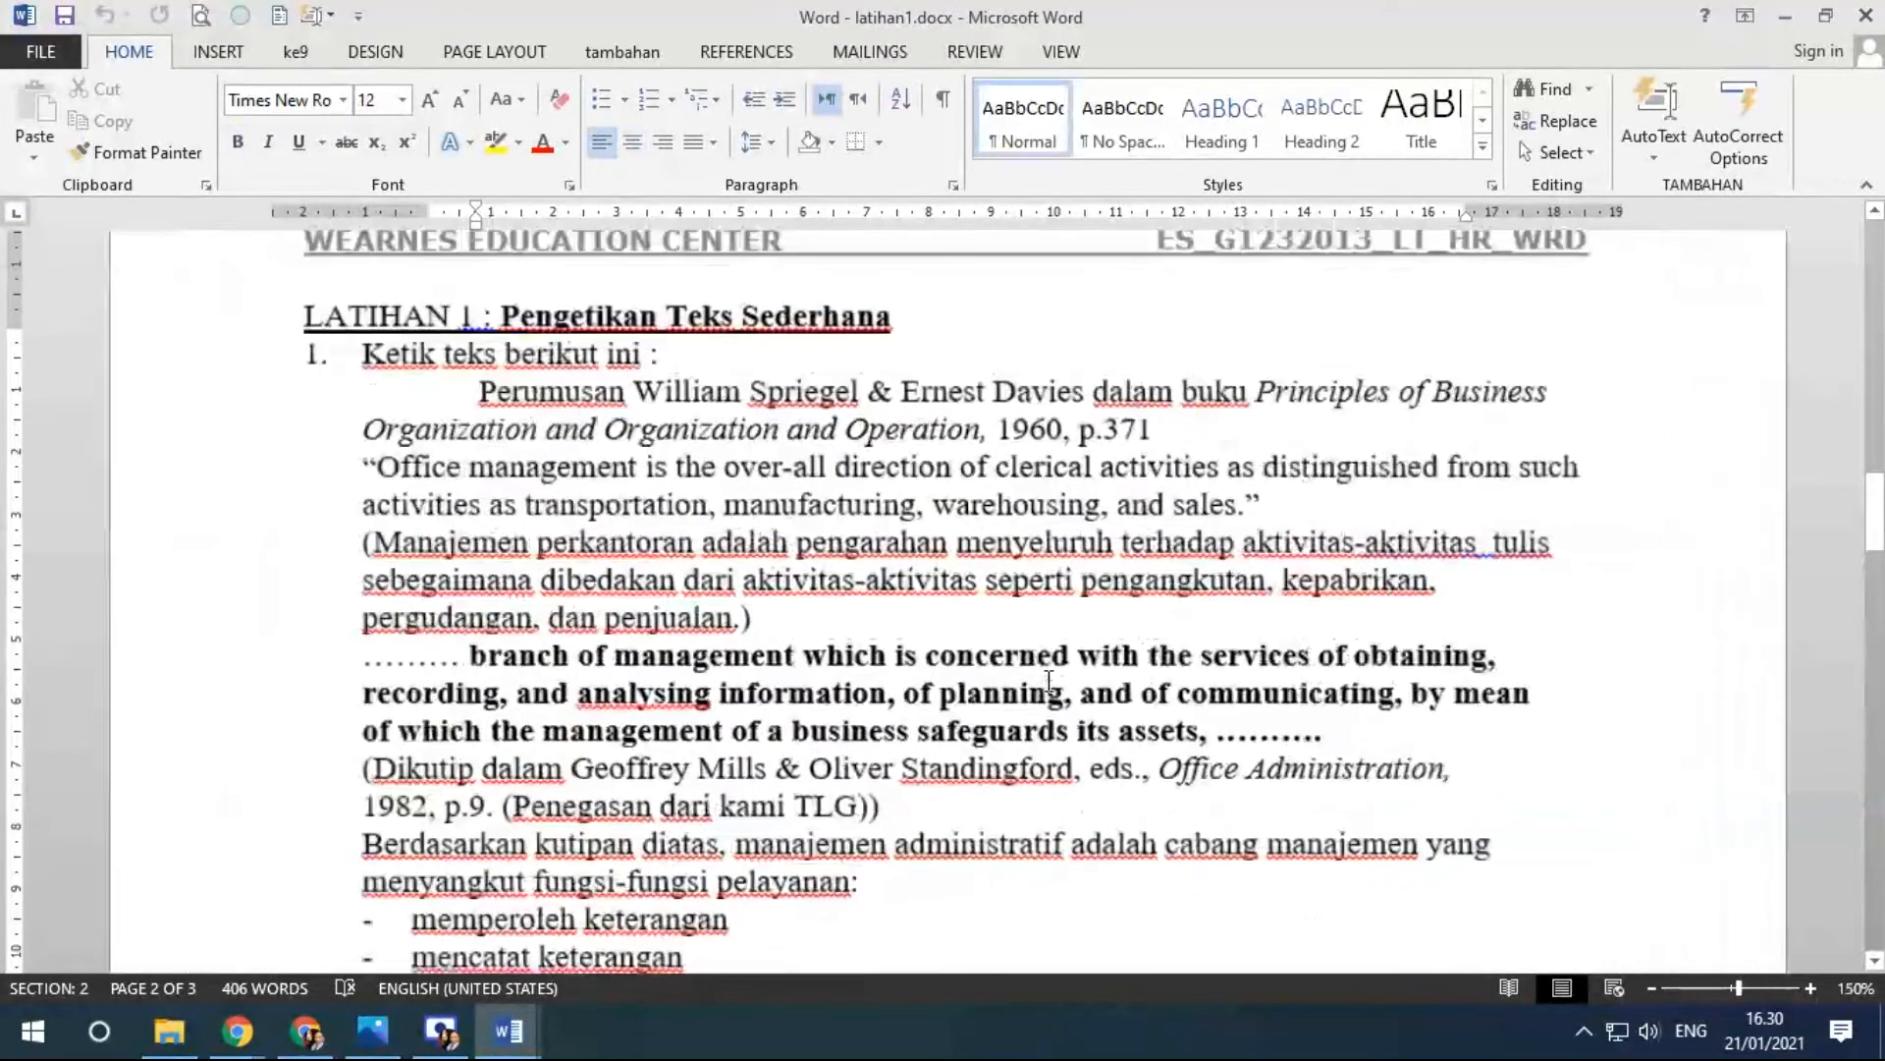
pyautogui.keyDown('ctrl'); pyautogui.scroll(1, 1049, 681); pyautogui.keyUp('ctrl')
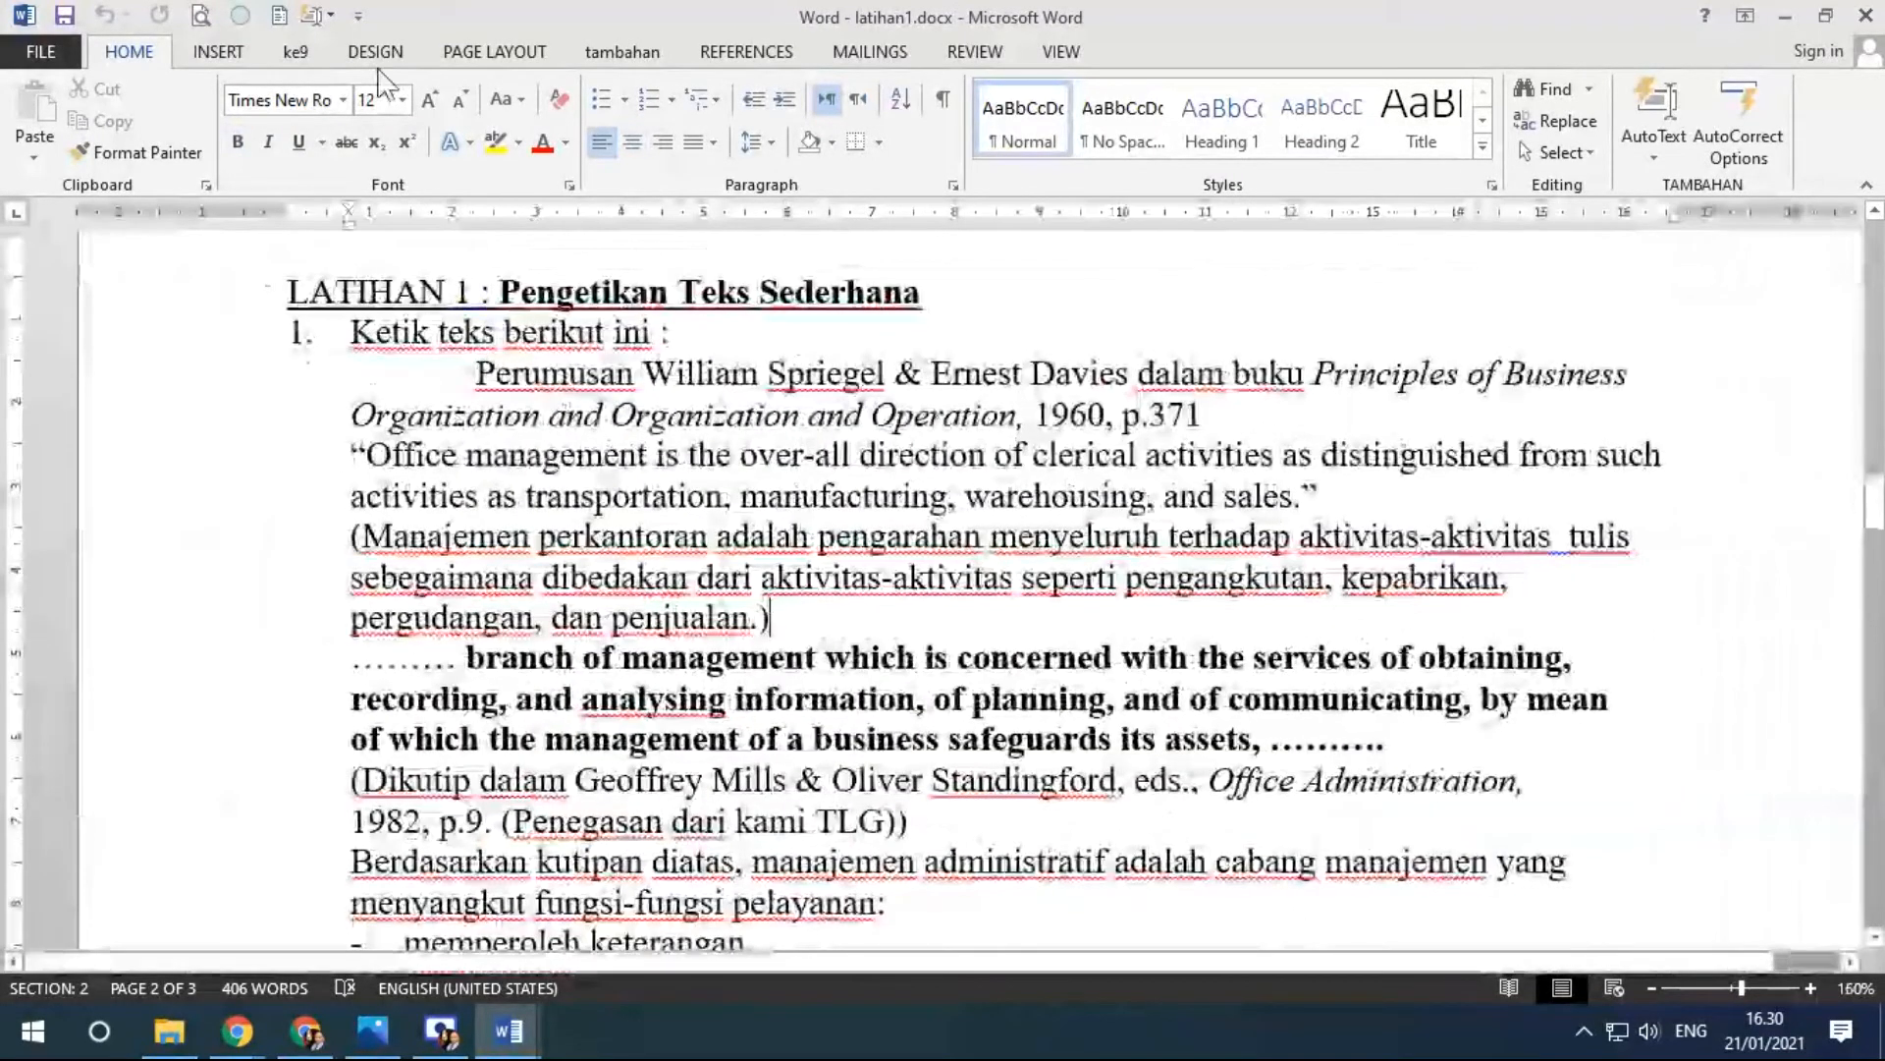
pyautogui.click(218, 51)
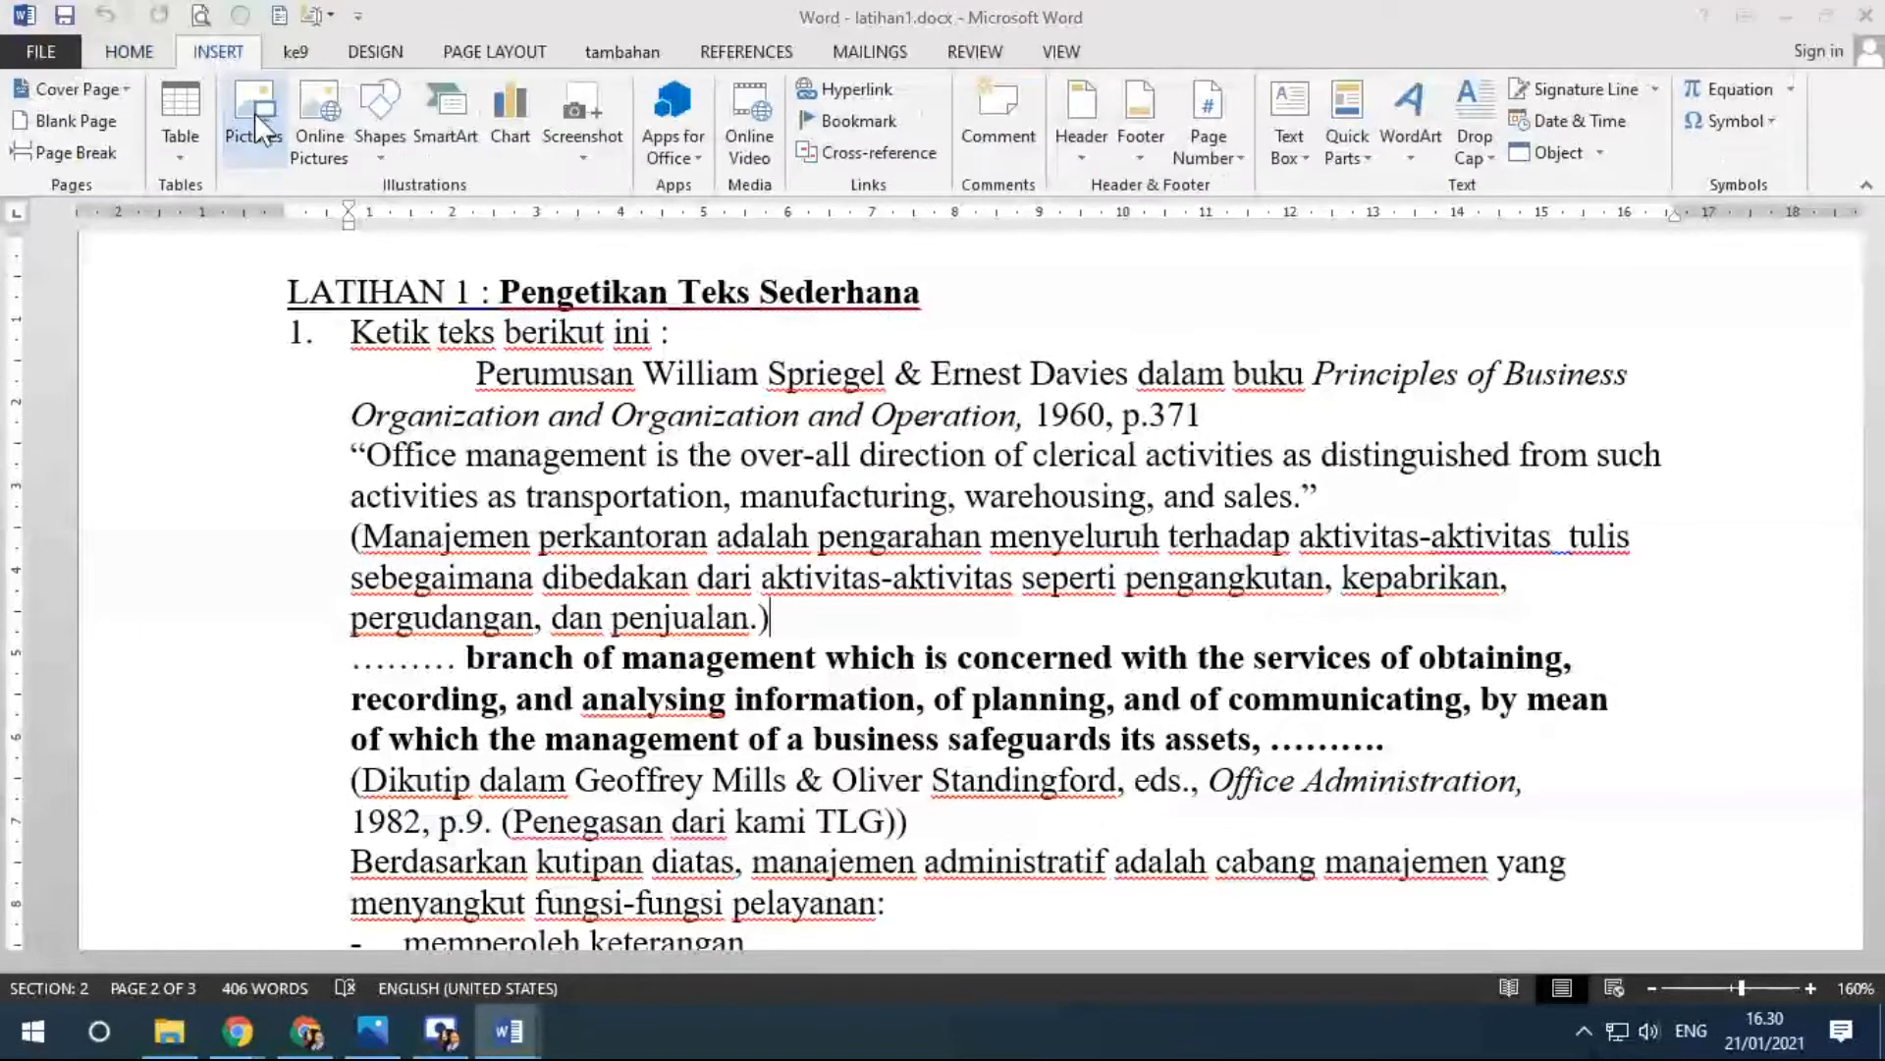
pyautogui.click(255, 114)
pyautogui.scroll(-1, 1271, 469)
pyautogui.moveTo(1271, 470); pyautogui.dragTo(1249, 580)
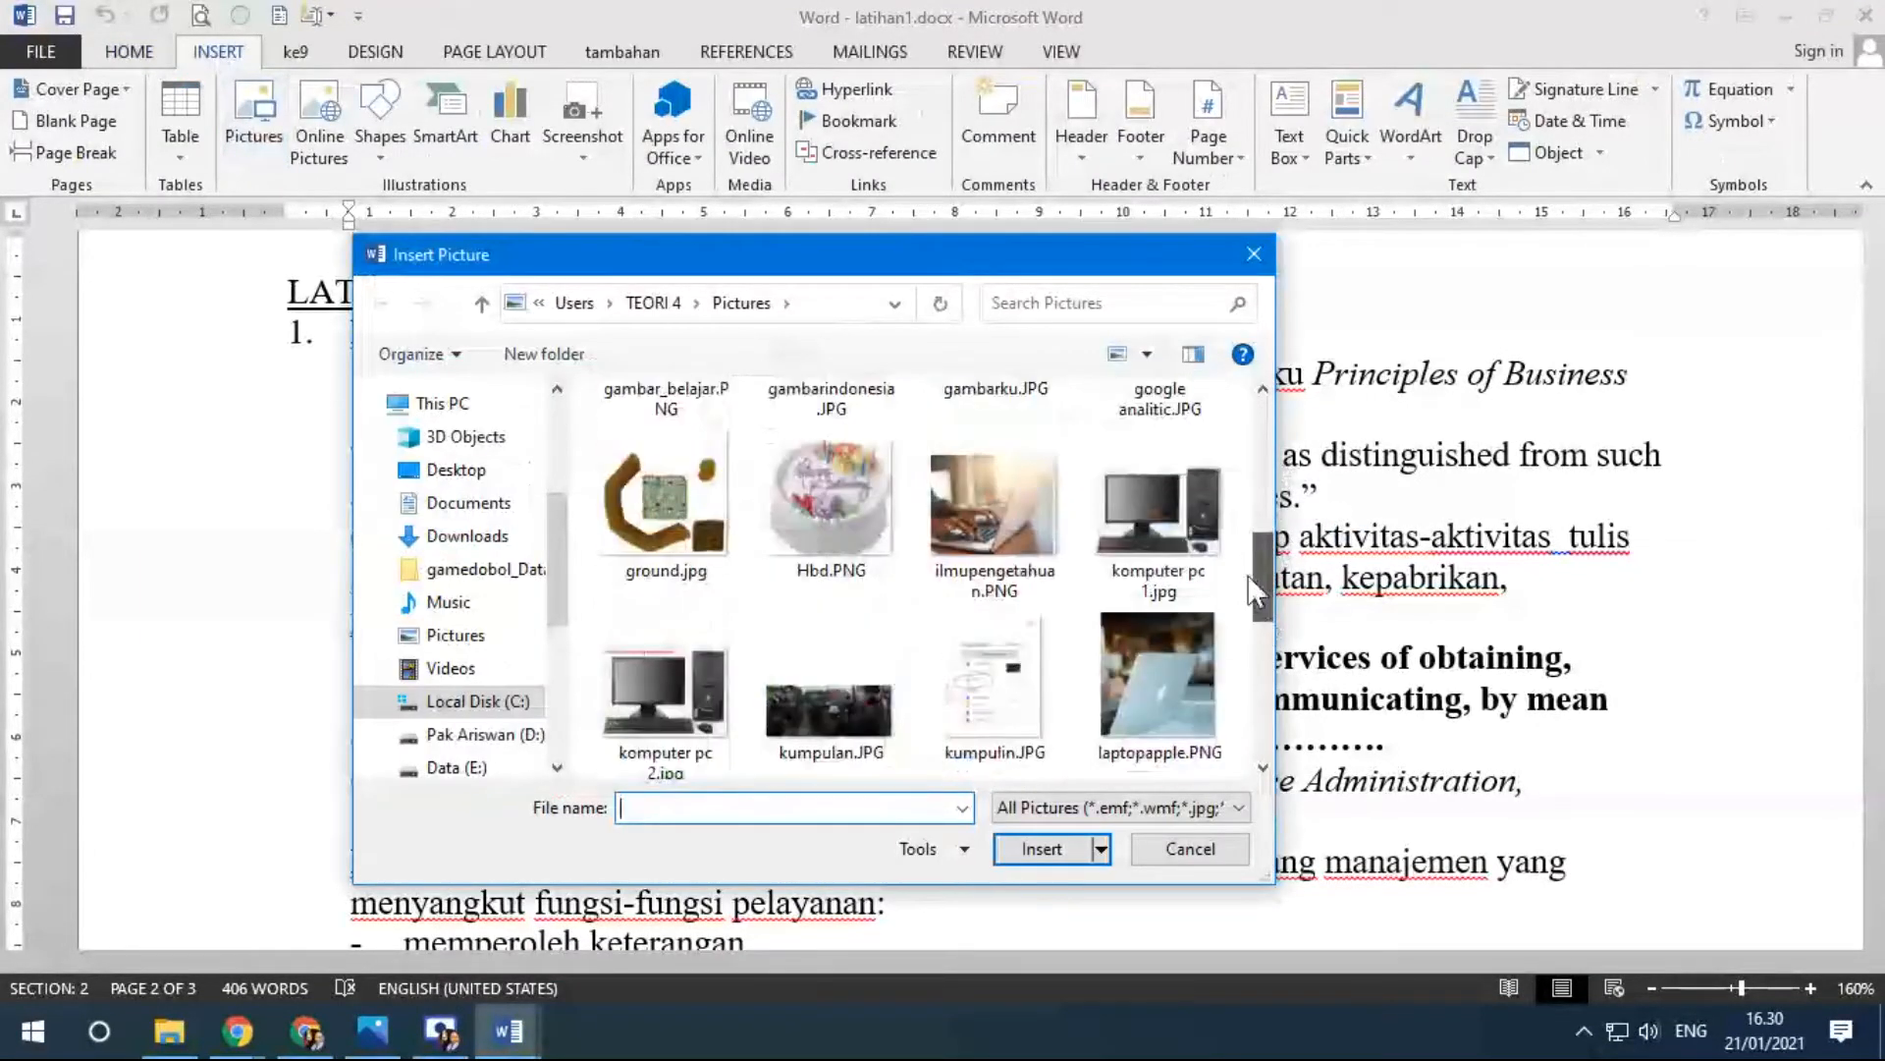
pyautogui.click(1153, 530)
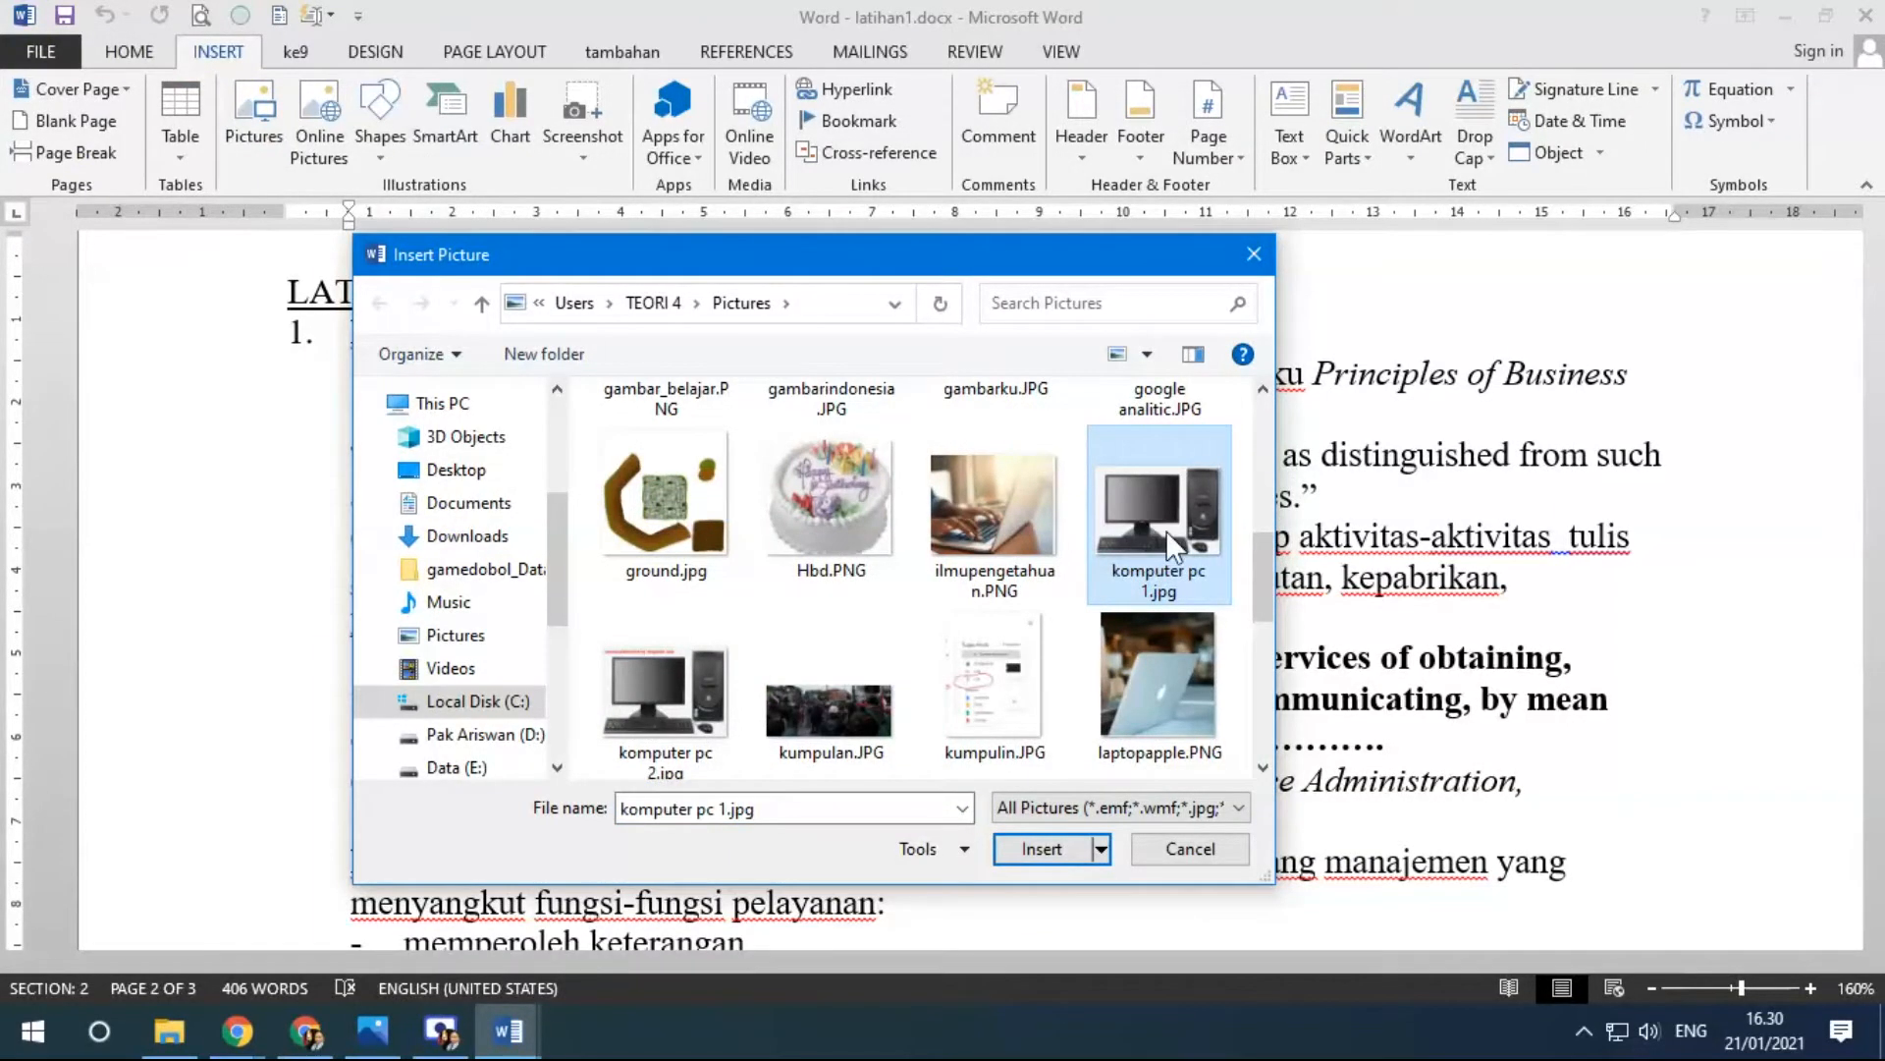
pyautogui.click(1049, 846)
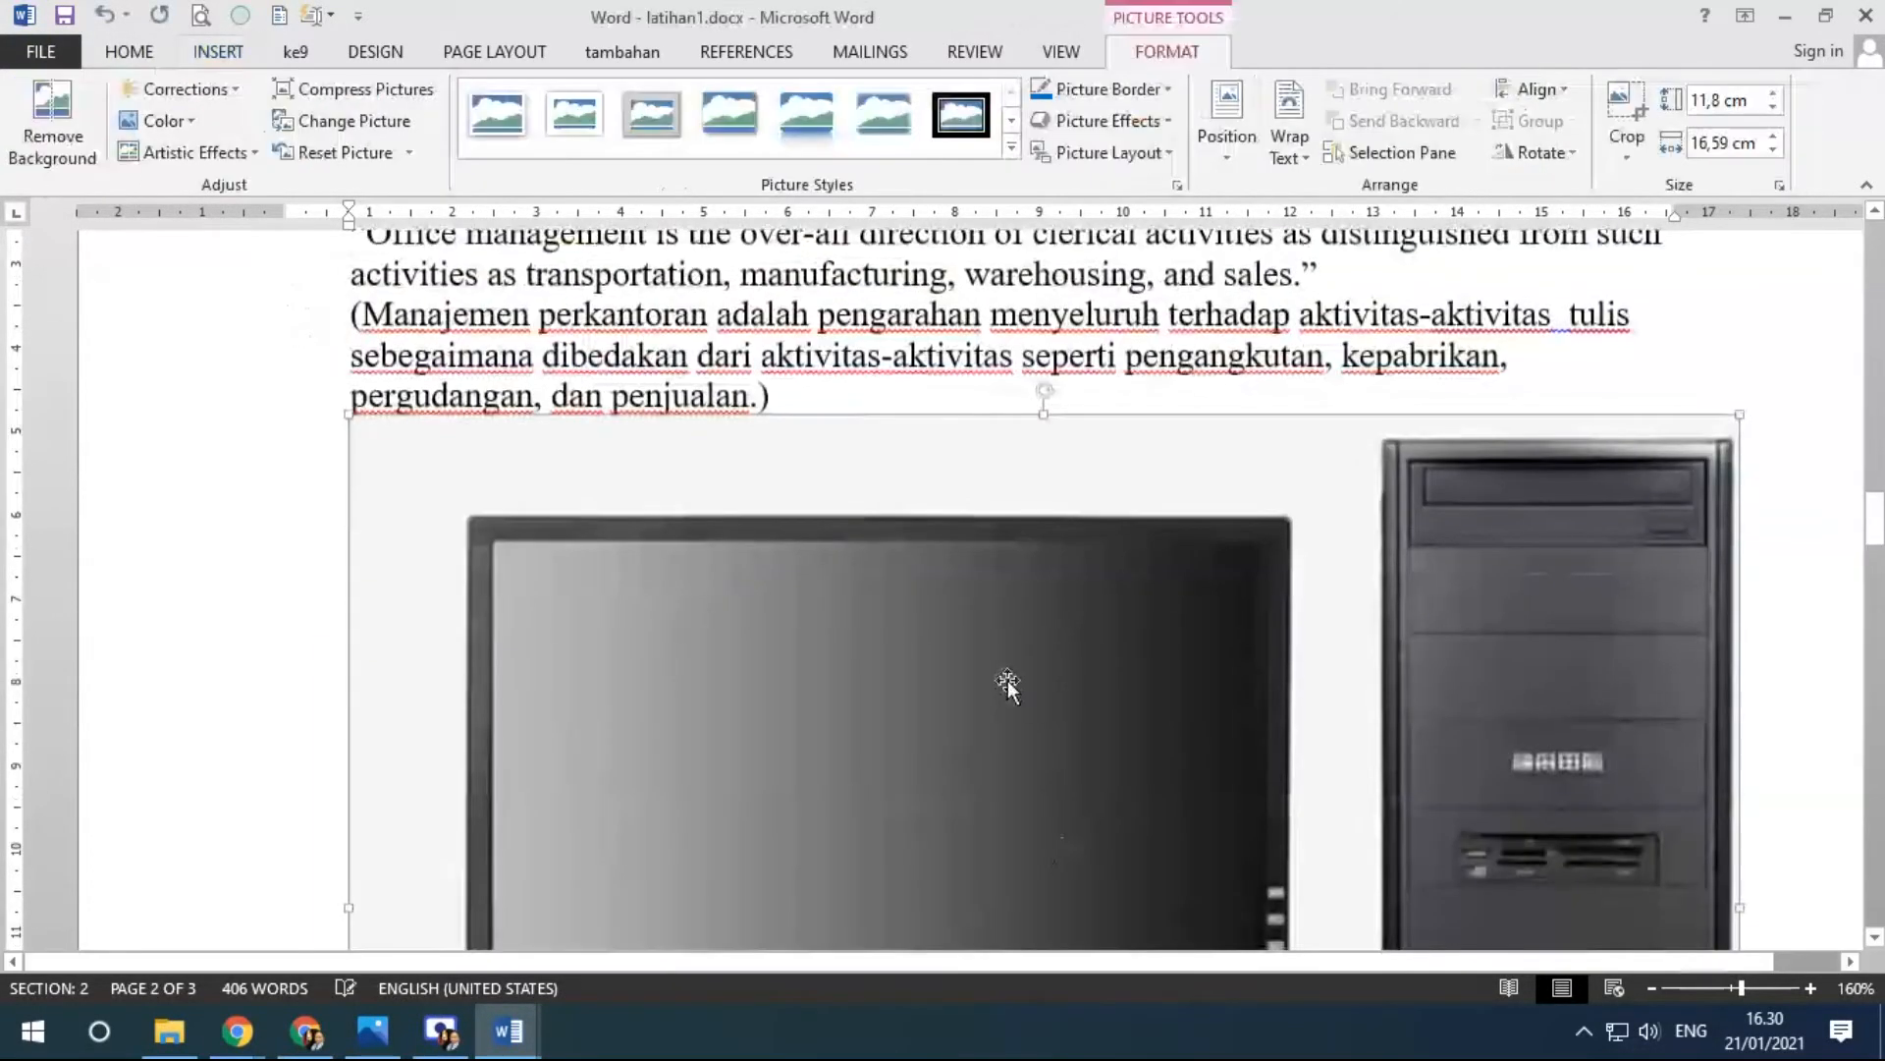
# Shrink the inserted computer picture proportionally to about 3.8 cm high and 5.35 cm wide.
pyautogui.keyDown('ctrl'); pyautogui.scroll(-3, 1429, 518); pyautogui.keyUp('ctrl')
pyautogui.keyDown('ctrl'); pyautogui.scroll(-4, 1429, 518); pyautogui.keyUp('ctrl')
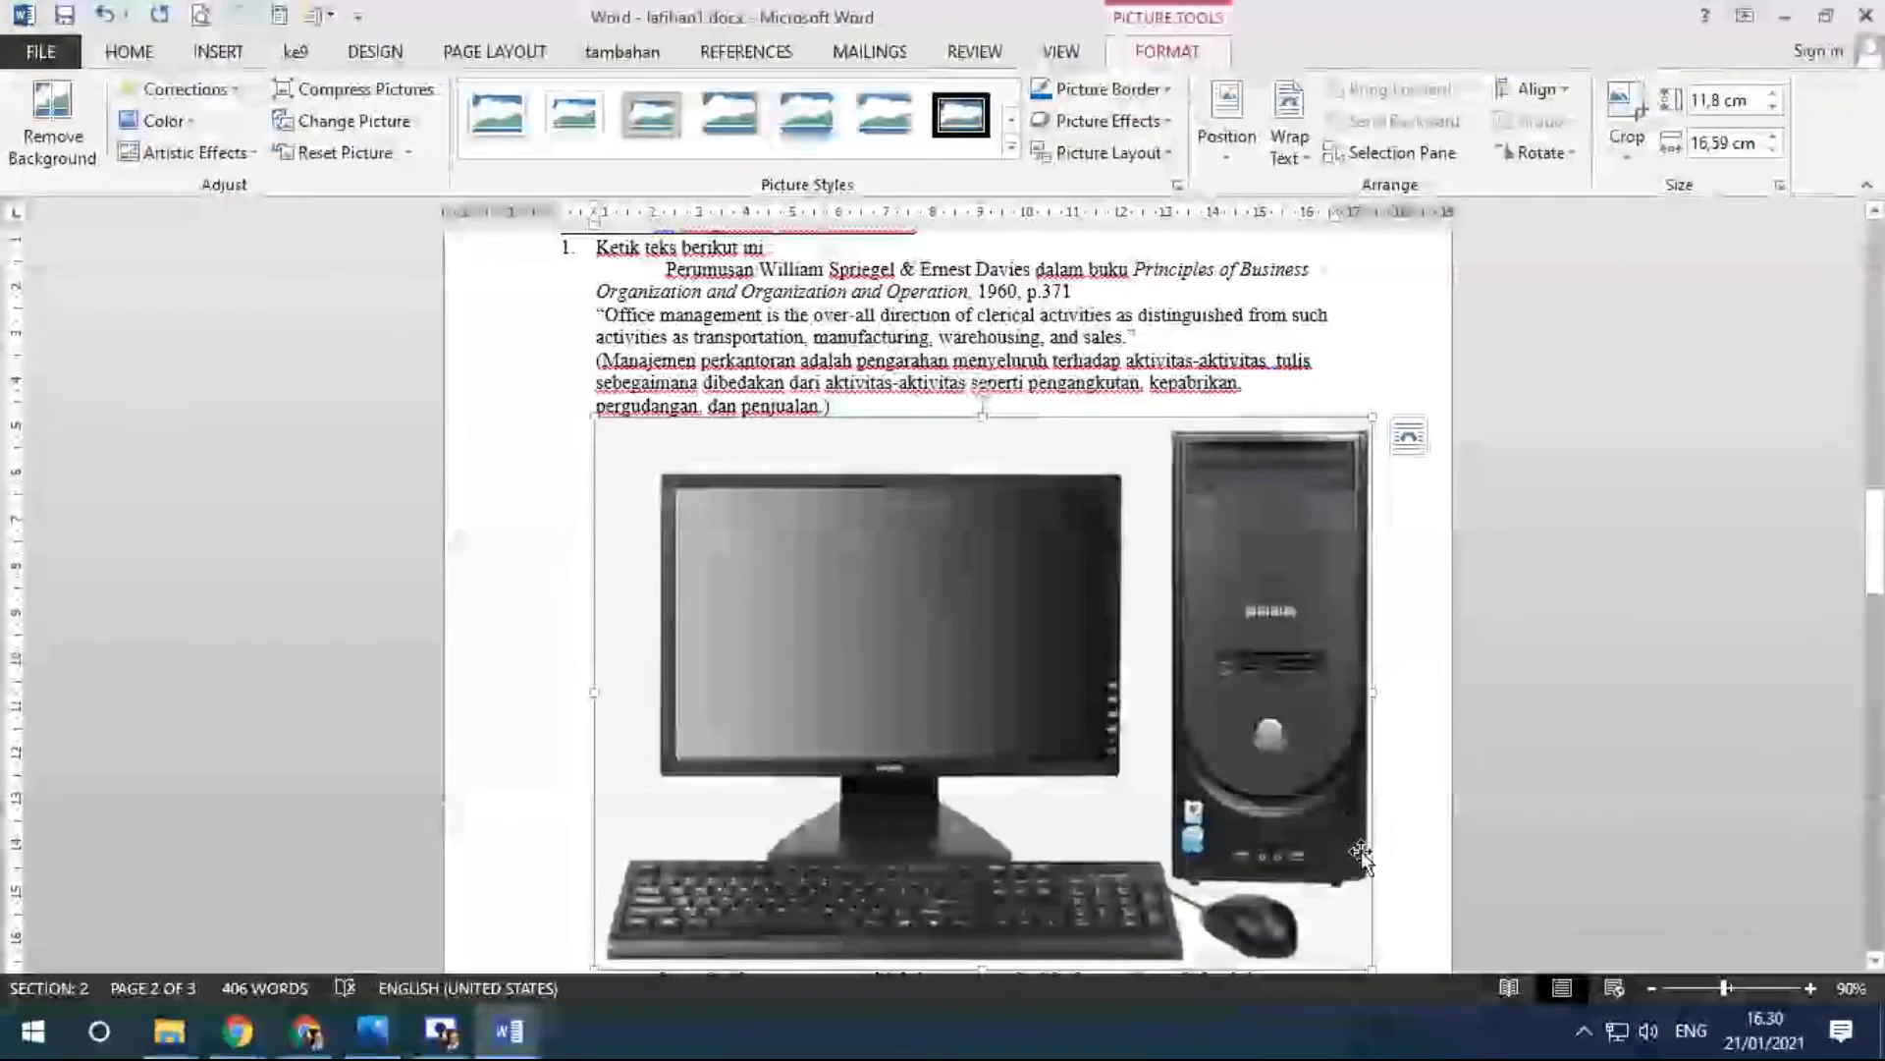
pyautogui.moveTo(1116, 759); pyautogui.dragTo(850, 485)
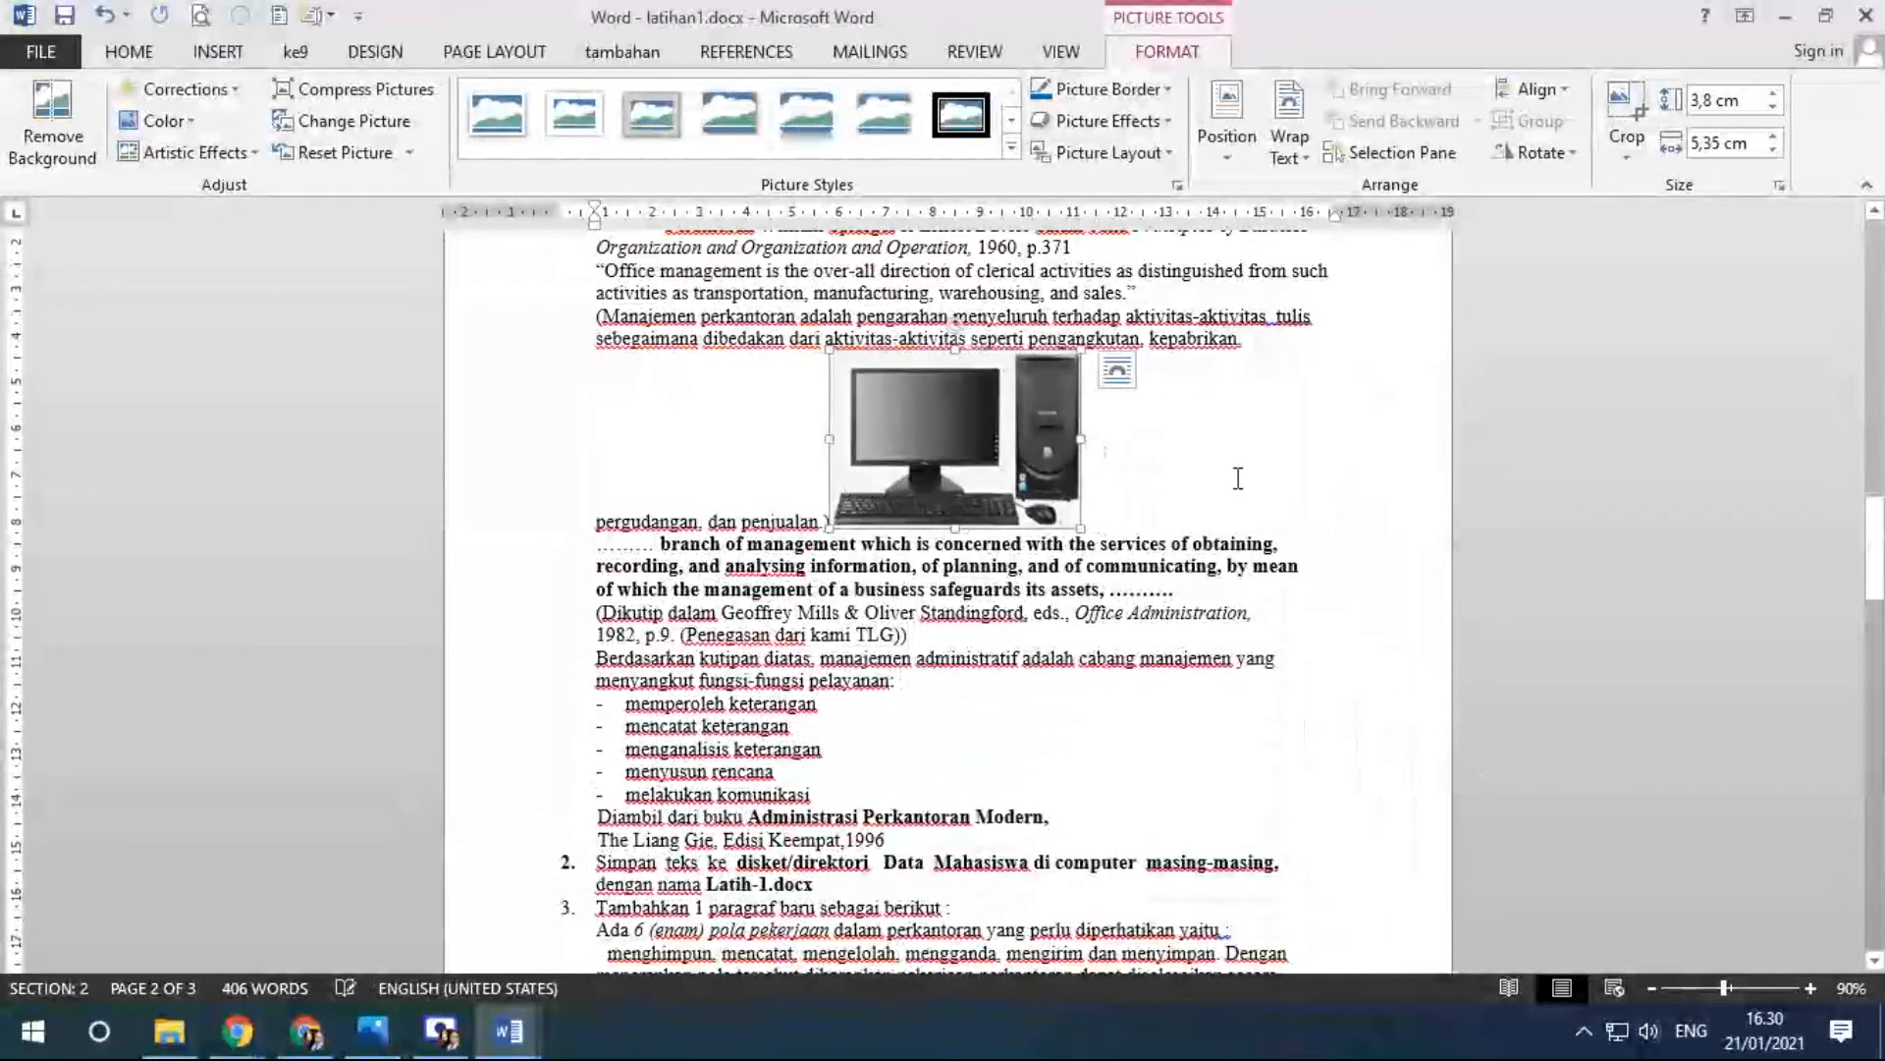
pyautogui.keyDown('ctrl'); pyautogui.scroll(4, 1197, 539); pyautogui.keyUp('ctrl')
pyautogui.keyDown('ctrl'); pyautogui.scroll(1, 1197, 539); pyautogui.keyUp('ctrl')
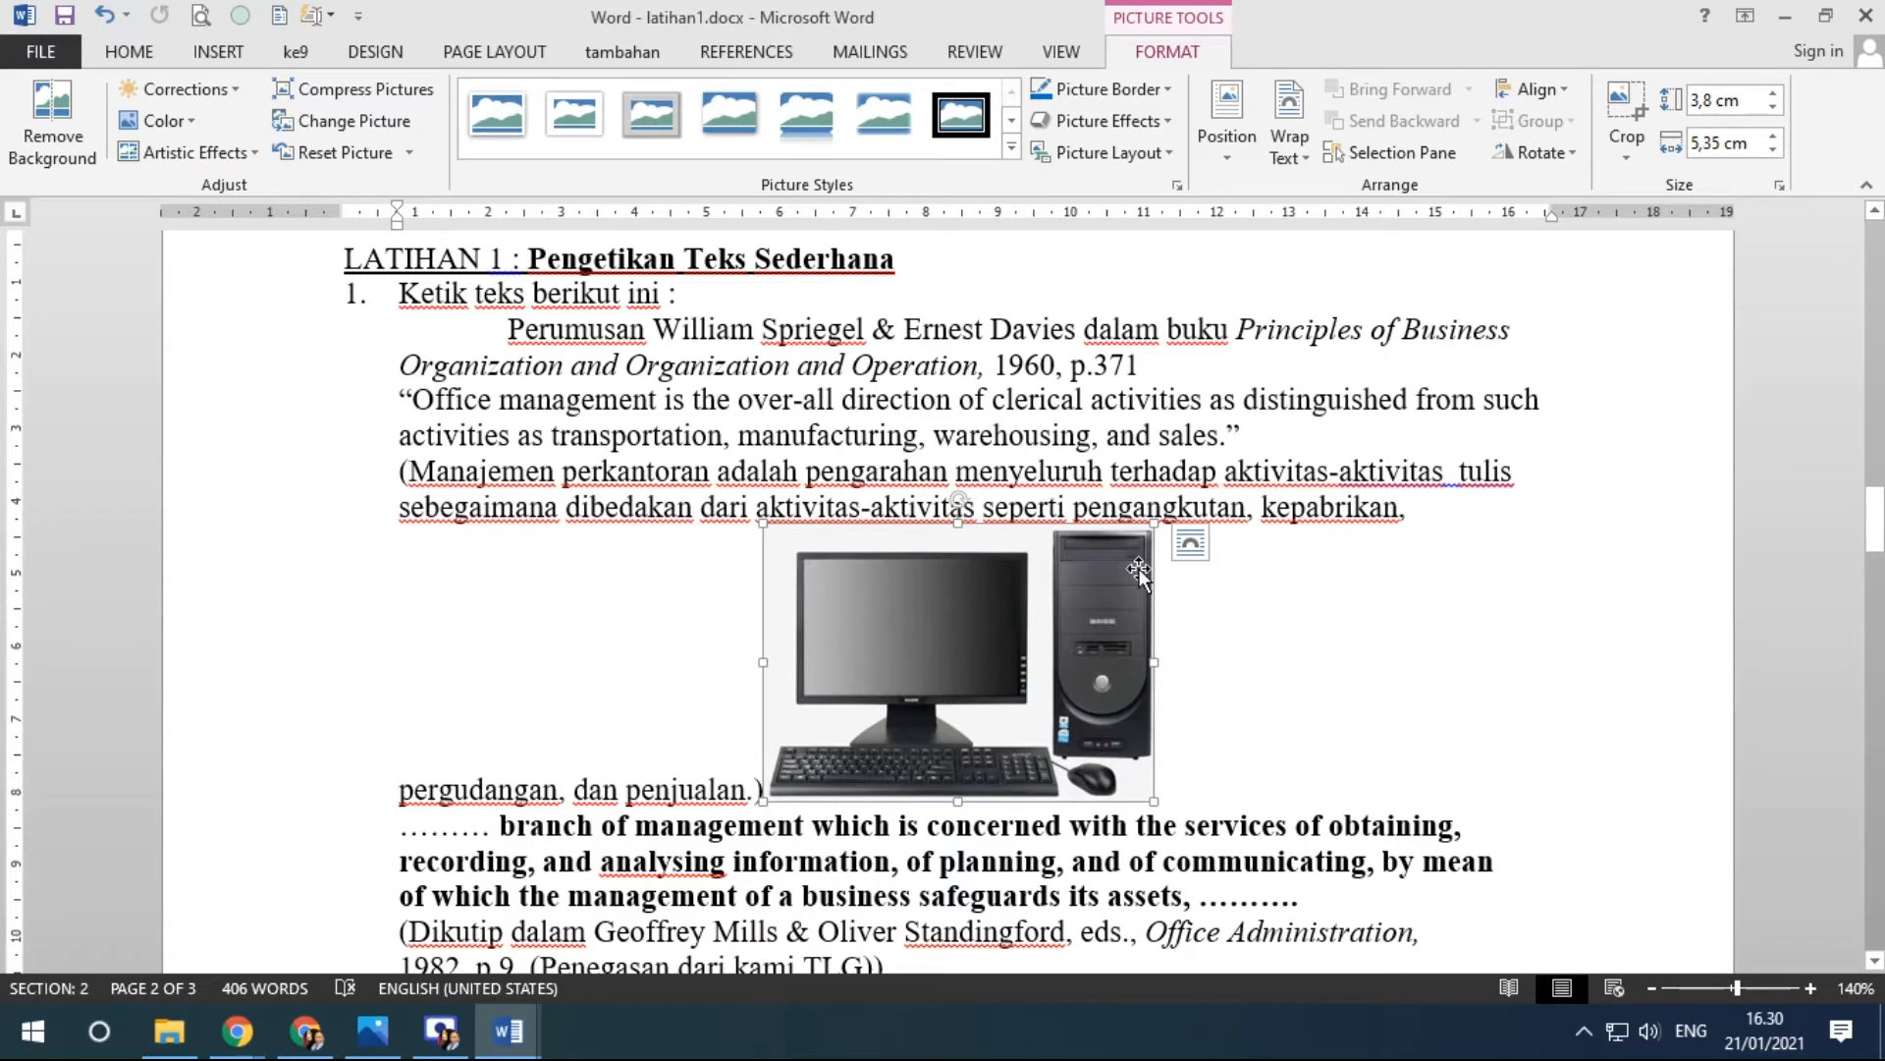
# Look over the computer picture's text-wrapping choices and try to move the in-line picture sideways.
pyautogui.click(1309, 159)
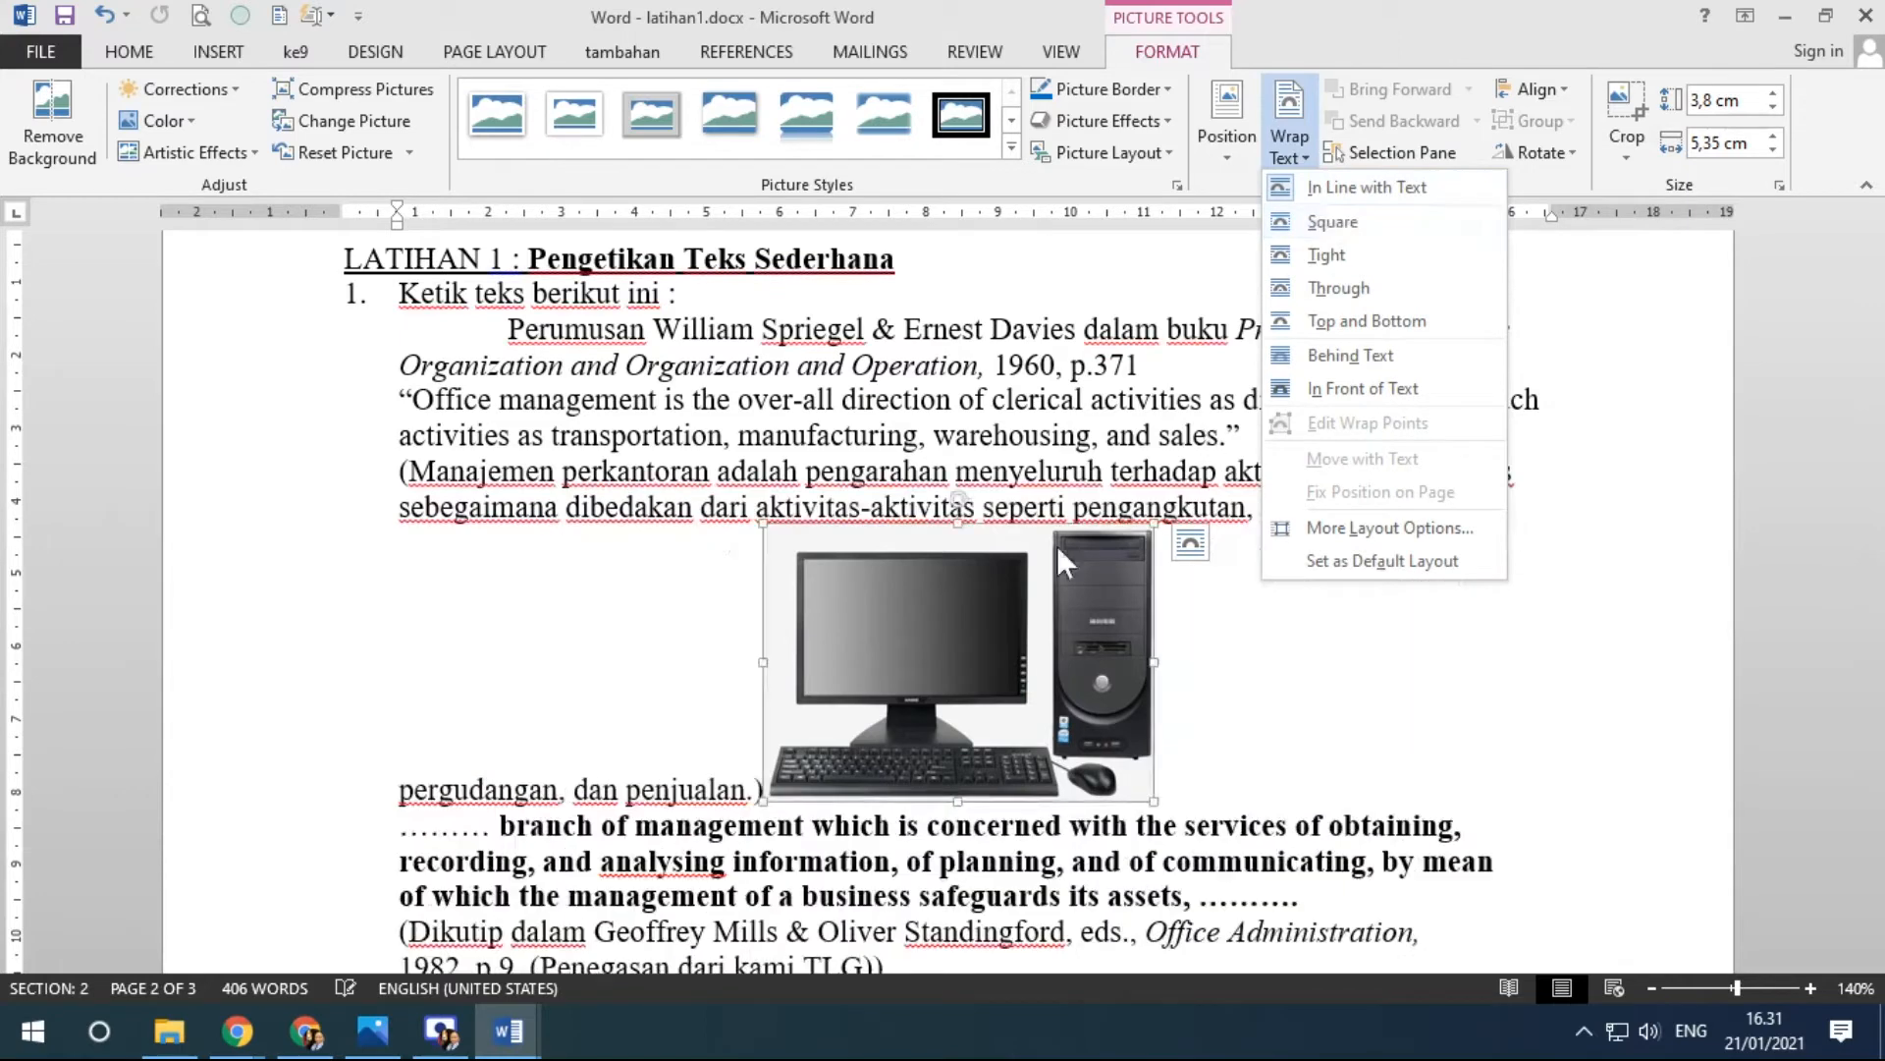
pyautogui.click(1190, 542)
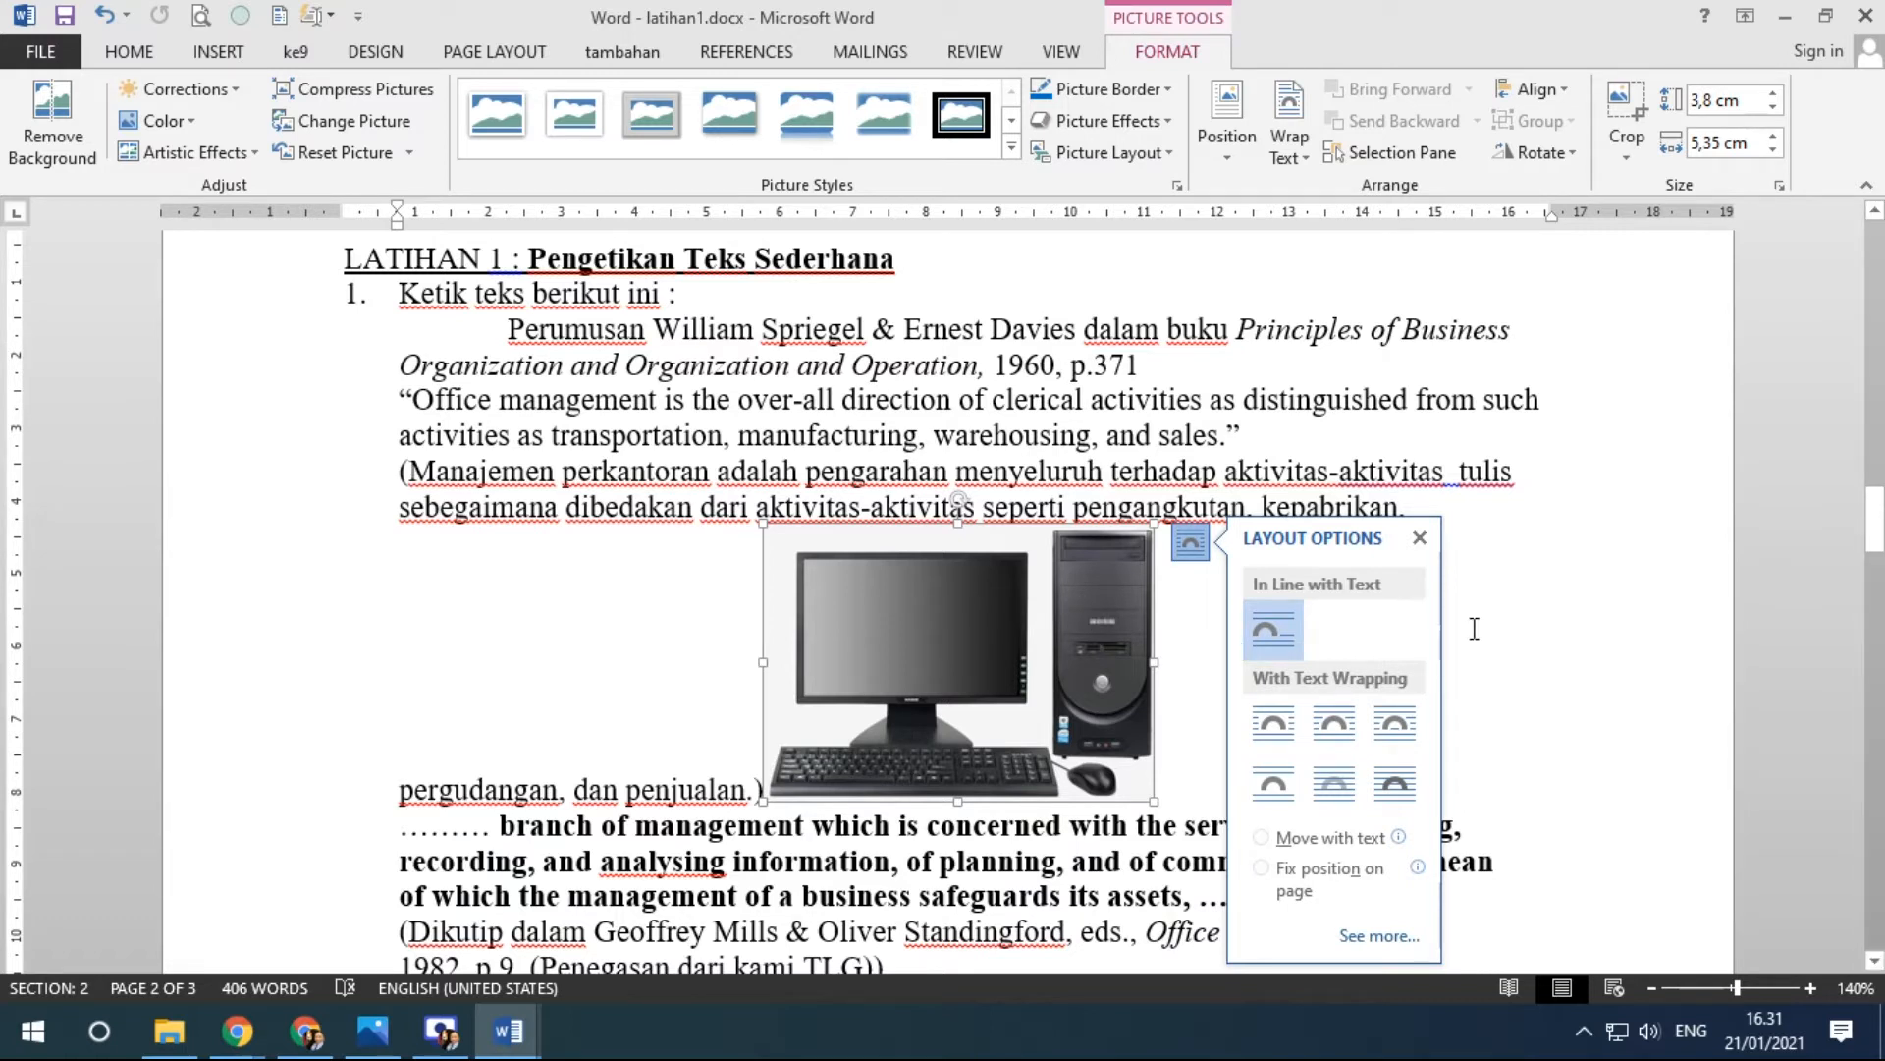
pyautogui.moveTo(967, 611); pyautogui.dragTo(1099, 618)
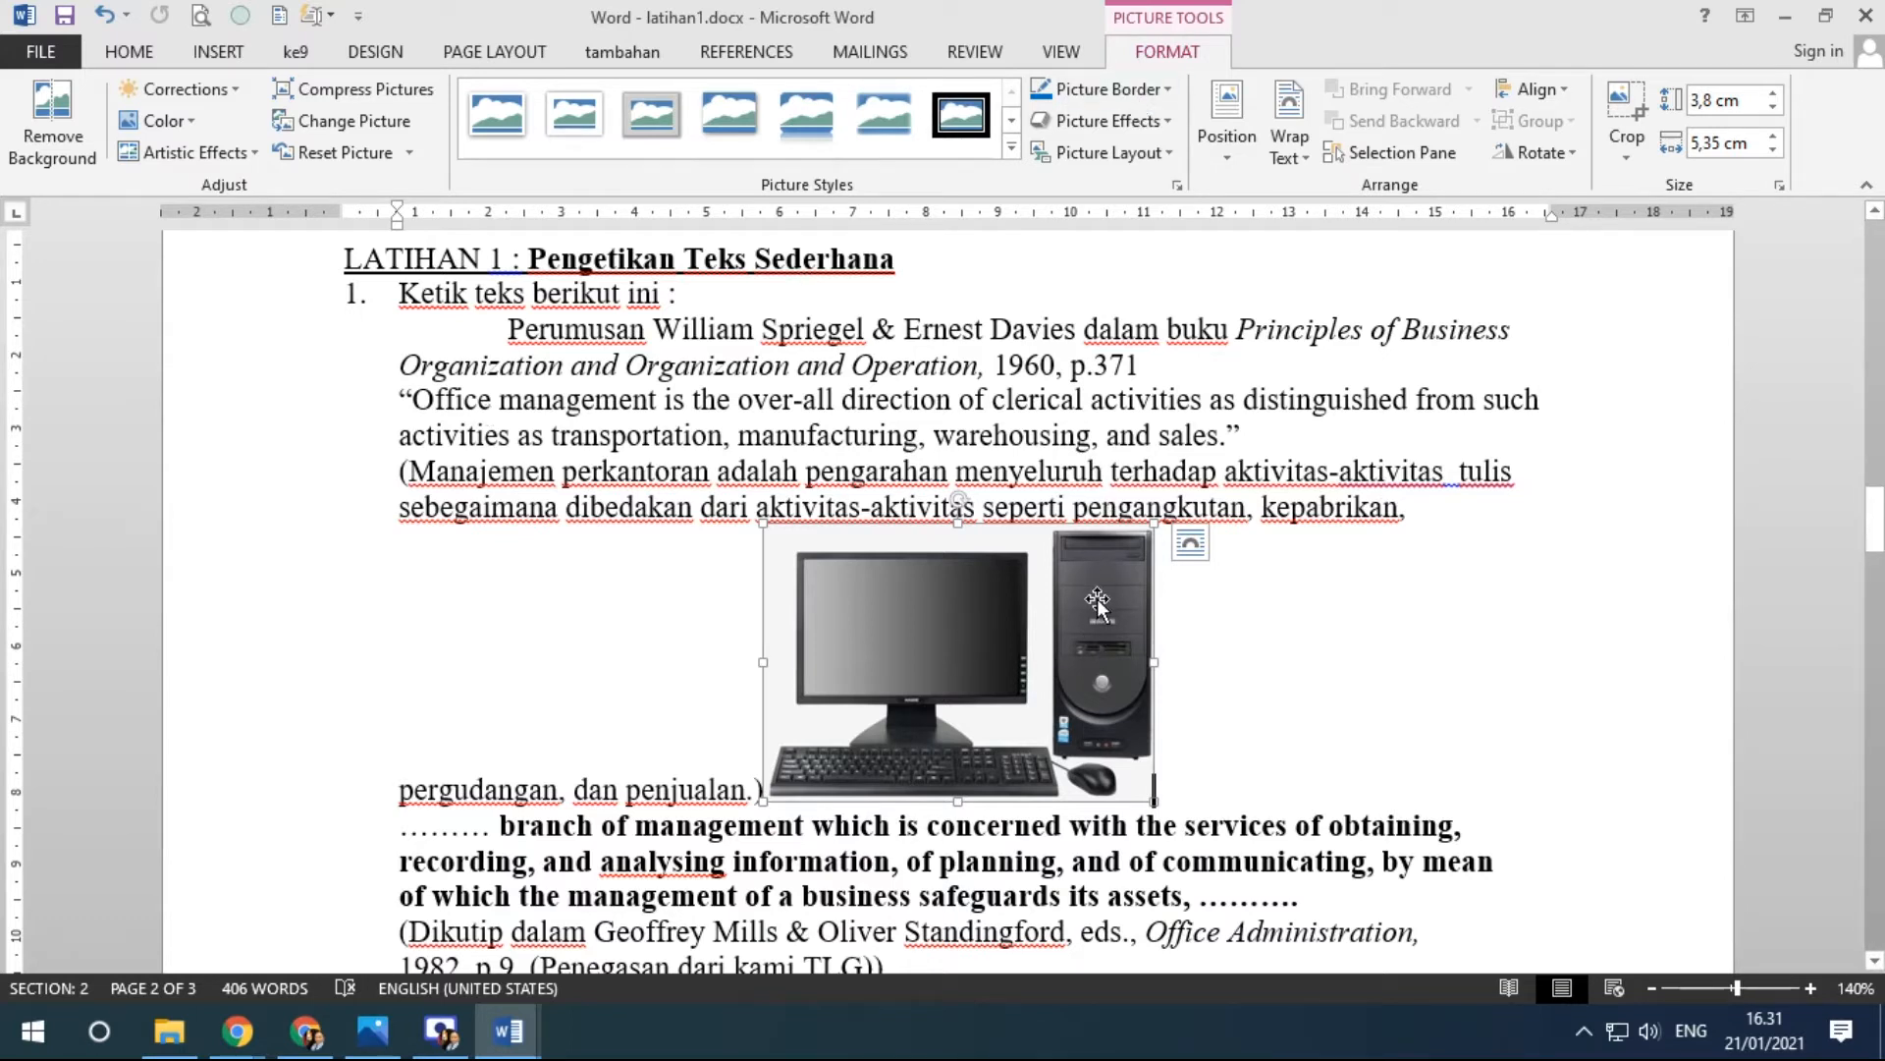
# Set the computer picture's text wrapping to Square and keep the picture selected.
pyautogui.click(1189, 545)
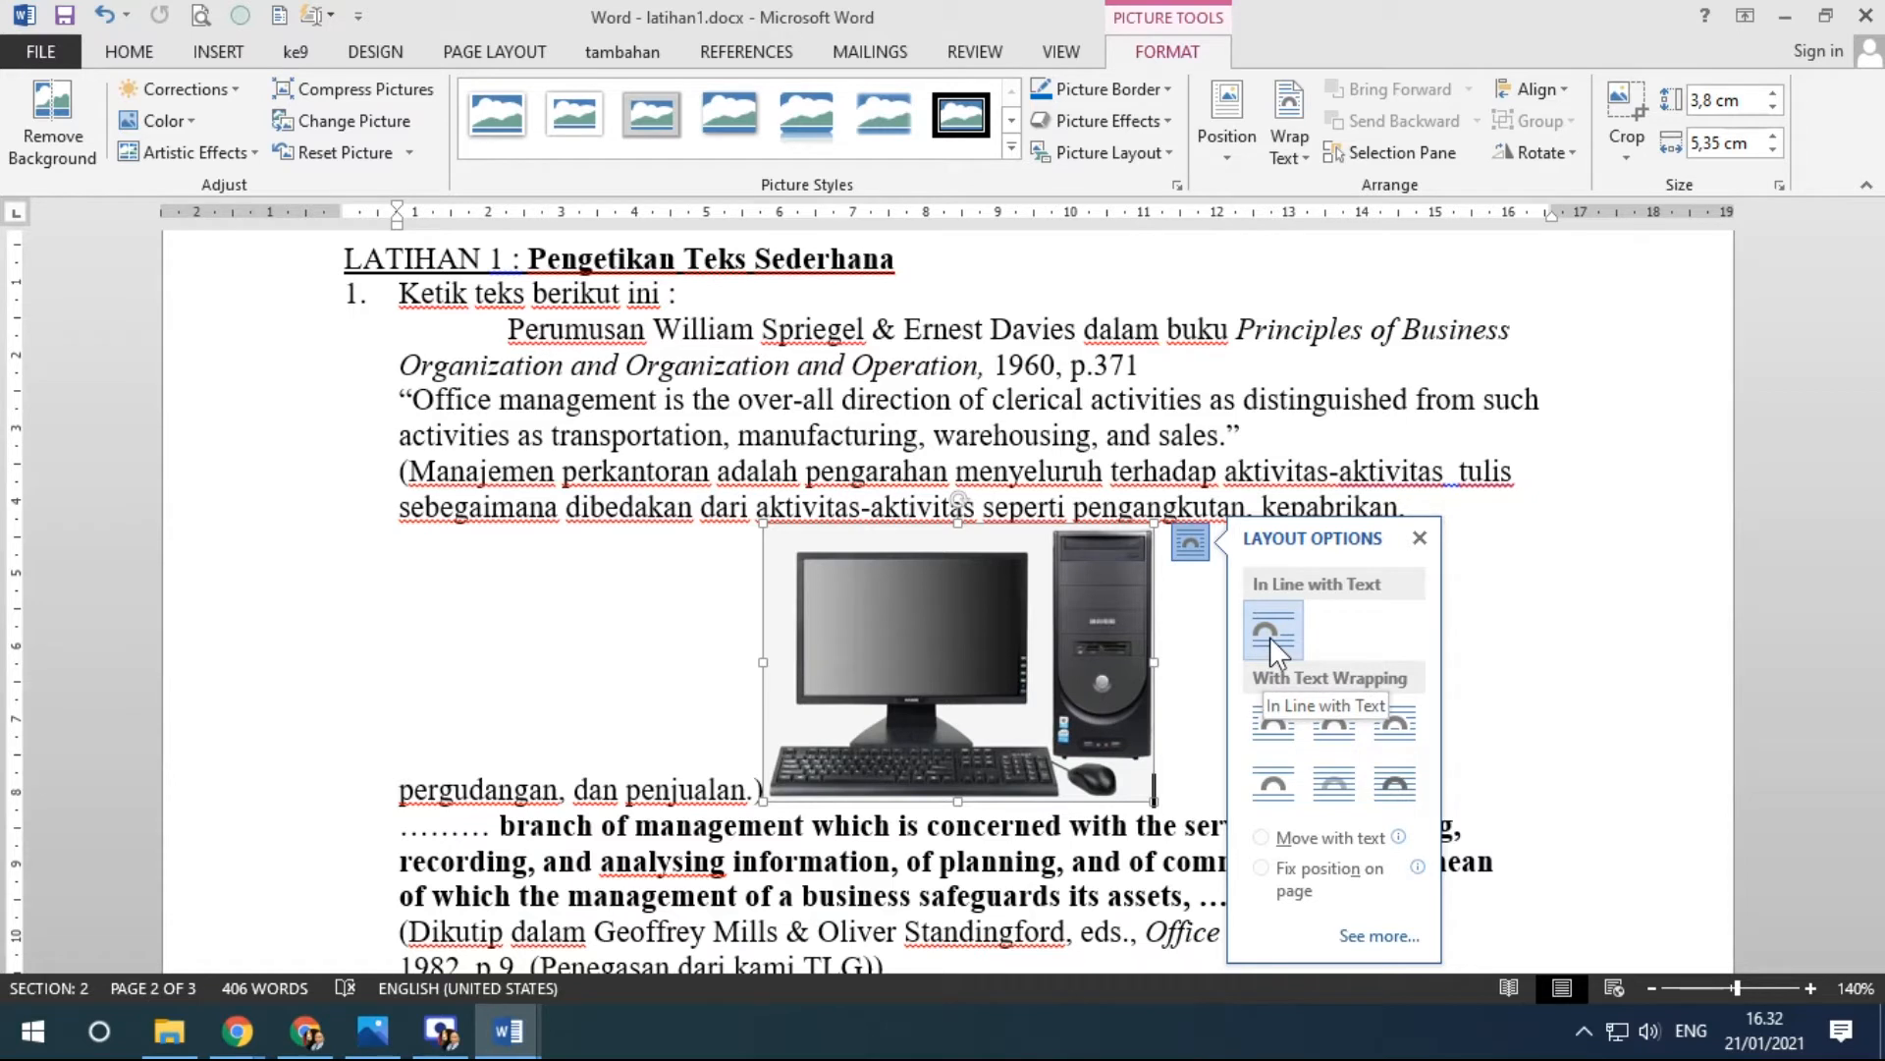
pyautogui.click(1297, 155)
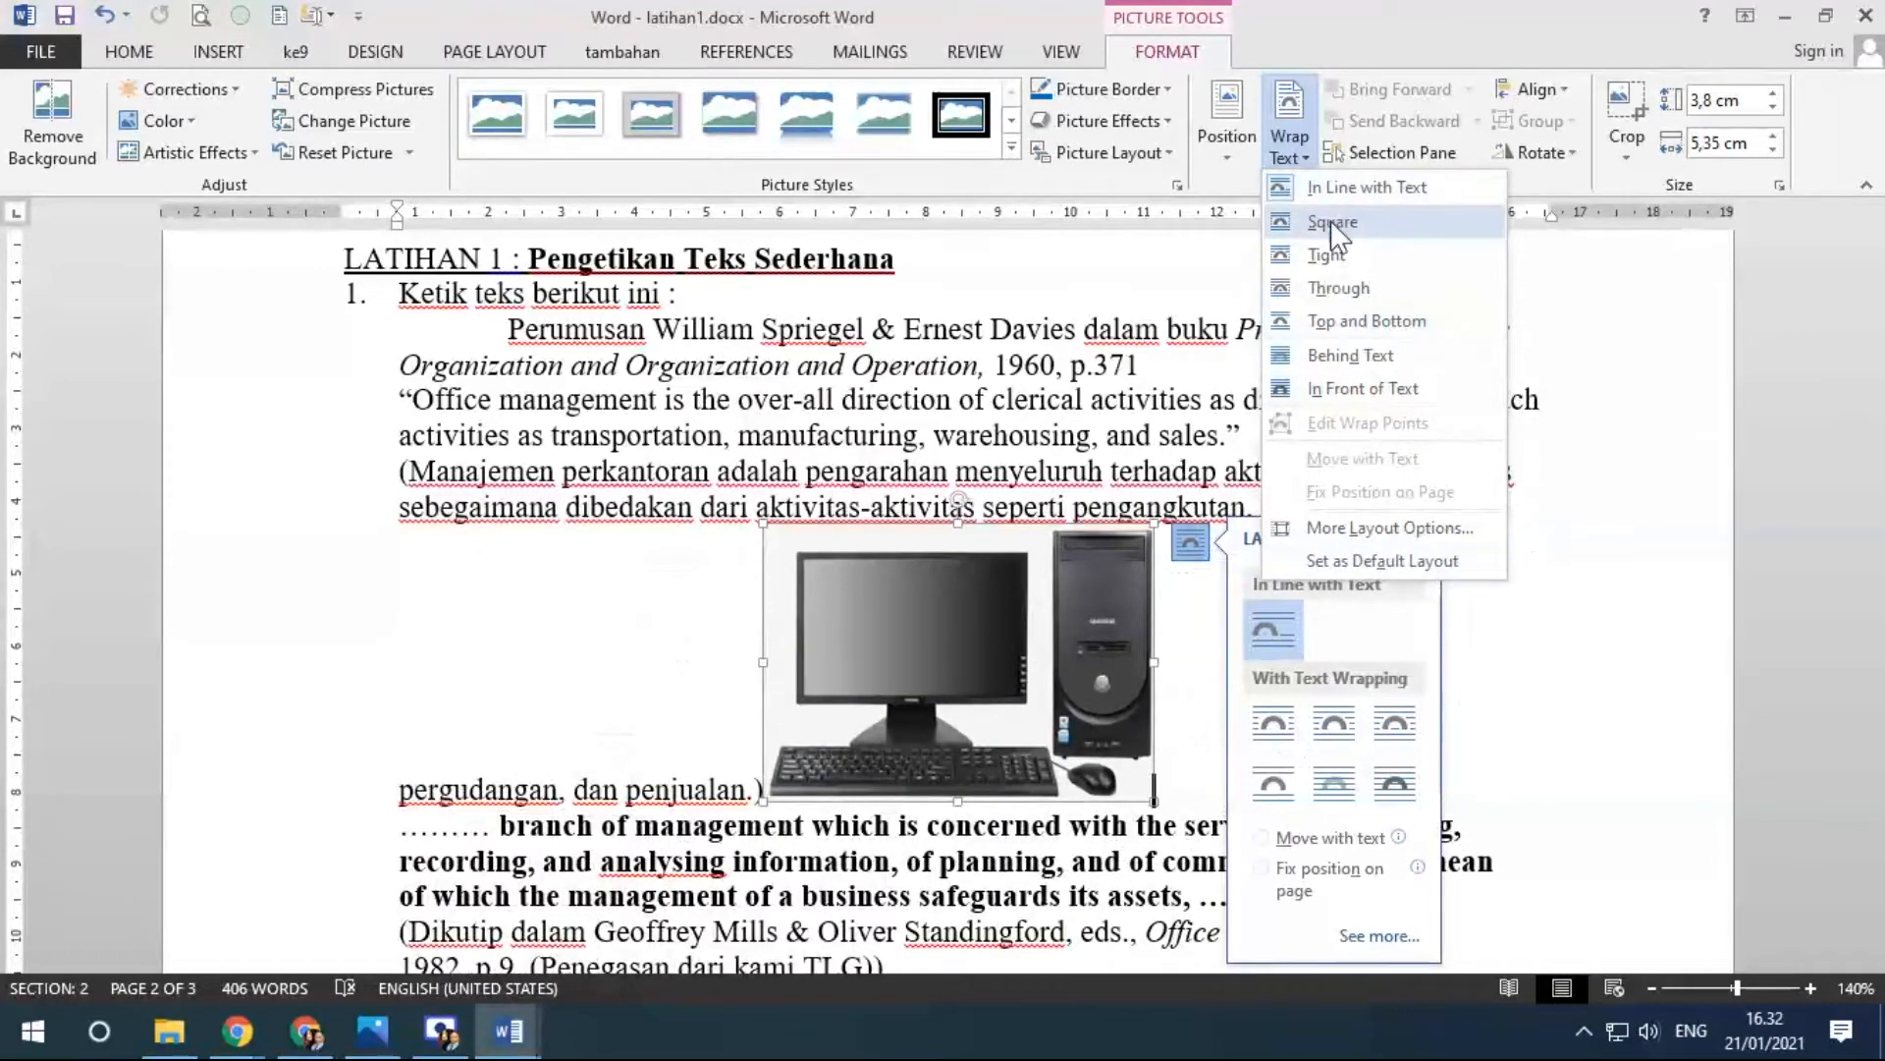
pyautogui.click(1371, 570)
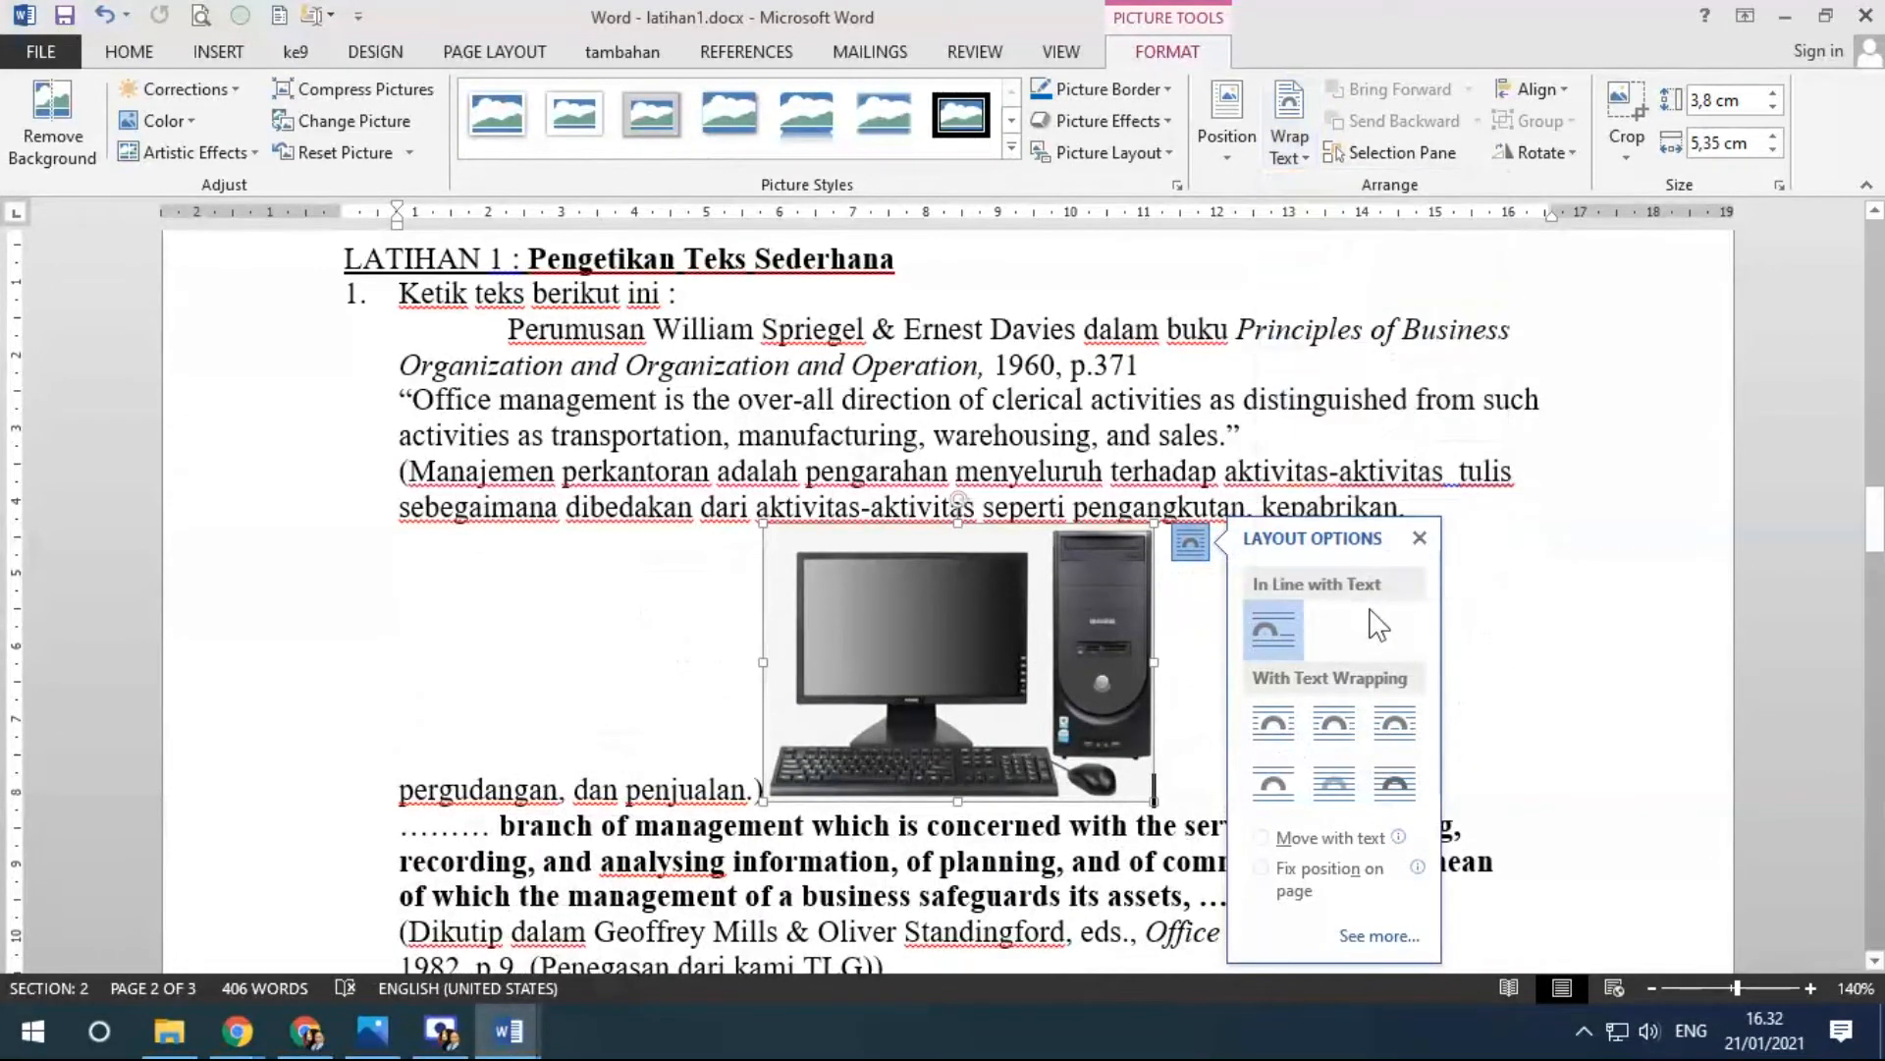
pyautogui.click(1280, 722)
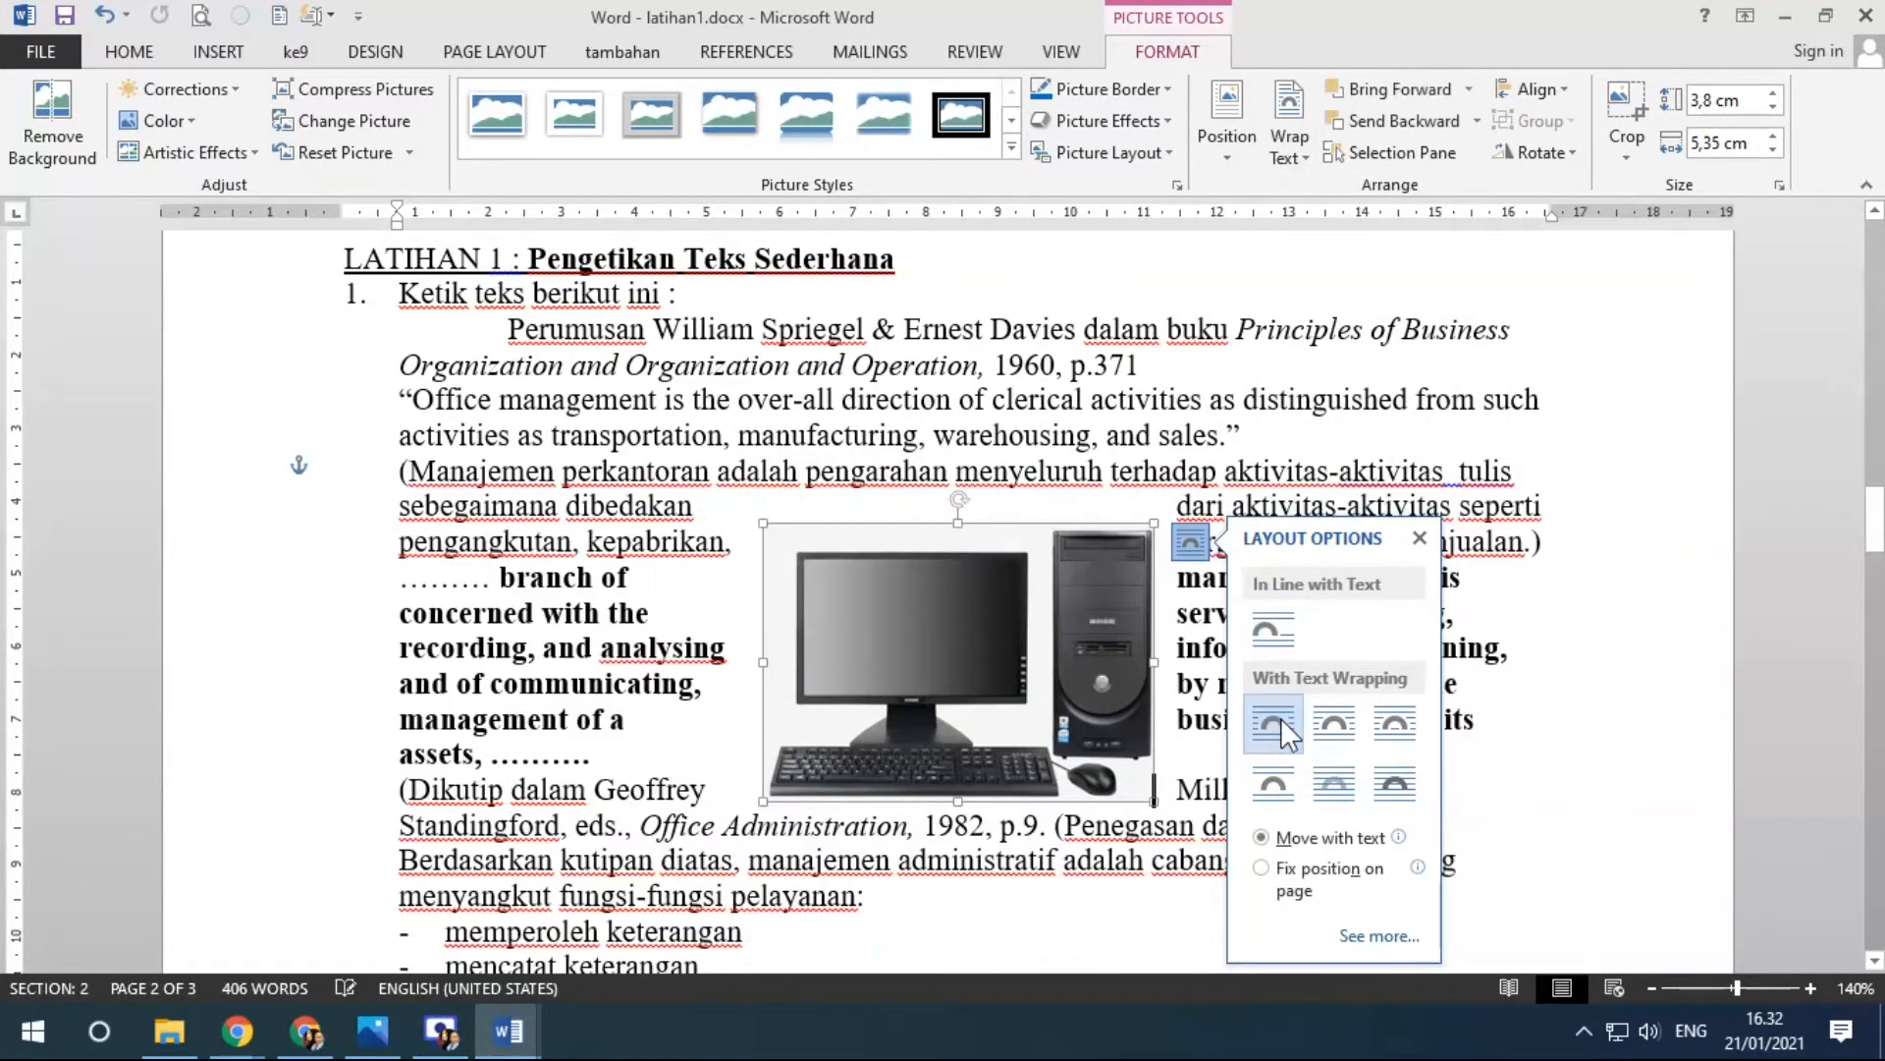
pyautogui.click(1606, 500)
pyautogui.click(969, 609)
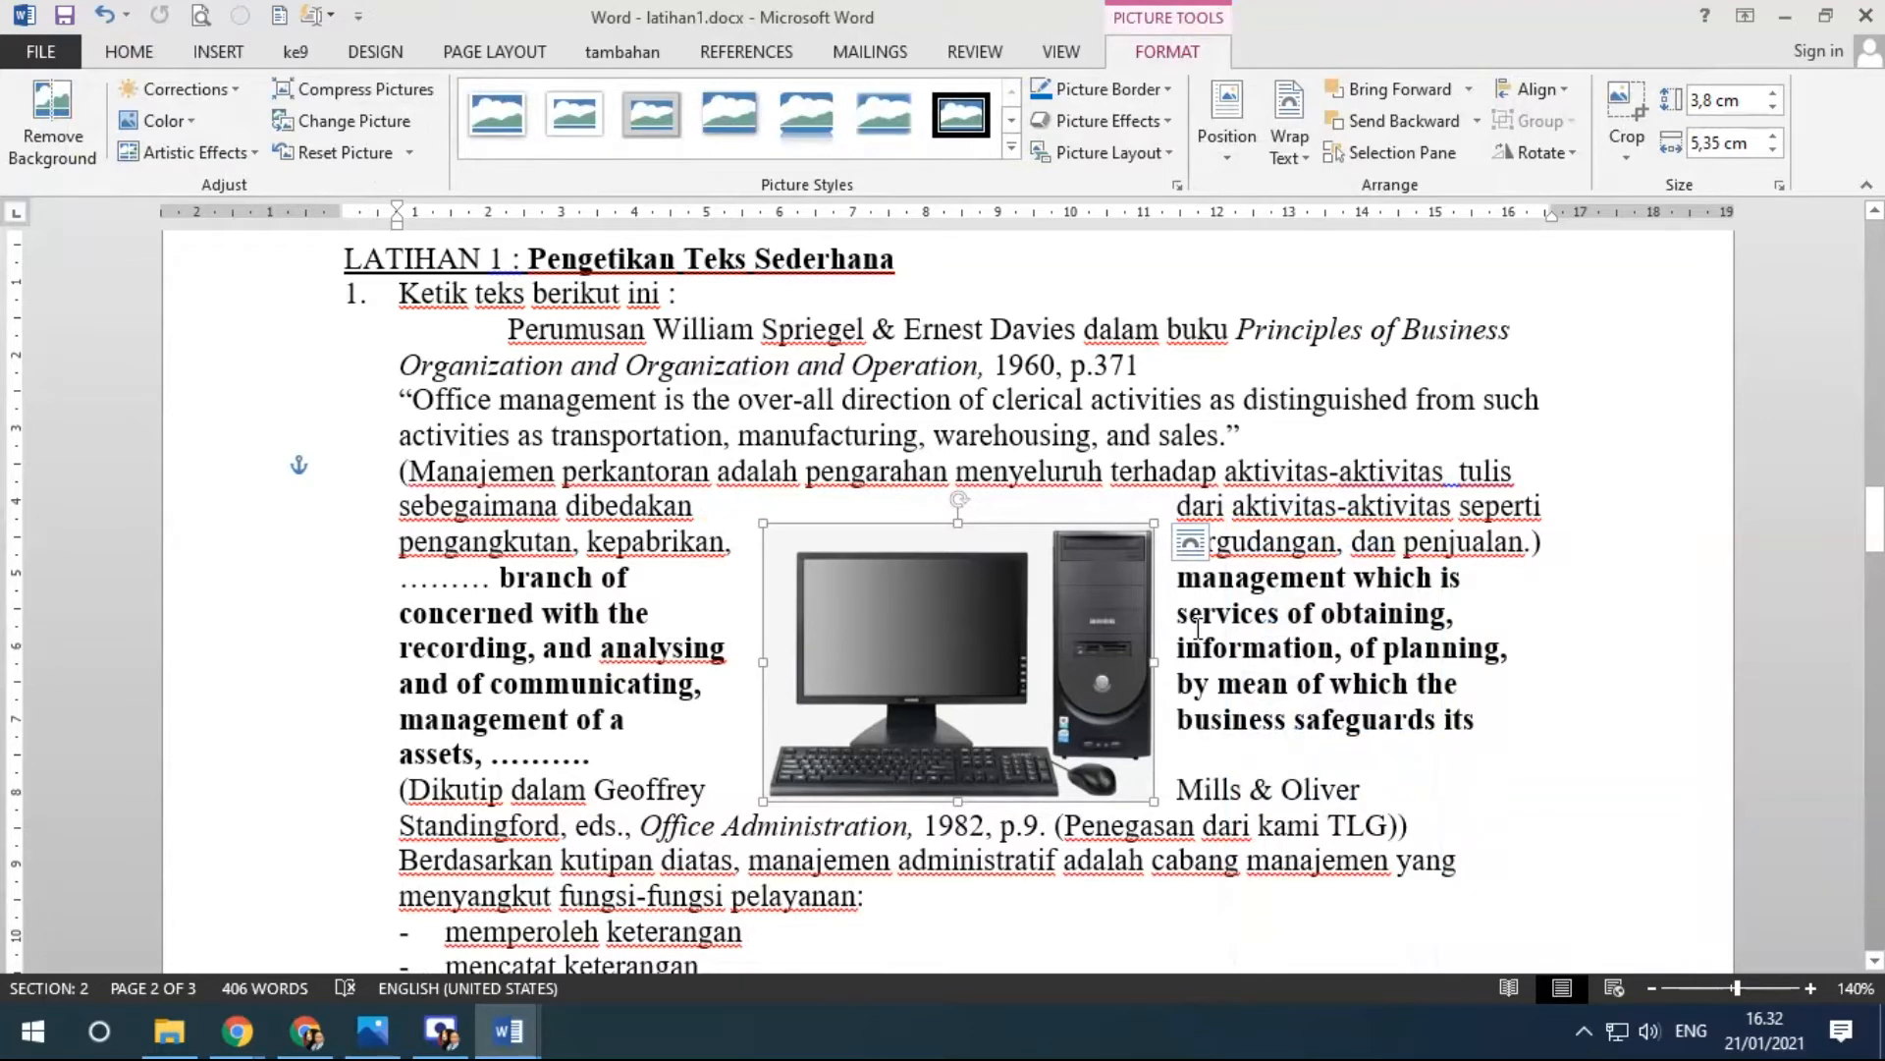
# Move the Square-wrapped computer picture around the text, ending in the middle of the "Office management" paragraph.
pyautogui.moveTo(919, 615); pyautogui.dragTo(904, 598)
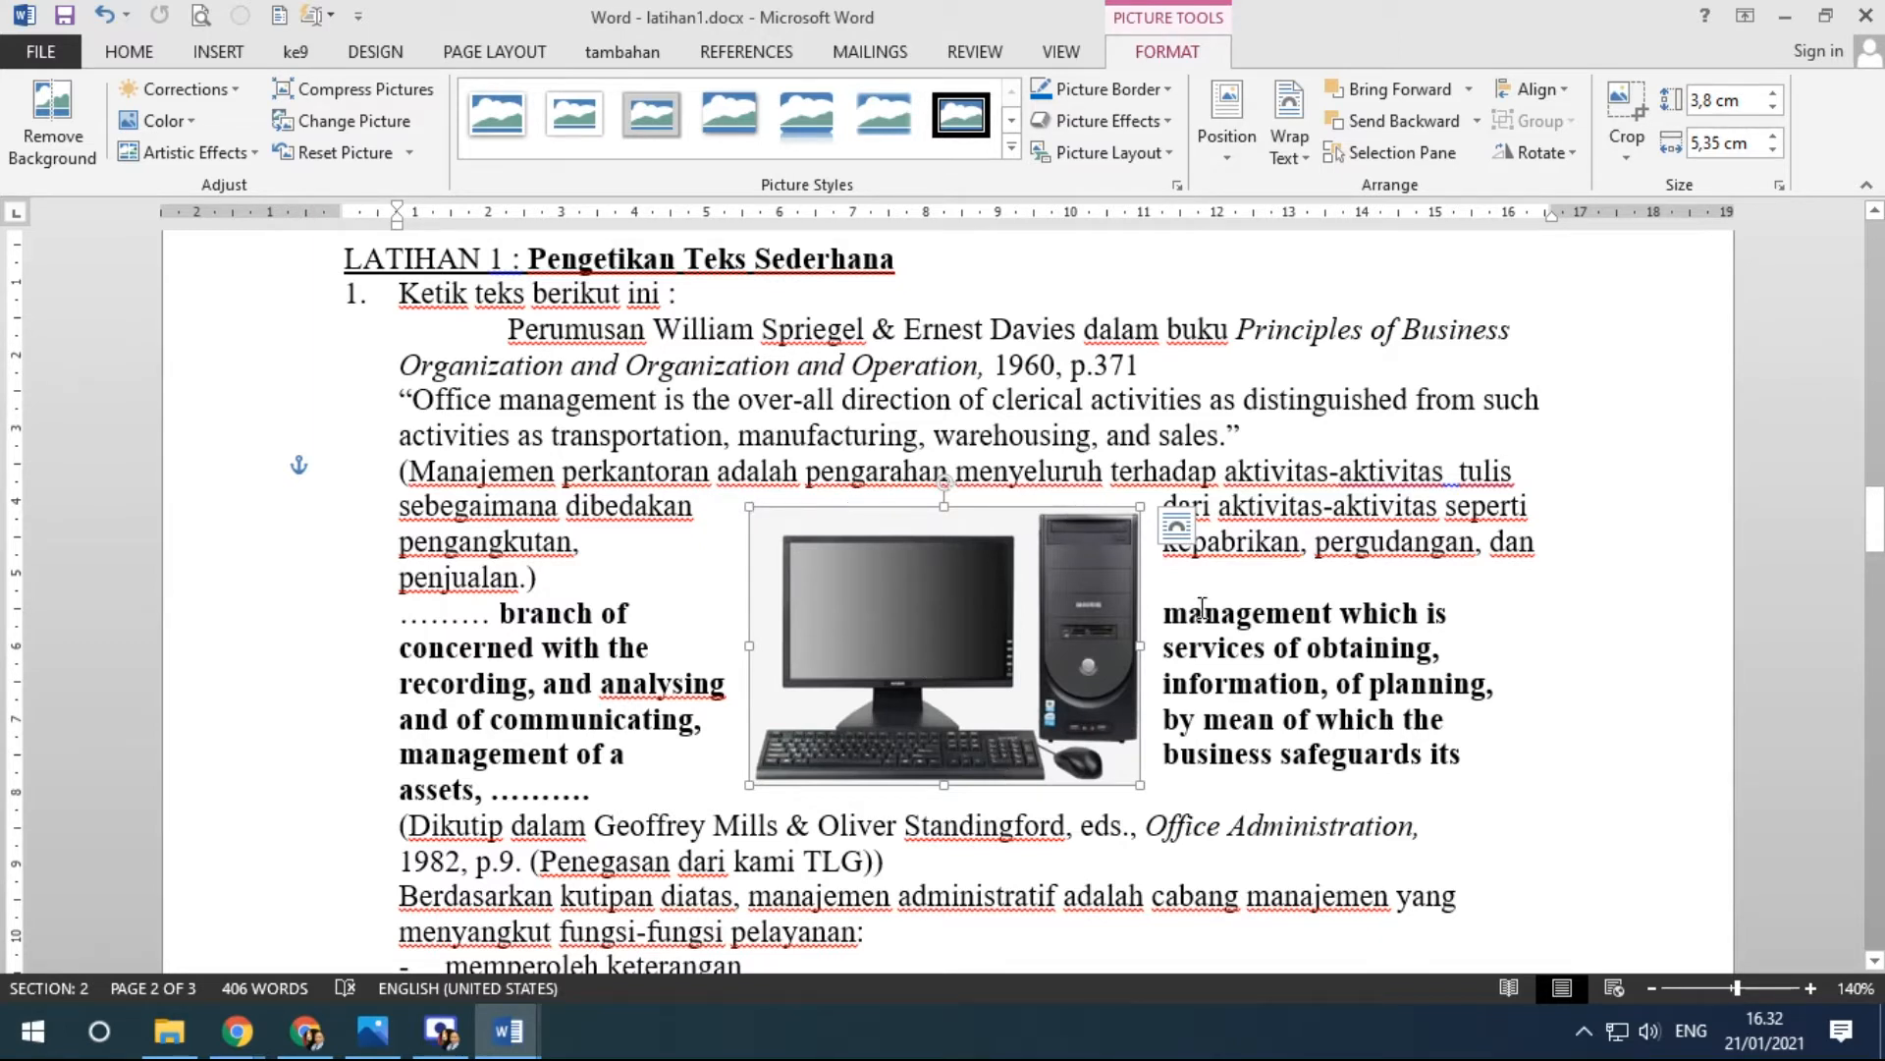
pyautogui.moveTo(880, 570); pyautogui.dragTo(523, 443)
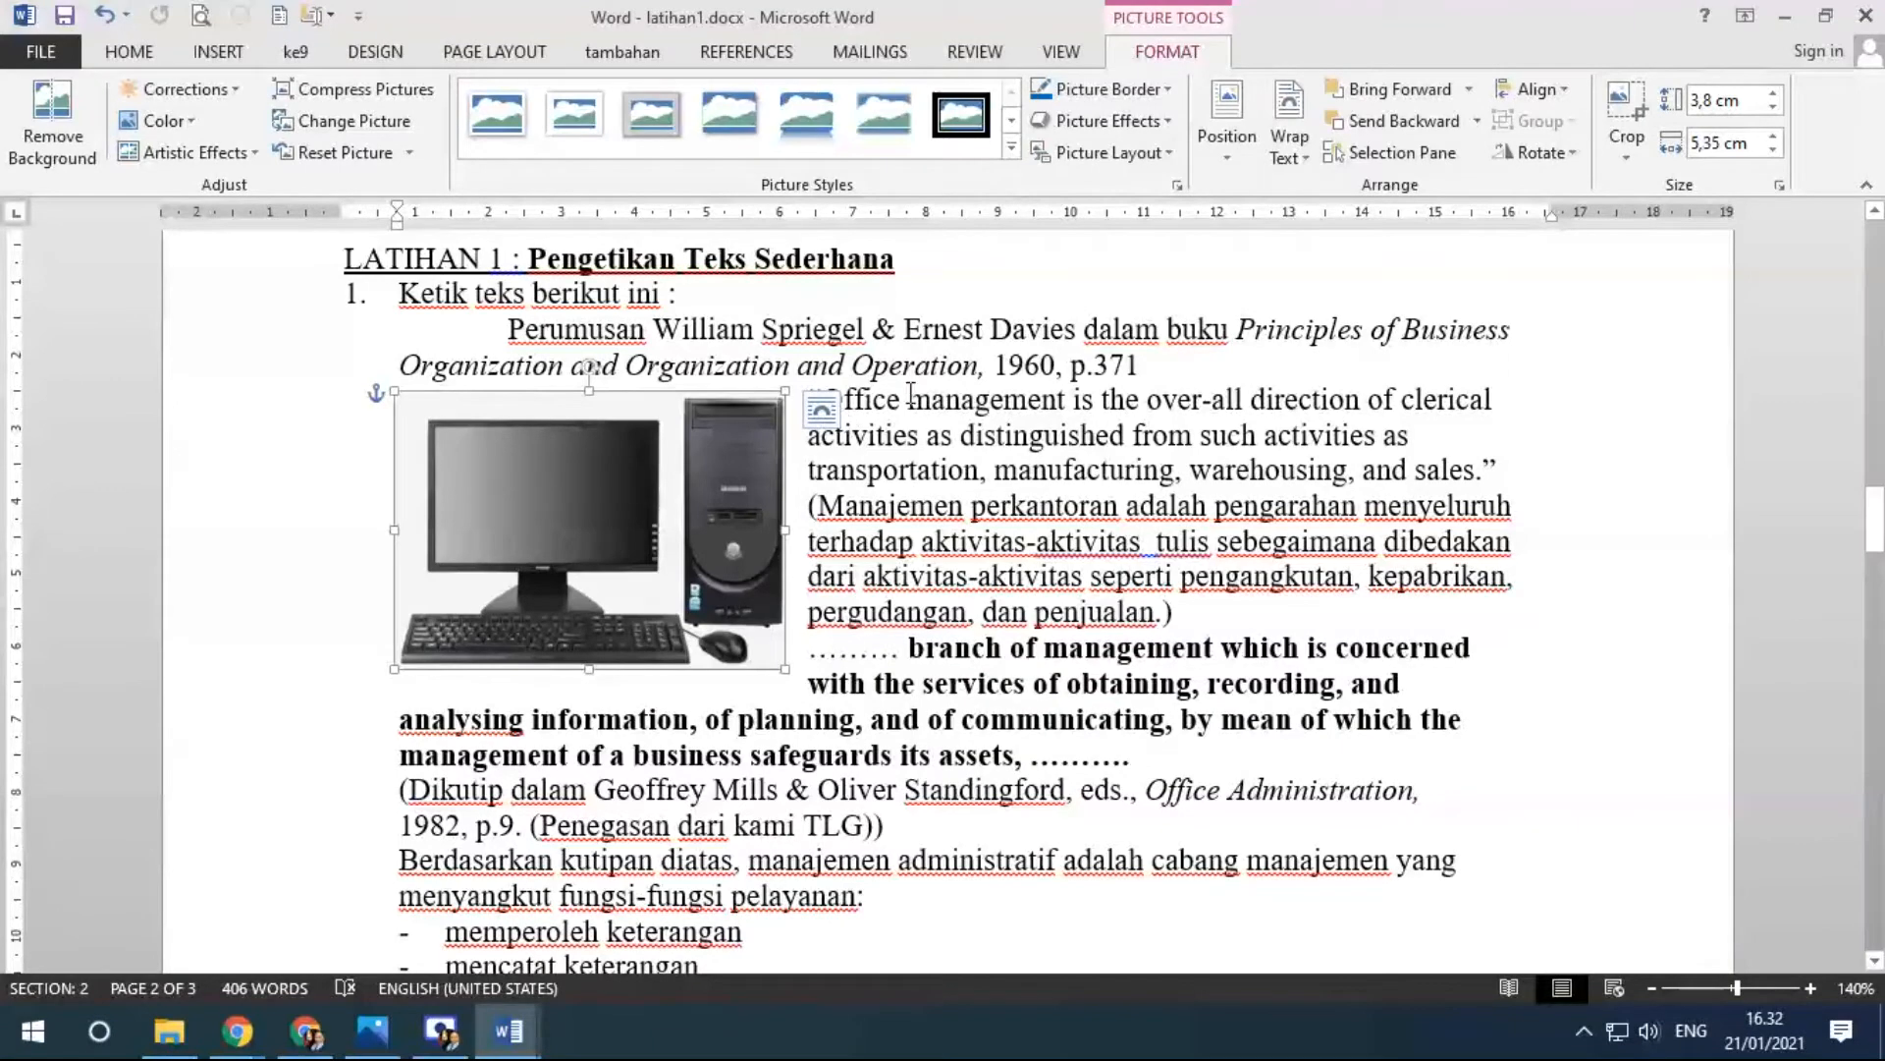
pyautogui.moveTo(611, 510); pyautogui.dragTo(902, 506)
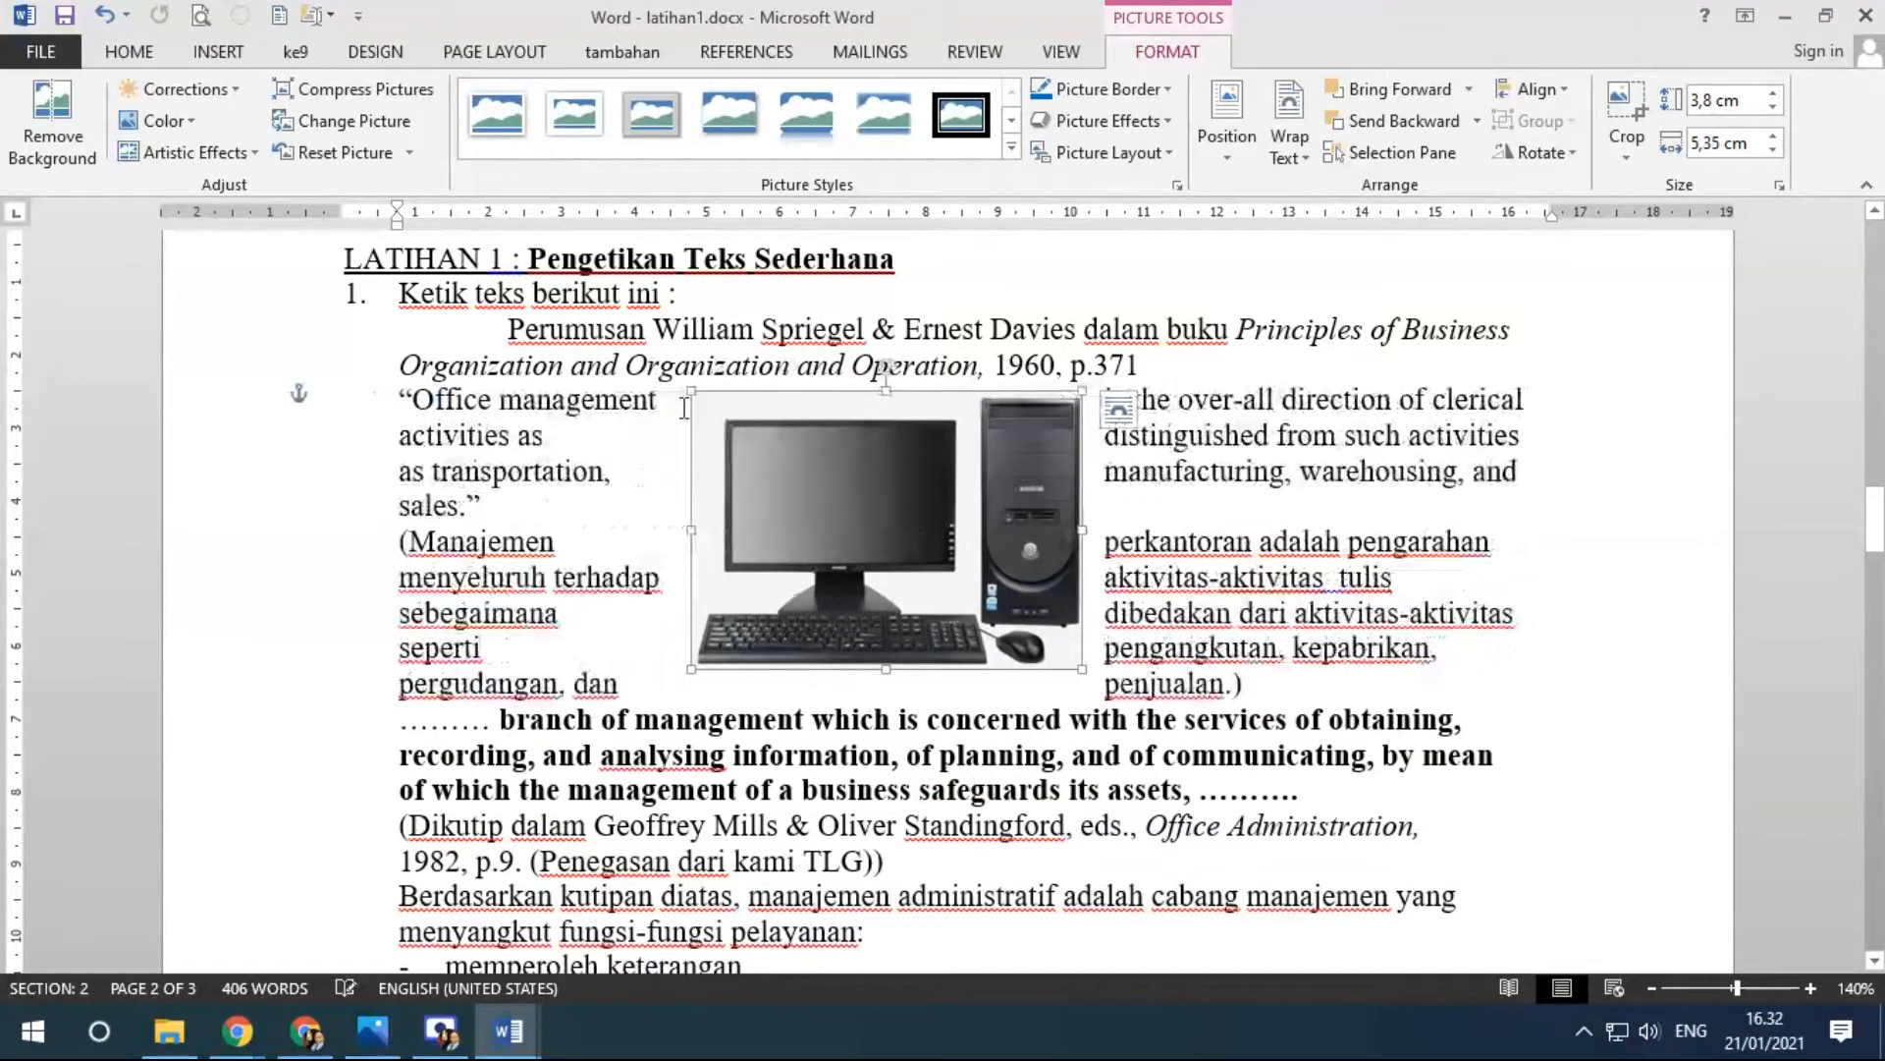
pyautogui.moveTo(767, 444); pyautogui.dragTo(768, 451)
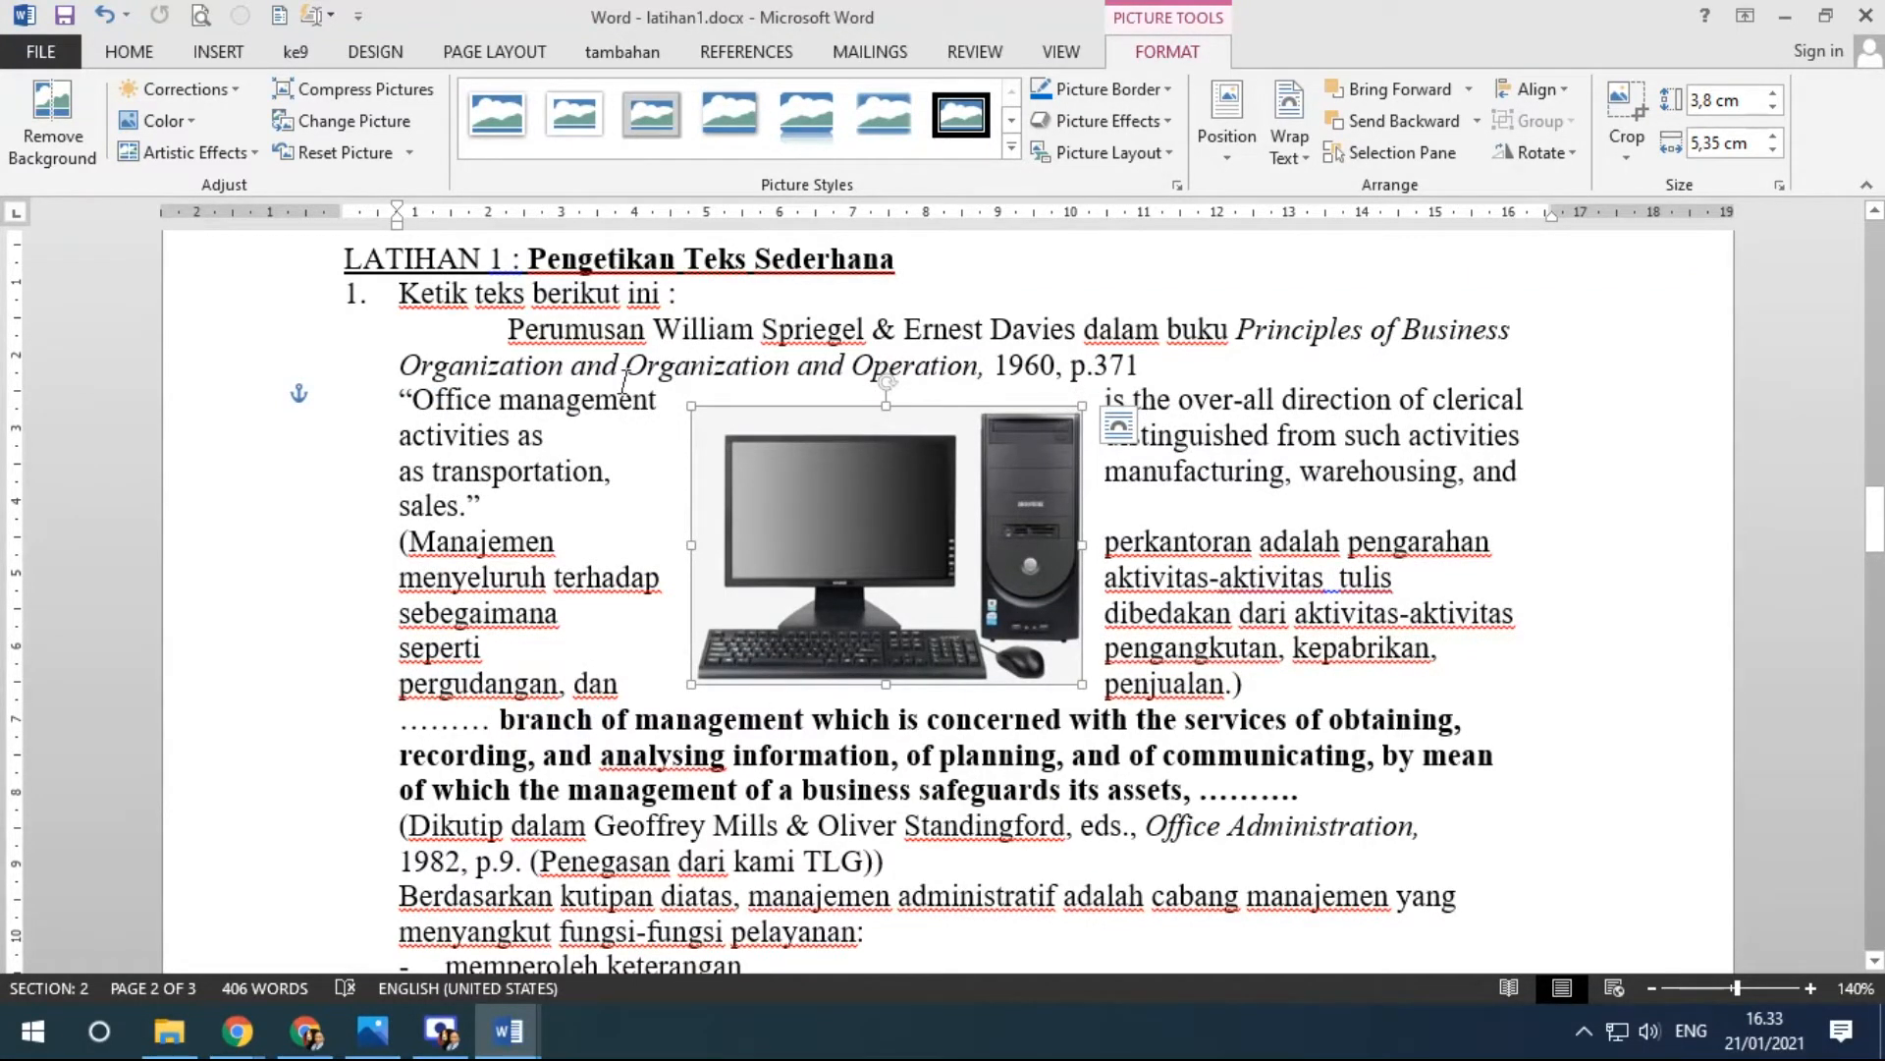
# Compare Square and Tight text wrapping on the computer picture, finishing with Through wrapping.
pyautogui.click(1129, 429)
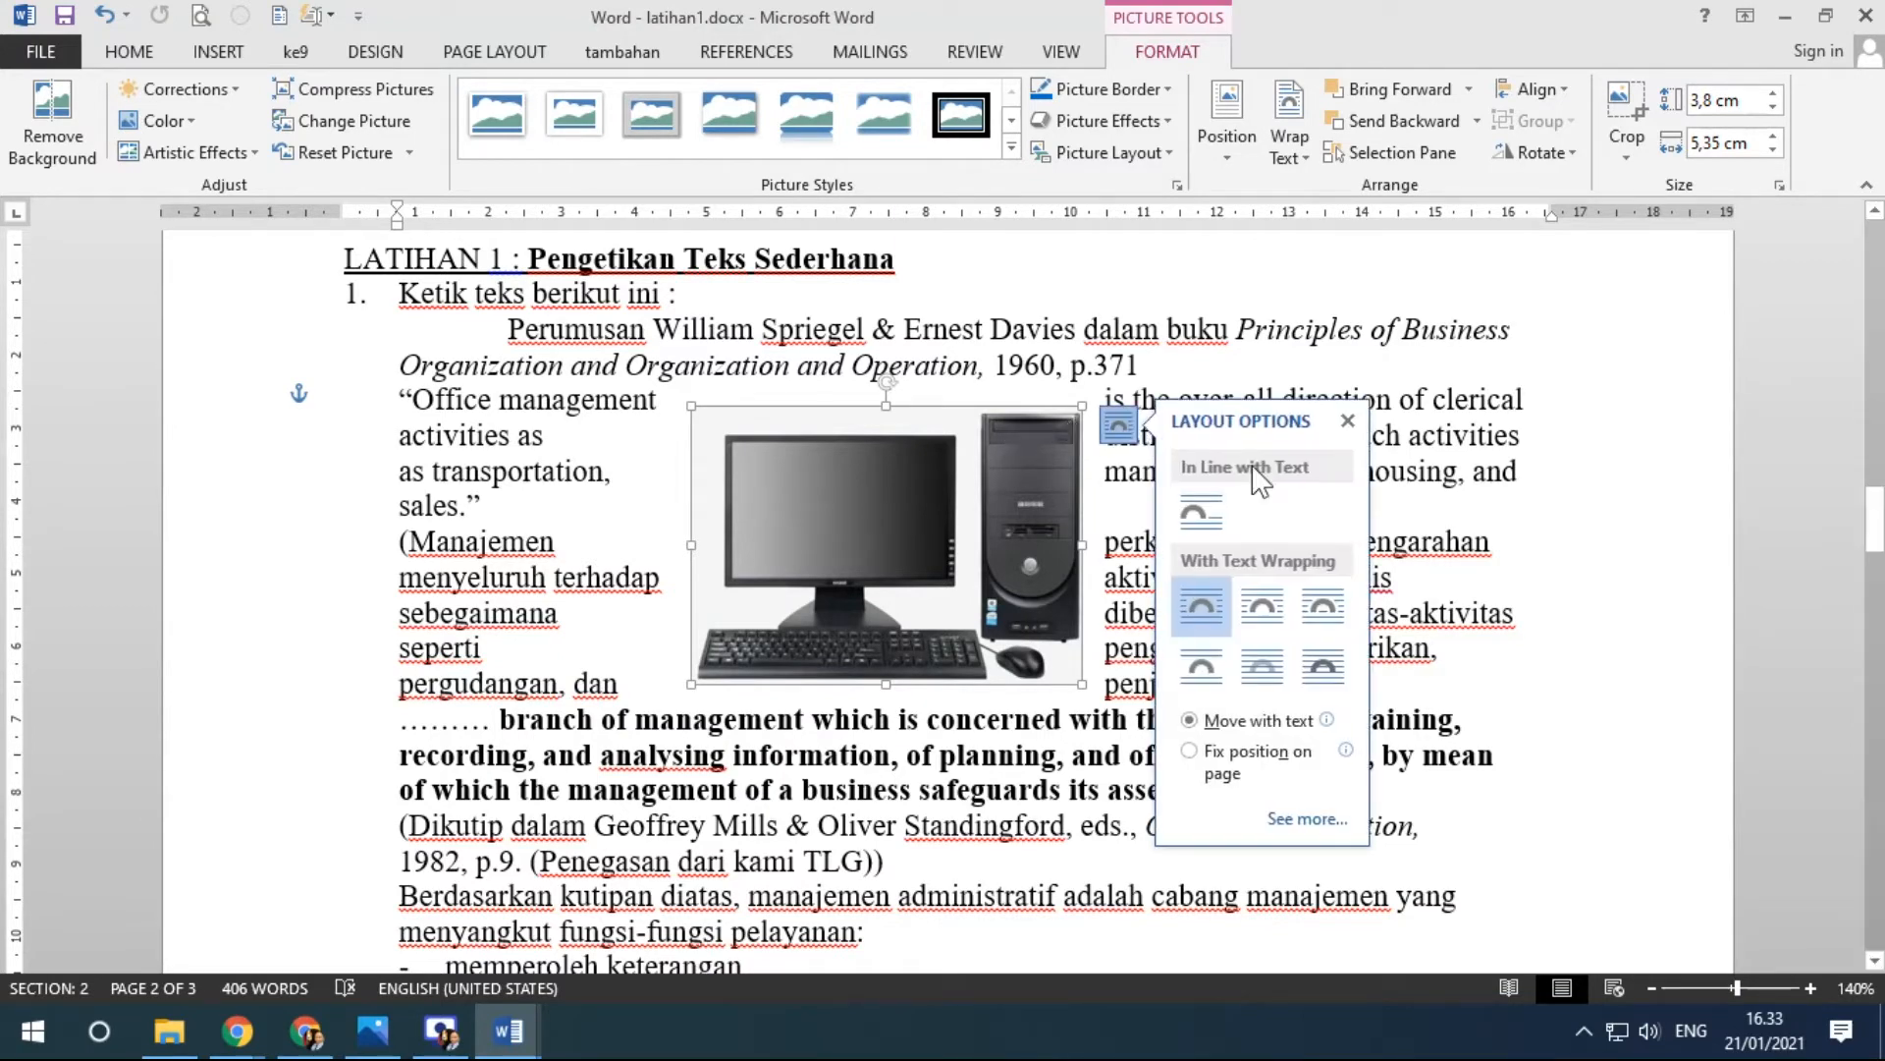
pyautogui.click(1270, 603)
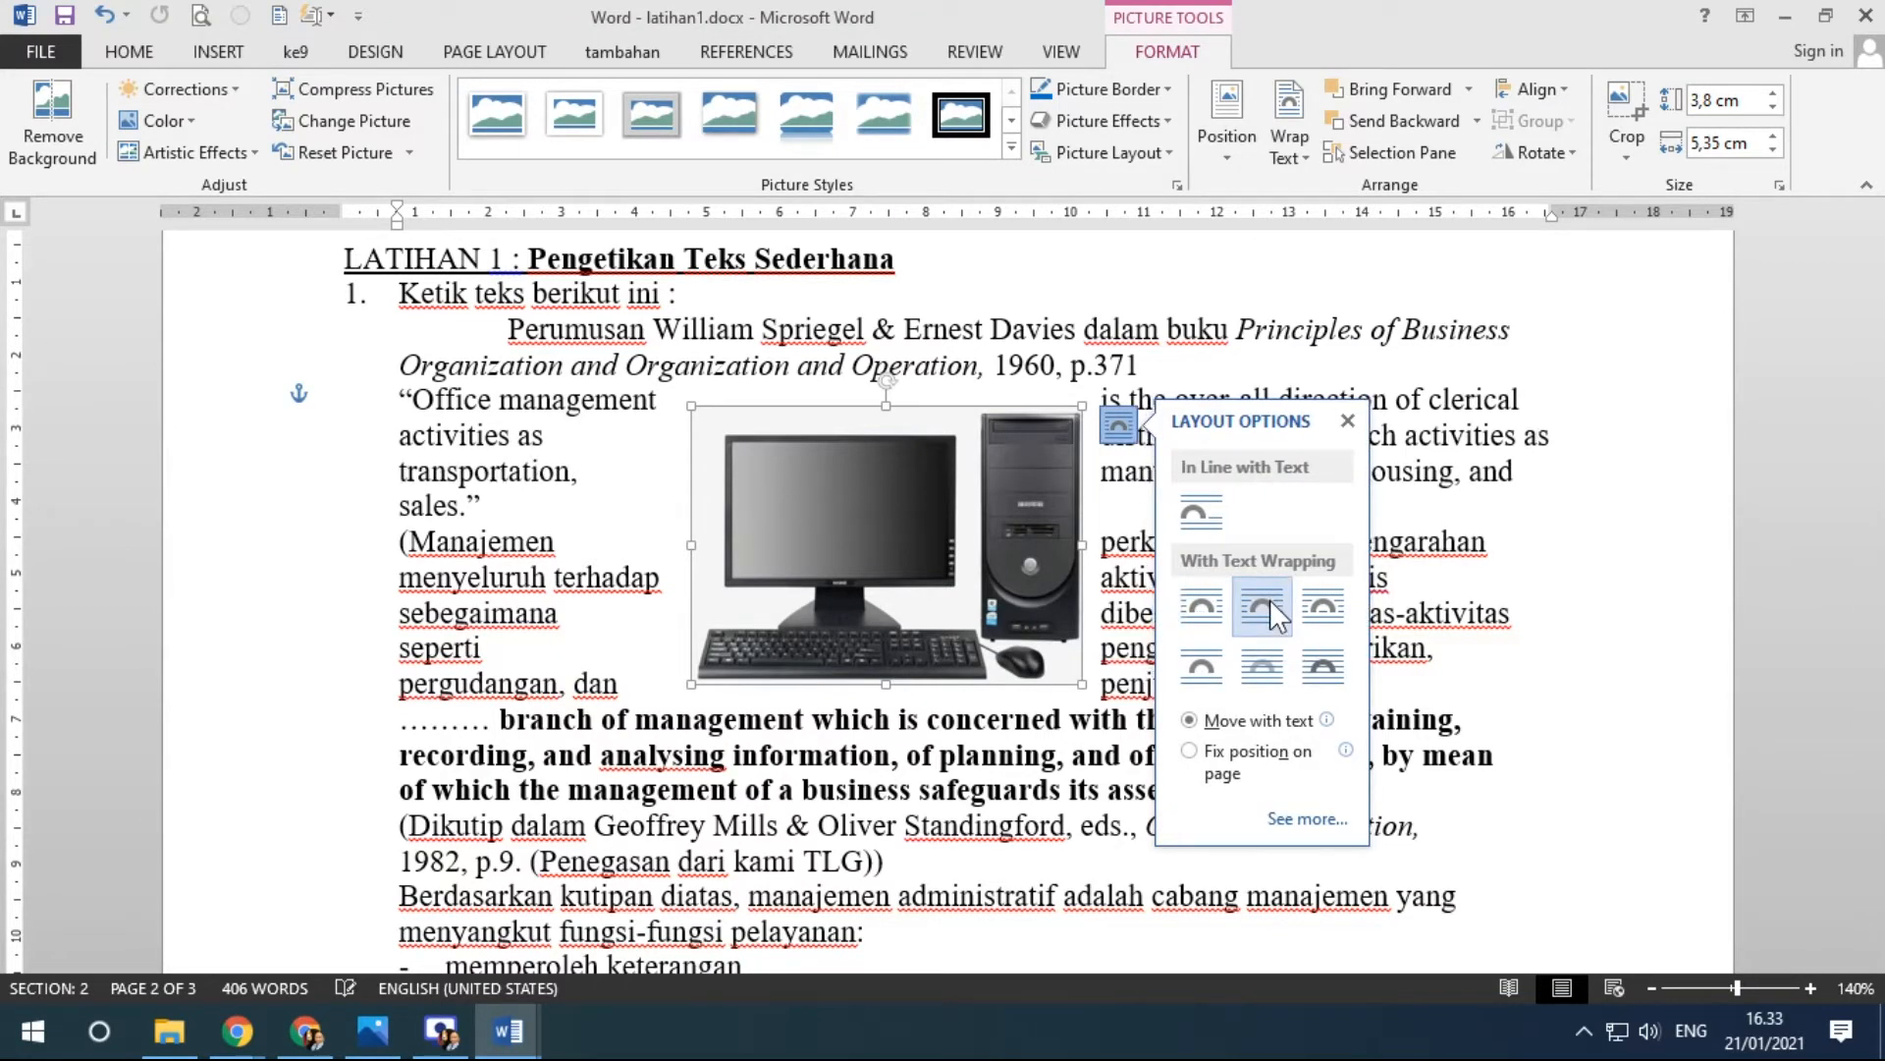
pyautogui.click(1182, 601)
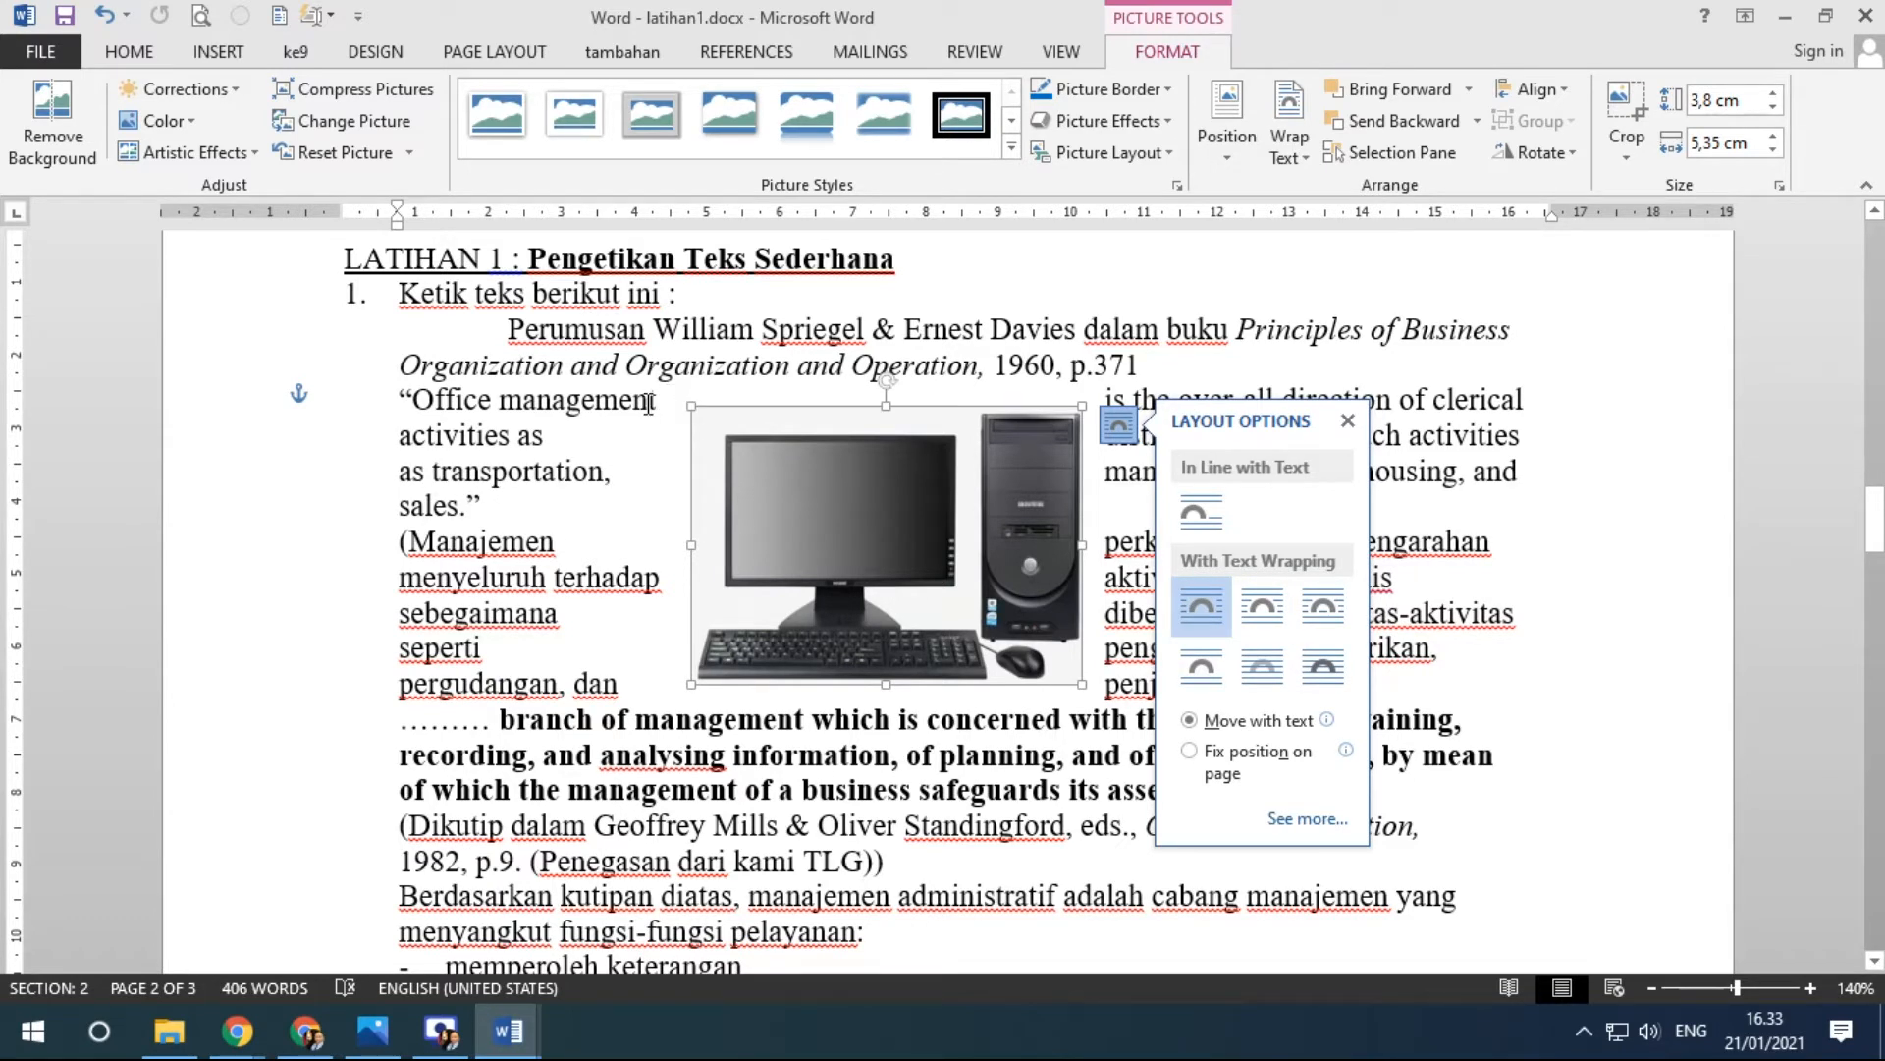
pyautogui.click(1258, 599)
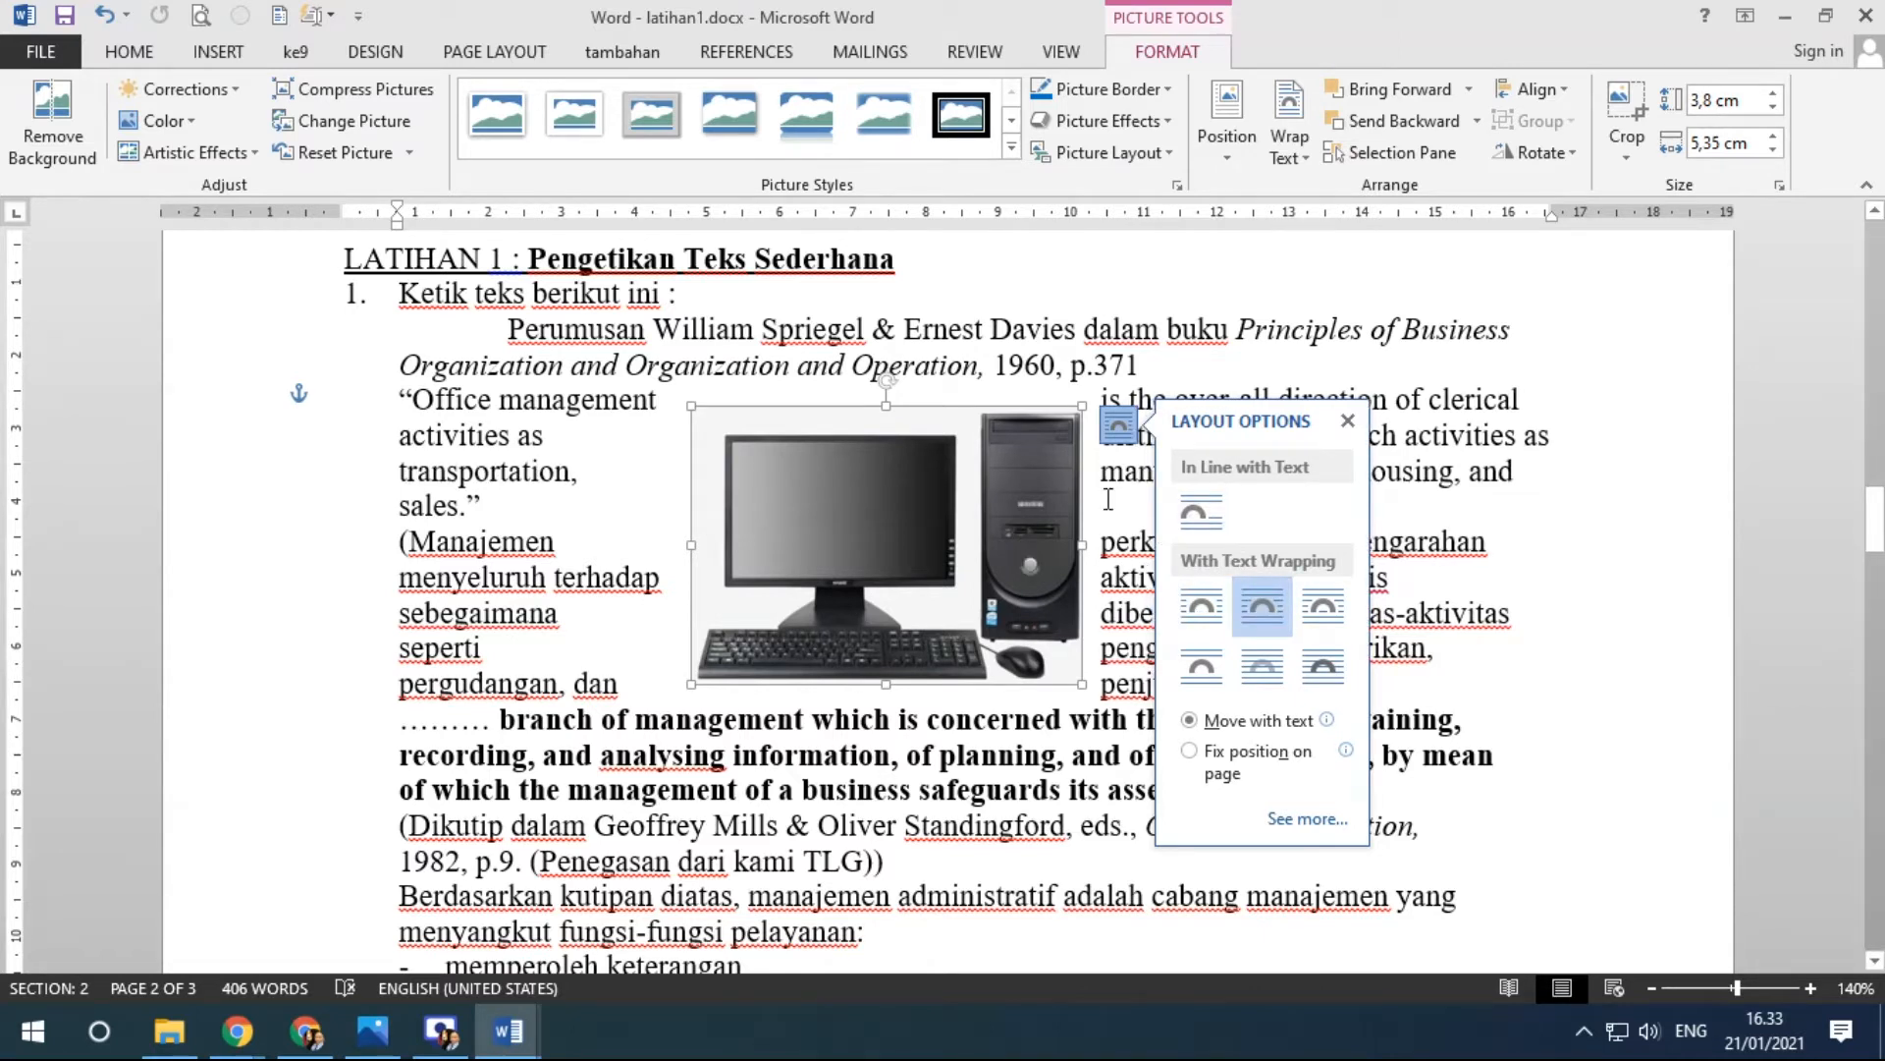
pyautogui.click(1201, 609)
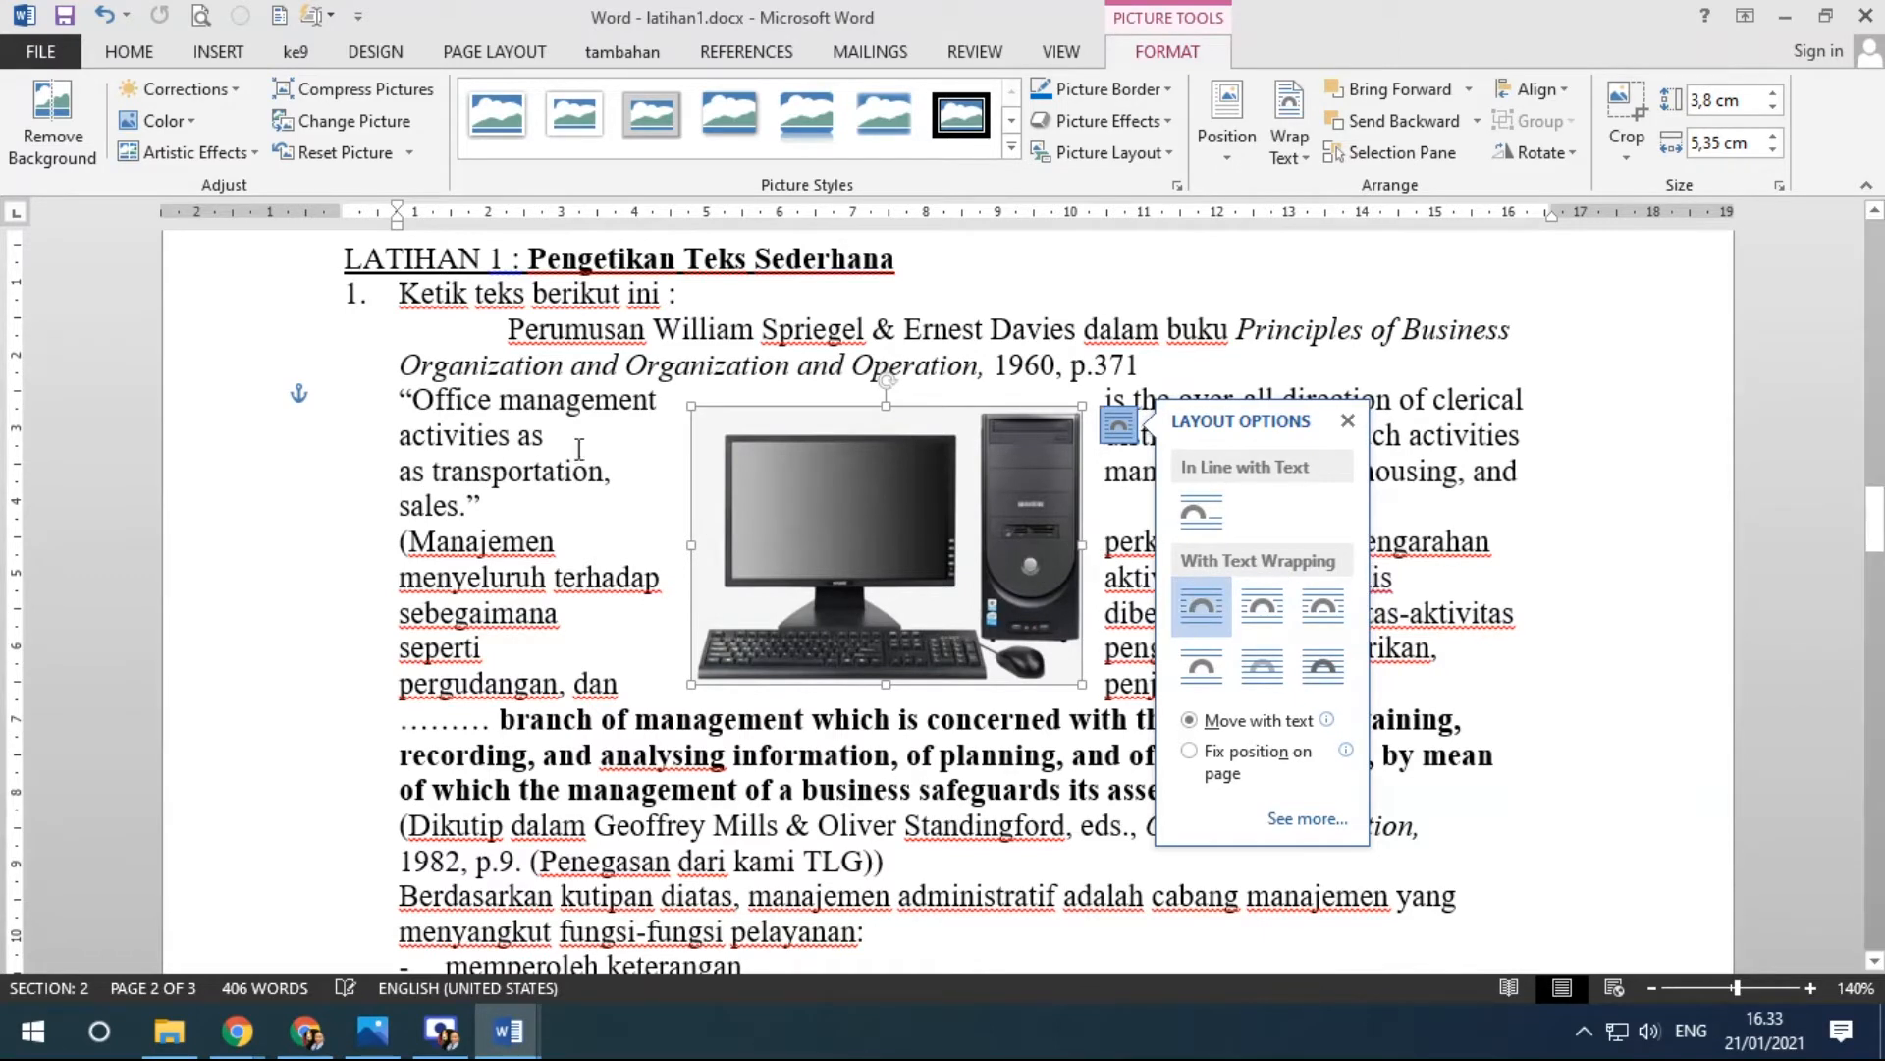
pyautogui.click(1260, 609)
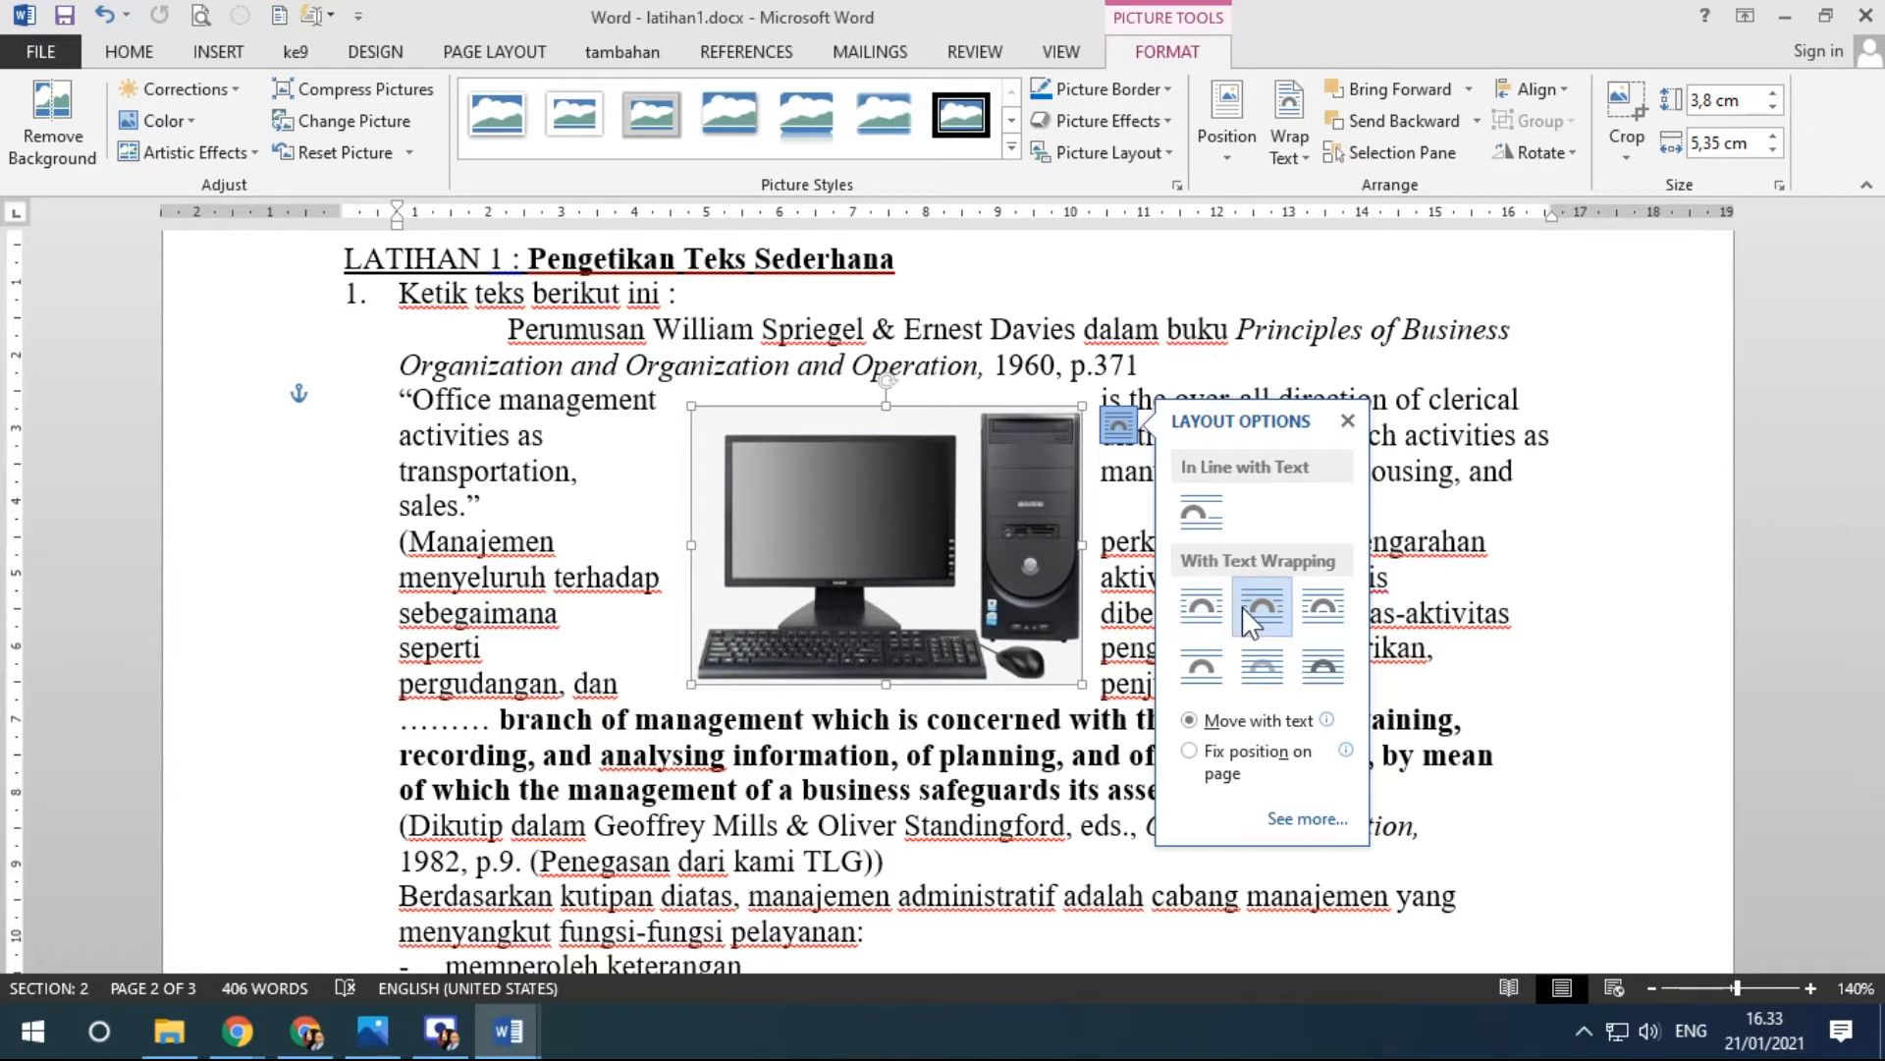
pyautogui.click(1322, 603)
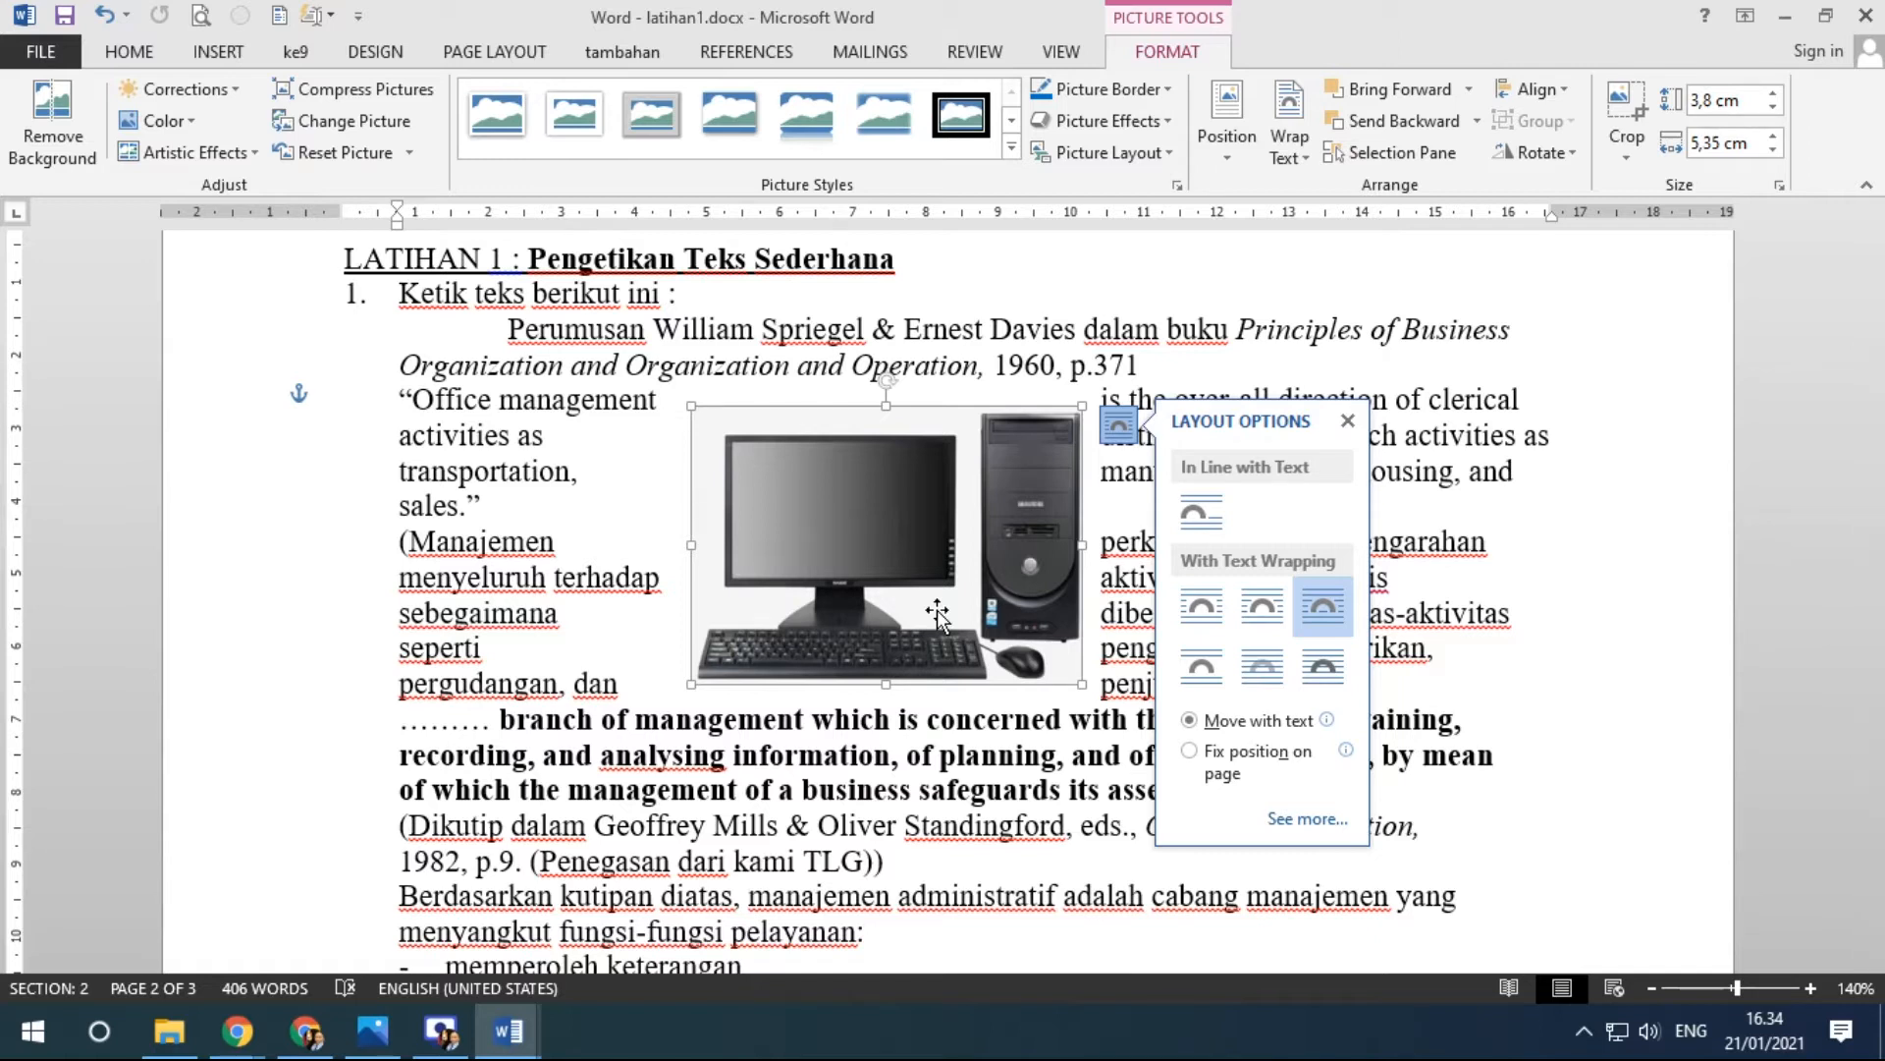
# Set the computer picture's wrapping to Top and Bottom and shift it sideways between the "p.371" line and the "Office management" quotation.
pyautogui.click(1202, 664)
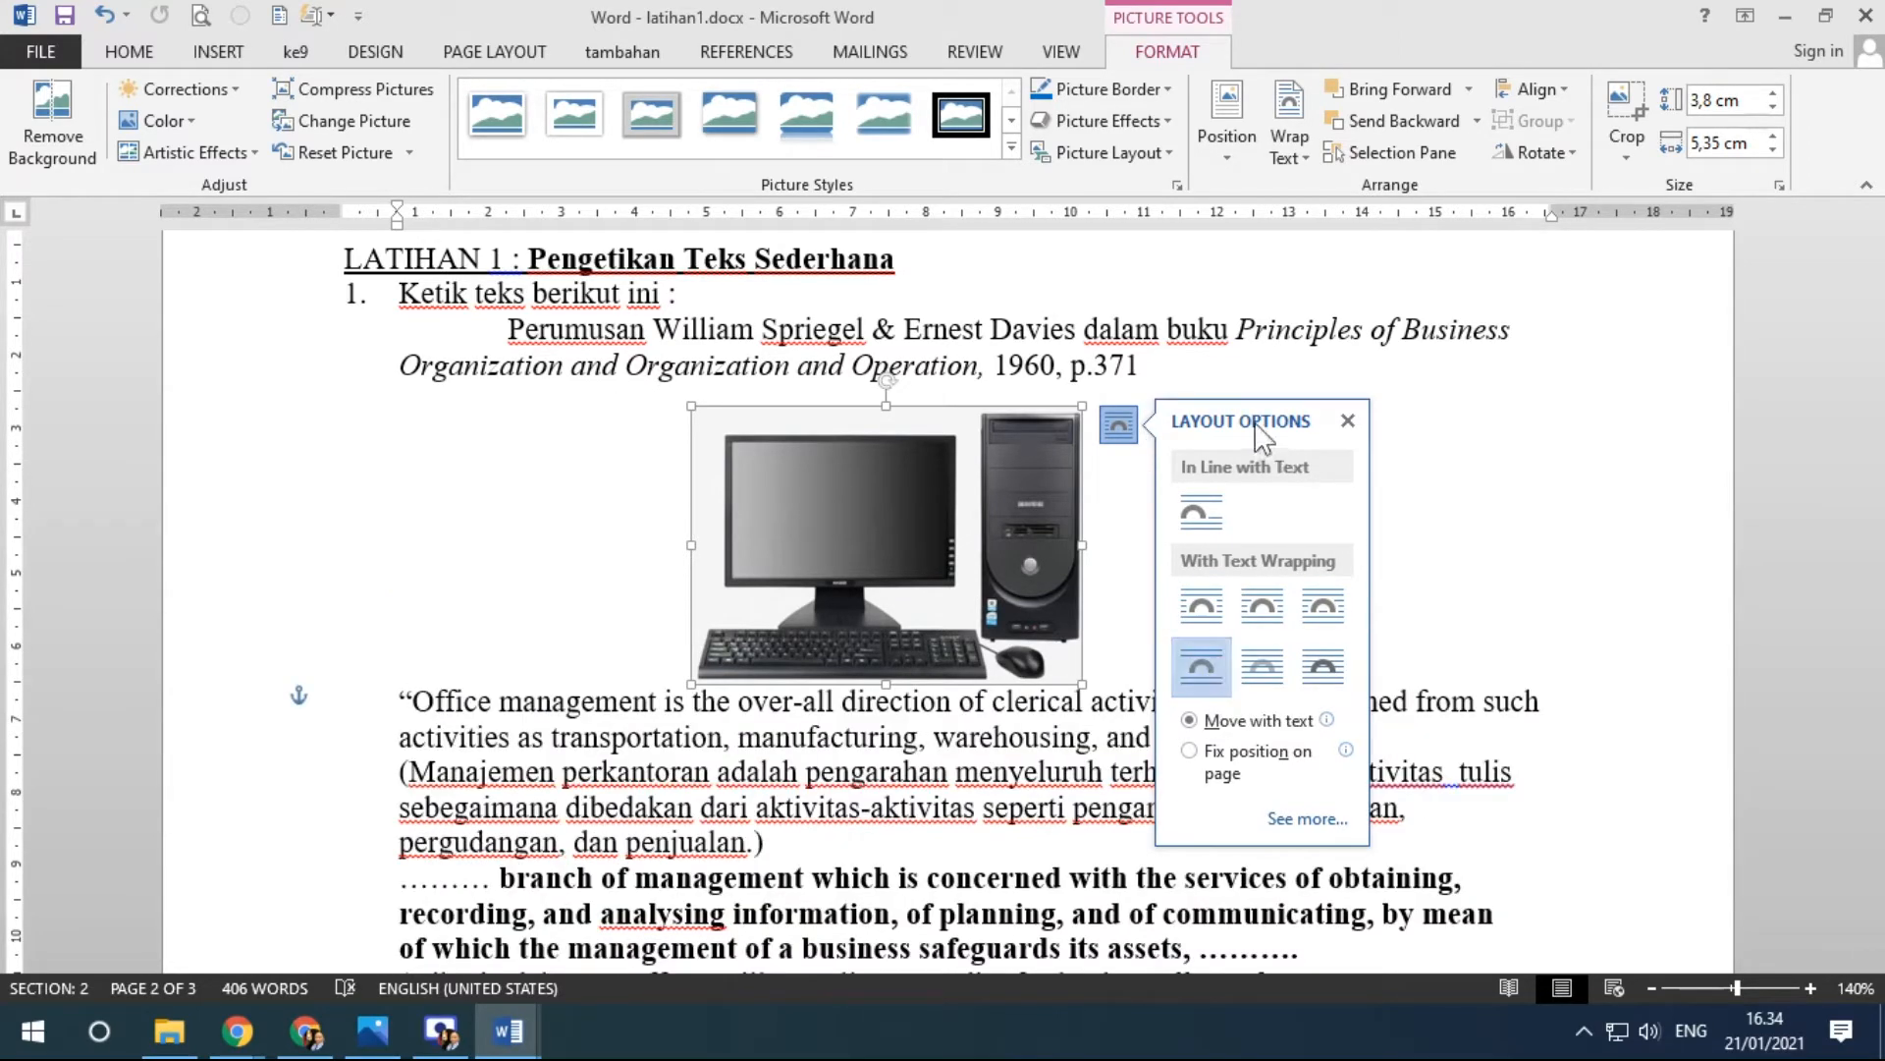
pyautogui.click(1473, 430)
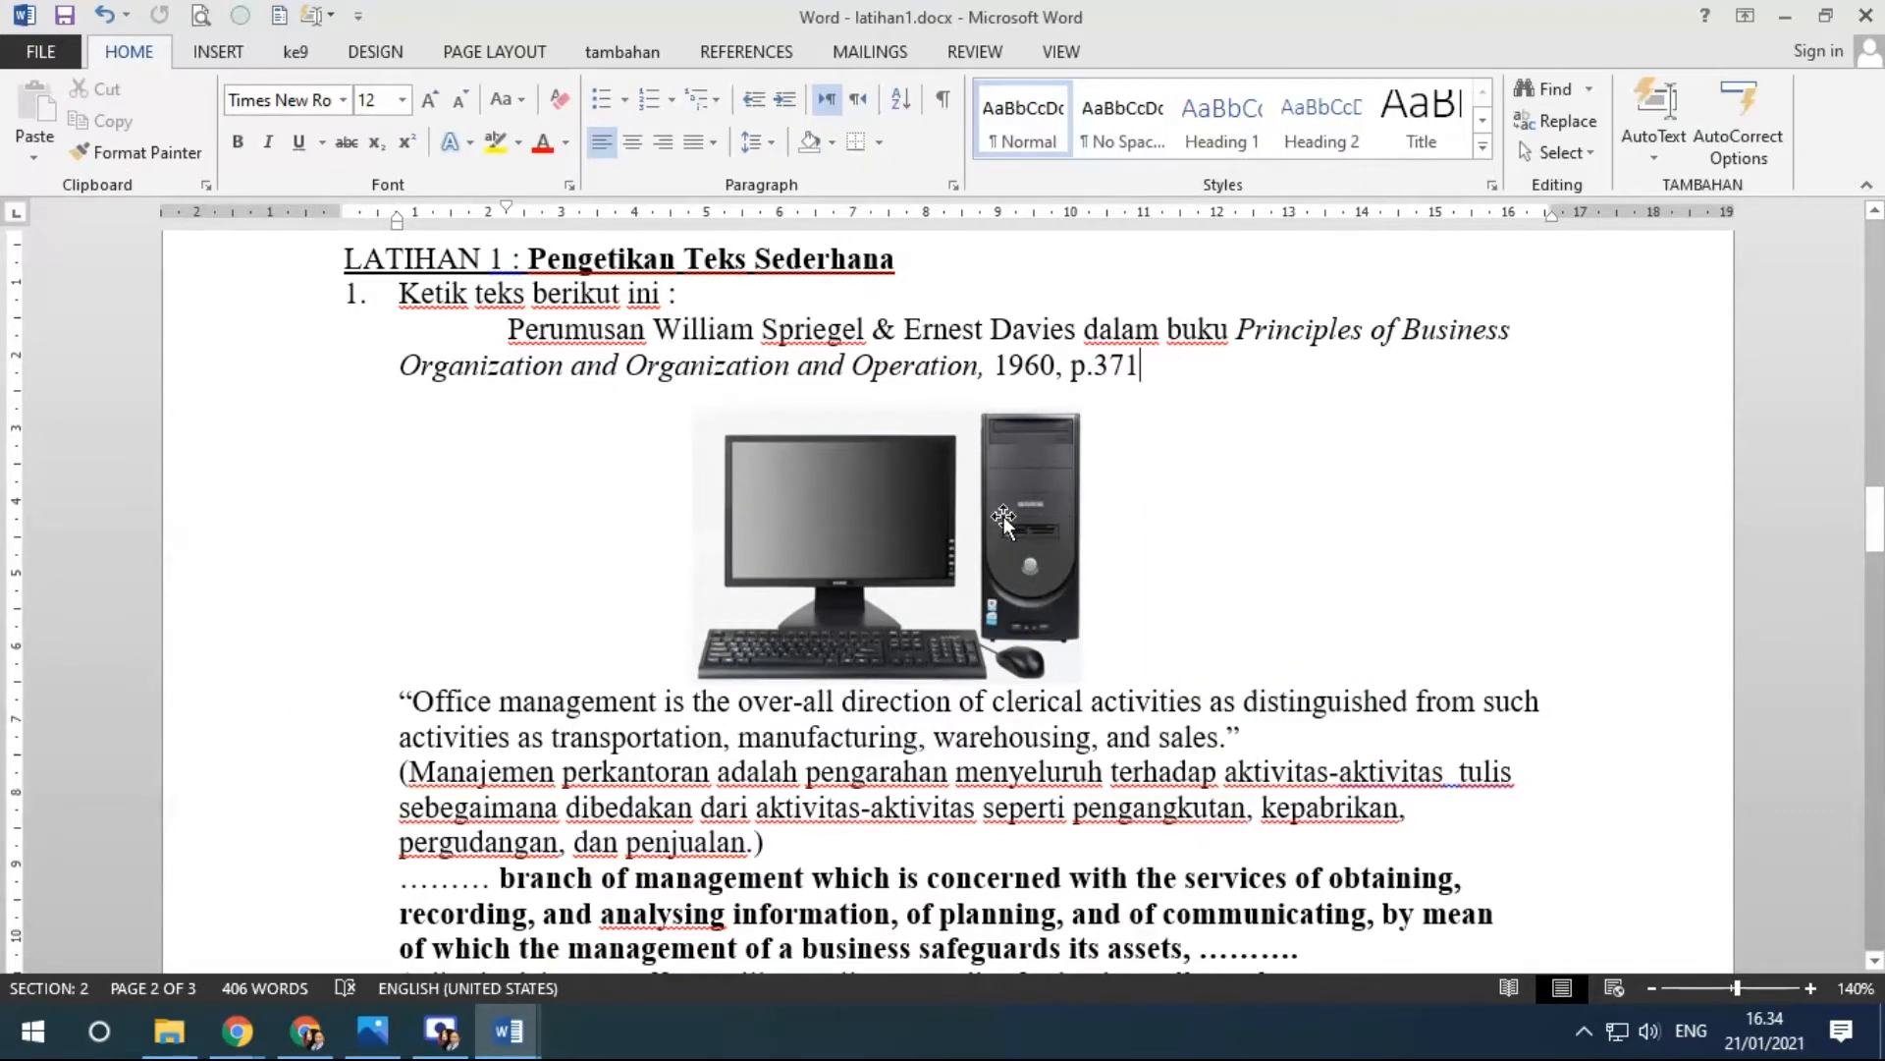
pyautogui.moveTo(811, 480); pyautogui.dragTo(877, 483)
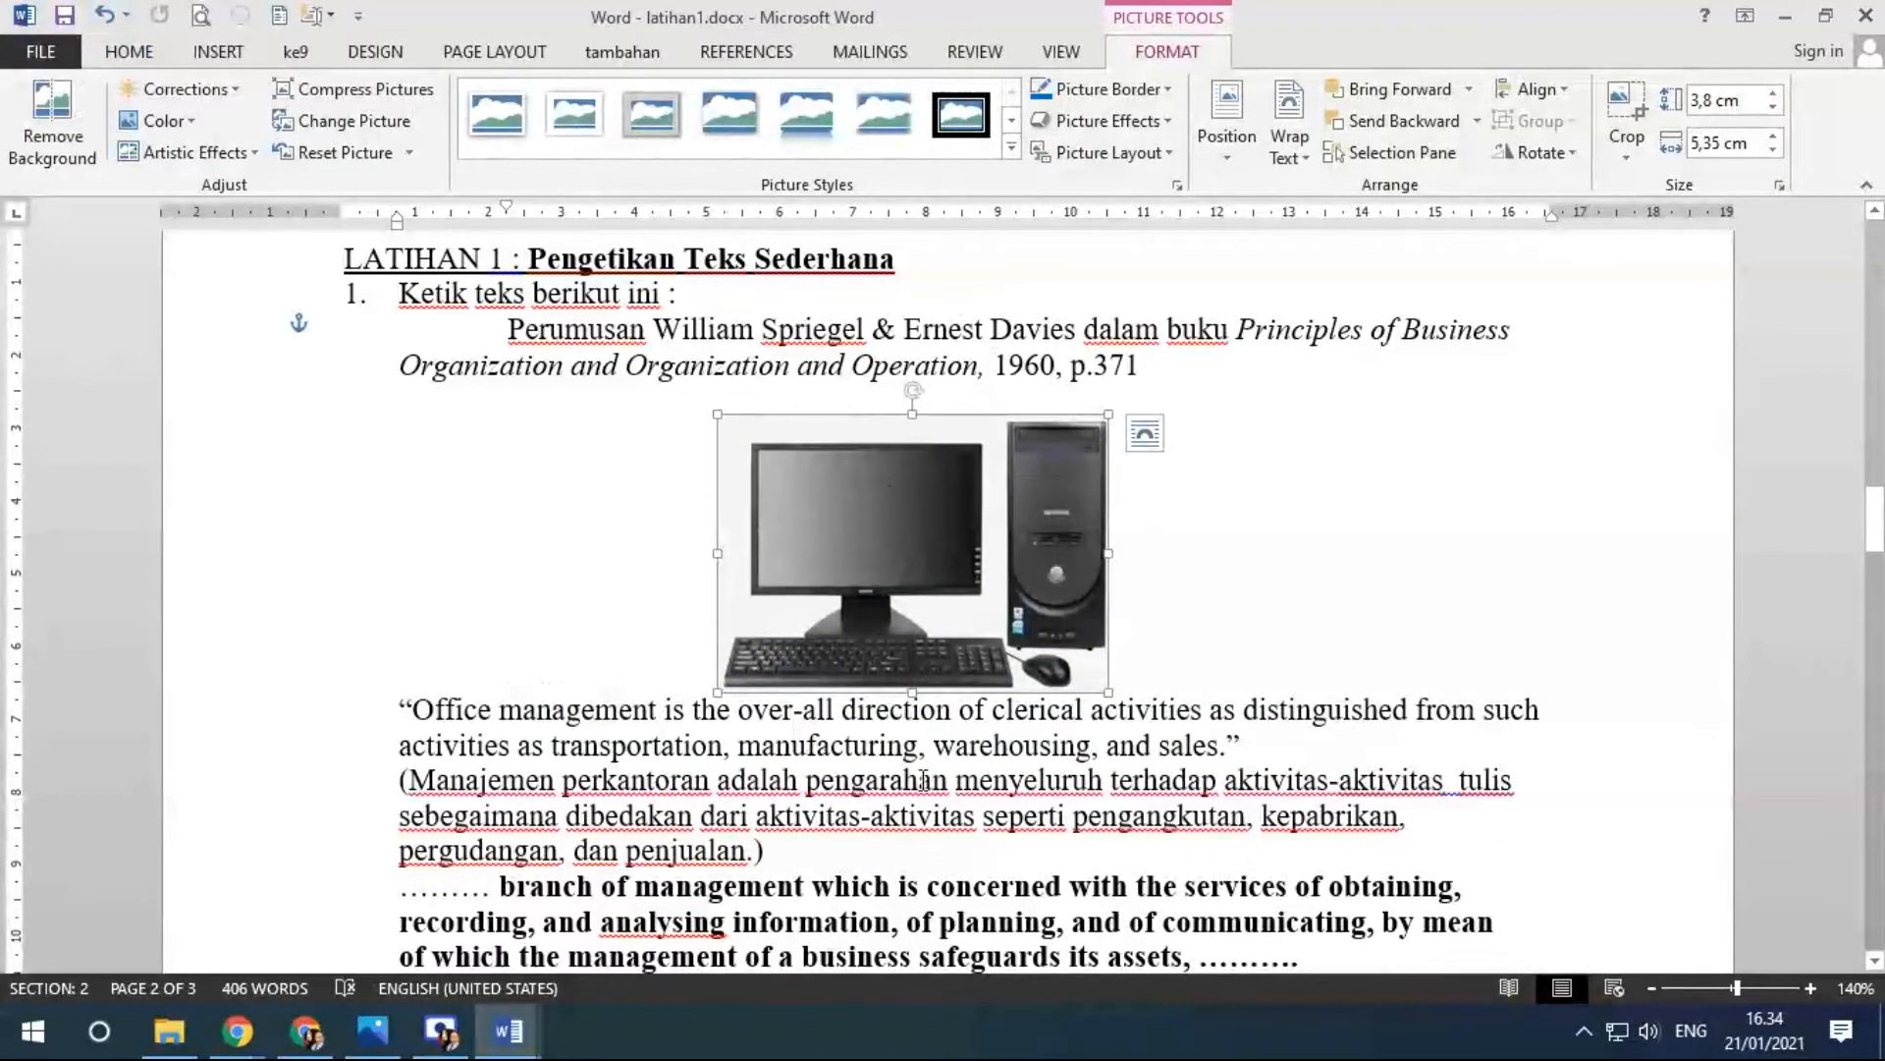
pyautogui.moveTo(893, 551); pyautogui.dragTo(994, 560)
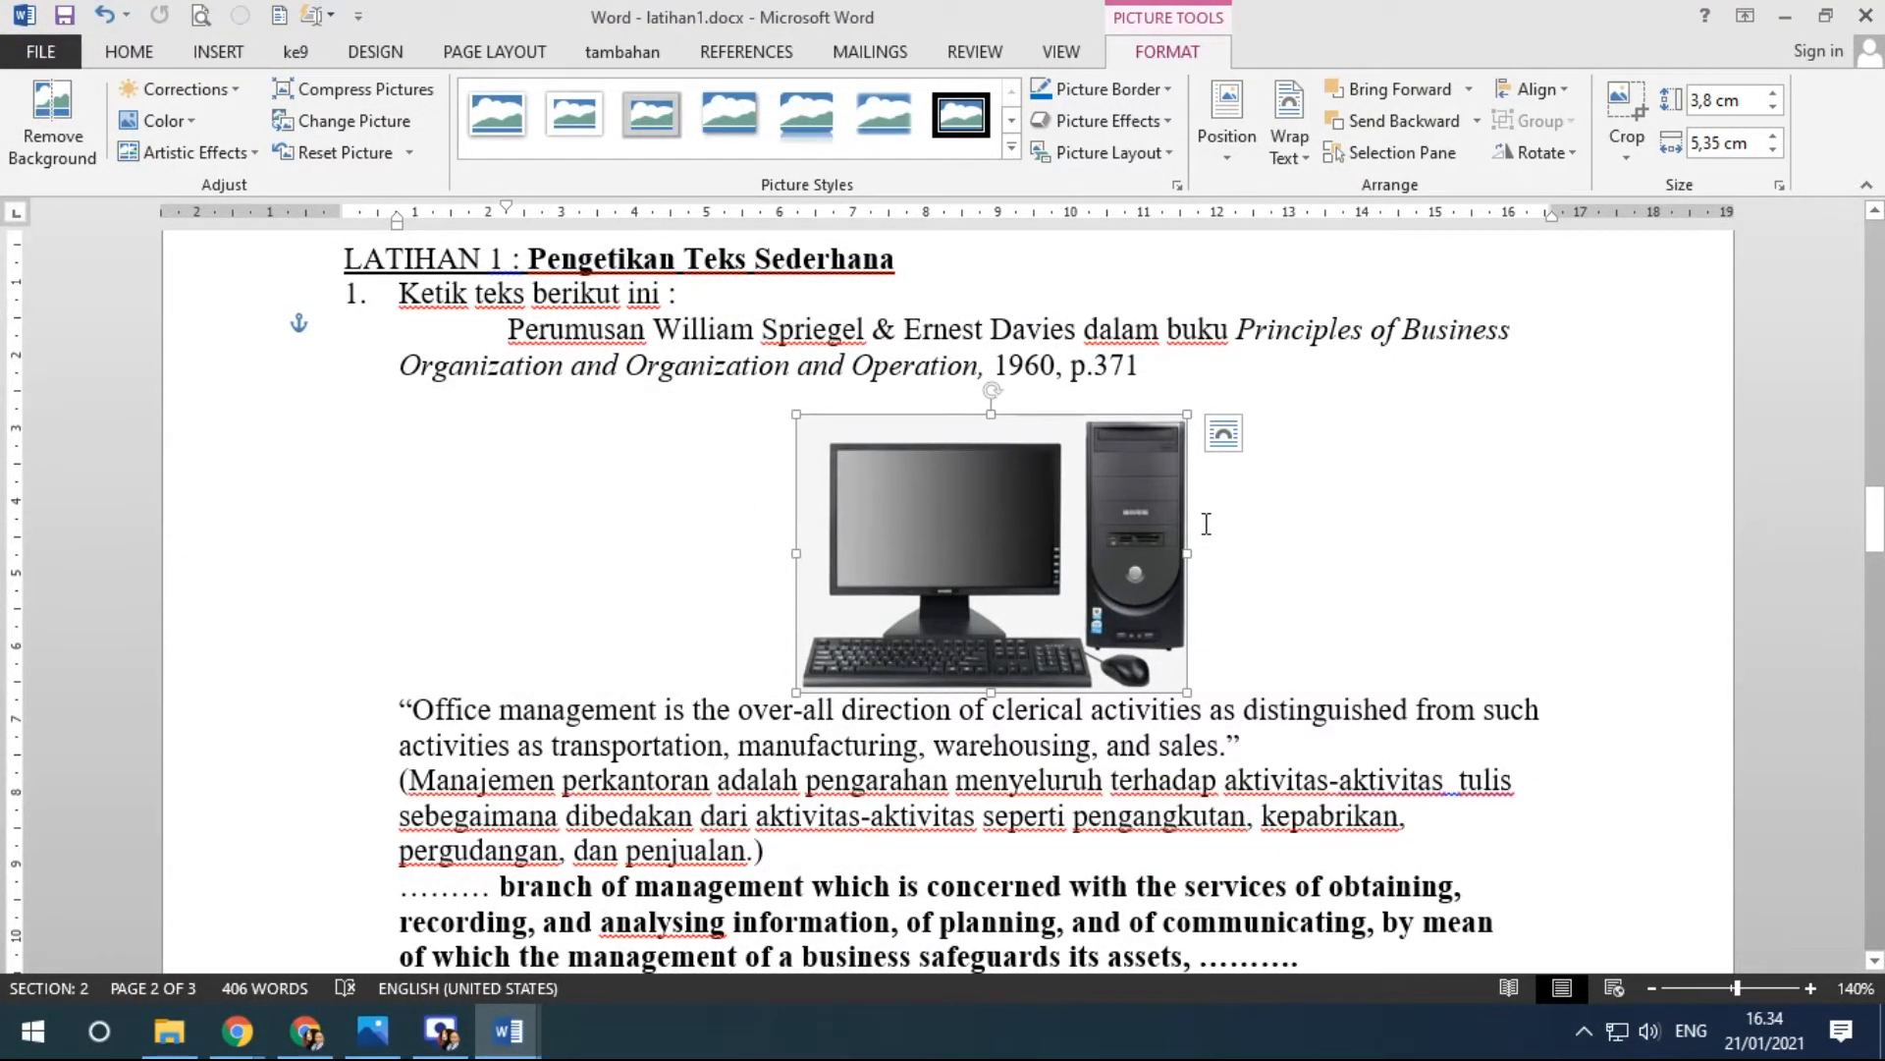
pyautogui.moveTo(931, 547); pyautogui.dragTo(941, 521)
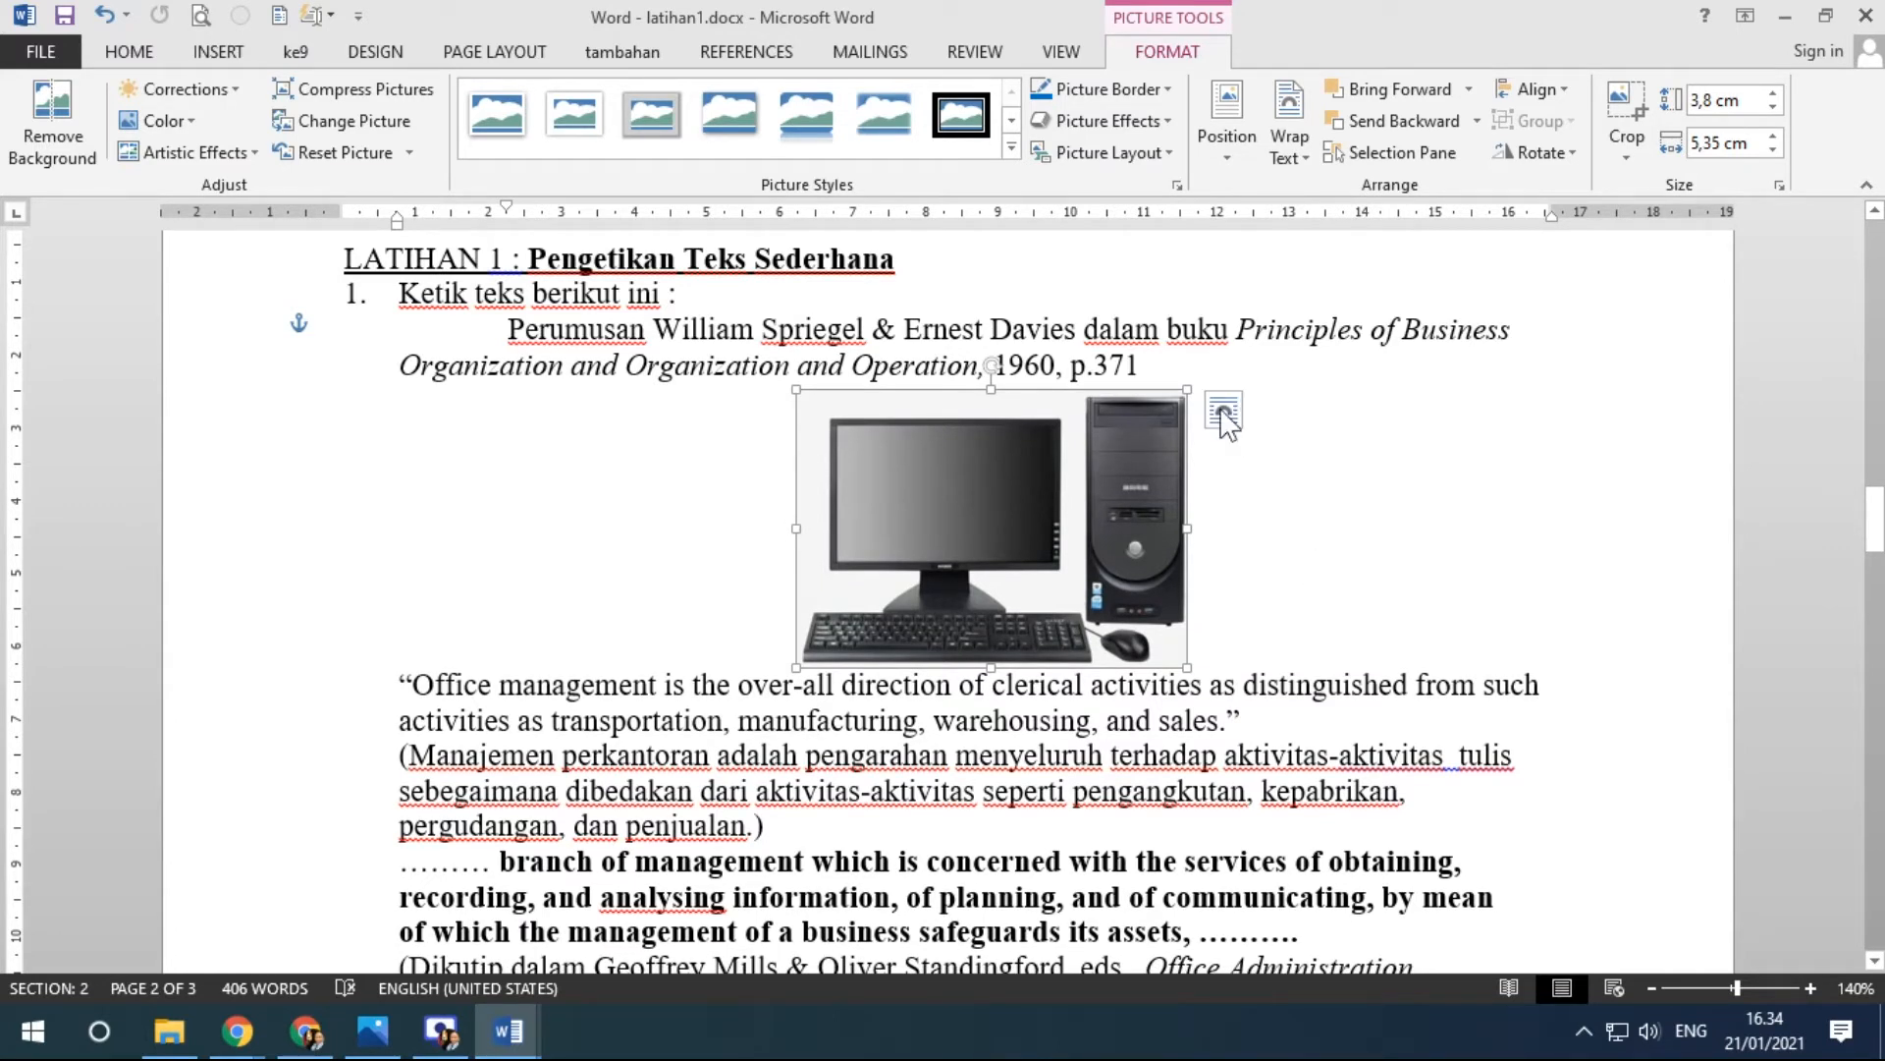
# Set the computer picture's wrapping to Behind Text and examine it enlarged in the print preview.
pyautogui.click(1233, 417)
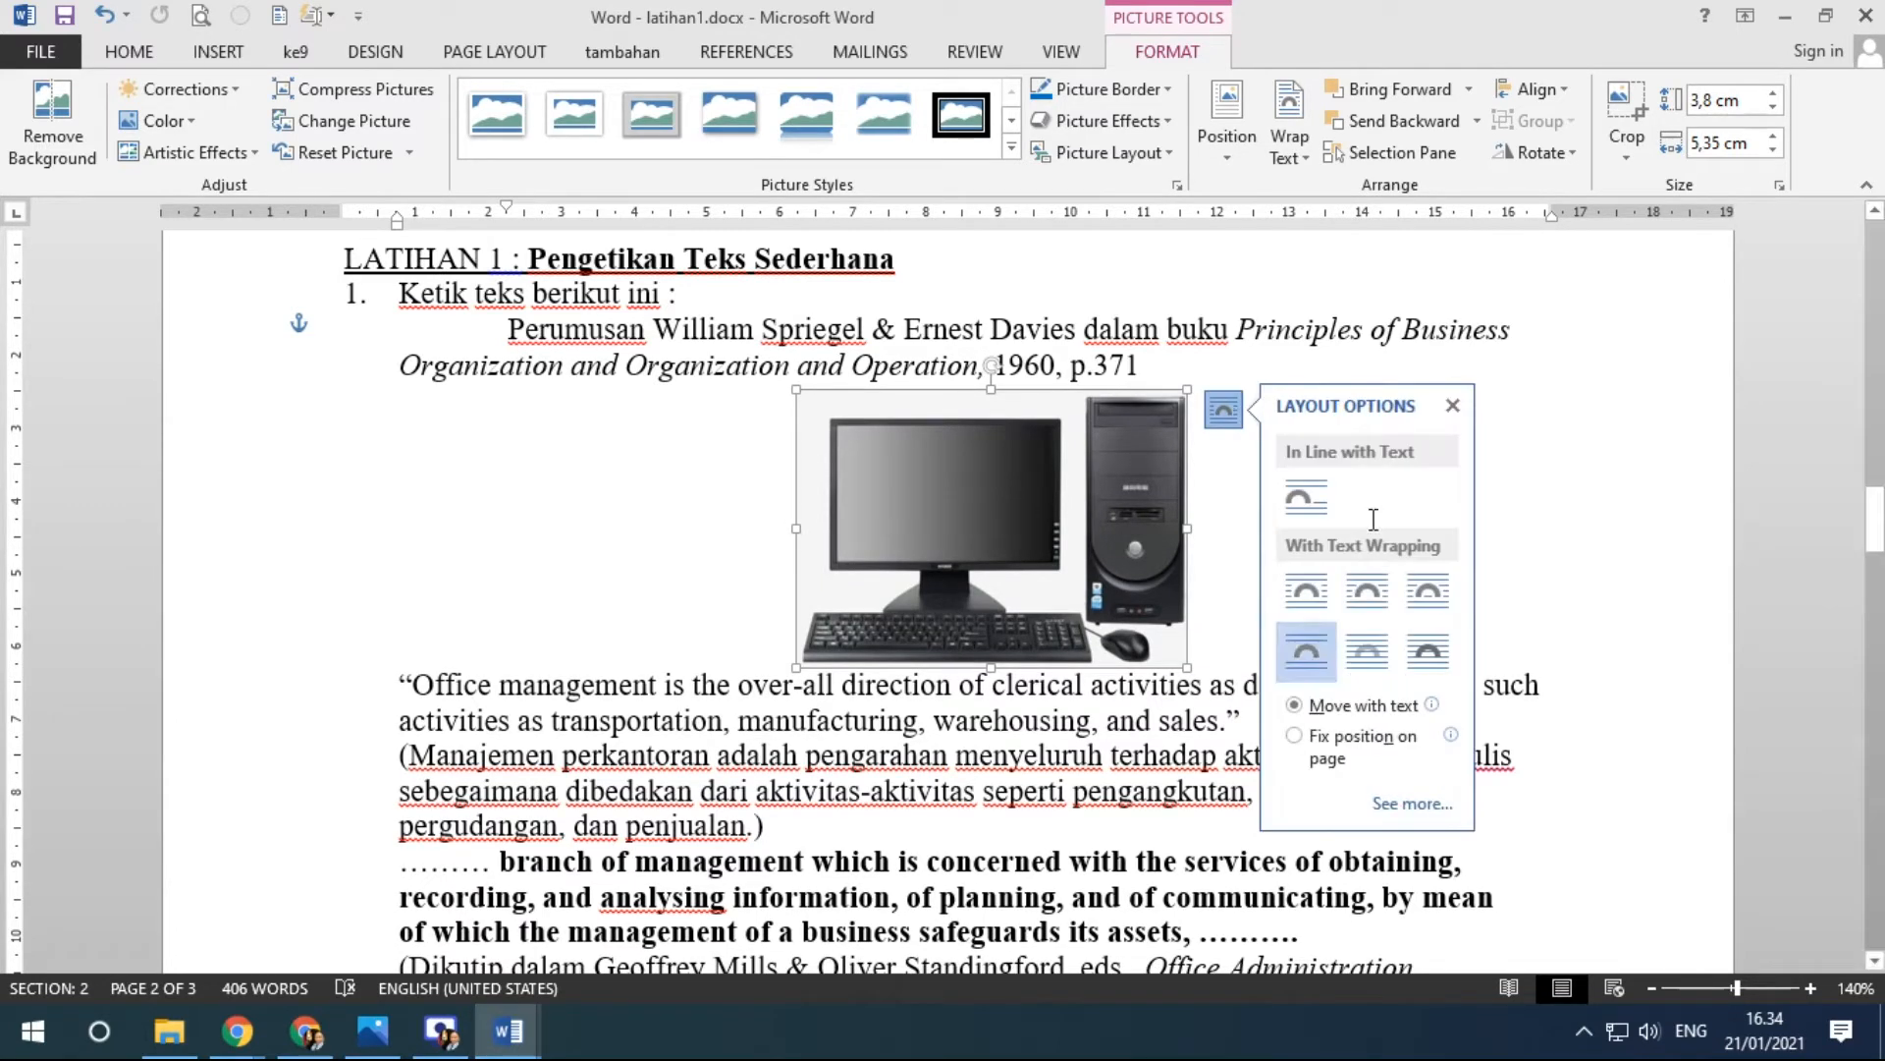
pyautogui.click(1369, 650)
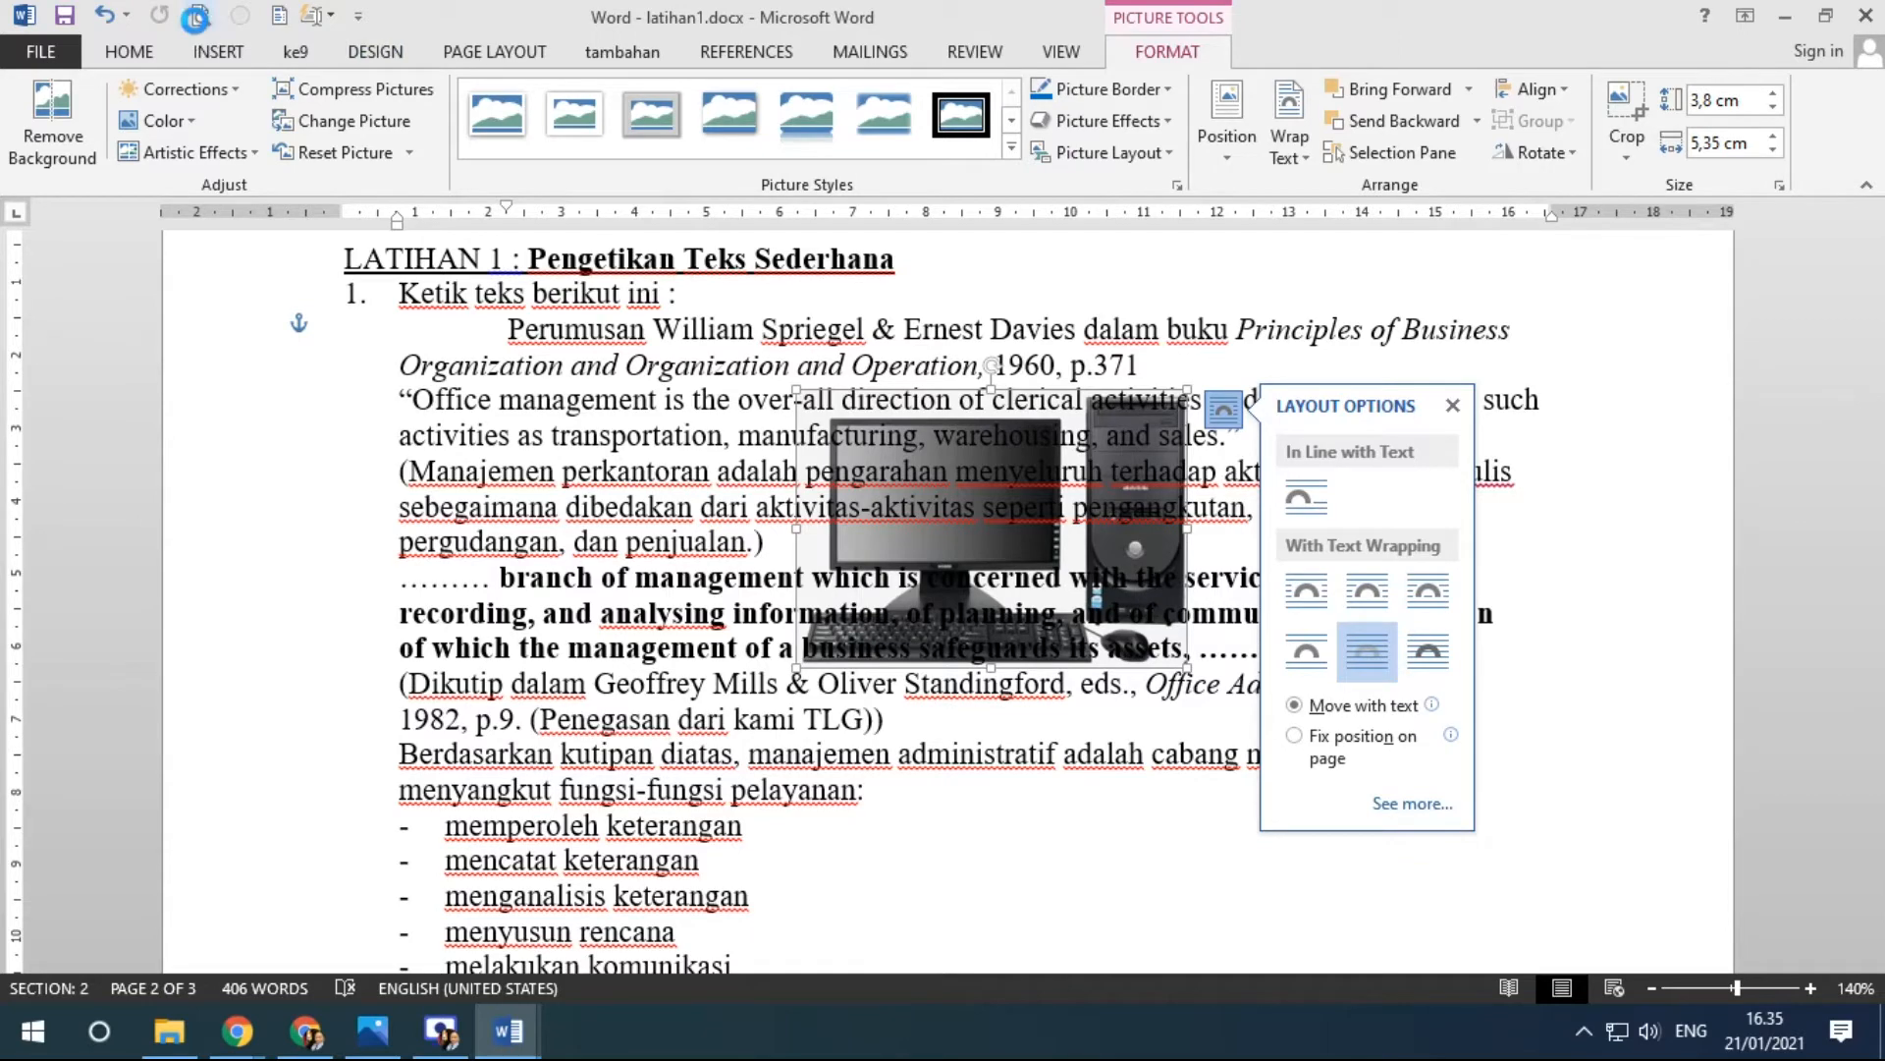
pyautogui.click(196, 19)
pyautogui.click(1776, 982)
pyautogui.moveTo(1171, 954); pyautogui.dragTo(1493, 961)
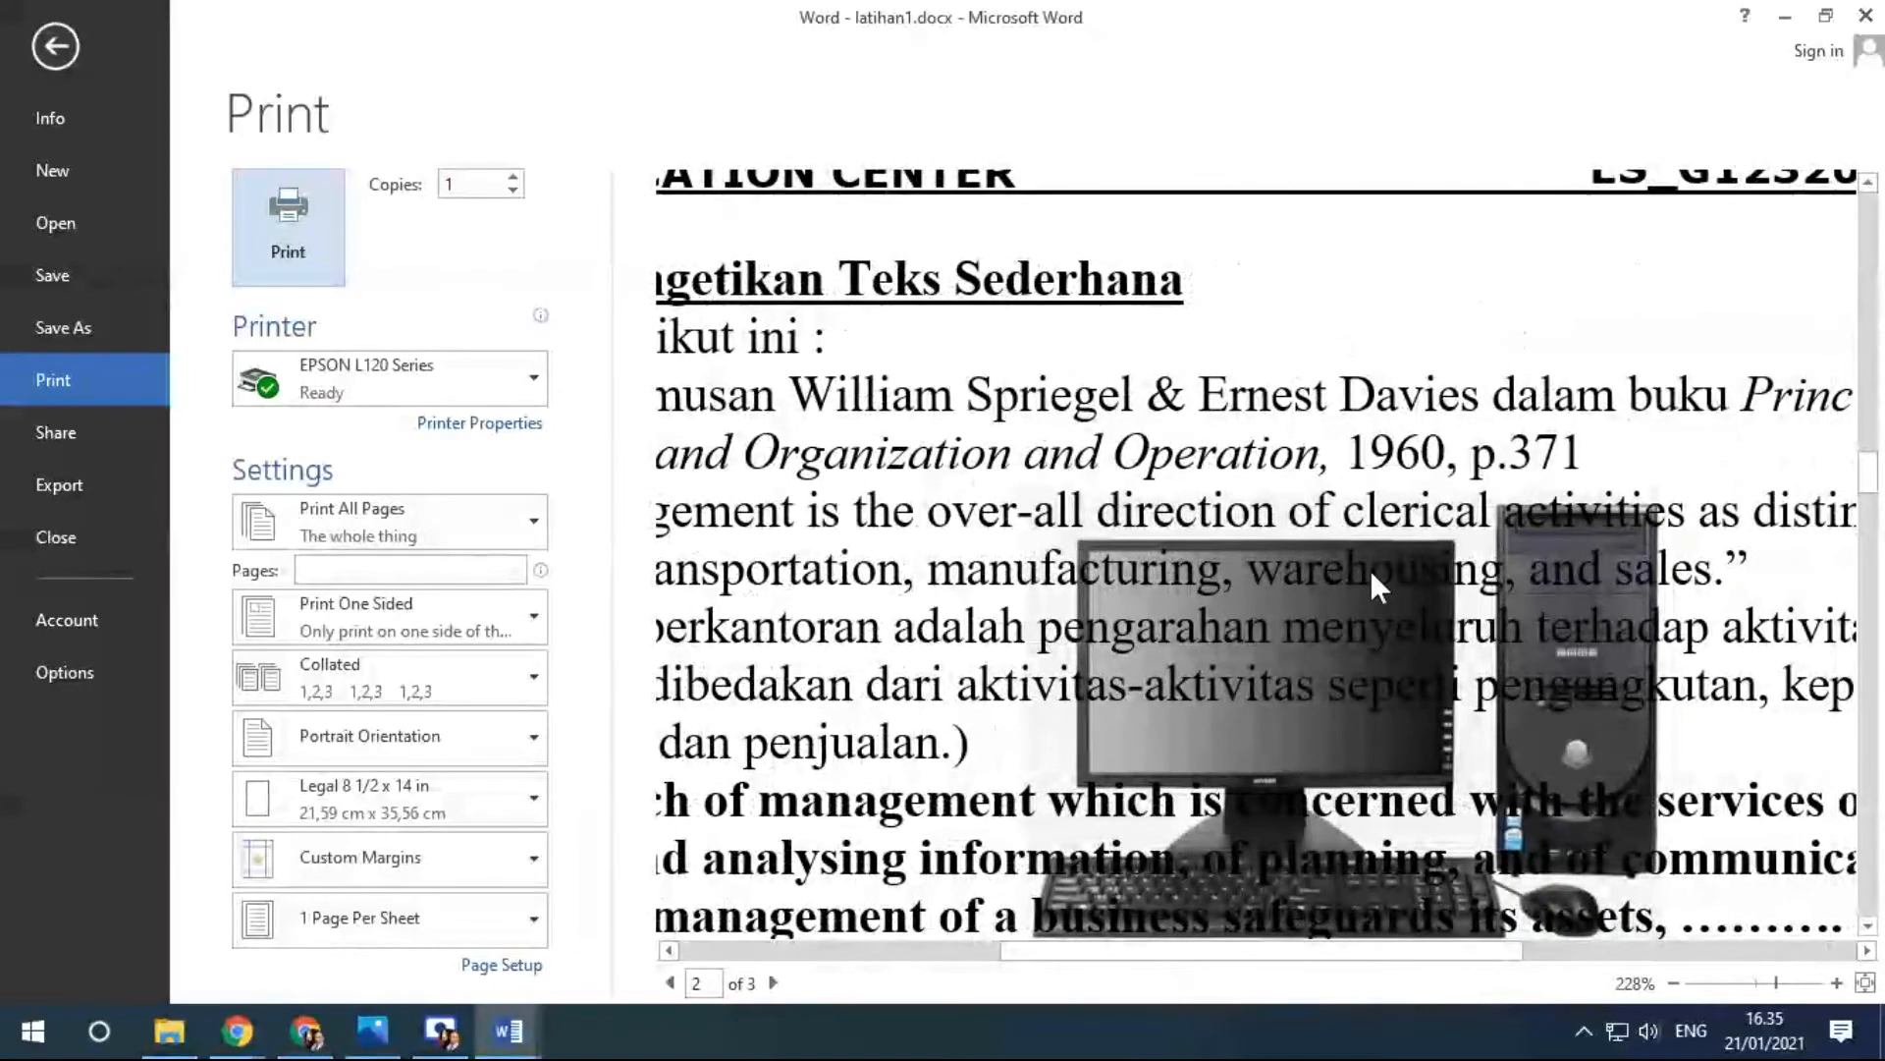
pyautogui.click(69, 48)
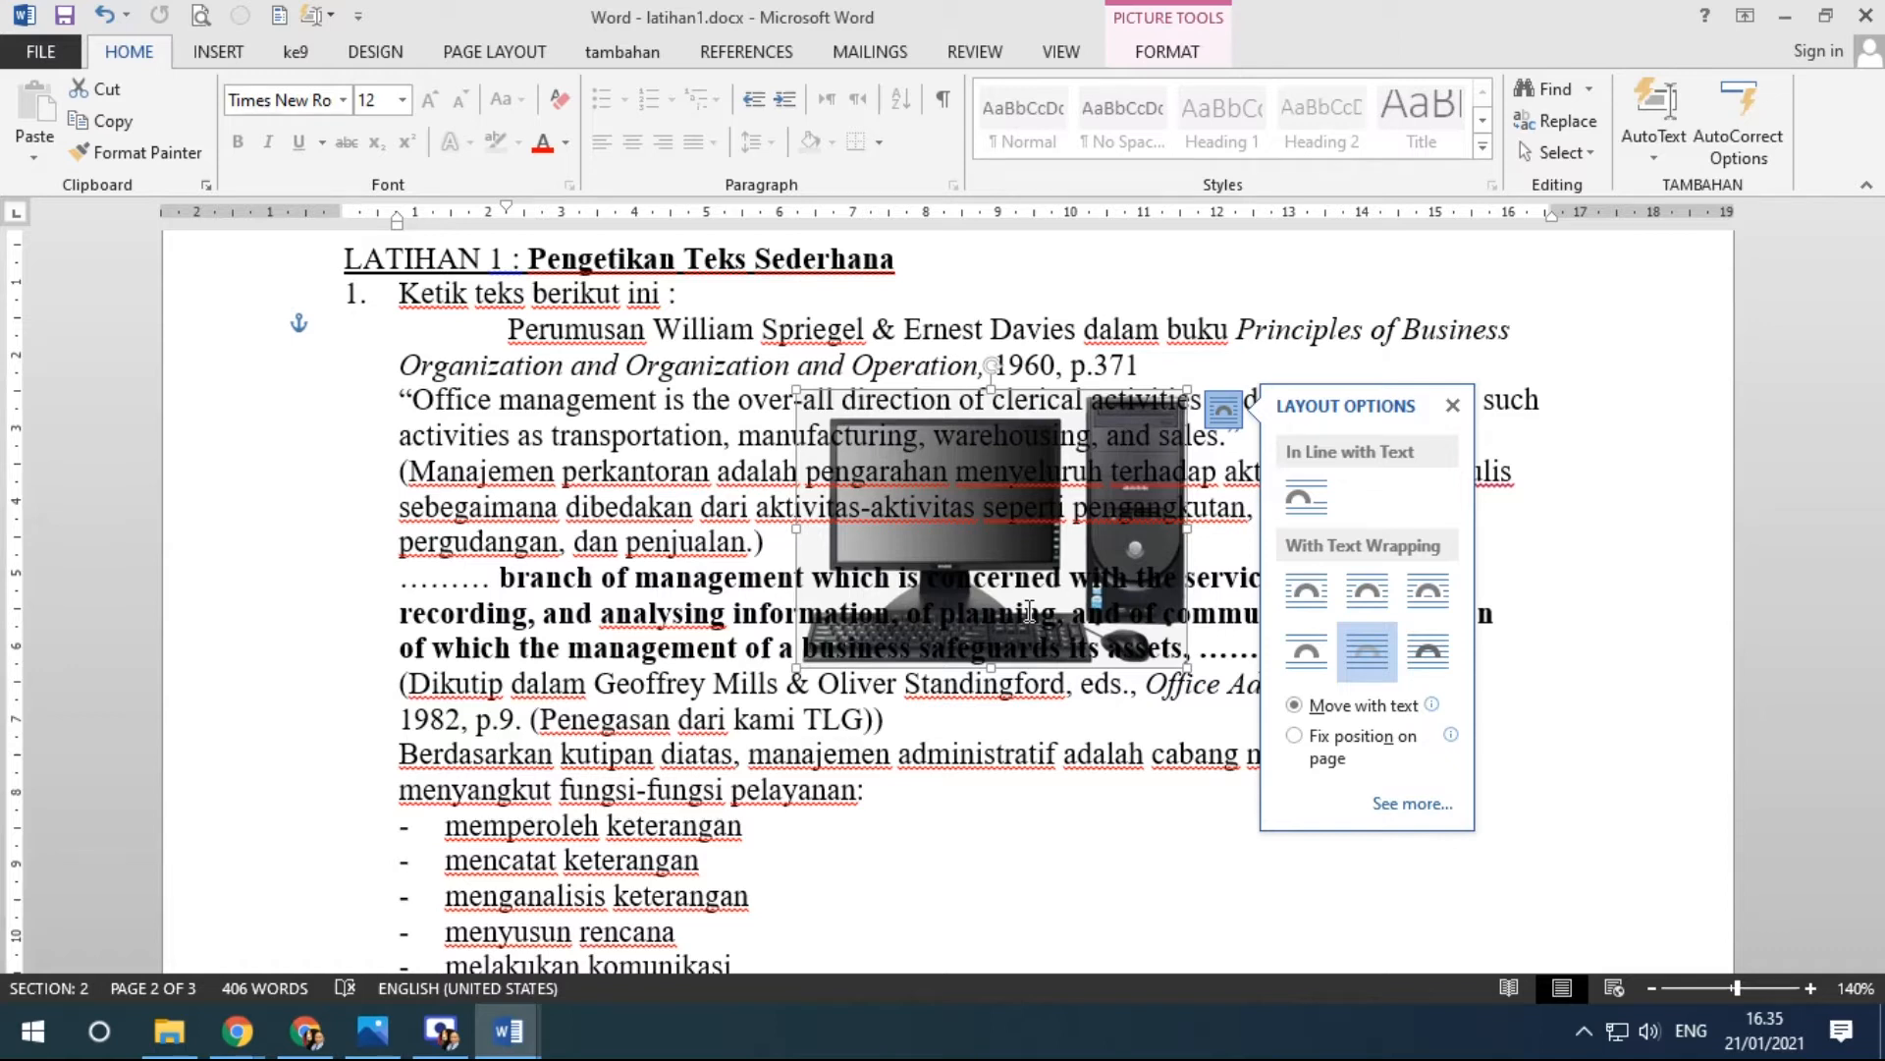
# Set the computer picture's wrapping to In Front of Text and move it over the text to the paragraph's left margin below "Ketik teks berikut ini".
pyautogui.click(1441, 644)
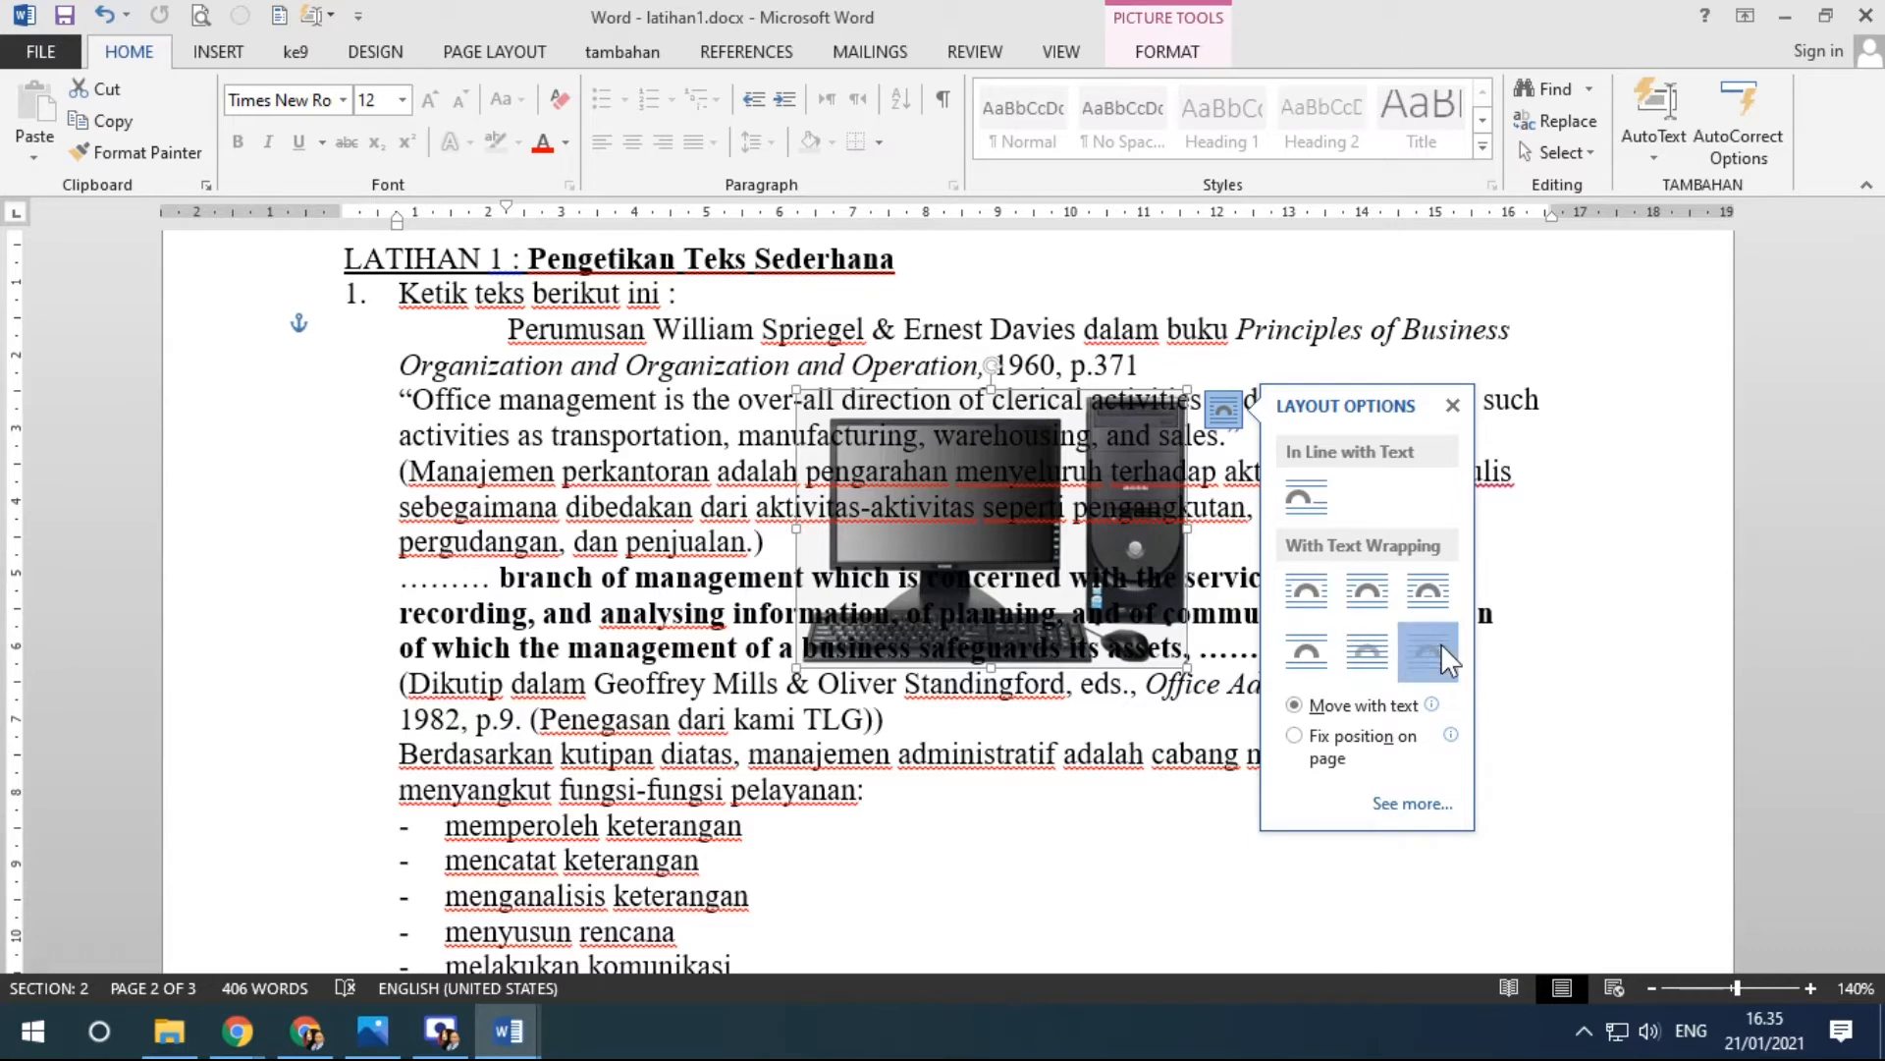
pyautogui.moveTo(903, 485); pyautogui.dragTo(563, 494)
pyautogui.moveTo(847, 563); pyautogui.dragTo(903, 464)
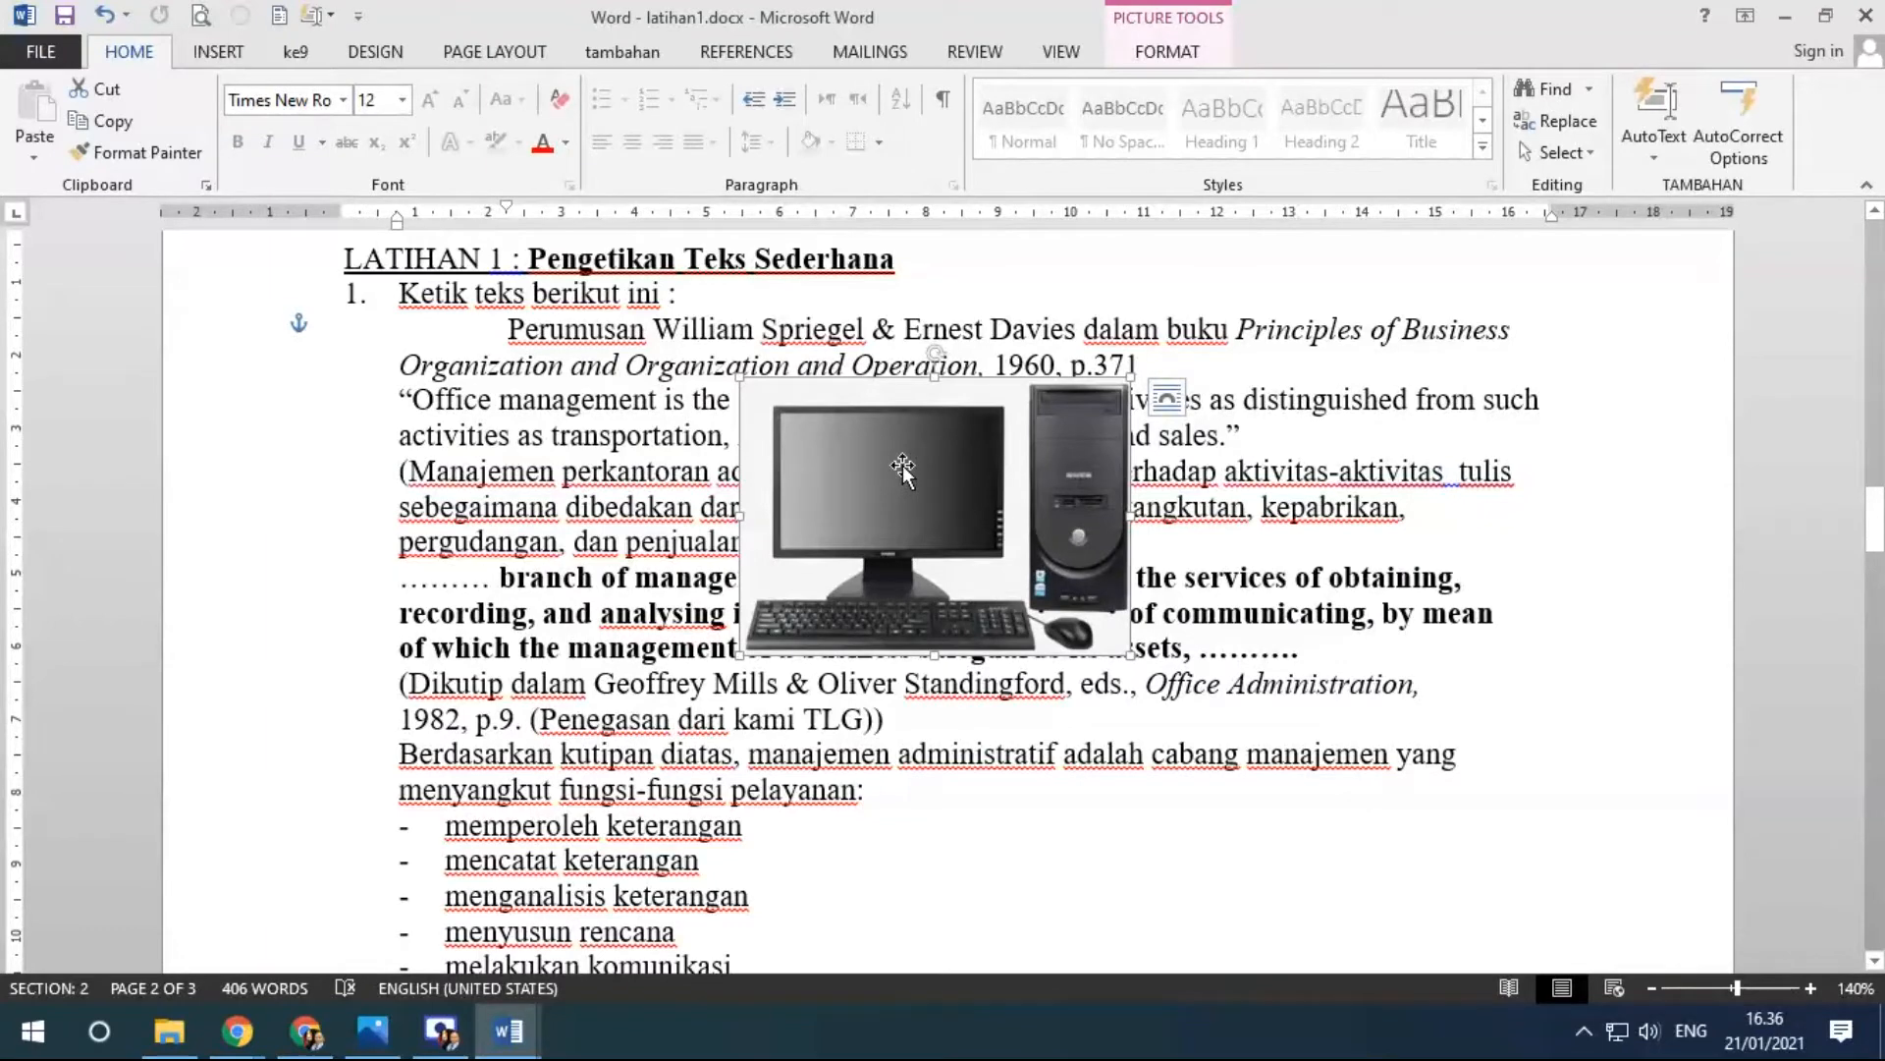
pyautogui.moveTo(910, 457); pyautogui.dragTo(568, 397)
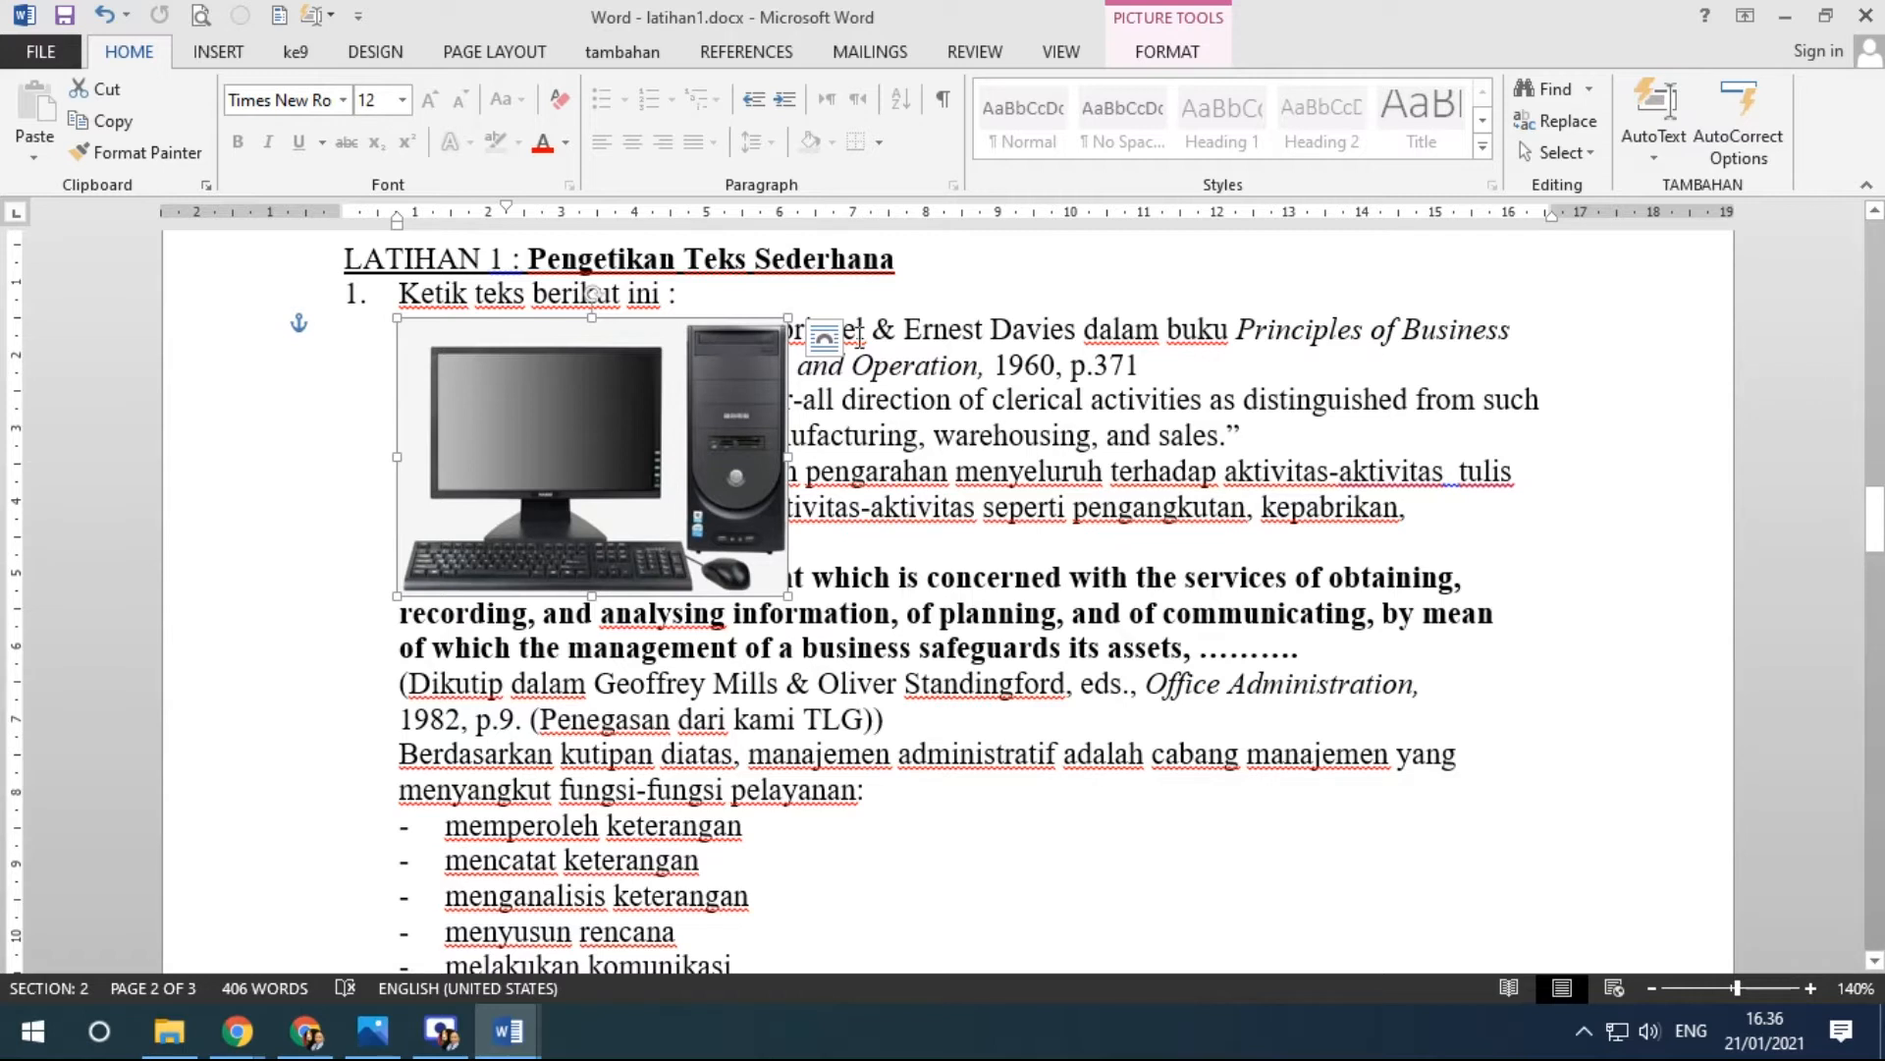
# Set the computer picture's text wrapping to Through and check how the text flows beside it.
pyautogui.click(824, 344)
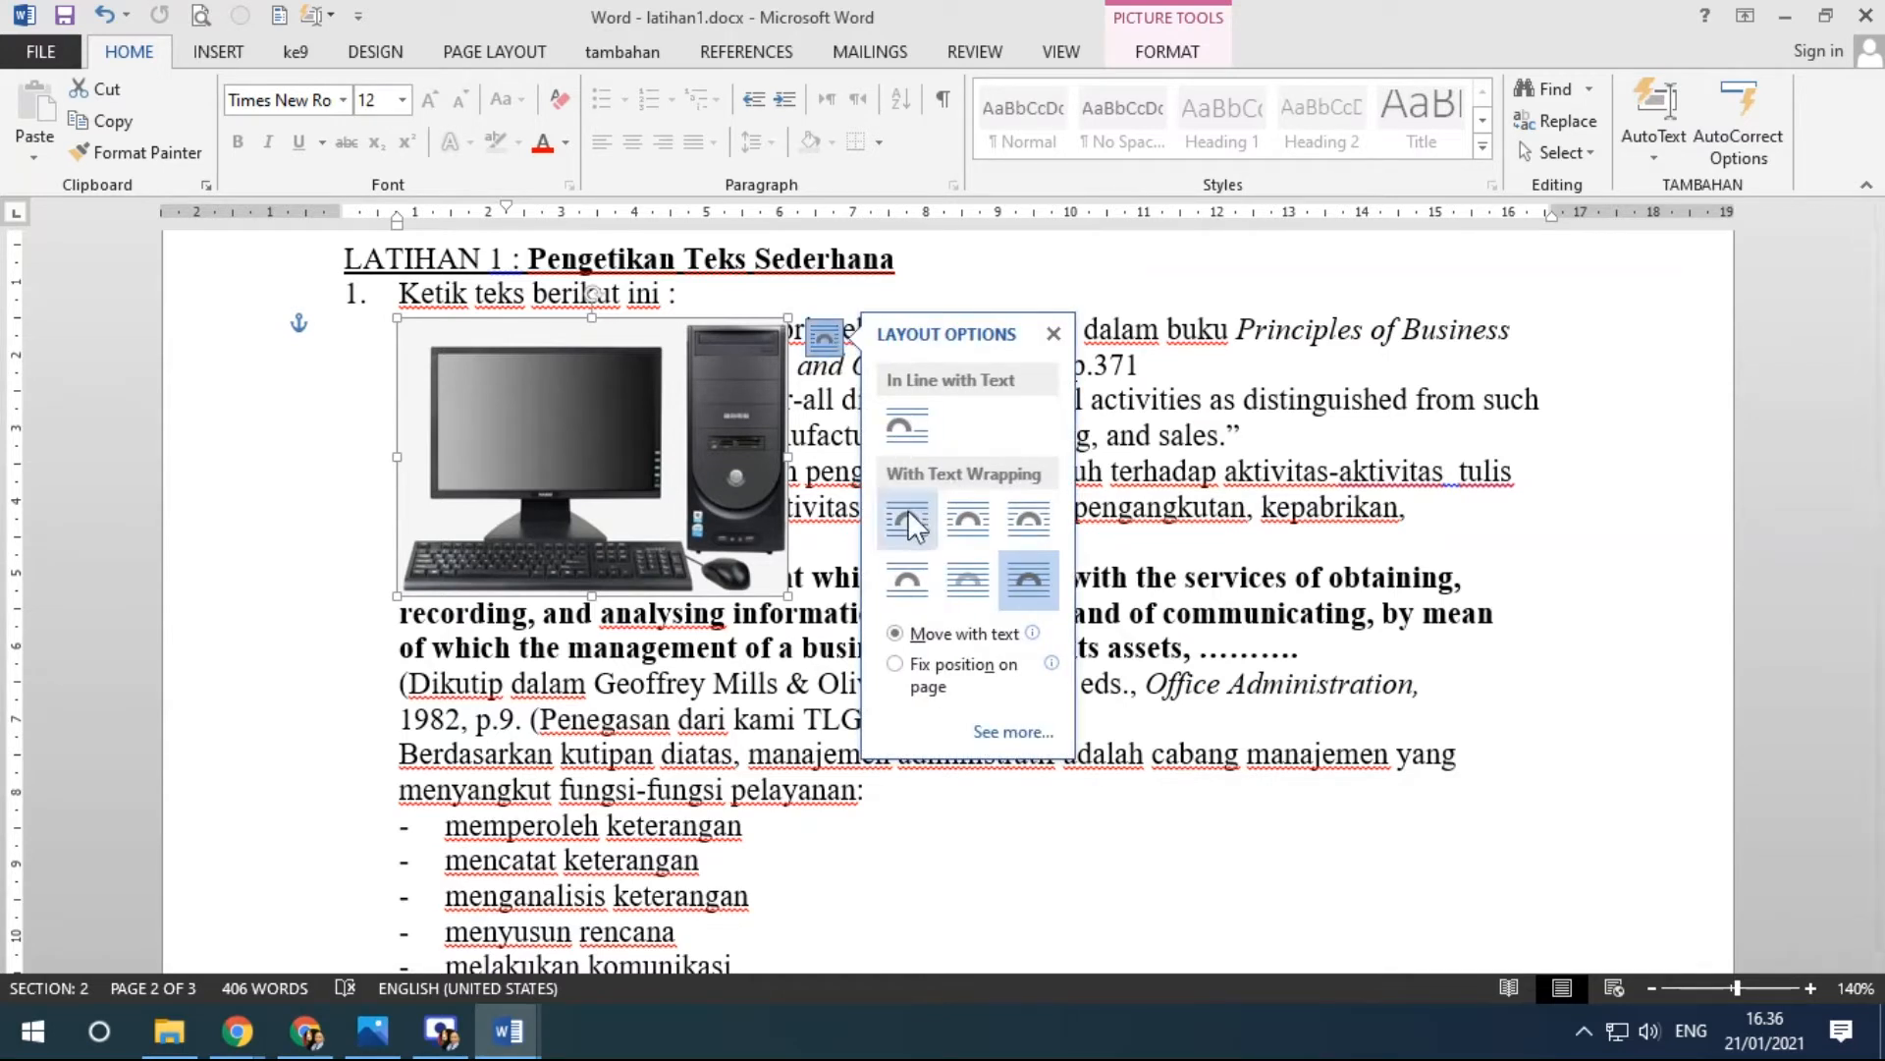
pyautogui.click(1029, 515)
pyautogui.click(1240, 517)
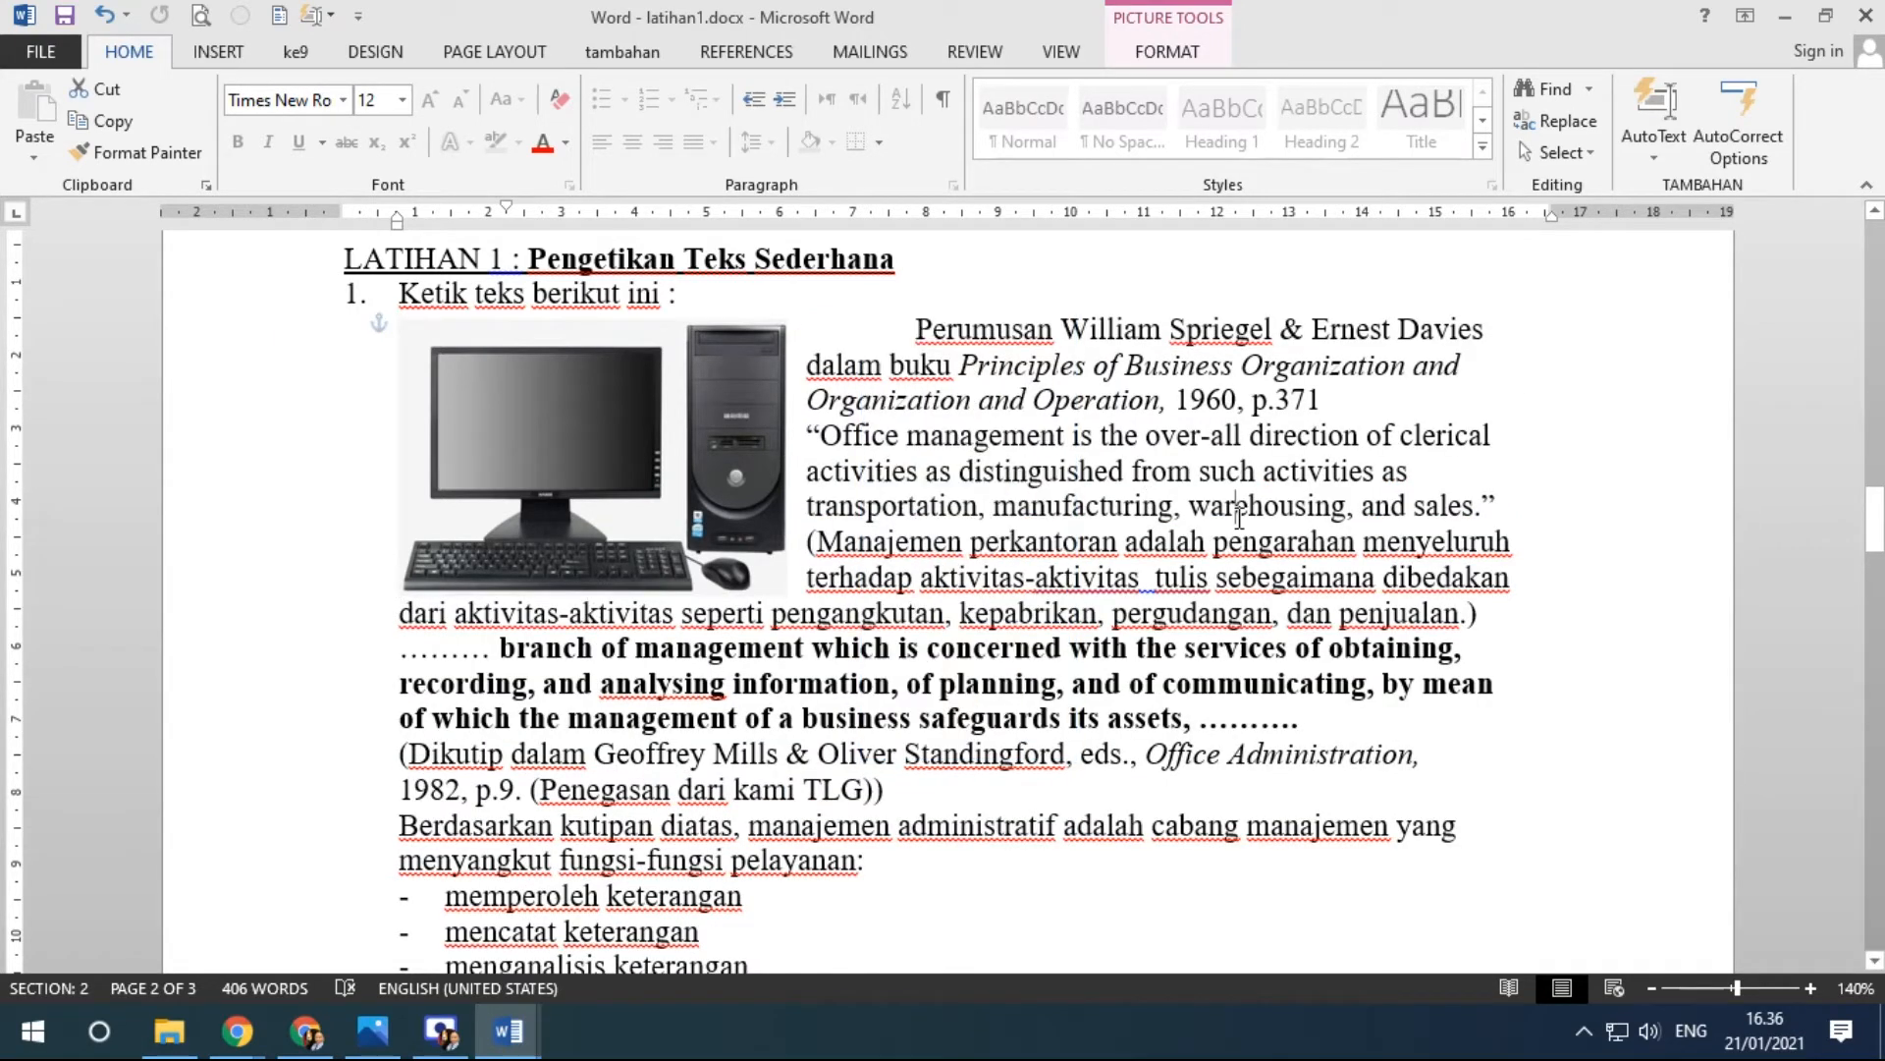
pyautogui.click(555, 421)
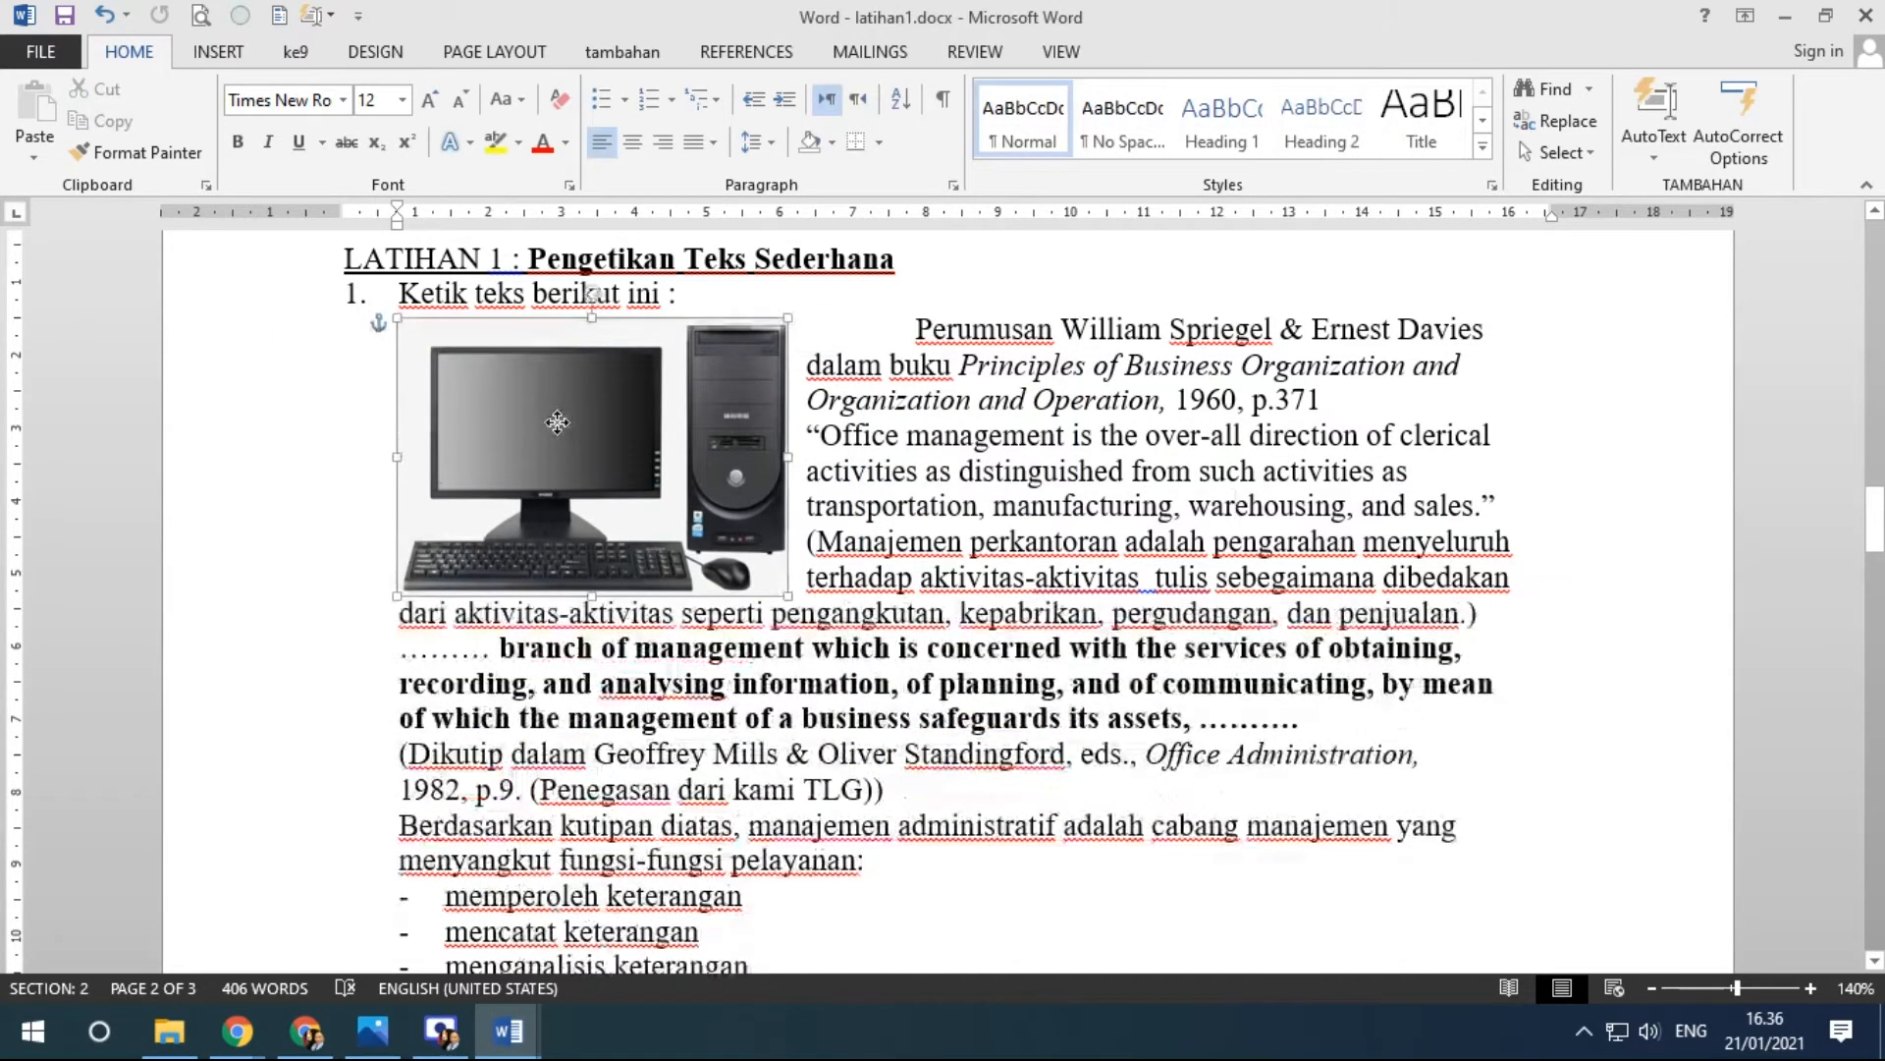
pyautogui.click(1216, 748)
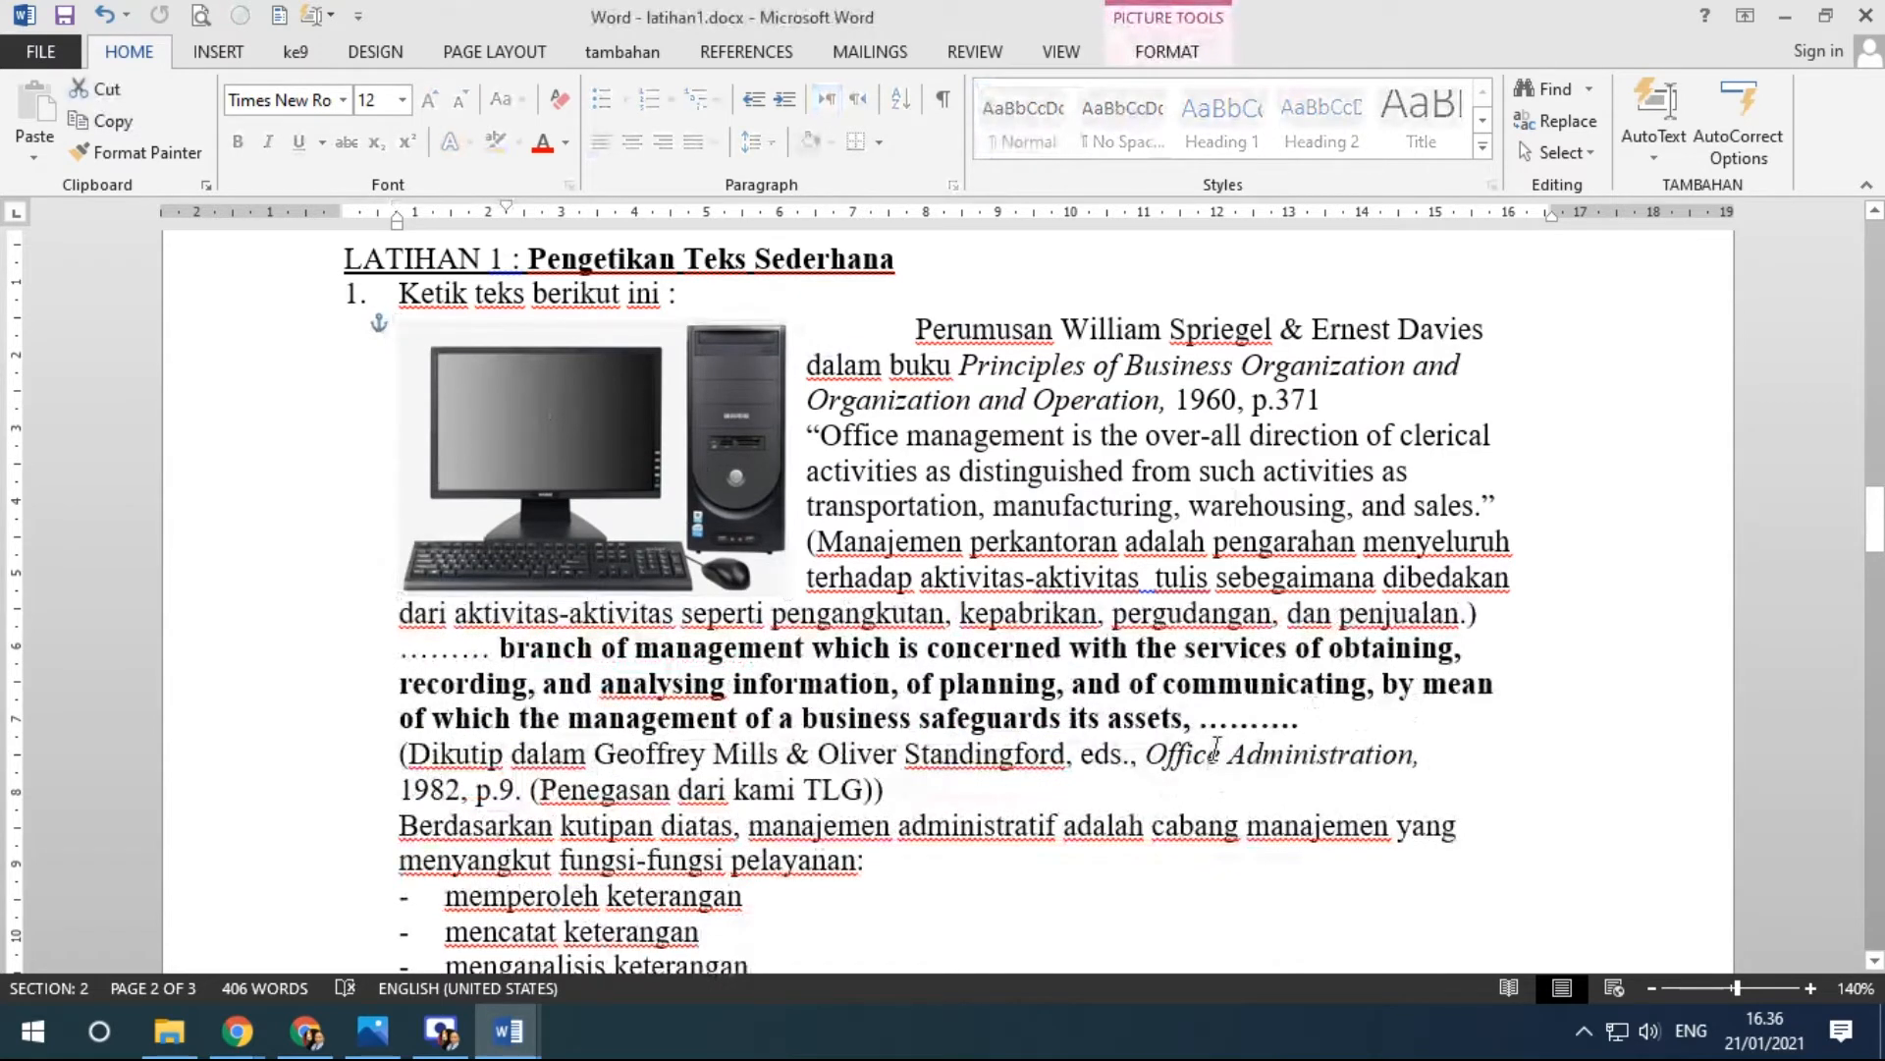
# Shrink the computer picture to about 3.47 cm high and 4.87 cm wide and move it into the middle of the "Office management" paragraph.
pyautogui.click(568, 422)
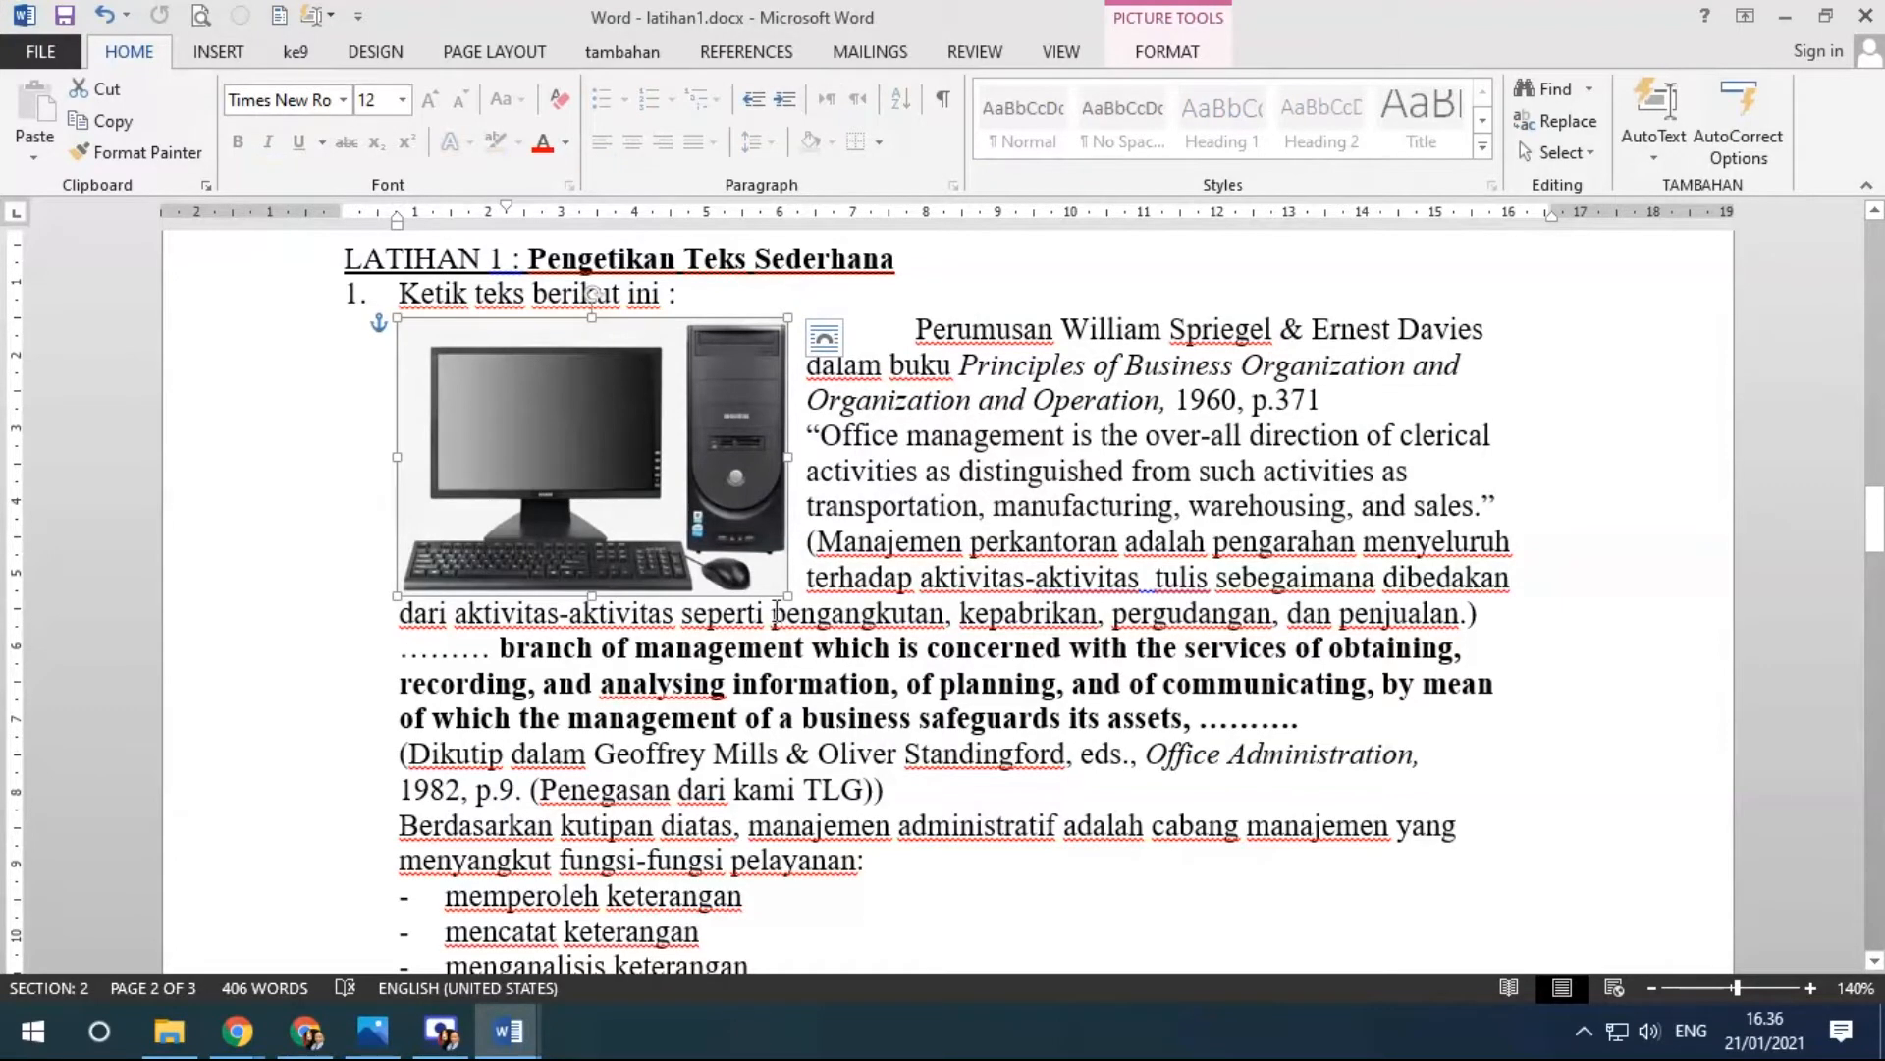
pyautogui.moveTo(787, 594); pyautogui.dragTo(743, 542)
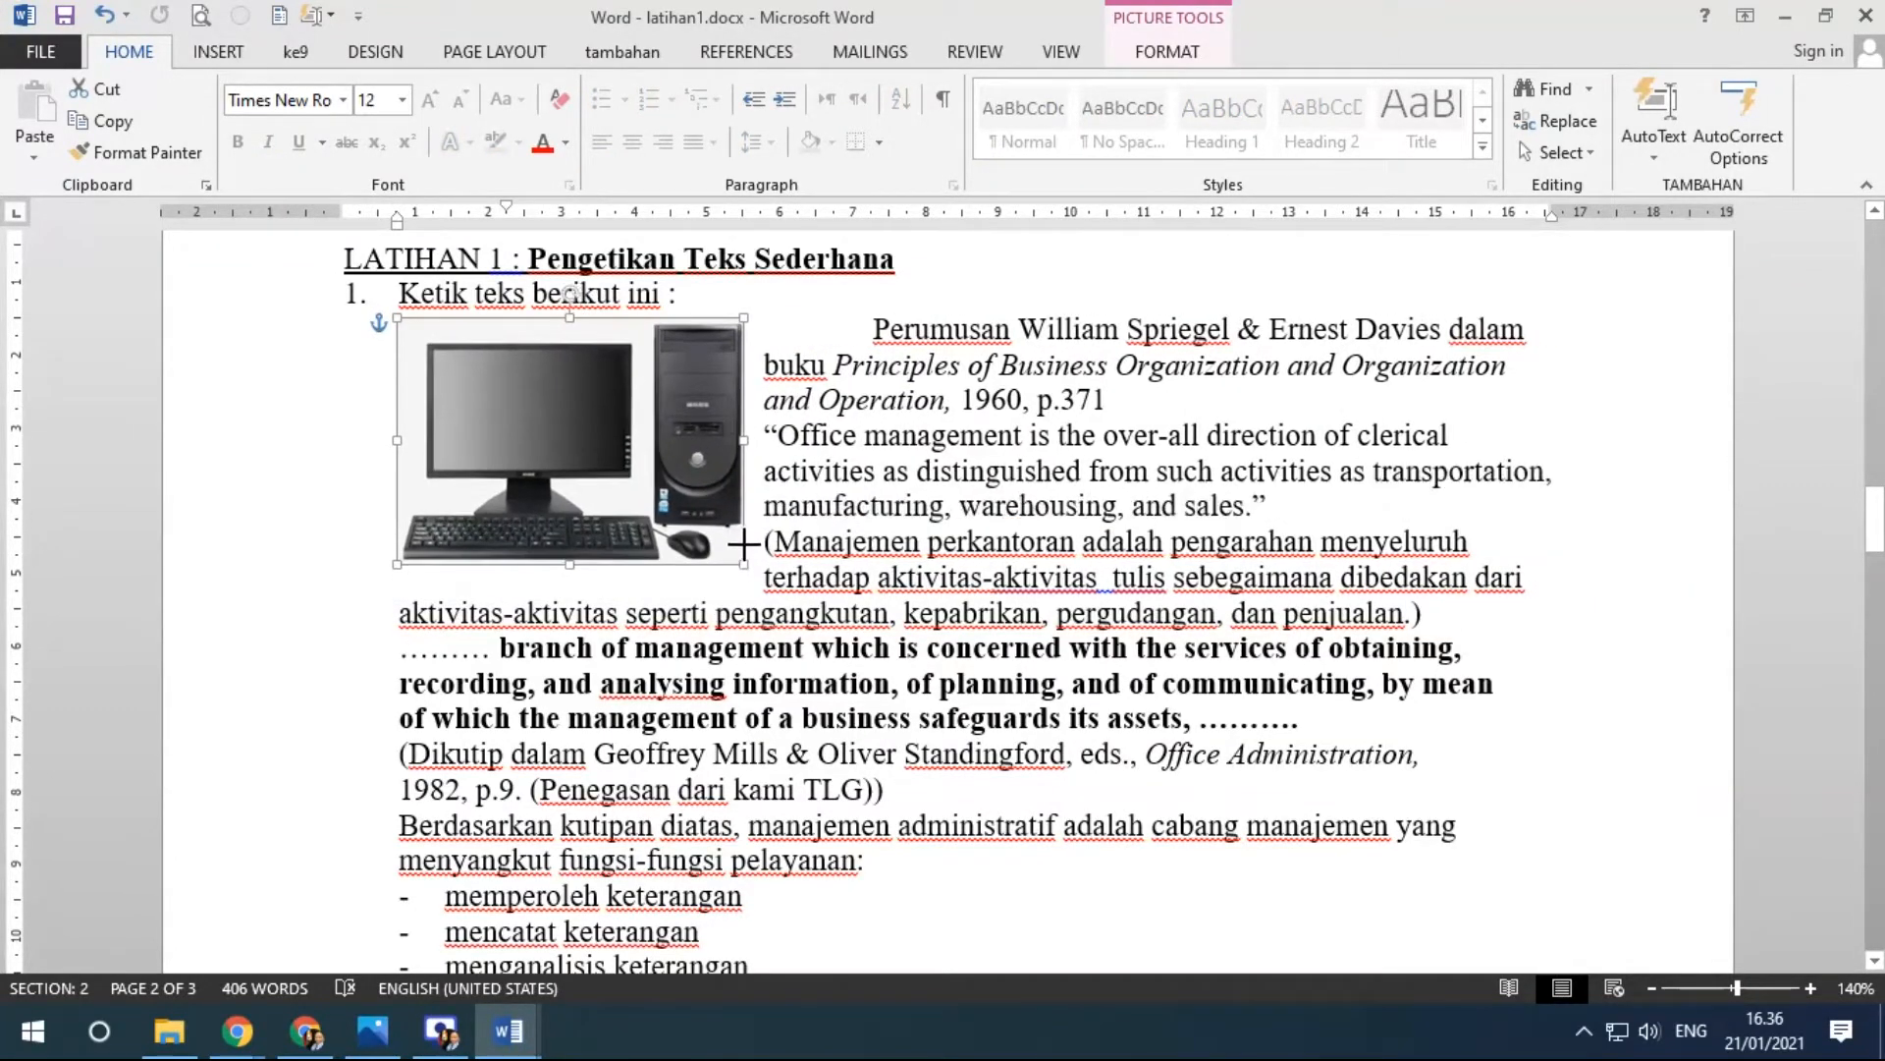
pyautogui.moveTo(580, 440); pyautogui.dragTo(927, 521)
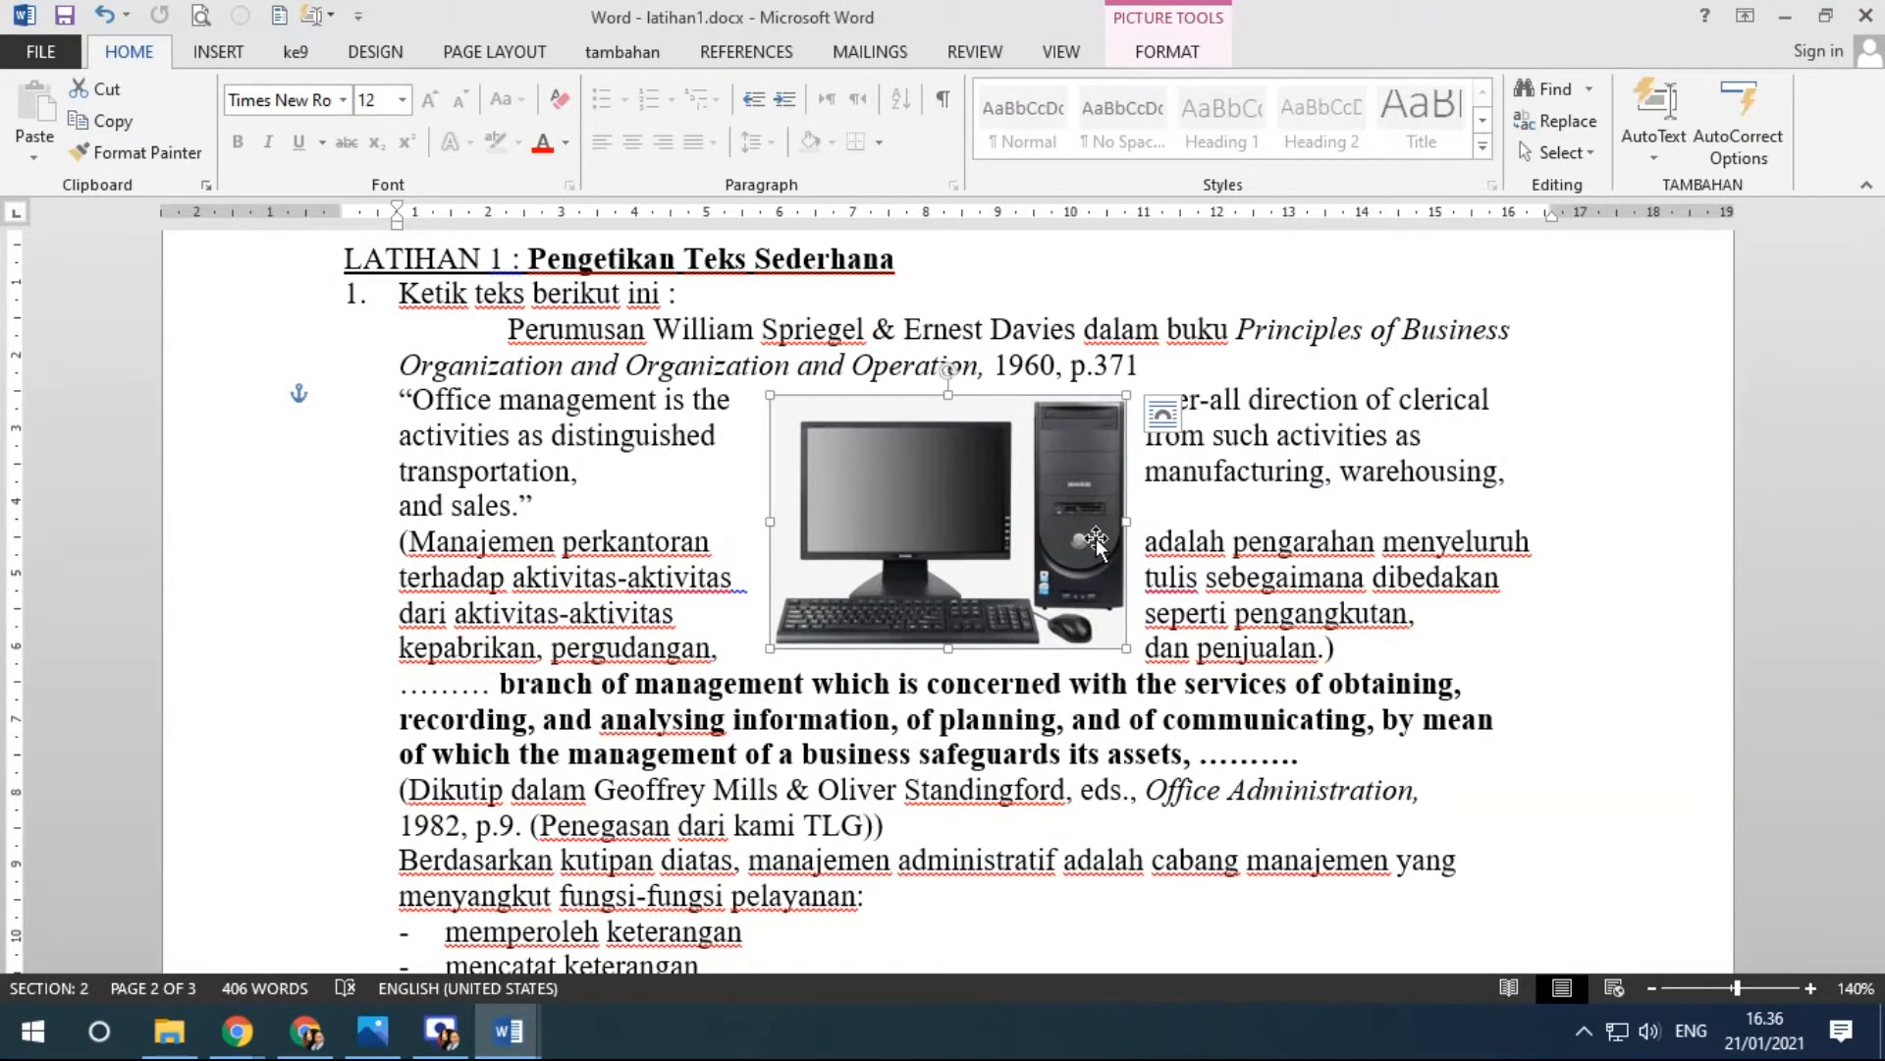
# Look over the computer picture's text-wrapping choices and its Bring Forward options.
pyautogui.click(1166, 417)
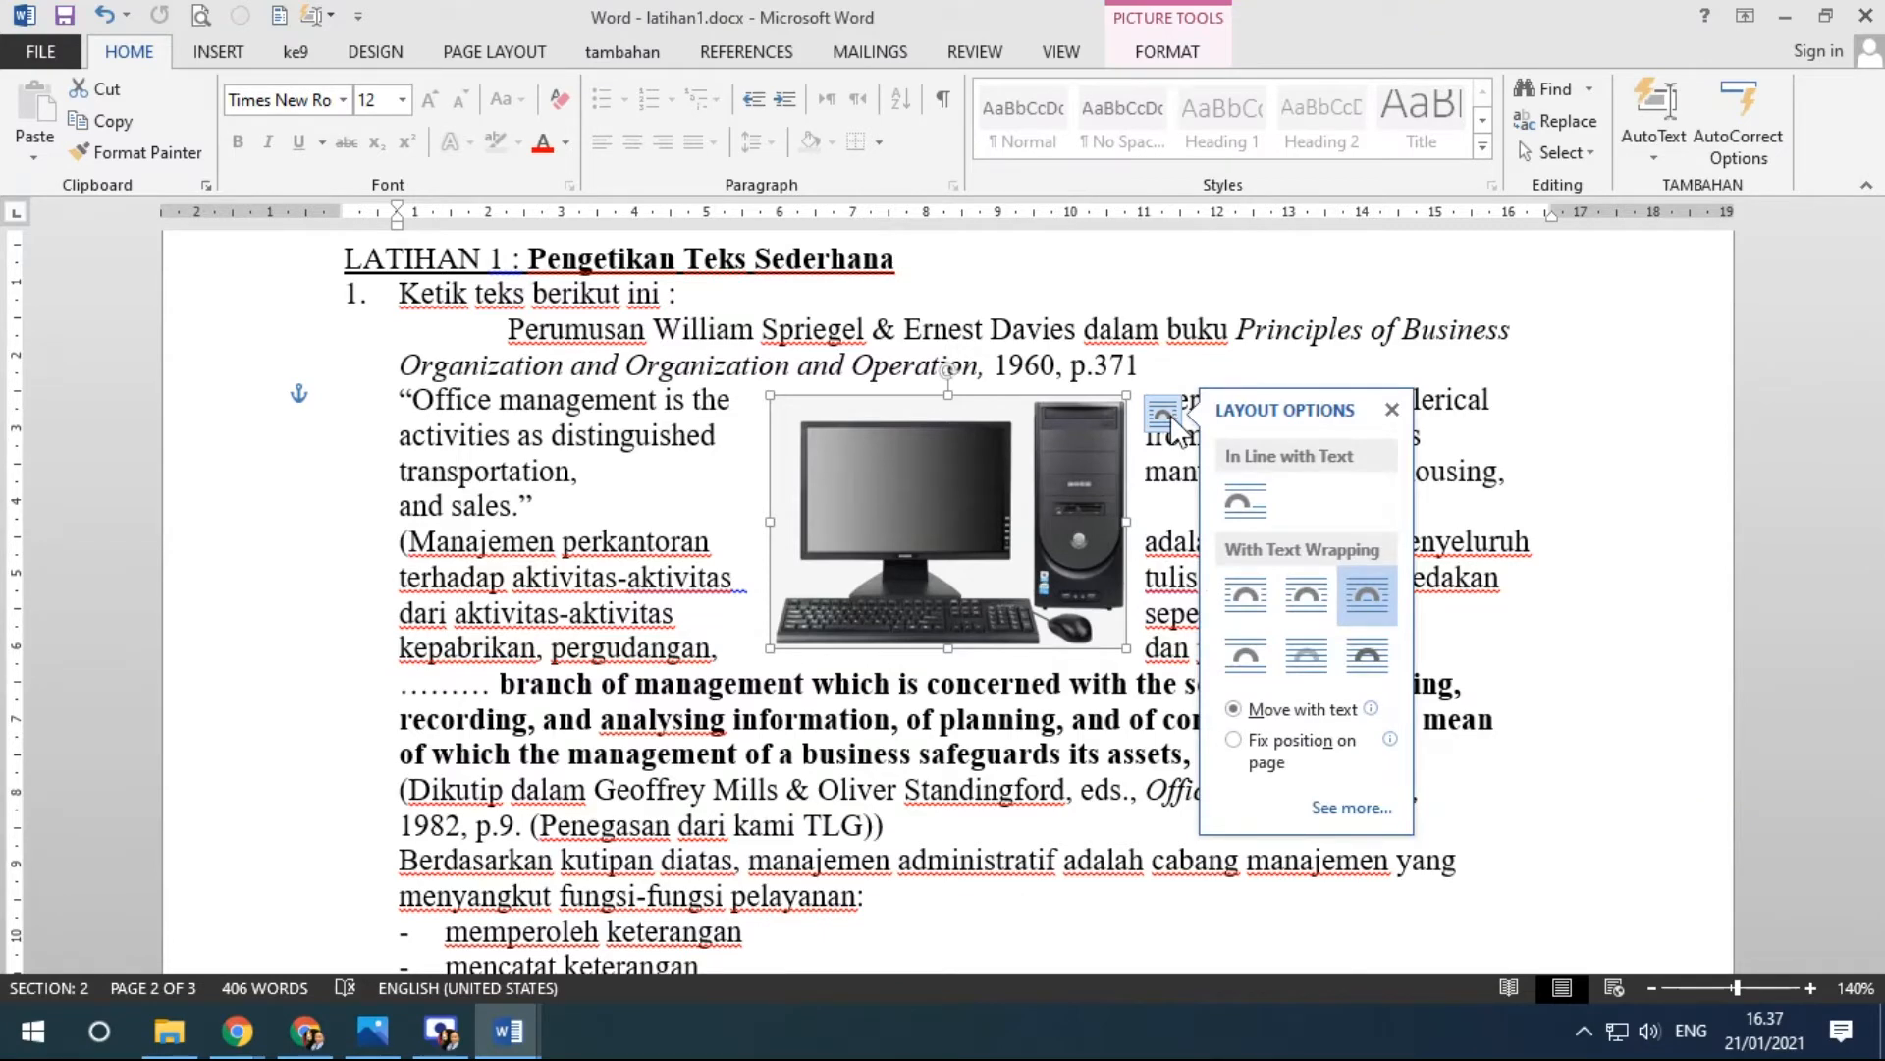
pyautogui.click(1183, 56)
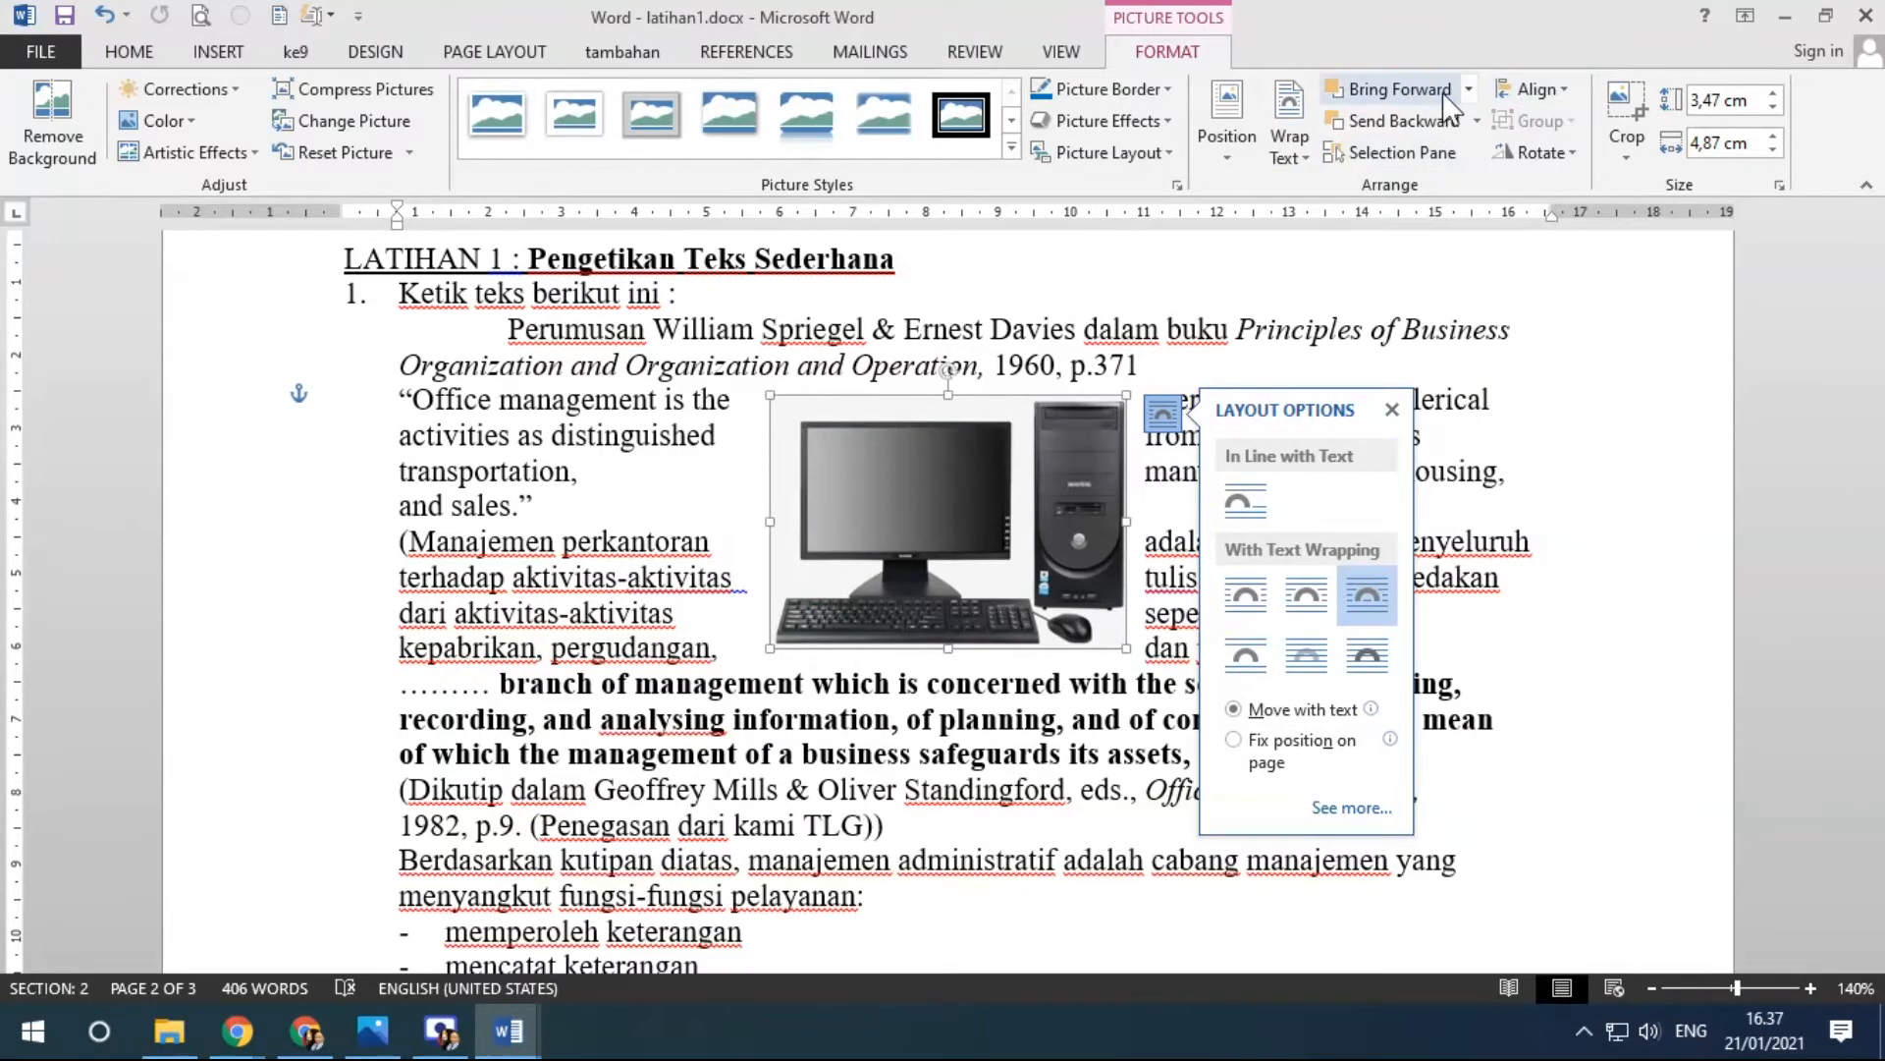
pyautogui.click(1470, 91)
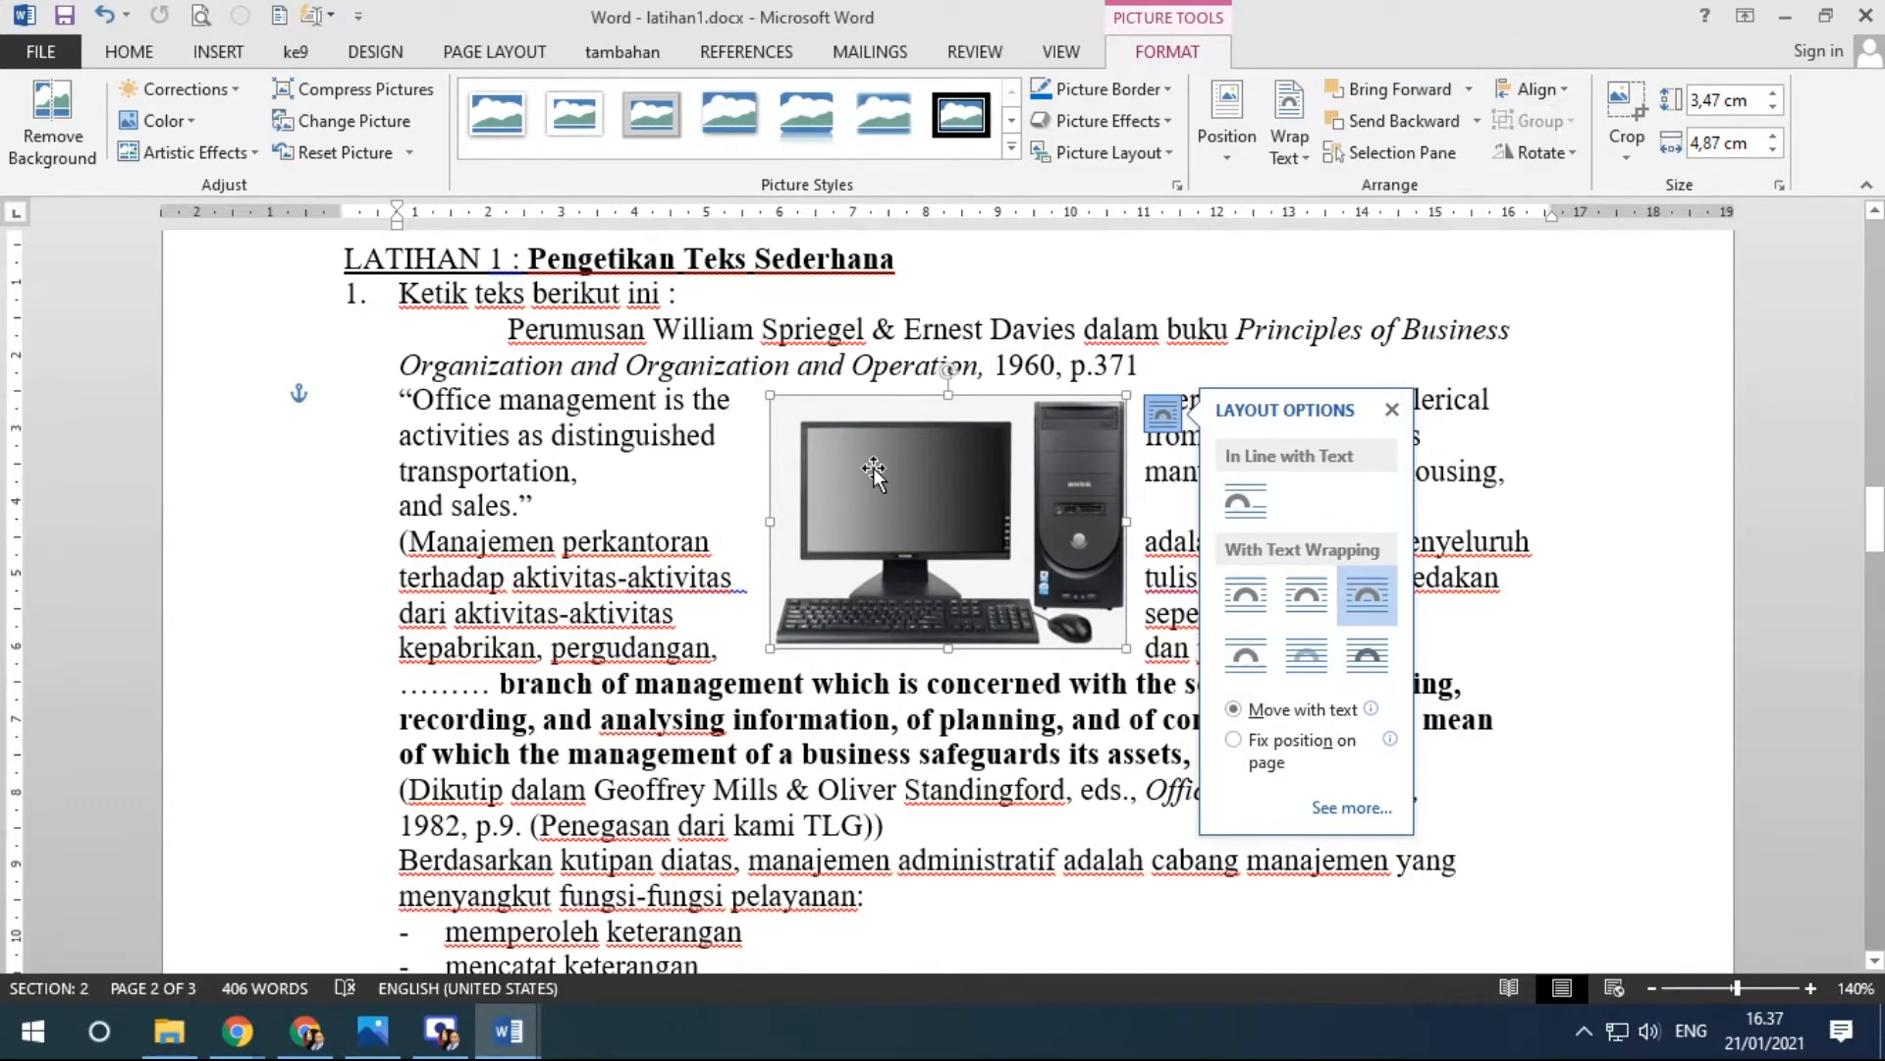
# Insert the picture sarjanaks5danks6.PNG from the Pictures folder into the document.
pyautogui.click(218, 51)
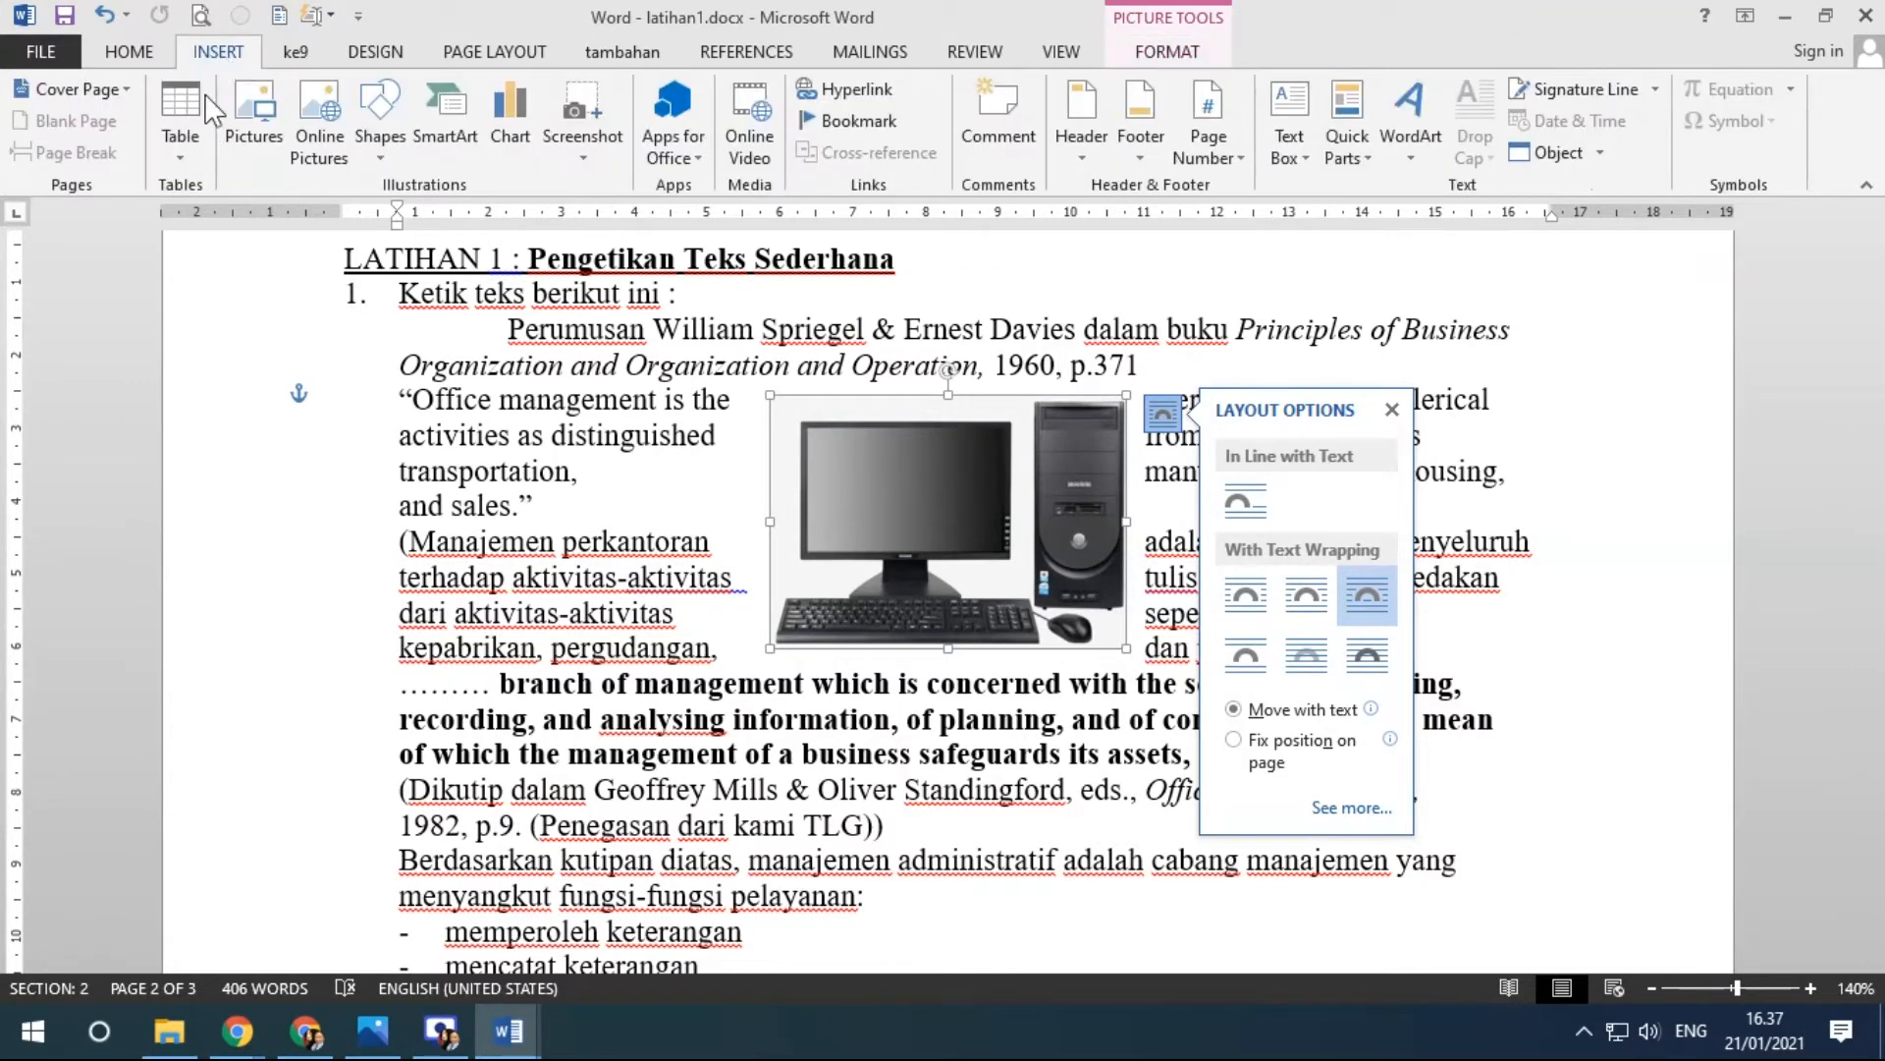
pyautogui.click(263, 149)
pyautogui.scroll(-10, 797, 607)
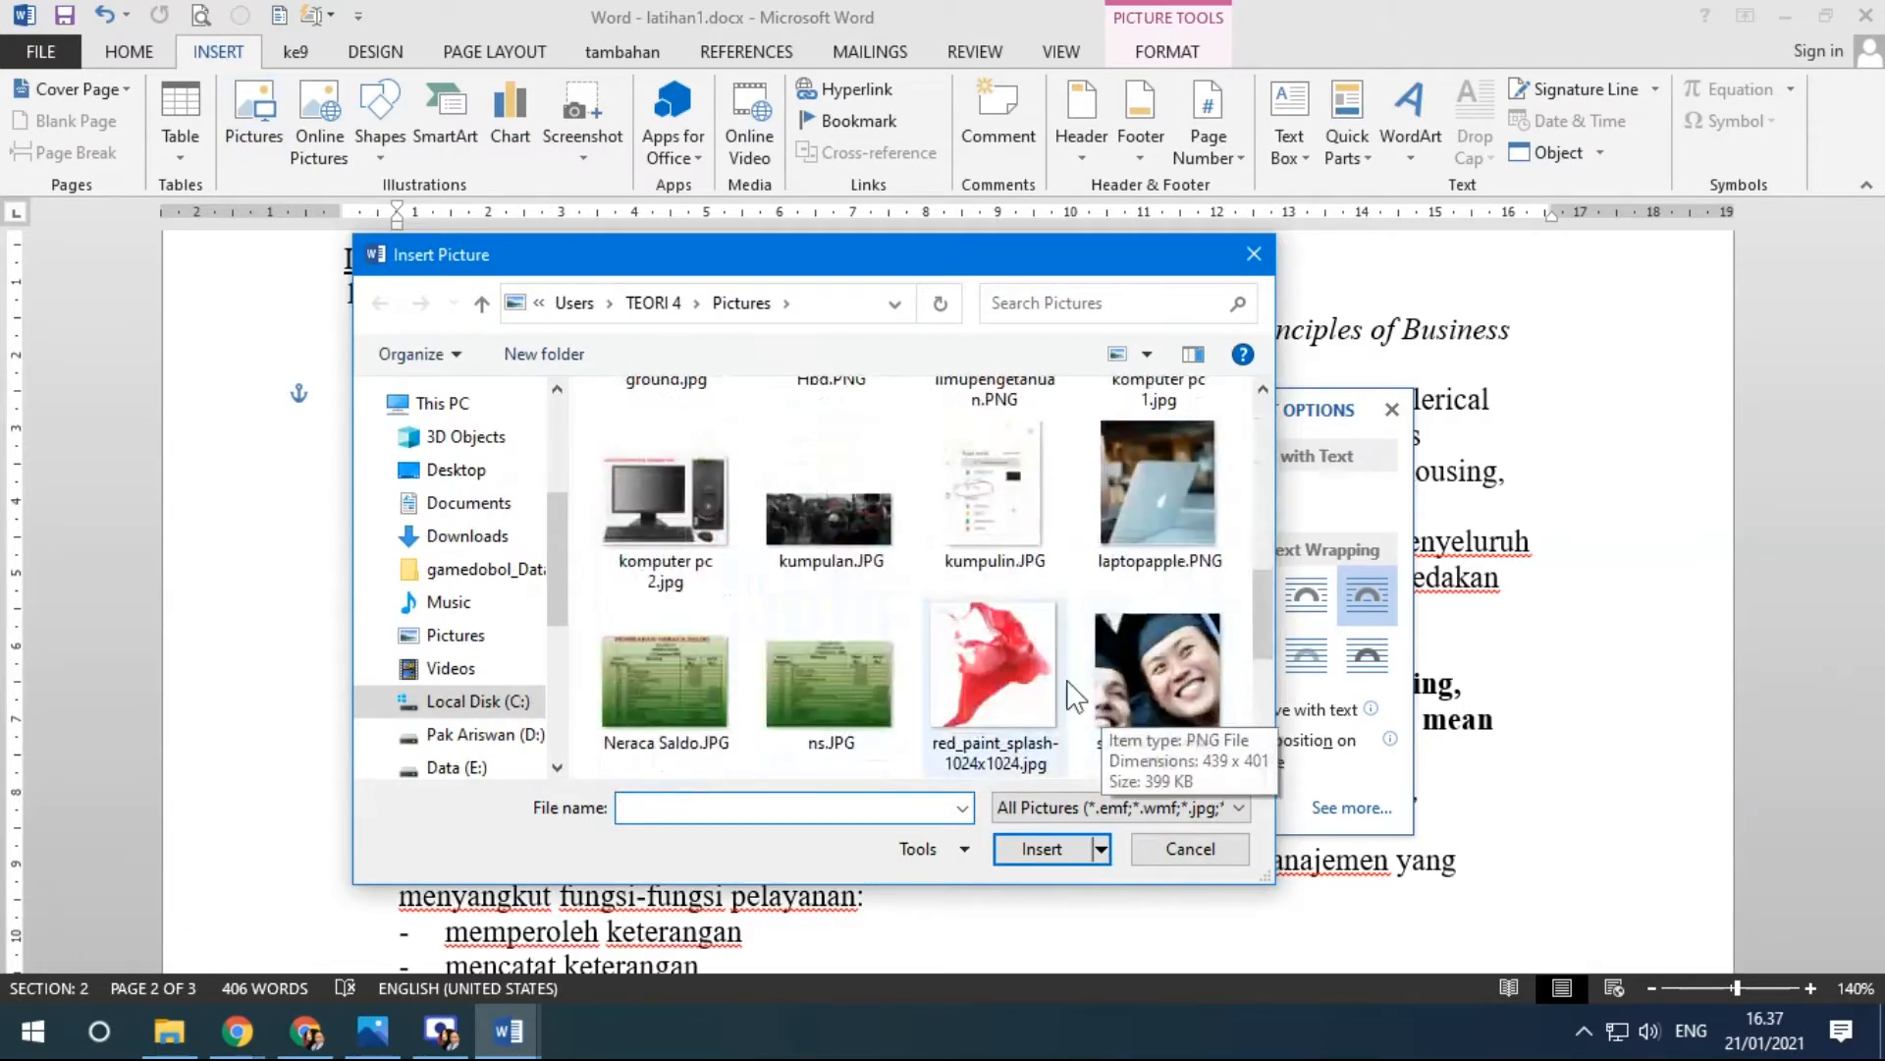
pyautogui.click(1169, 732)
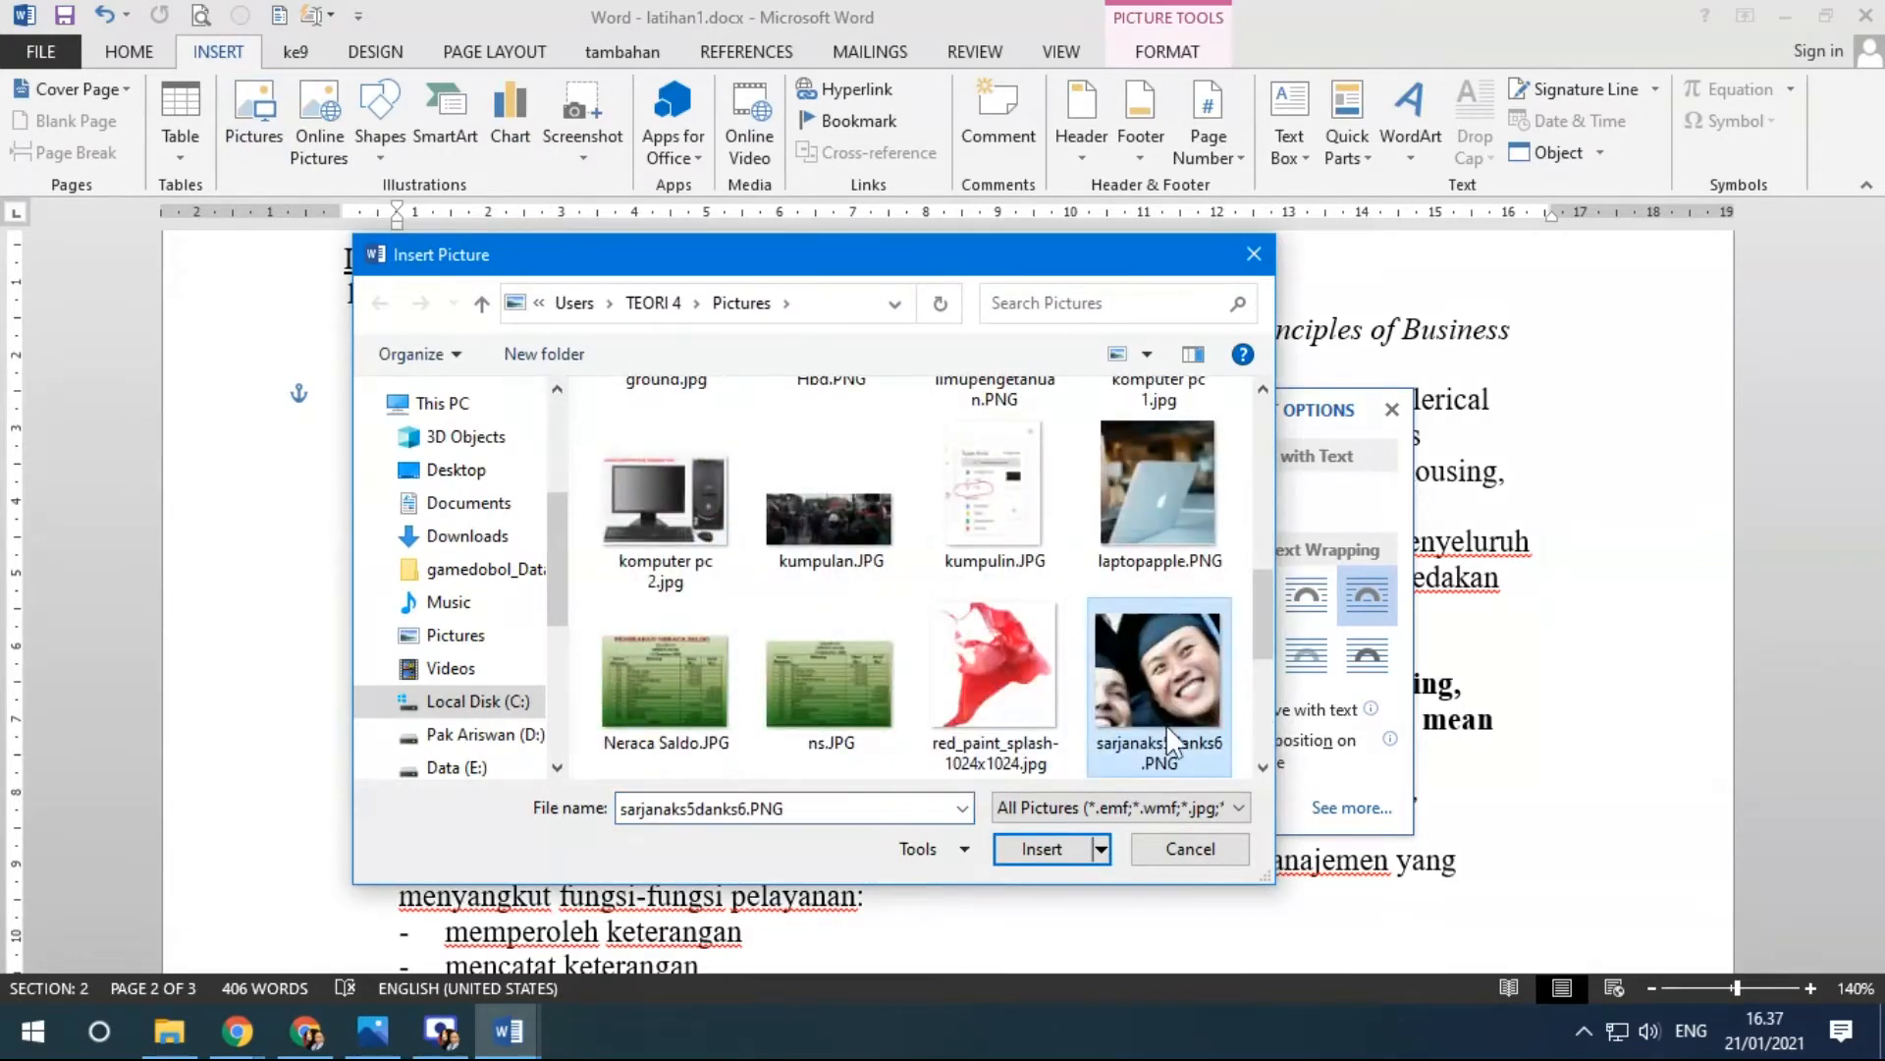
pyautogui.click(1039, 848)
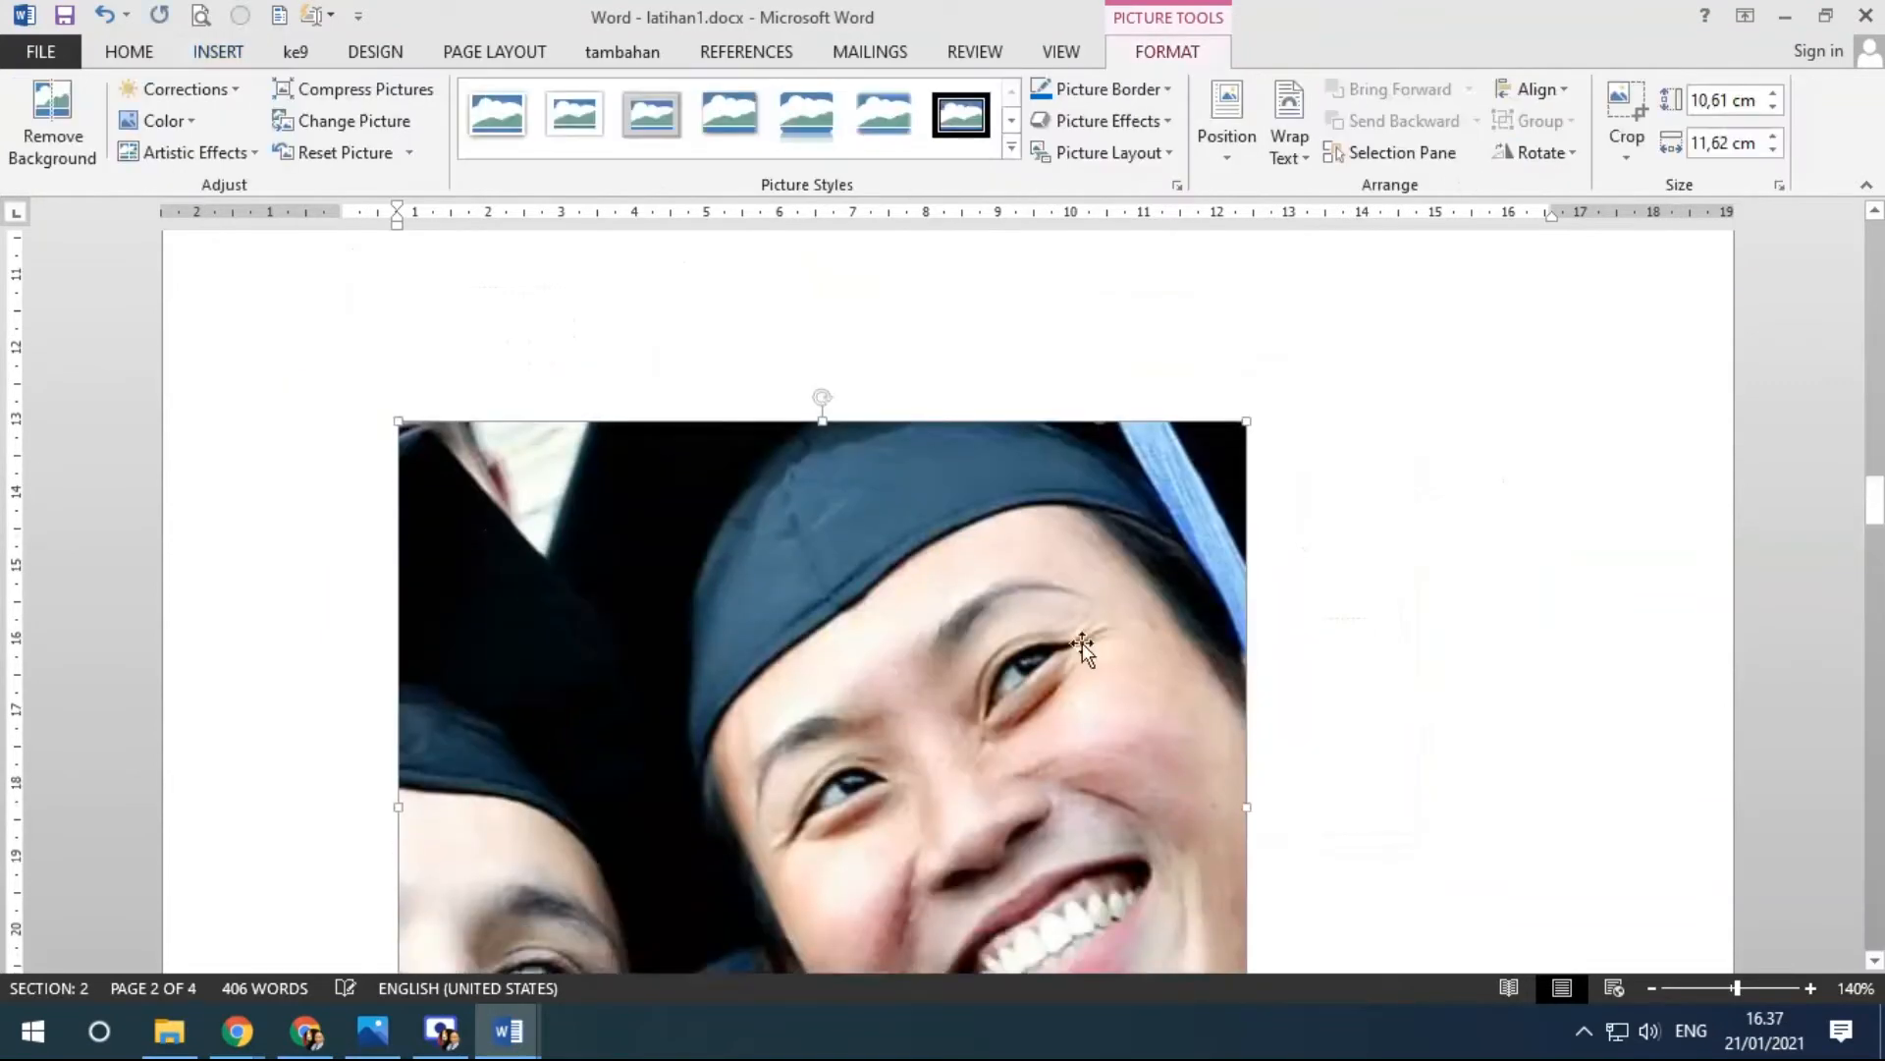
# Shrink the graduates picture proportionally to about 3.84 cm high and 4.21 cm wide.
pyautogui.moveTo(1248, 420); pyautogui.dragTo(699, 769)
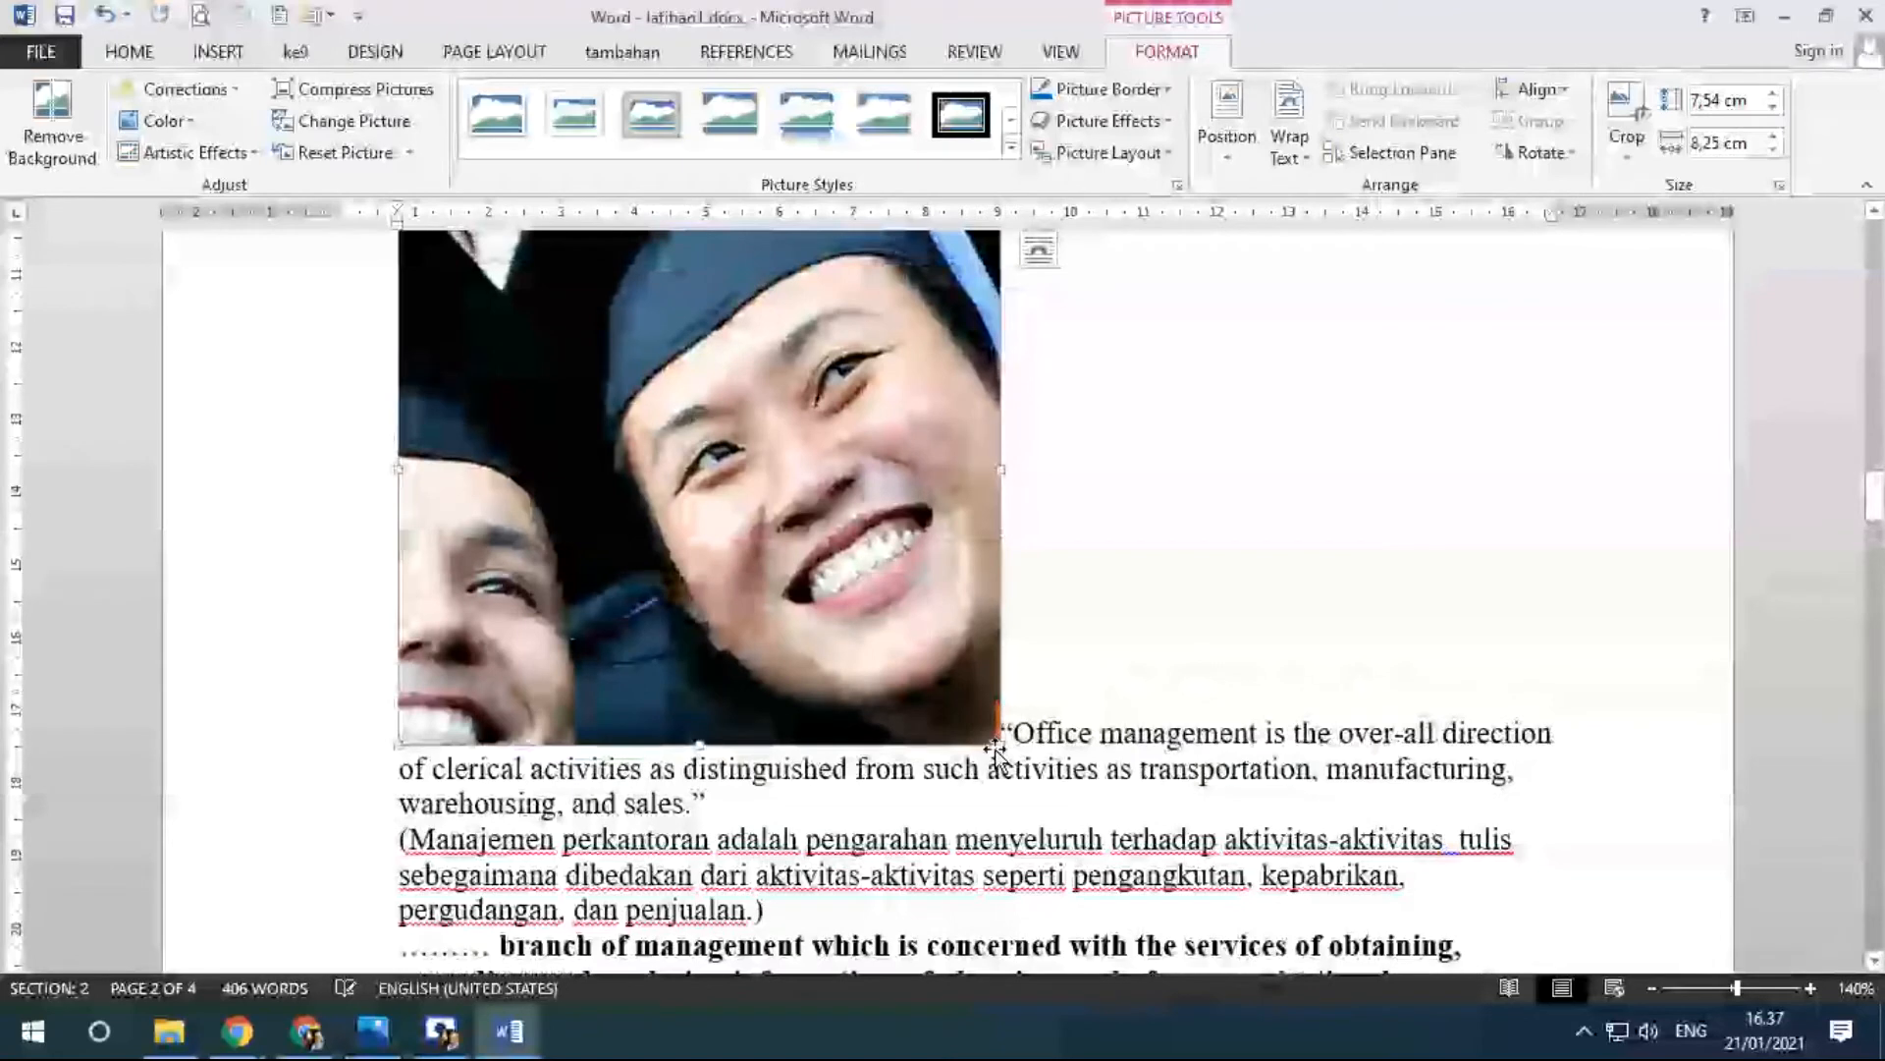
pyautogui.scroll(7, 820, 511)
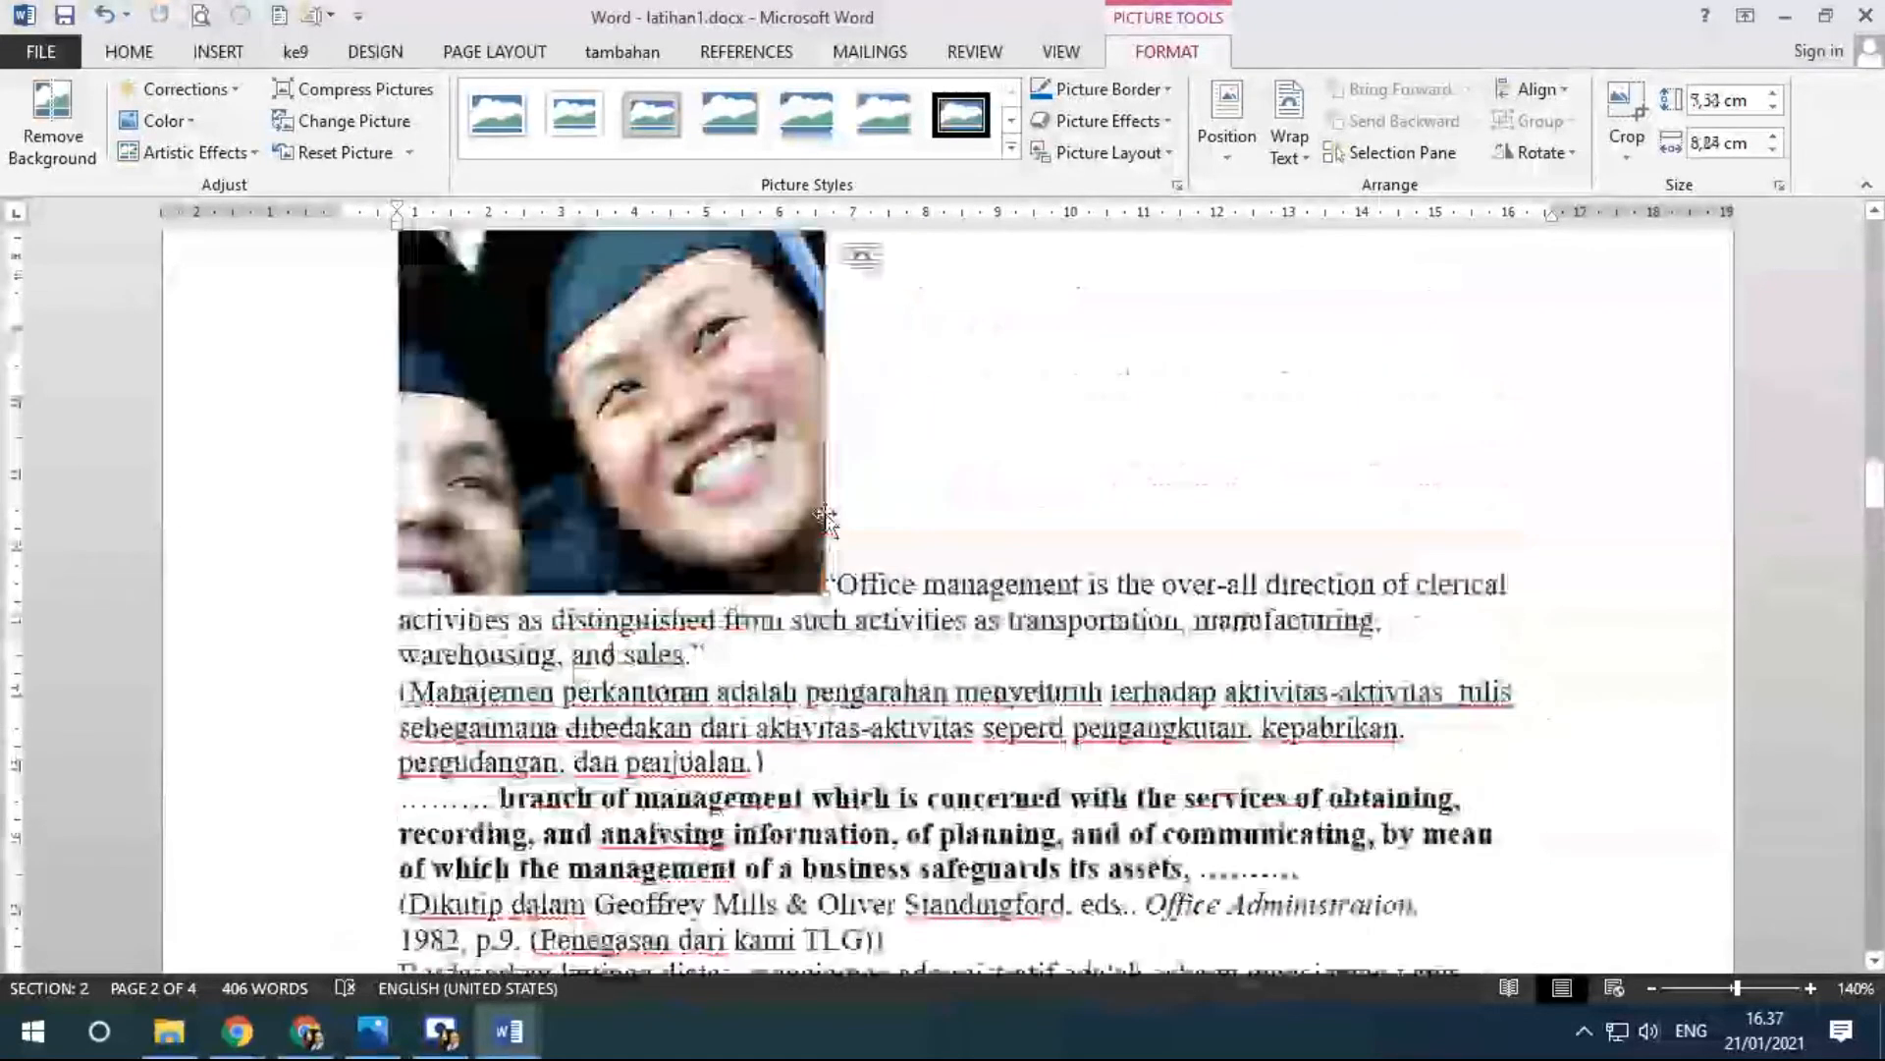
pyautogui.scroll(-2, 888, 700)
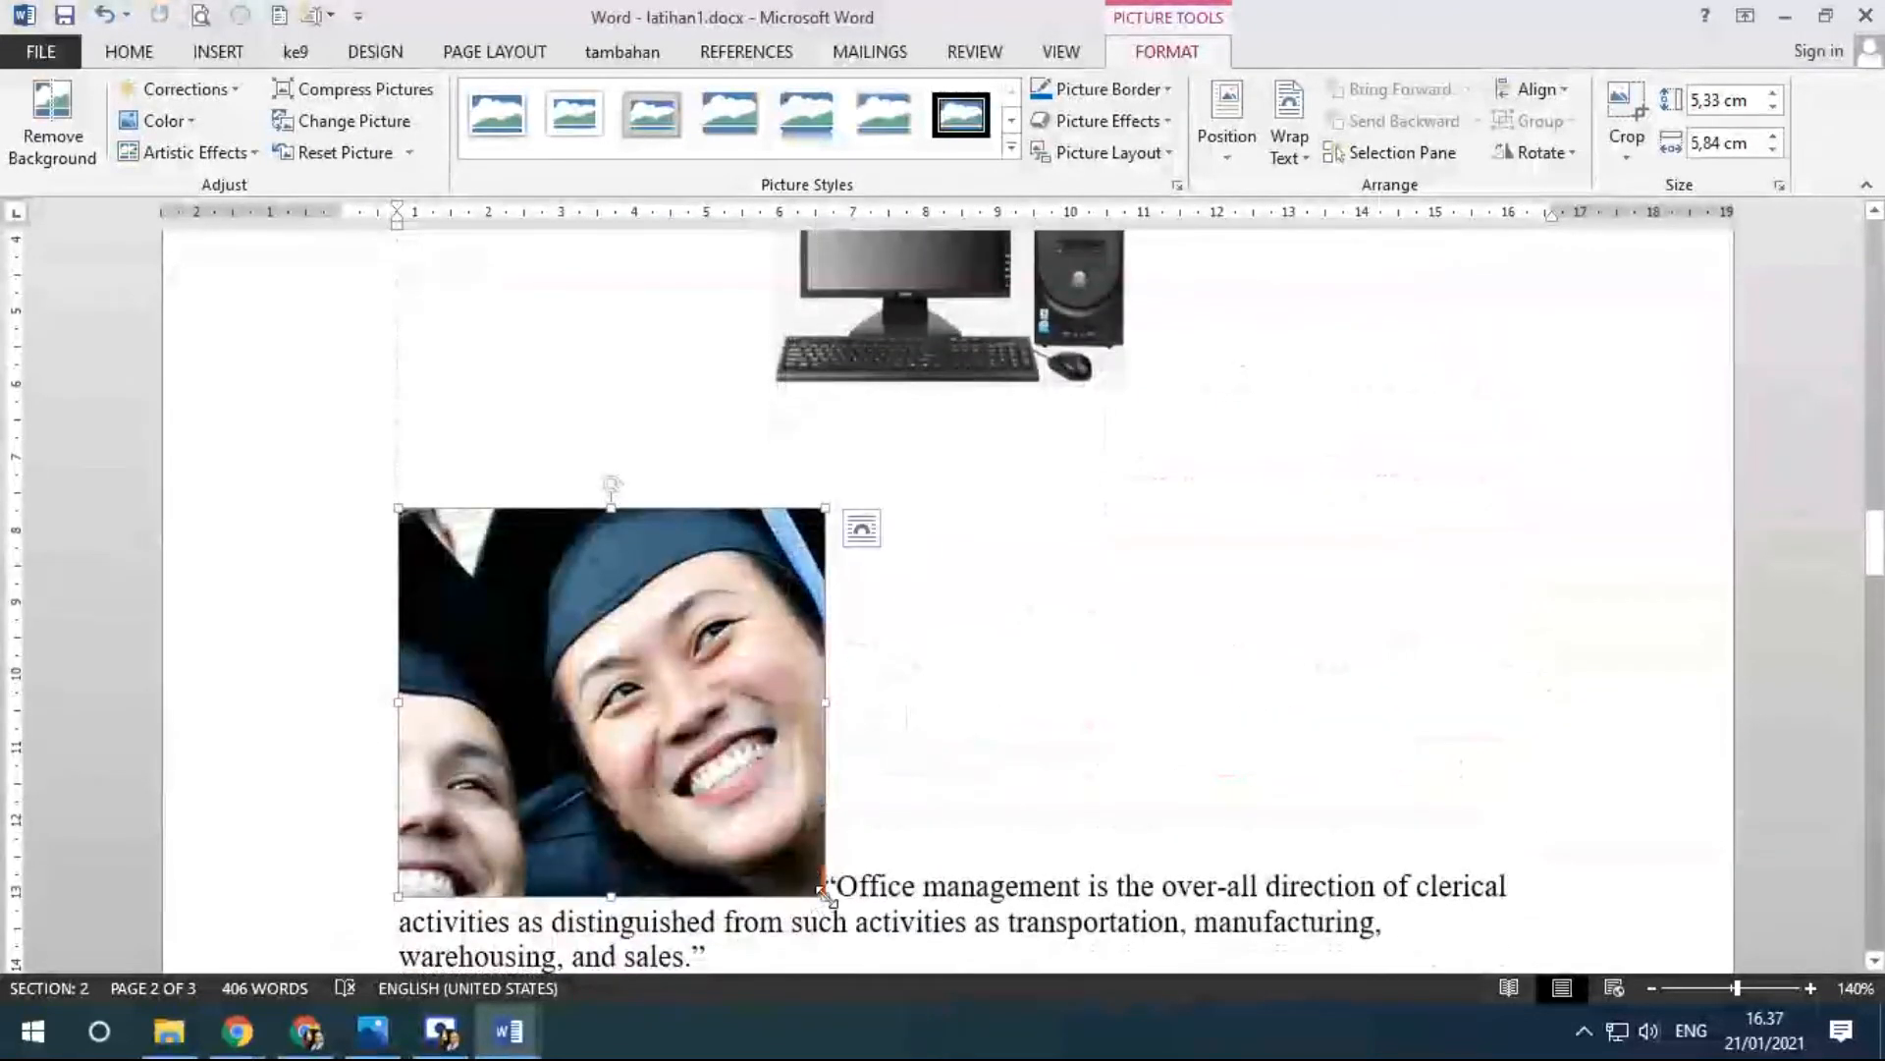
pyautogui.moveTo(811, 892); pyautogui.dragTo(700, 782)
pyautogui.scroll(3, 1106, 648)
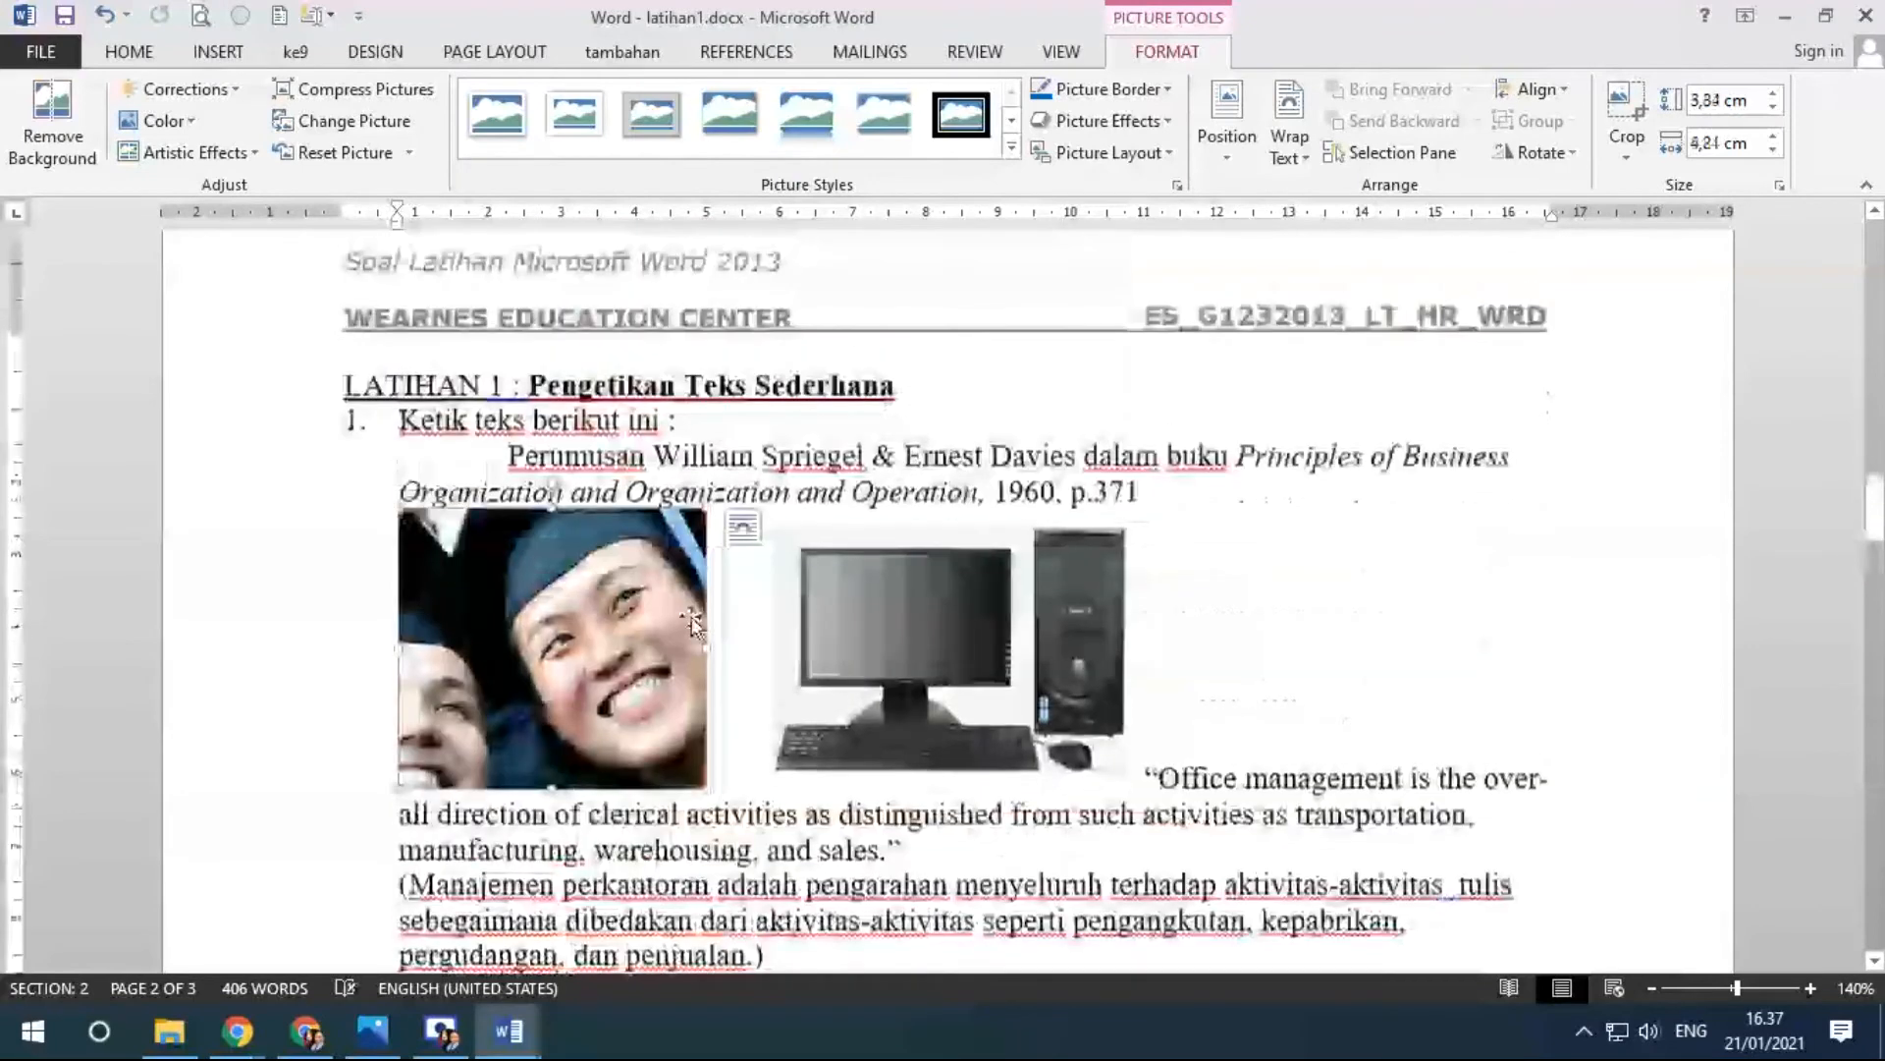
# Set the graduates picture's text wrapping to Through, like the computer picture's, and move it over the computer picture's lower-left corner.
pyautogui.click(911, 618)
pyautogui.click(633, 617)
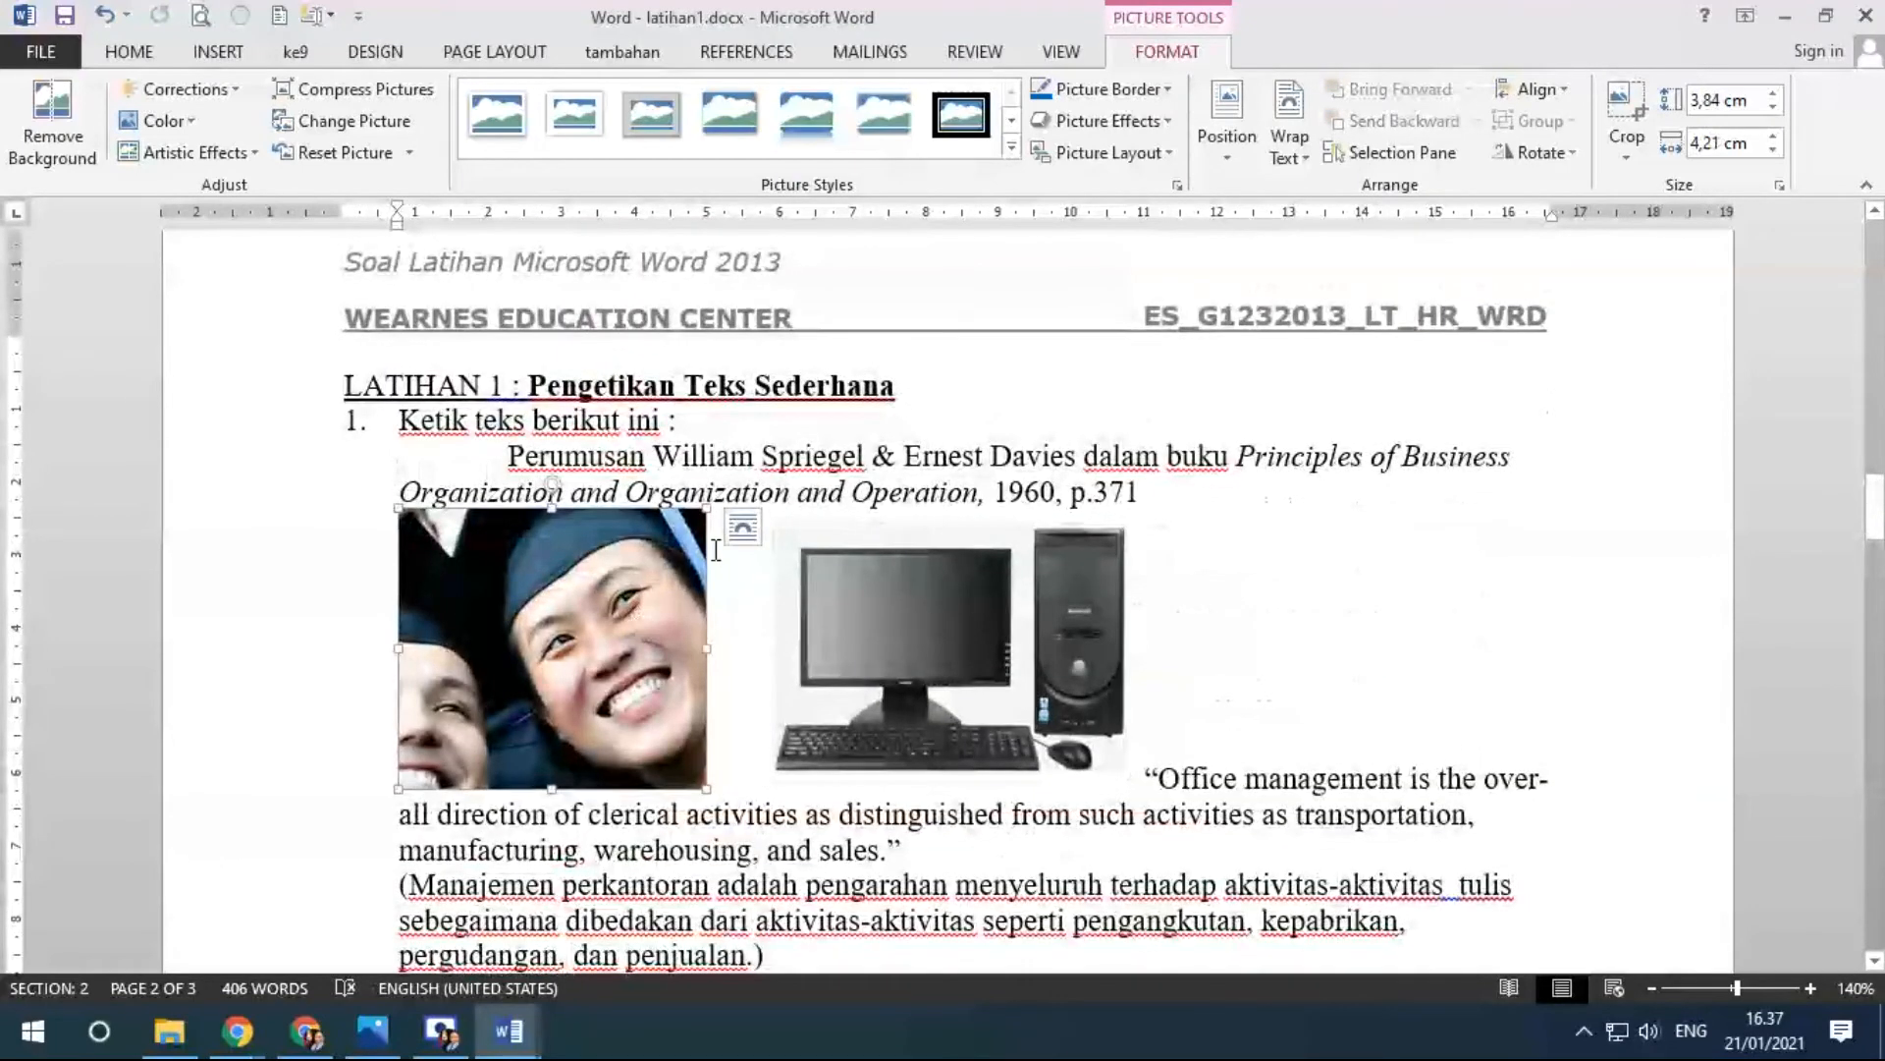
pyautogui.click(738, 529)
pyautogui.click(1043, 596)
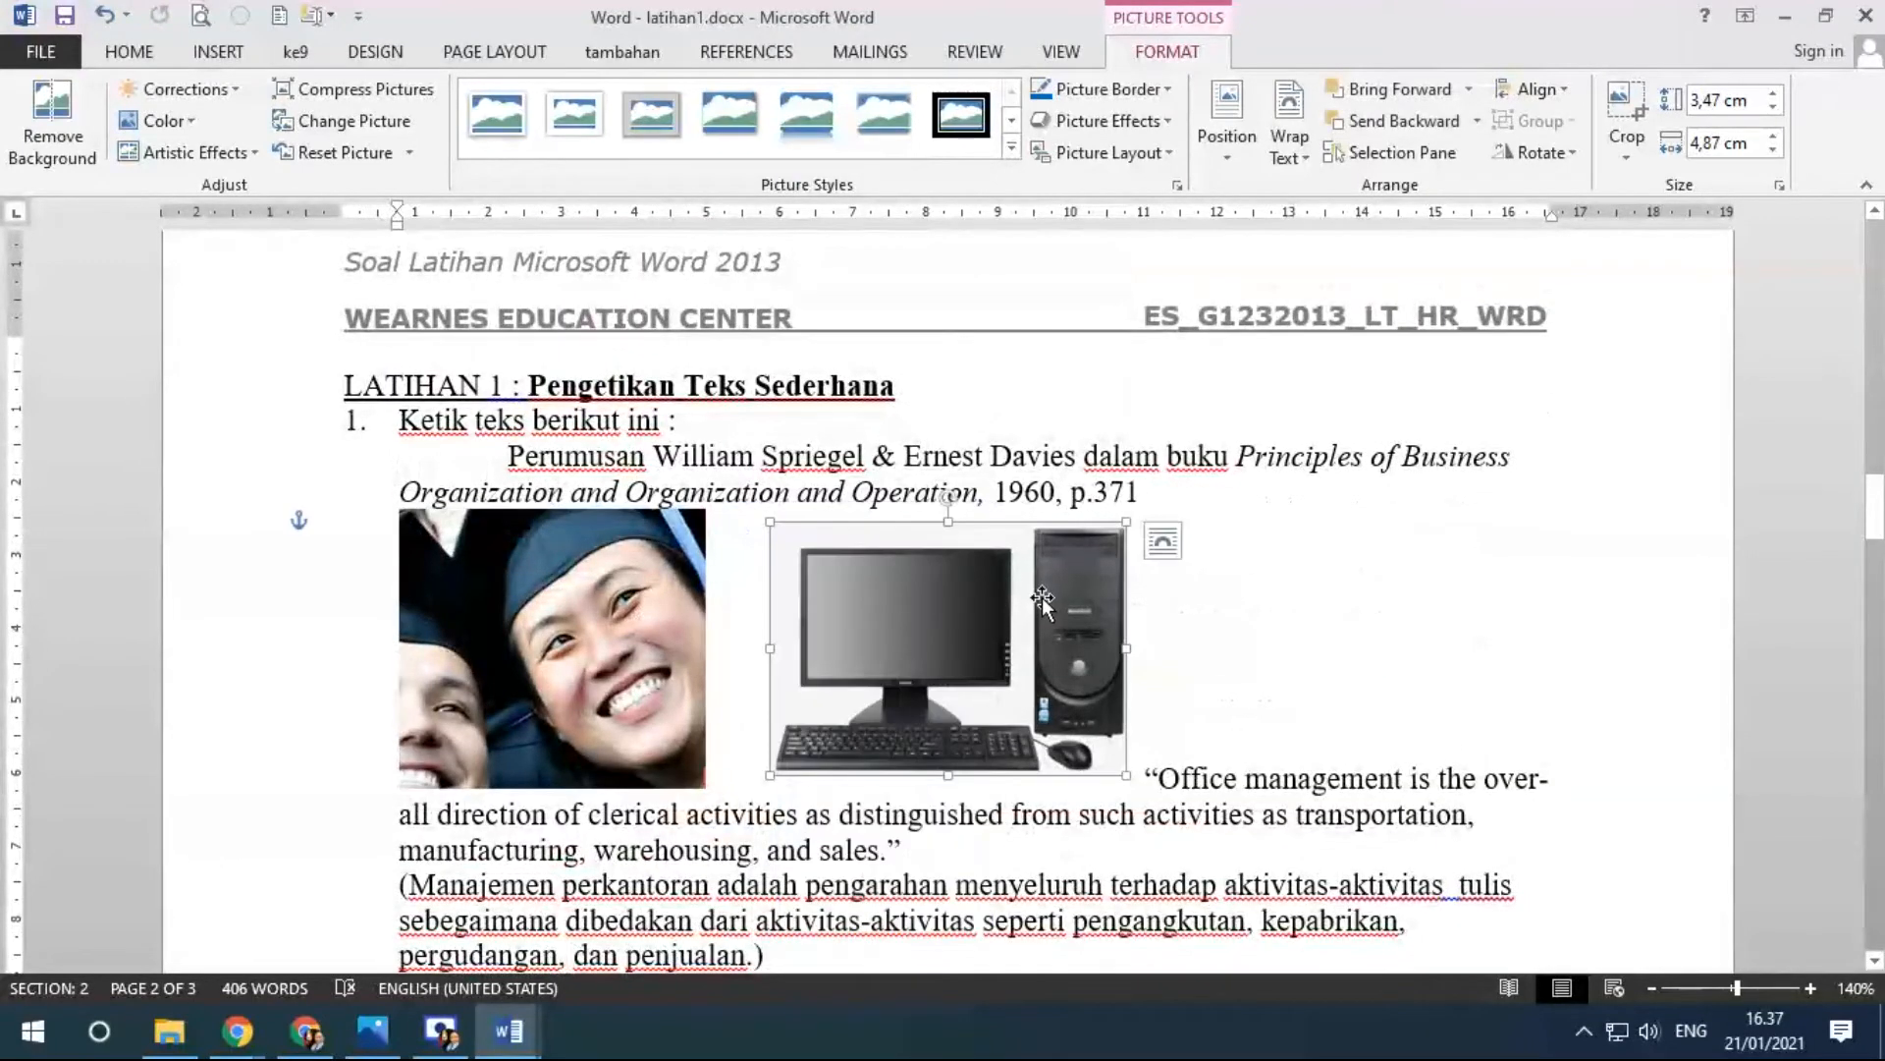
pyautogui.click(1159, 541)
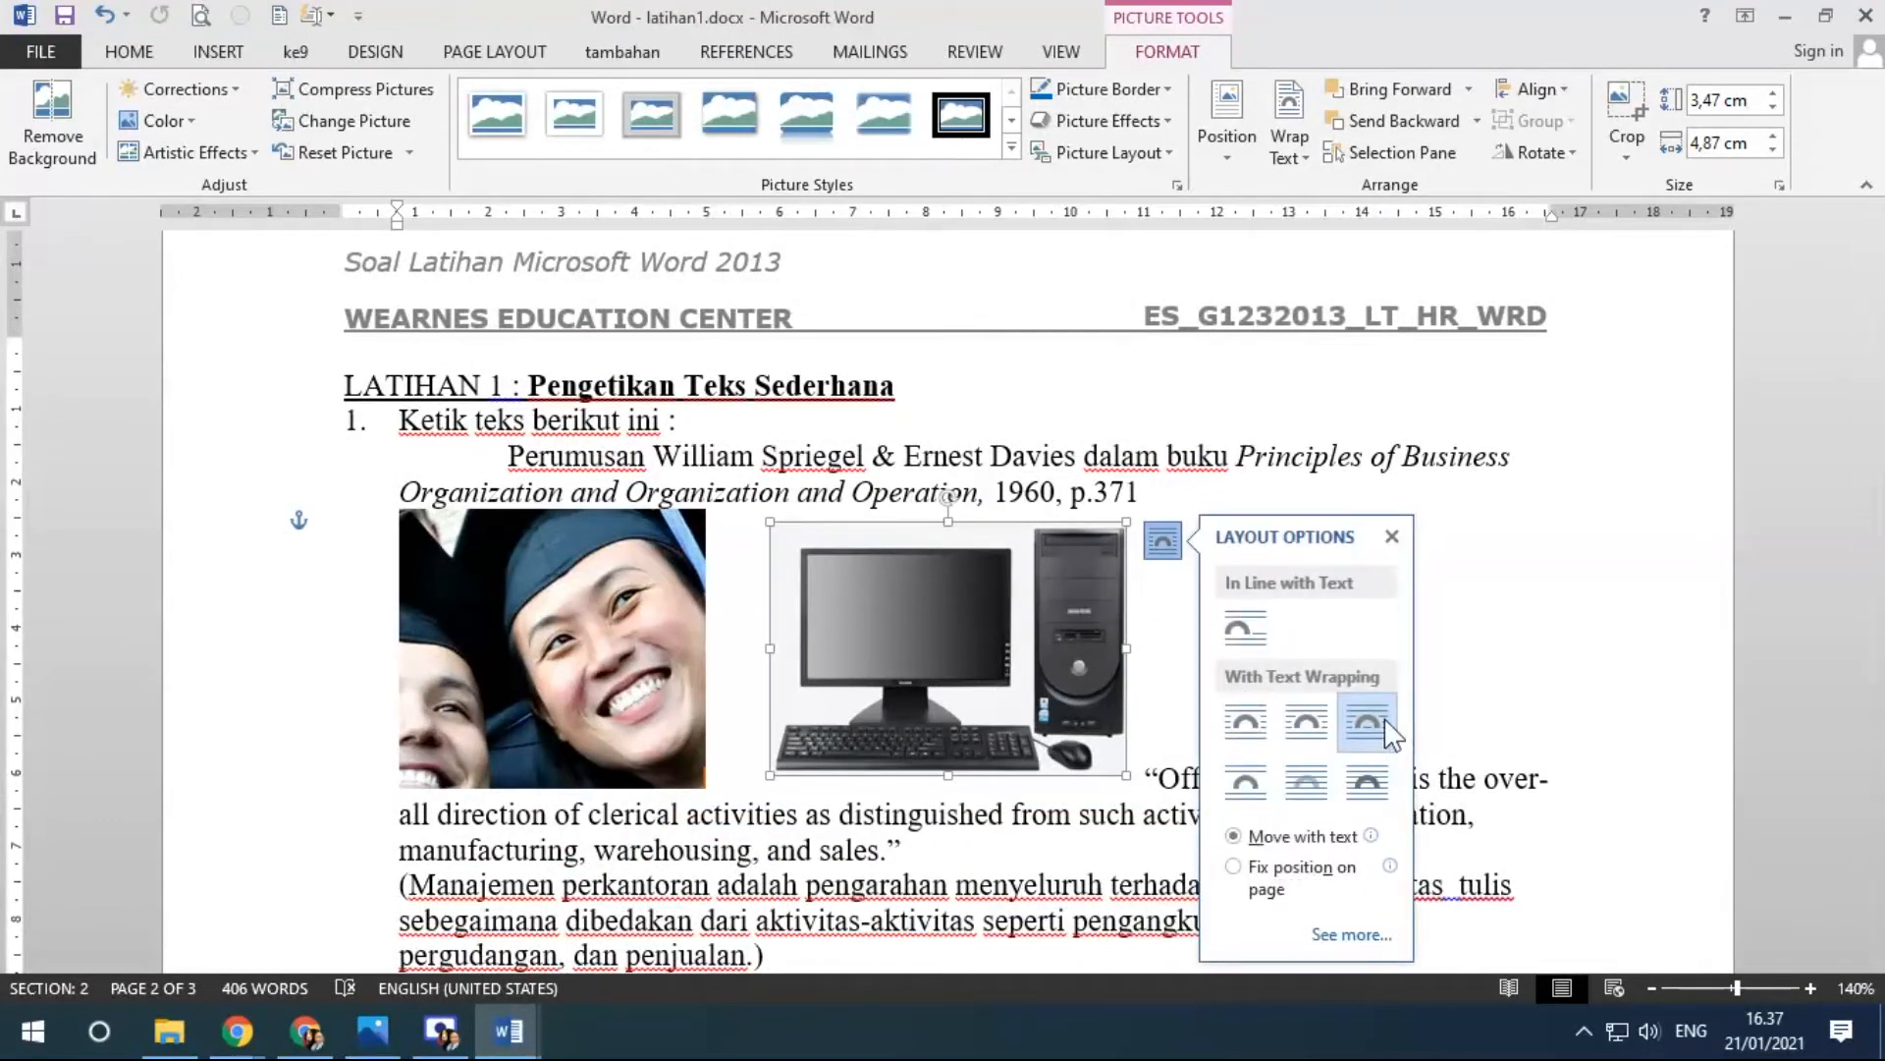
pyautogui.click(650, 614)
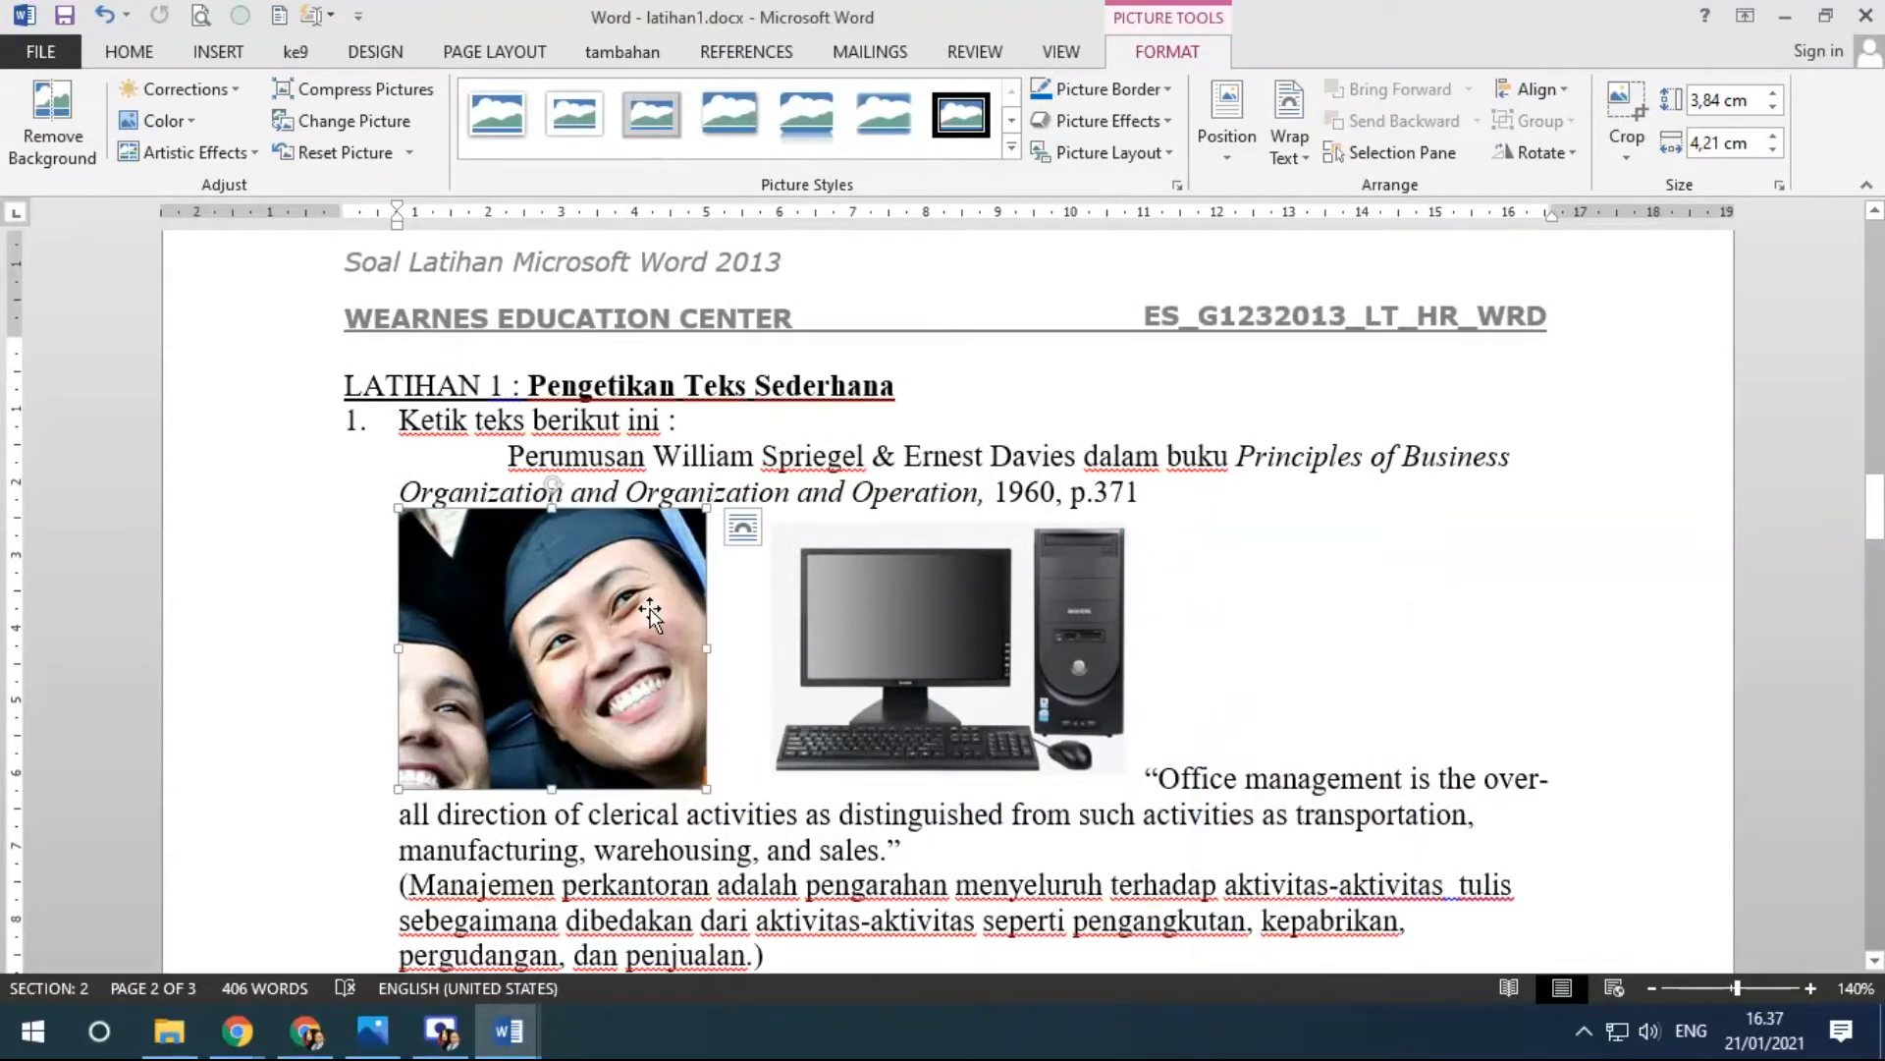
pyautogui.click(742, 526)
pyautogui.click(937, 697)
pyautogui.moveTo(589, 613); pyautogui.dragTo(743, 752)
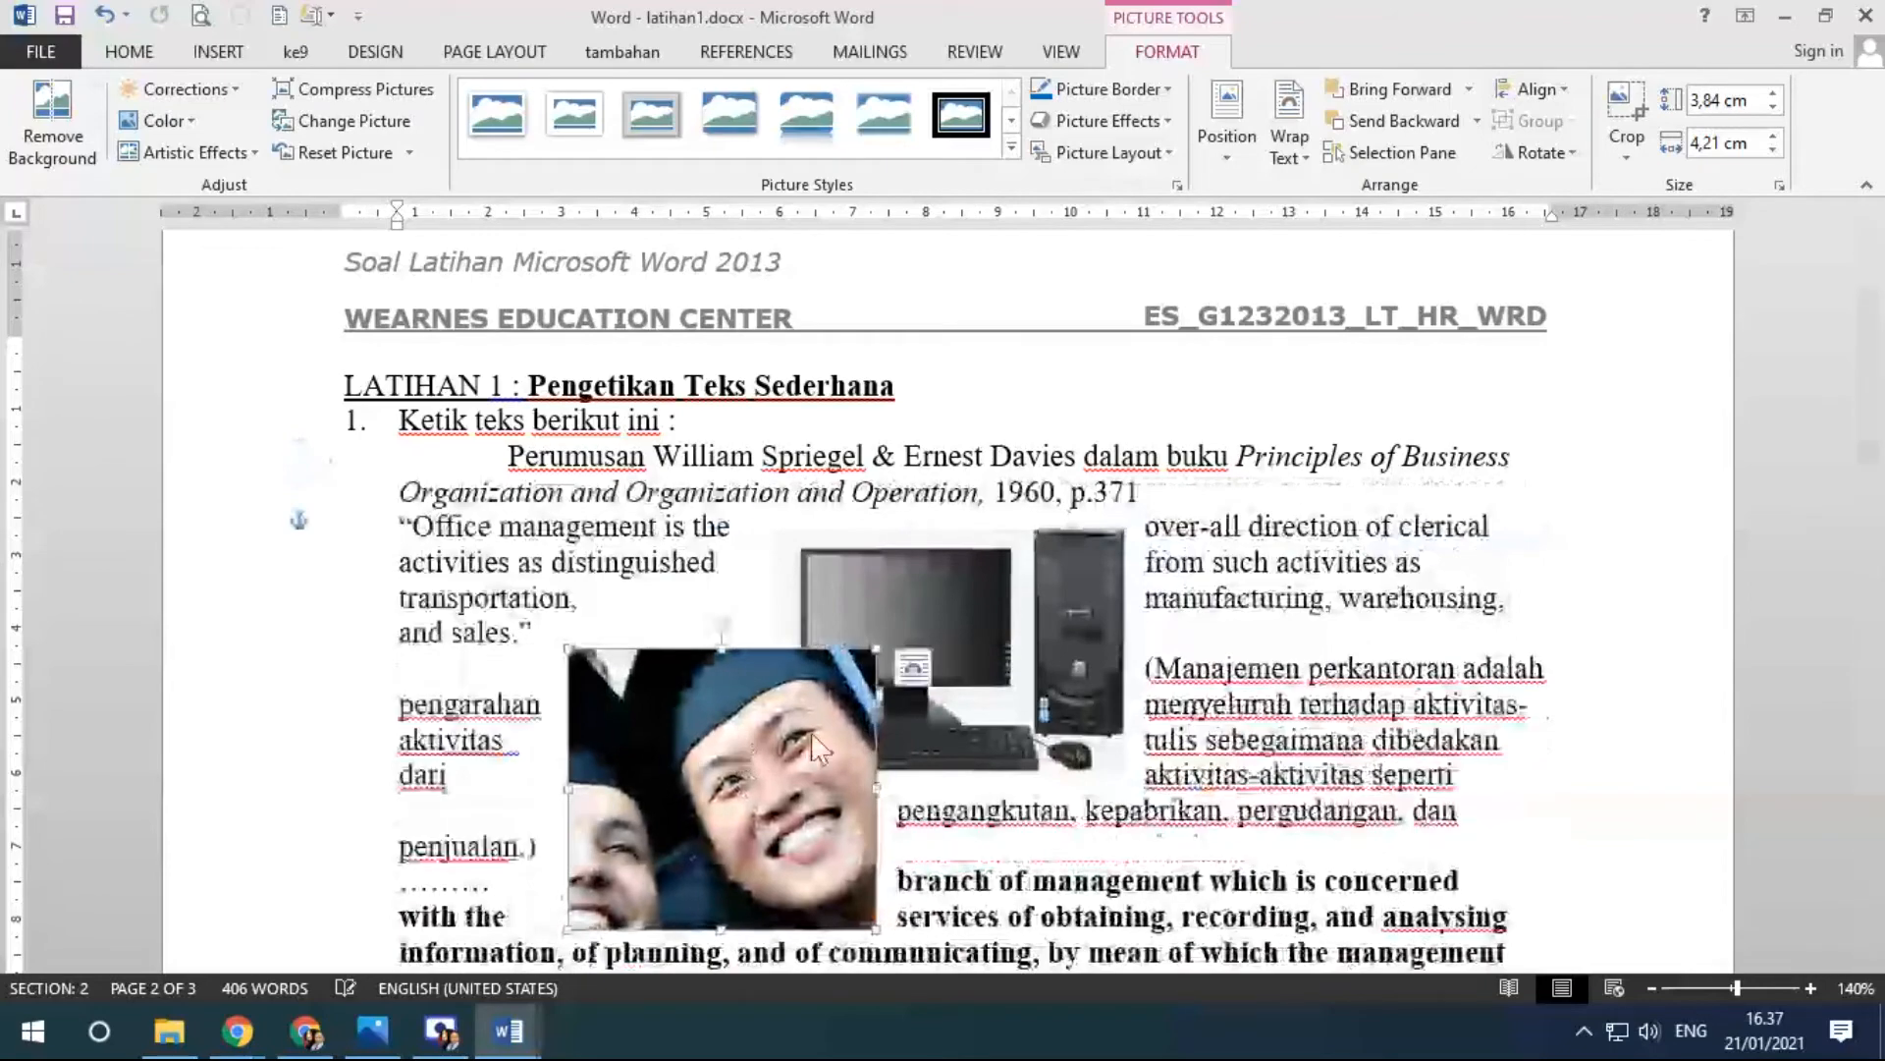
# Send the graduates picture backward behind the computer picture and bring it forward again.
pyautogui.scroll(-3, 776, 606)
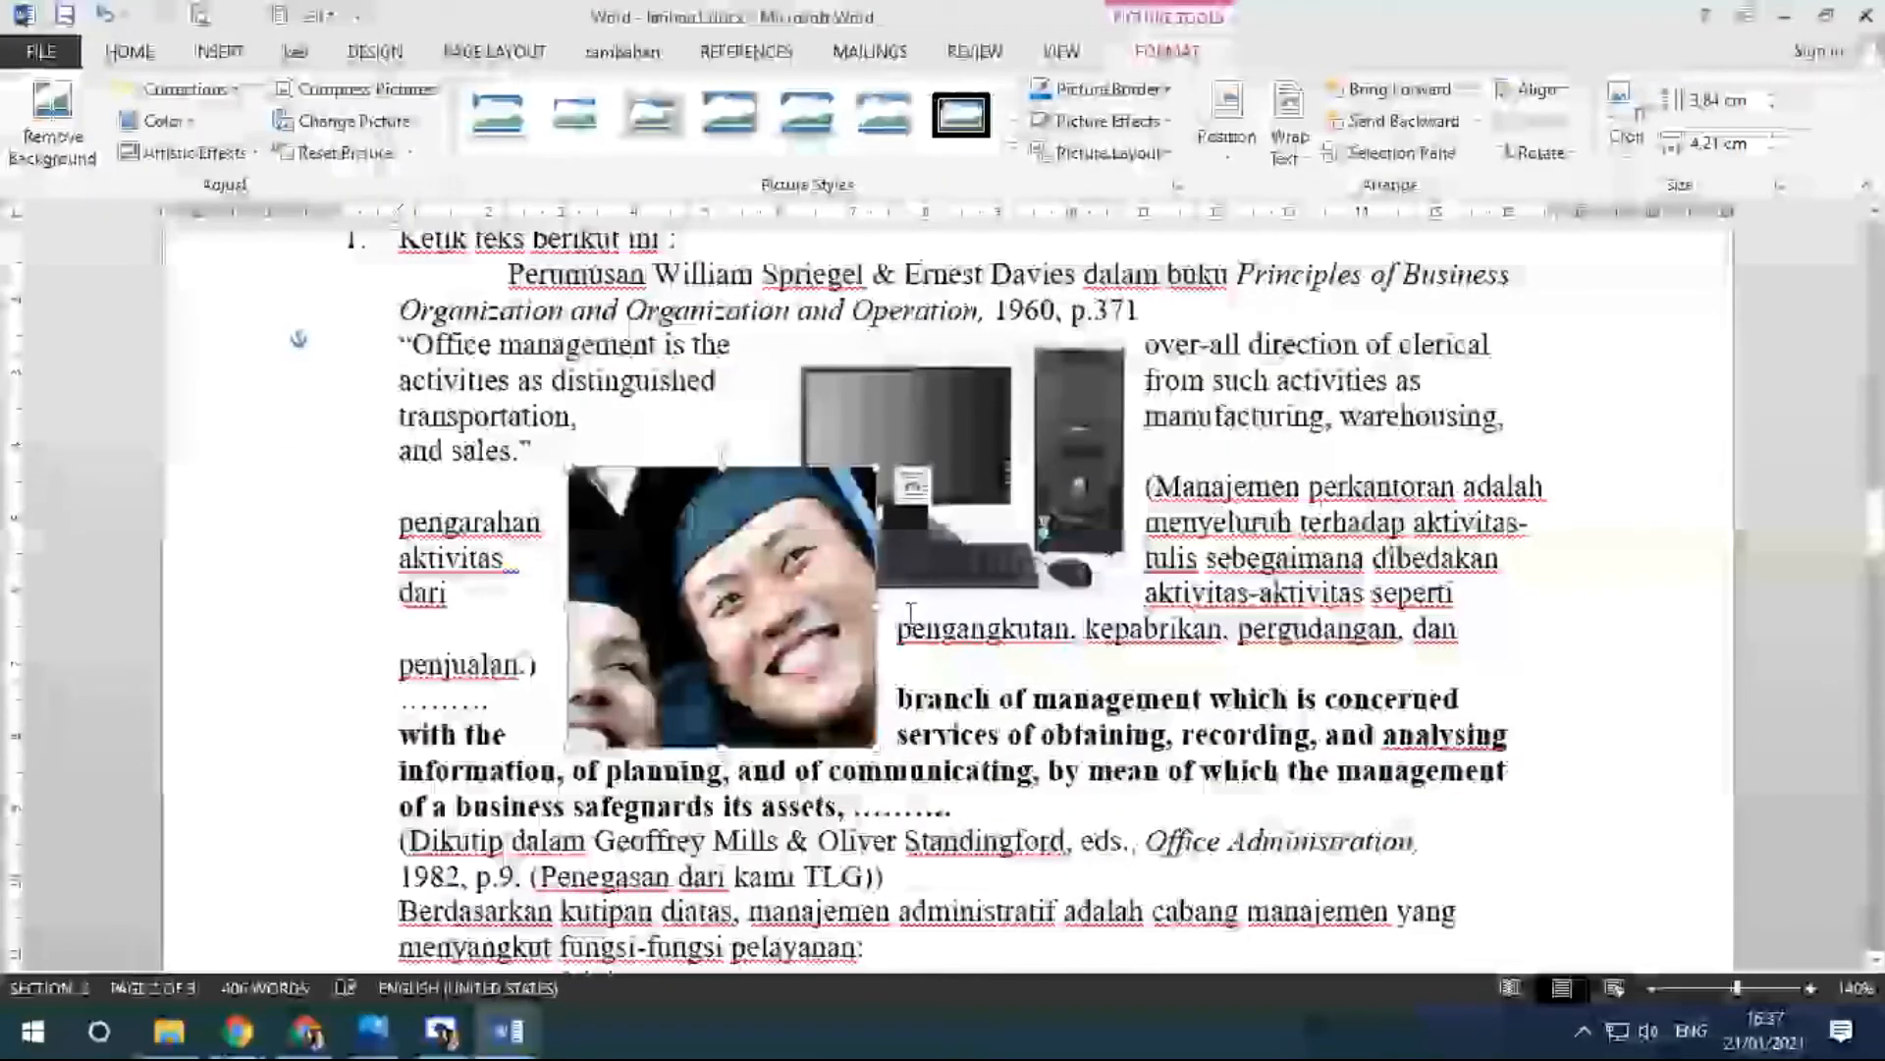
pyautogui.scroll(3, 1206, 574)
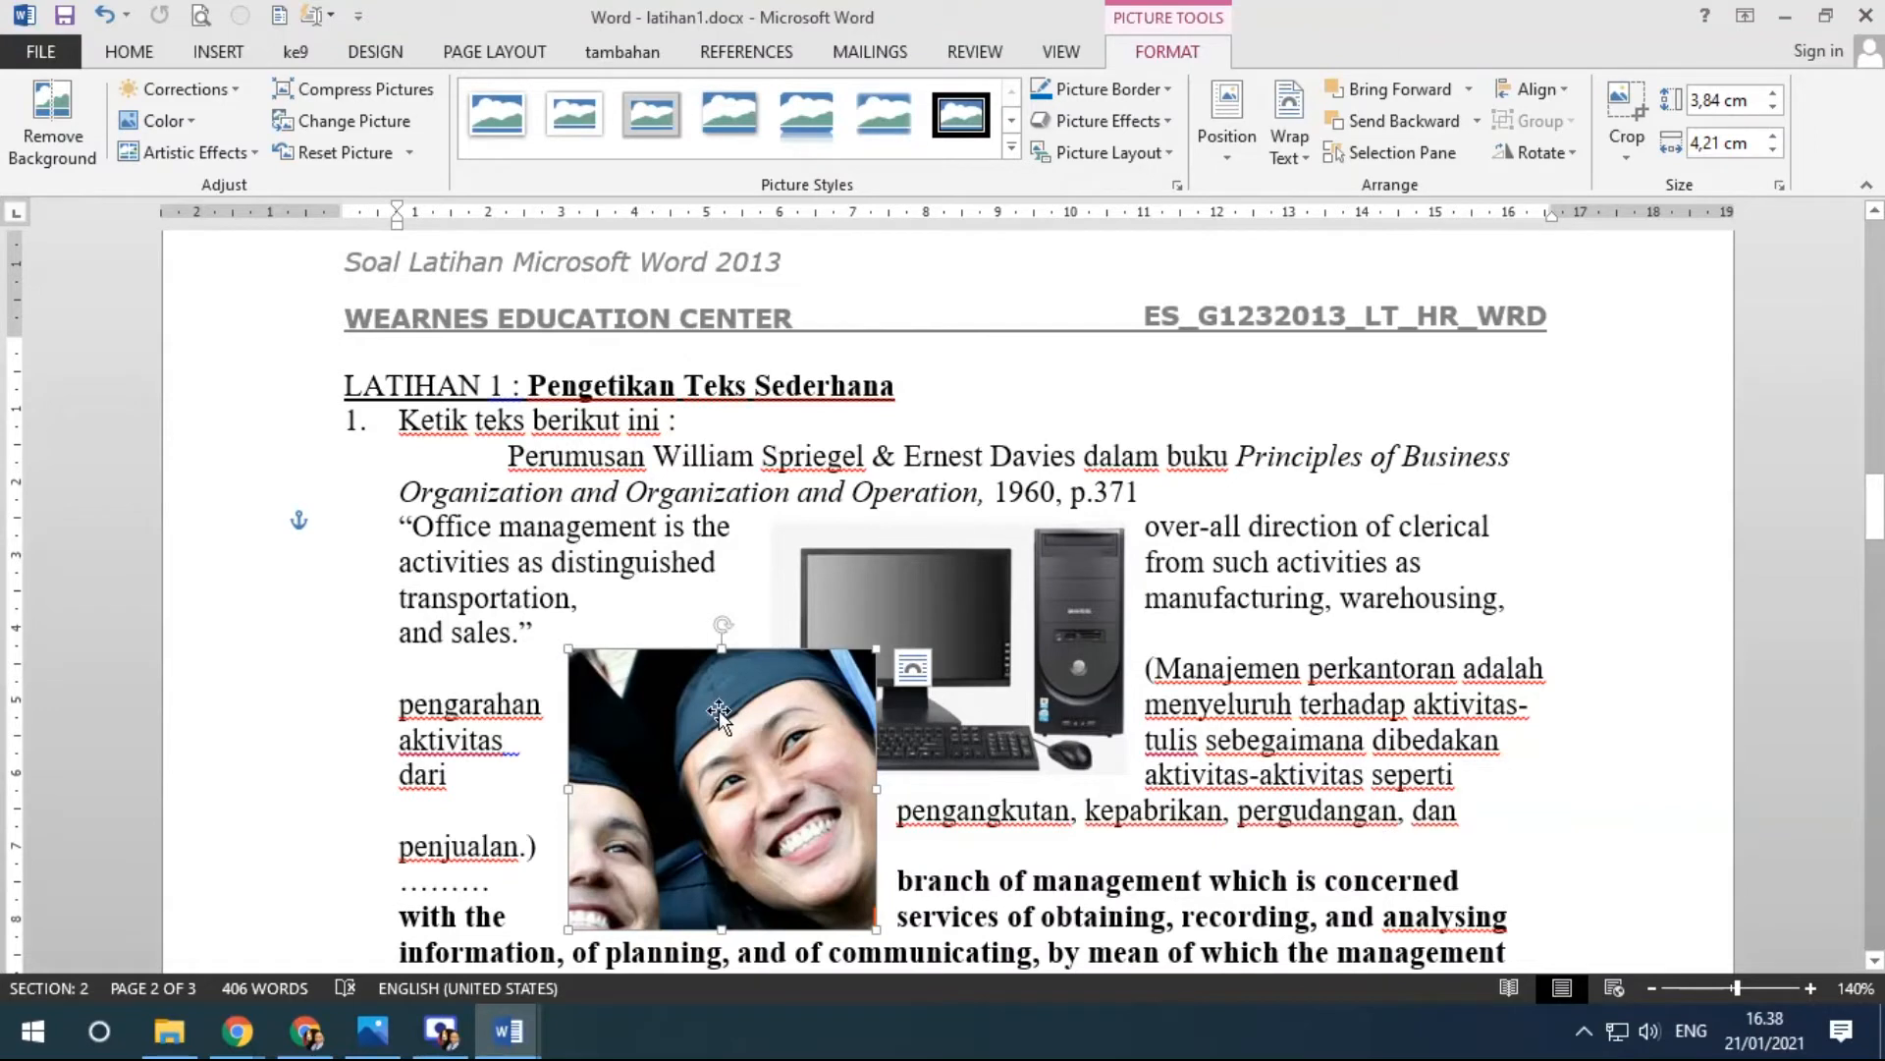
pyautogui.click(1394, 120)
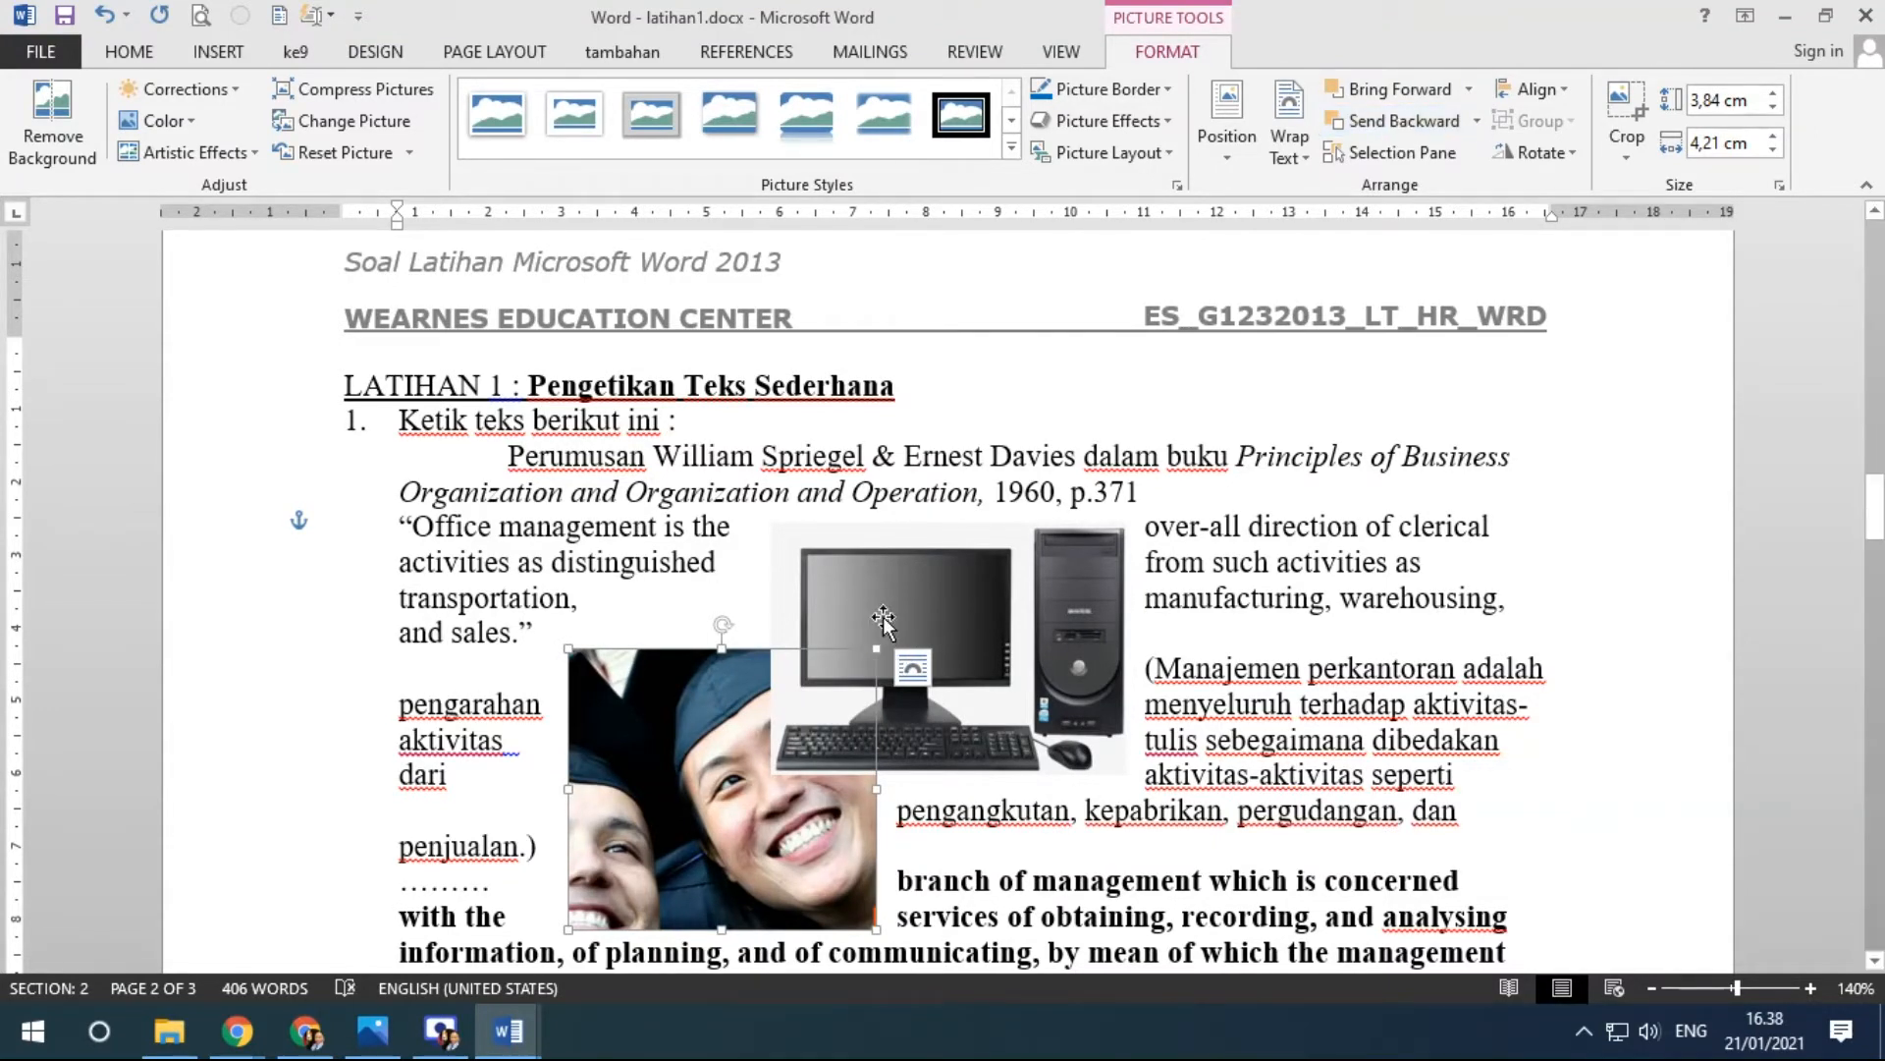
pyautogui.click(1379, 90)
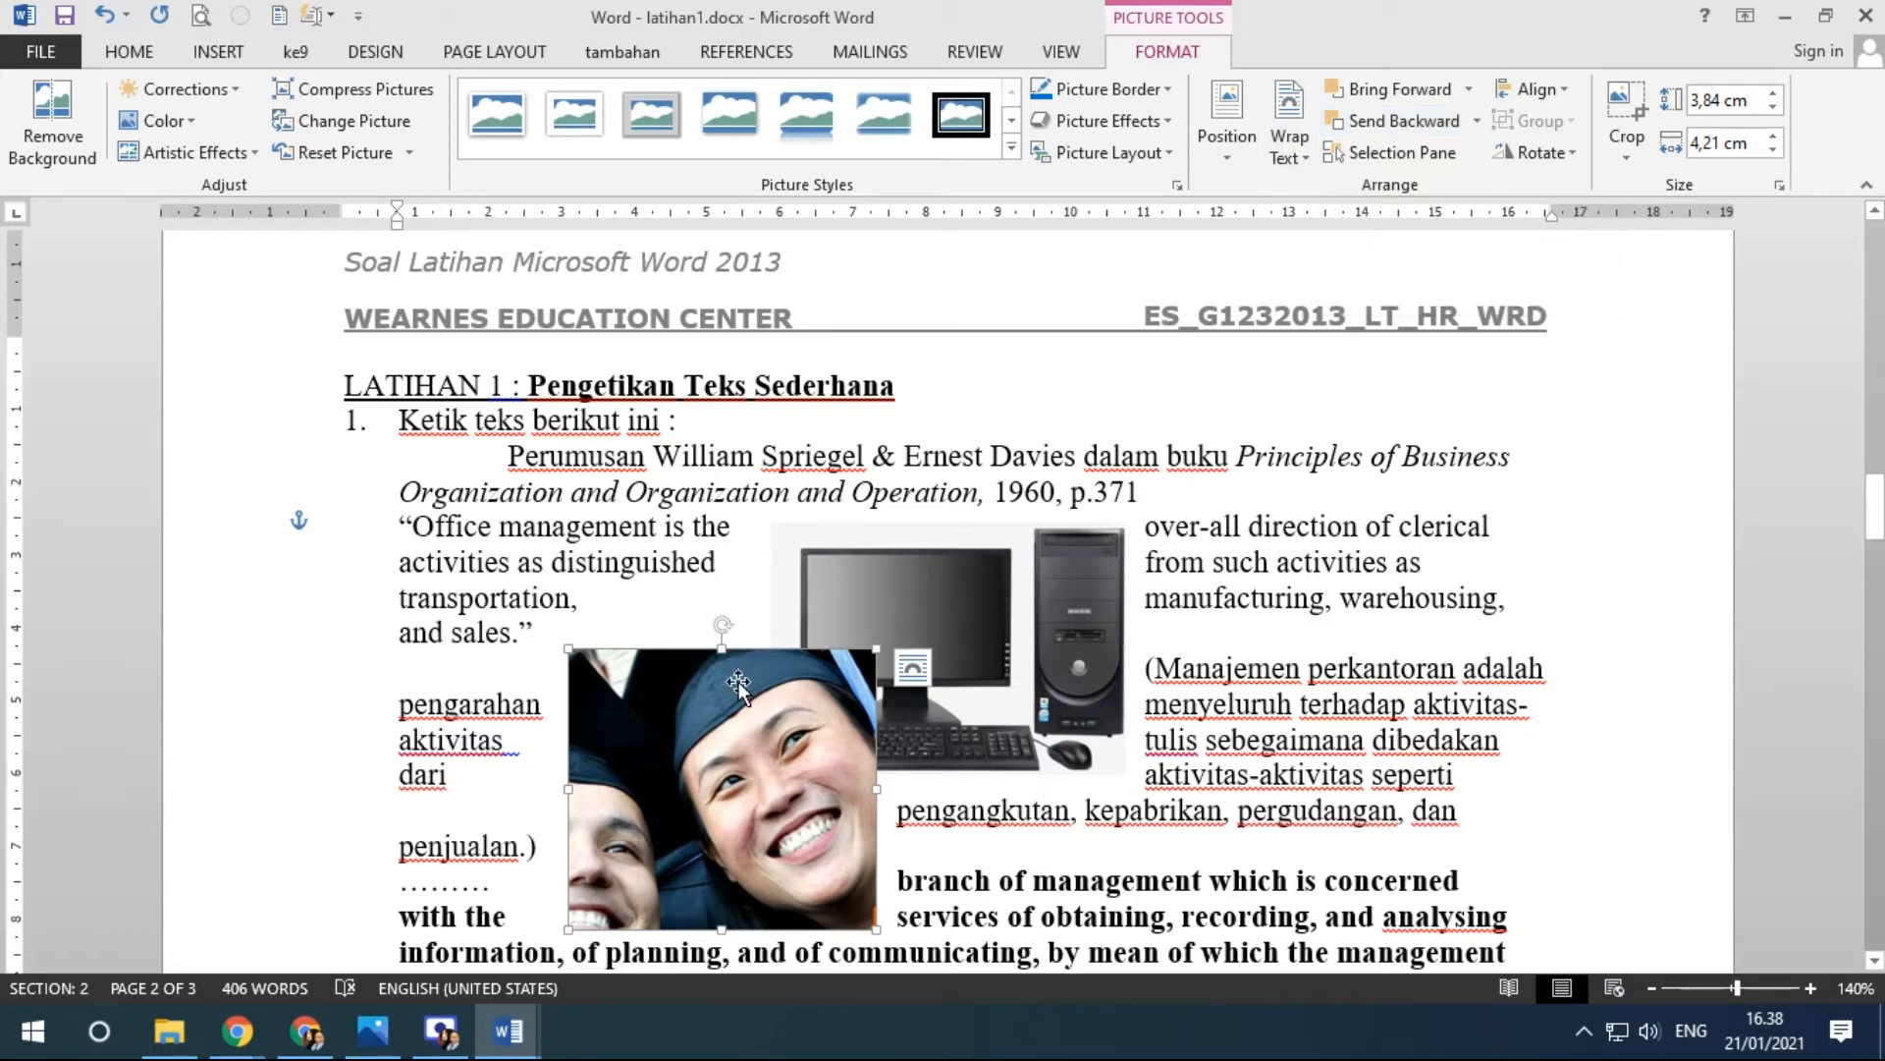
# Nudge the graduates picture slightly up and look over its Bring to Front and Send to Back choices.
pyautogui.moveTo(739, 681); pyautogui.dragTo(771, 636)
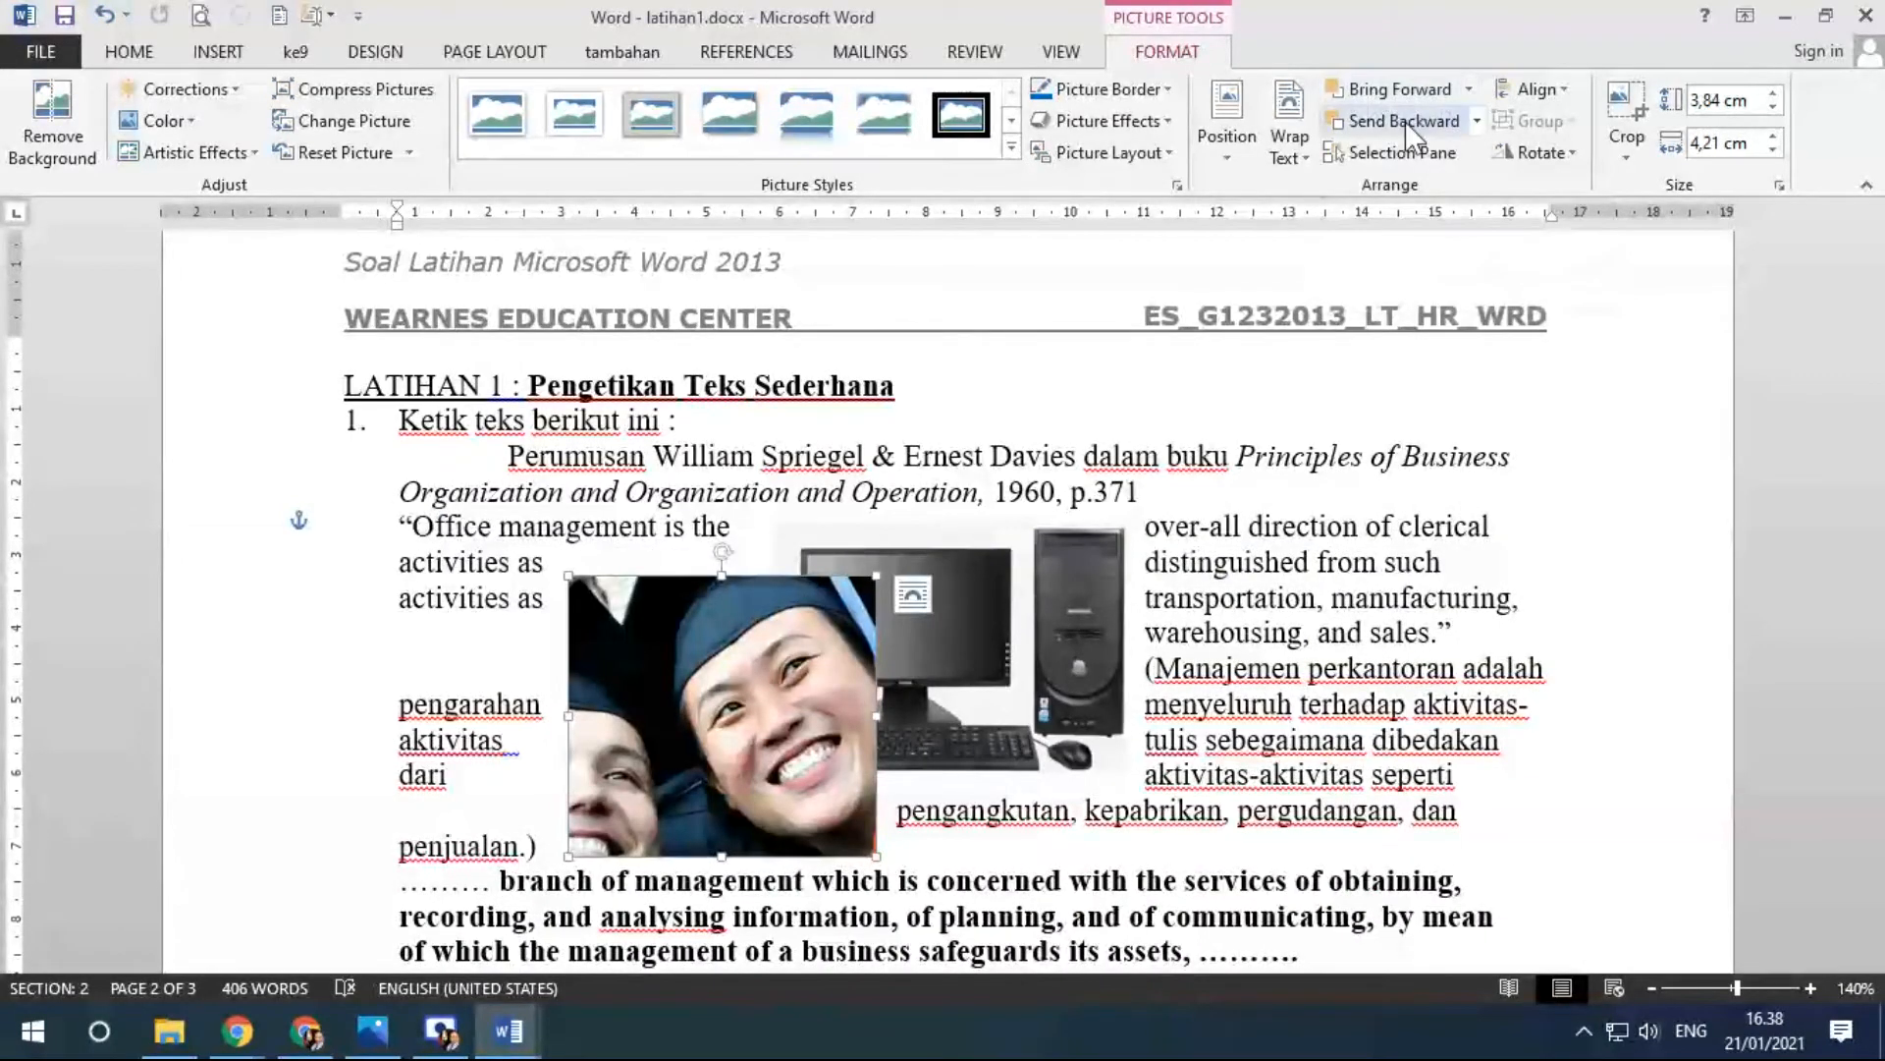
pyautogui.click(1477, 122)
pyautogui.click(1481, 124)
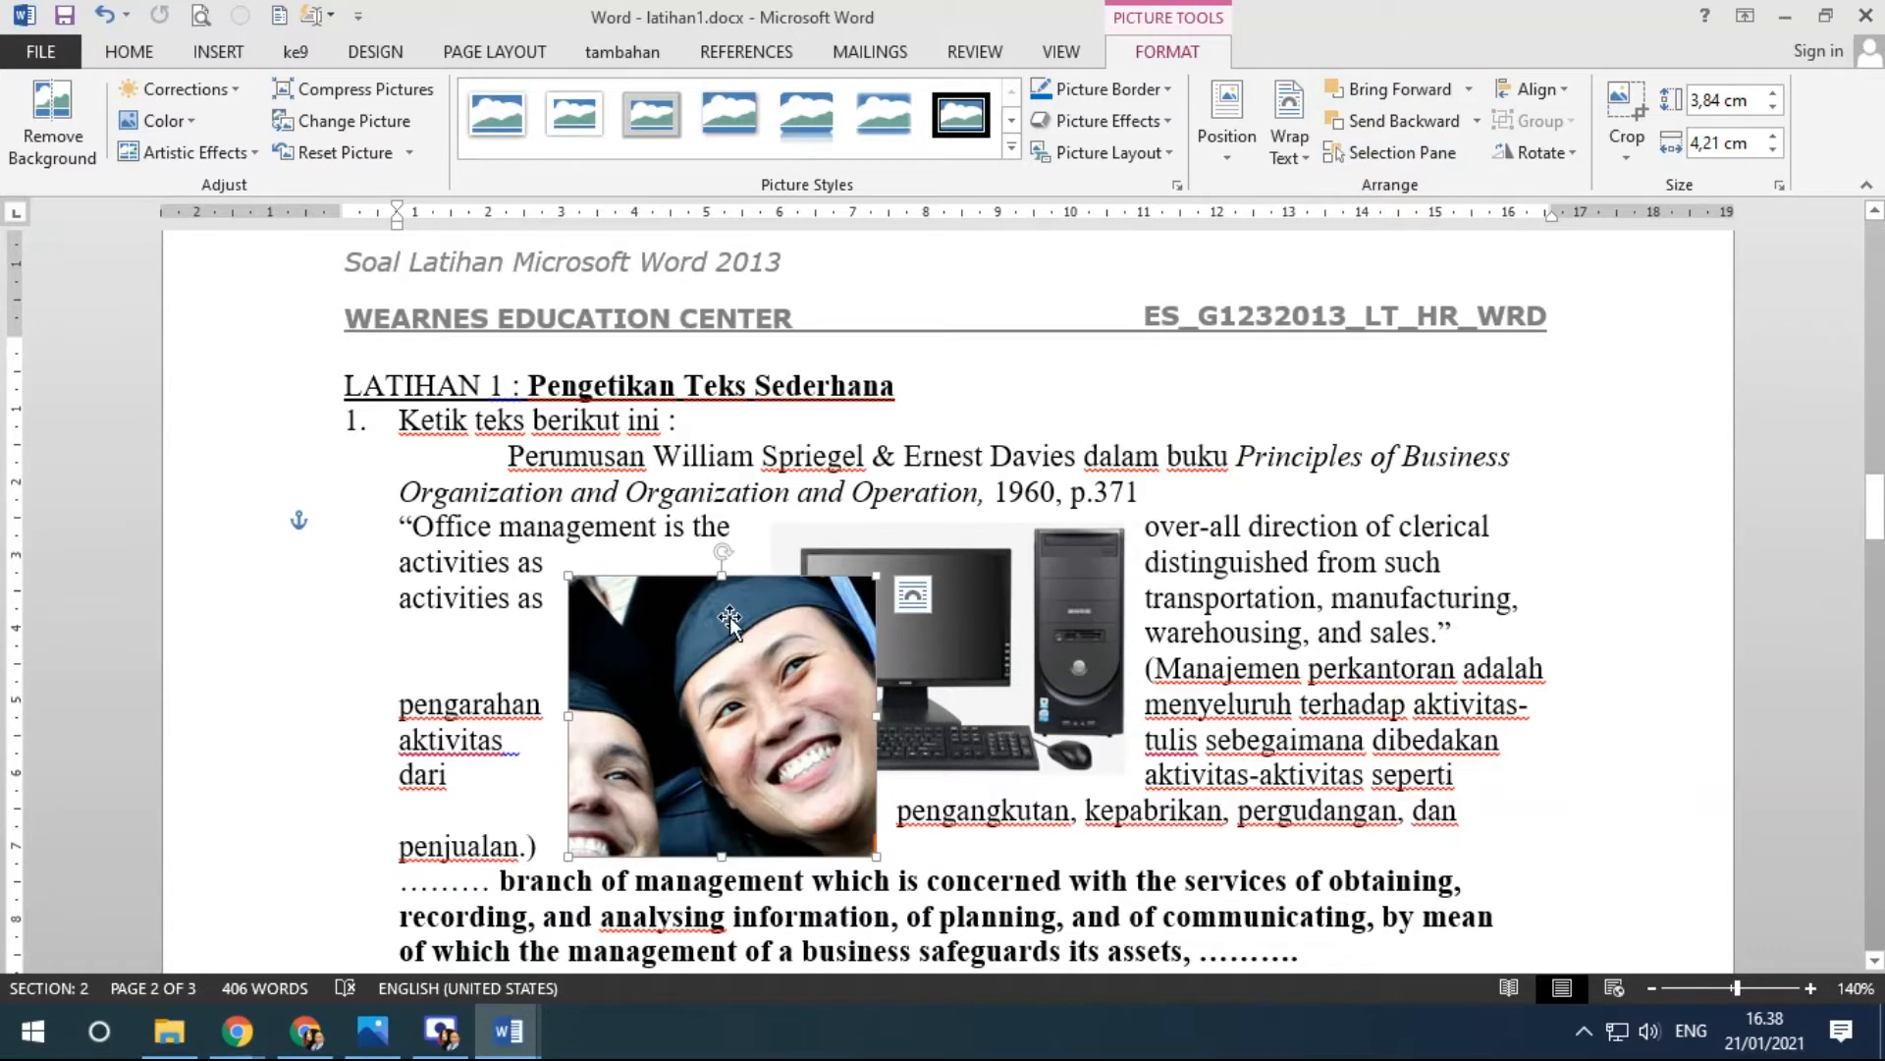
pyautogui.rightClick(776, 621)
pyautogui.moveTo(874, 396)
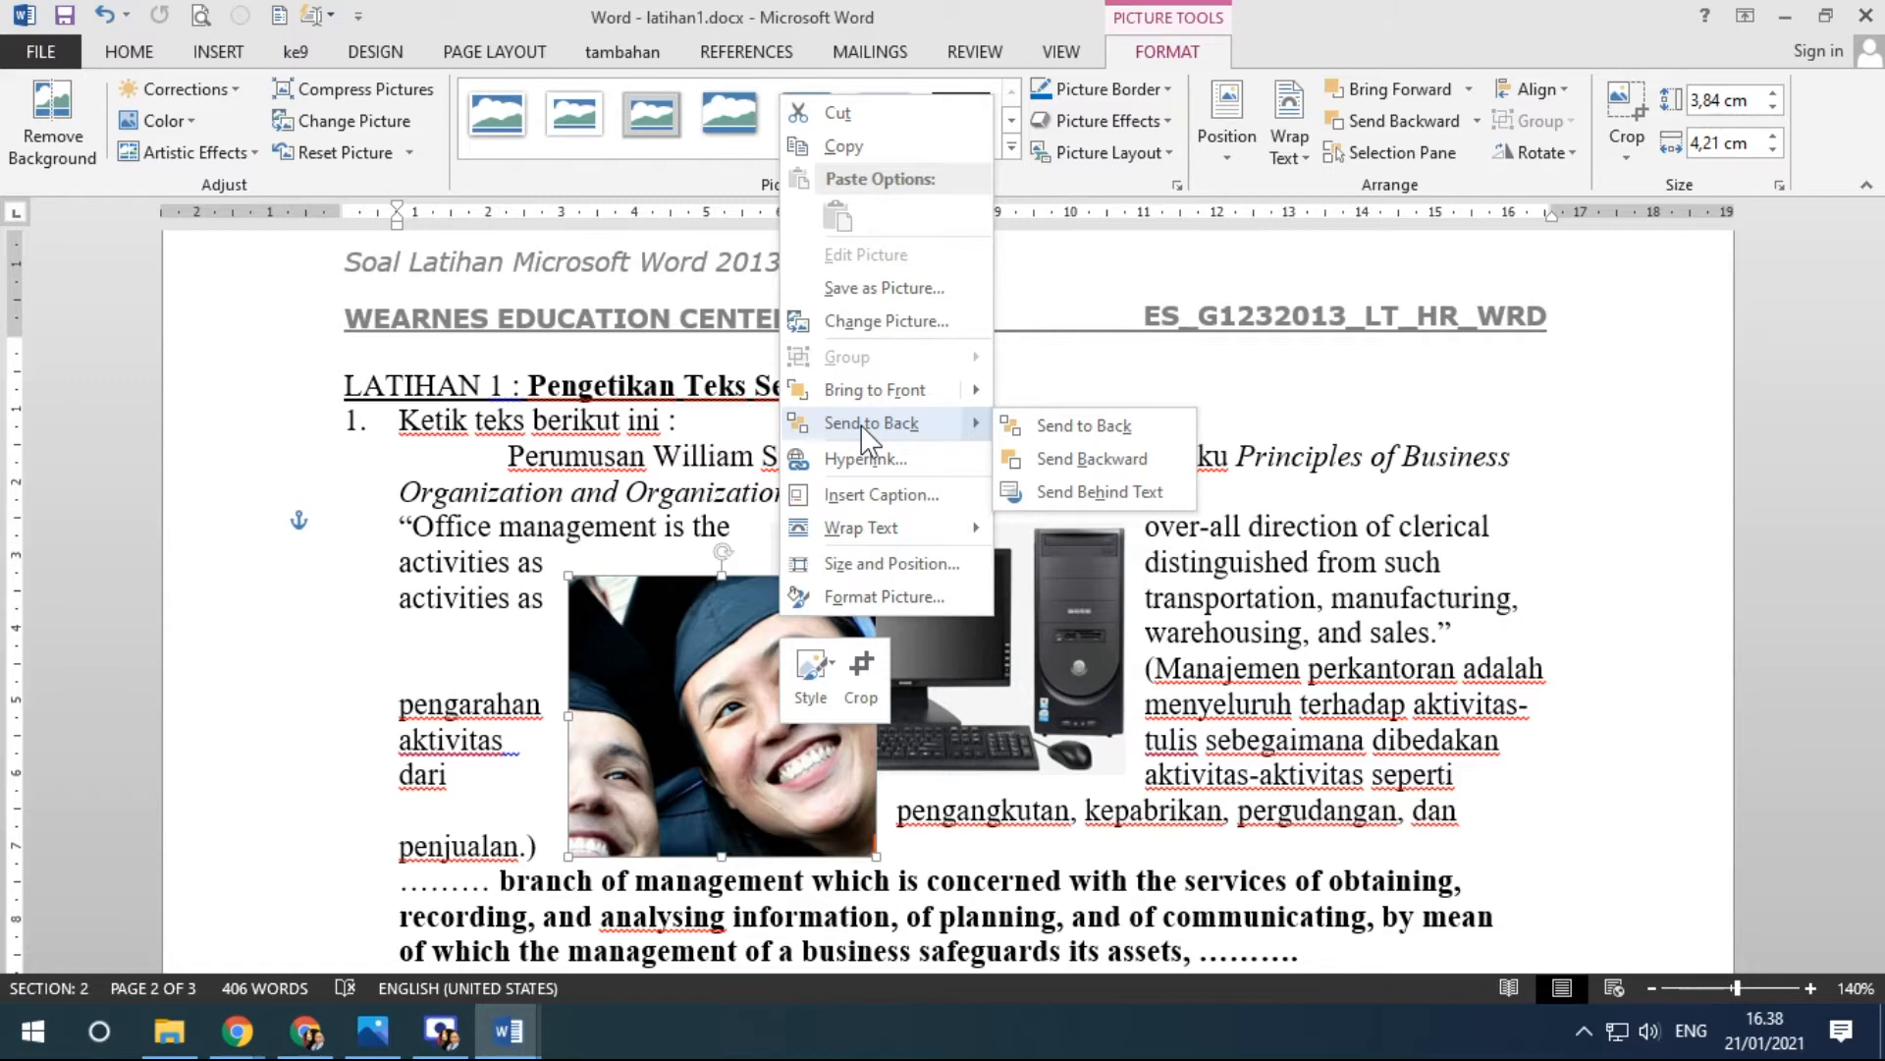
pyautogui.click(747, 609)
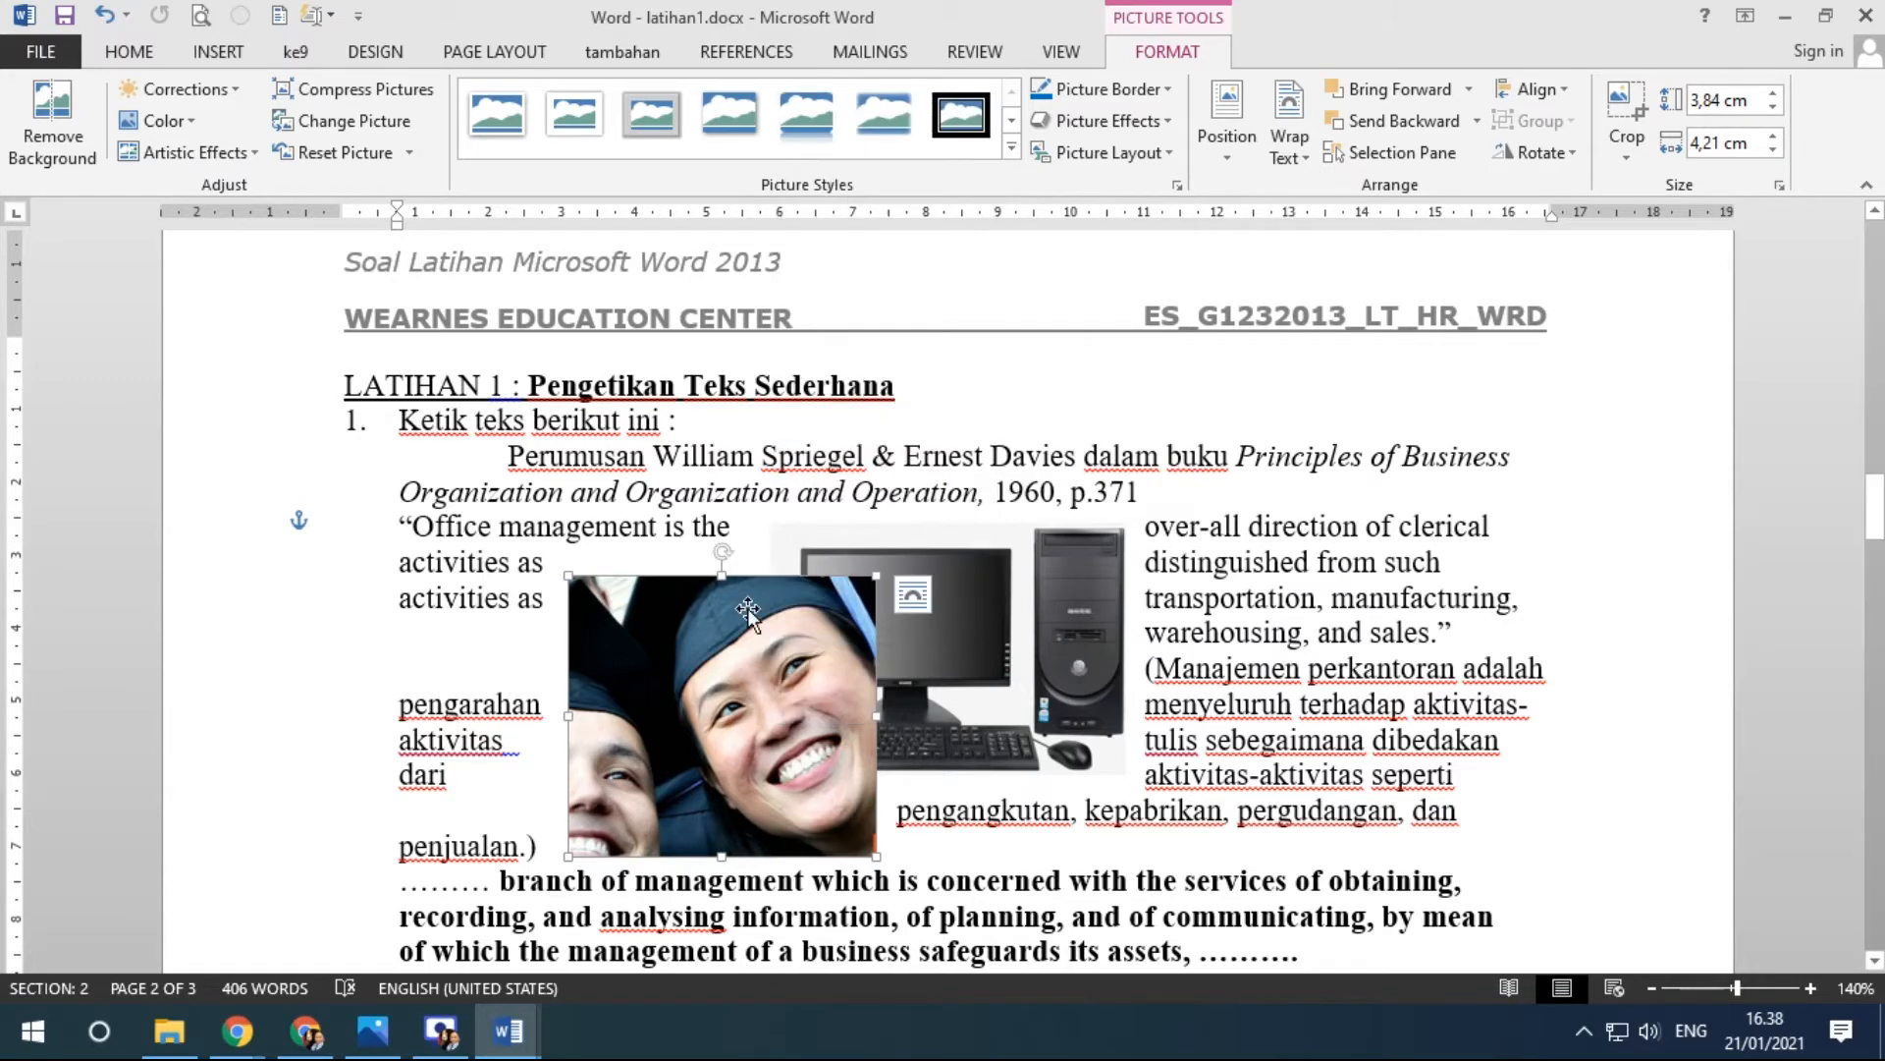
# Move the graduates picture to the left side of the "Office management" paragraph and the computer picture to its right side.
pyautogui.moveTo(746, 611); pyautogui.dragTo(590, 559)
pyautogui.click(1133, 637)
pyautogui.moveTo(1133, 638); pyautogui.dragTo(1309, 653)
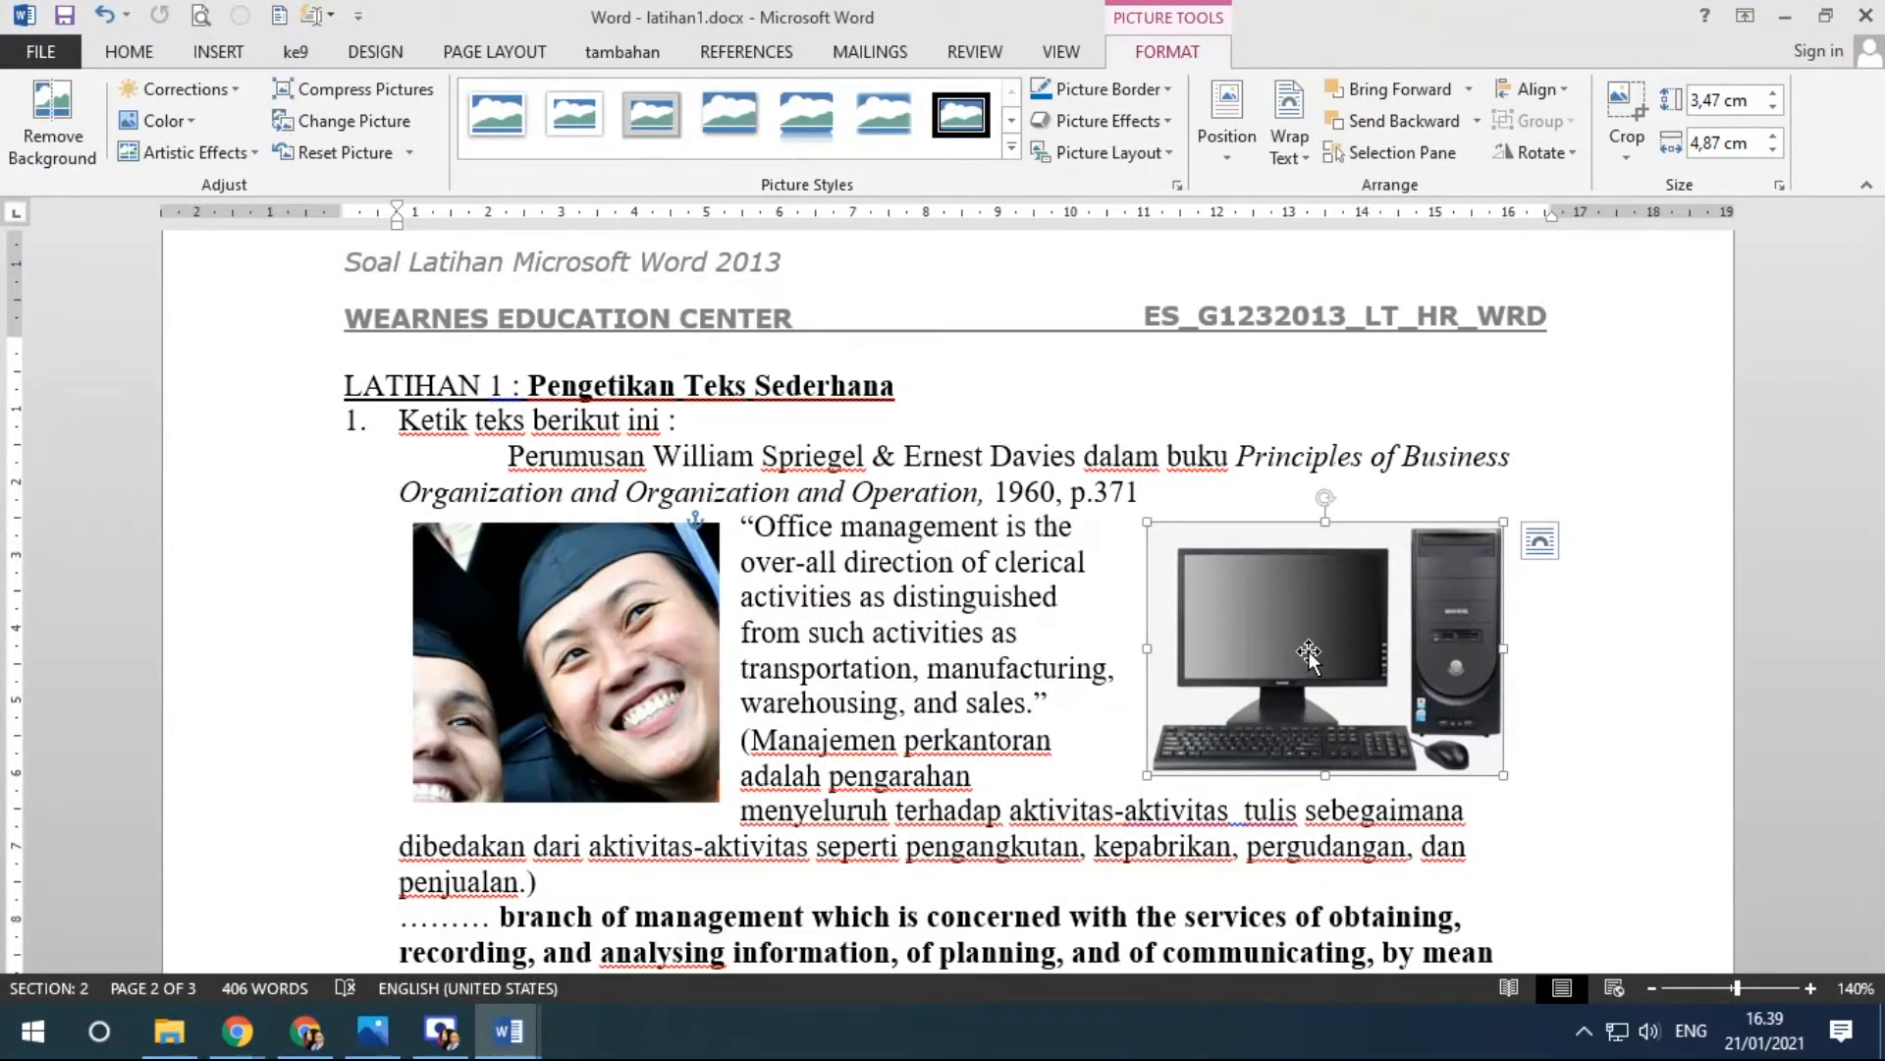
# Move the computer picture to overlap the graduates picture's lower-right corner and look over its Bring to Front choices.
pyautogui.moveTo(1310, 651); pyautogui.dragTo(736, 736)
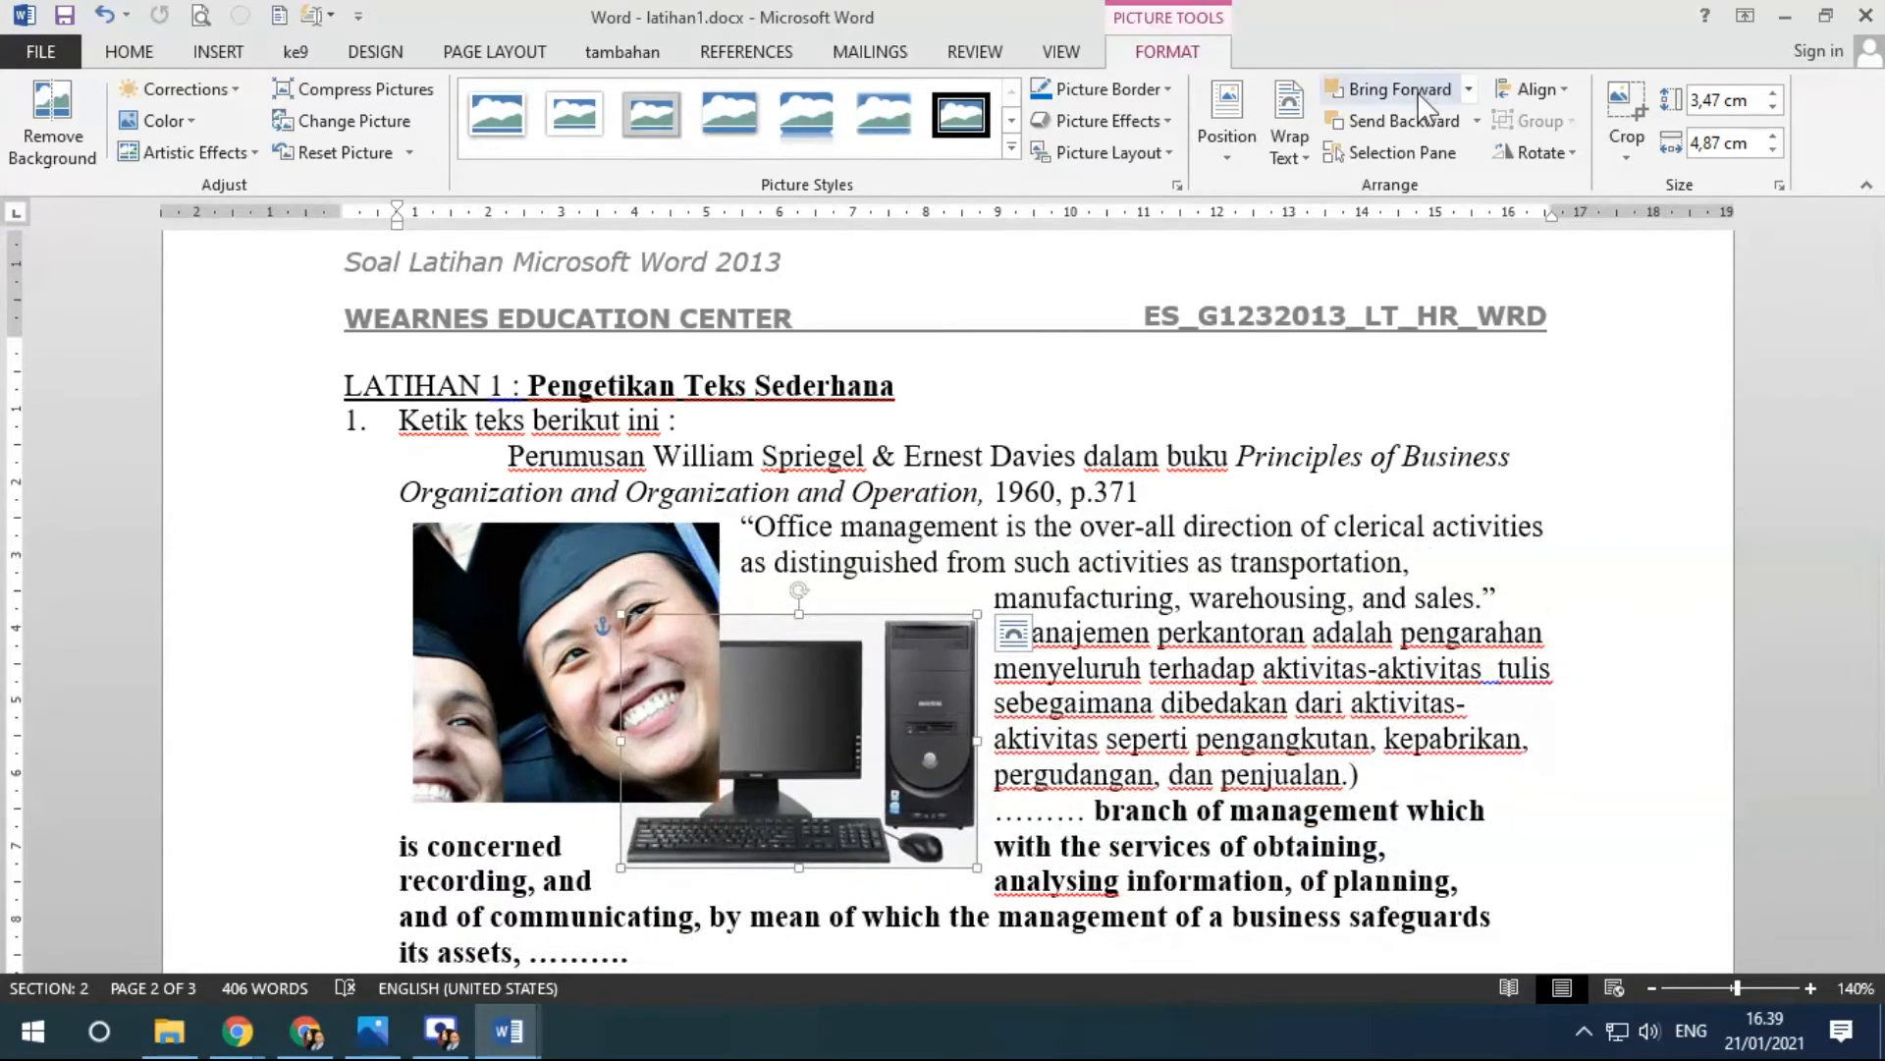
pyautogui.rightClick(845, 682)
pyautogui.moveTo(979, 474)
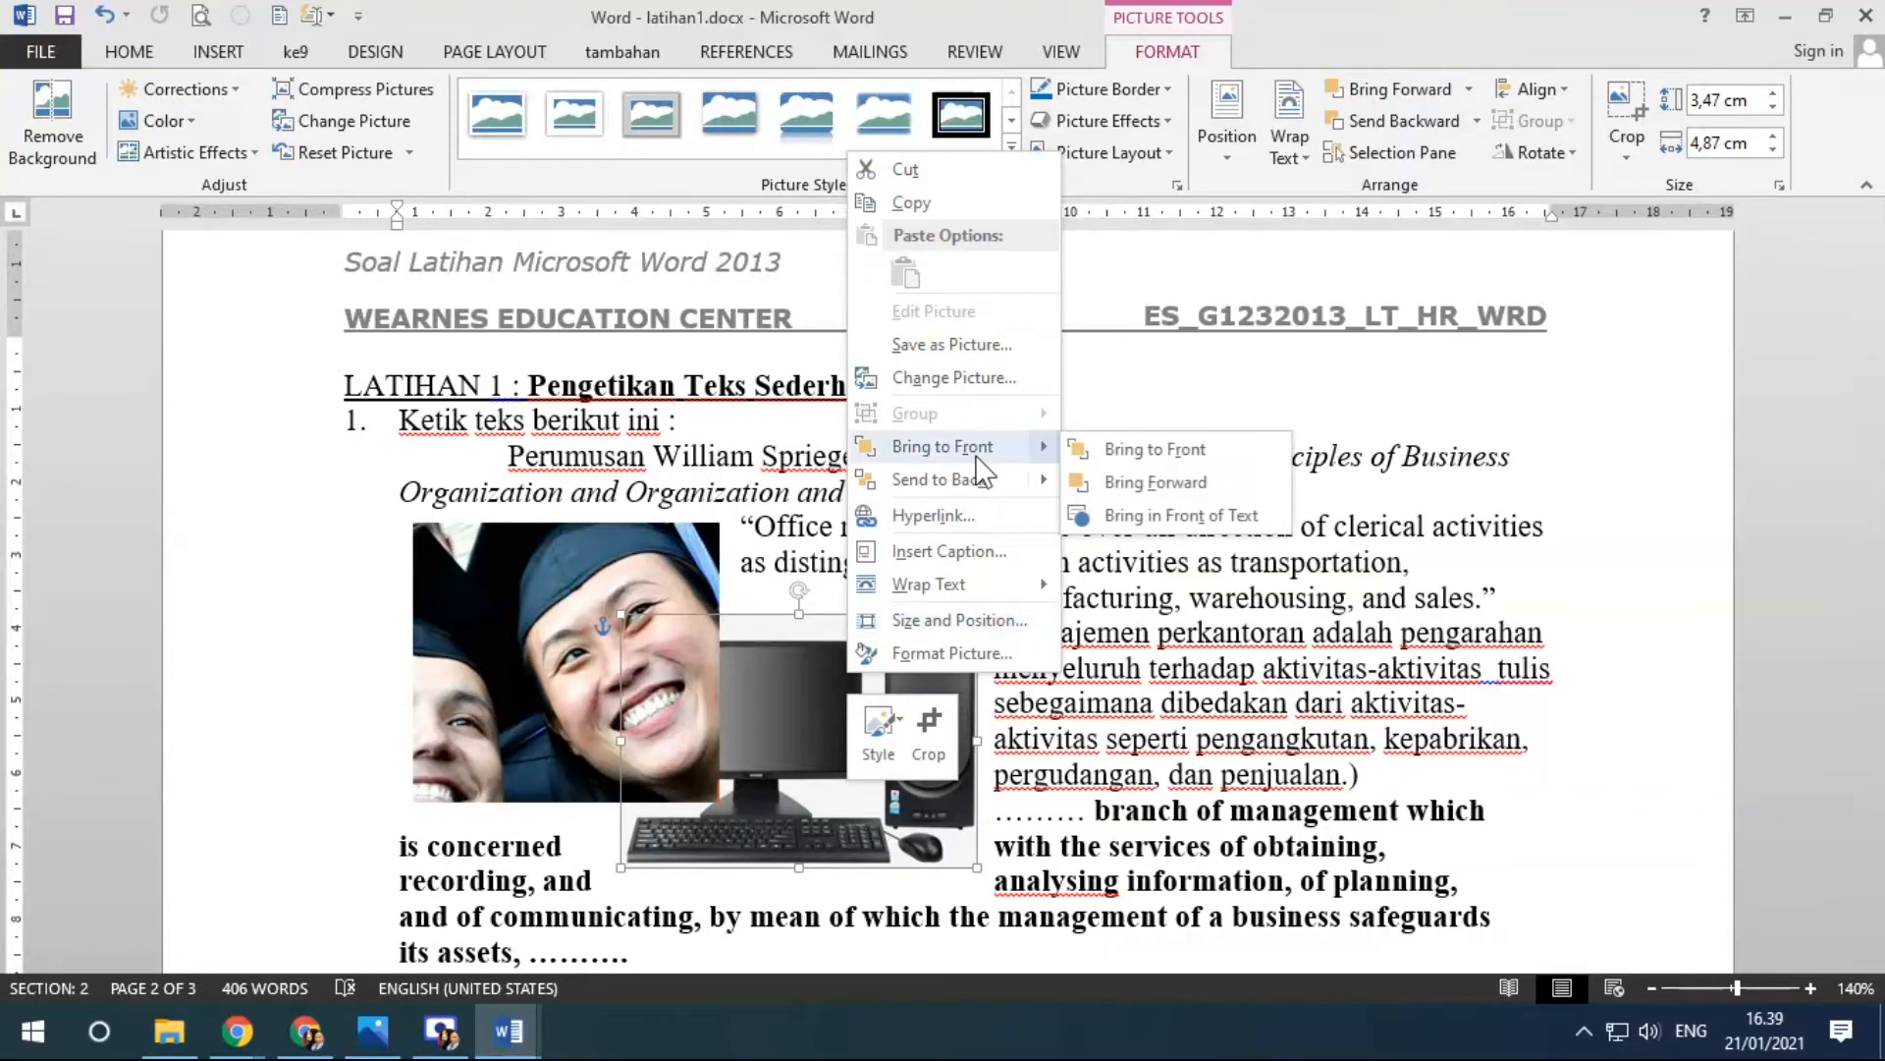
pyautogui.click(1696, 542)
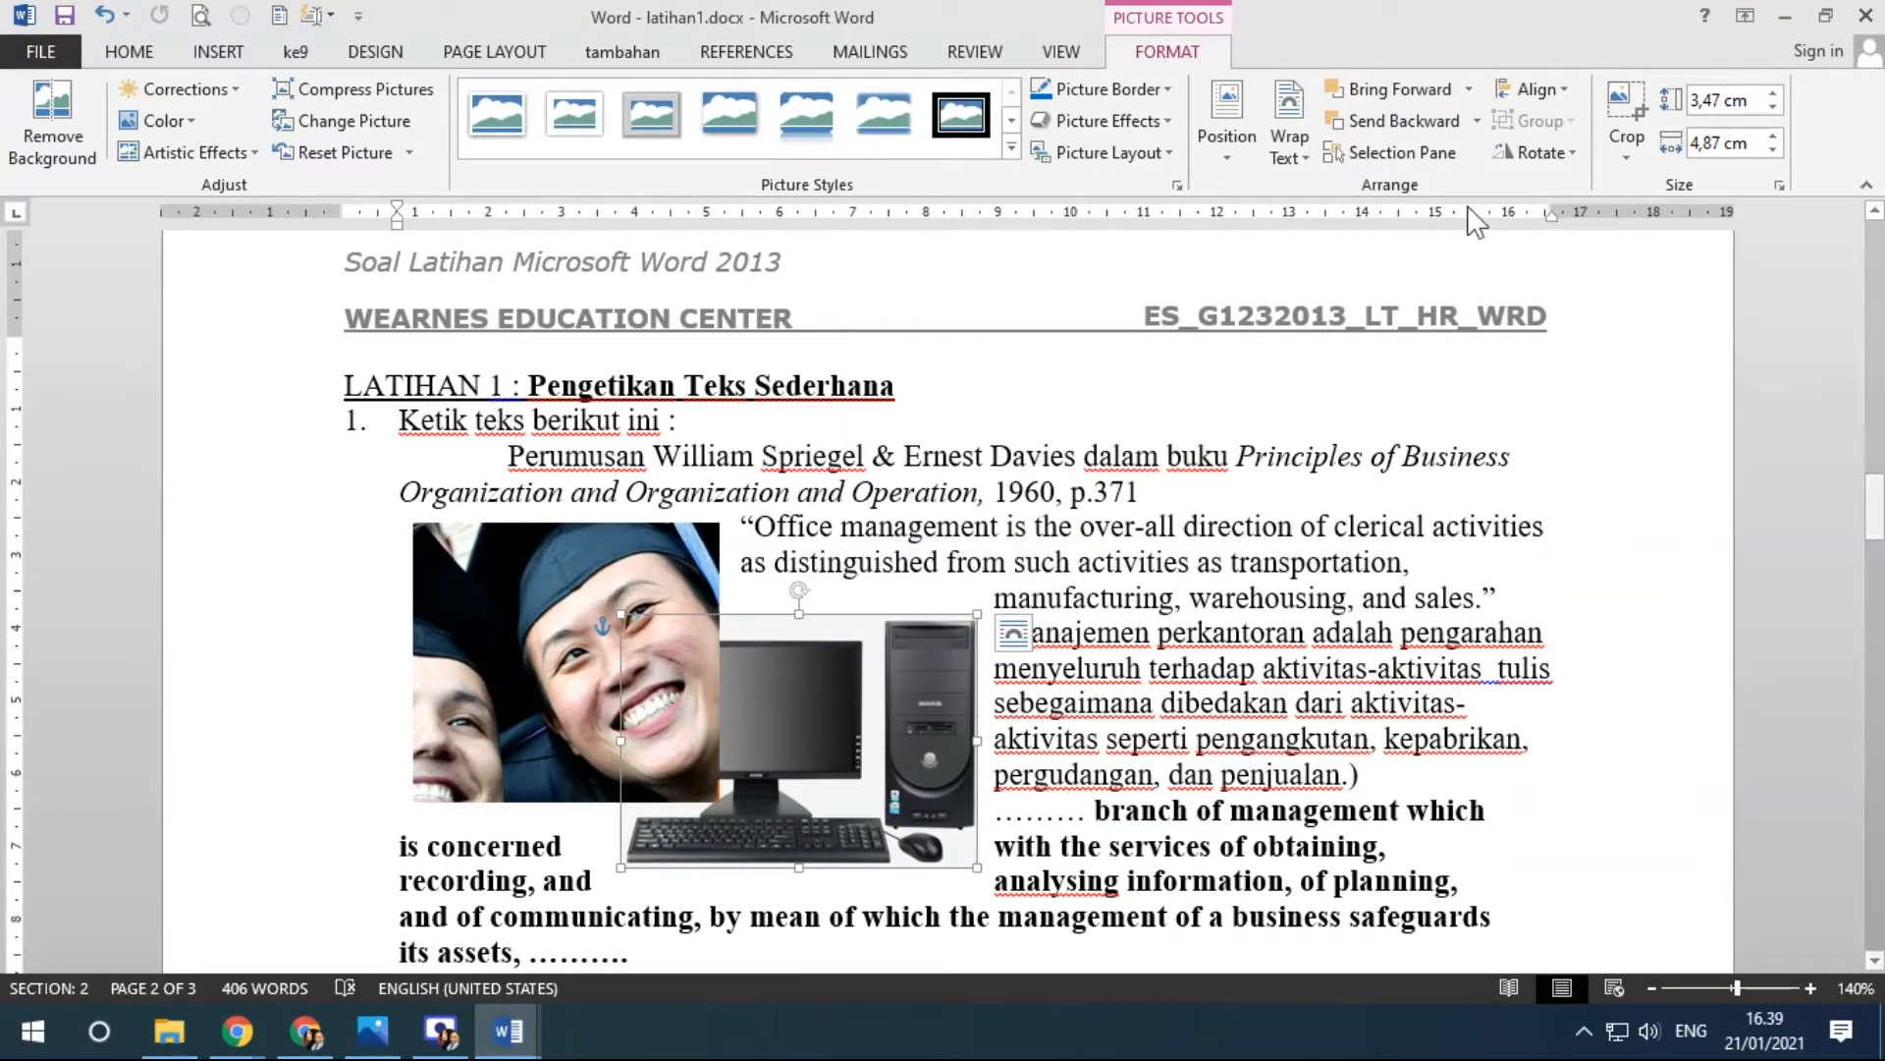
# Show the Selection pane, select Picture 1 and Picture 2 in turn, and hide and redisplay Picture 2.
pyautogui.click(1420, 151)
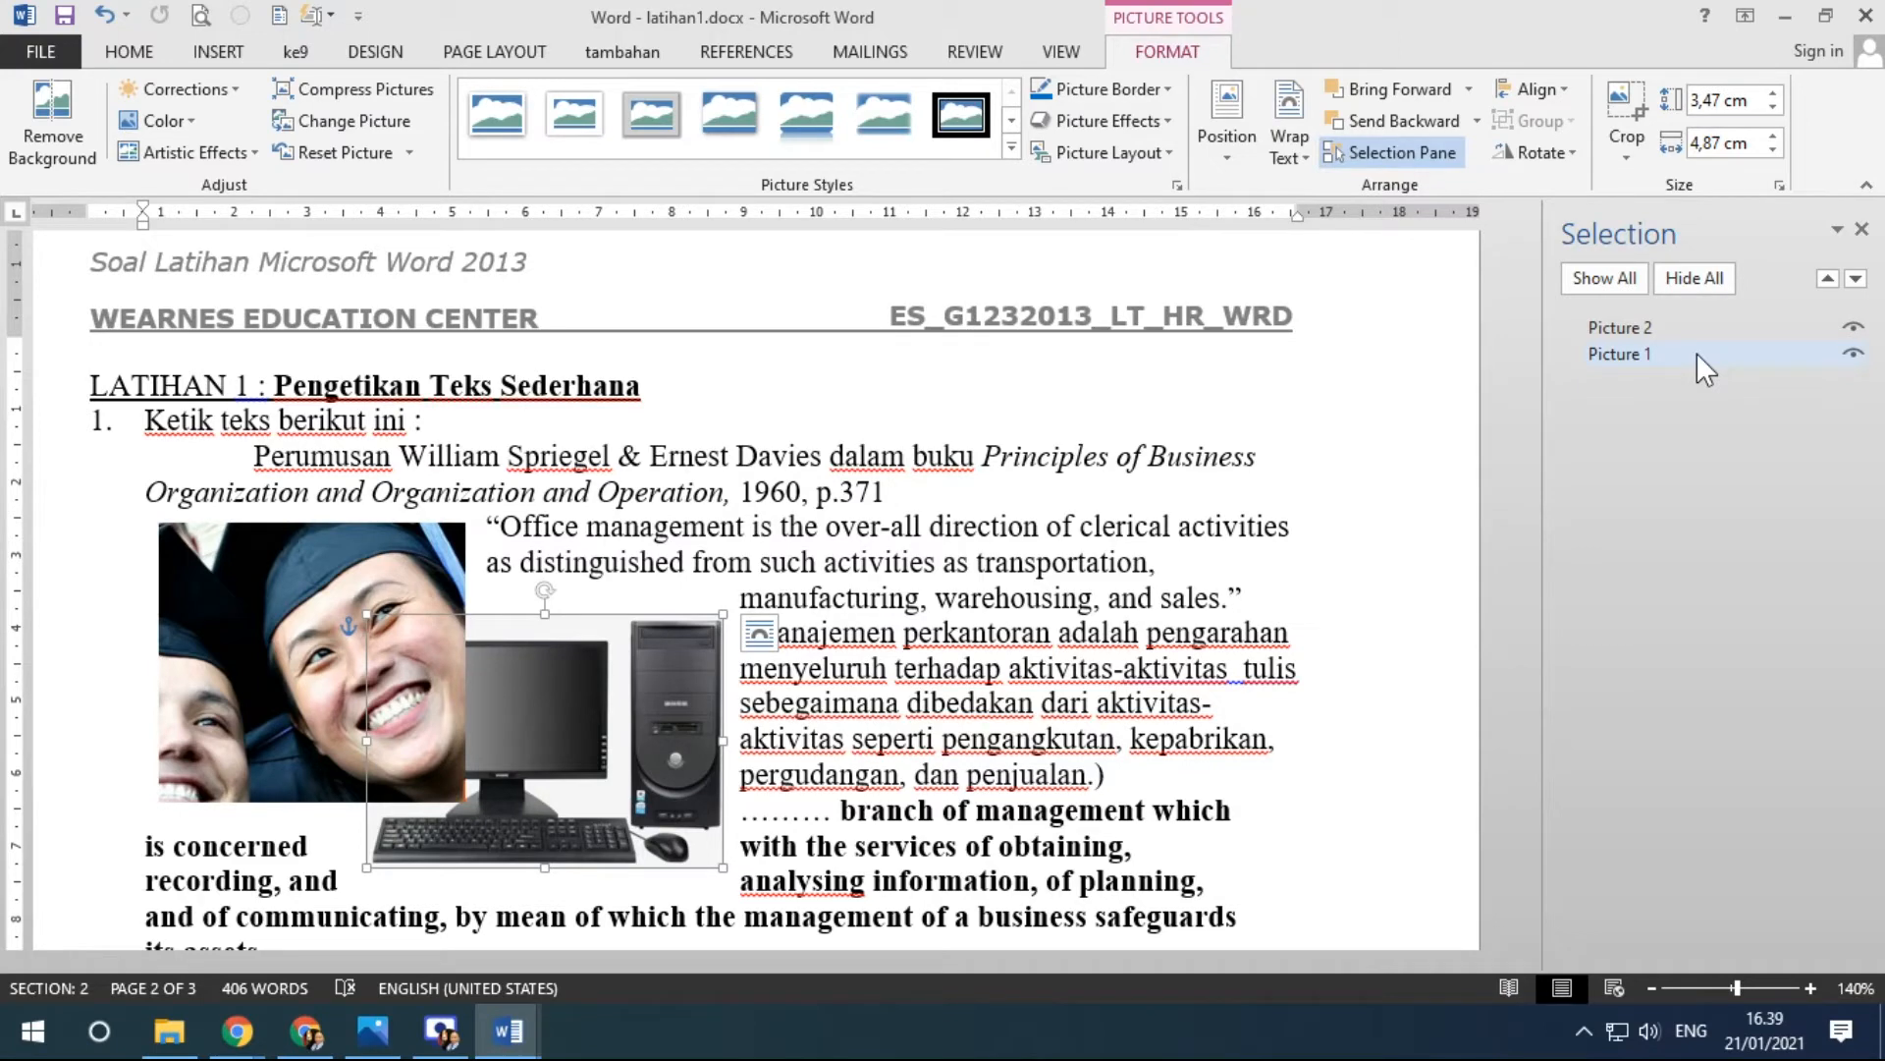
pyautogui.click(1664, 353)
pyautogui.click(1654, 327)
pyautogui.click(1853, 328)
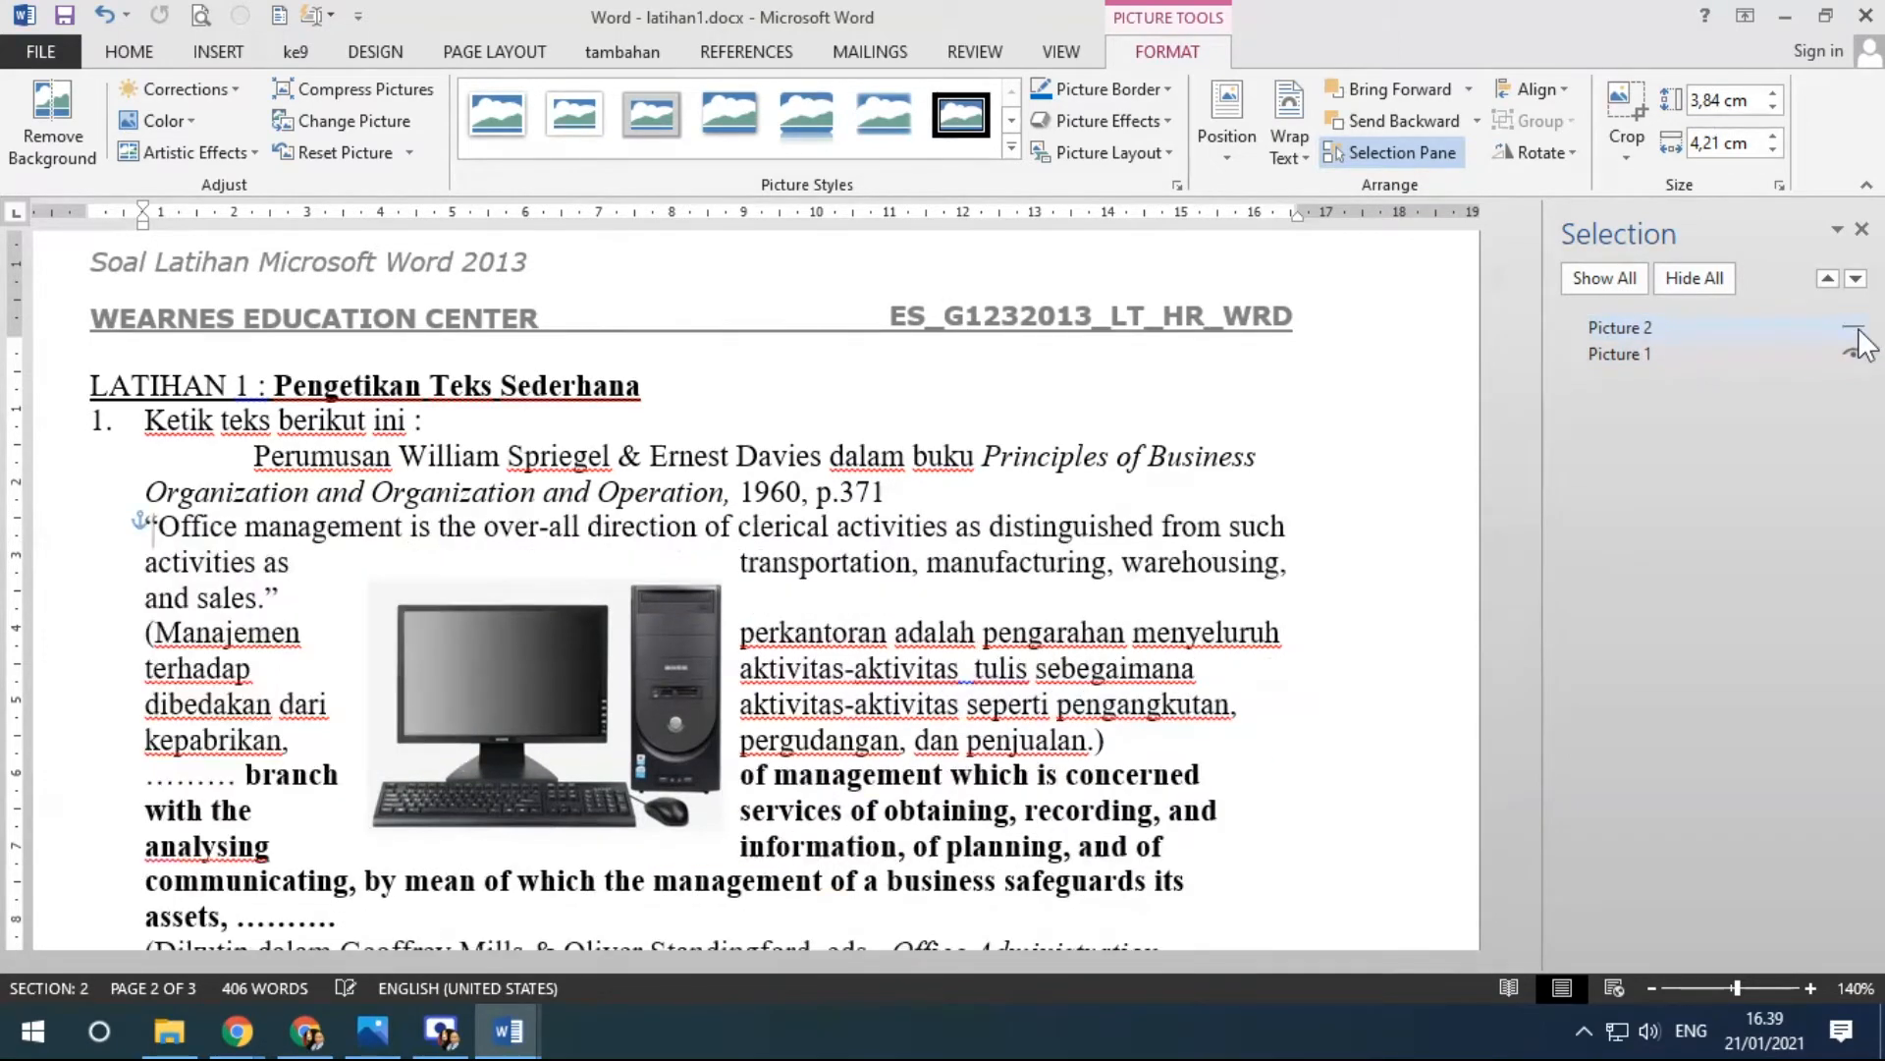
pyautogui.click(1857, 331)
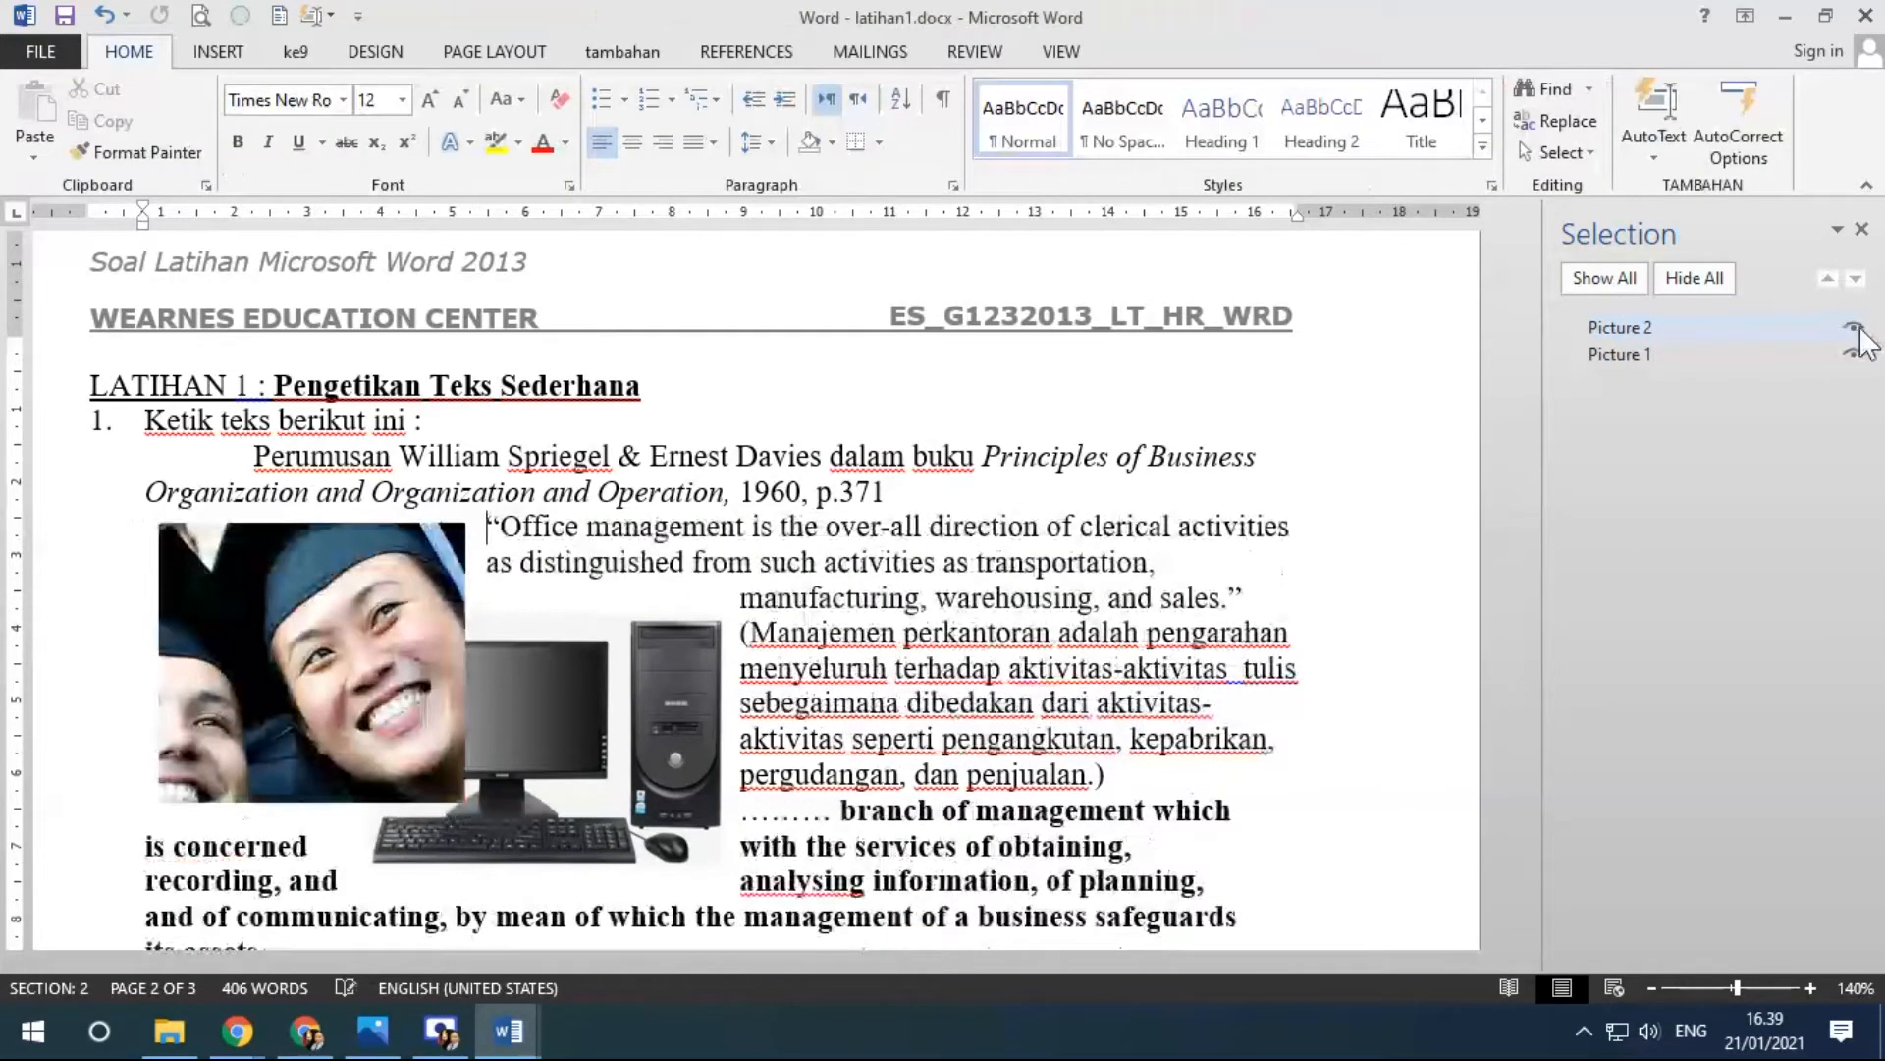
# Widen the Selection pane and hide and redisplay Picture 2, followed by Picture 1.
pyautogui.moveTo(1532, 383); pyautogui.dragTo(1293, 380)
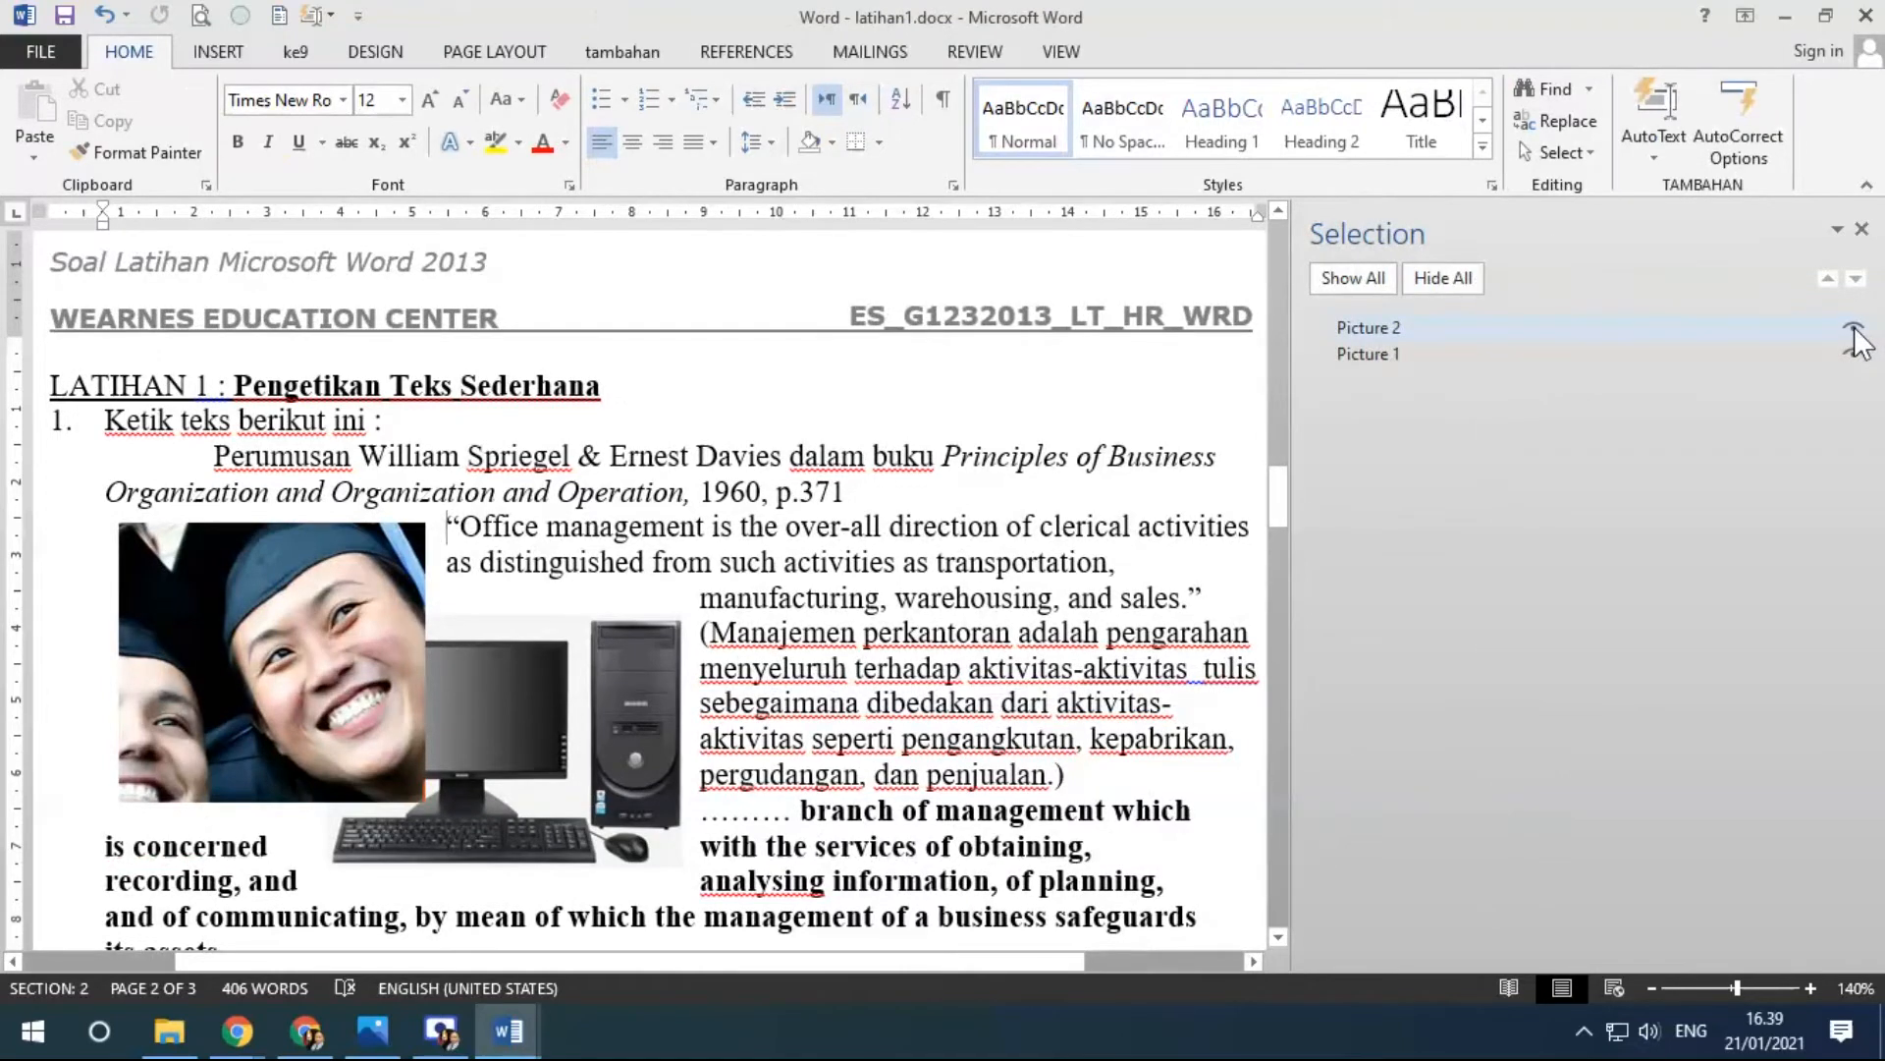
pyautogui.click(1406, 321)
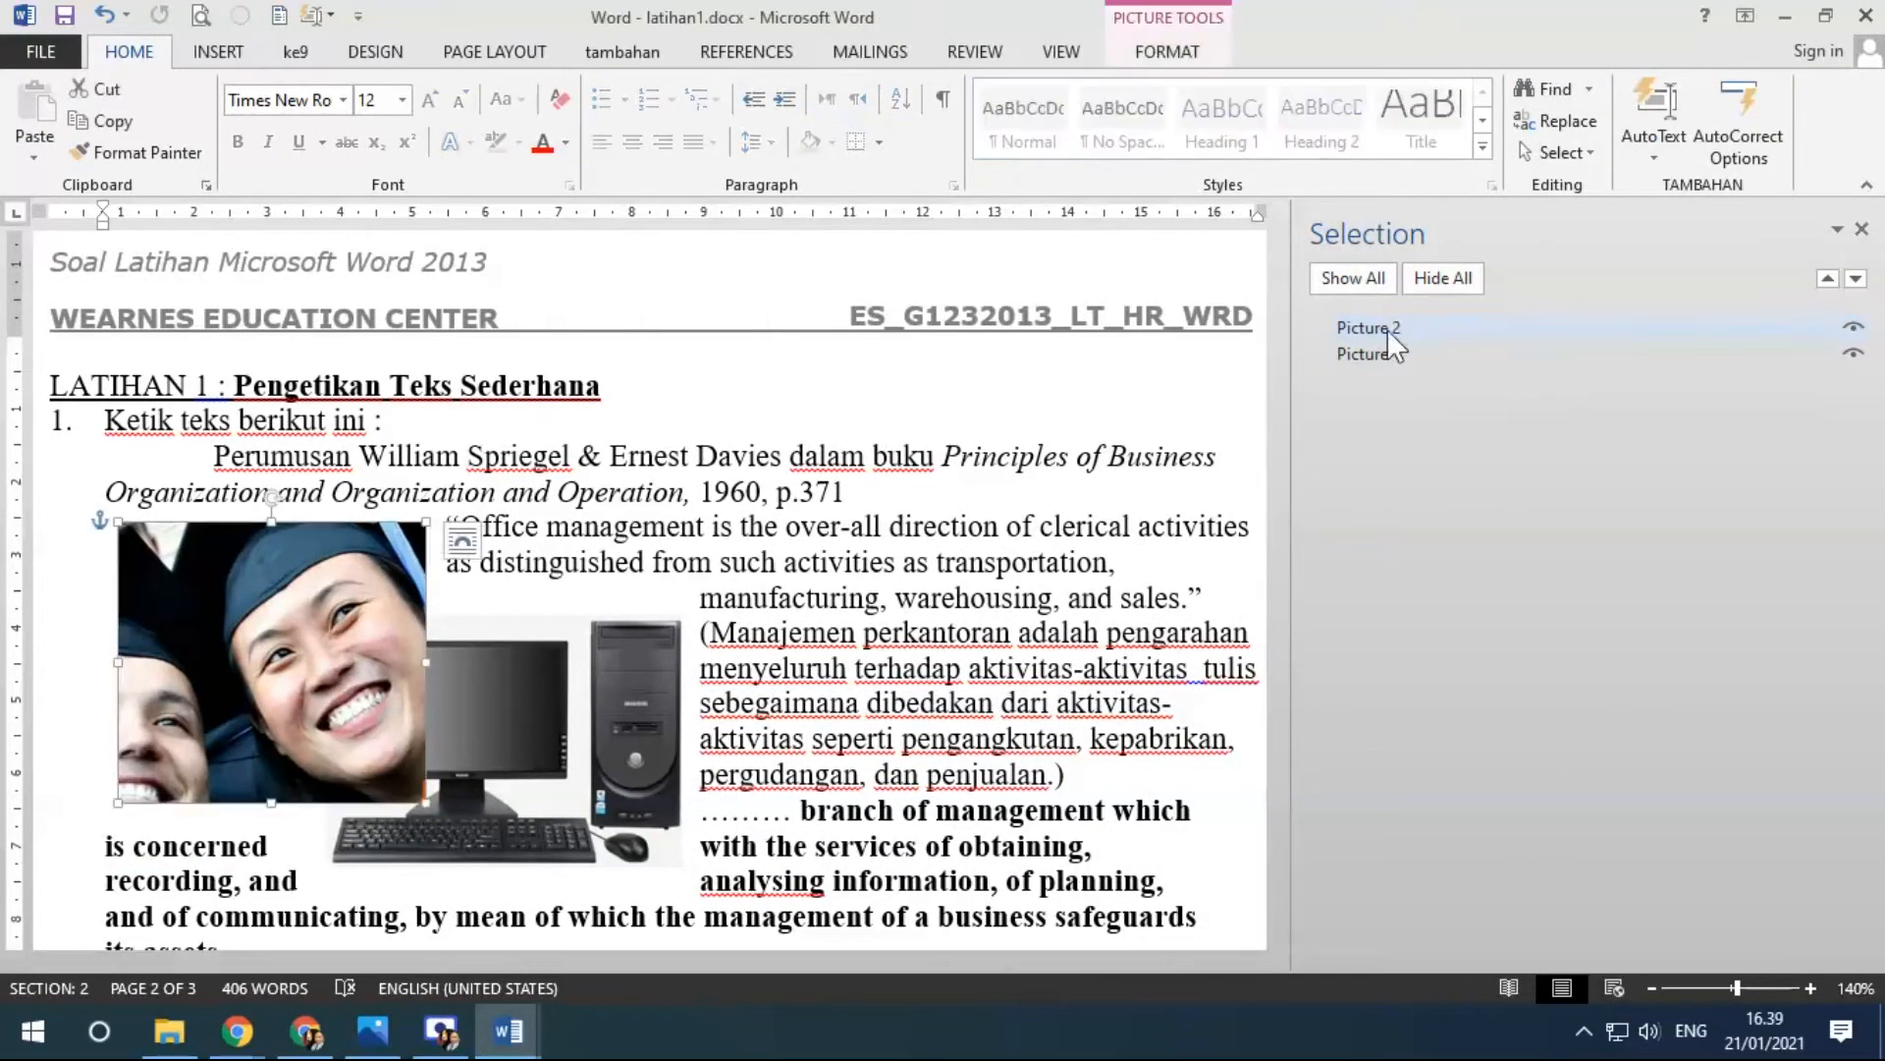
pyautogui.click(1855, 331)
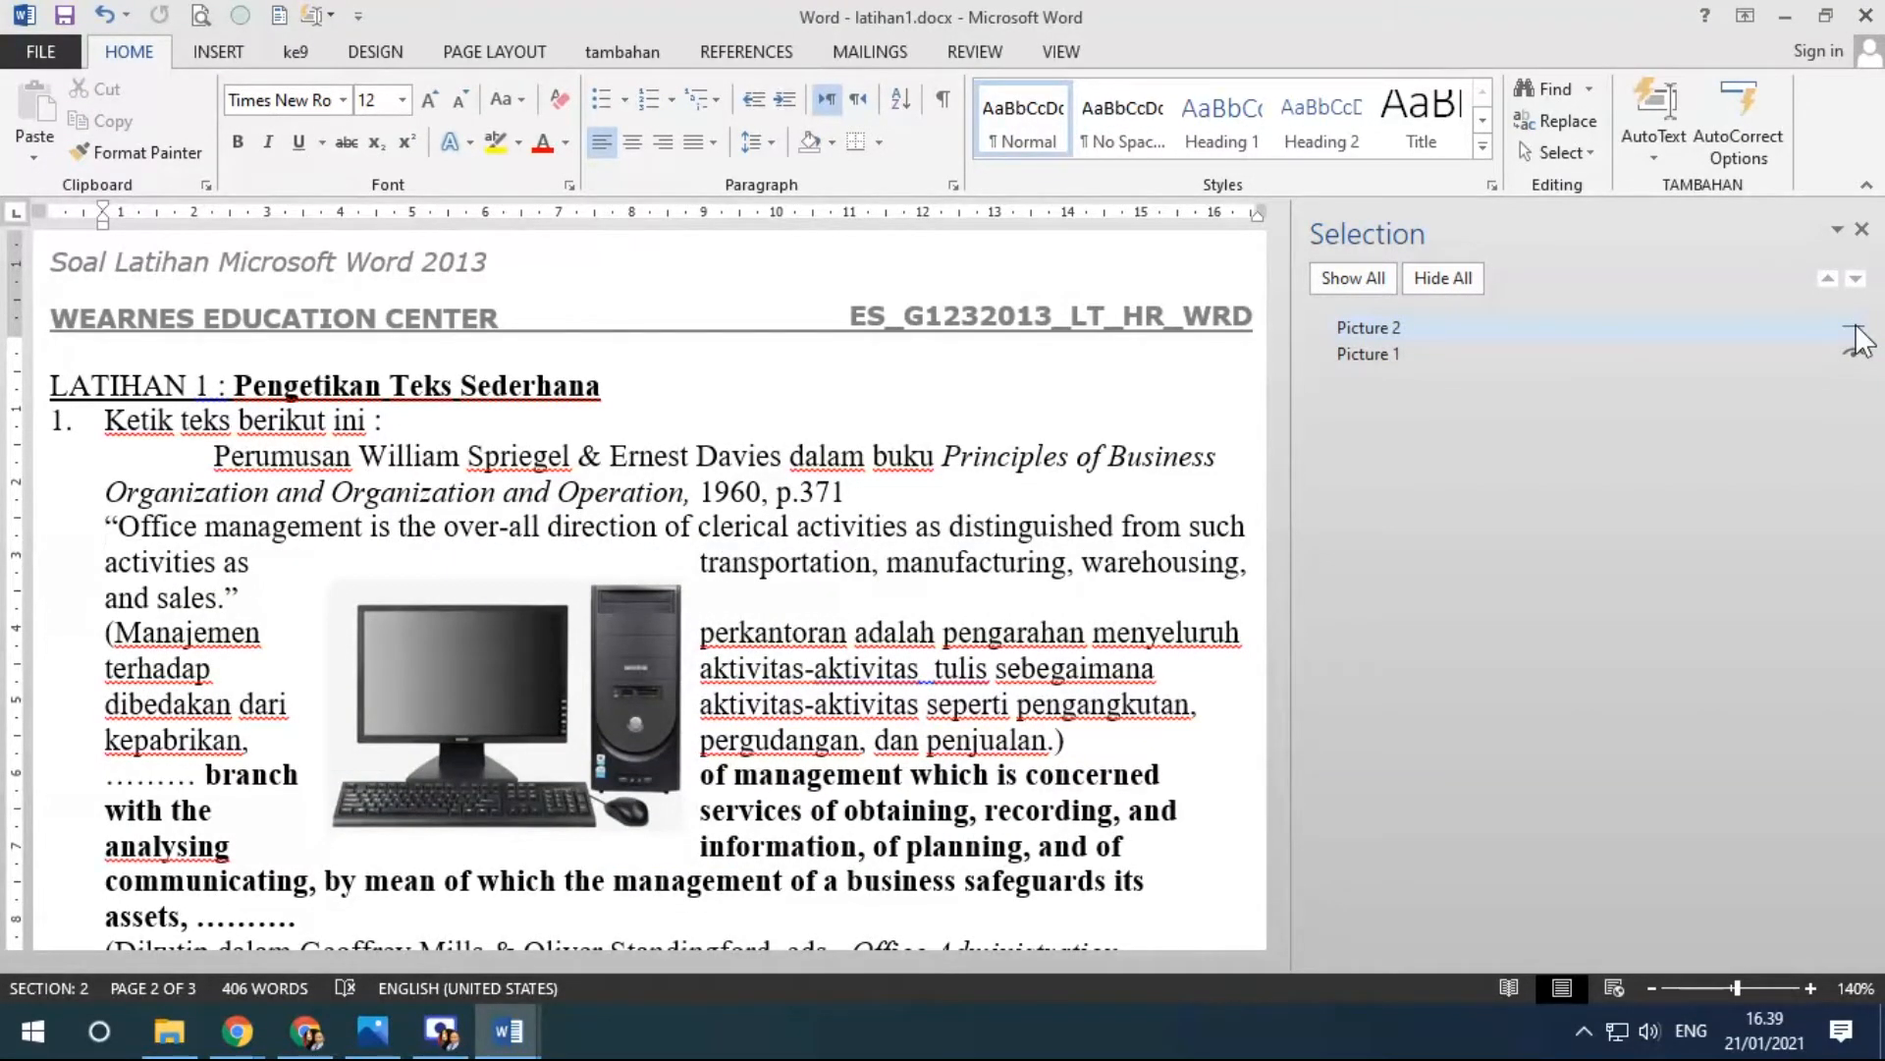
pyautogui.click(1856, 334)
pyautogui.click(1855, 353)
pyautogui.click(1855, 354)
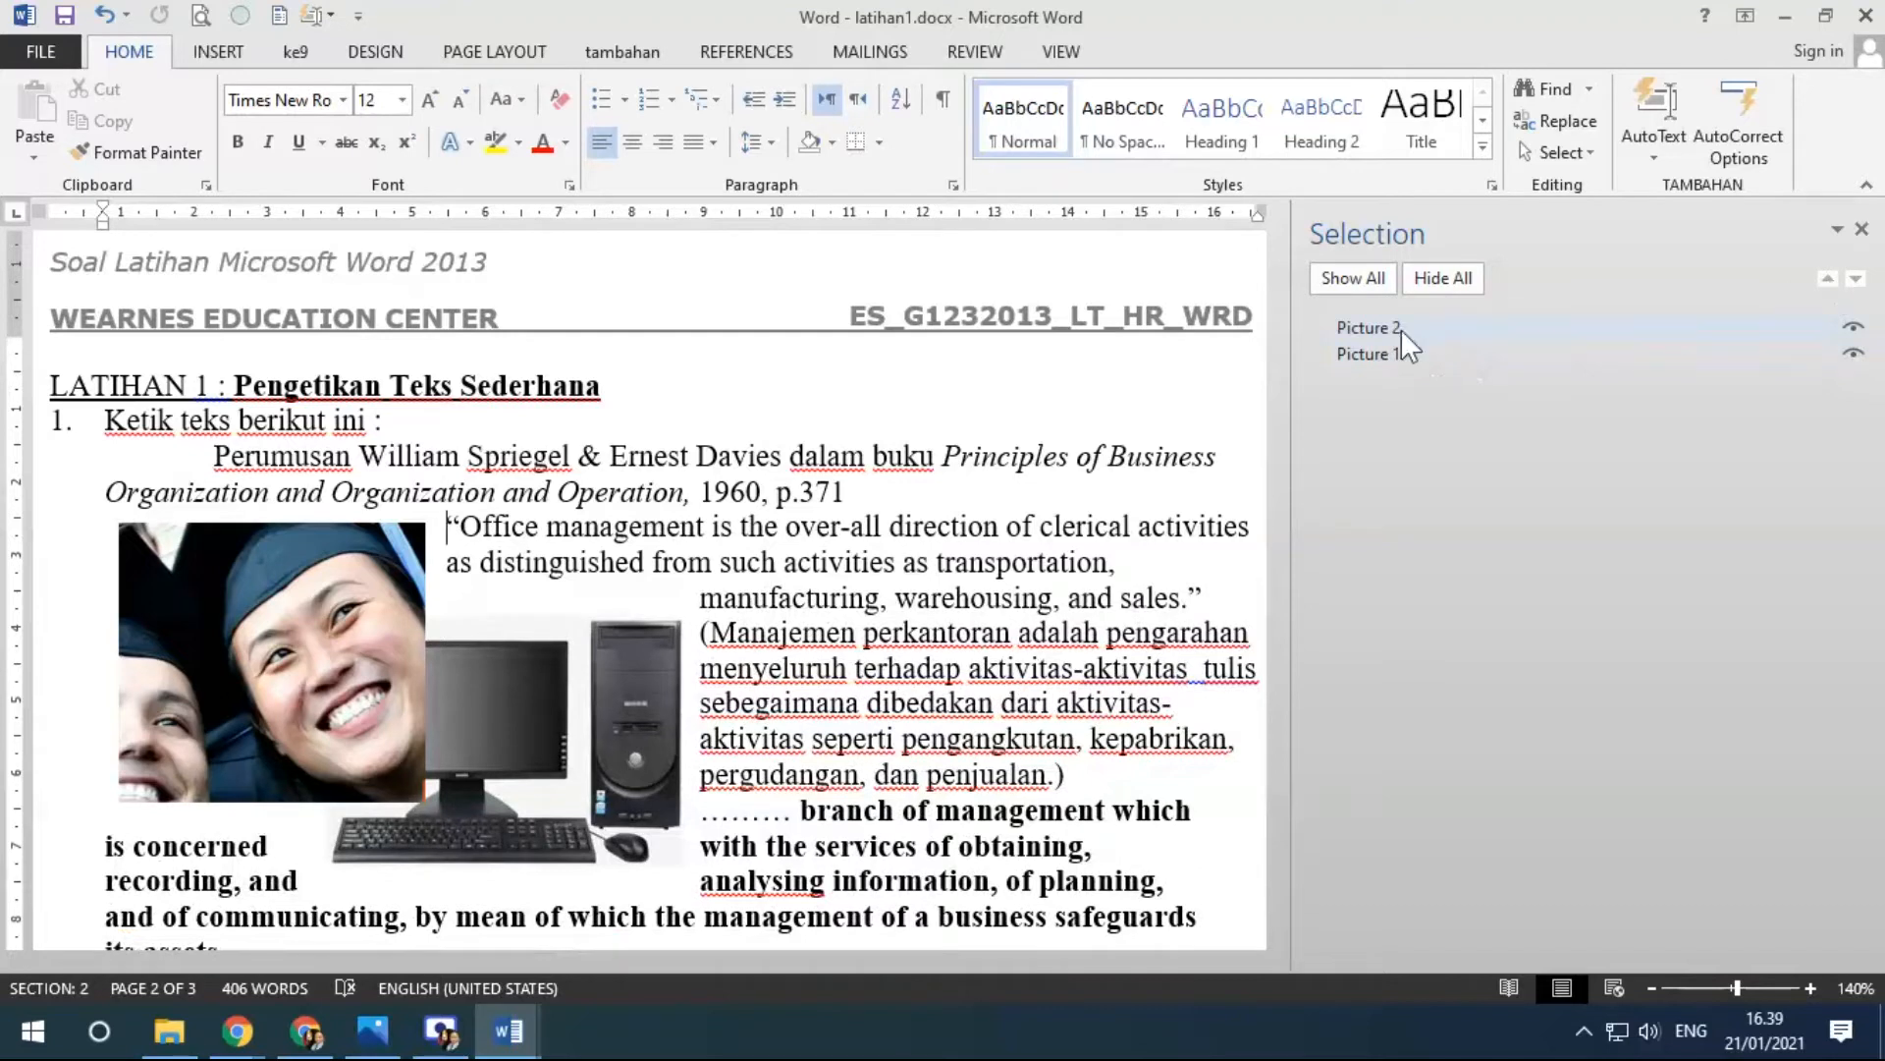
# Bring Picture 1 above Picture 2 in the stacking order and select Picture 2 with its picture formatting tools shown.
pyautogui.click(1367, 352)
pyautogui.click(1827, 278)
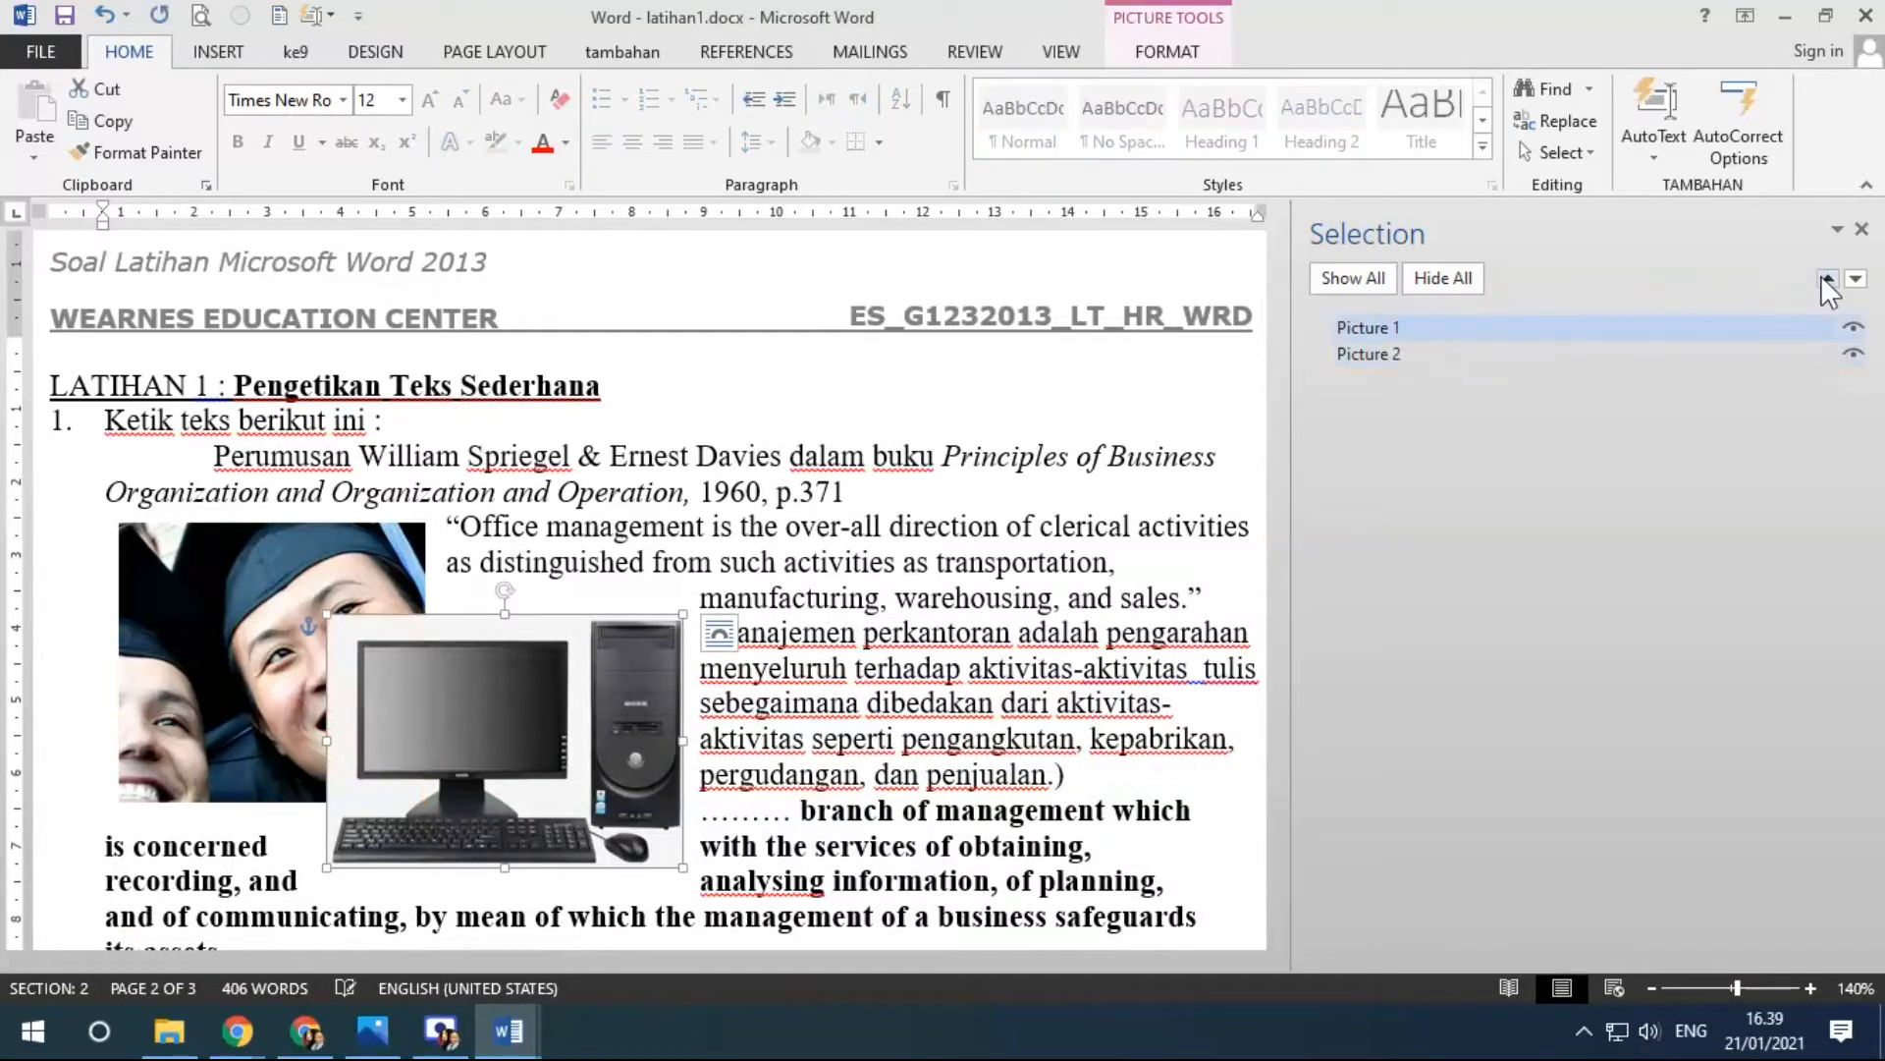
pyautogui.click(1563, 353)
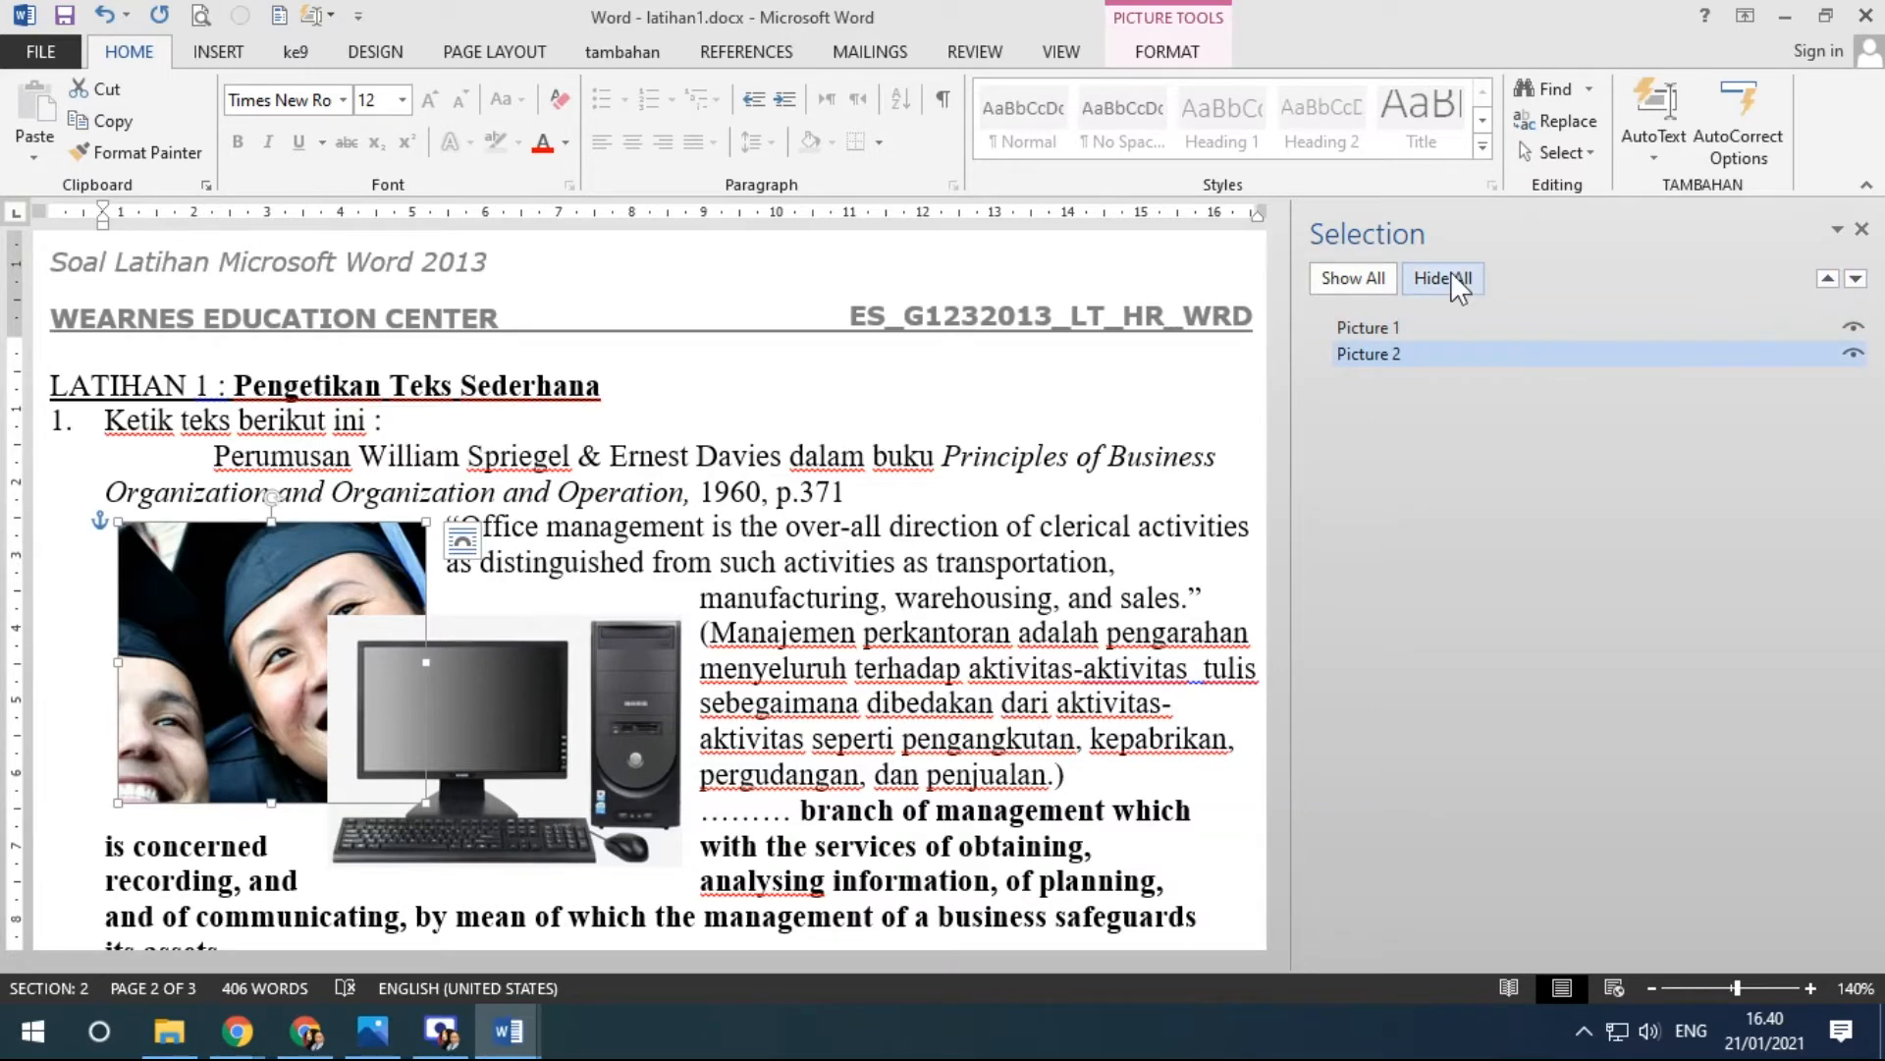
pyautogui.click(1168, 51)
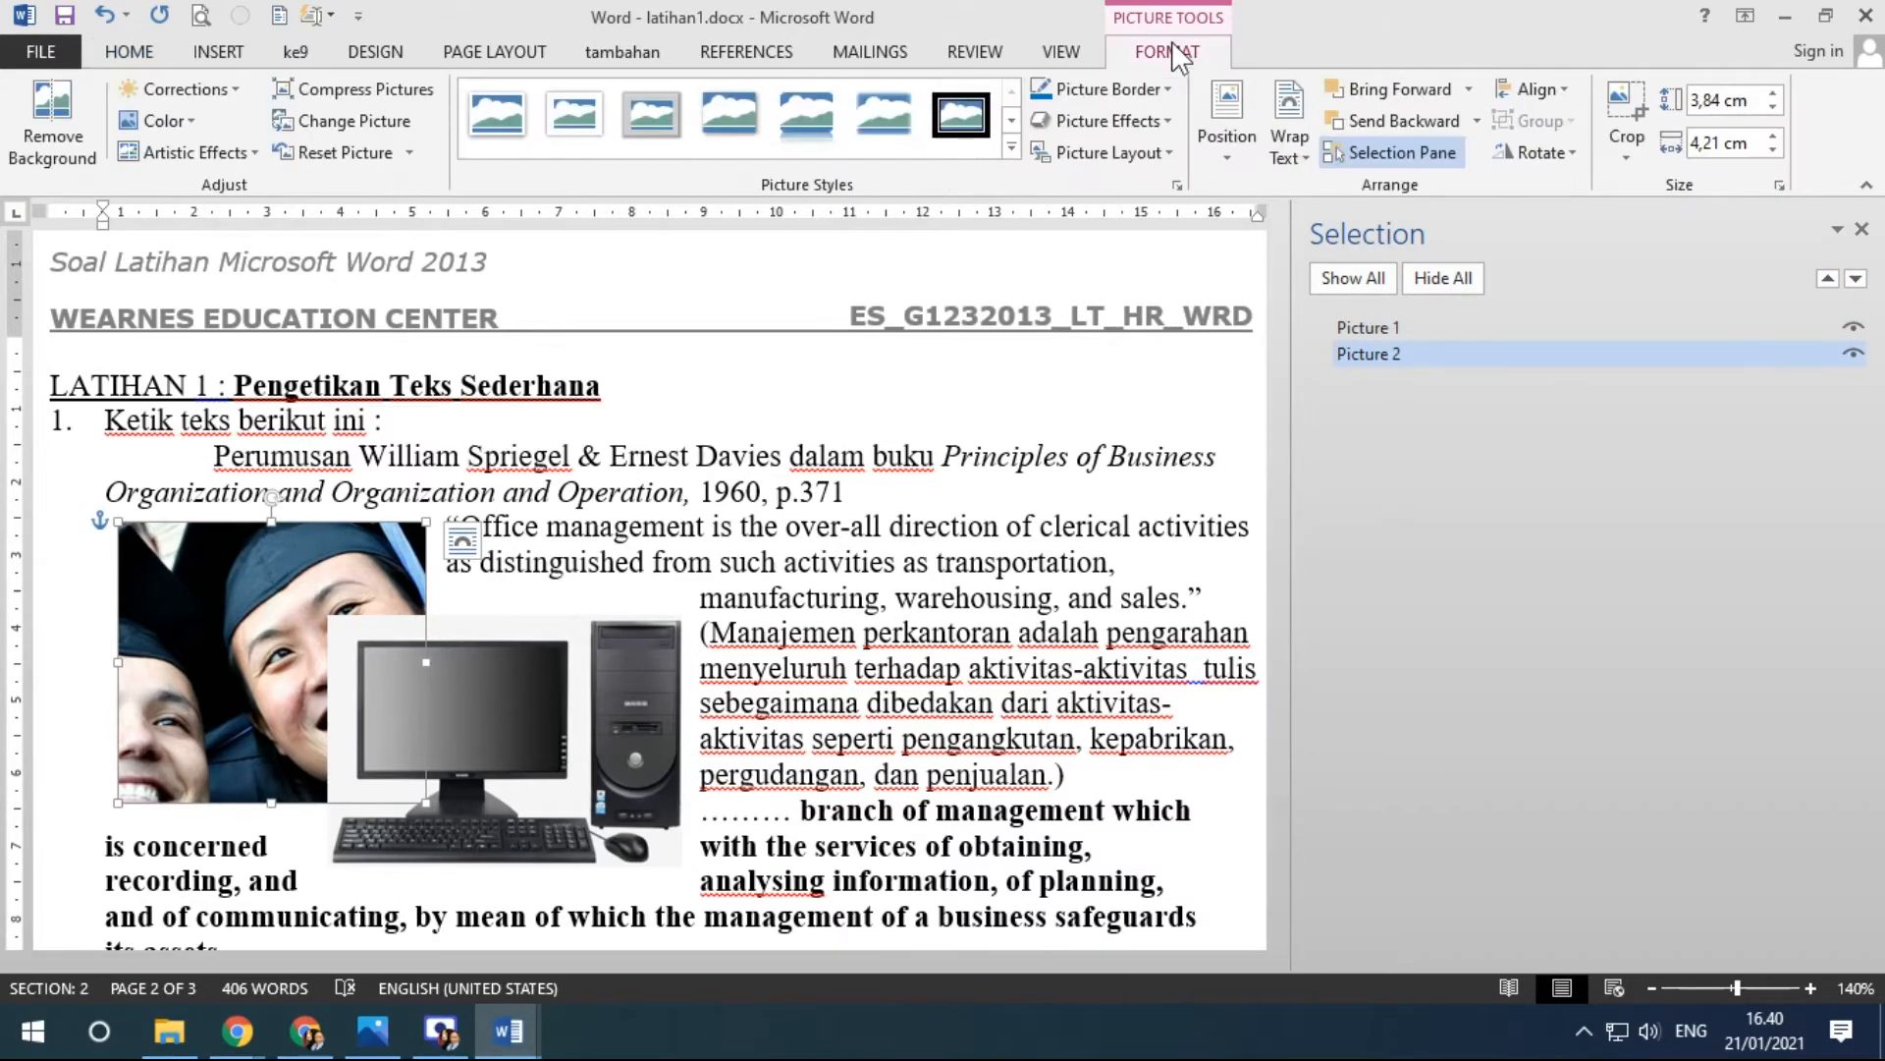
# Look over the alignment choices for the graduates picture and close the Selection pane.
pyautogui.click(1558, 89)
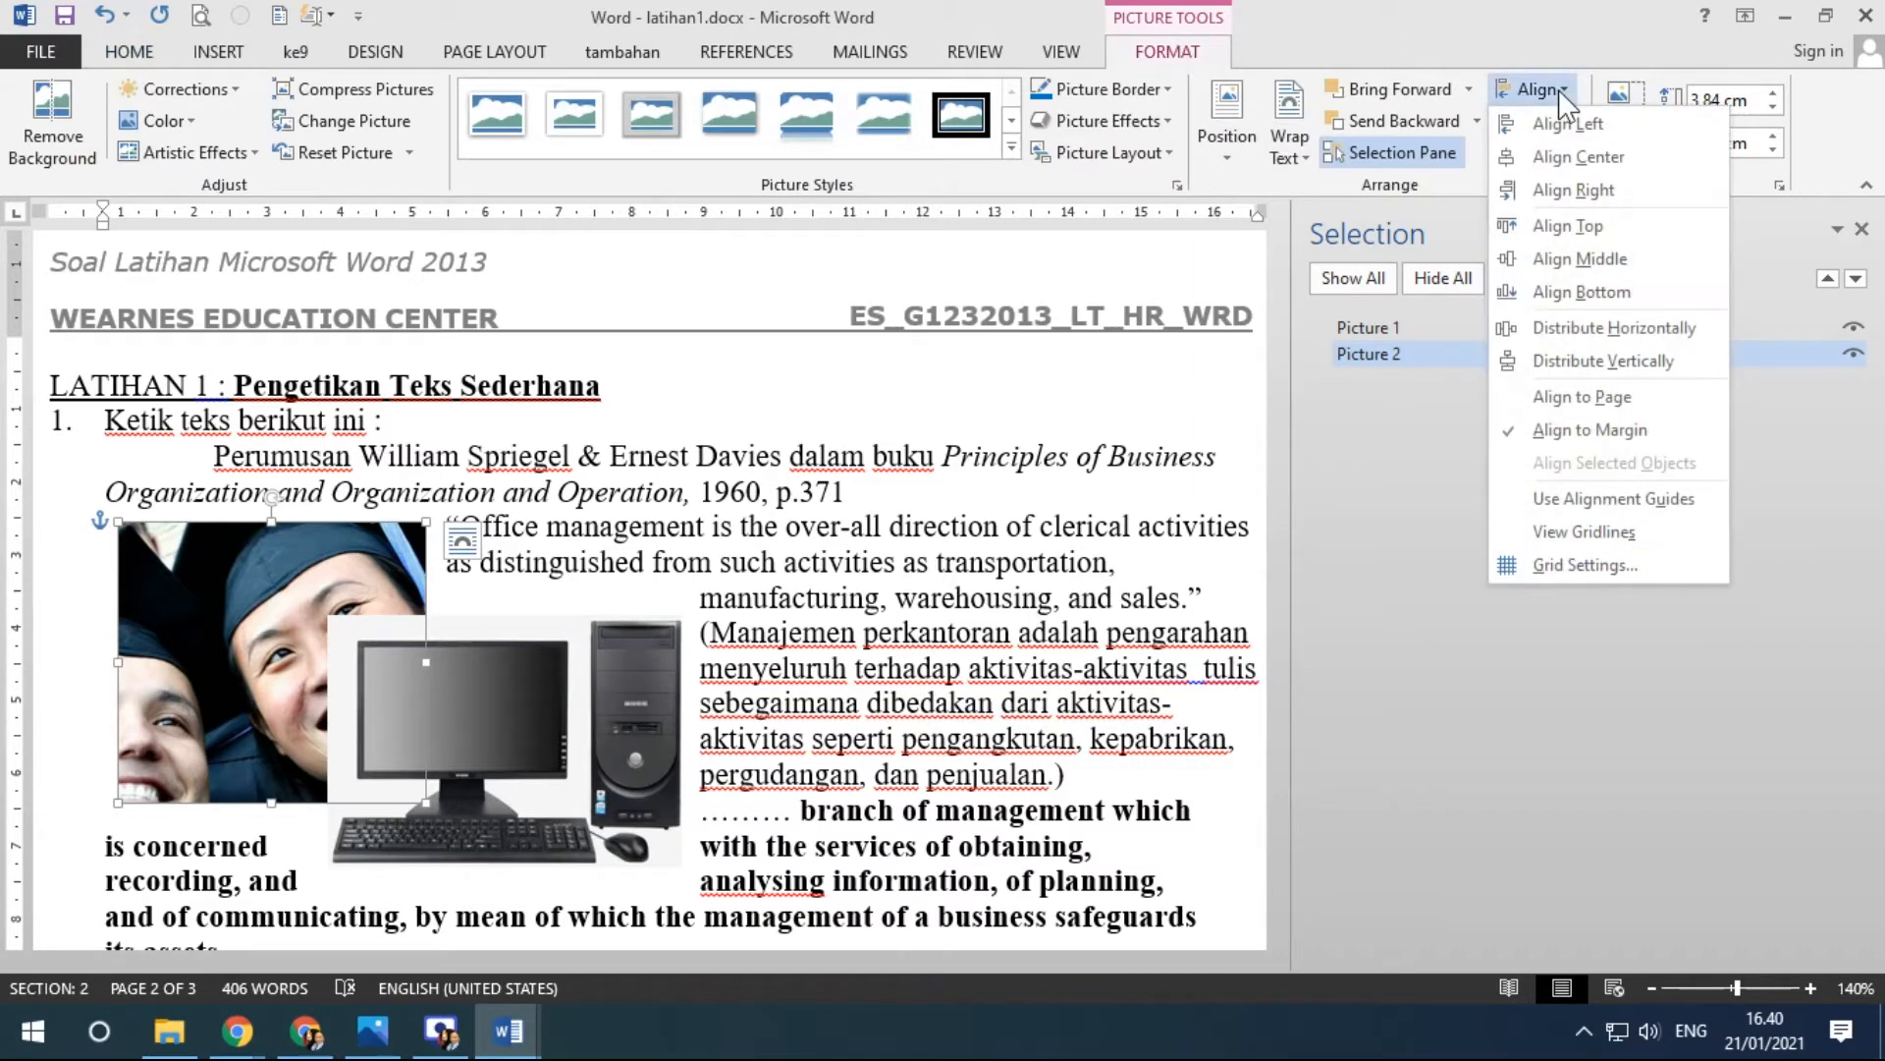
pyautogui.click(1352, 744)
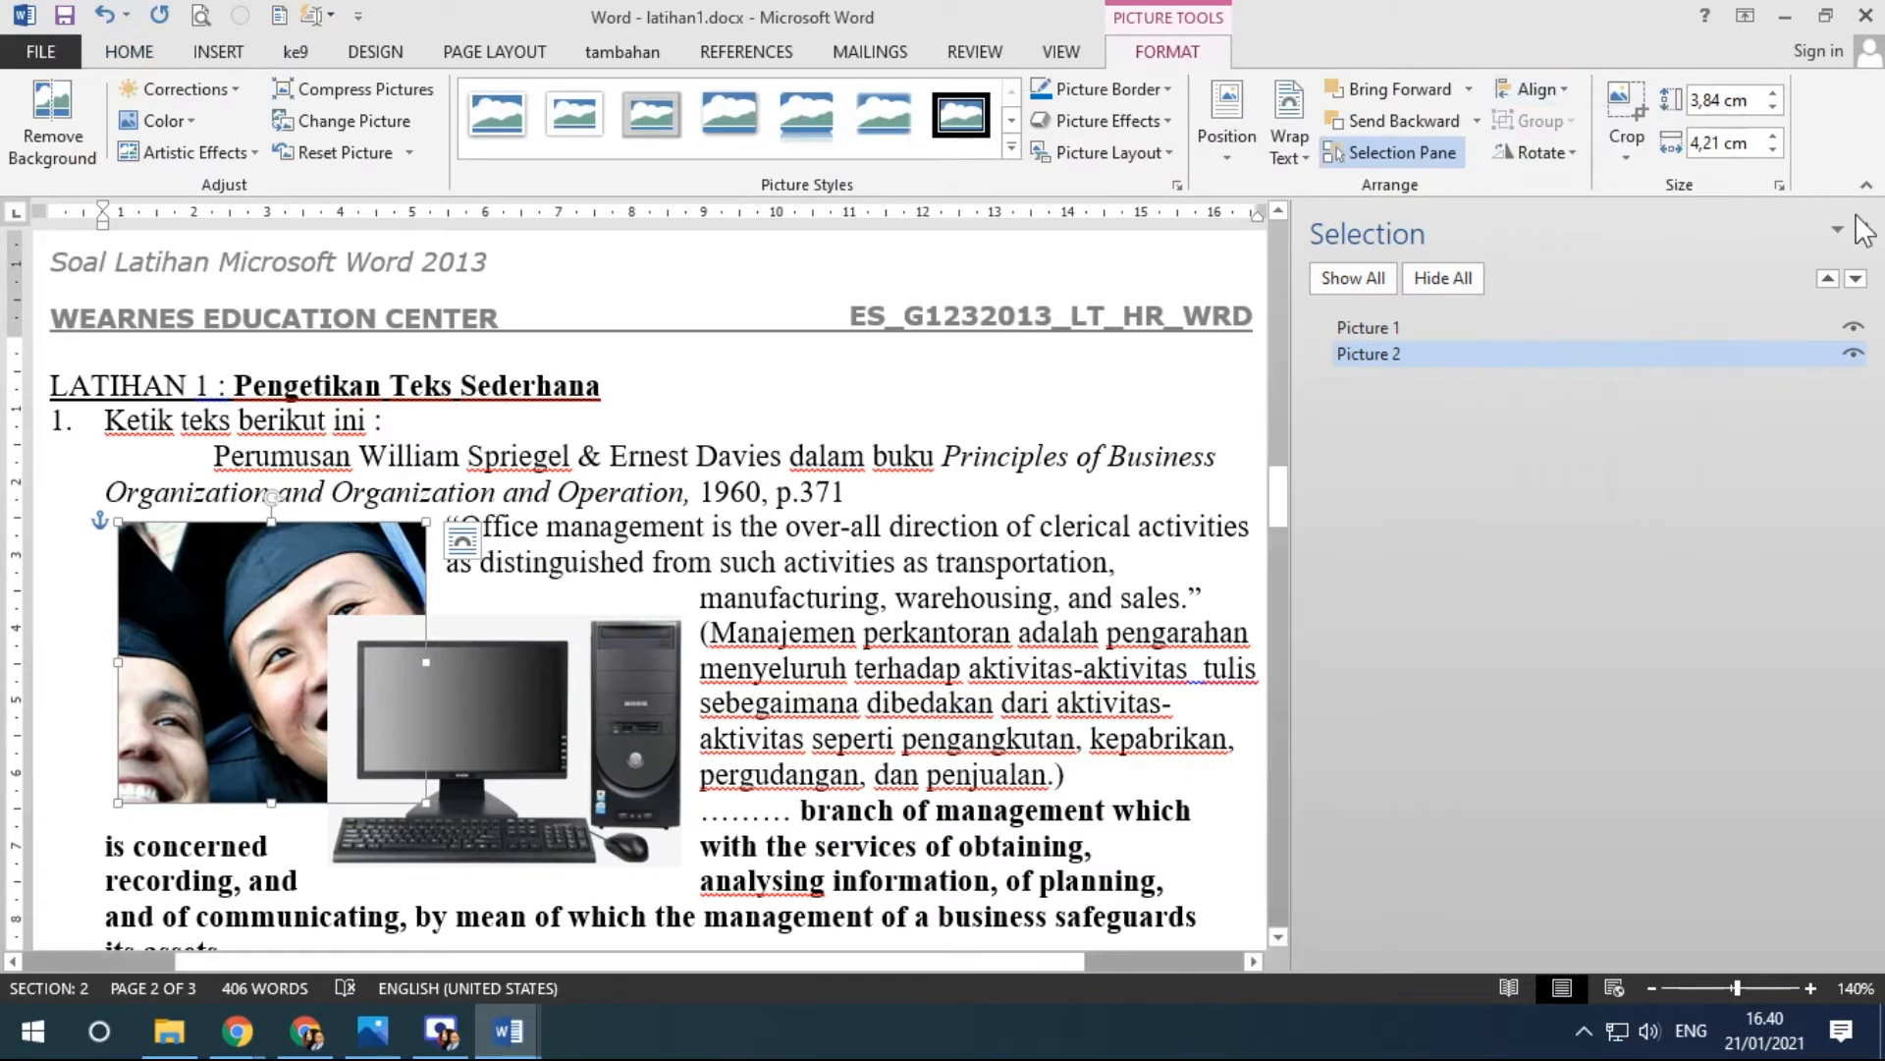
pyautogui.click(1865, 233)
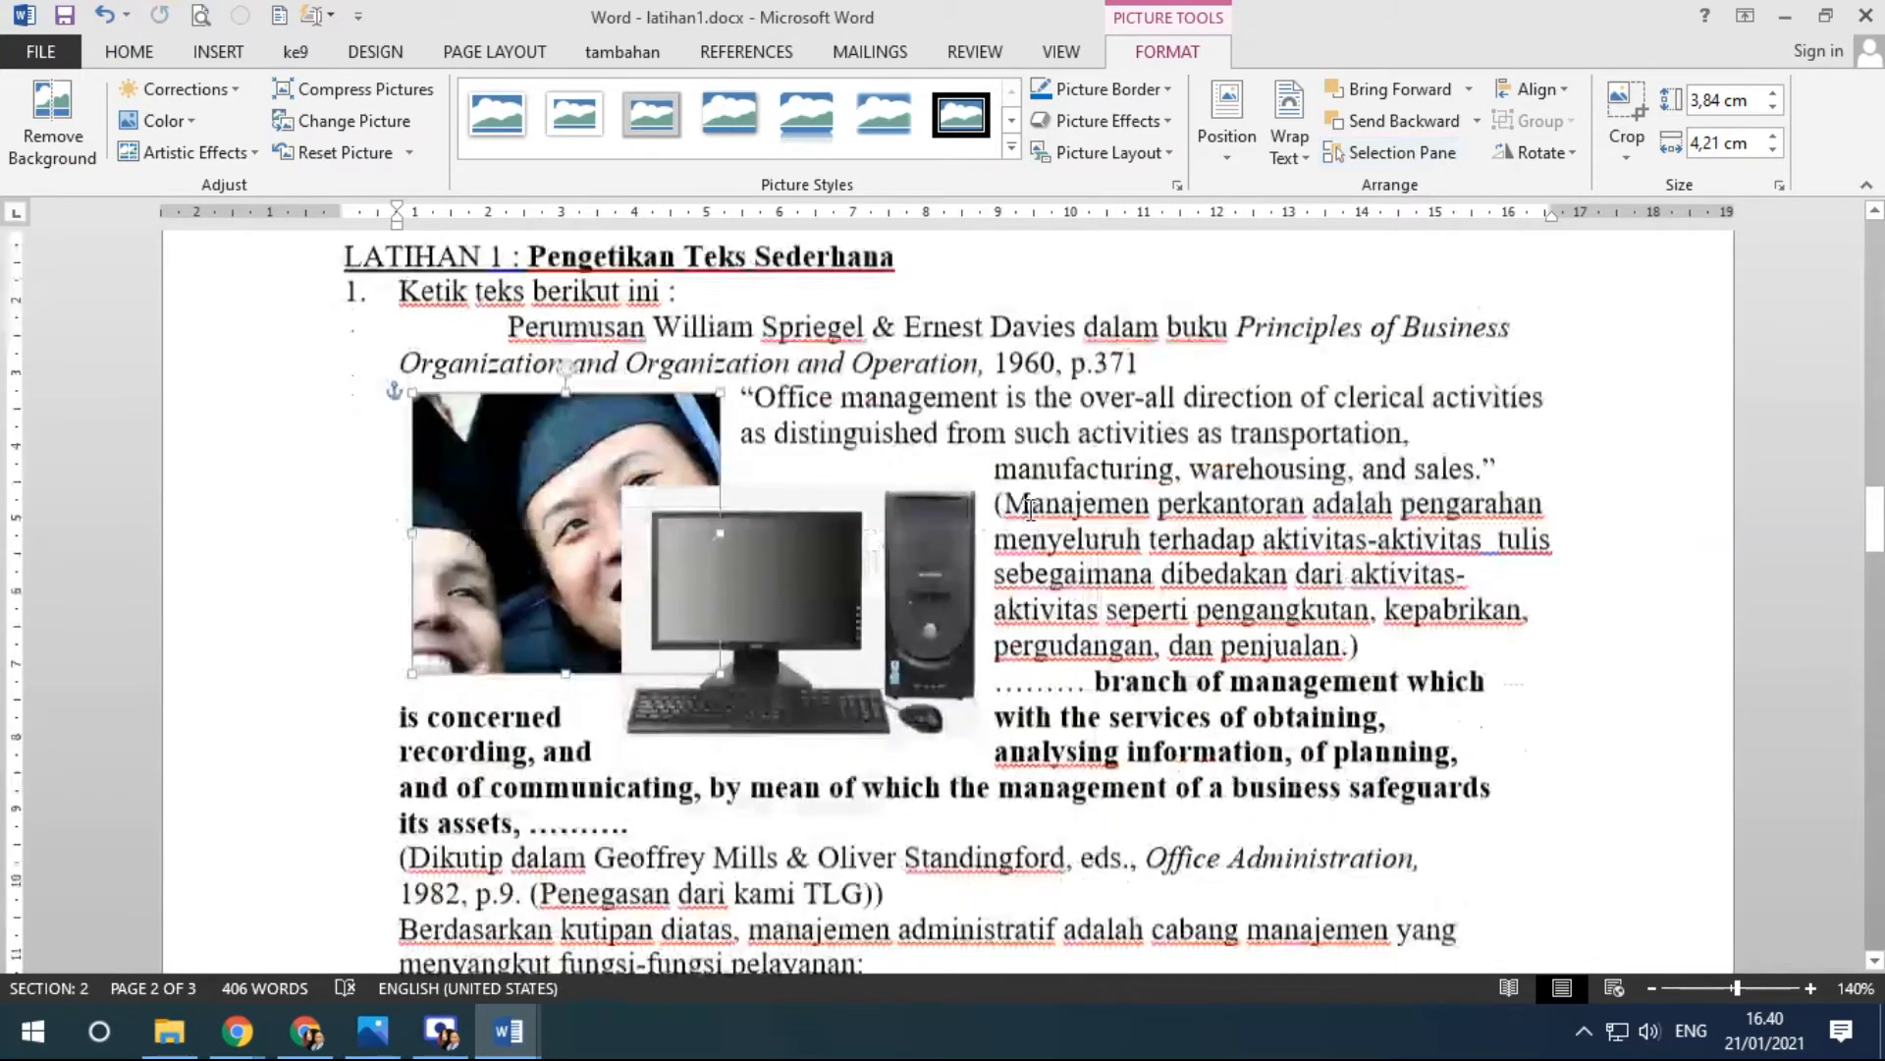
# Move the computer picture just below the graduates picture so they no longer overlap, and select each picture in turn.
pyautogui.scroll(-1, 1030, 509)
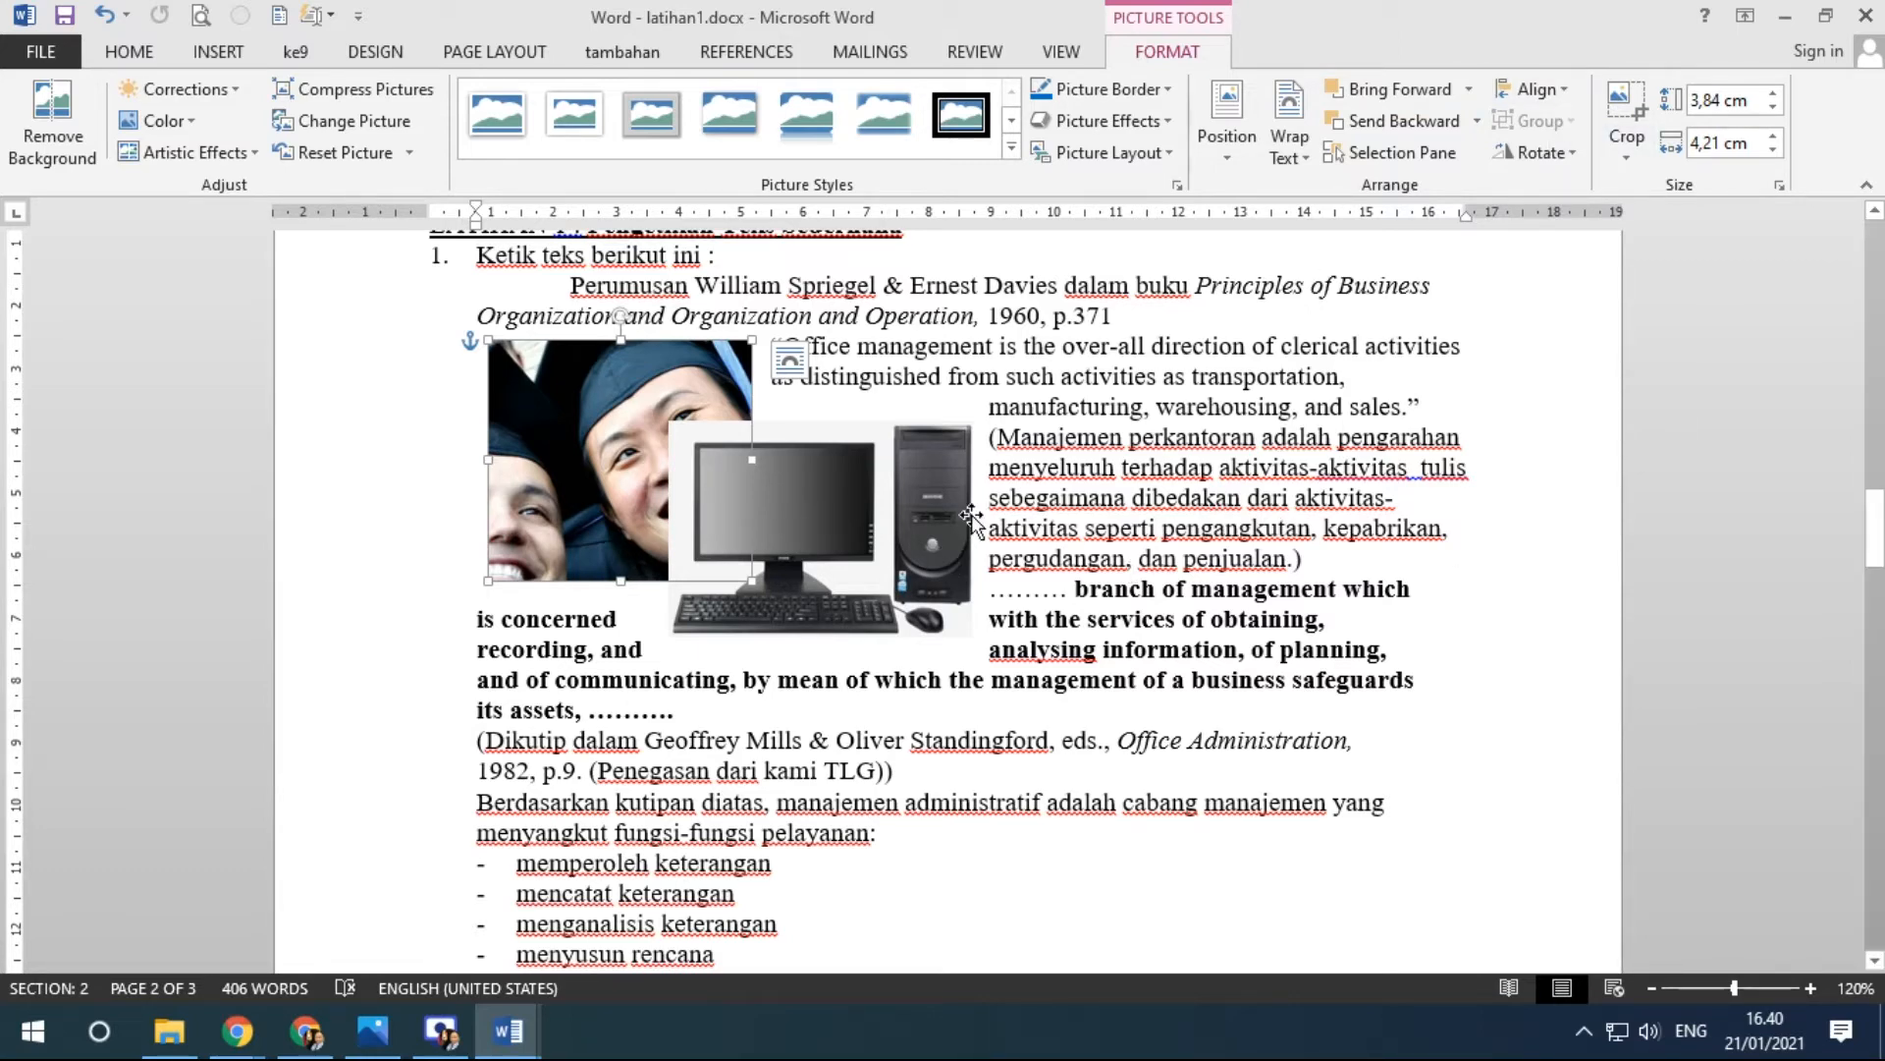
pyautogui.moveTo(840, 528); pyautogui.dragTo(771, 683)
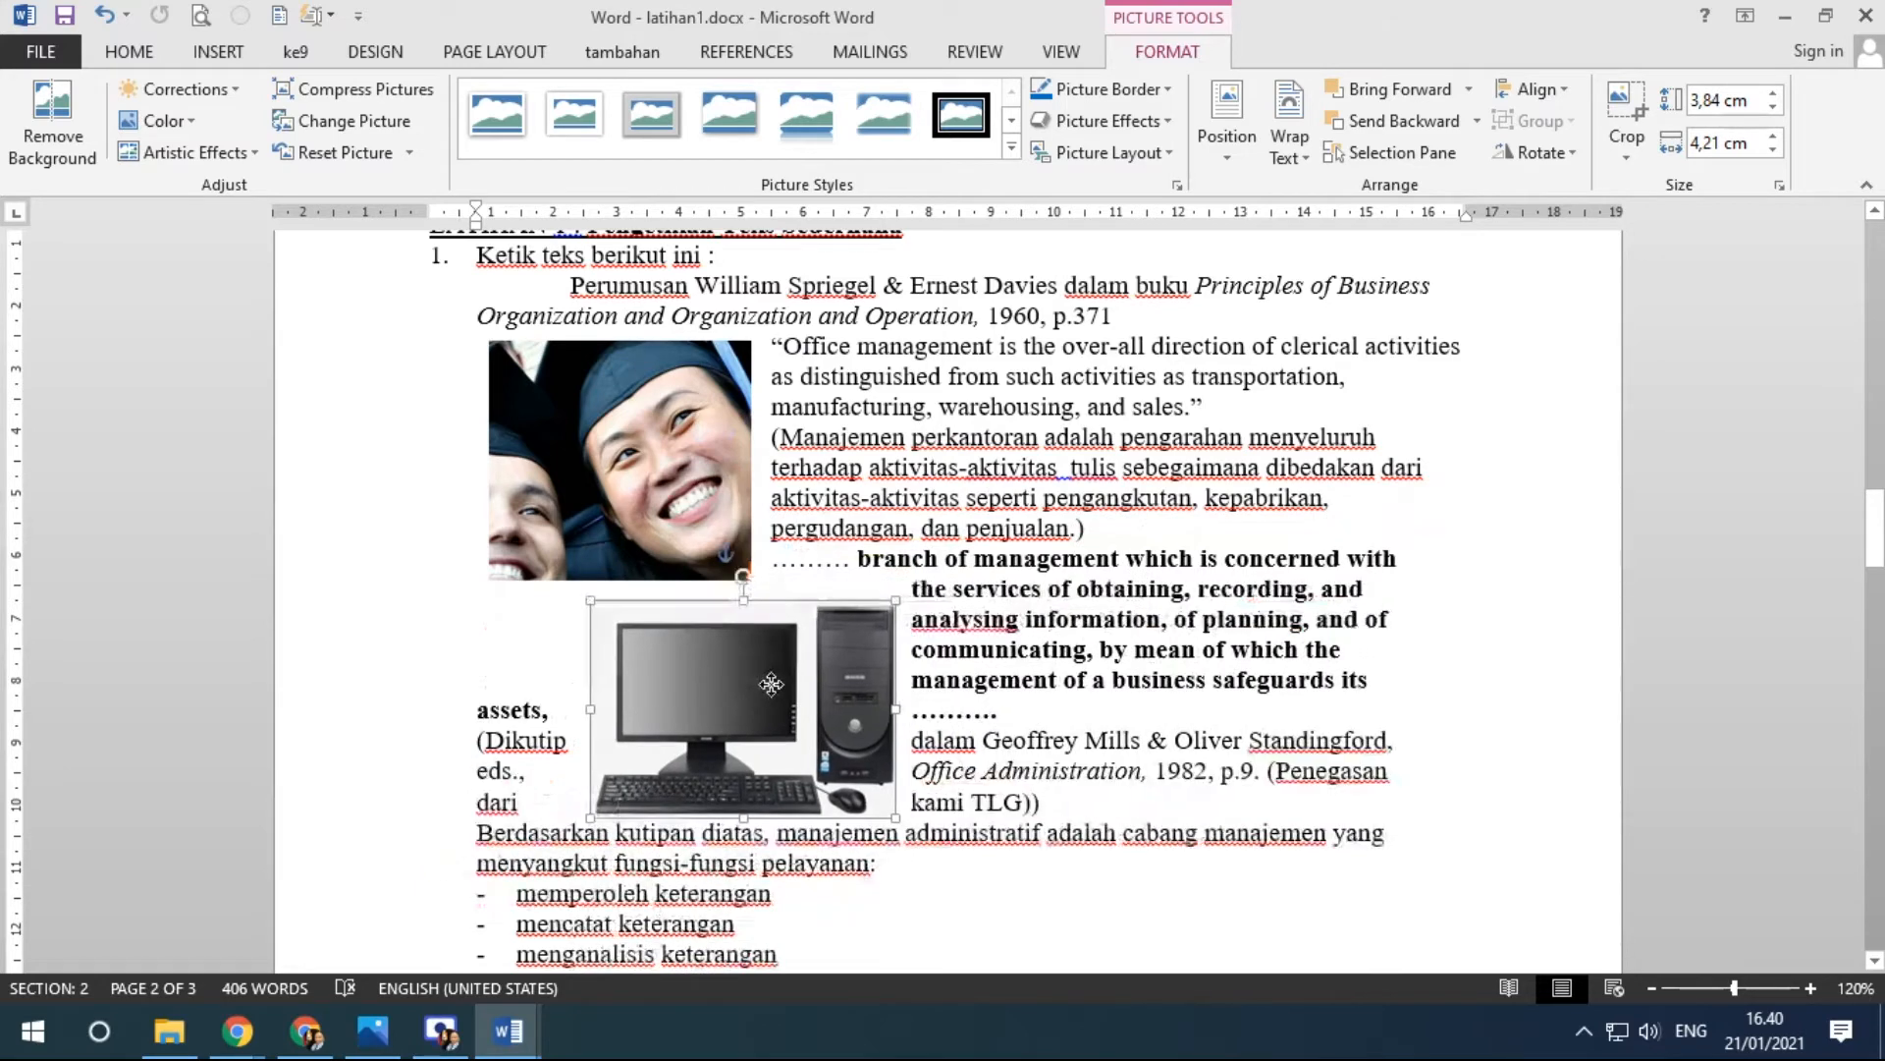
pyautogui.click(616, 458)
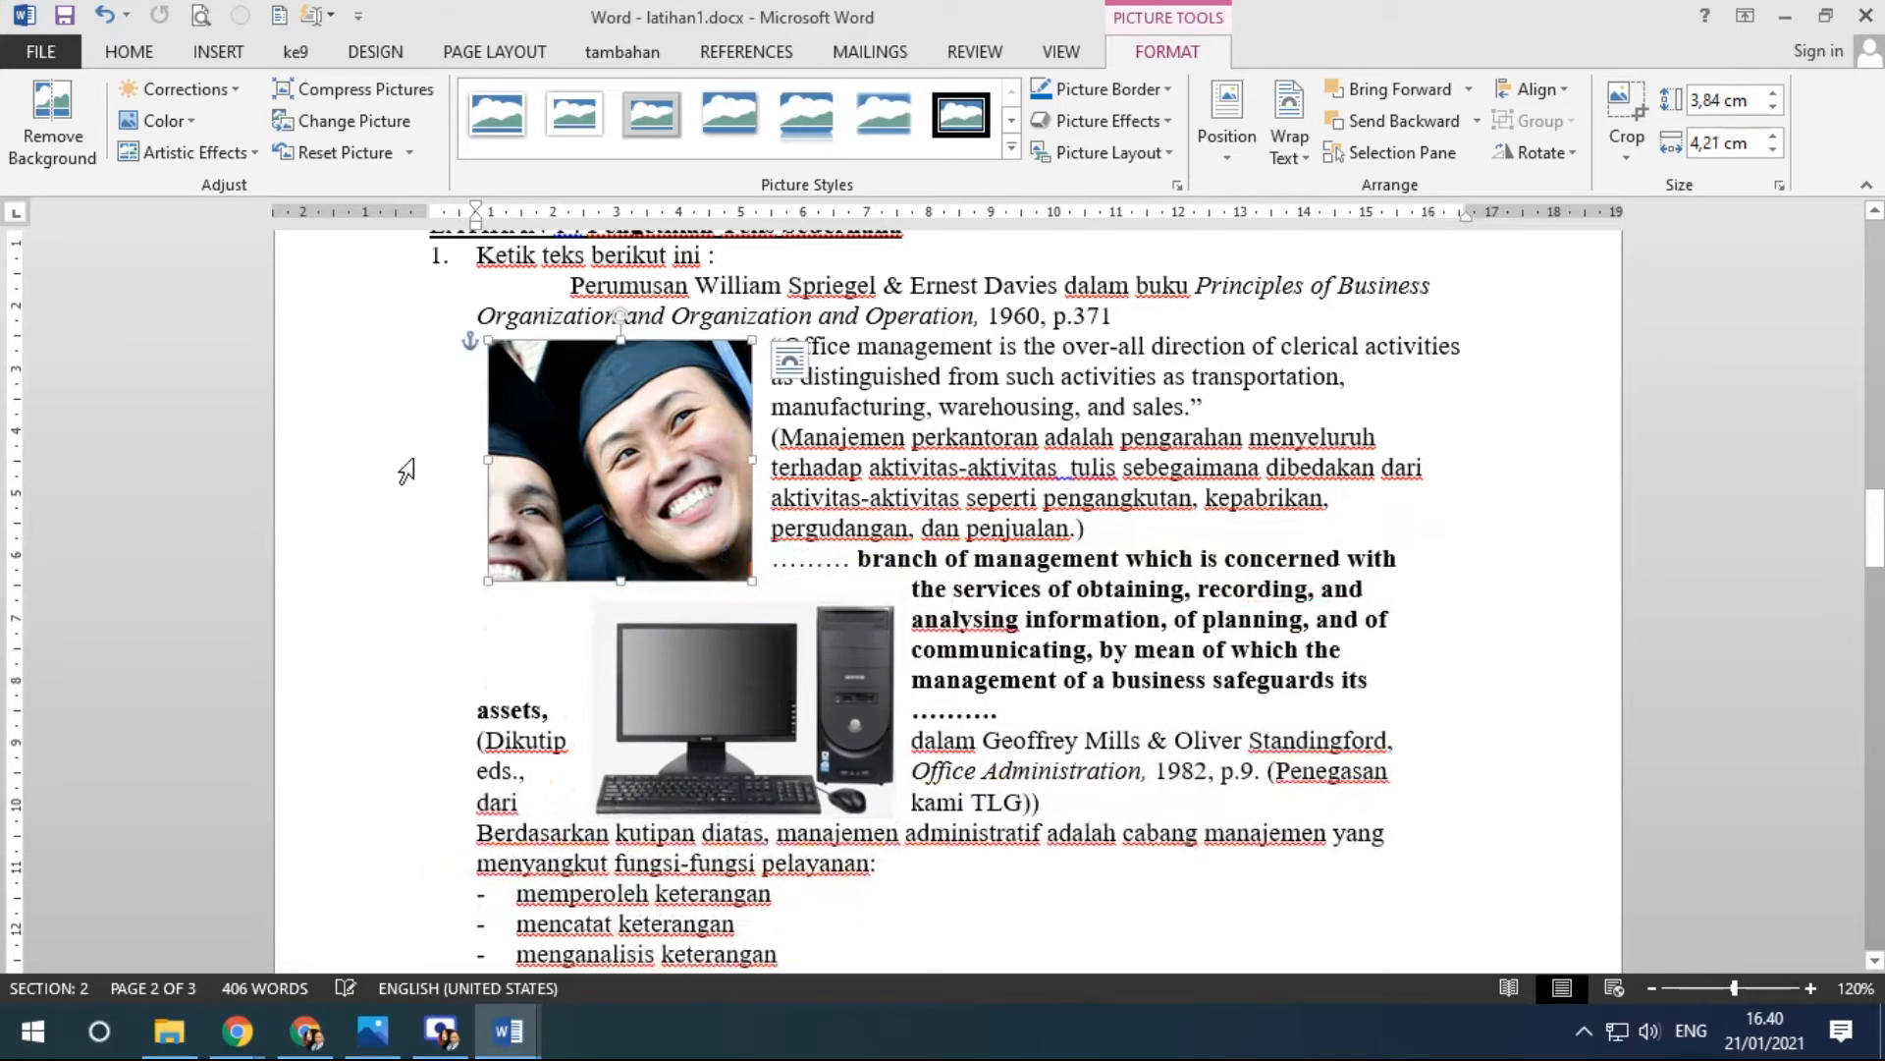
pyautogui.click(723, 697)
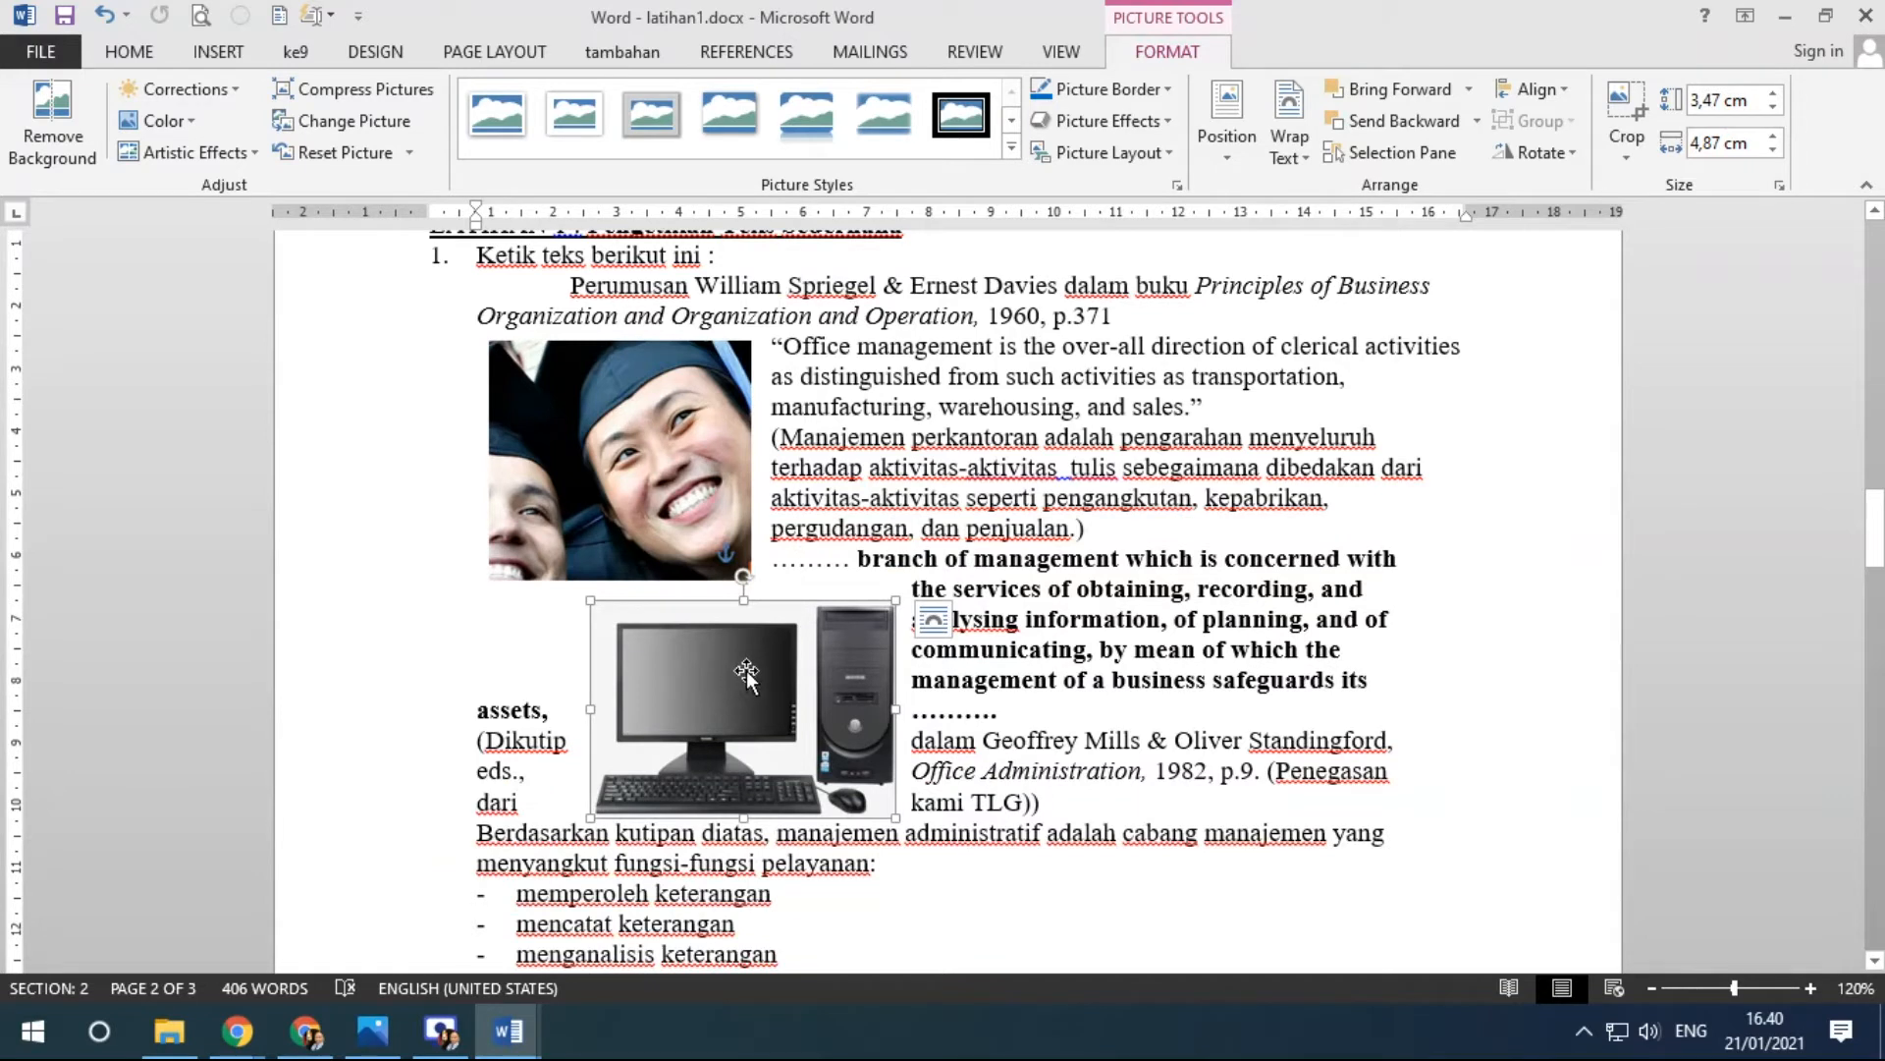
pyautogui.click(615, 416)
pyautogui.click(726, 658)
pyautogui.click(669, 500)
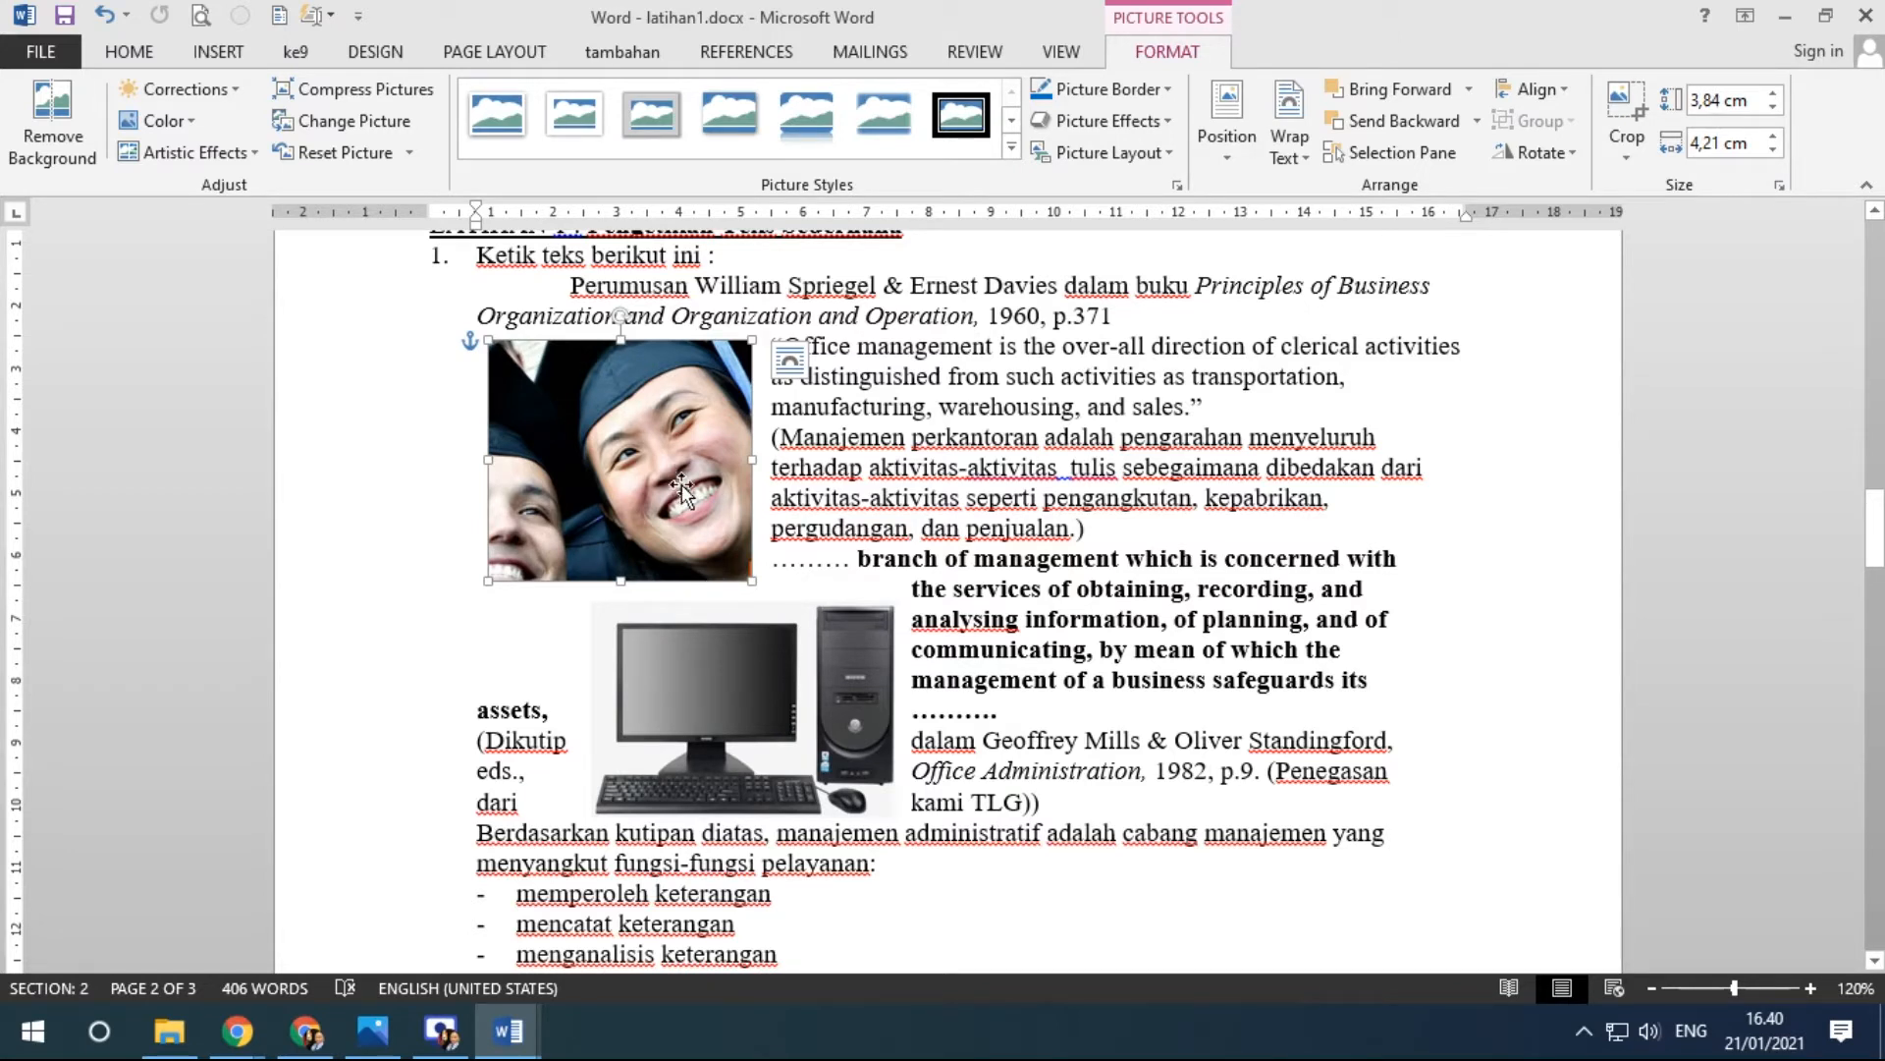
# Select the graduates and computer pictures together and align them with Align Left.
pyautogui.keyDown('ctrl'); pyautogui.click(723, 657); pyautogui.keyUp('ctrl')
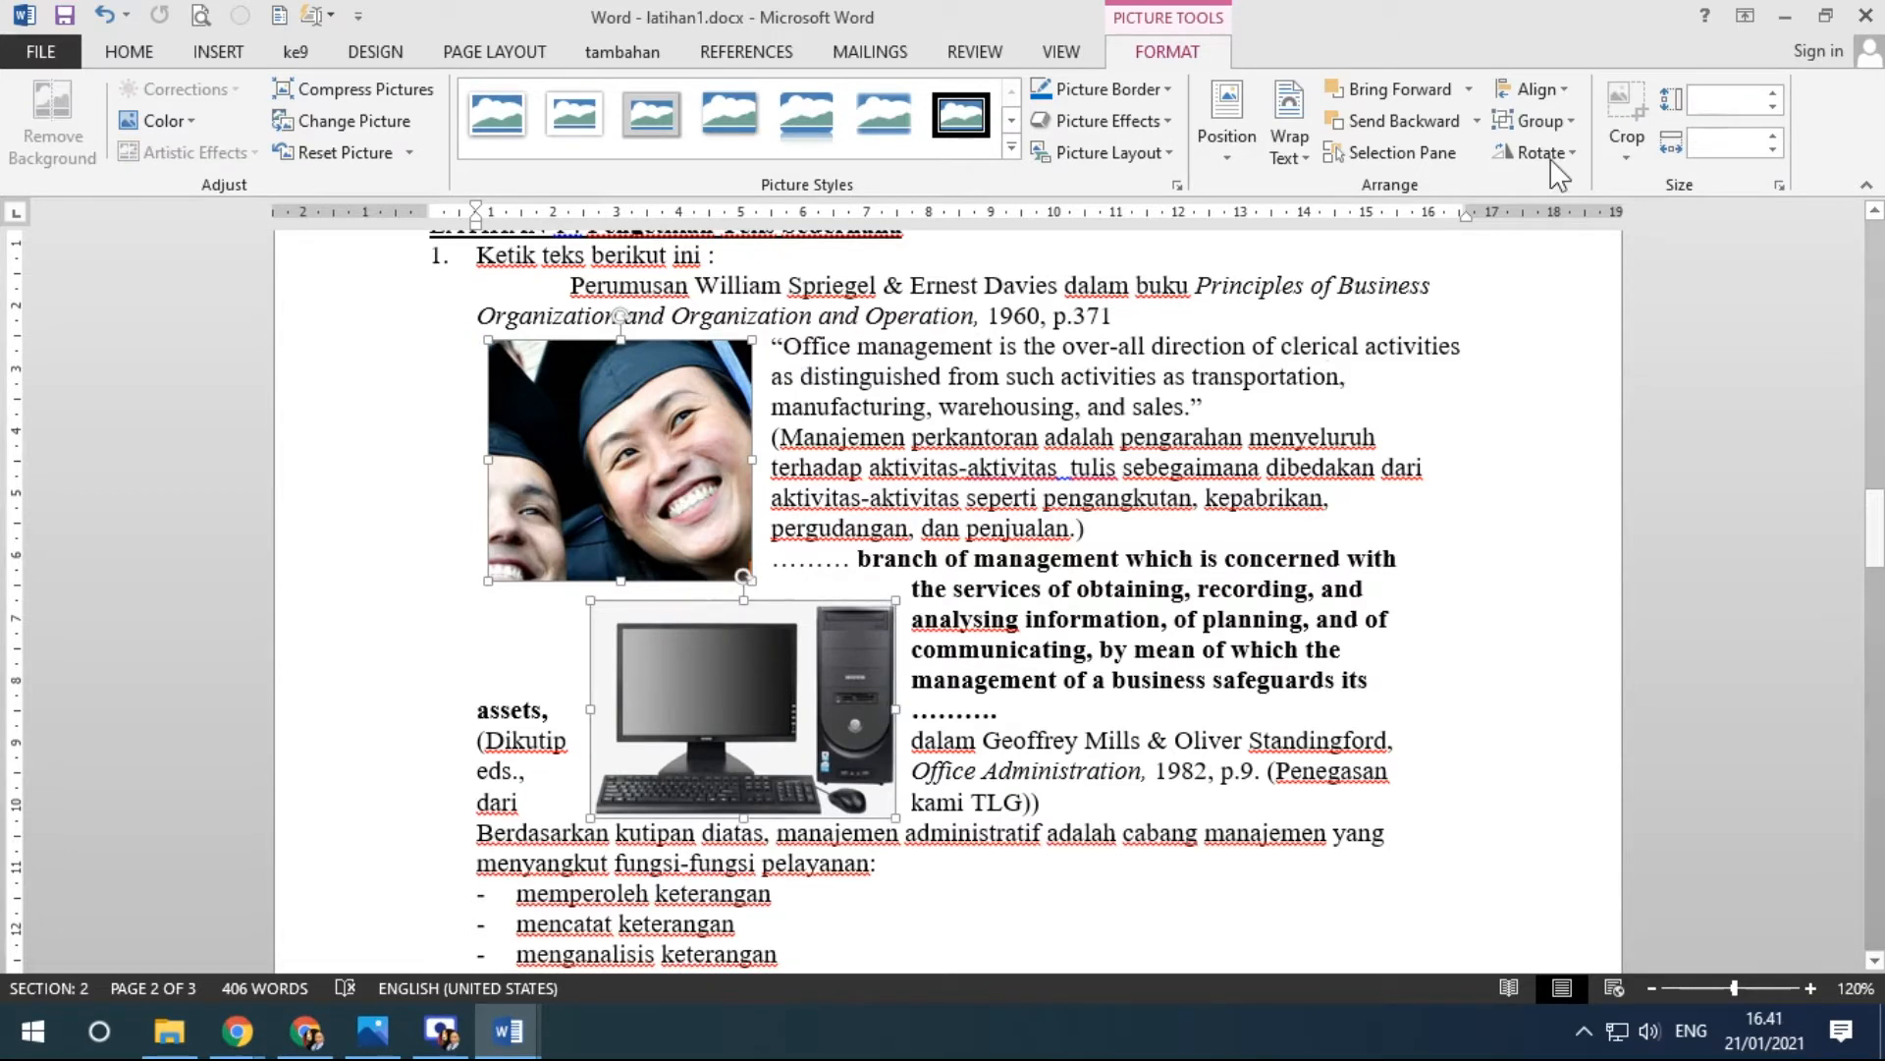
pyautogui.click(1559, 90)
pyautogui.click(1559, 117)
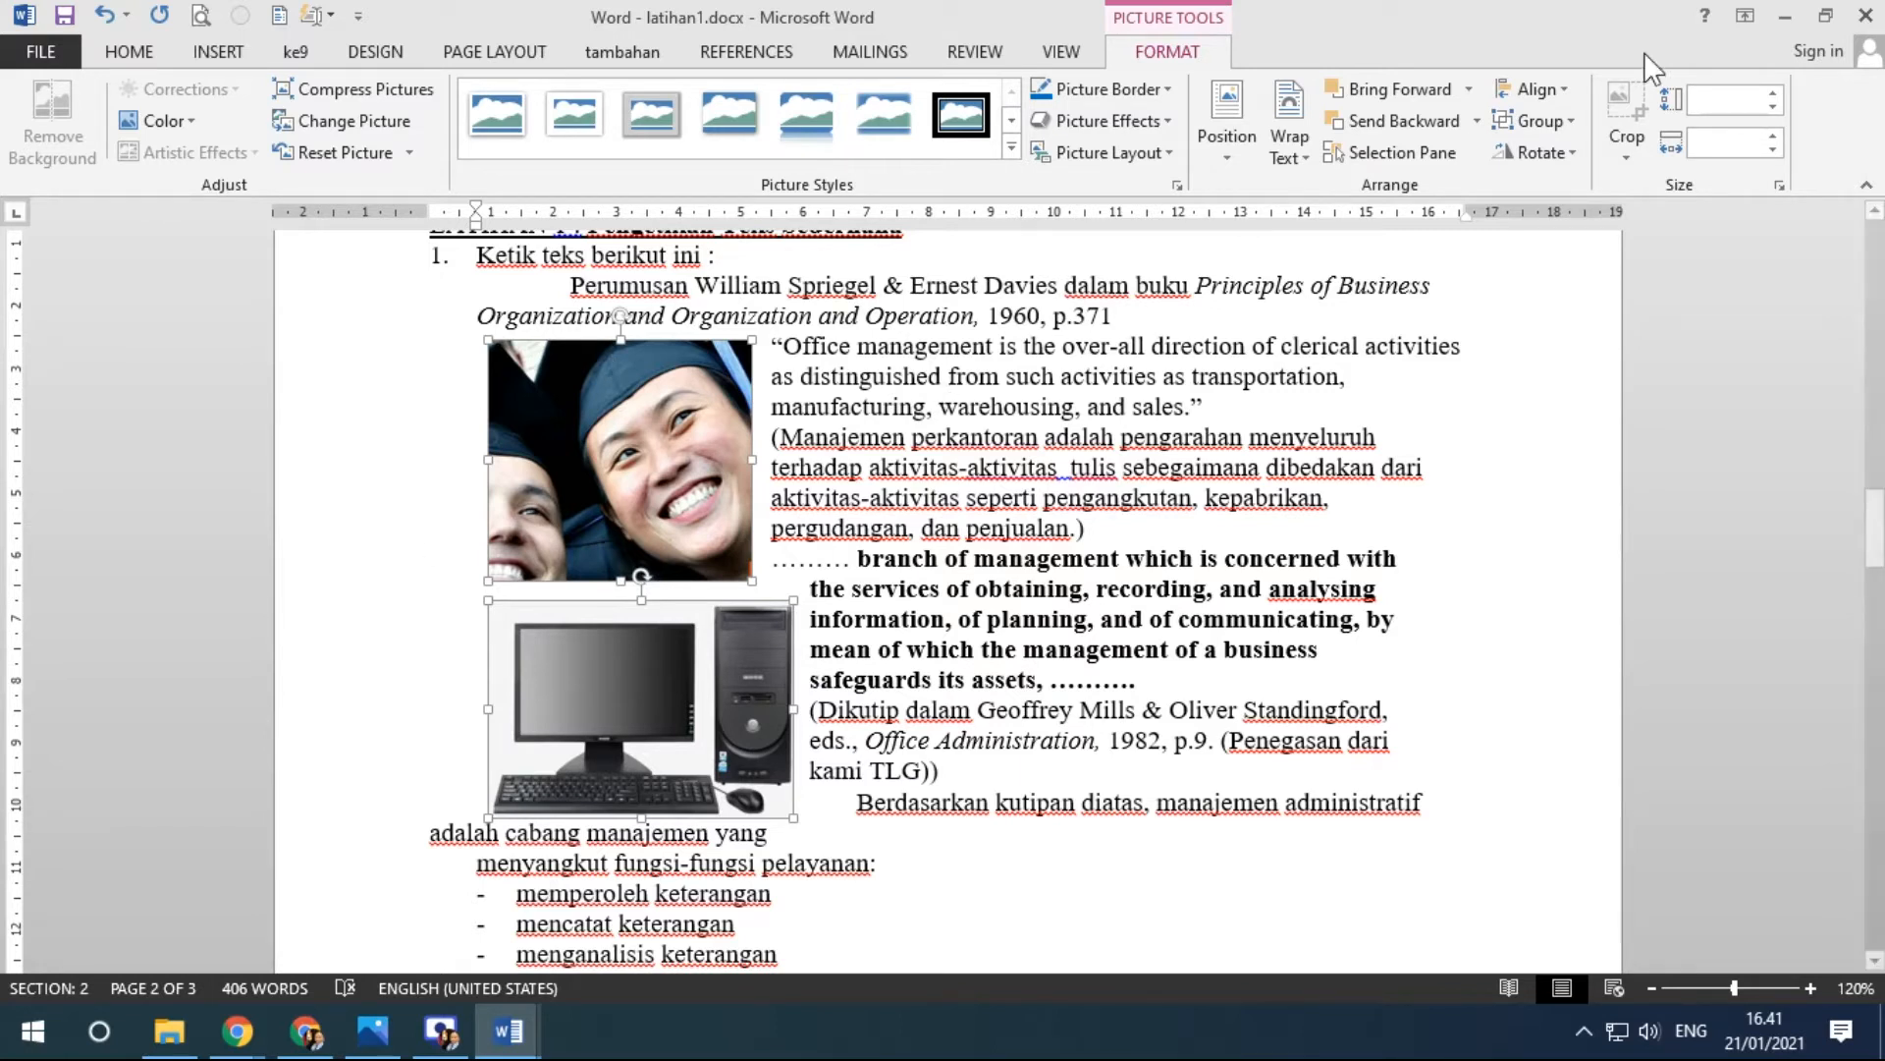
# Try Align Center and Align Right on the two selected pictures.
pyautogui.click(1552, 88)
pyautogui.click(1581, 159)
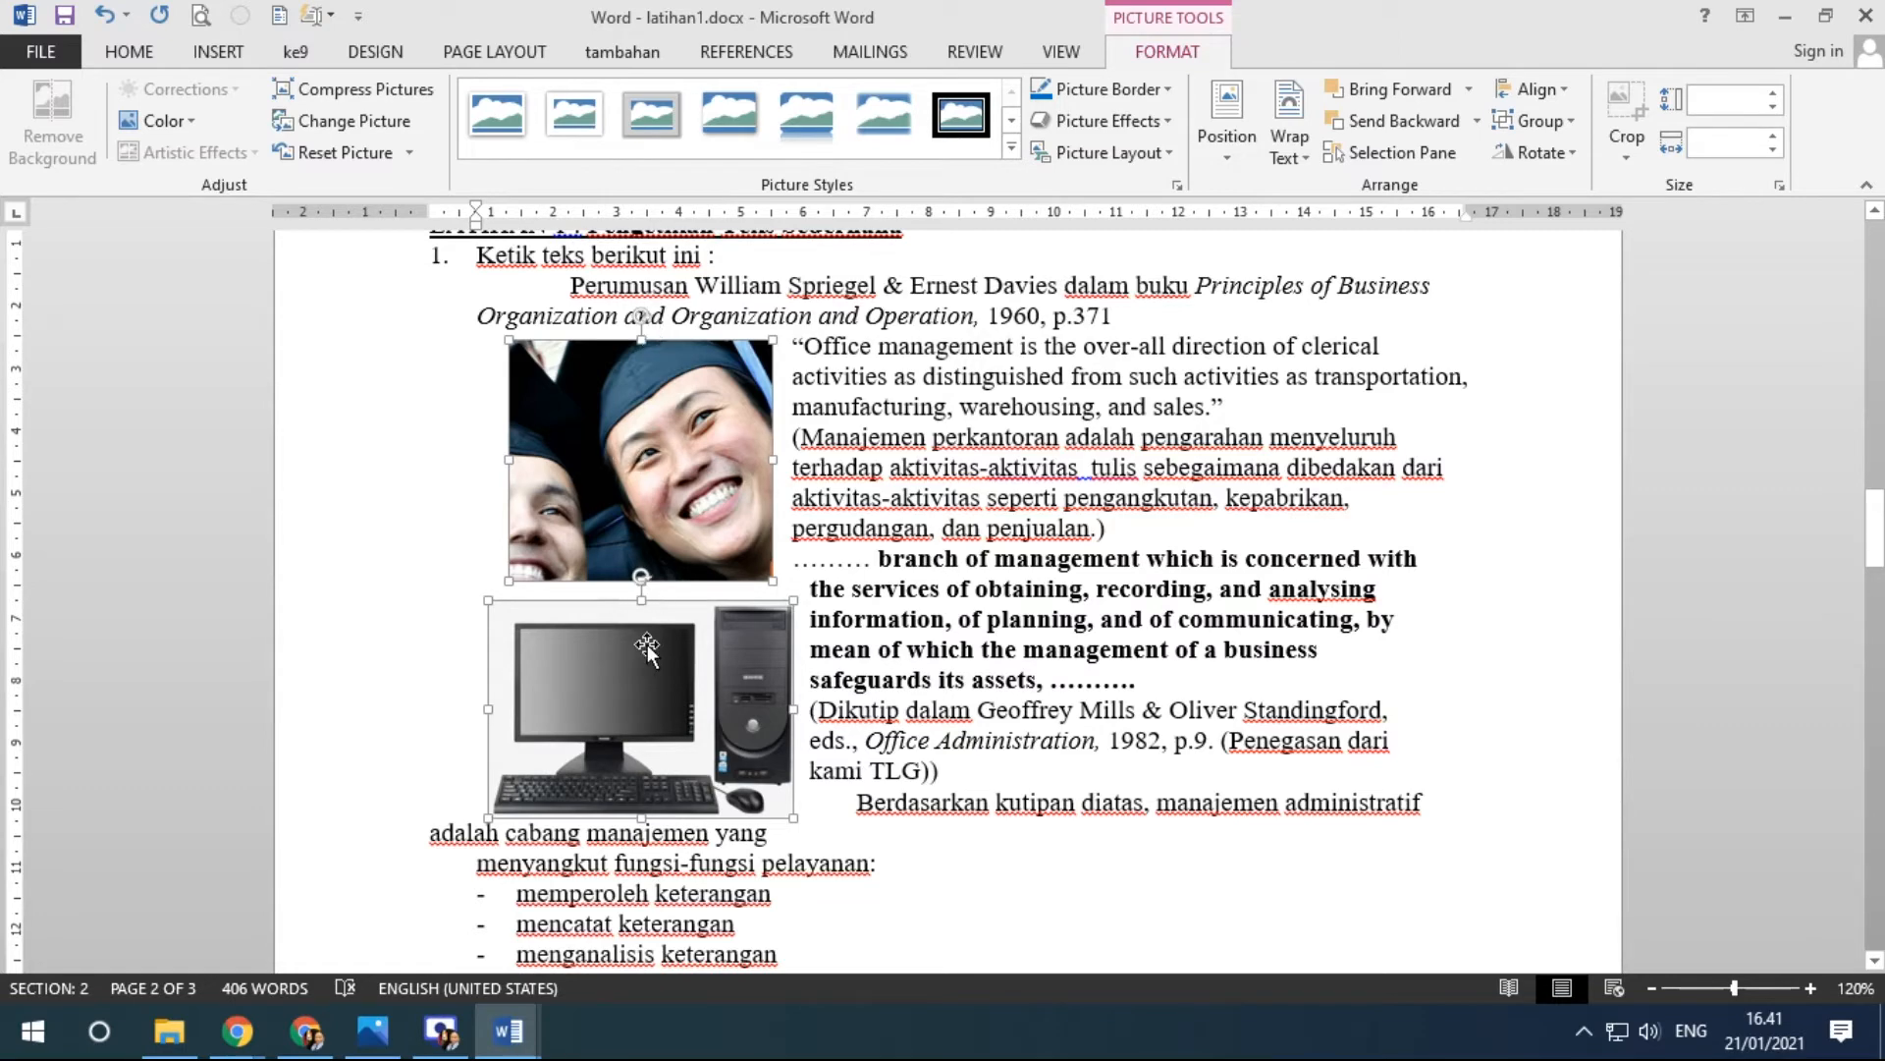
pyautogui.click(1558, 94)
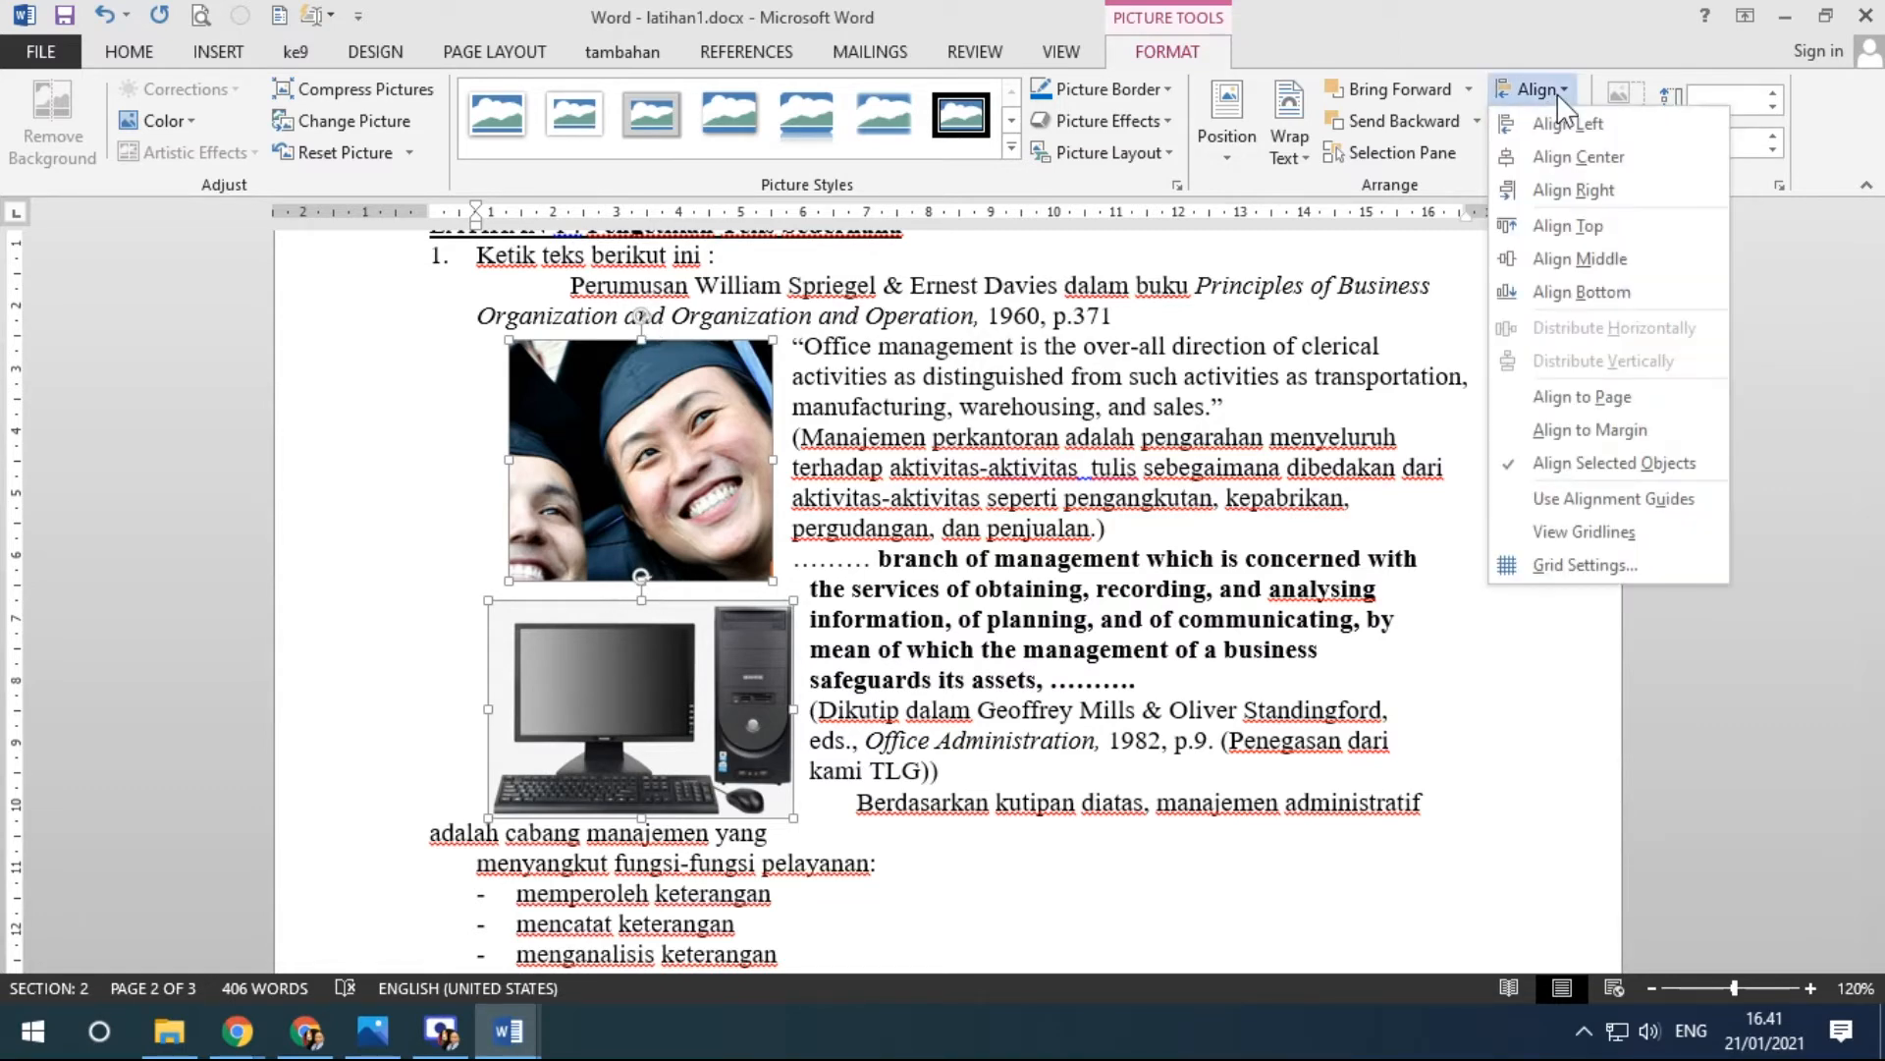
pyautogui.click(1538, 190)
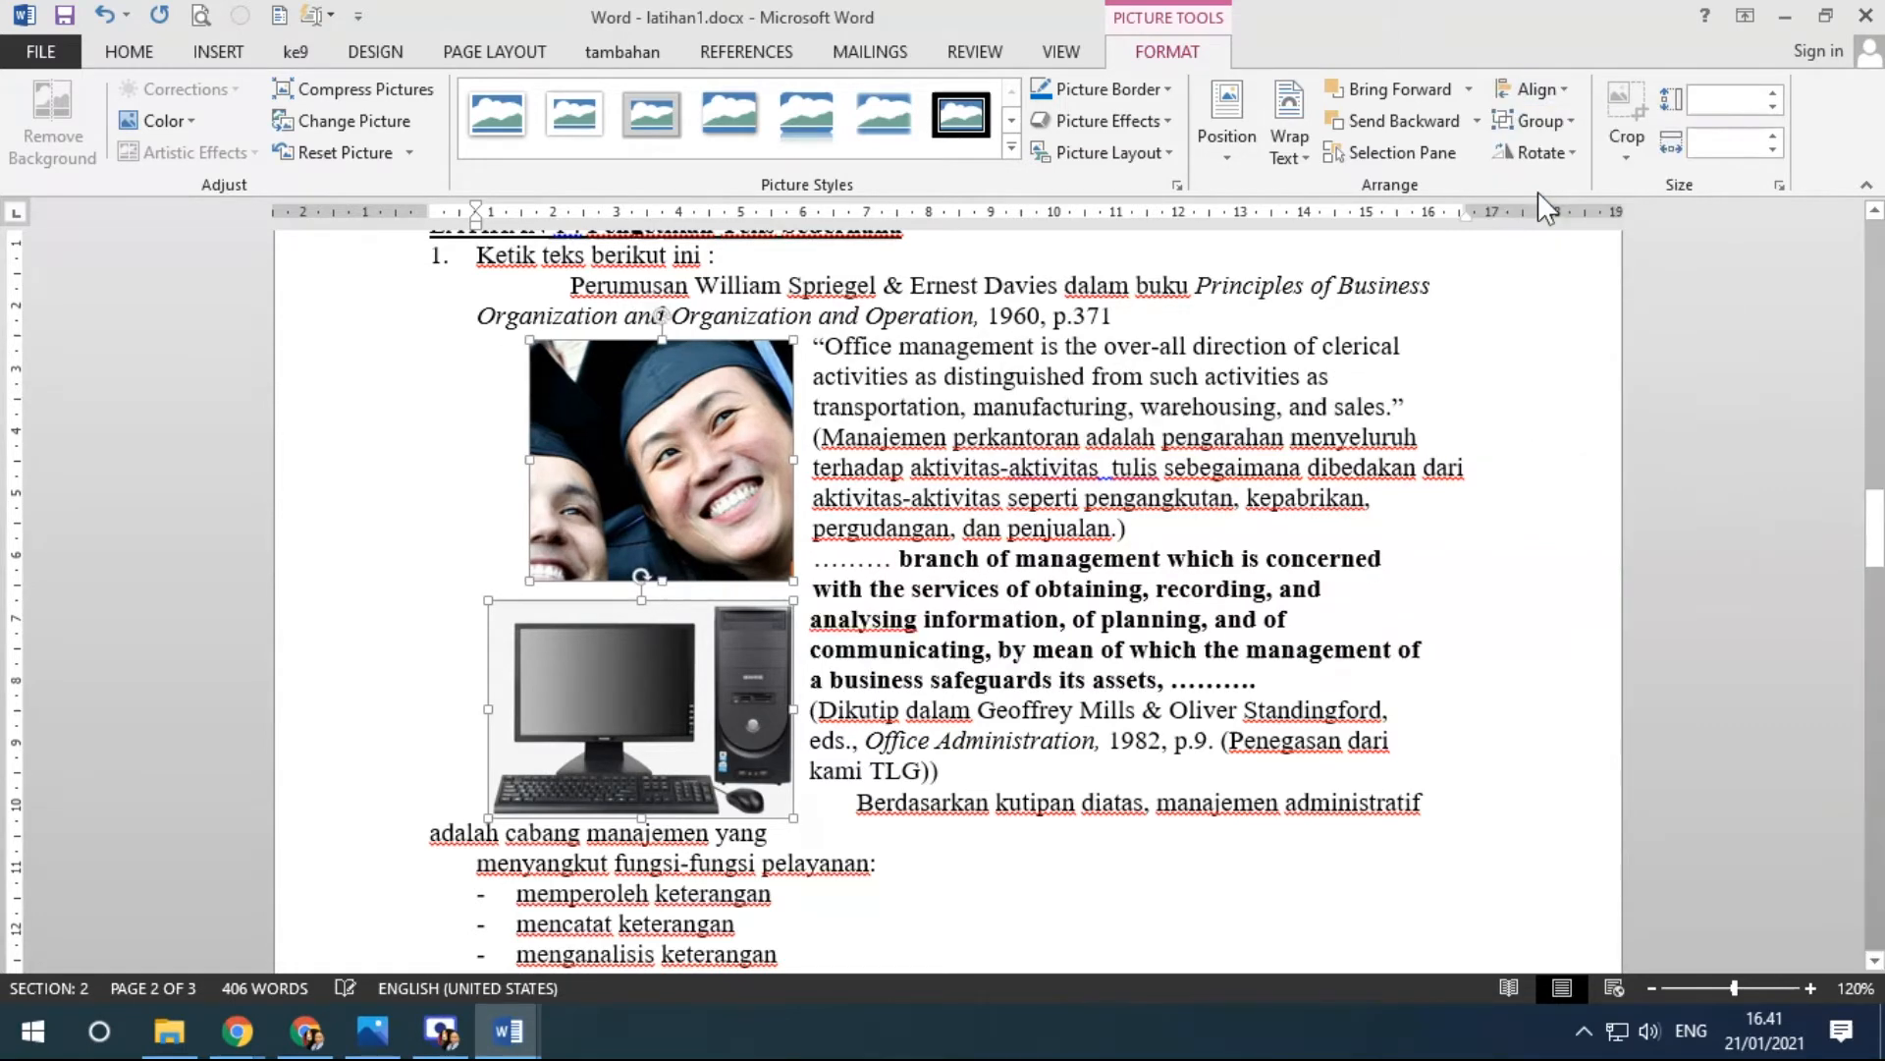
# Try Align Middle on the two selected pictures, undo it, and look over the alignment choices again.
pyautogui.click(1558, 87)
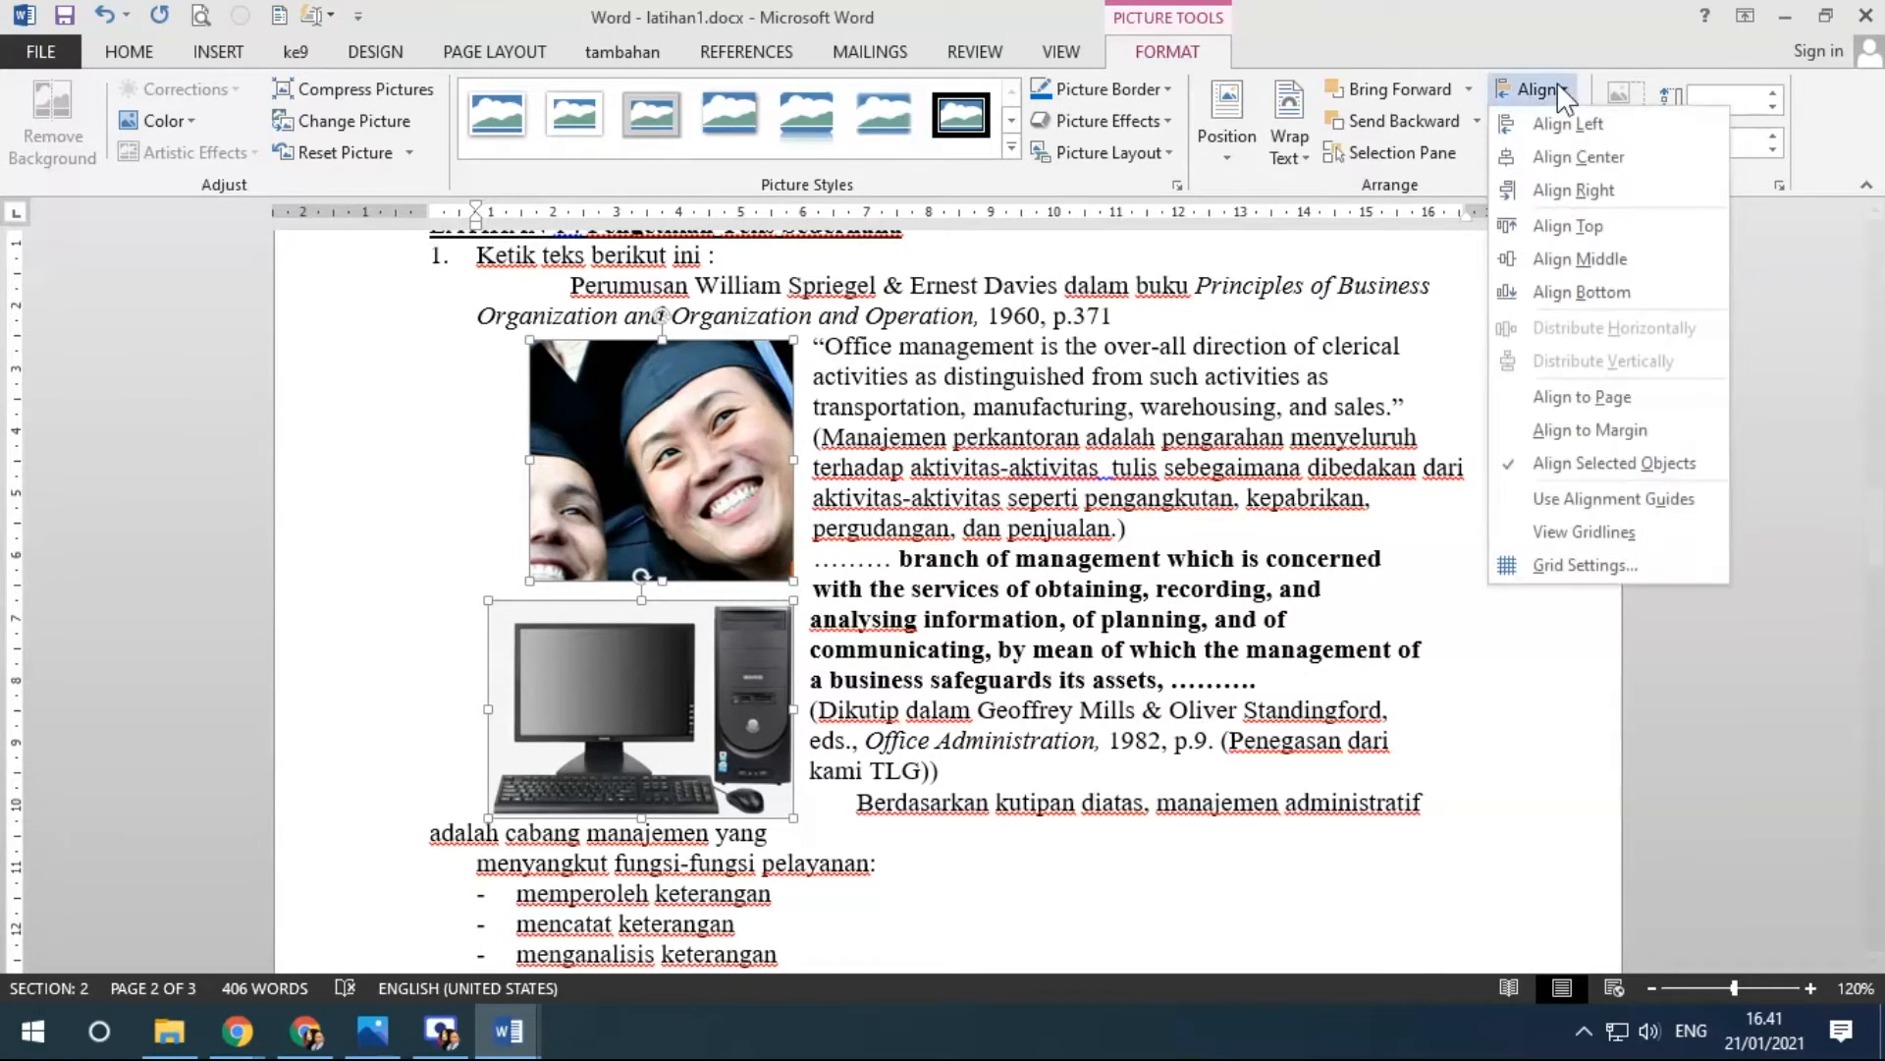
pyautogui.click(1586, 258)
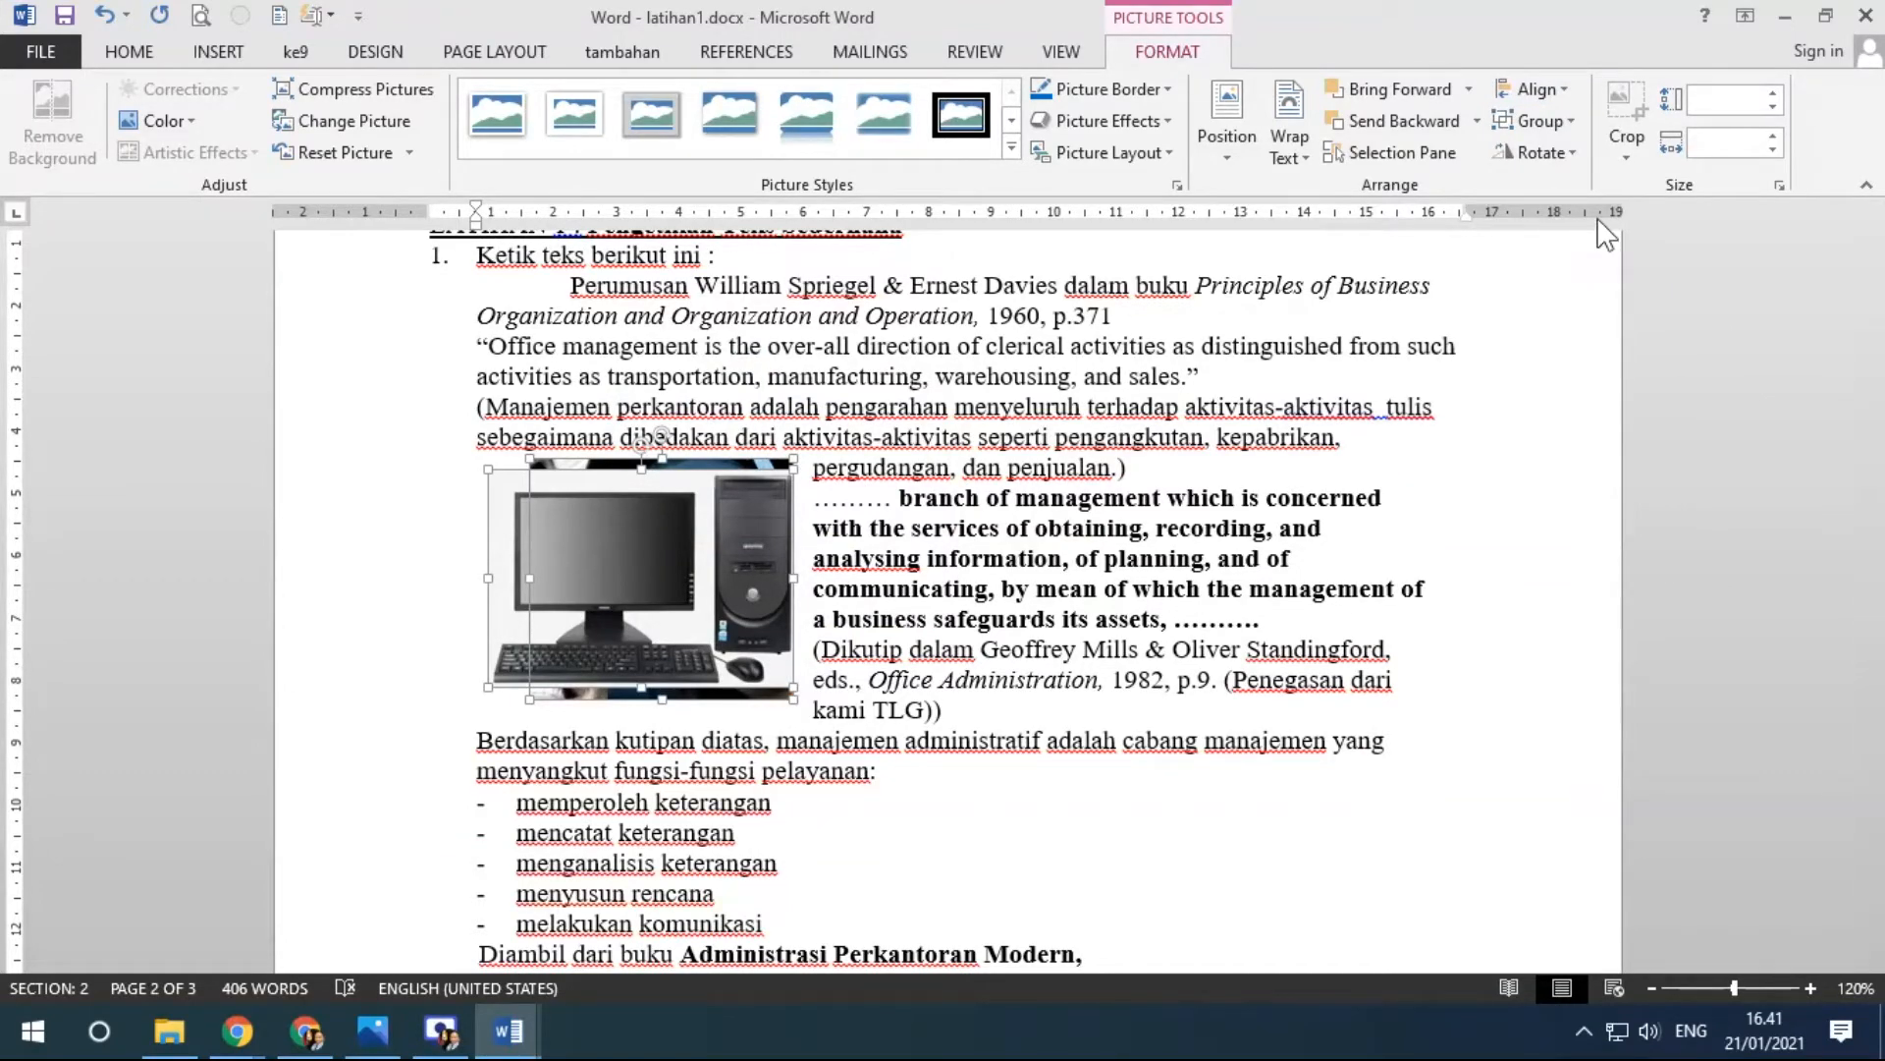
pyautogui.hotkey('ctrl', 'z')
pyautogui.click(1569, 106)
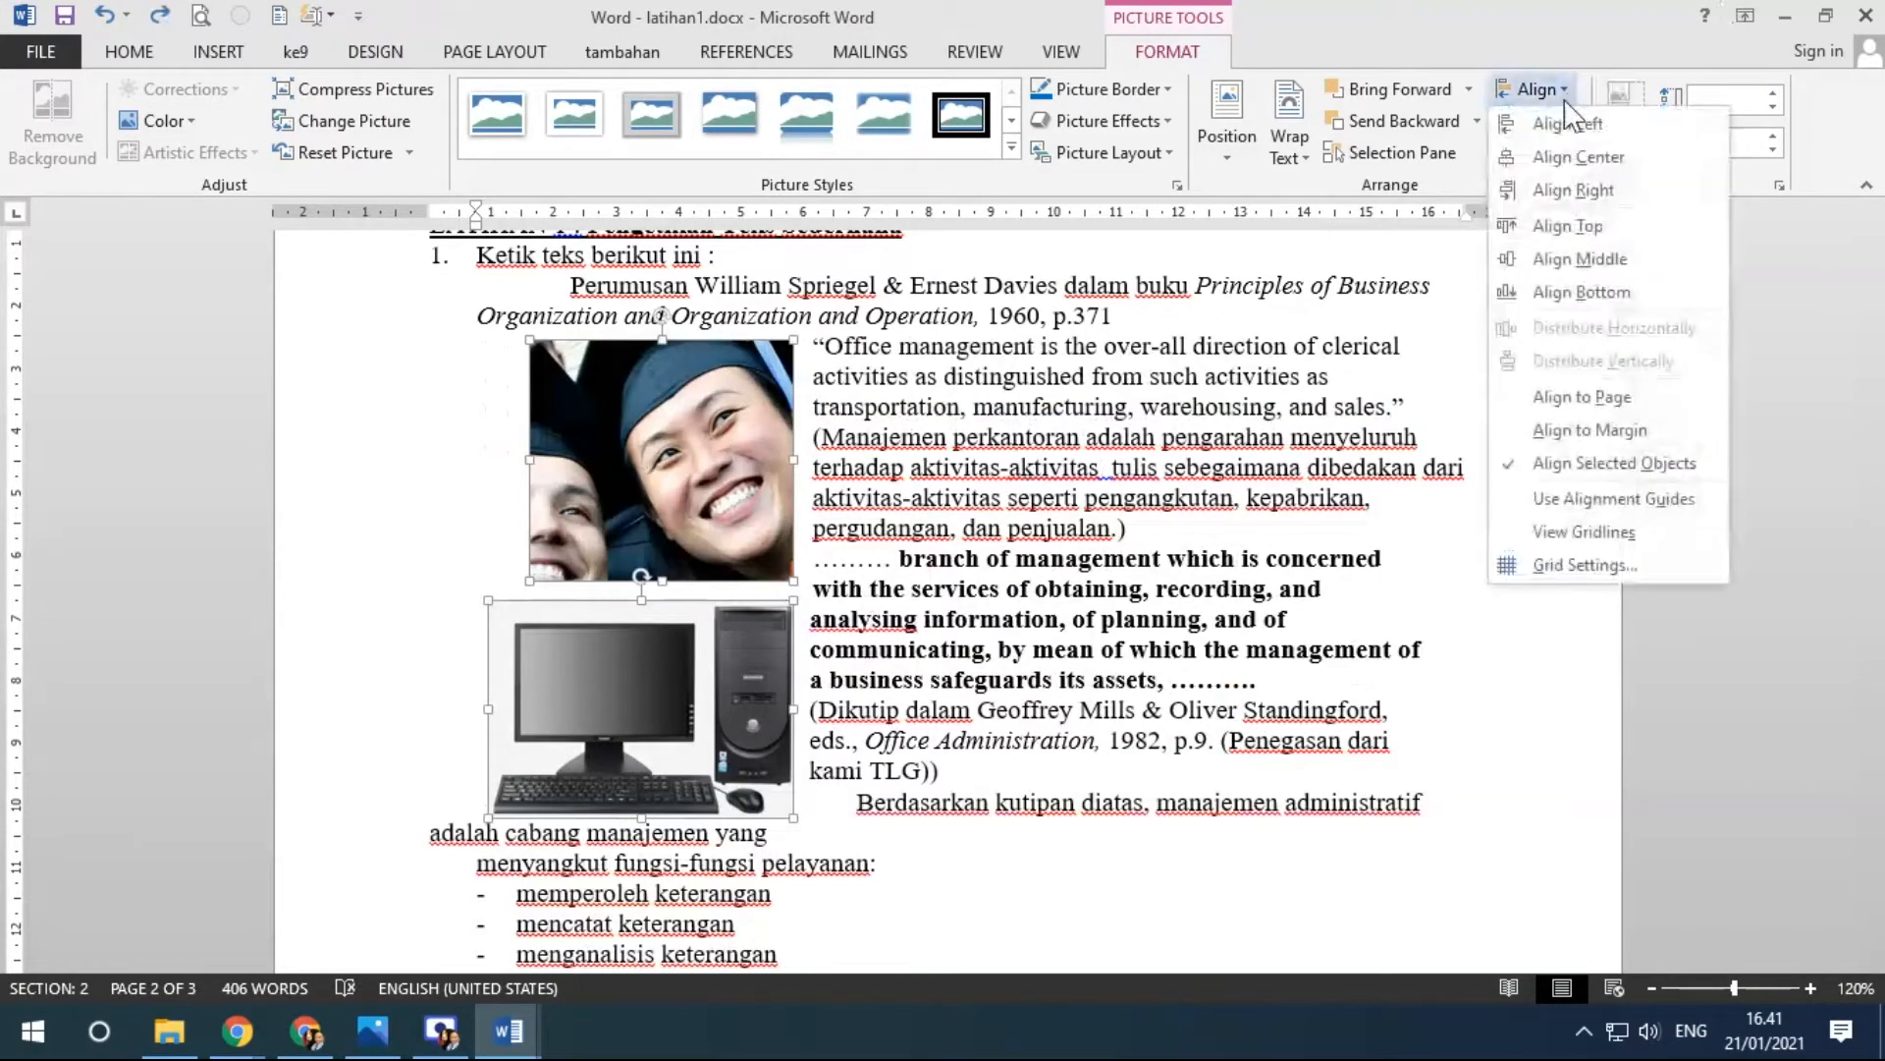
pyautogui.press('Escape')
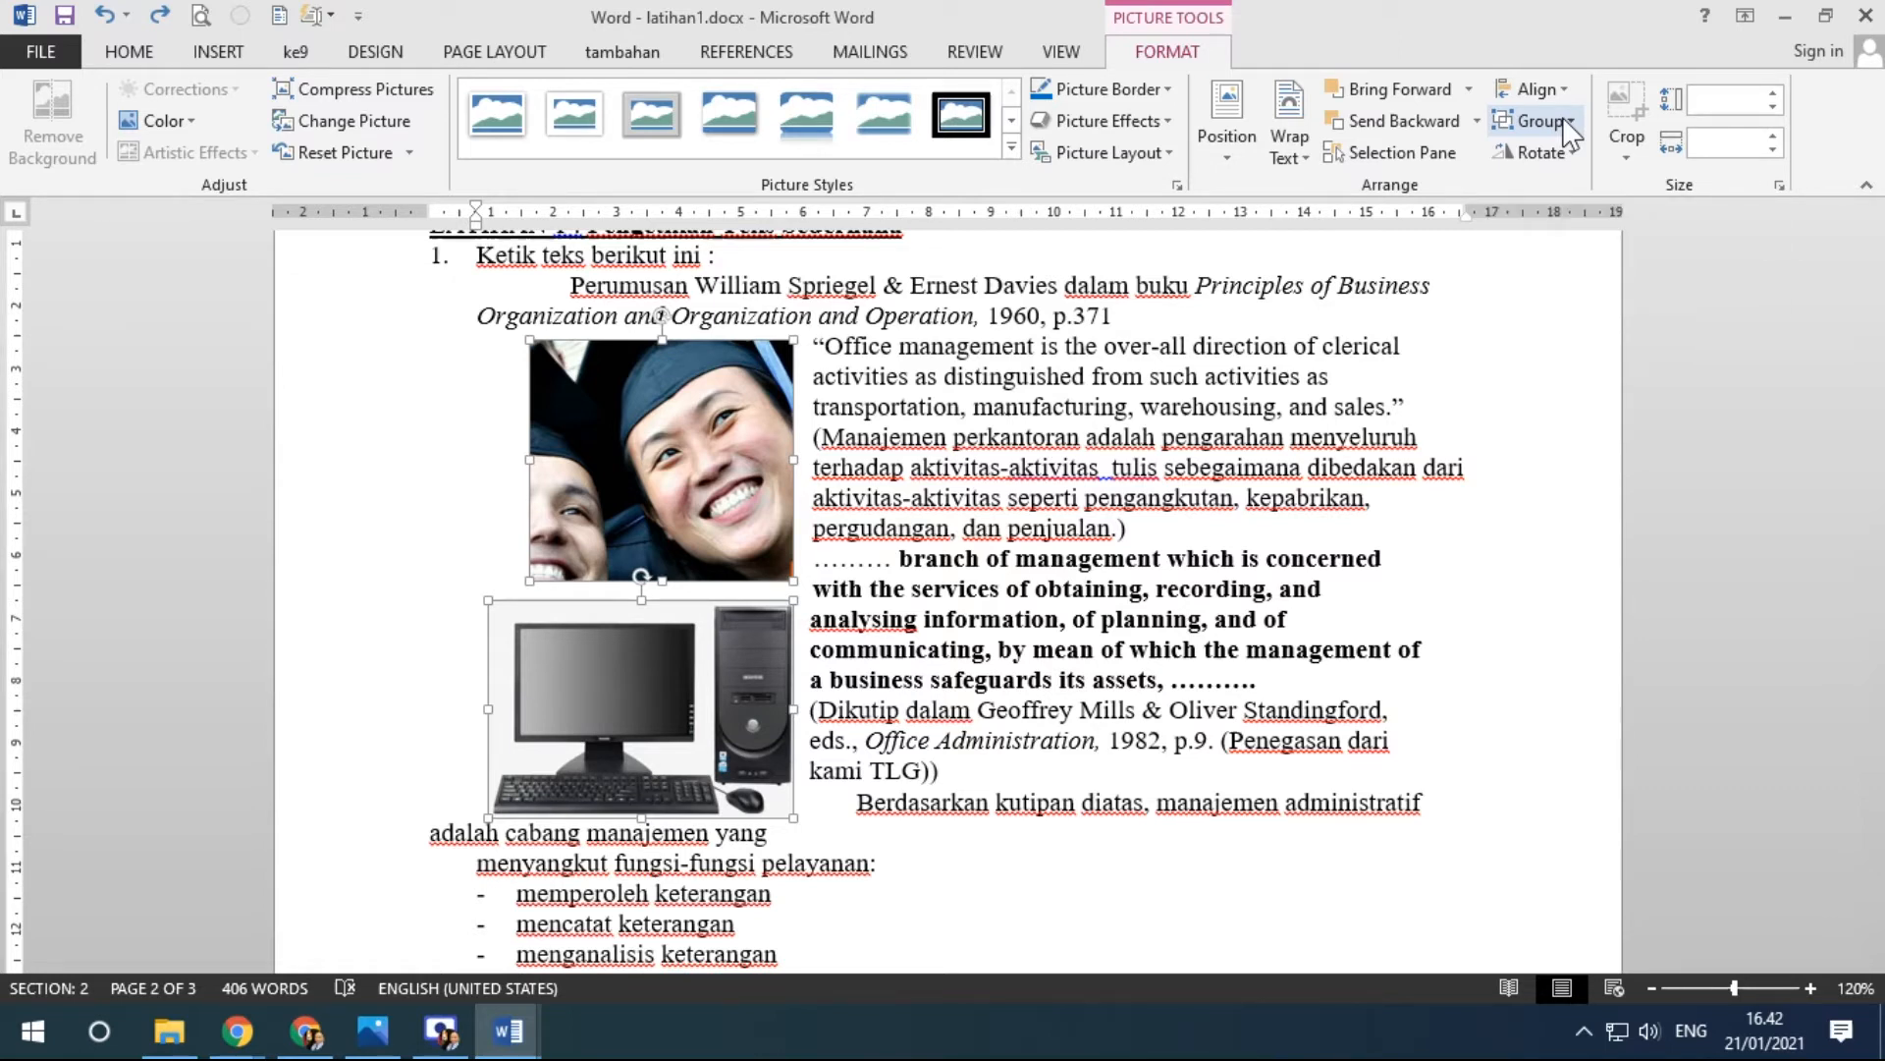
# Align the left edges of the graduates and computer pictures and group them into one object.
pyautogui.click(1561, 93)
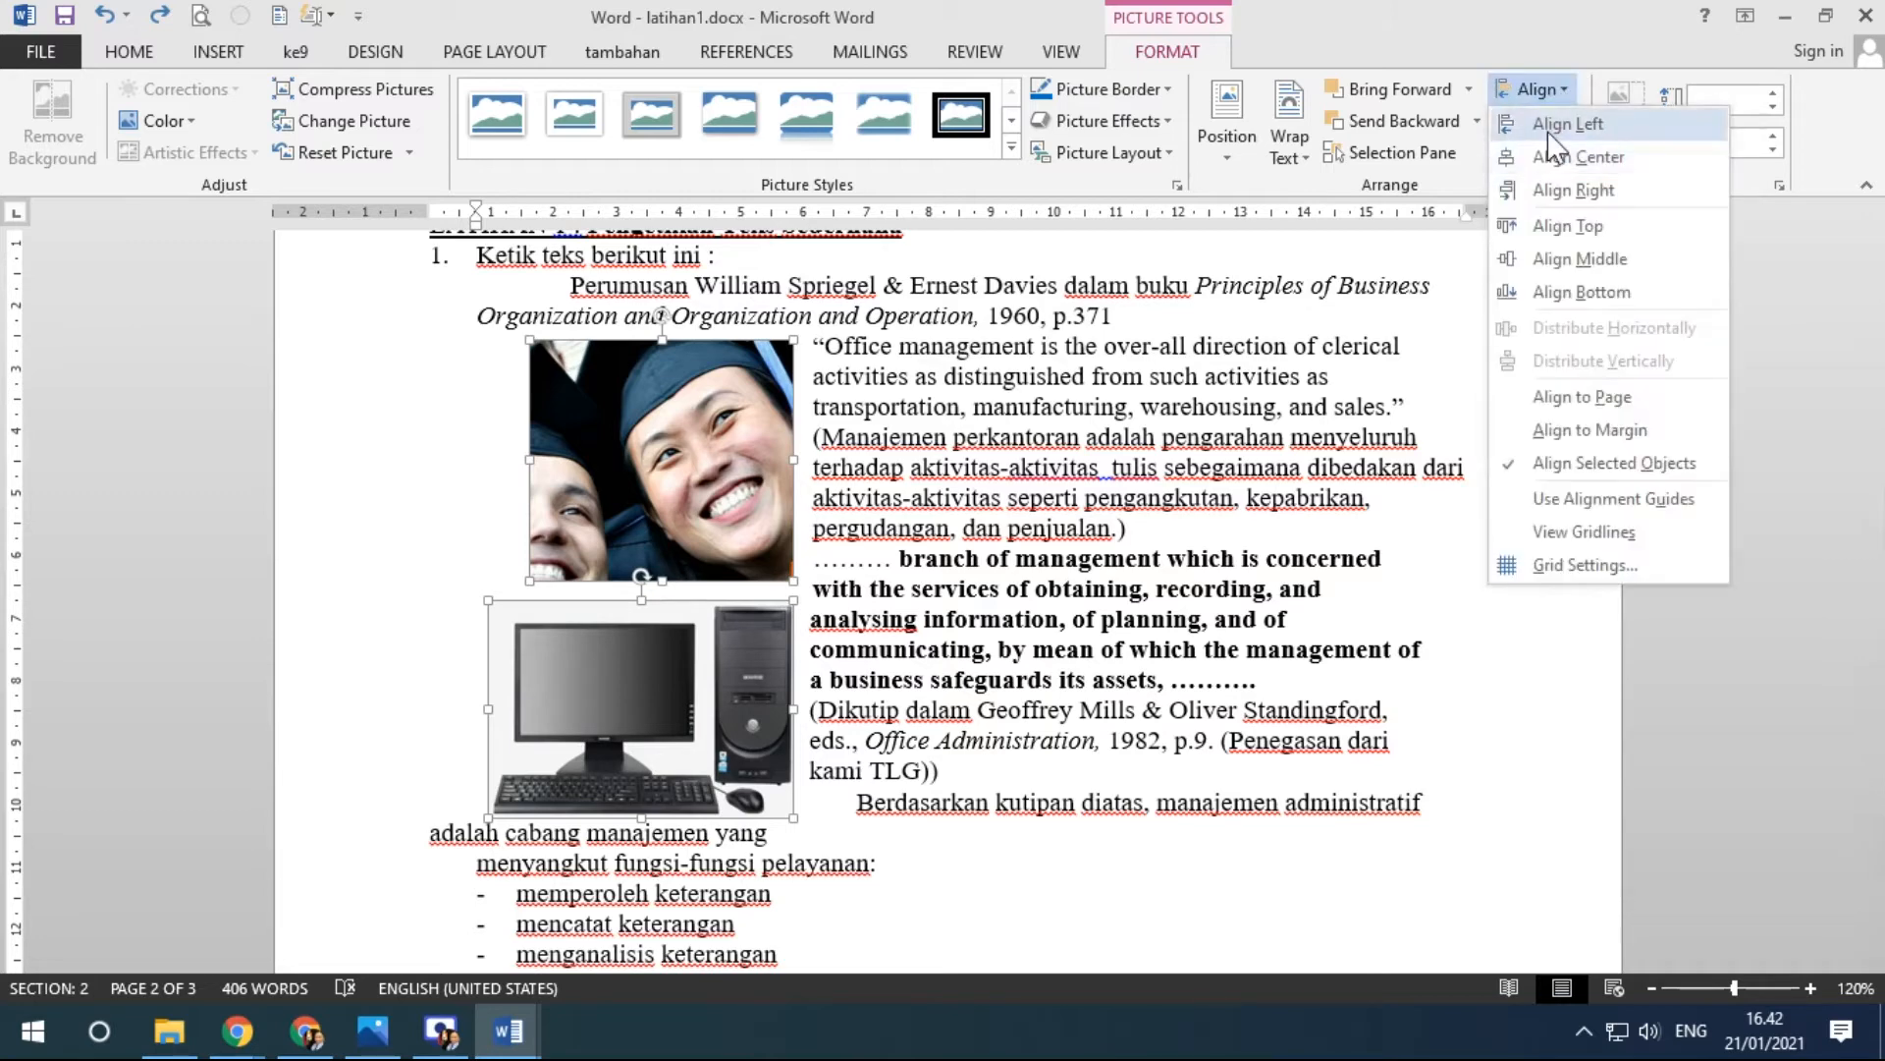
pyautogui.click(1564, 123)
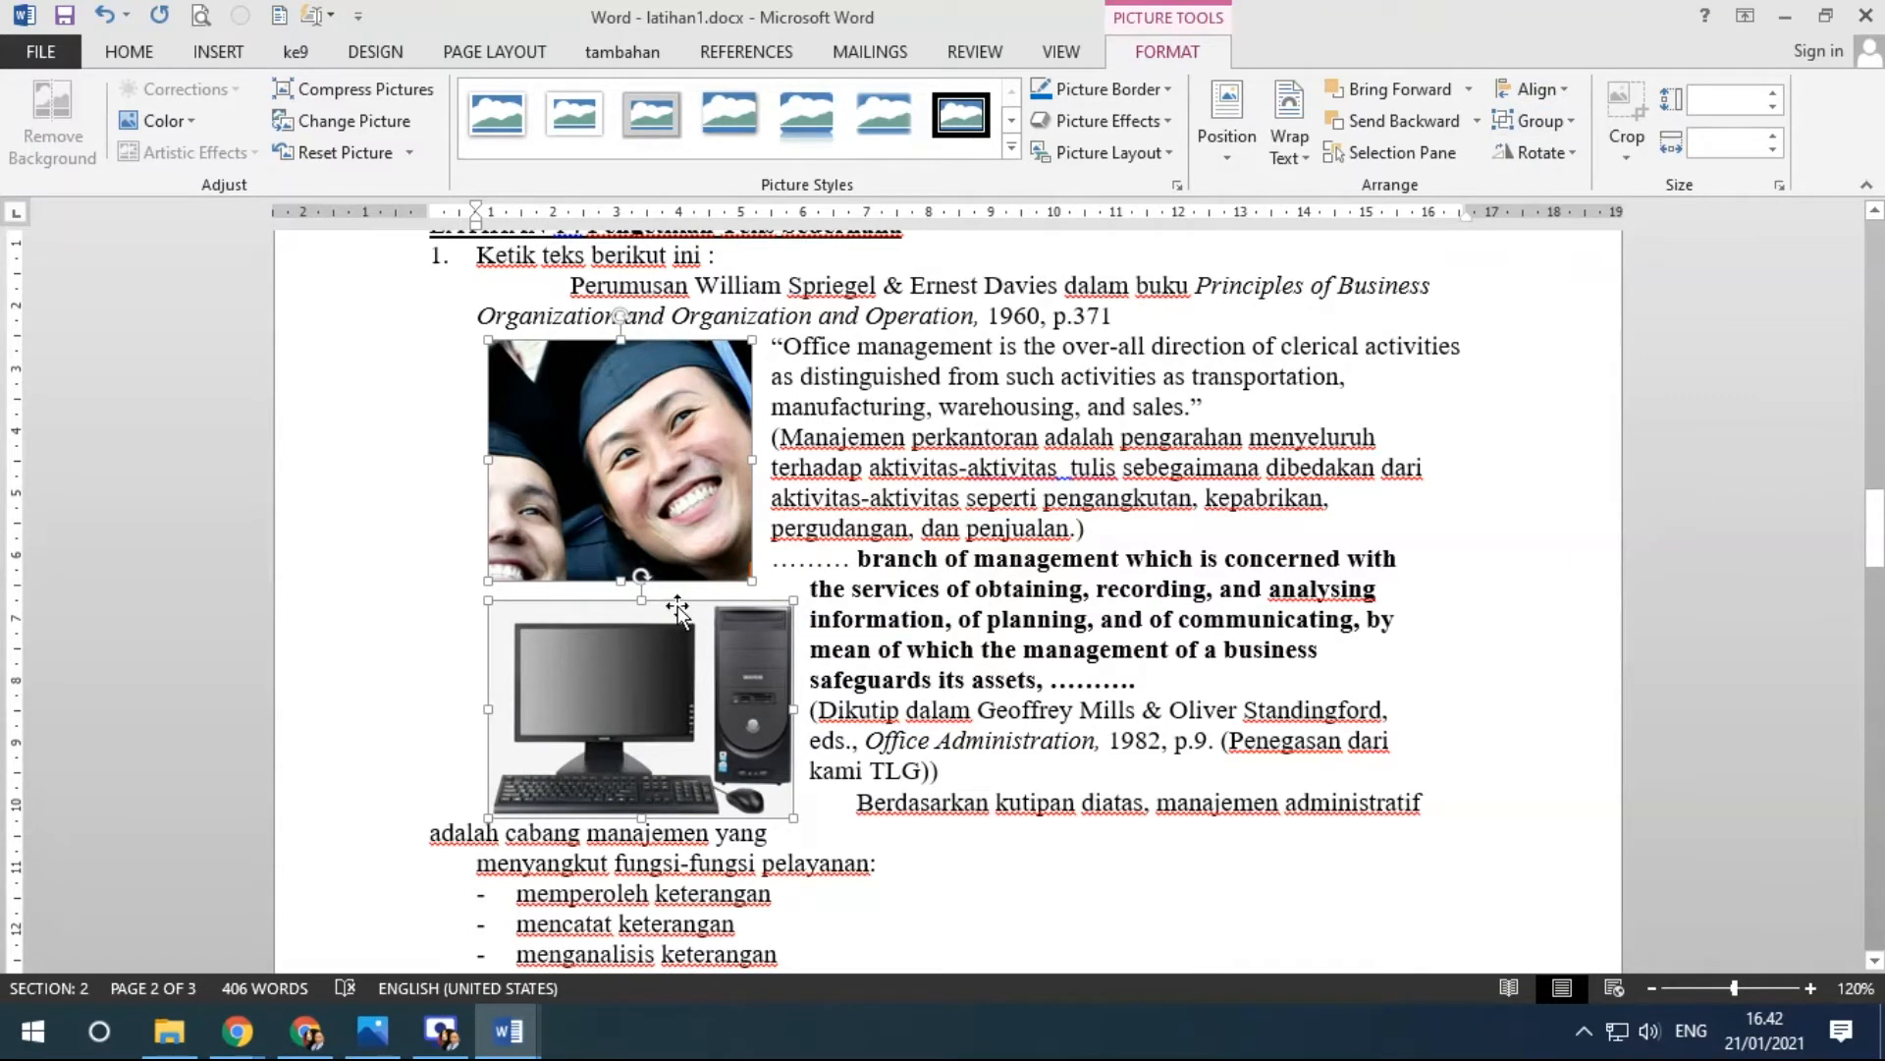
pyautogui.click(1569, 119)
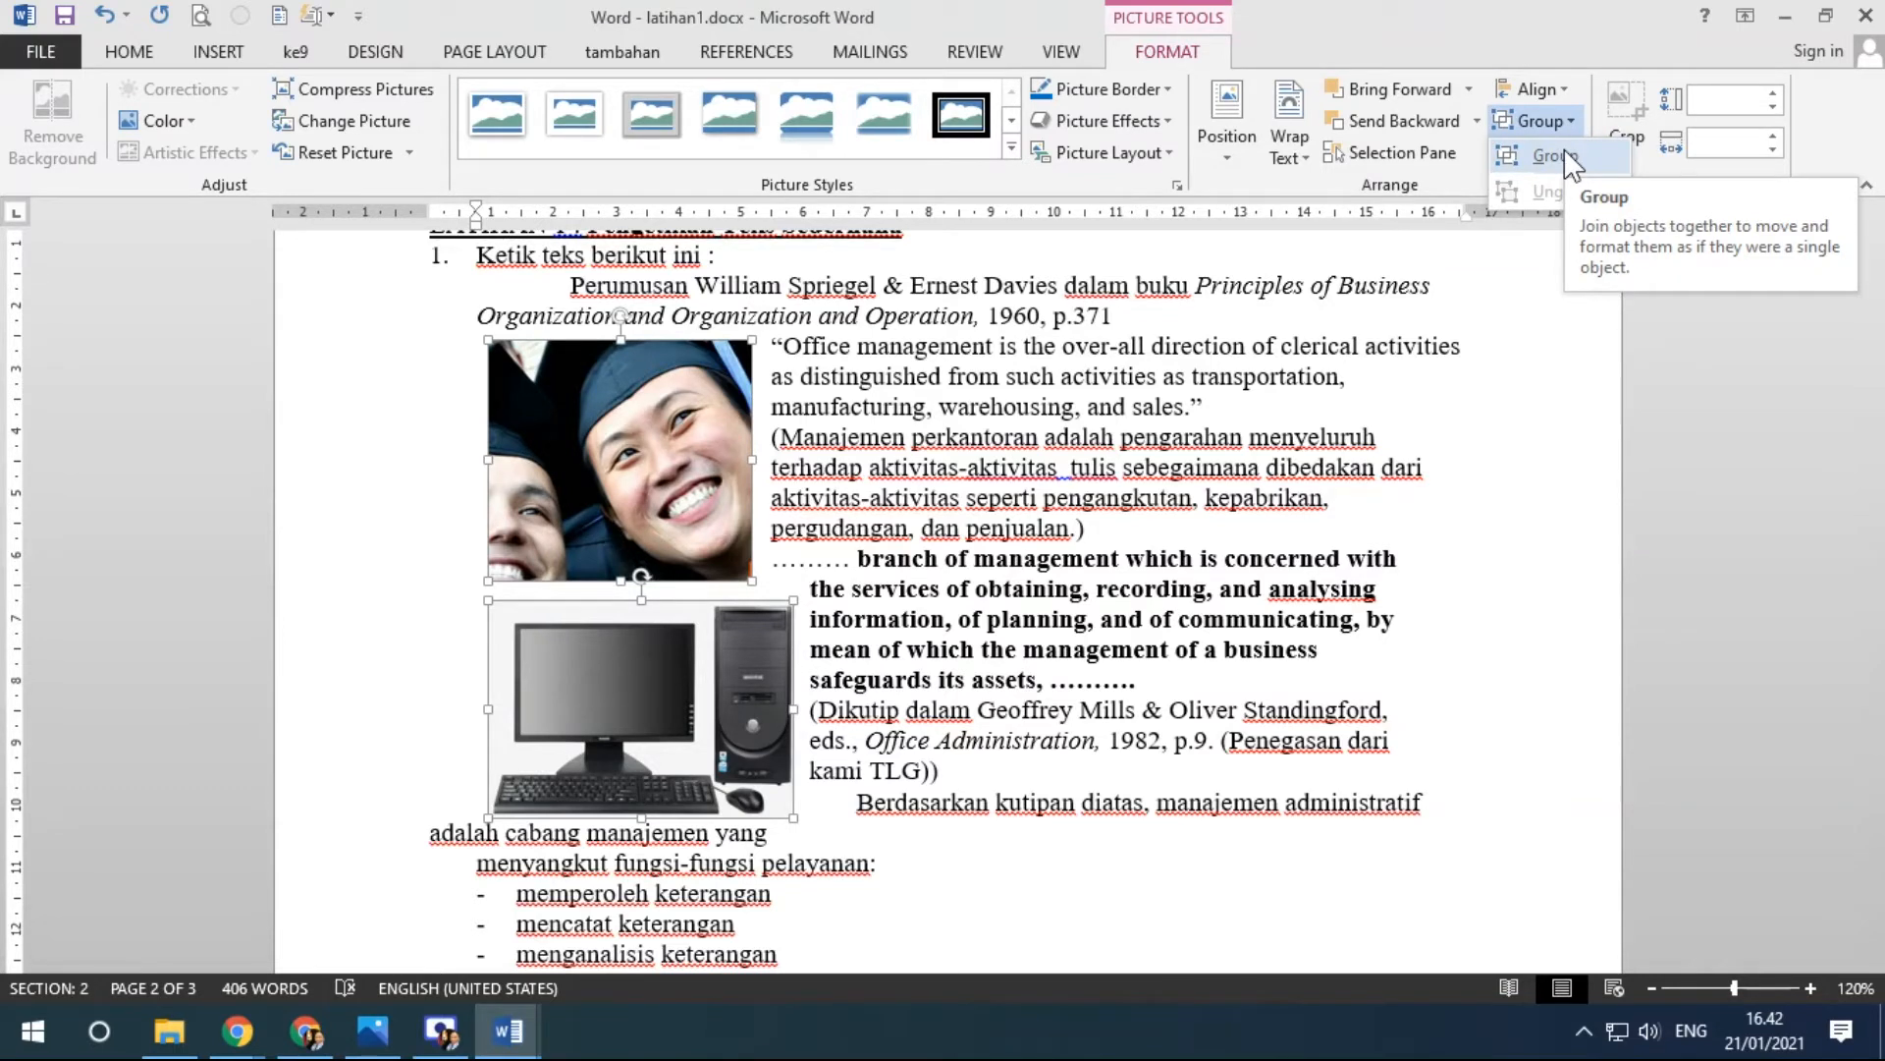
pyautogui.click(1568, 157)
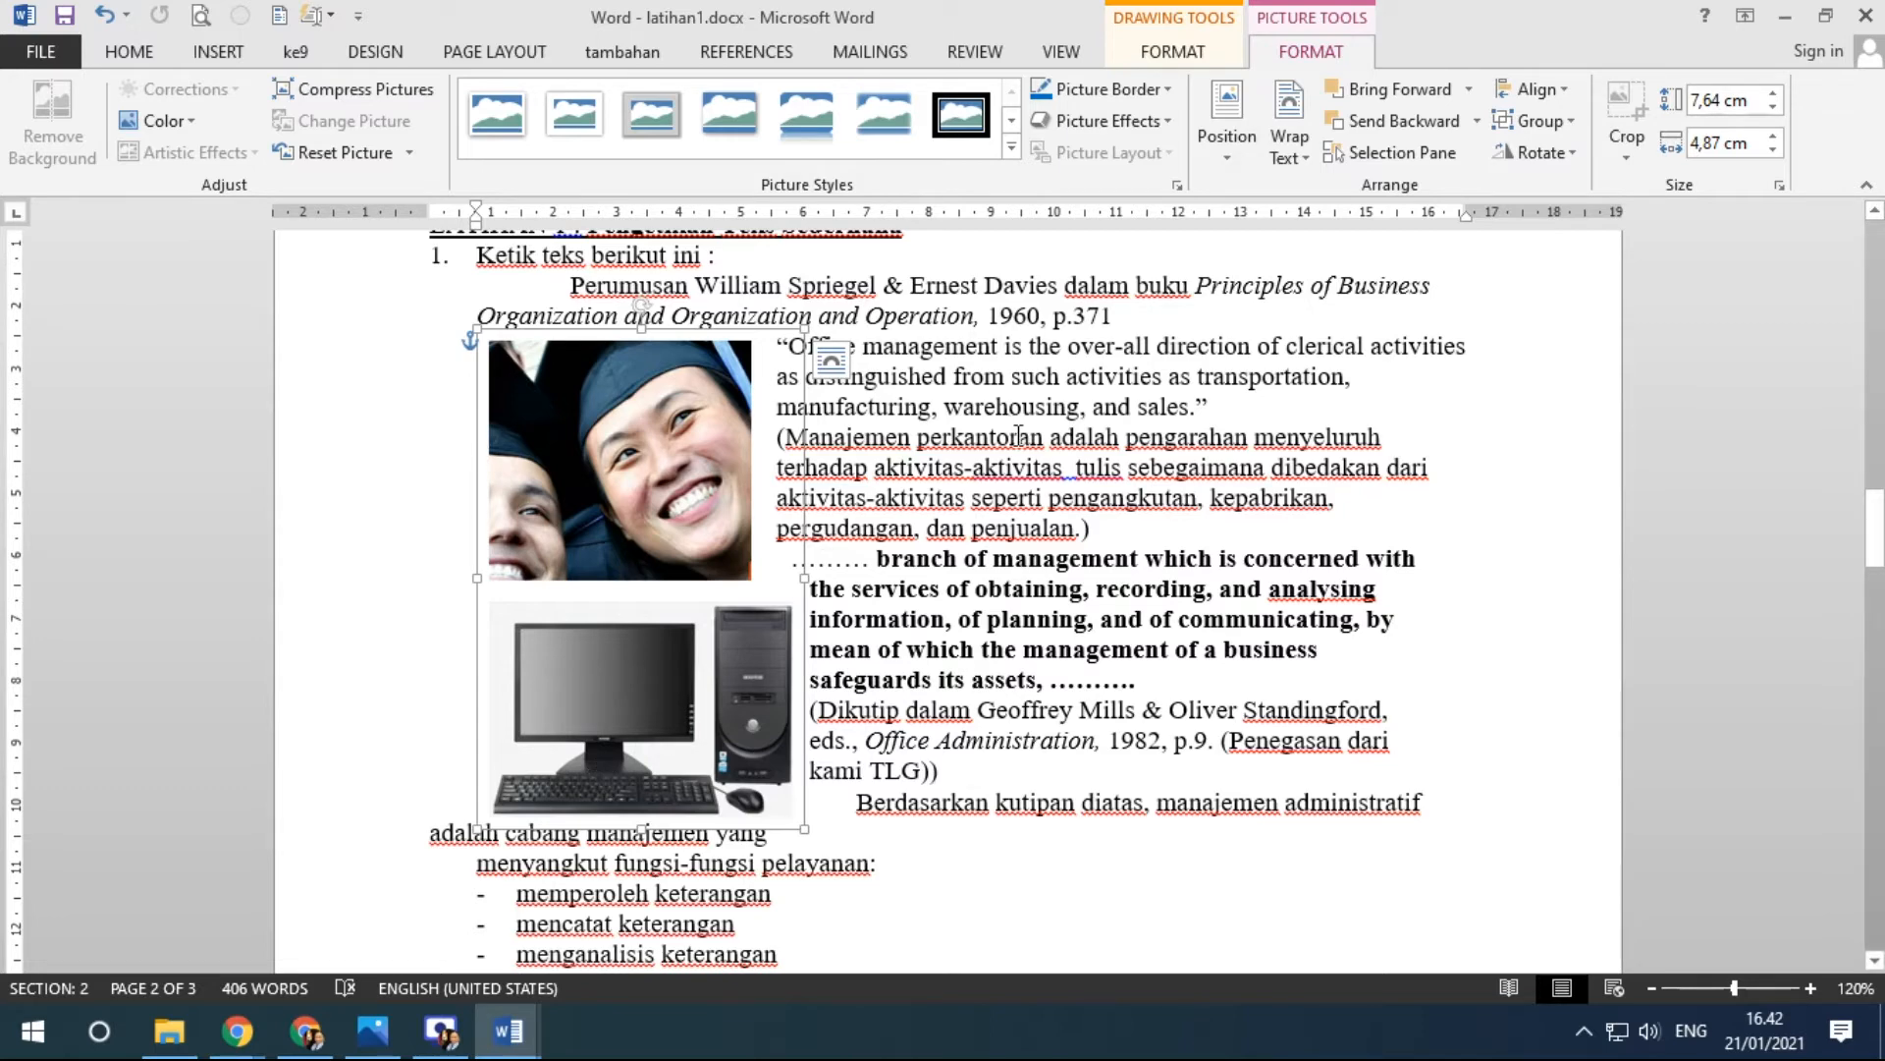
# Move the grouped pictures to the middle of the text block.
pyautogui.moveTo(761, 423); pyautogui.dragTo(881, 357)
pyautogui.click(1101, 497)
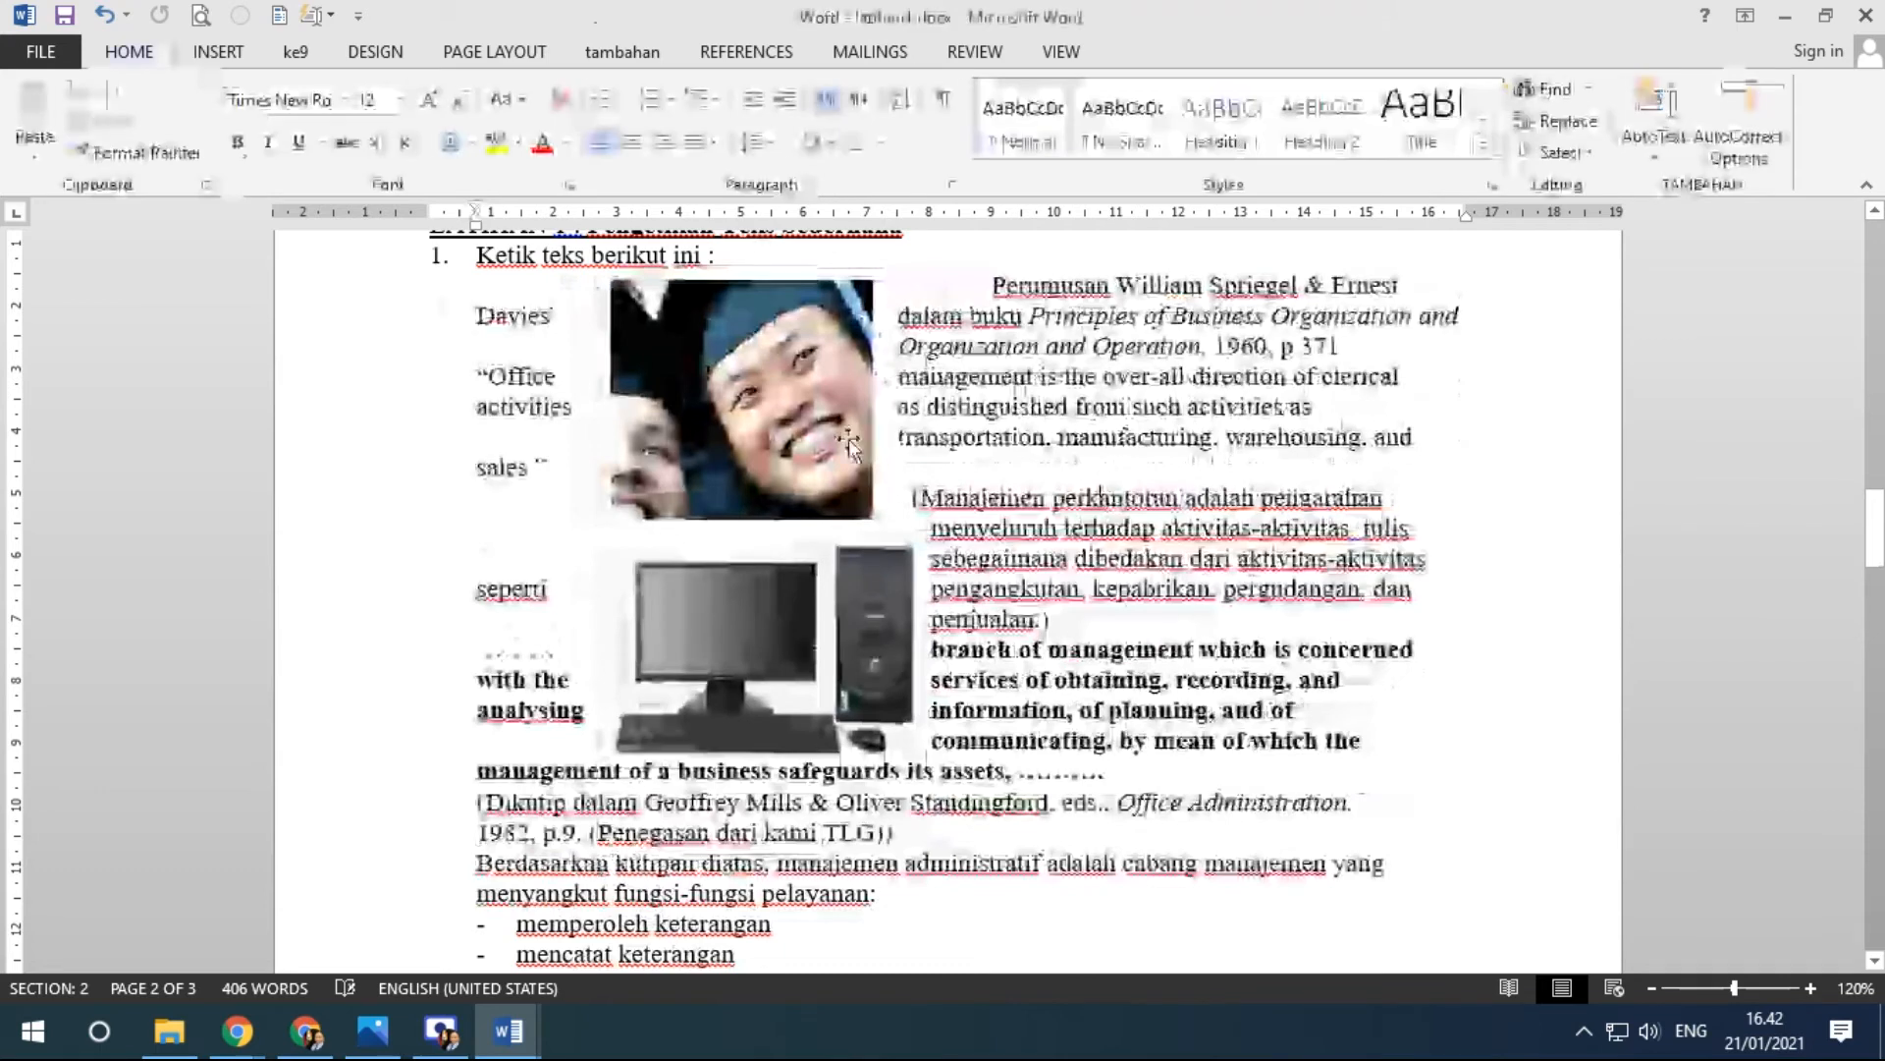
pyautogui.click(850, 447)
pyautogui.moveTo(928, 459); pyautogui.dragTo(1124, 466)
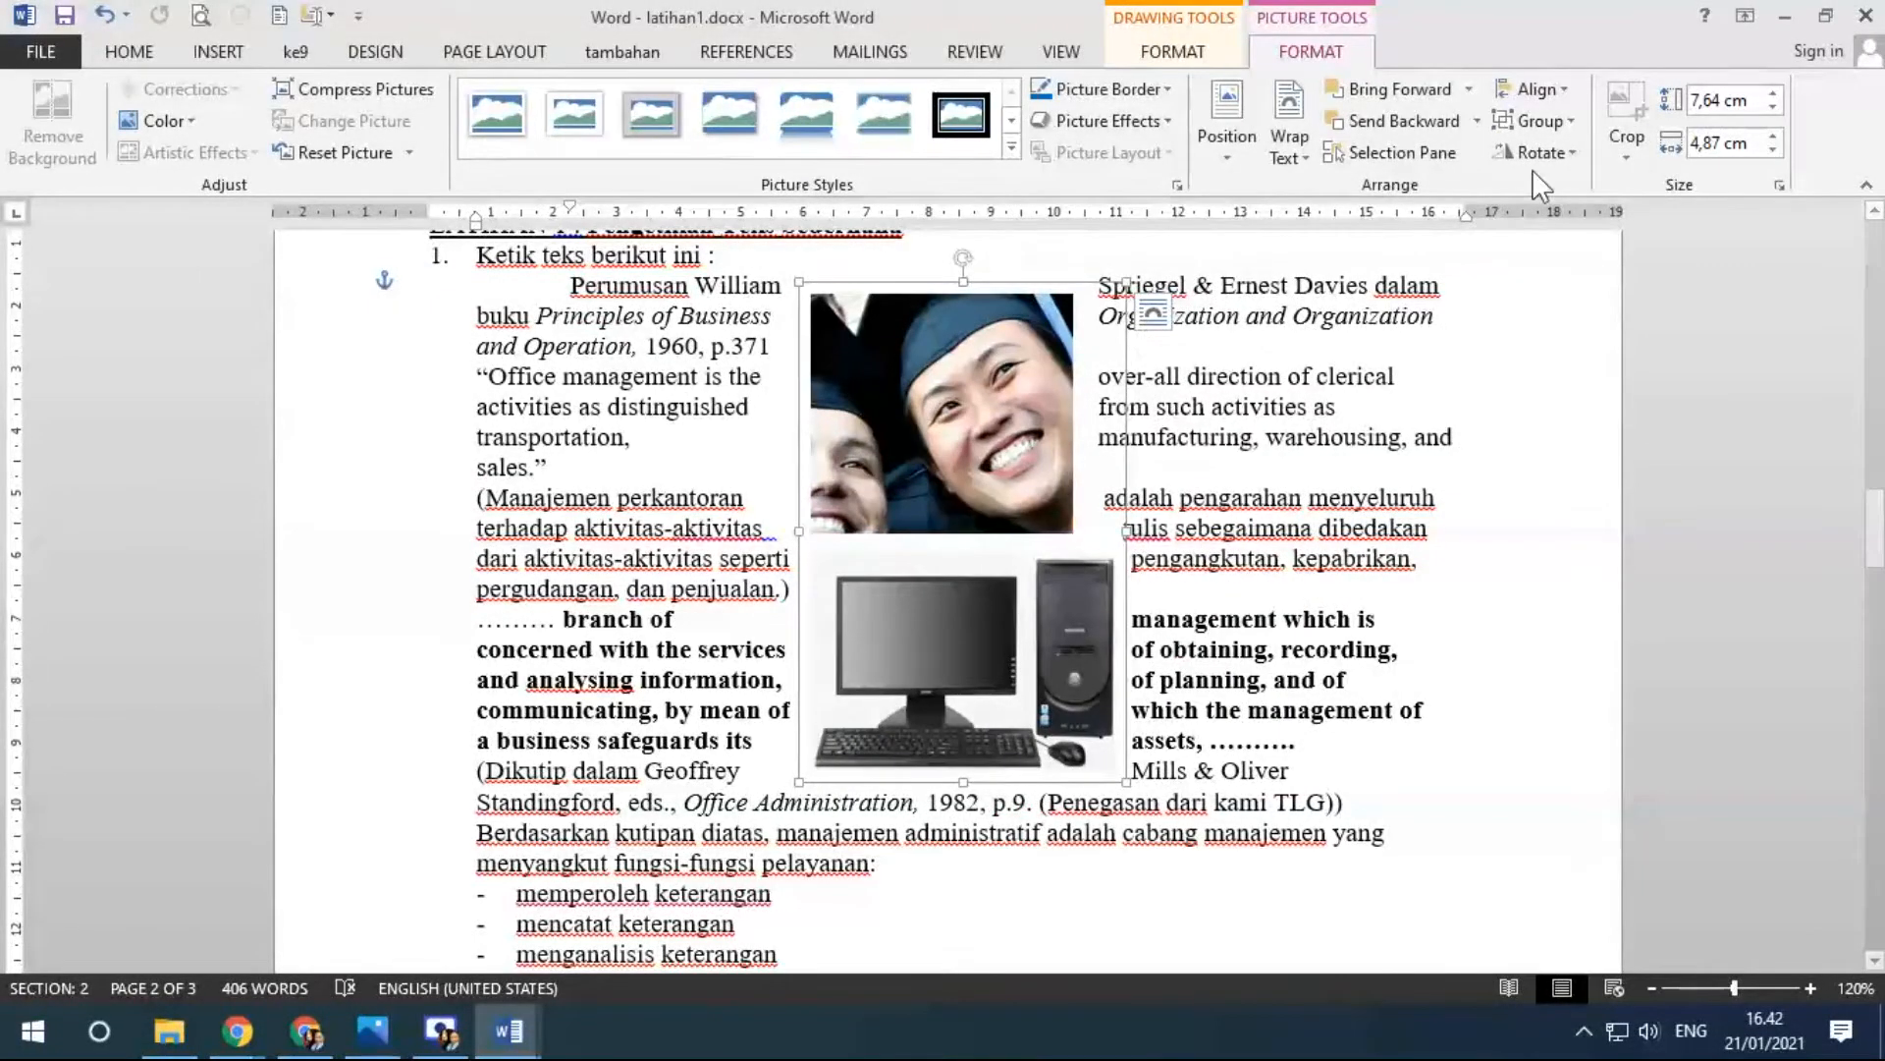
# Ungroup the two pictures, select the computer picture on its own, and regroup it with the graduates picture.
pyautogui.click(1537, 121)
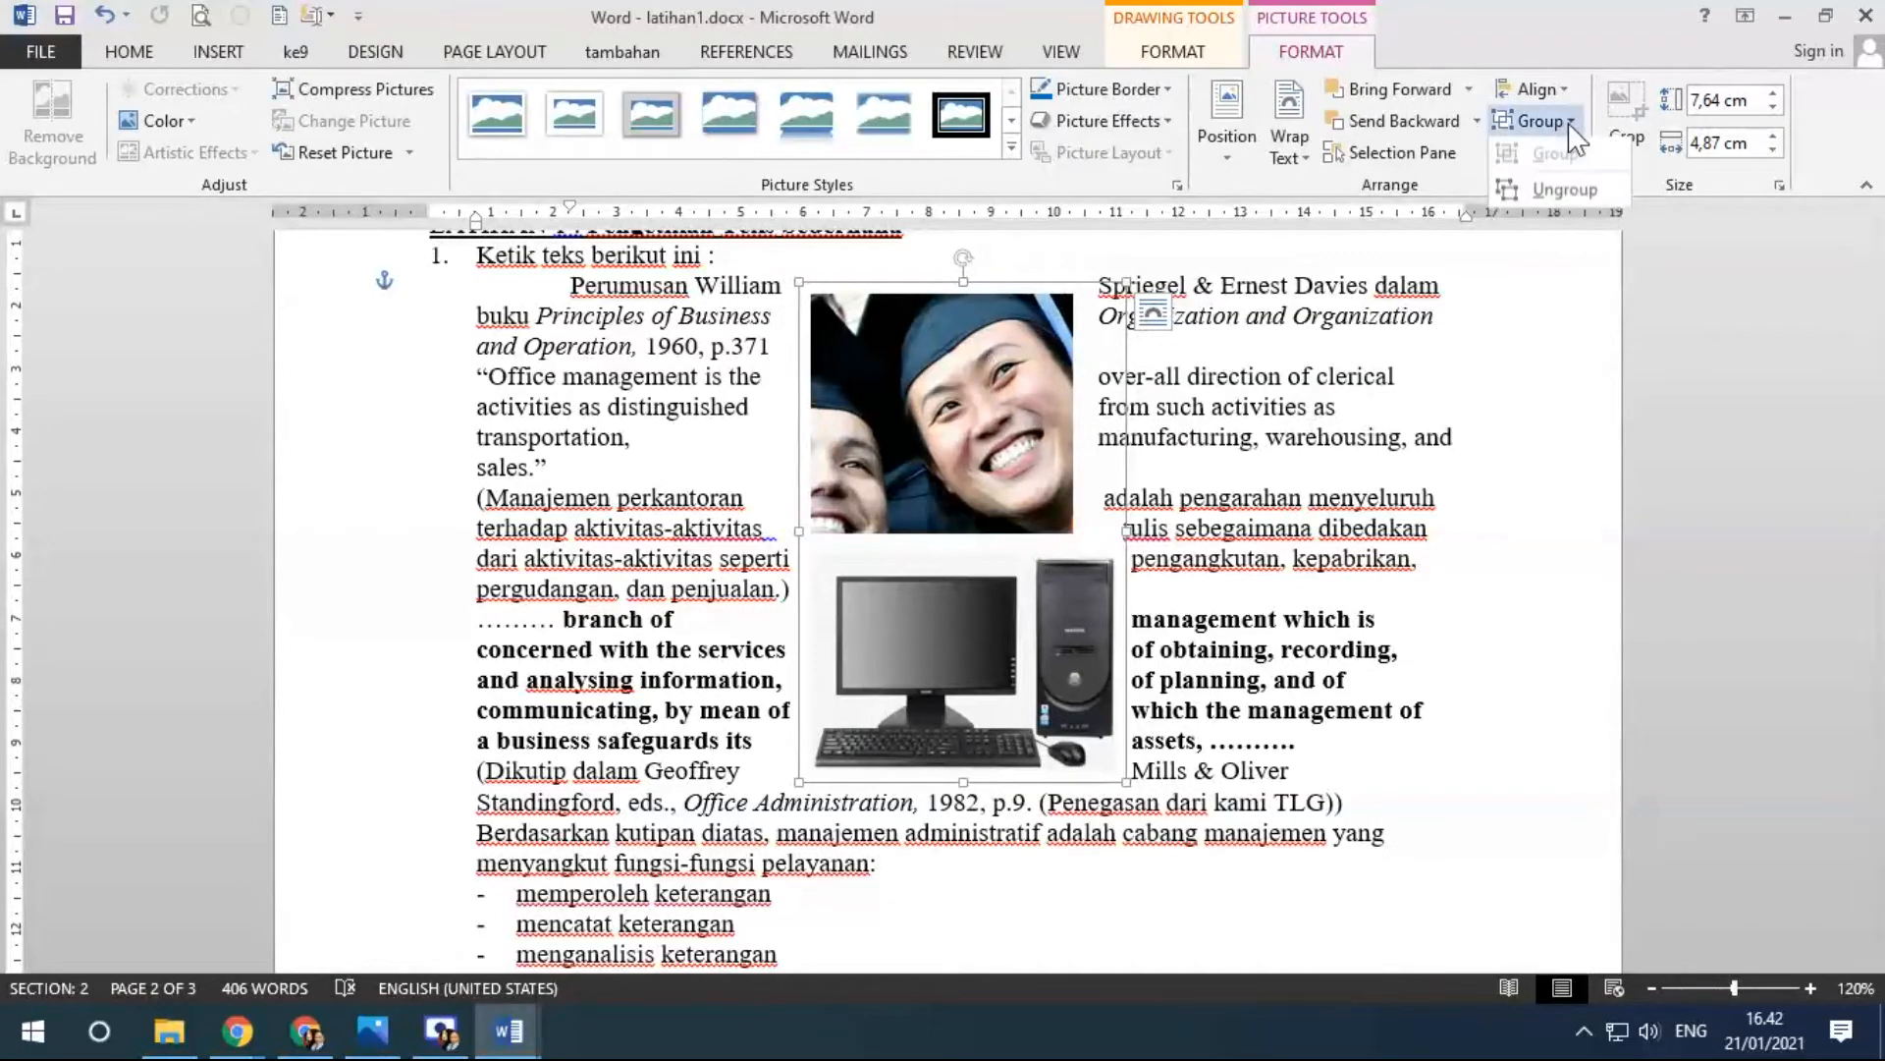
pyautogui.click(1564, 190)
pyautogui.click(1443, 495)
pyautogui.click(998, 652)
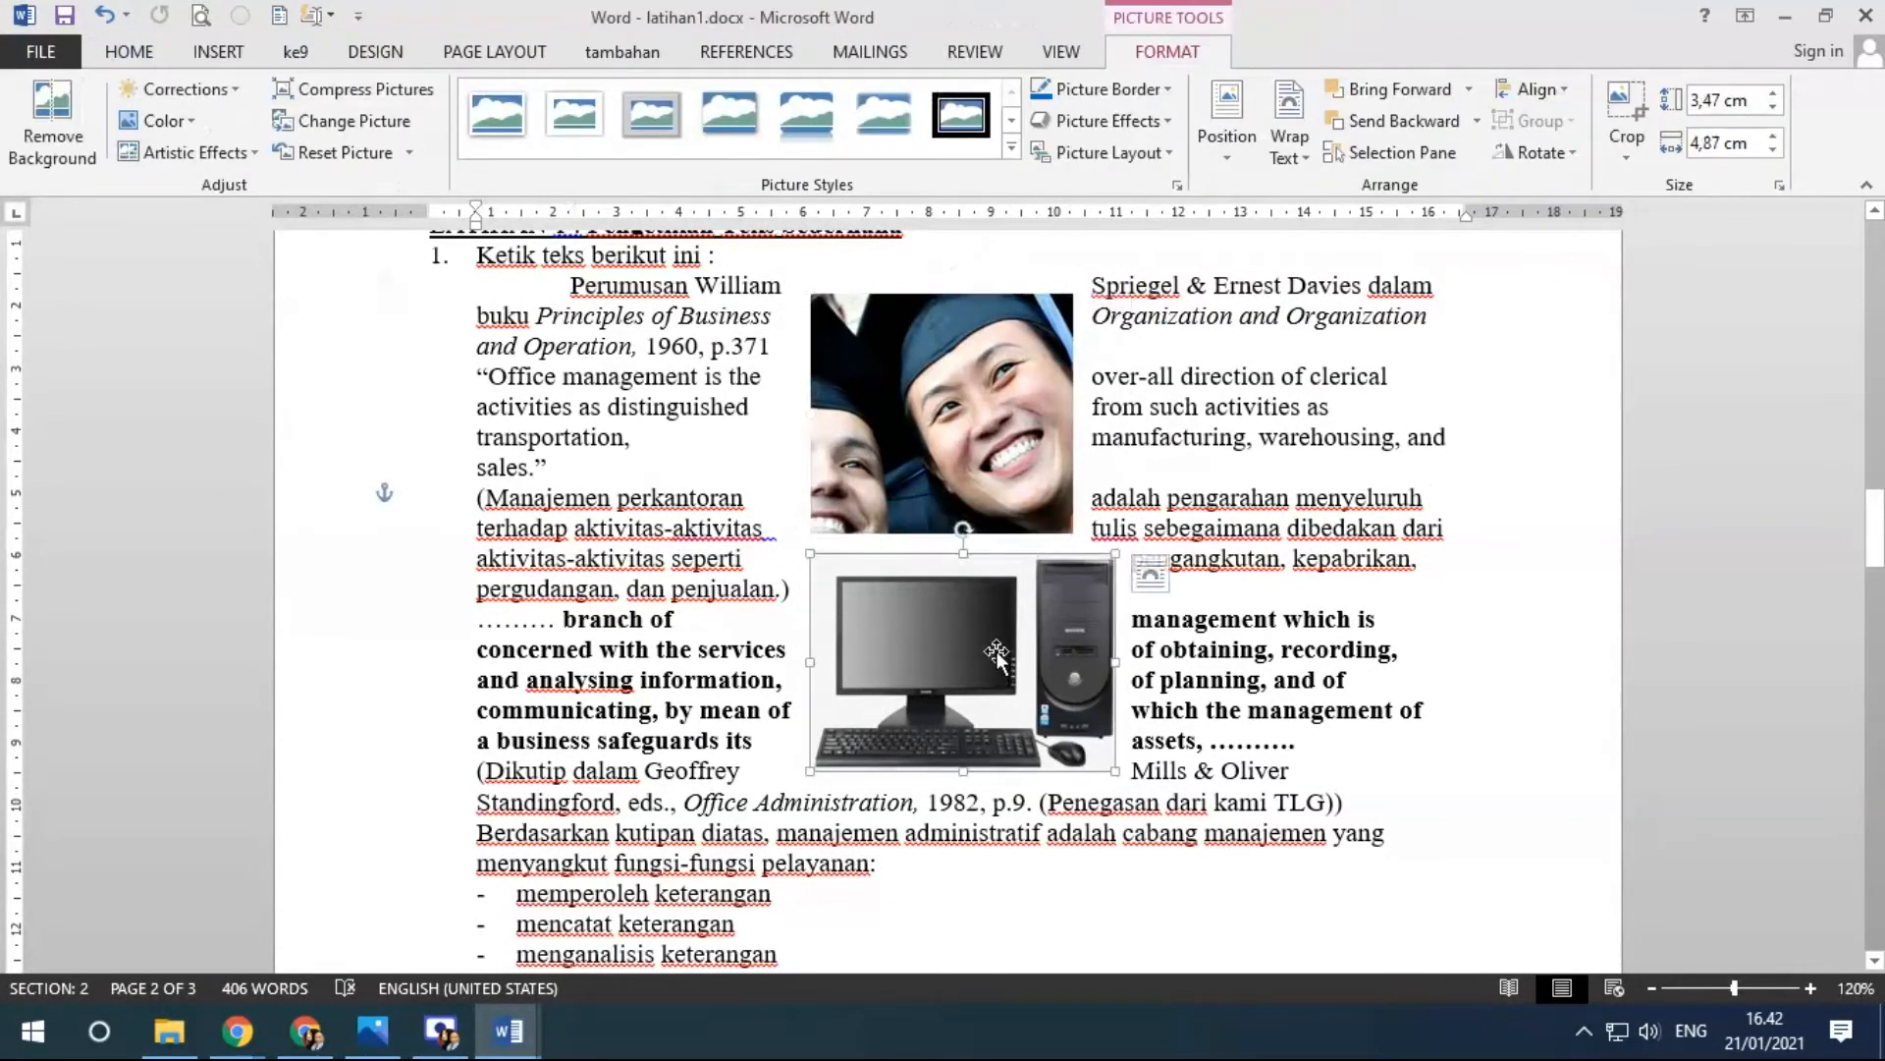
pyautogui.keyDown('shift'); pyautogui.click(988, 471); pyautogui.keyUp('shift')
pyautogui.click(1546, 118)
pyautogui.click(1532, 140)
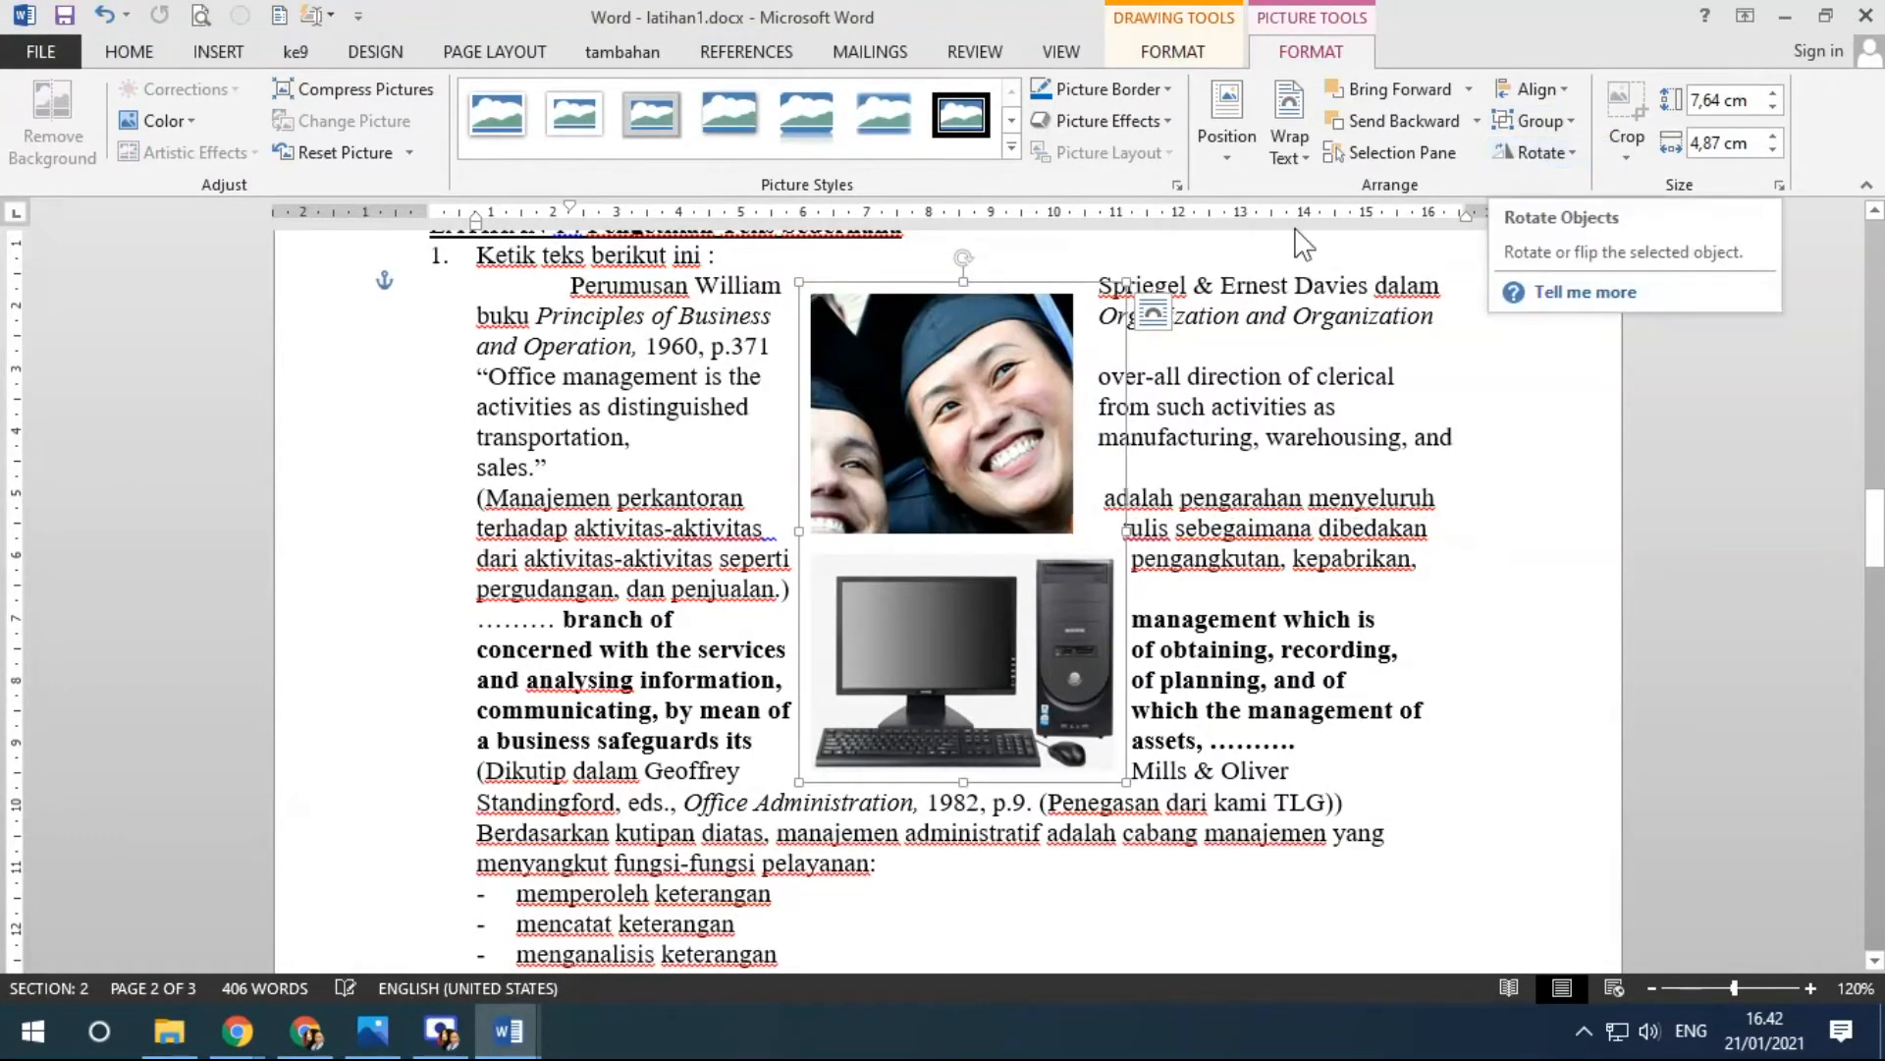
# Select the graduates and computer pictures alternately inside the group.
pyautogui.click(968, 450)
pyautogui.click(991, 609)
pyautogui.click(951, 466)
pyautogui.click(940, 587)
pyautogui.click(931, 442)
pyautogui.click(937, 562)
pyautogui.click(926, 437)
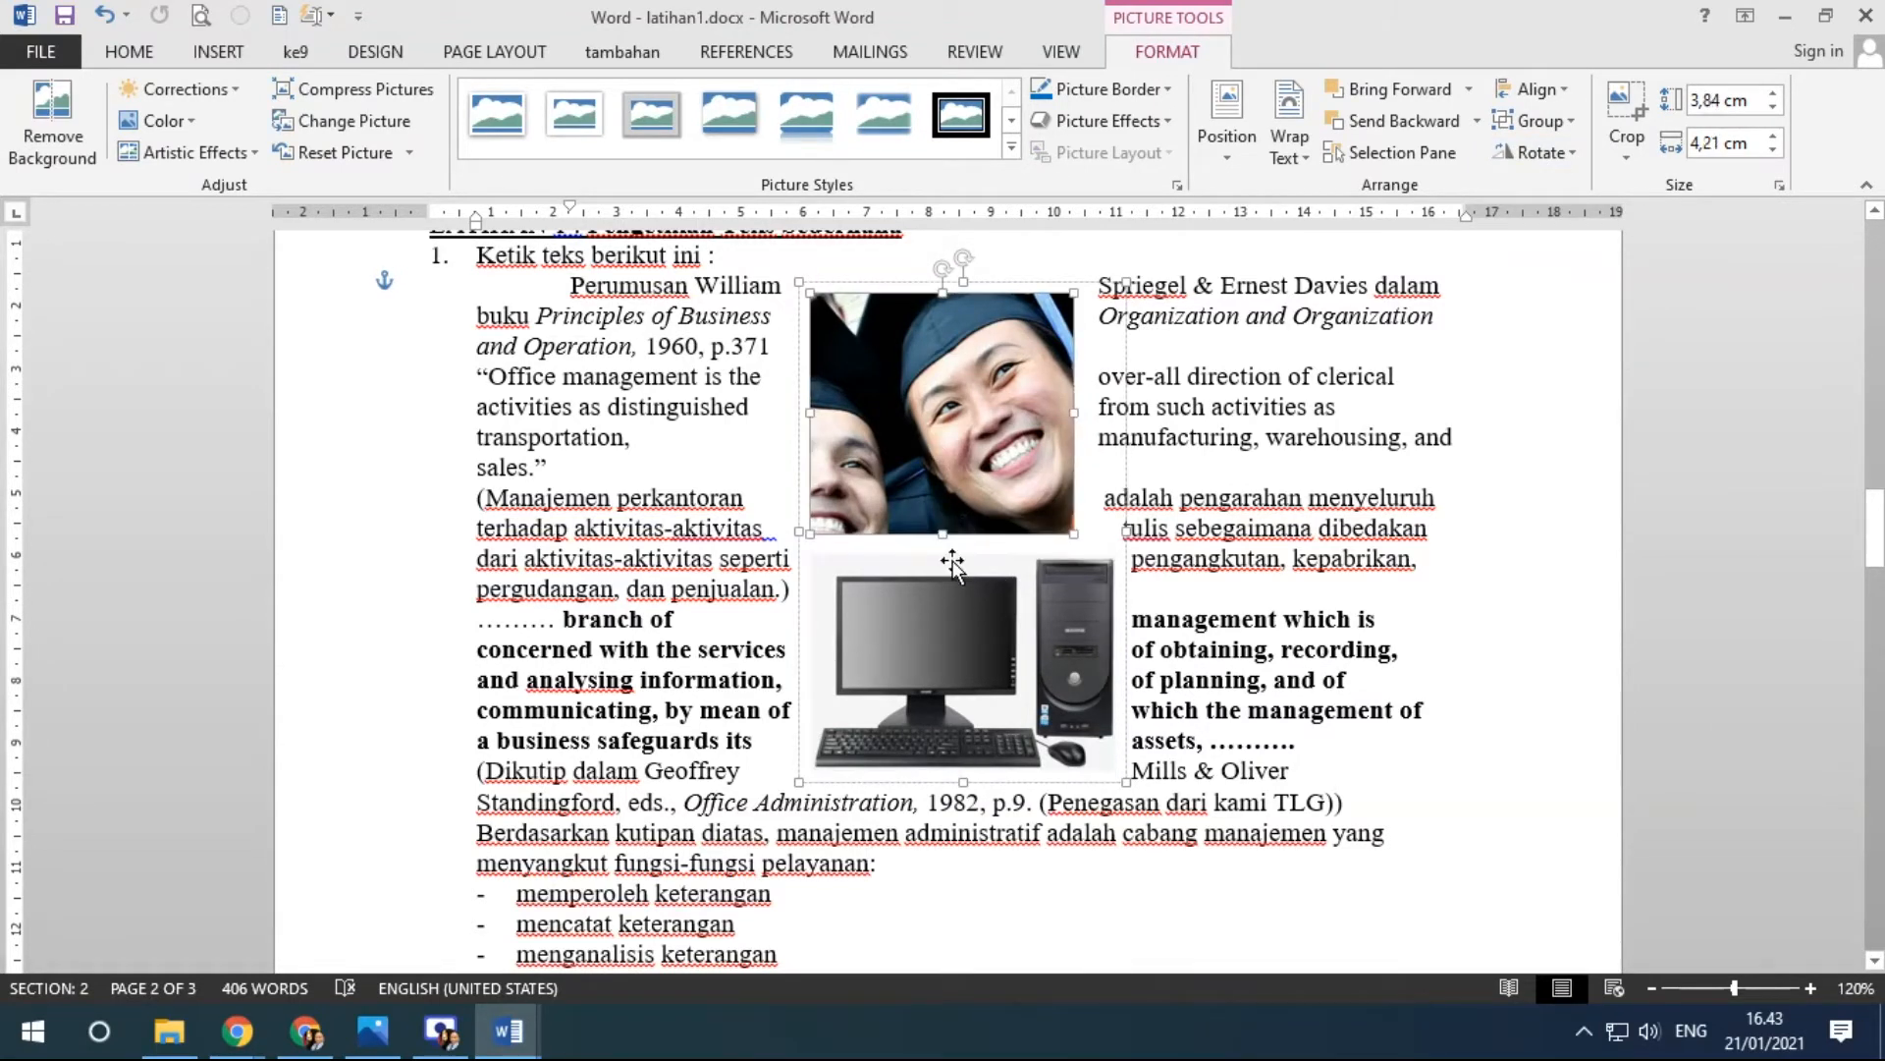
# Select both pictures inside the group and show the alignment choices.
pyautogui.click(952, 594)
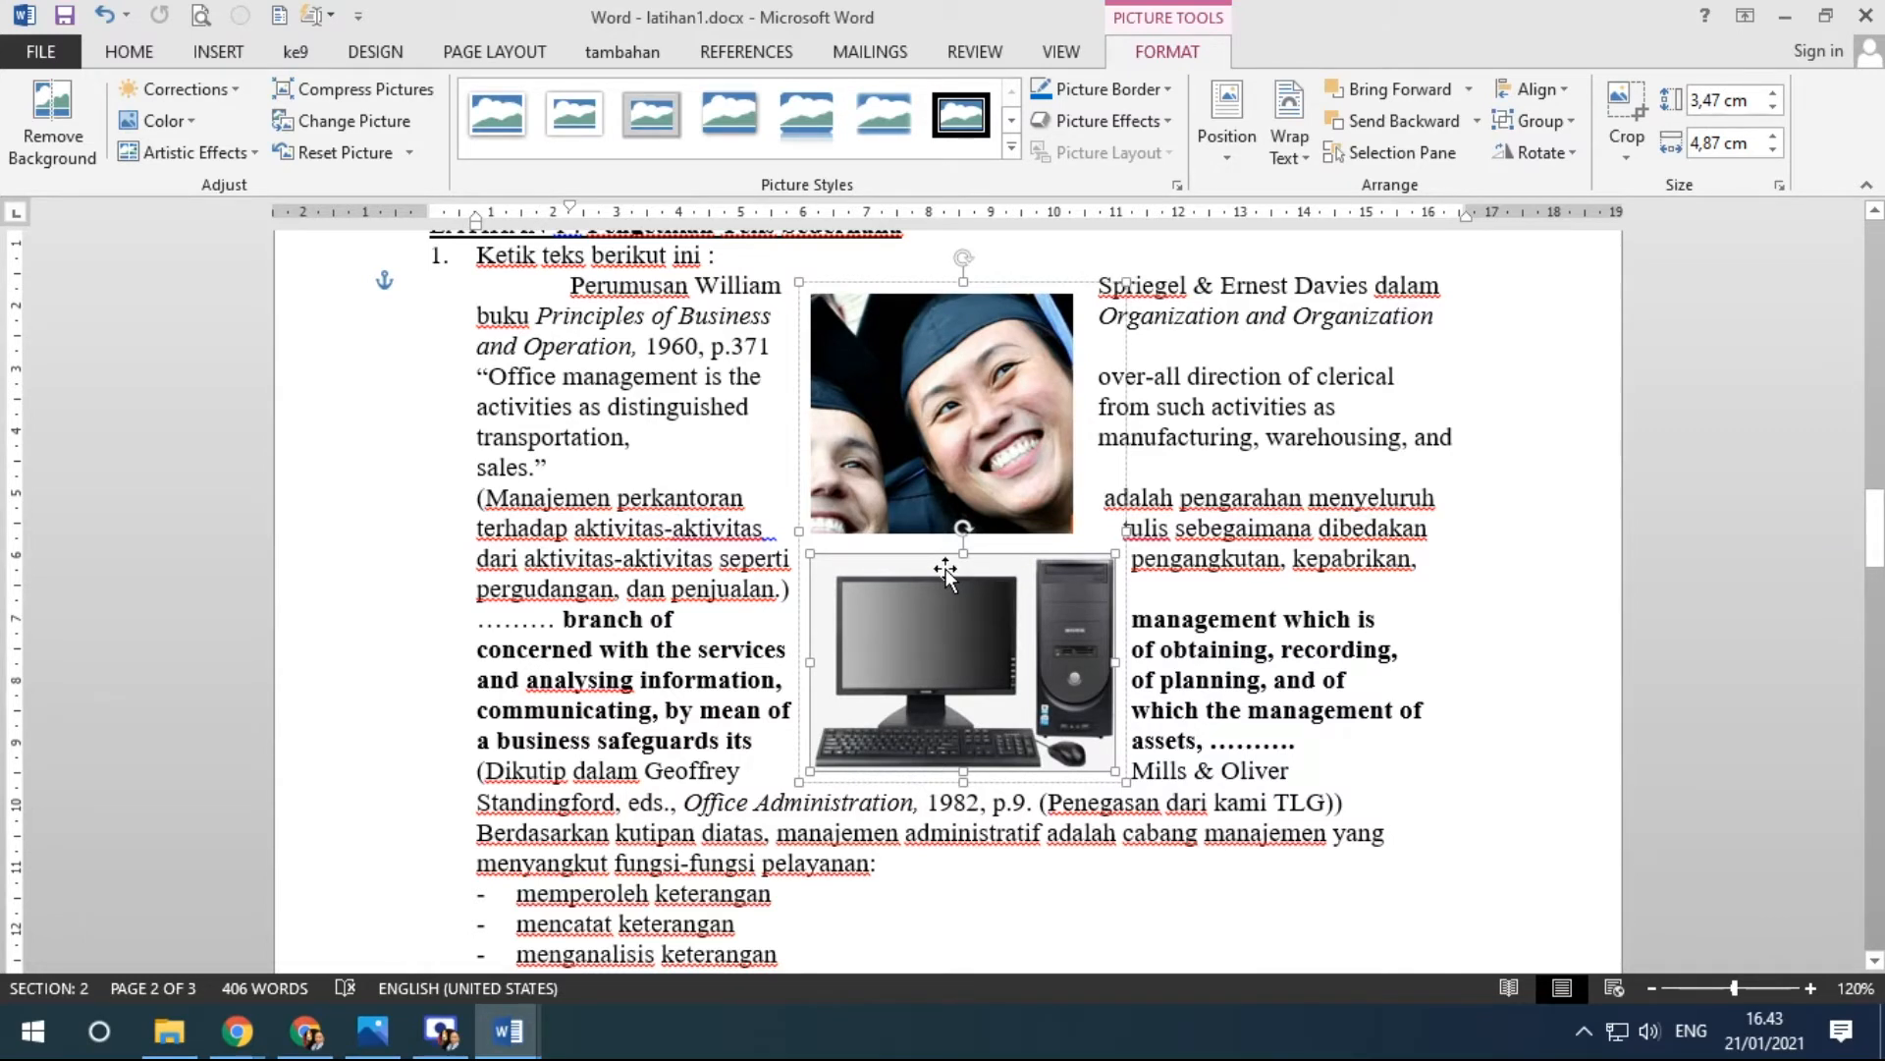
pyautogui.keyDown('shift'); pyautogui.click(936, 479); pyautogui.keyUp('shift')
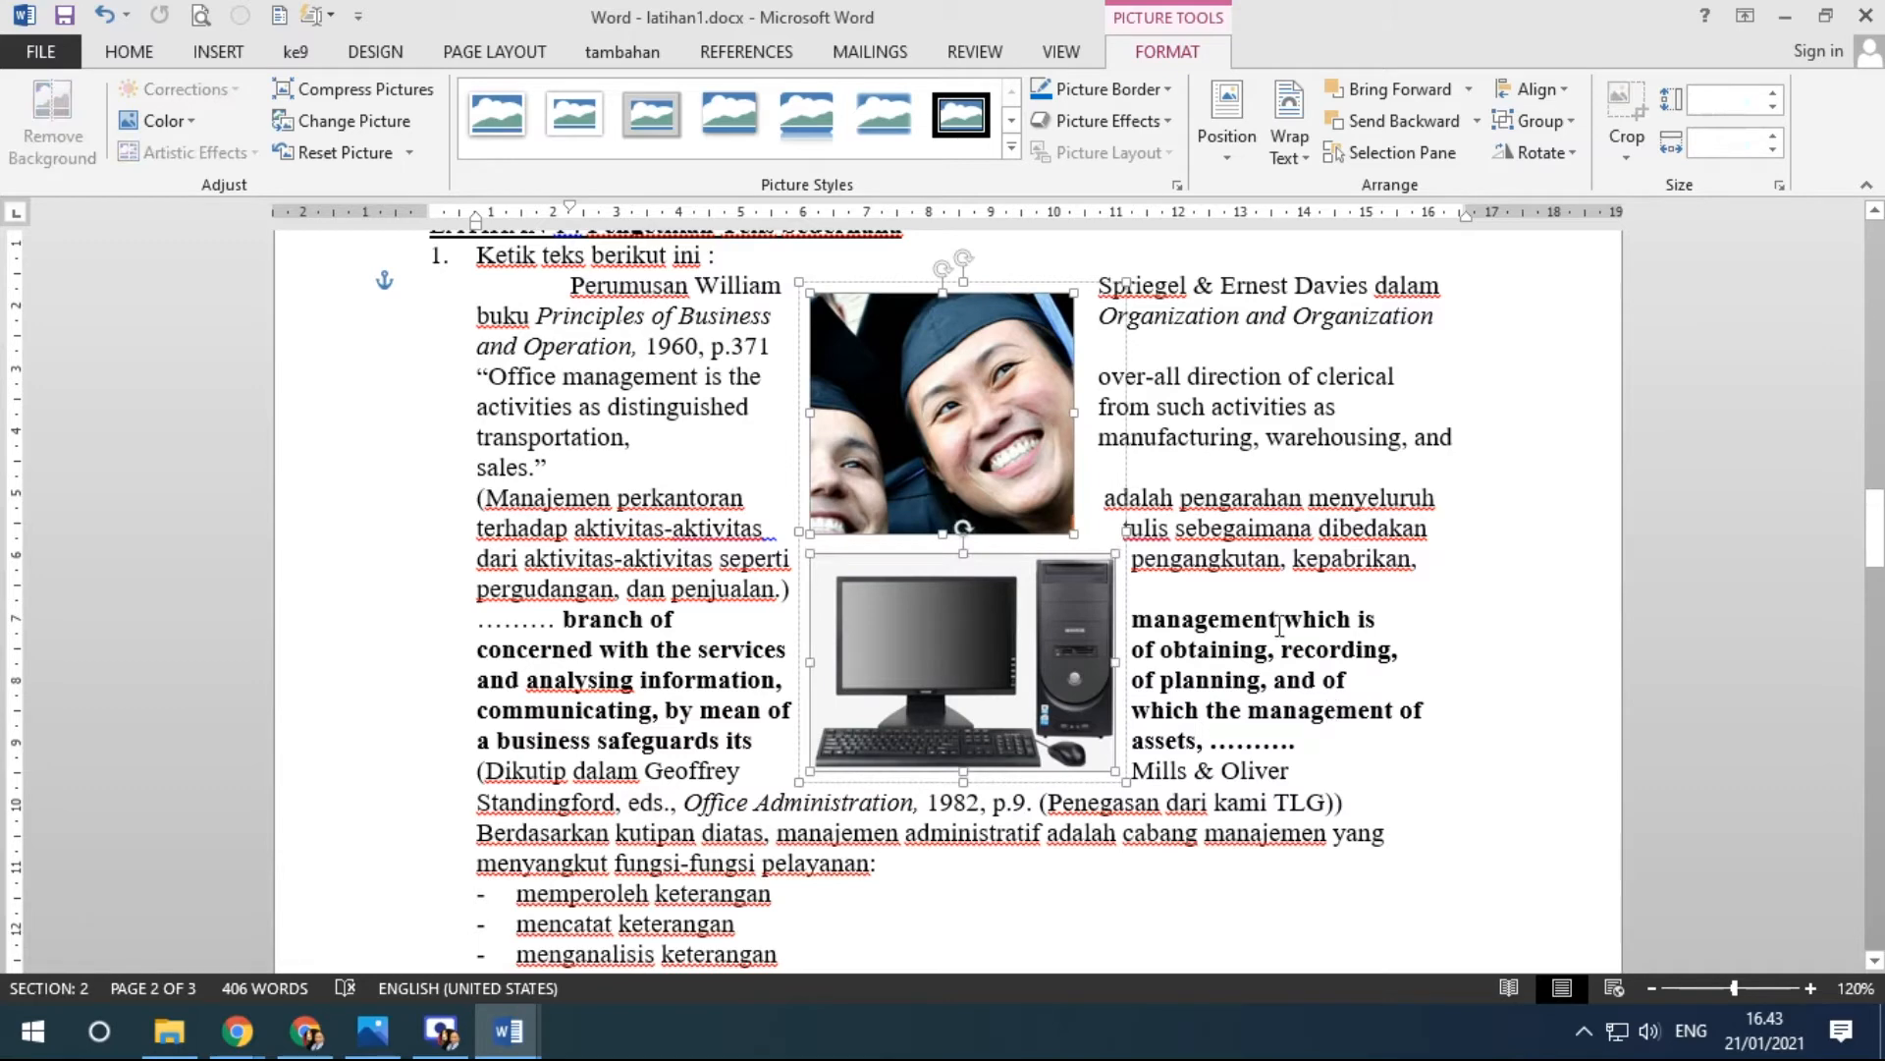
pyautogui.click(1563, 90)
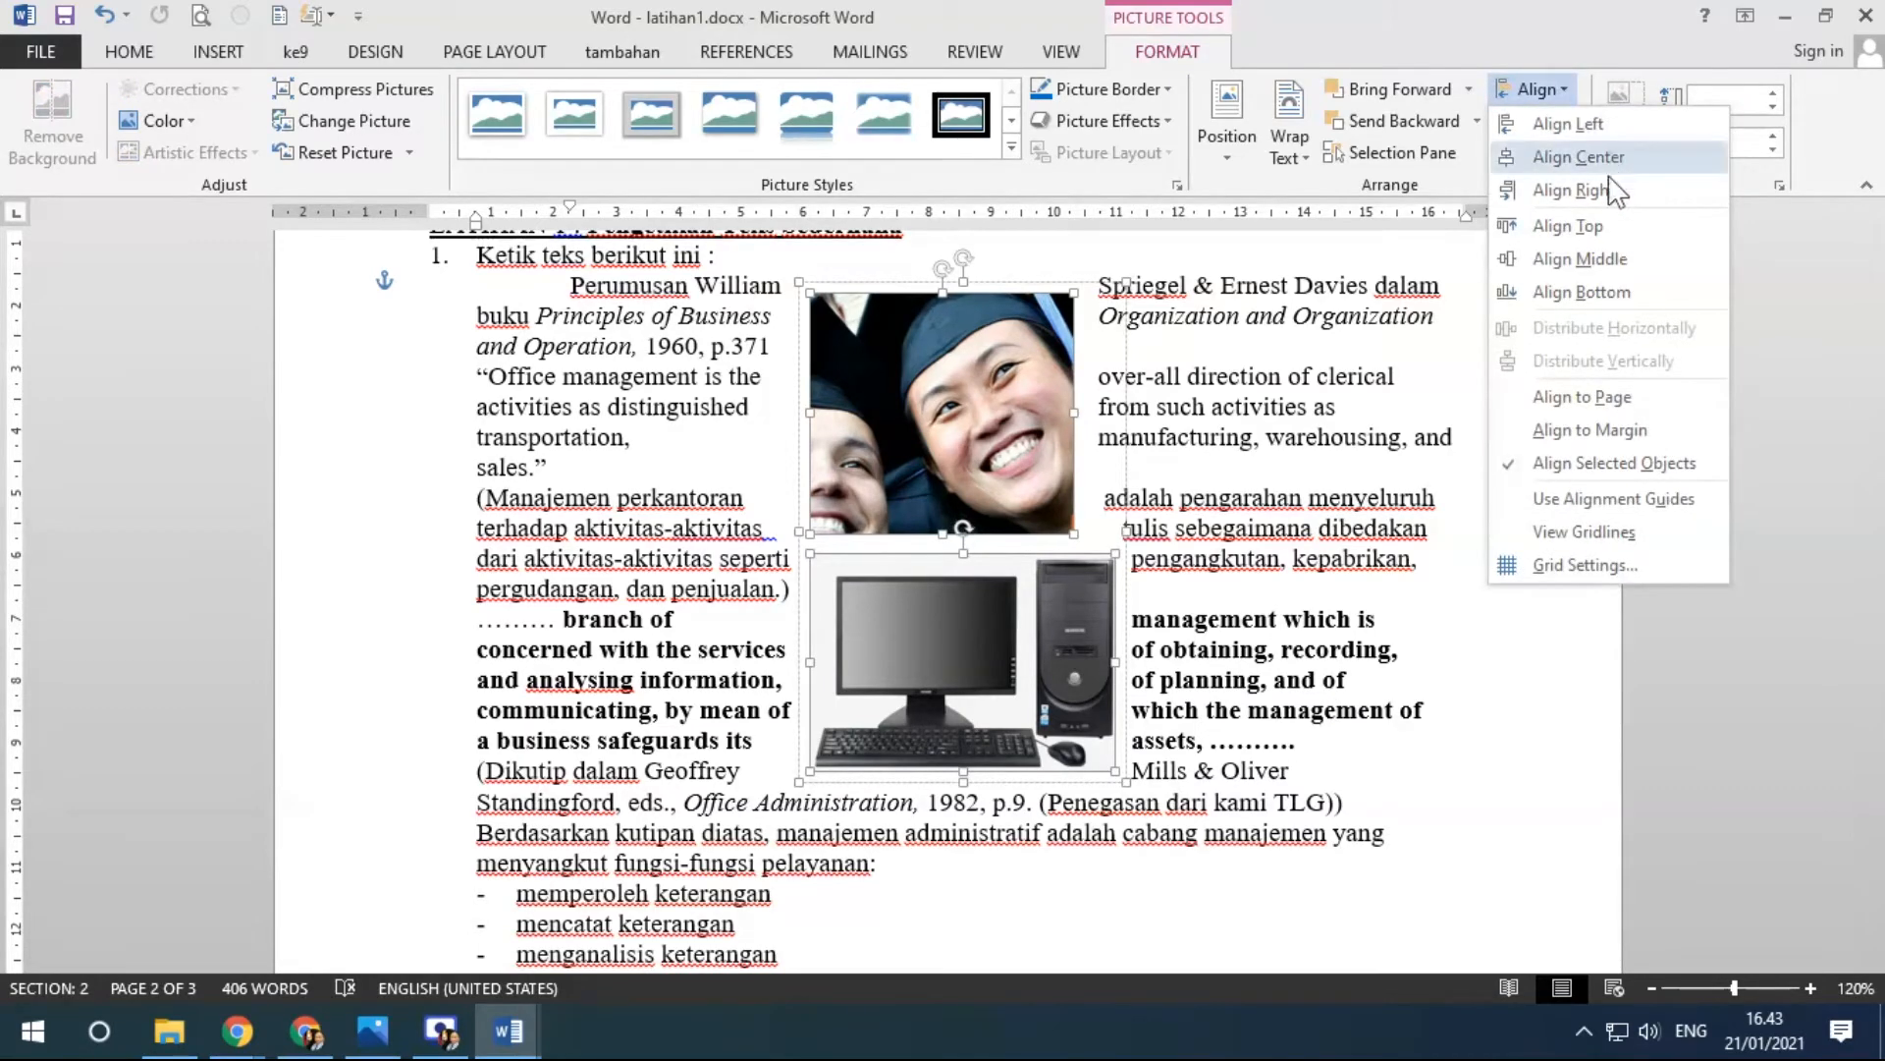
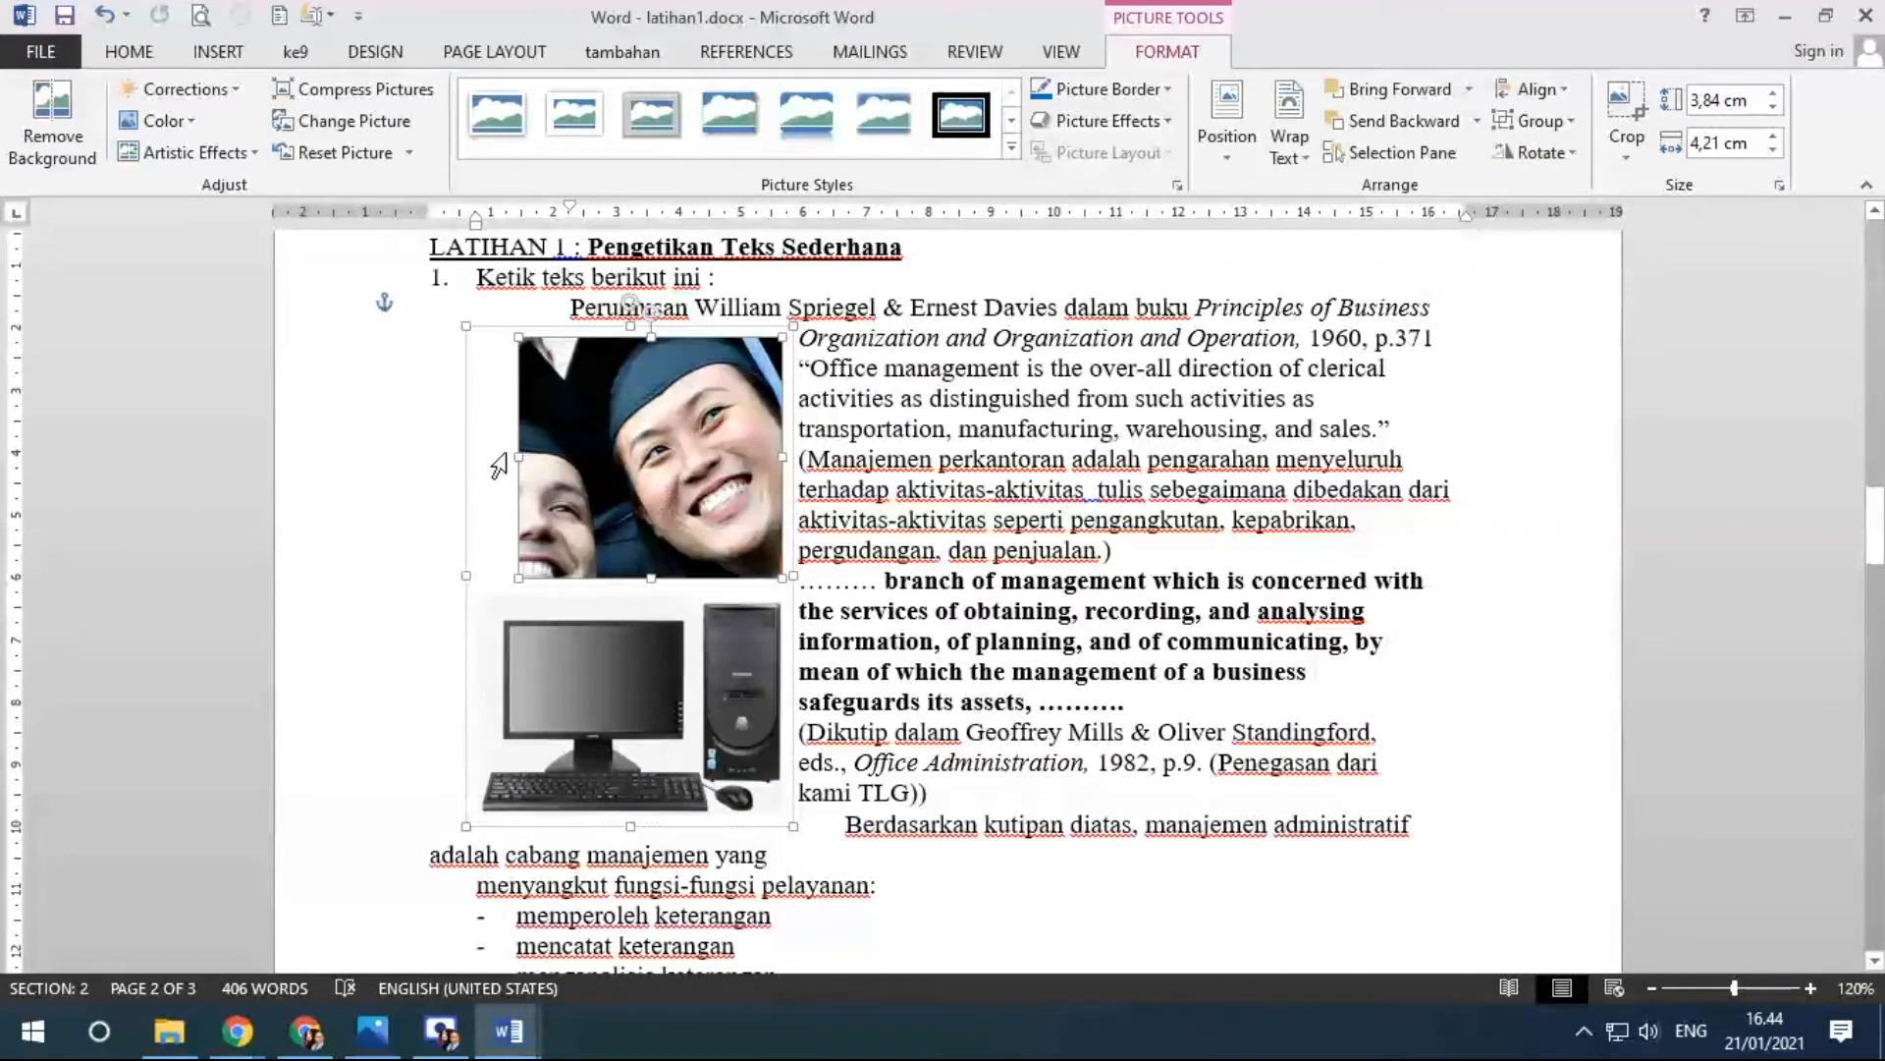
# Select the picture group and its graduates picture, and look over the rotate and flip choices.
pyautogui.click(503, 432)
pyautogui.click(577, 472)
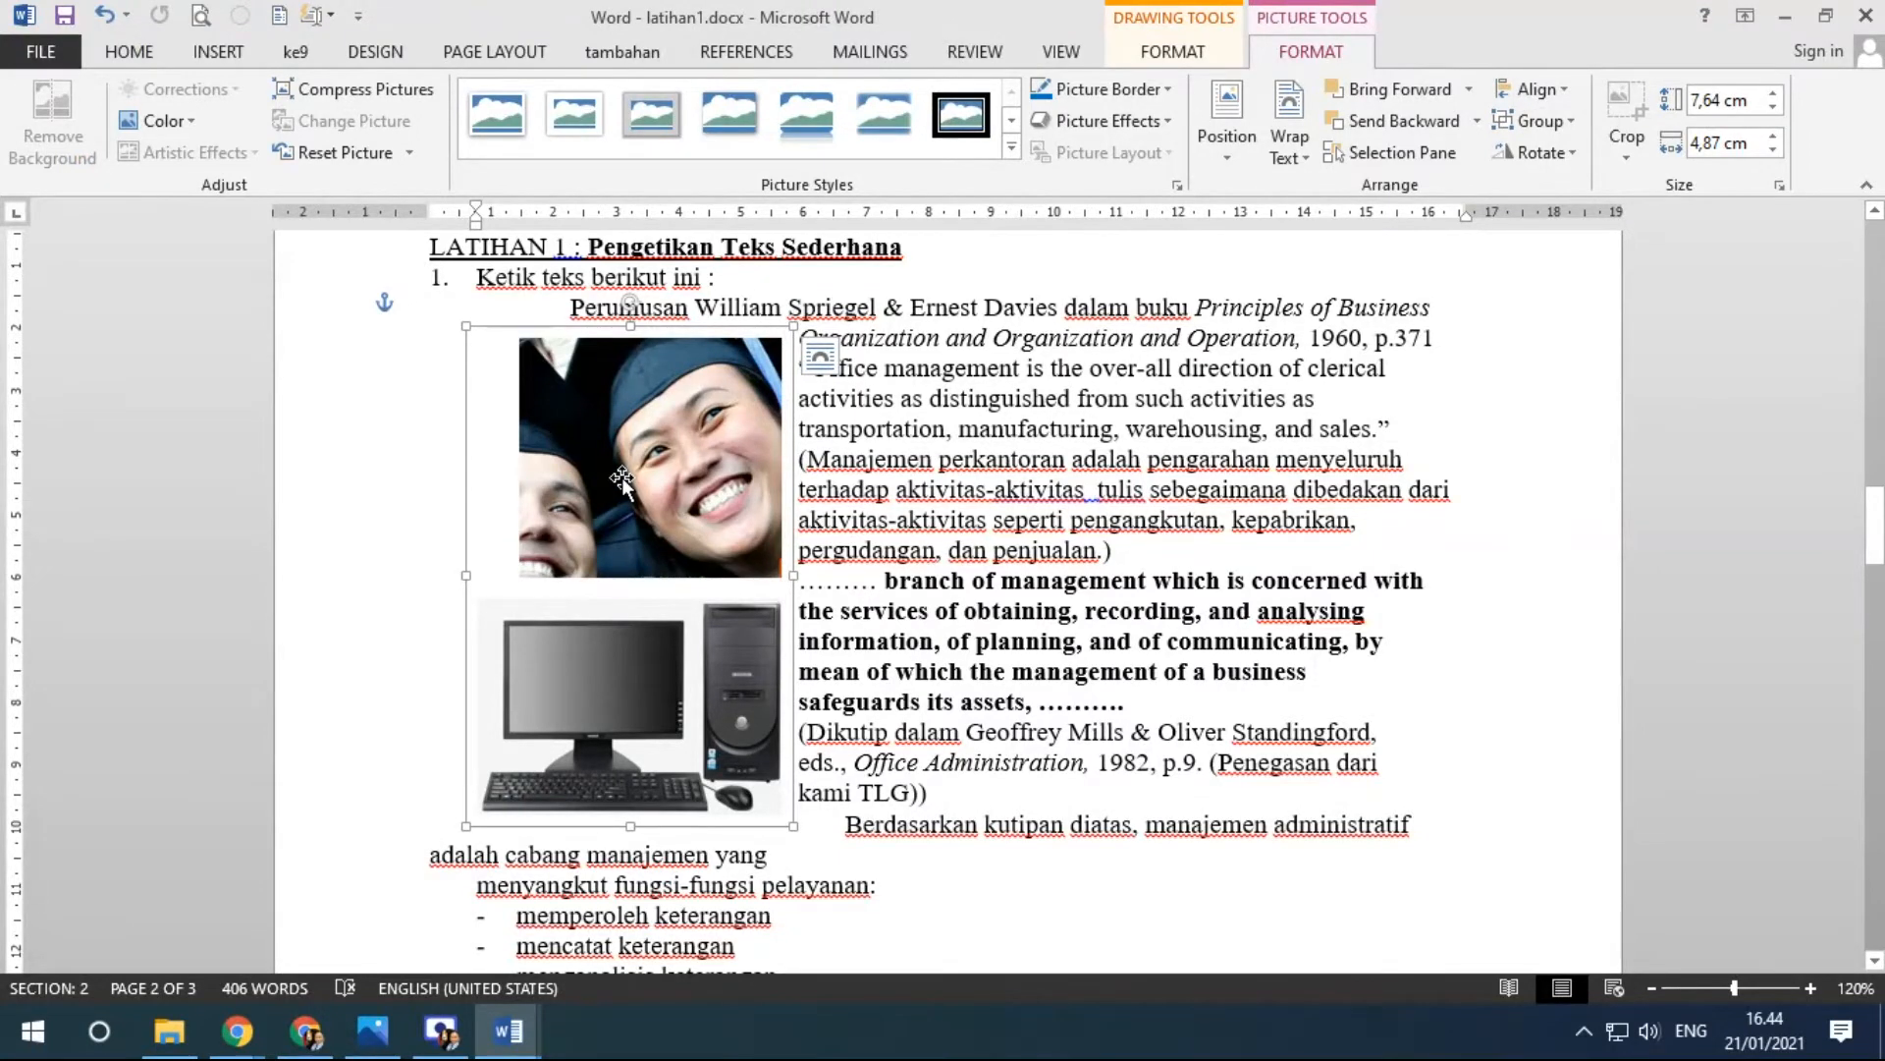
pyautogui.click(655, 430)
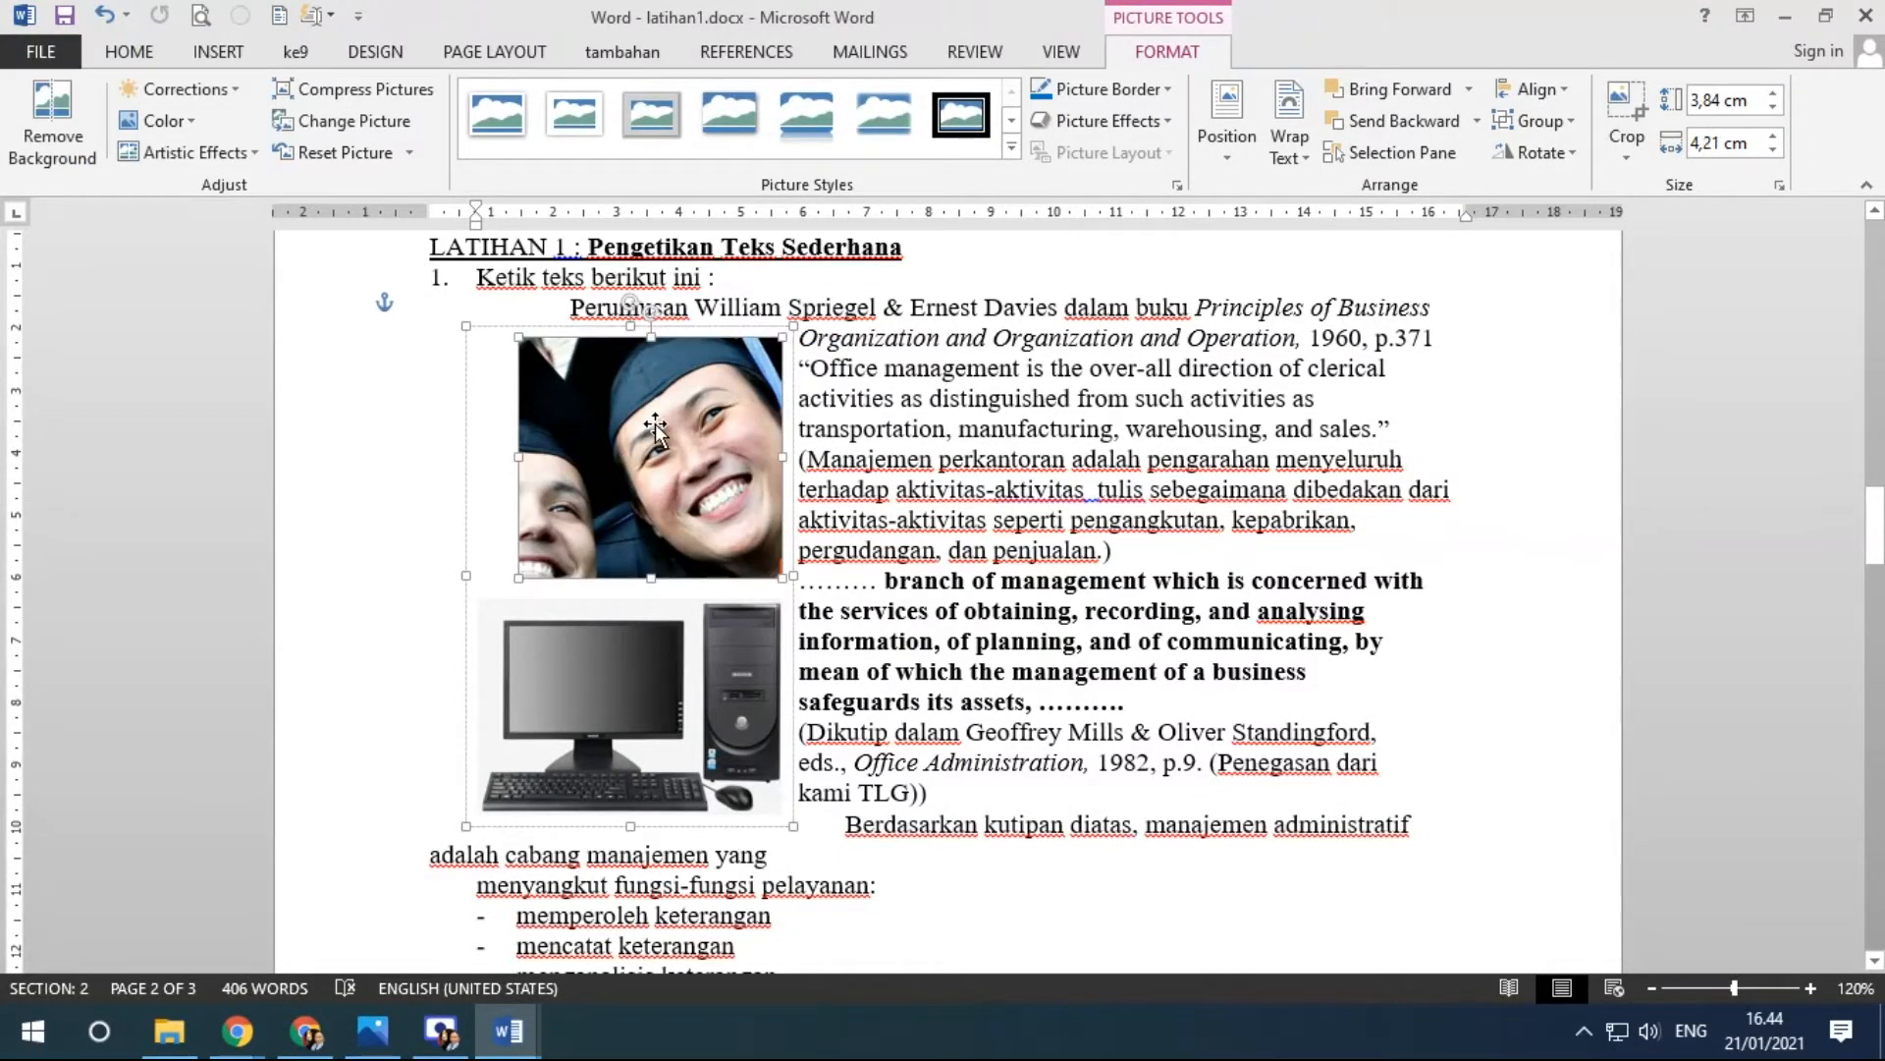
pyautogui.click(1570, 147)
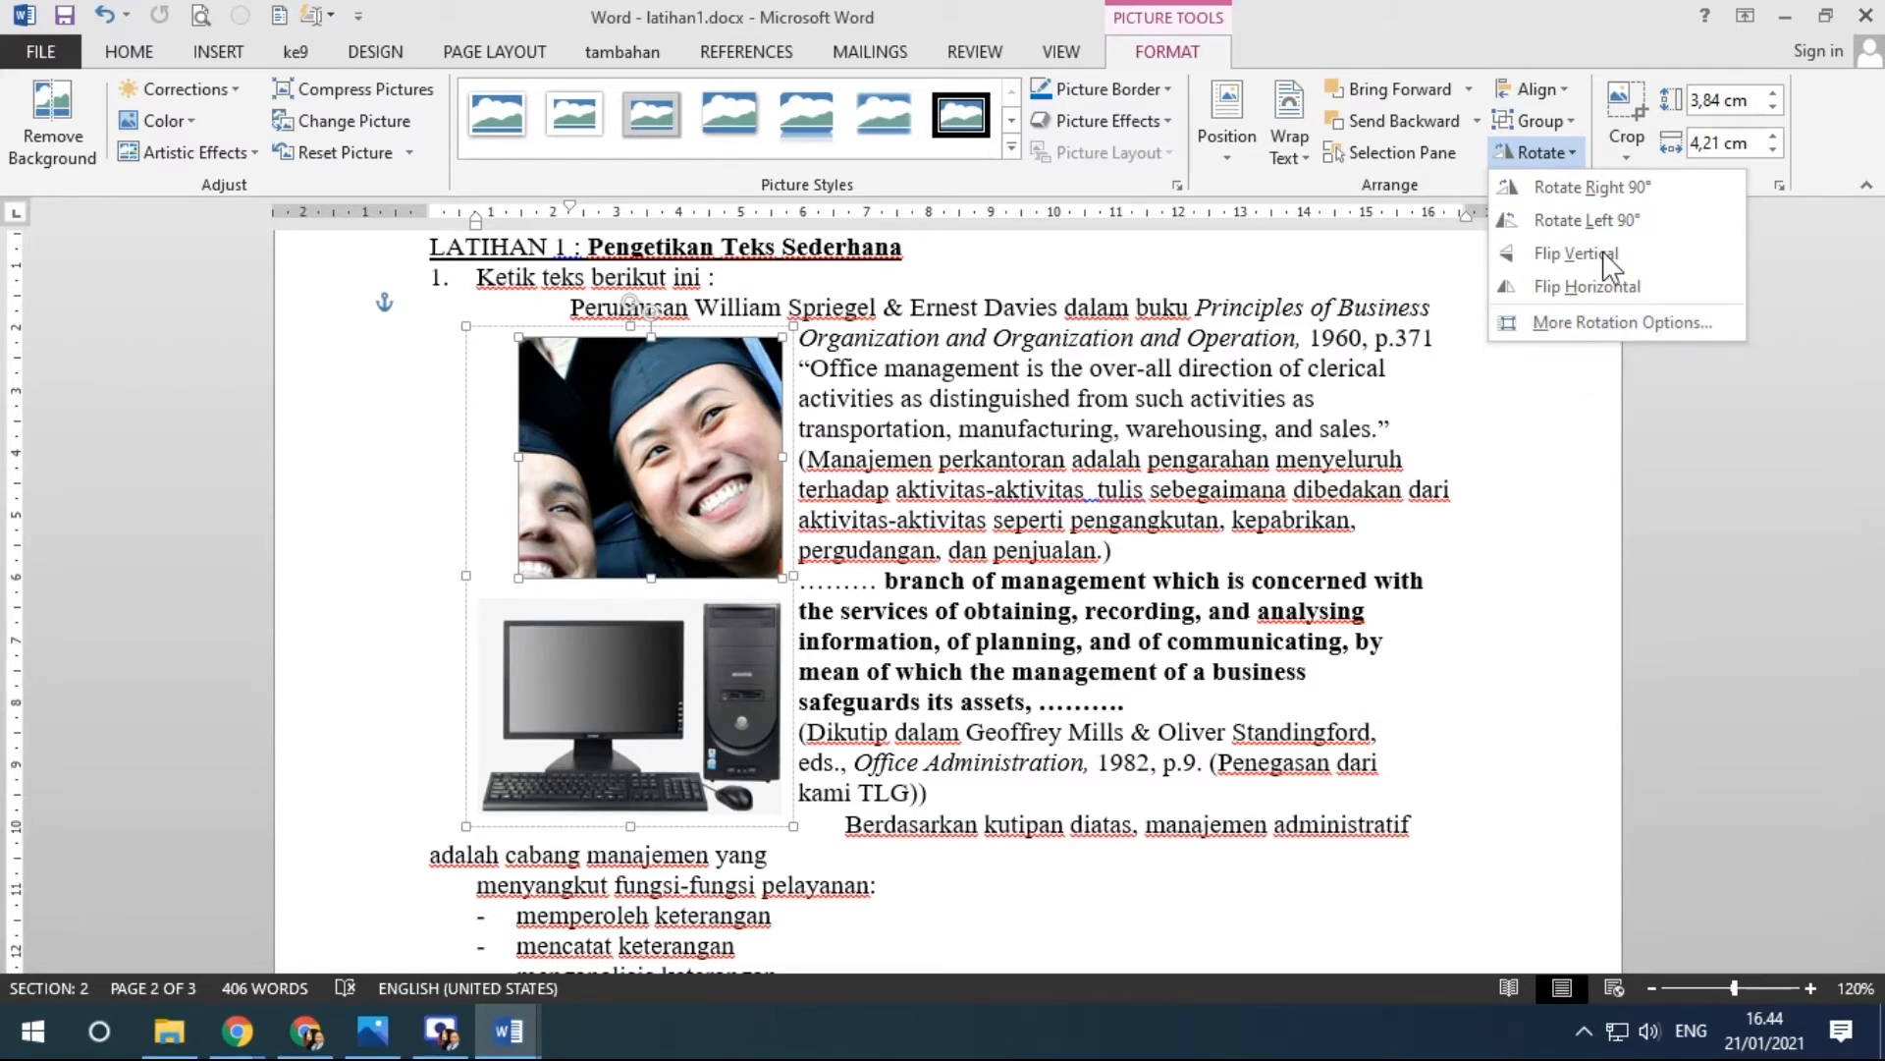
# Ungroup the graduates and computer pictures.
pyautogui.click(1538, 119)
pyautogui.click(1561, 185)
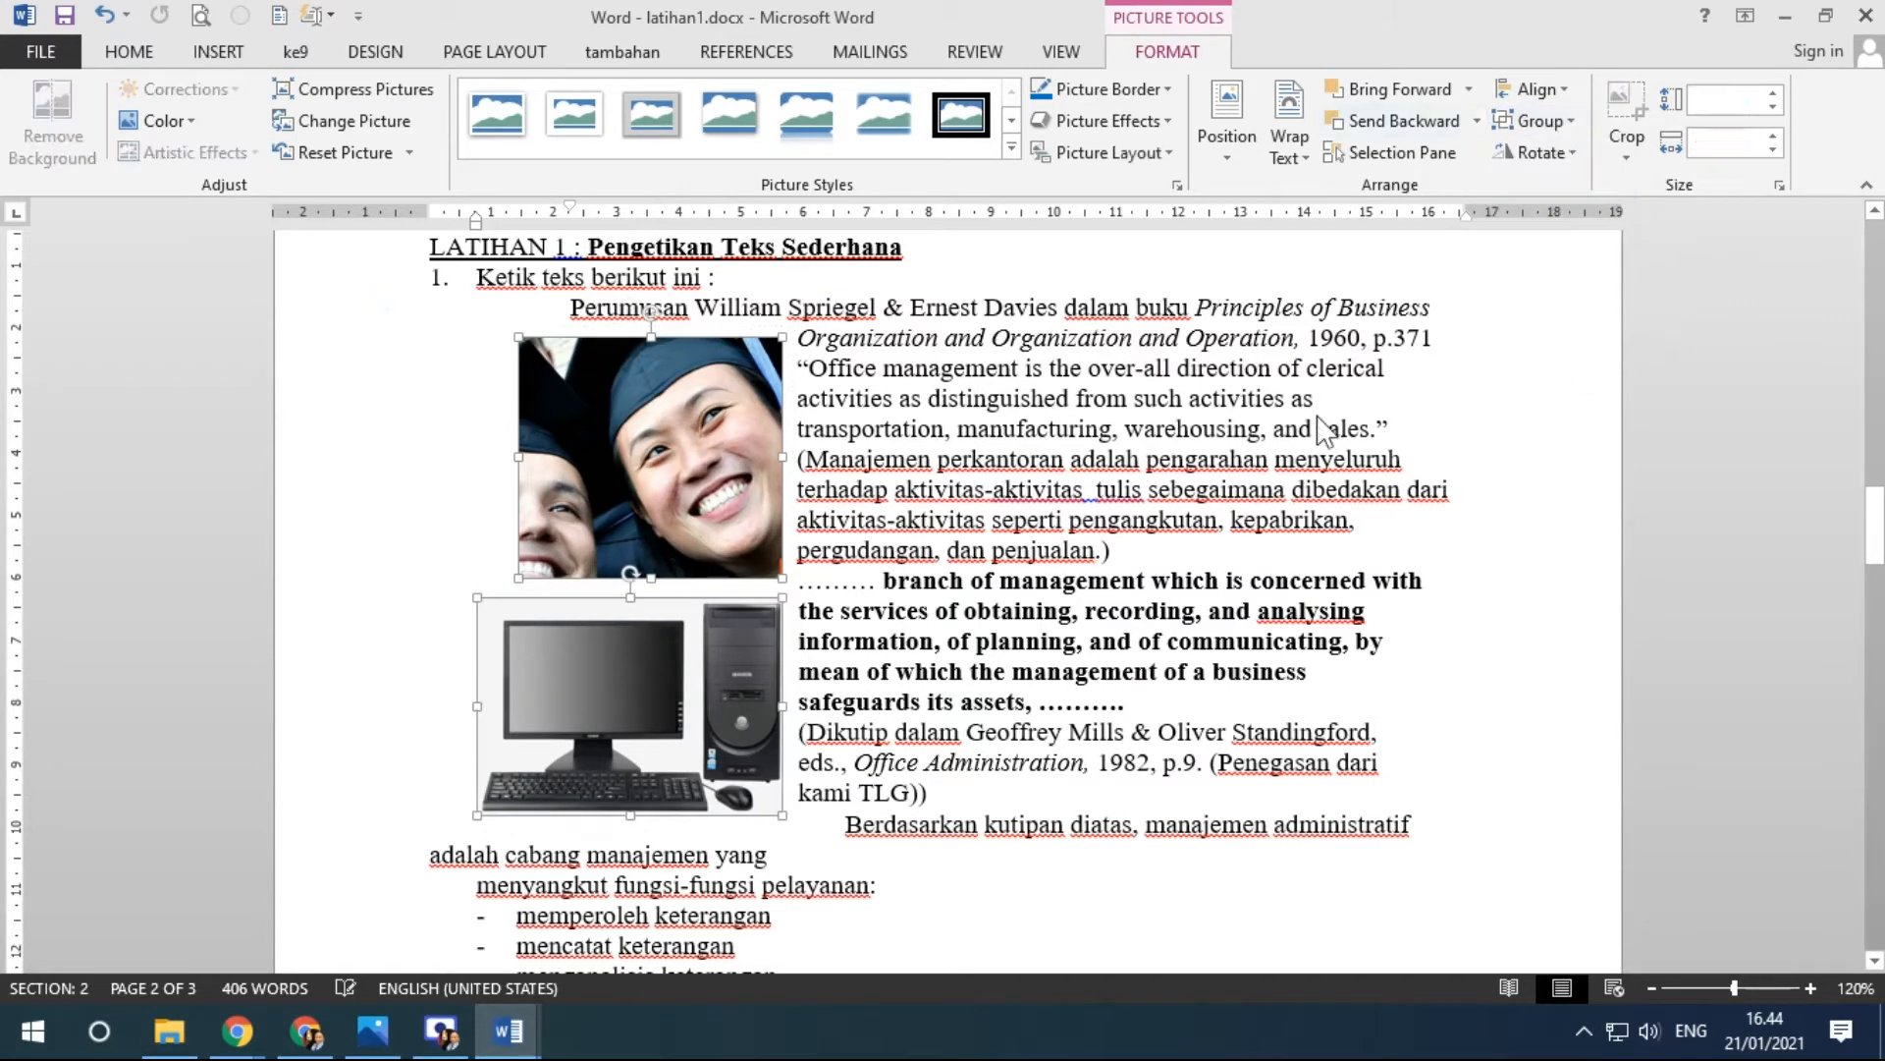
# Select only the graduates picture and enlarge it proportionally to about 9.5 cm high and 10.4 cm wide.
pyautogui.click(1294, 469)
pyautogui.click(692, 408)
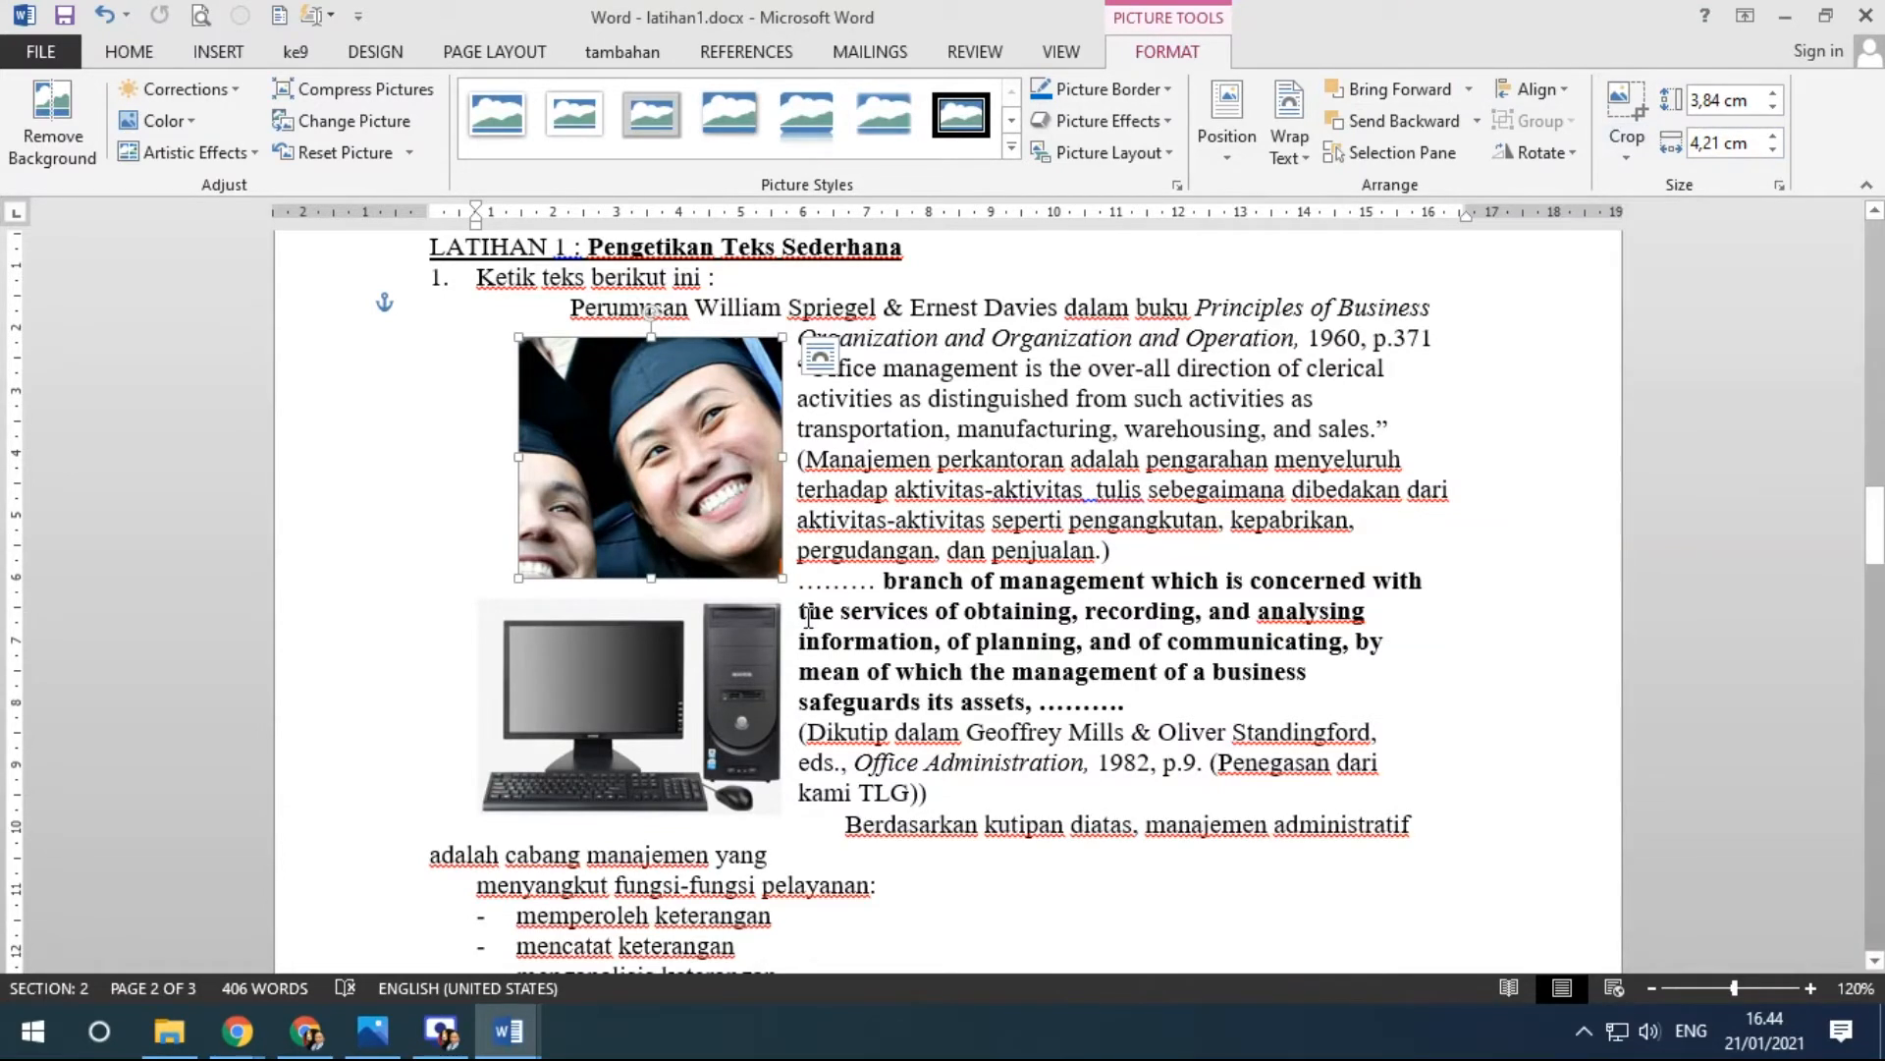
pyautogui.moveTo(783, 578); pyautogui.dragTo(1170, 674)
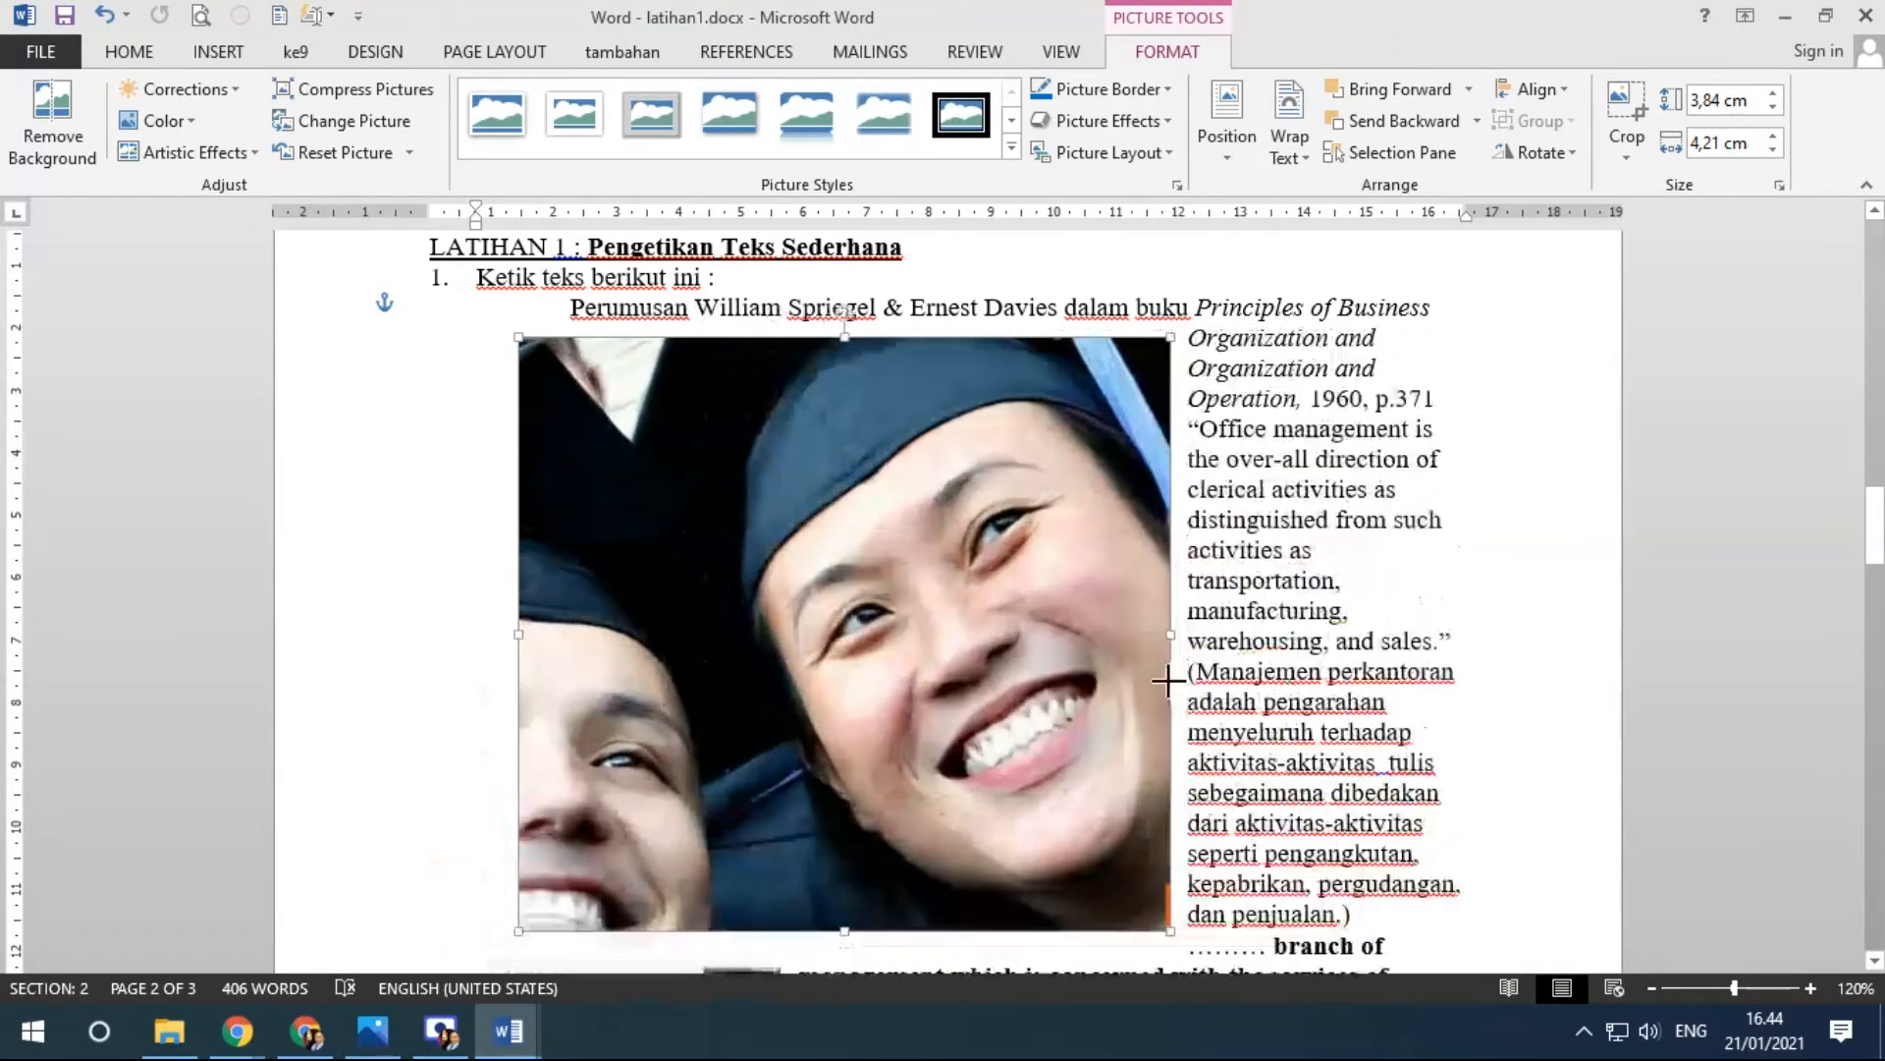
pyautogui.scroll(-2, 948, 507)
pyautogui.scroll(2, 947, 507)
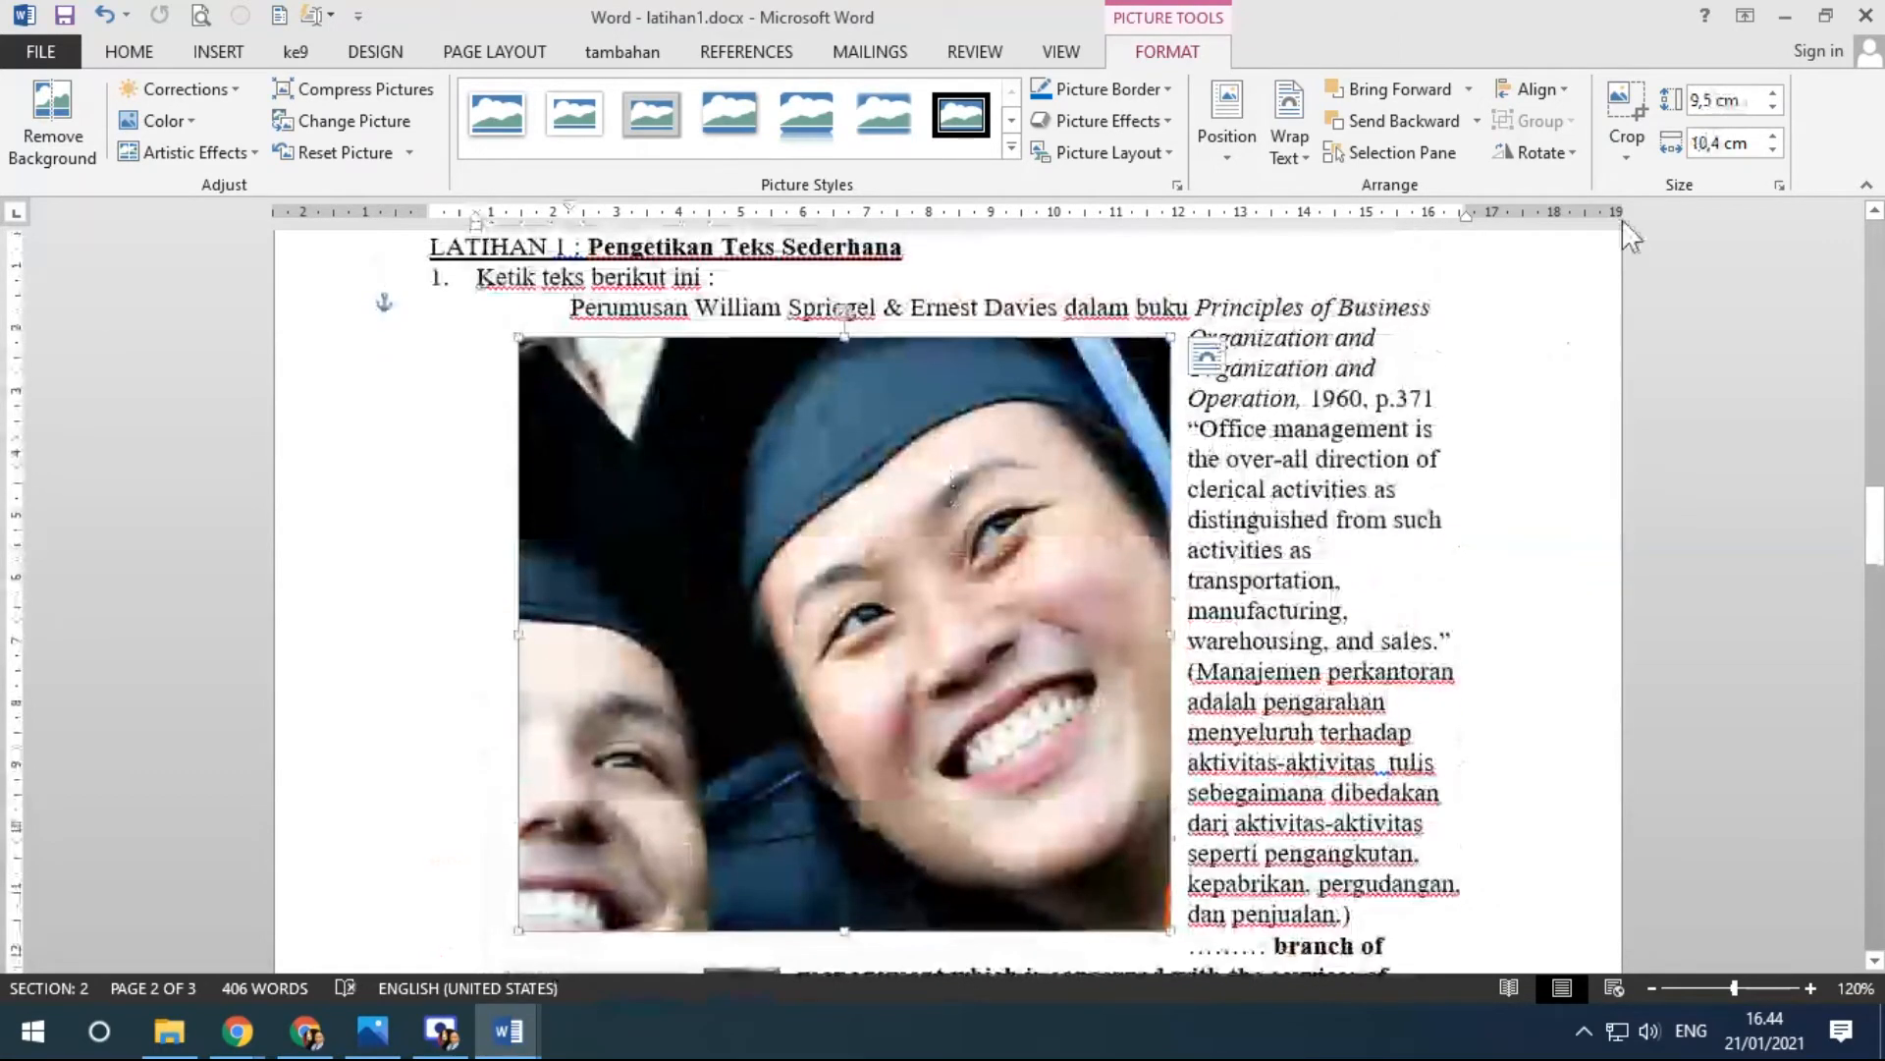
# Crop the graduates picture to the larger smiling face and cap, leaving an area about 8.9 cm high and 6.9 cm wide.
pyautogui.click(1627, 158)
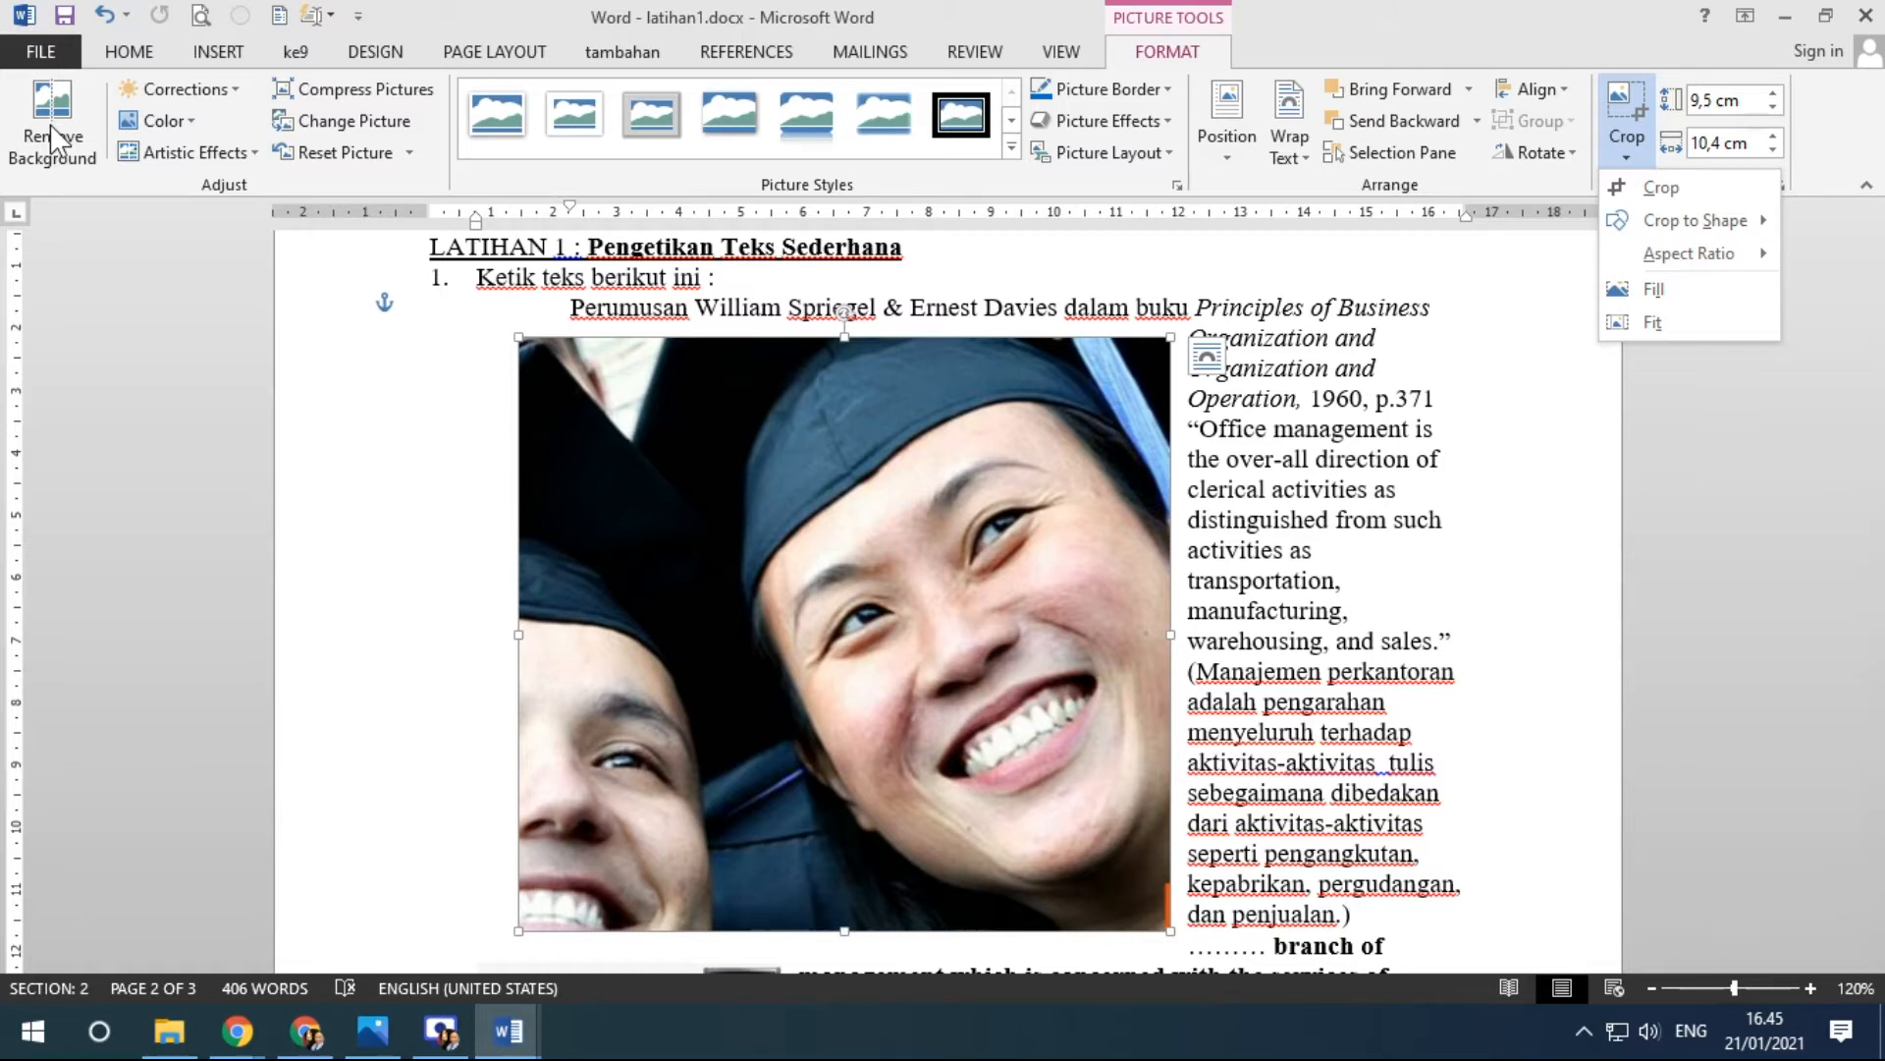
pyautogui.click(1687, 194)
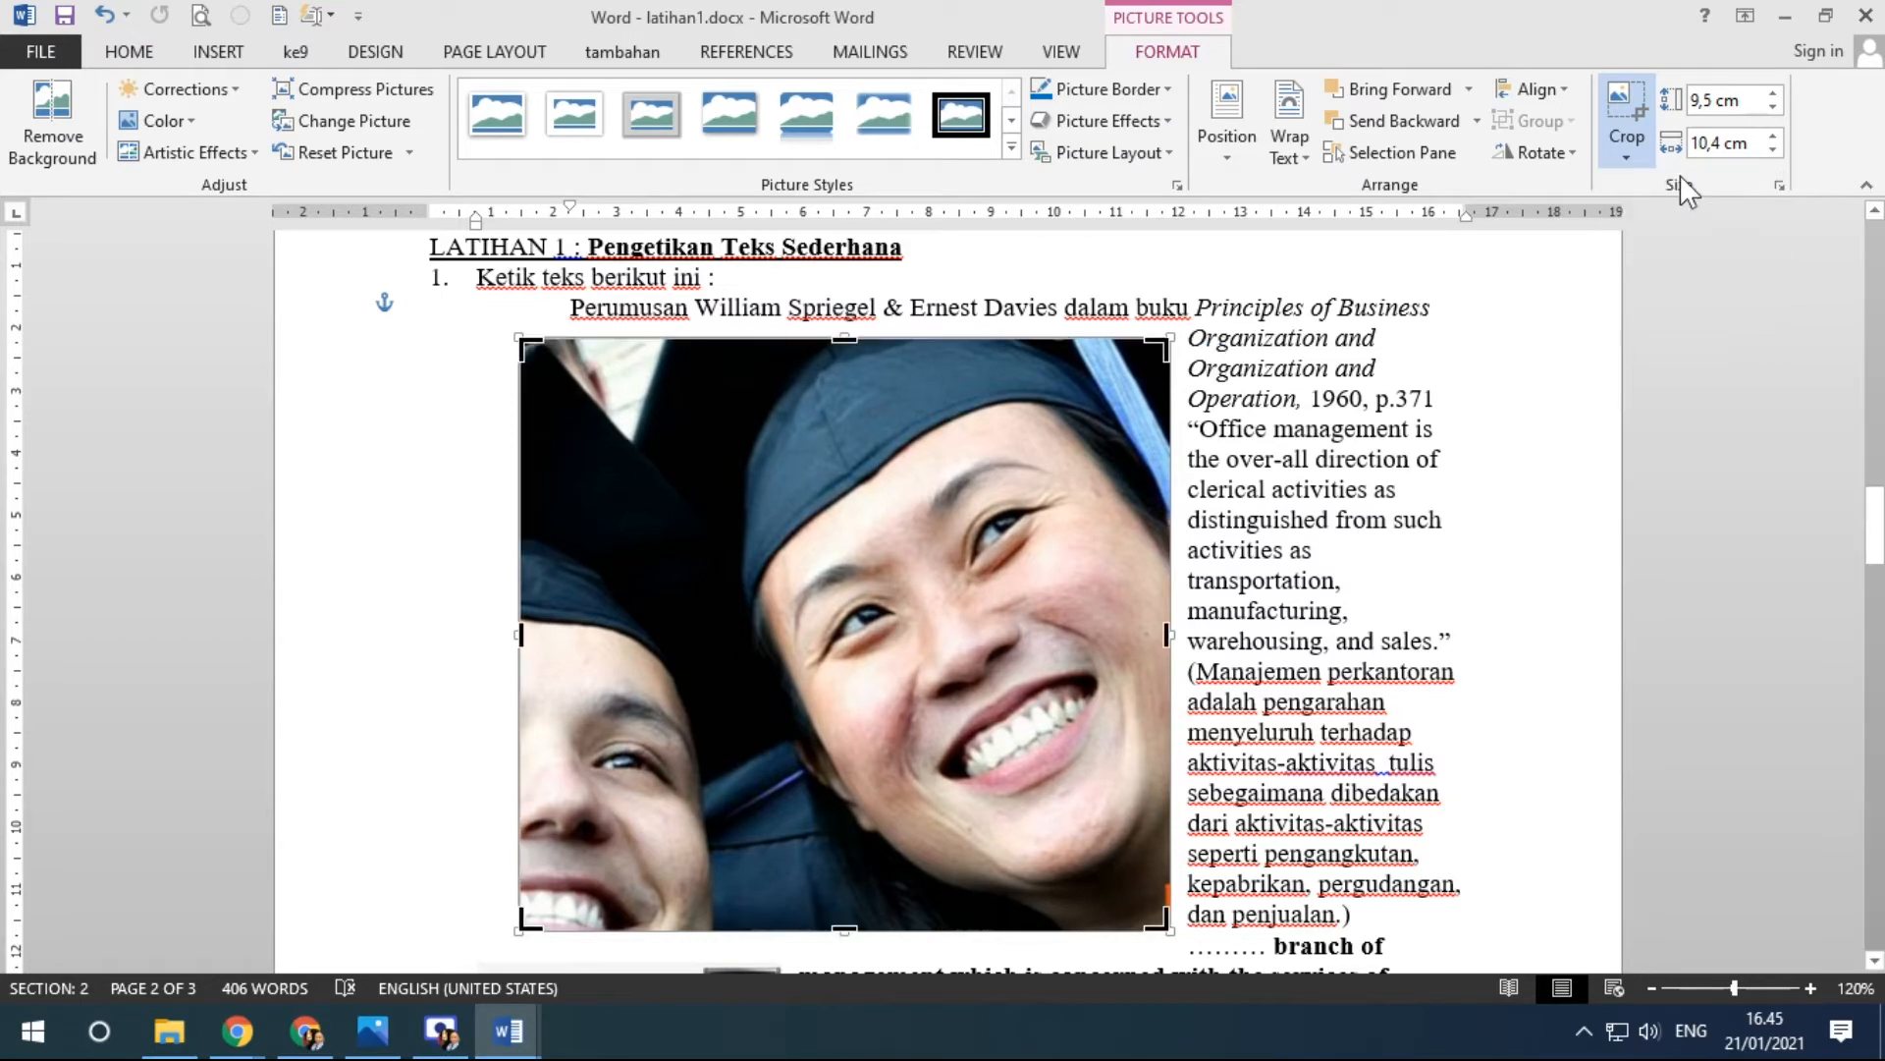
pyautogui.scroll(-1, 968, 417)
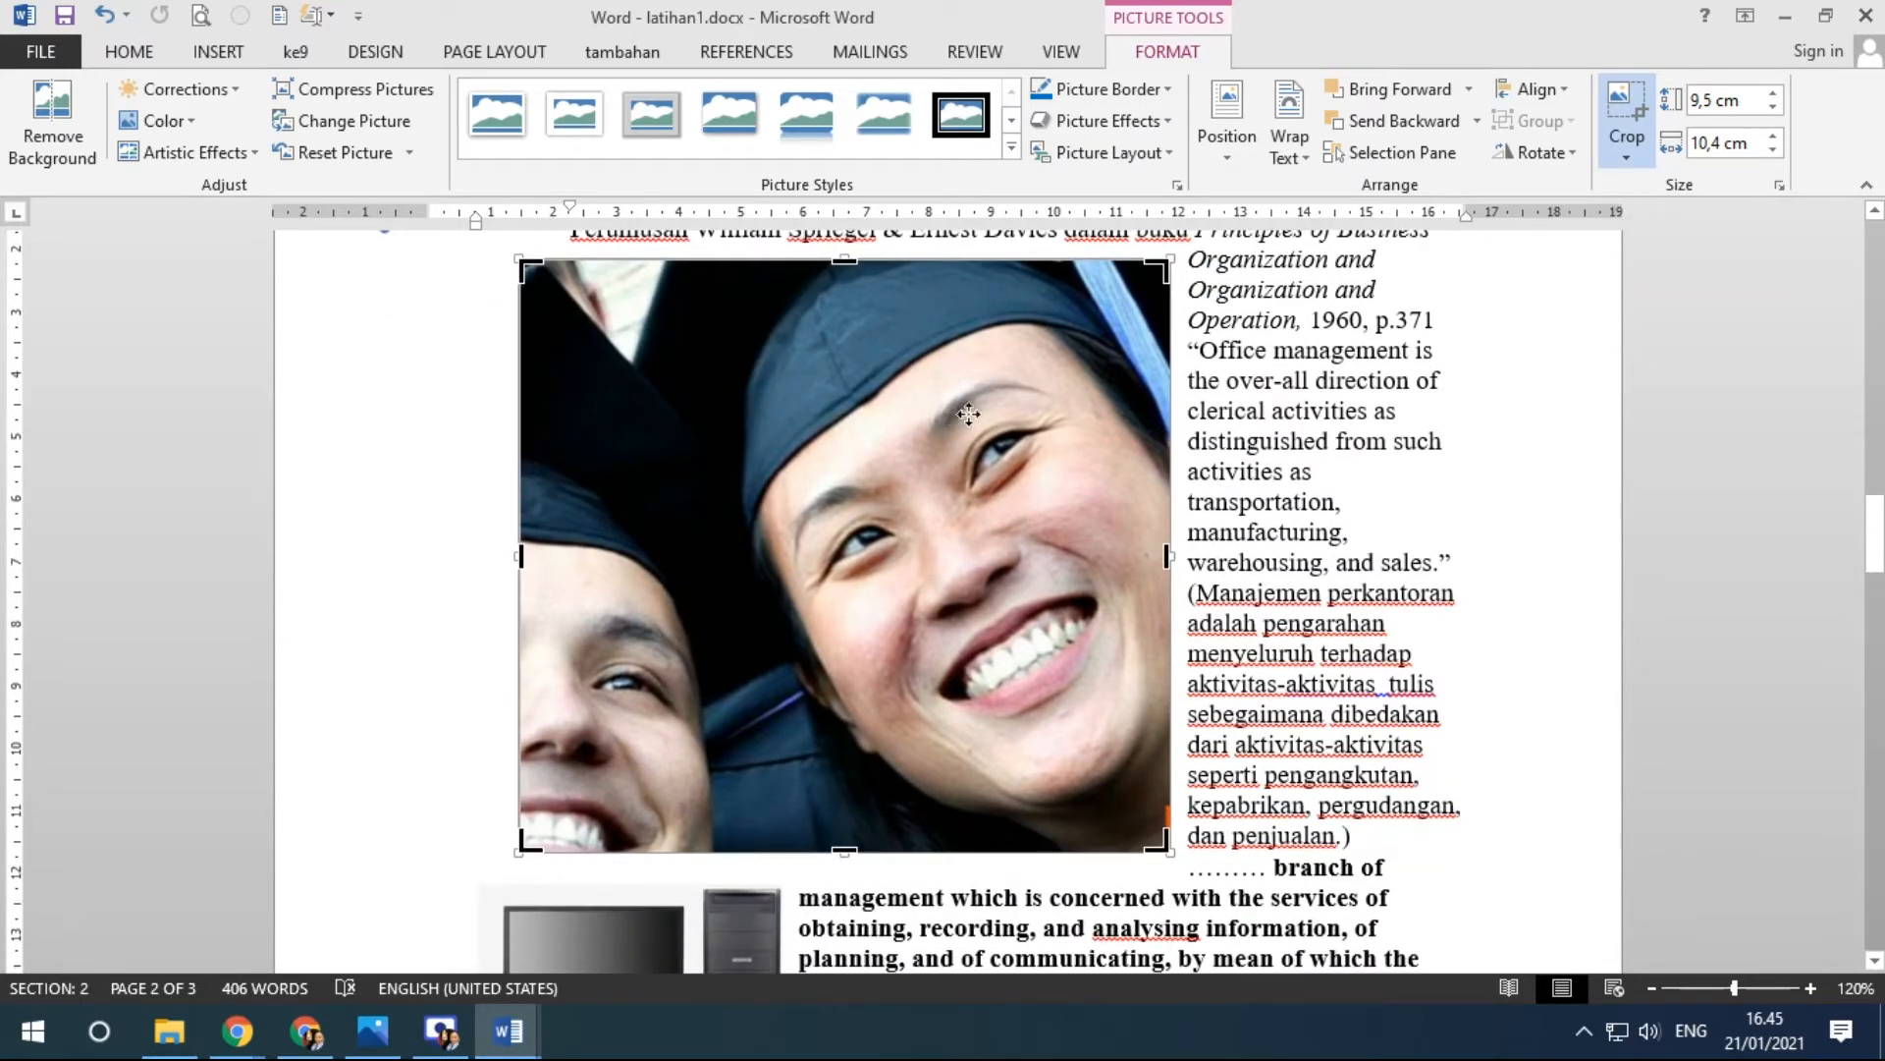
pyautogui.scroll(-1, 968, 415)
pyautogui.moveTo(853, 262); pyautogui.dragTo(853, 474)
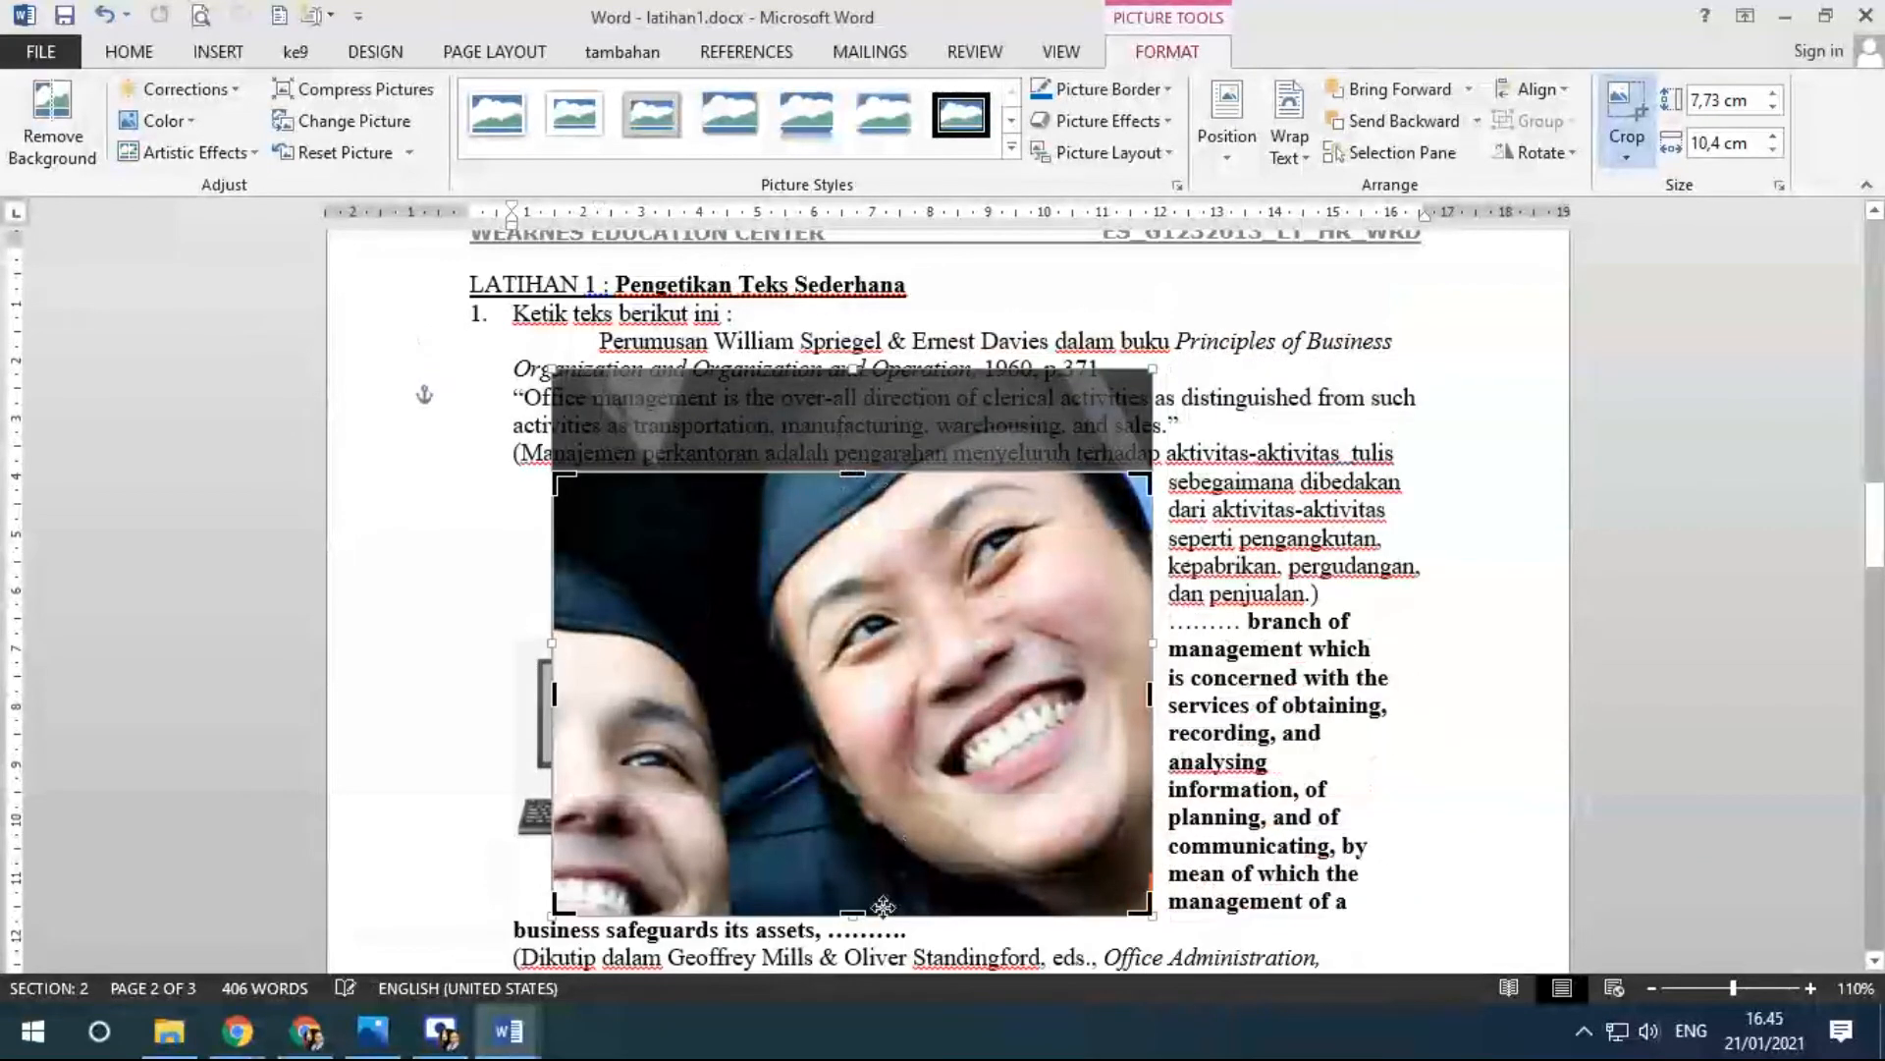
pyautogui.moveTo(853, 913); pyautogui.dragTo(852, 813)
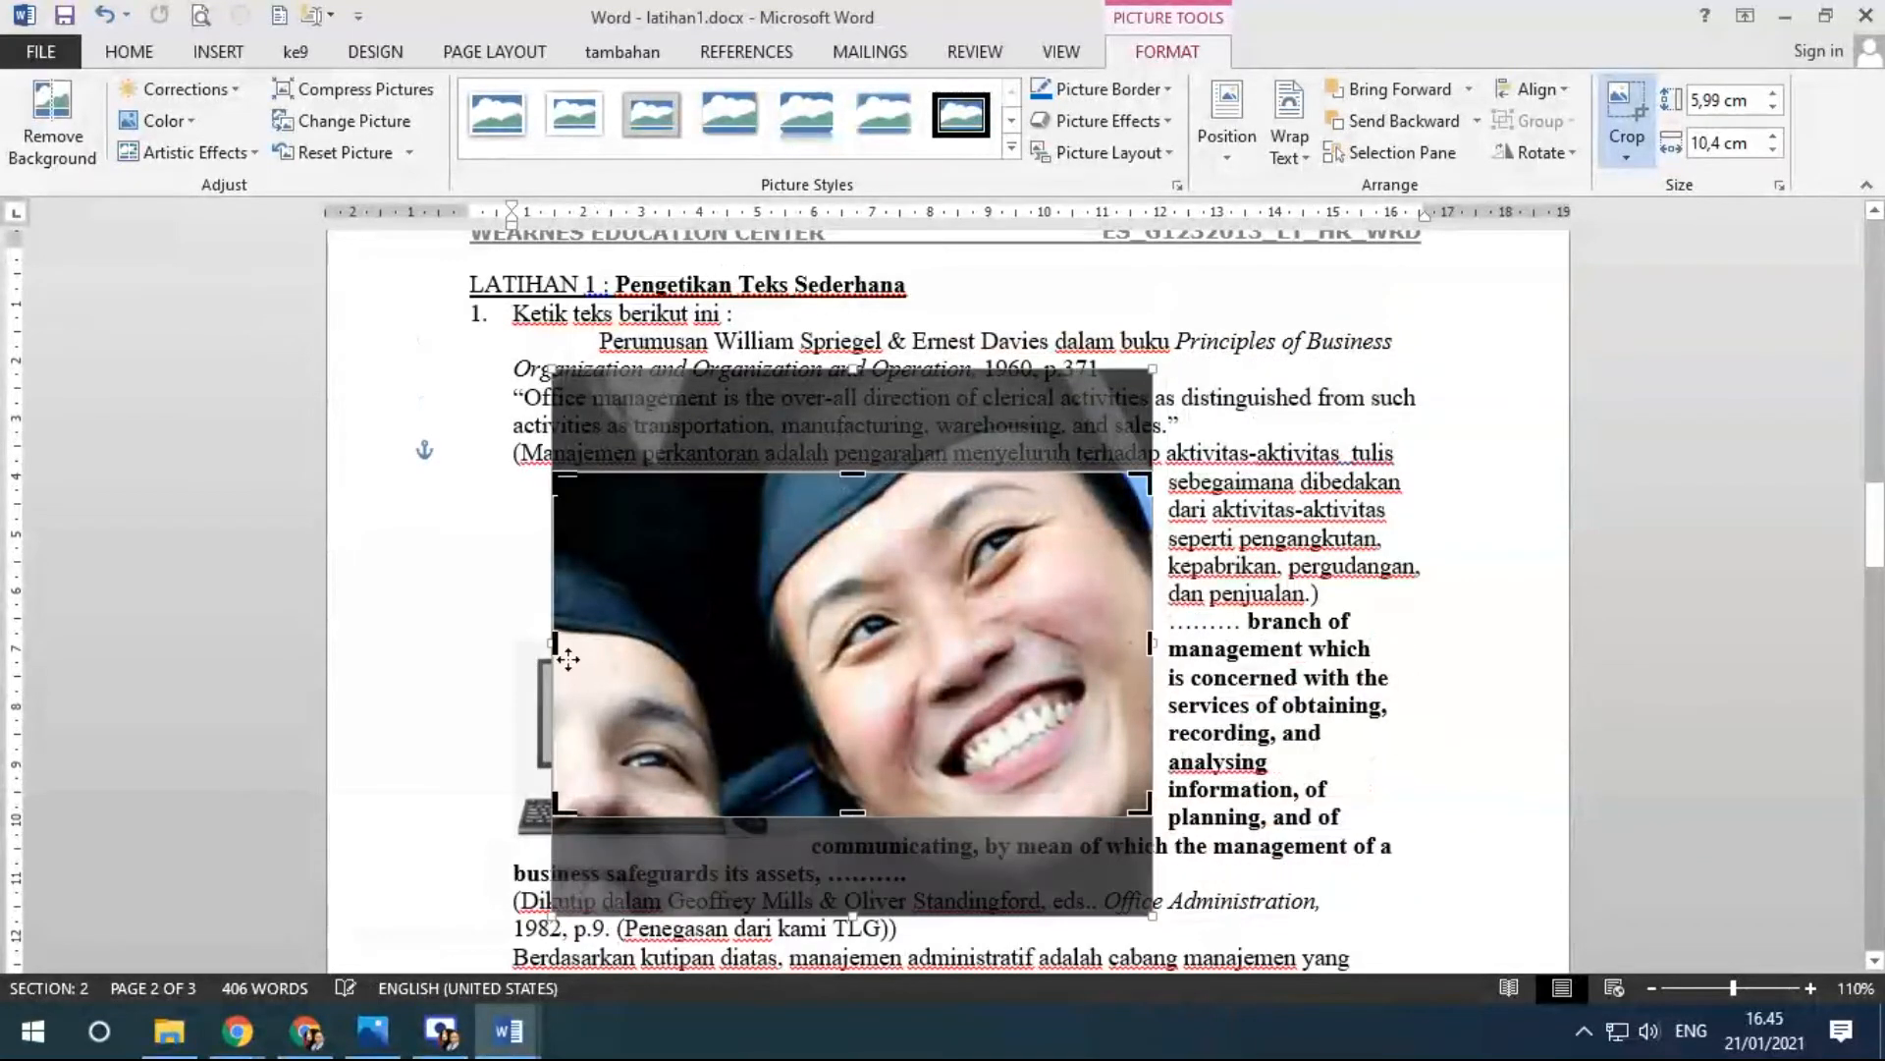
pyautogui.moveTo(555, 644); pyautogui.dragTo(753, 645)
pyautogui.moveTo(953, 472); pyautogui.dragTo(958, 371)
pyautogui.moveTo(951, 815); pyautogui.dragTo(955, 881)
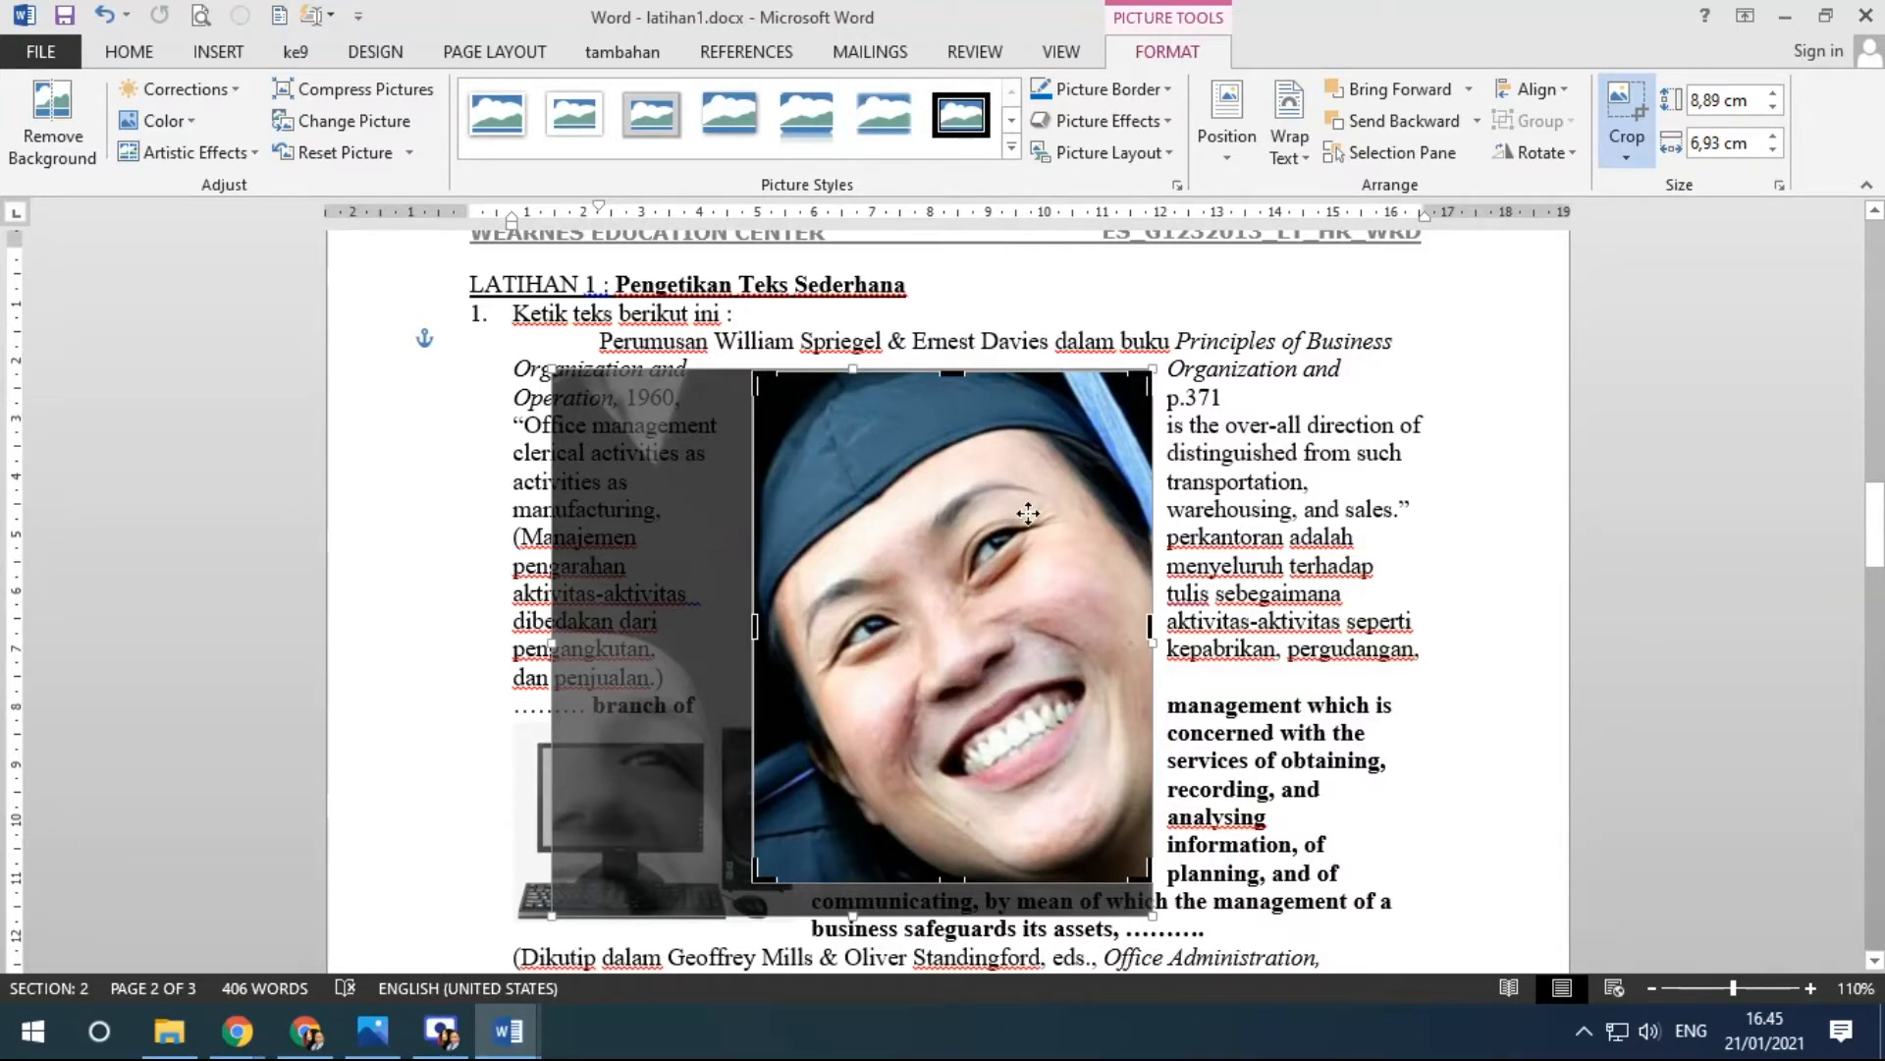
pyautogui.click(1278, 676)
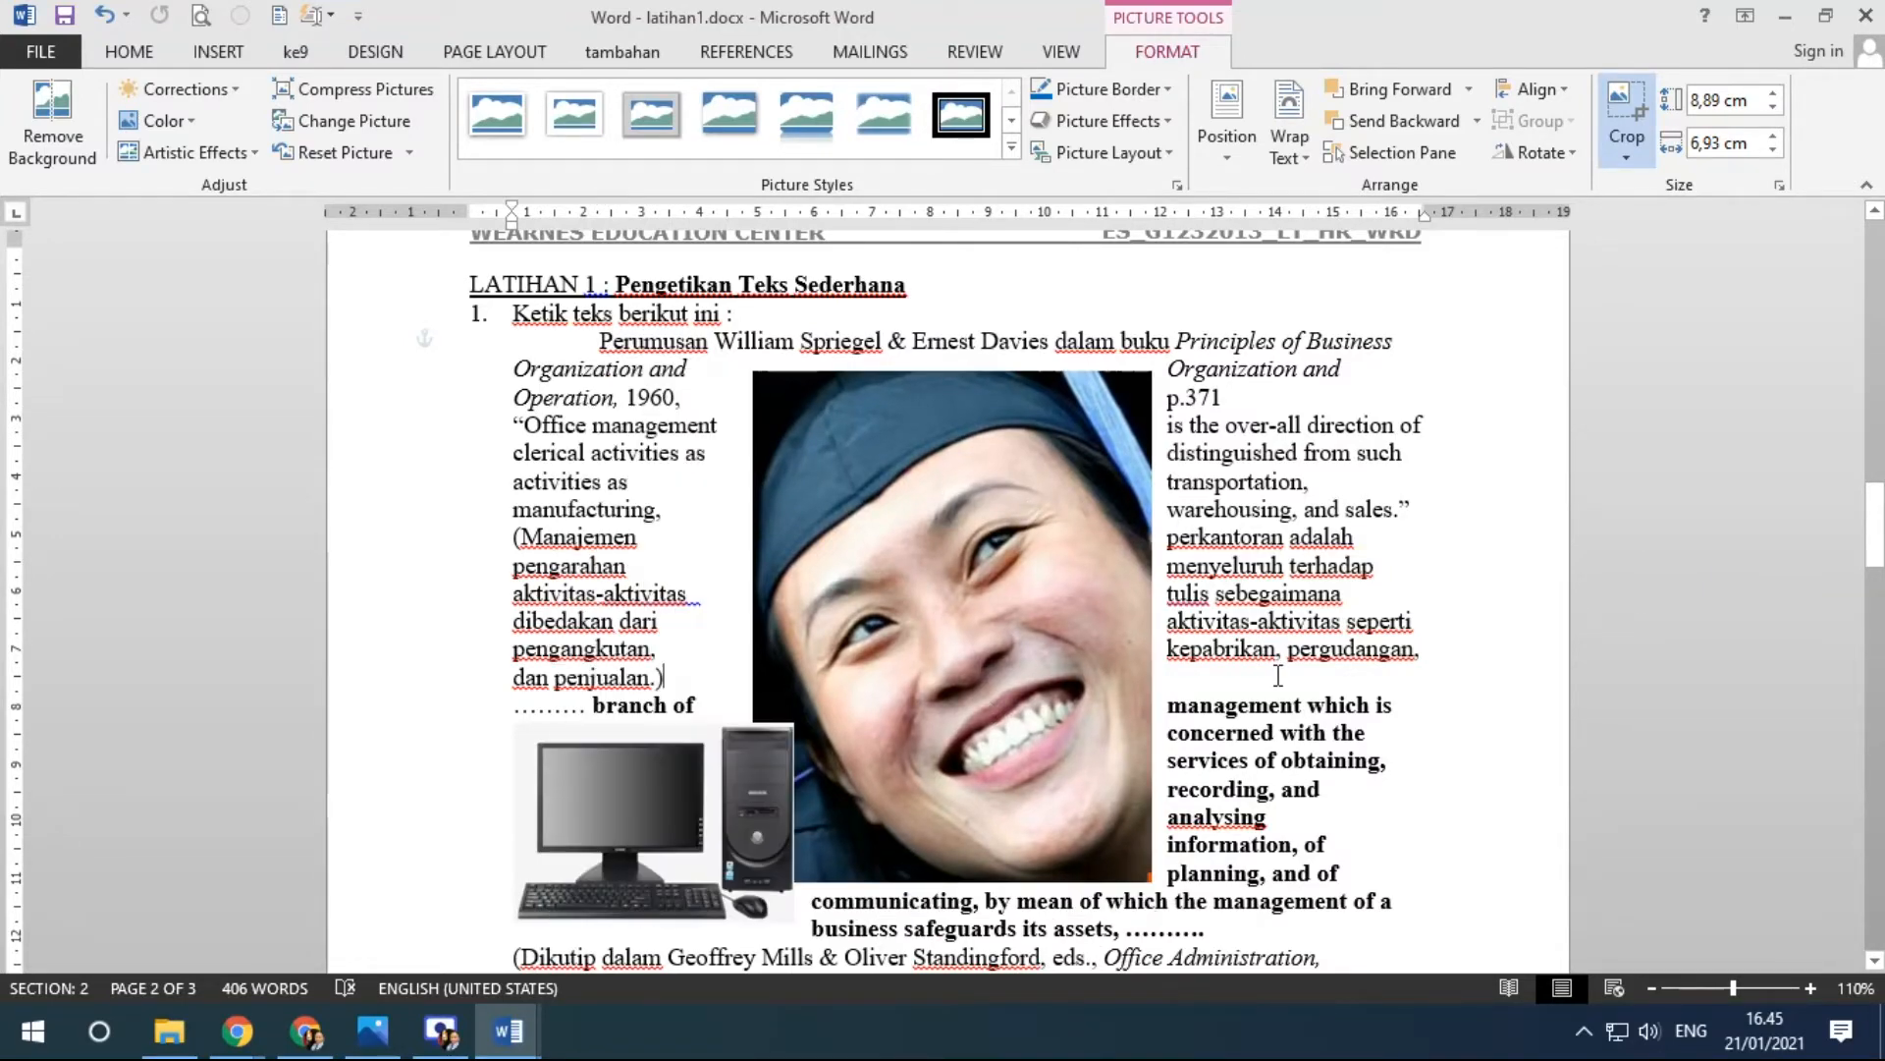
# Move the computer picture below the cropped graduate picture so that the two do not overlap.
pyautogui.click(857, 506)
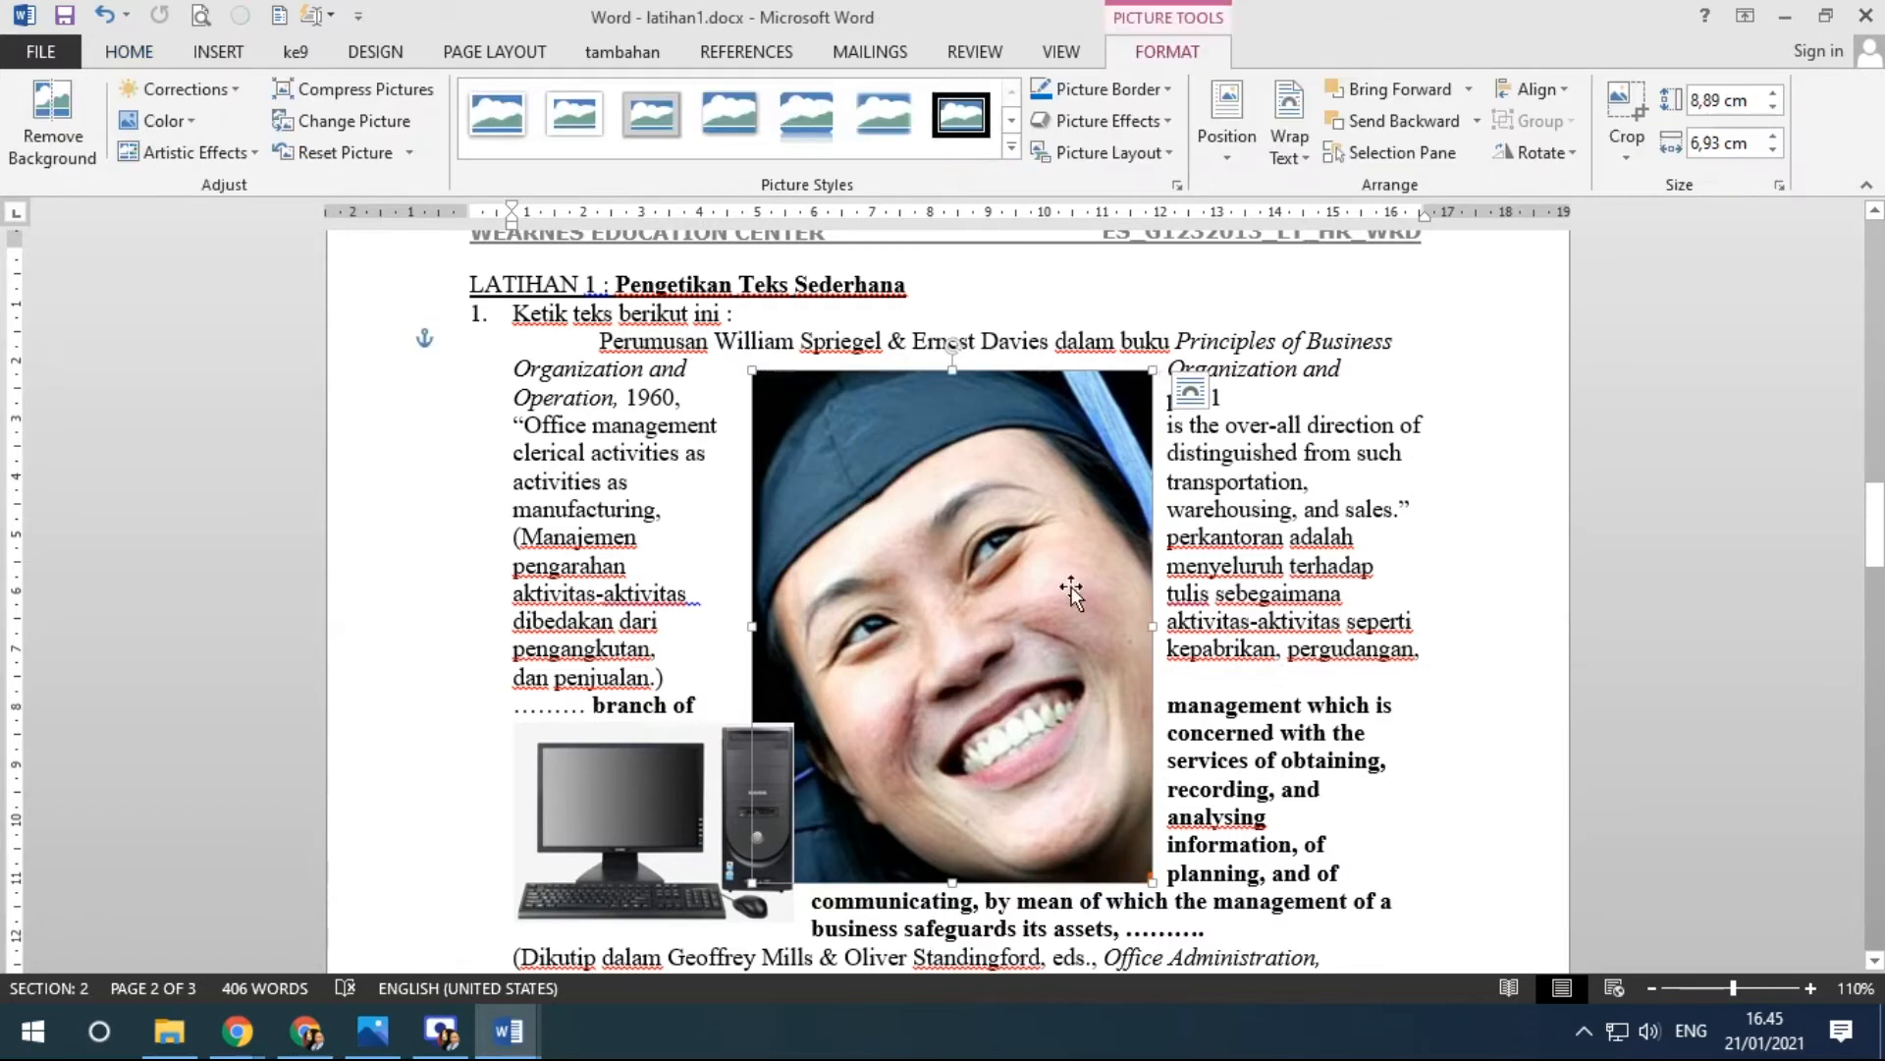
pyautogui.moveTo(649, 792); pyautogui.dragTo(648, 739)
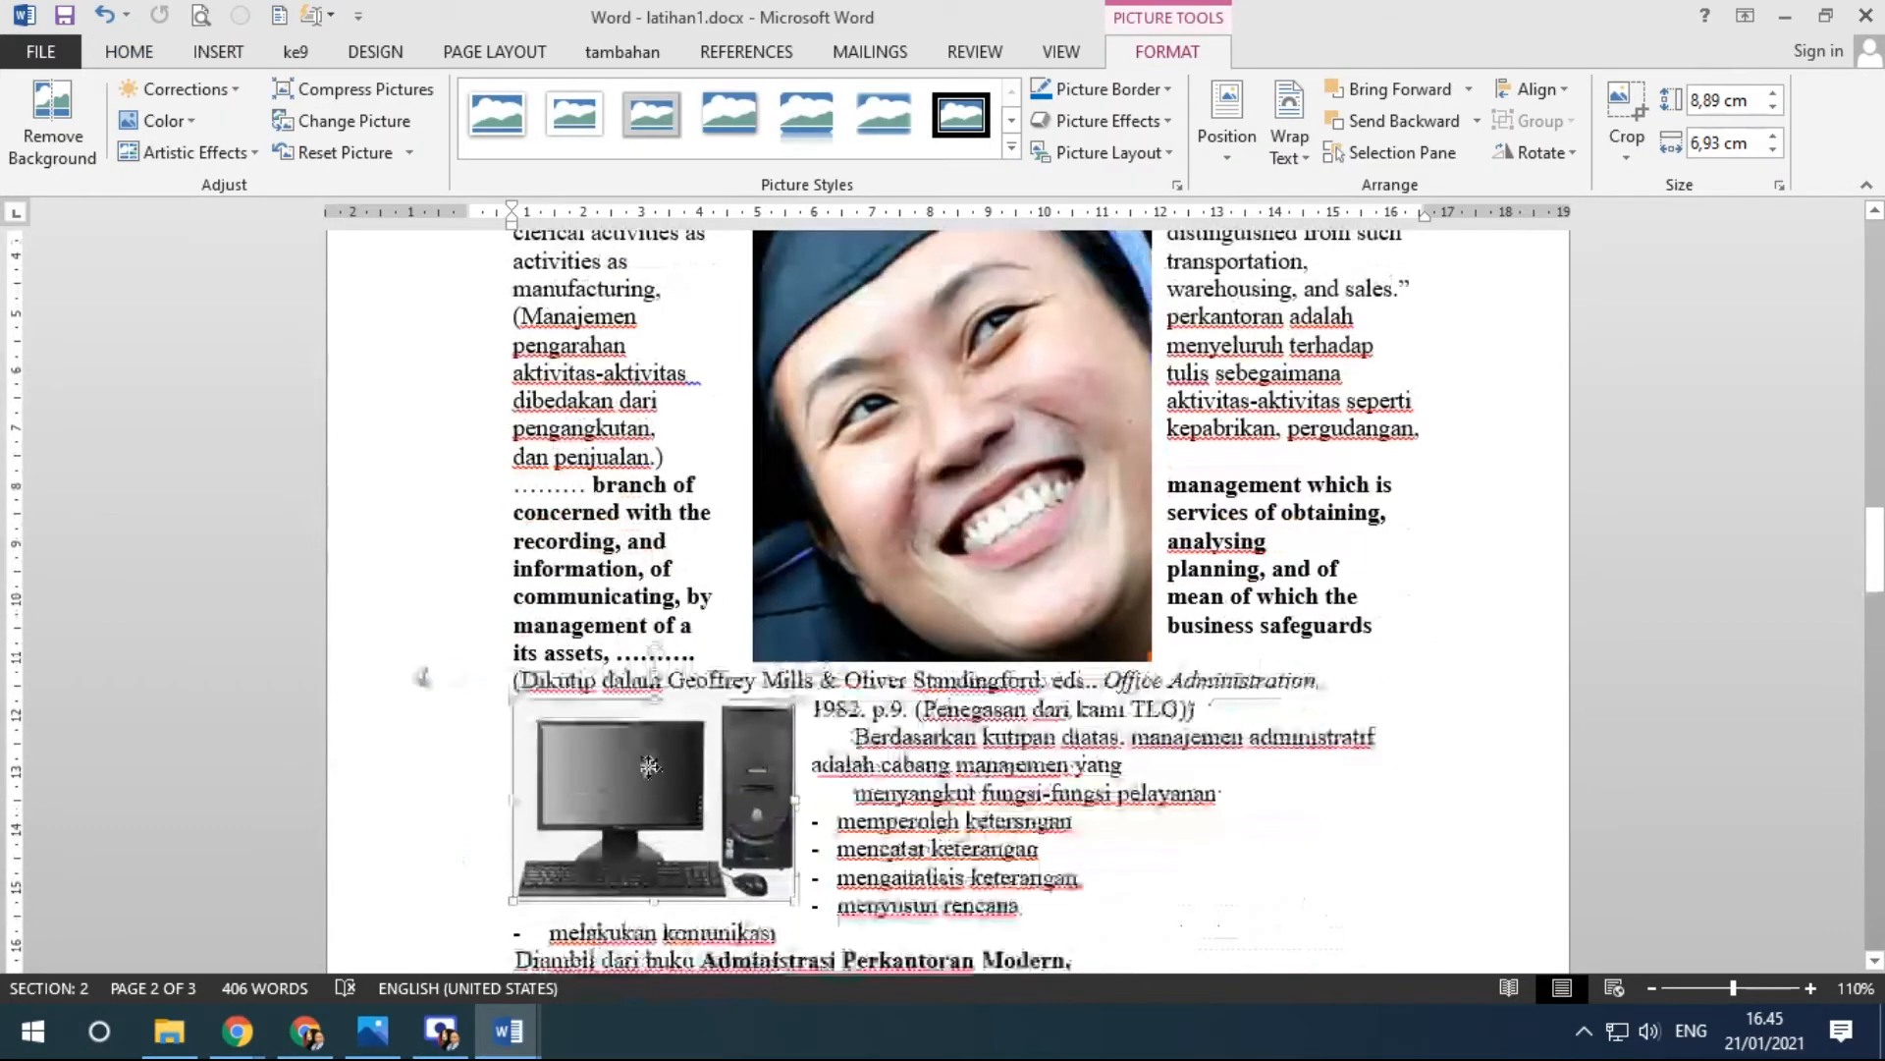
pyautogui.scroll(2, 879, 452)
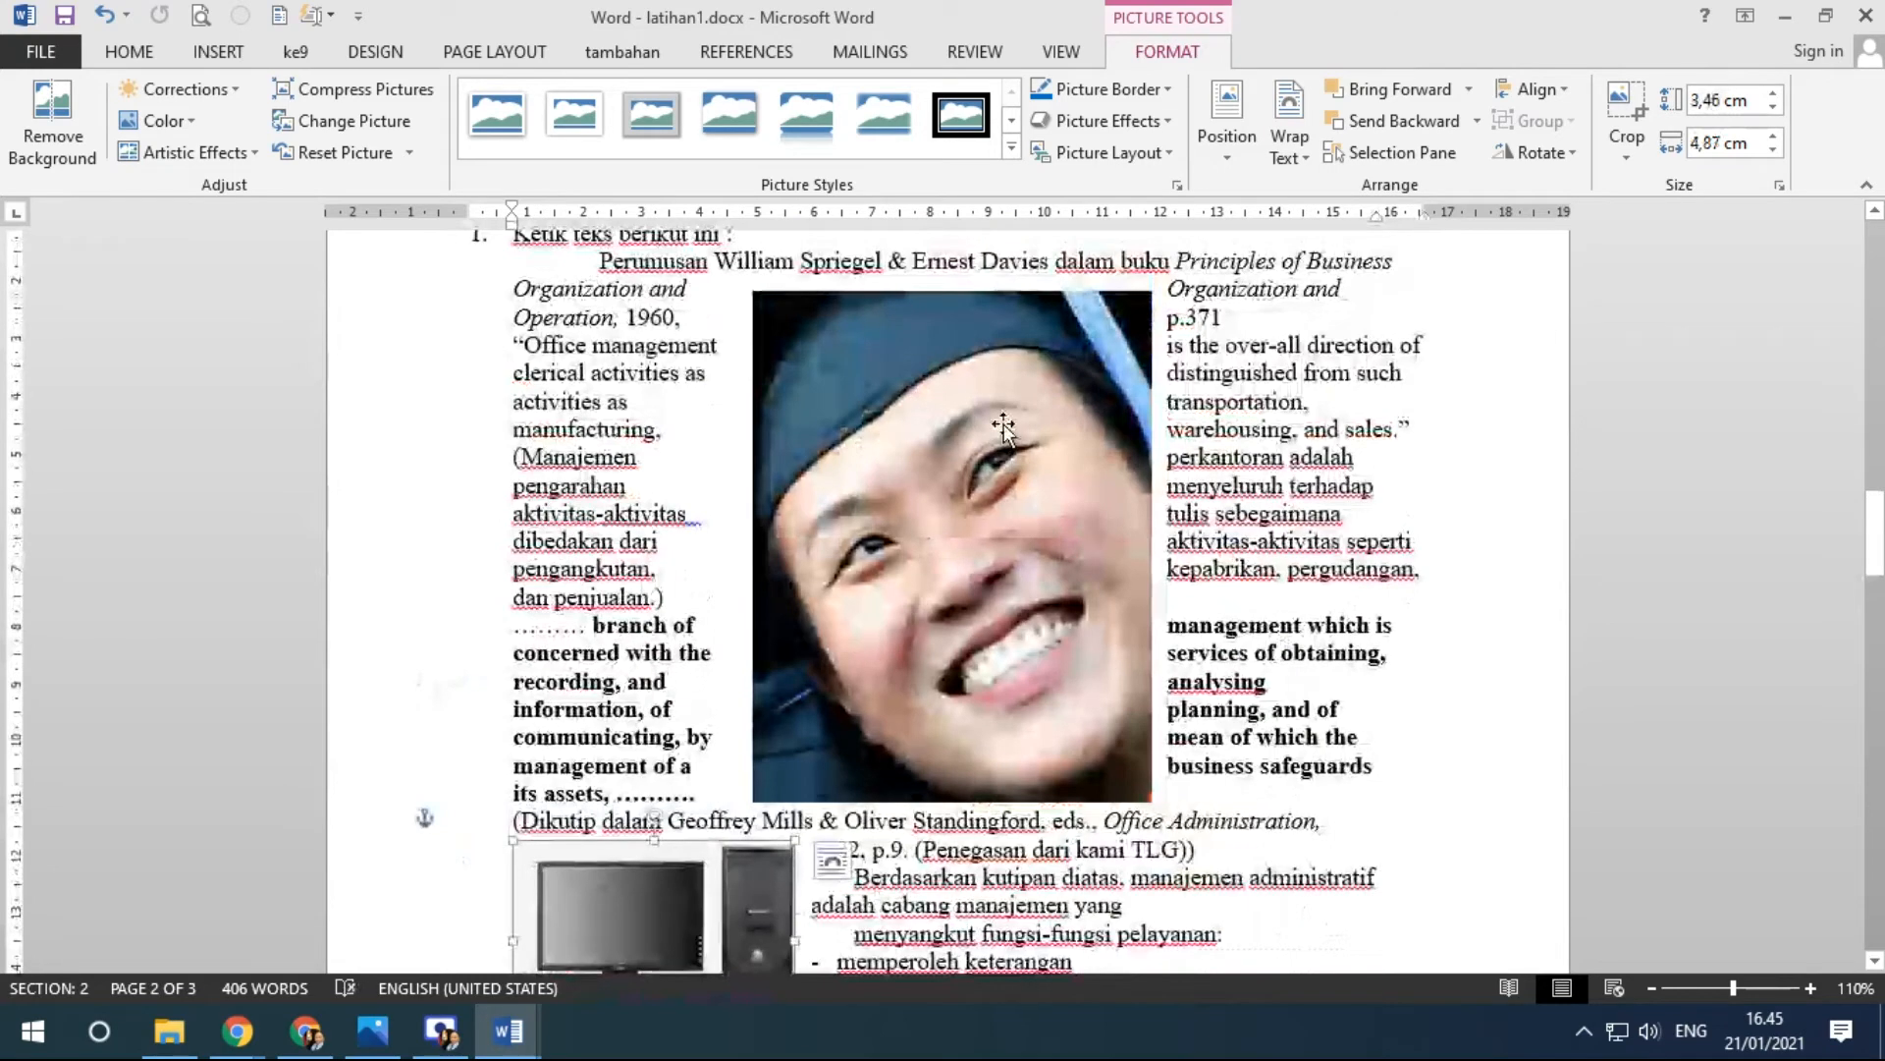
# Reopen the crop of the graduate picture and extend its left edge outward to a width of about 7.2 cm.
pyautogui.click(929, 440)
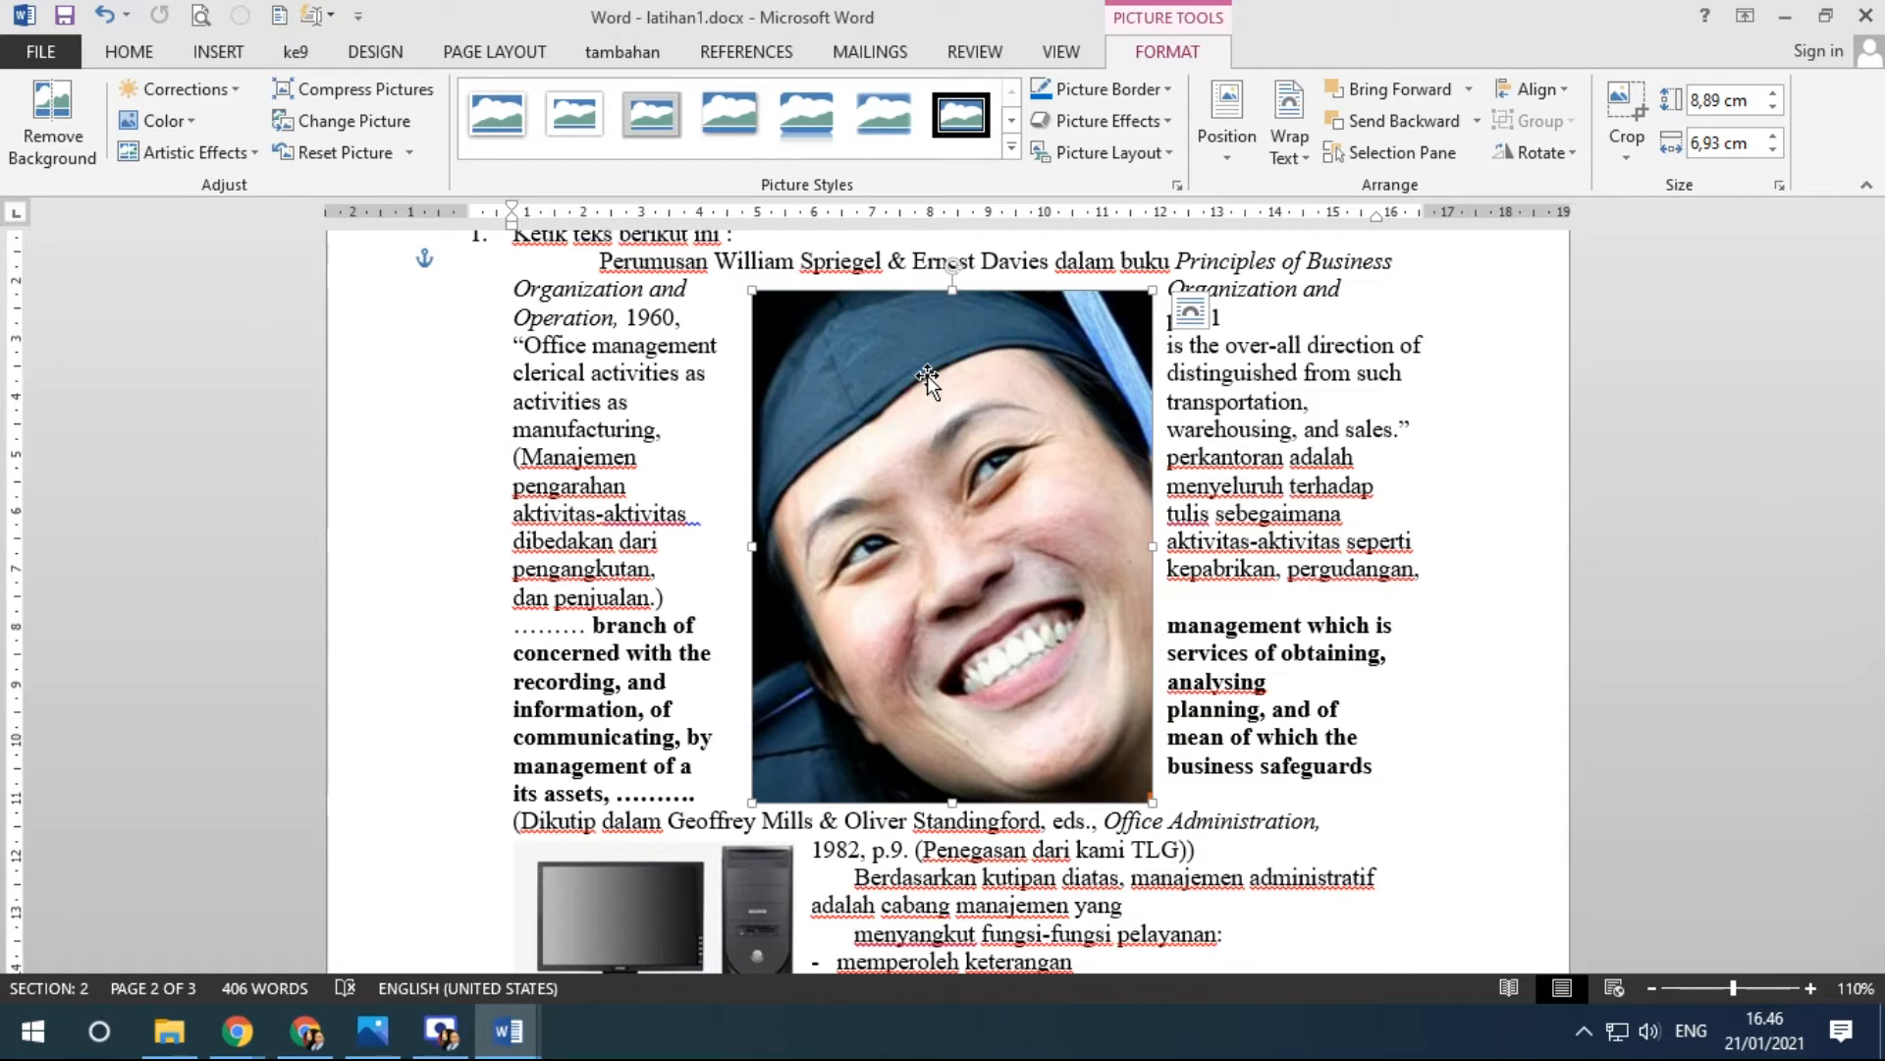
pyautogui.click(1626, 108)
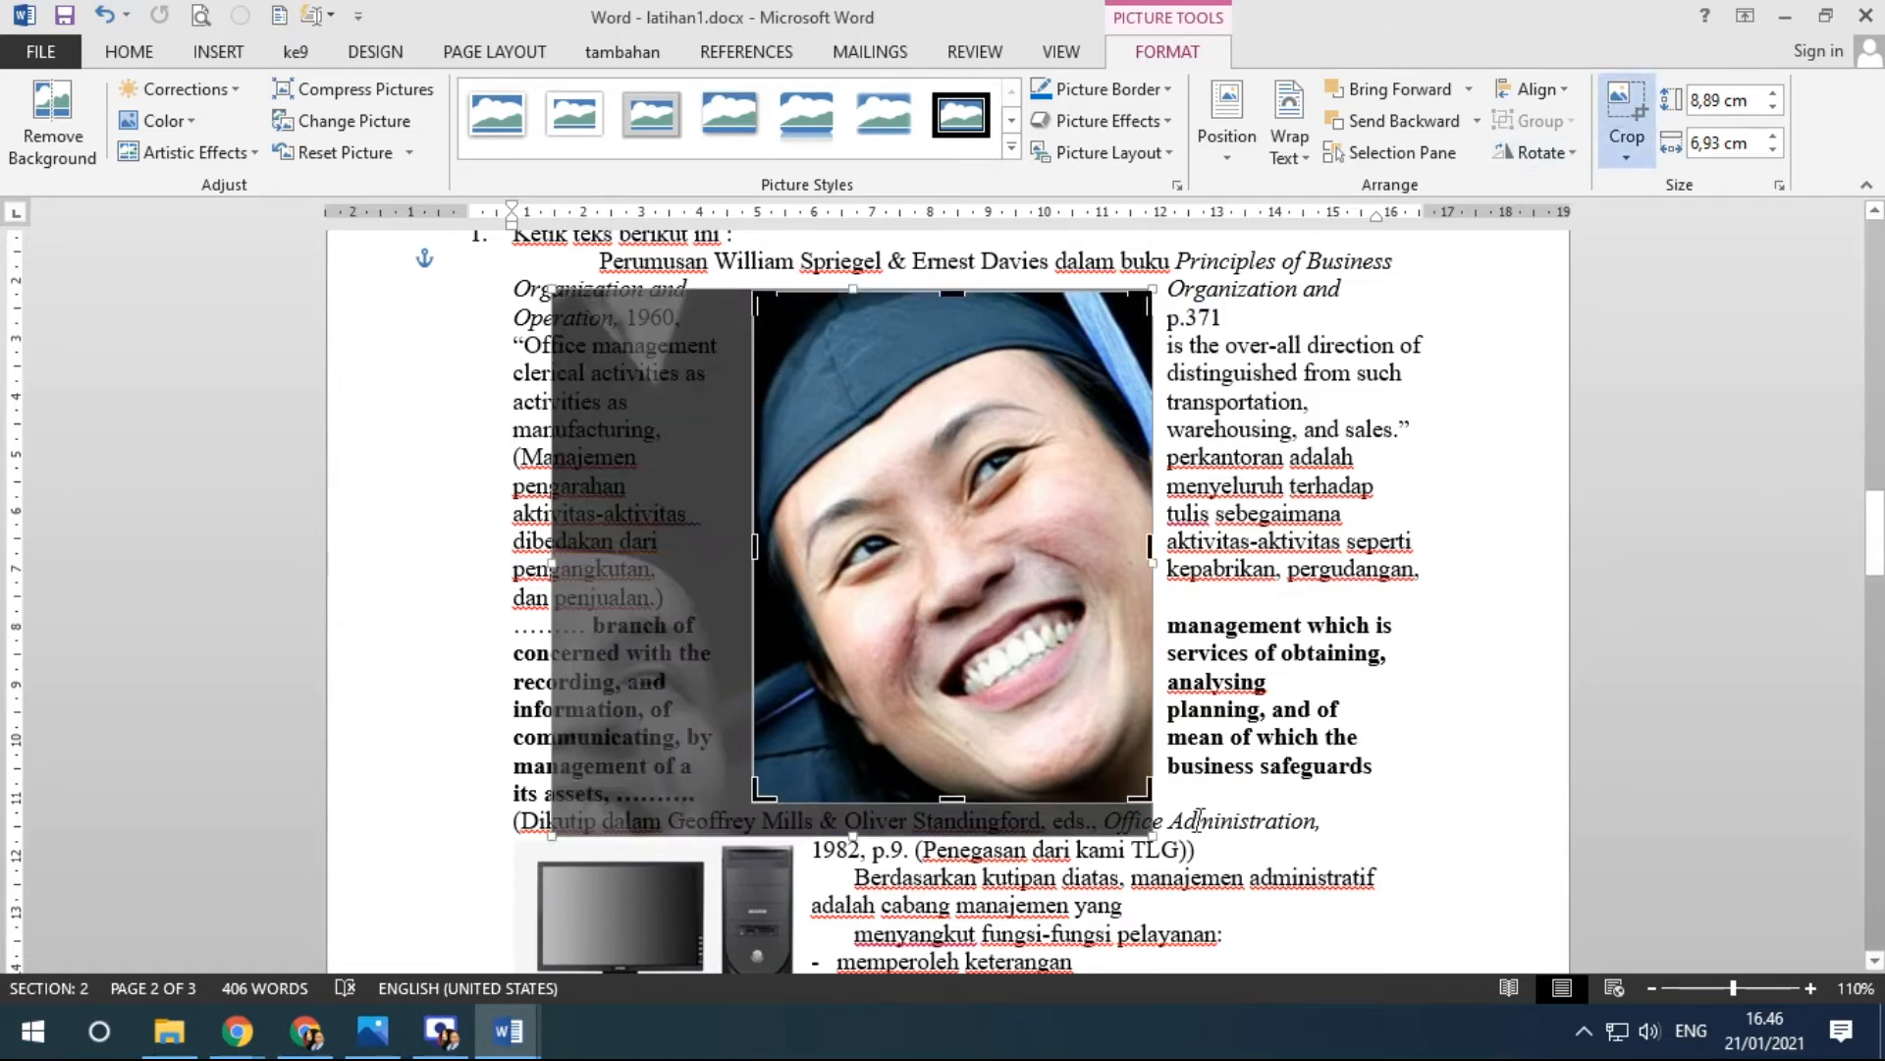
pyautogui.moveTo(764, 556)
pyautogui.mouseDown()
pyautogui.moveTo(553, 530)
pyautogui.moveTo(741, 535)
pyautogui.mouseUp()
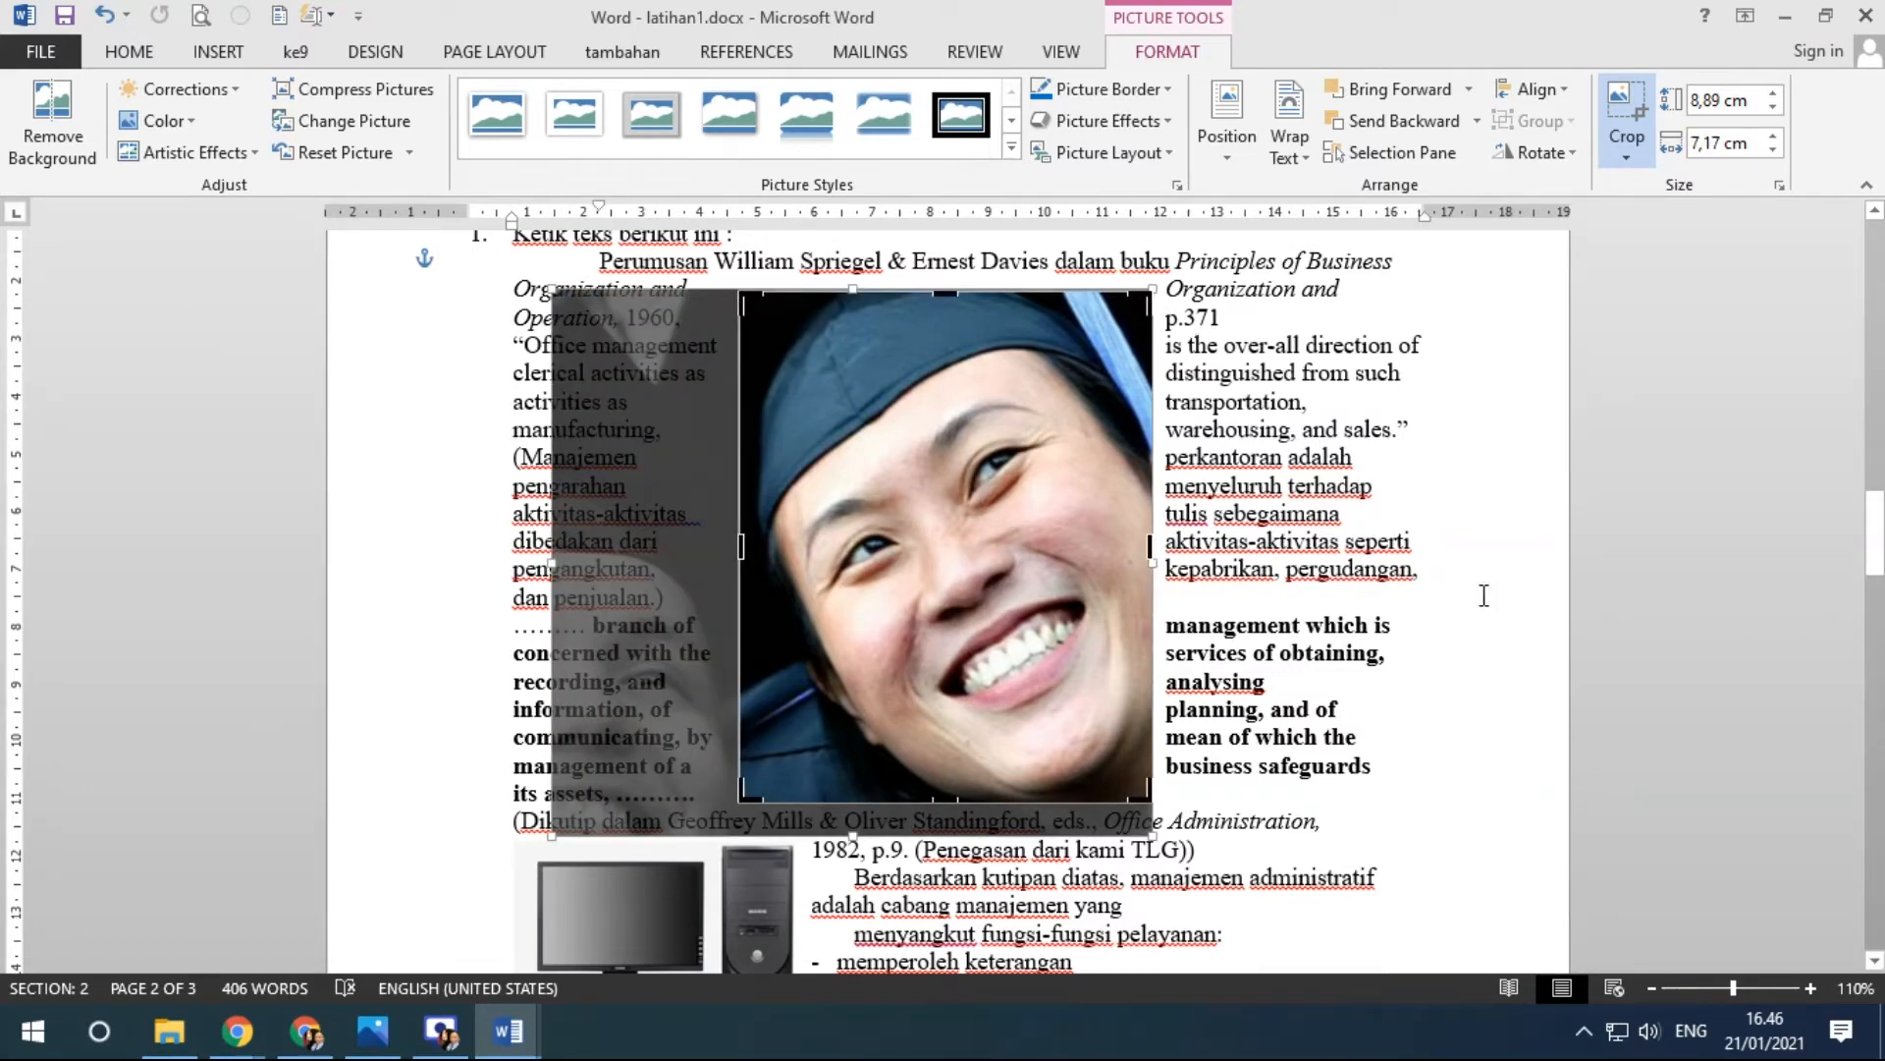
pyautogui.click(1447, 675)
# Crop the graduate picture to a heart shape.
pyautogui.click(1010, 530)
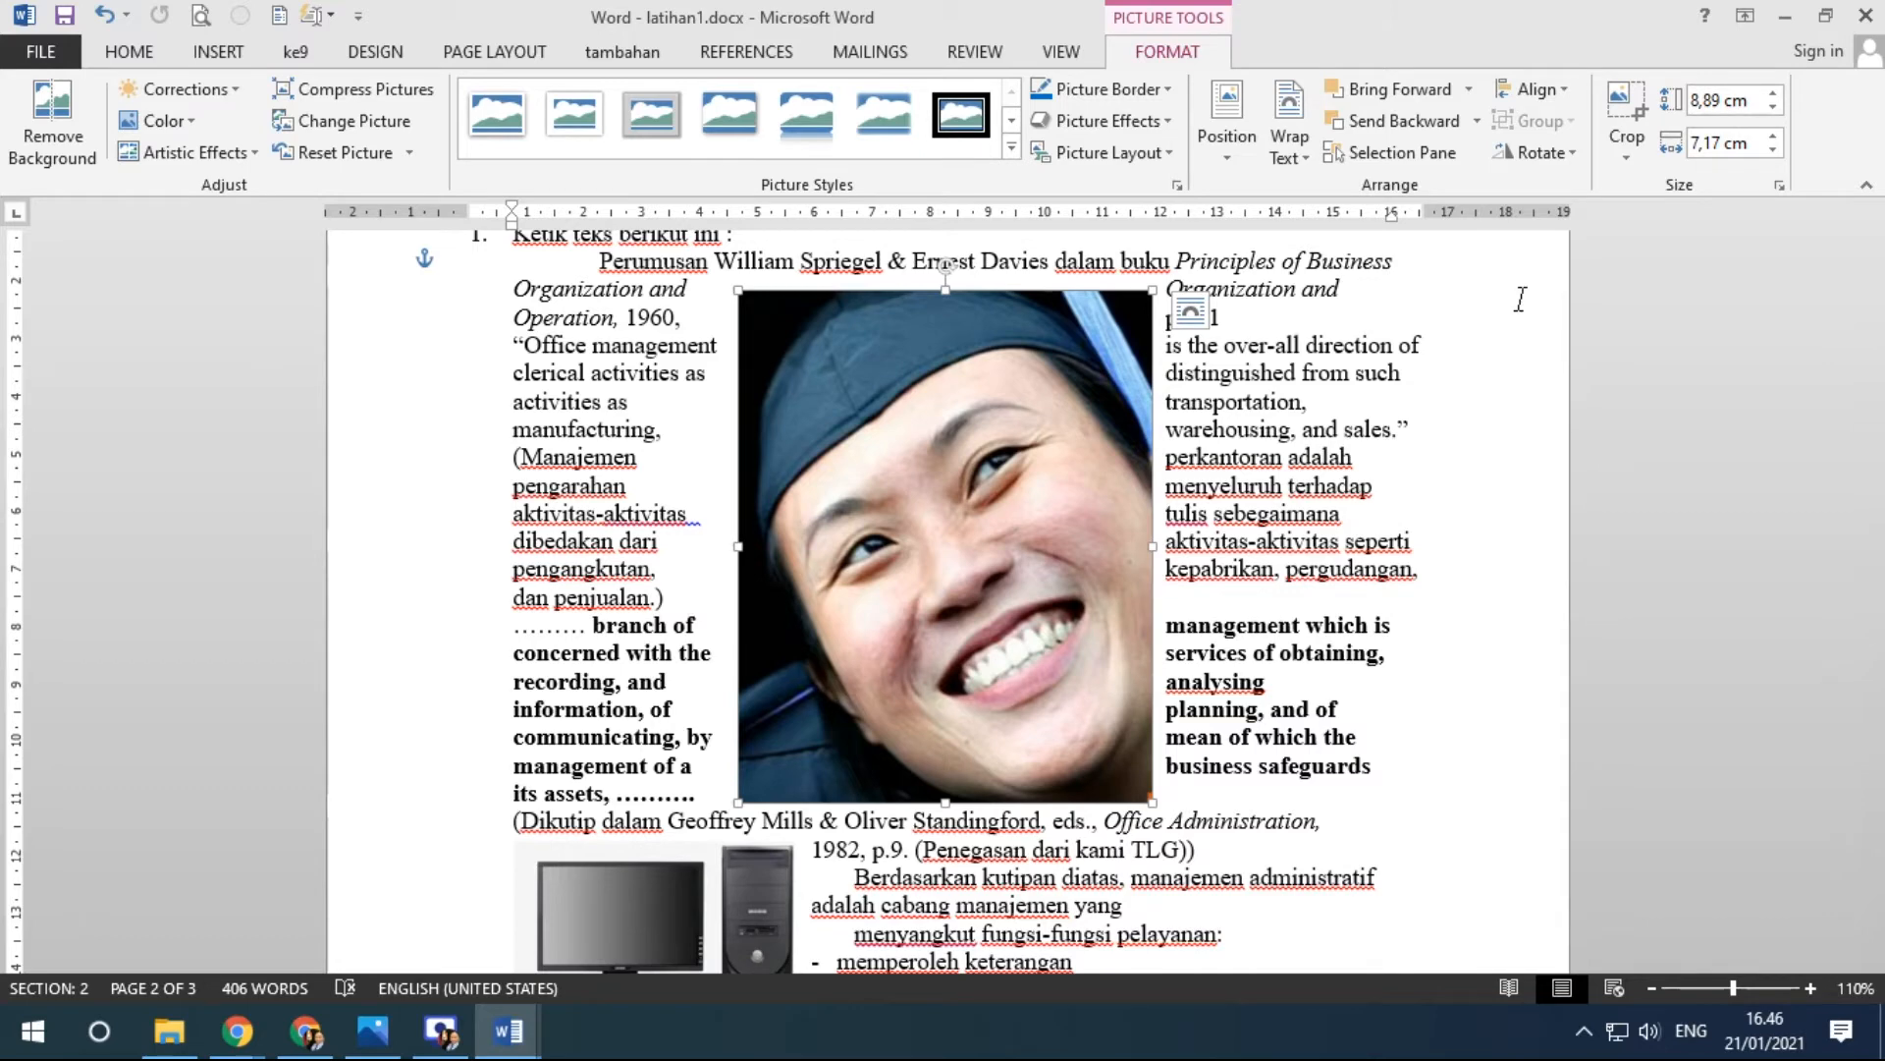
pyautogui.click(1624, 153)
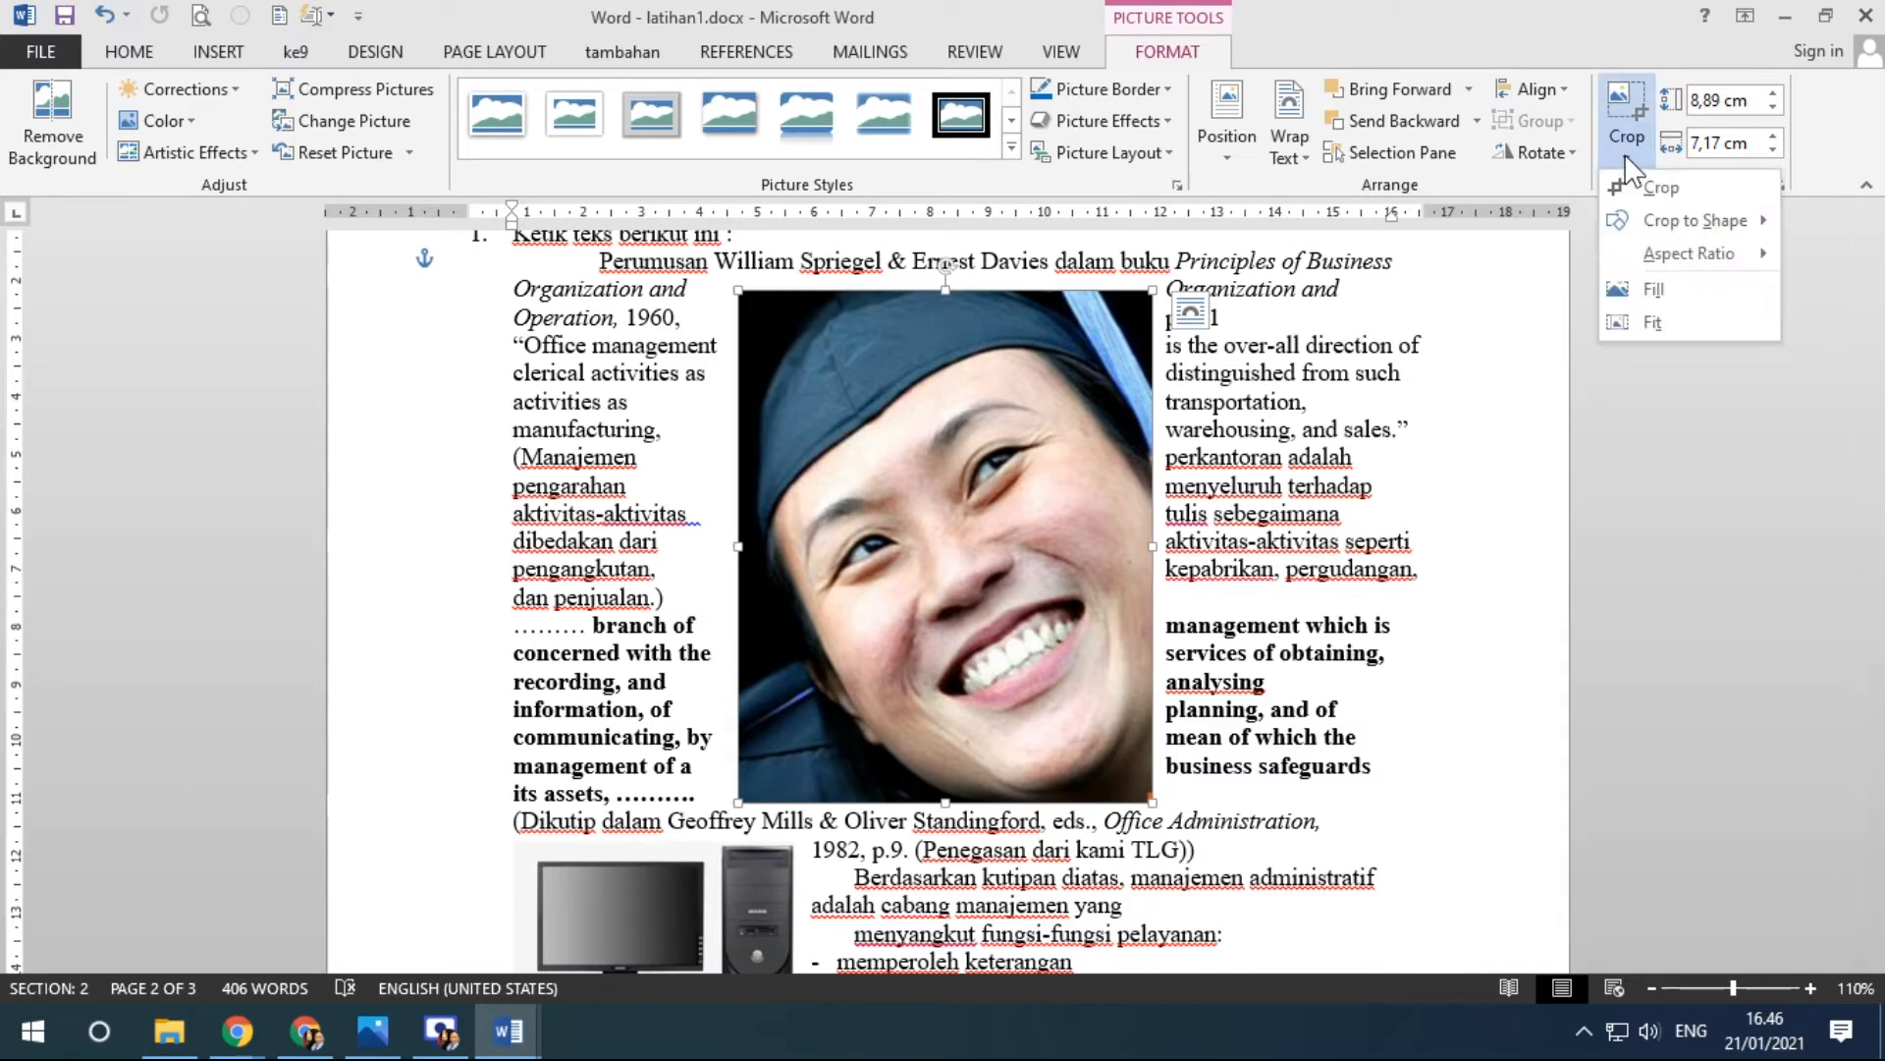
pyautogui.moveTo(1653, 222)
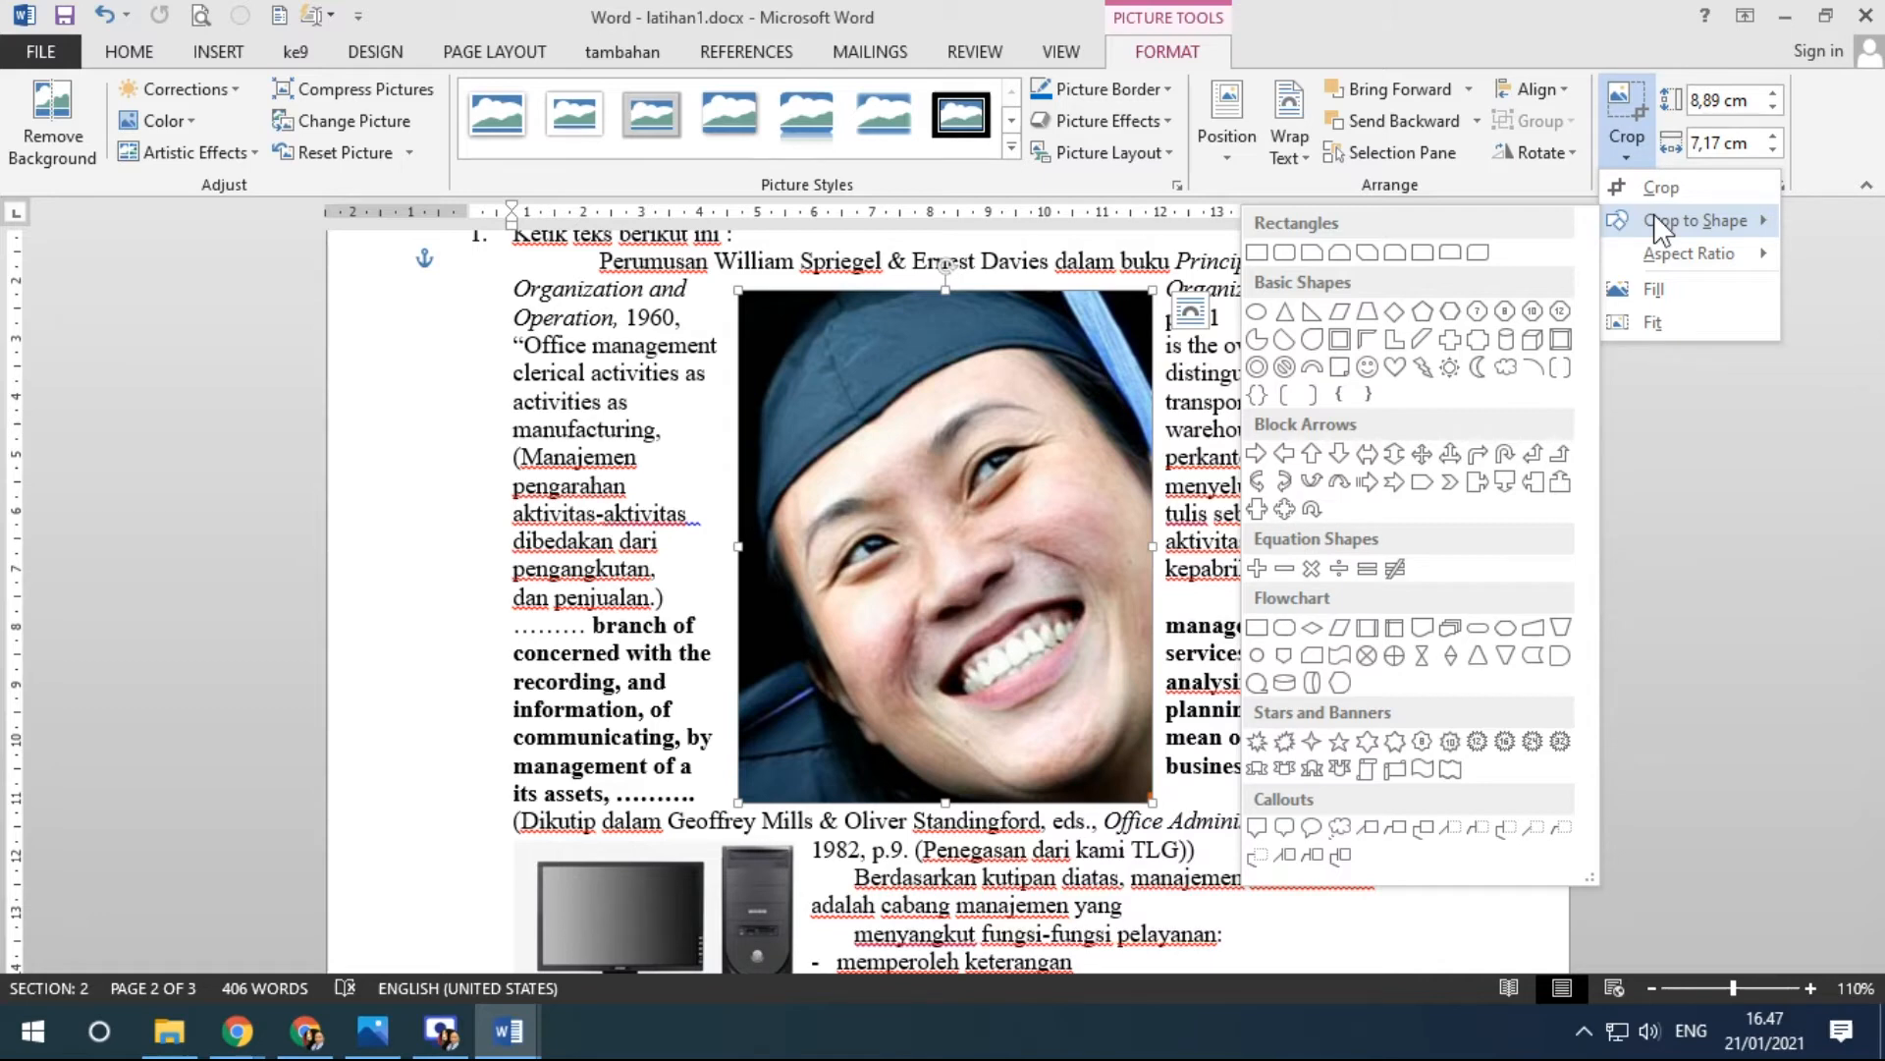
pyautogui.click(1399, 369)
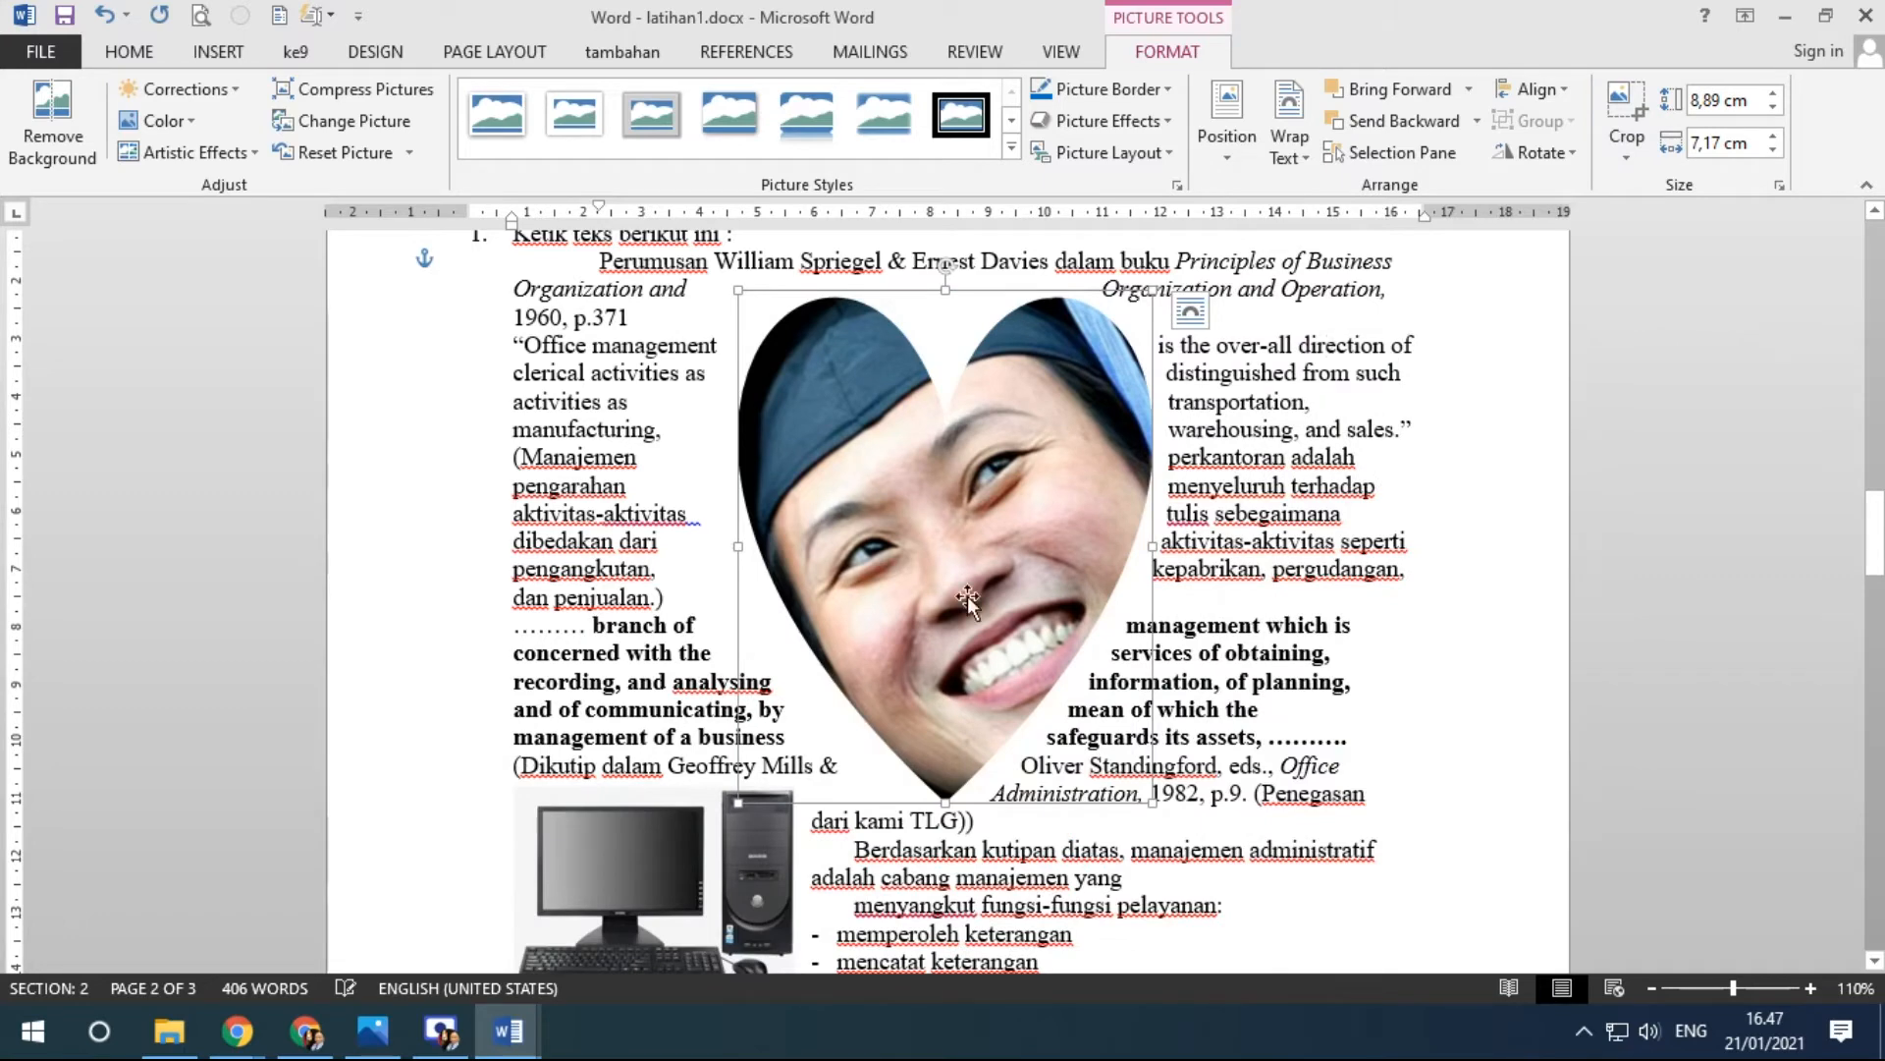
# Reduce the height of the heart-shaped graduate picture to about 8 cm.
pyautogui.moveTo(946, 804); pyautogui.dragTo(972, 748)
pyautogui.click(1428, 628)
pyautogui.click(976, 497)
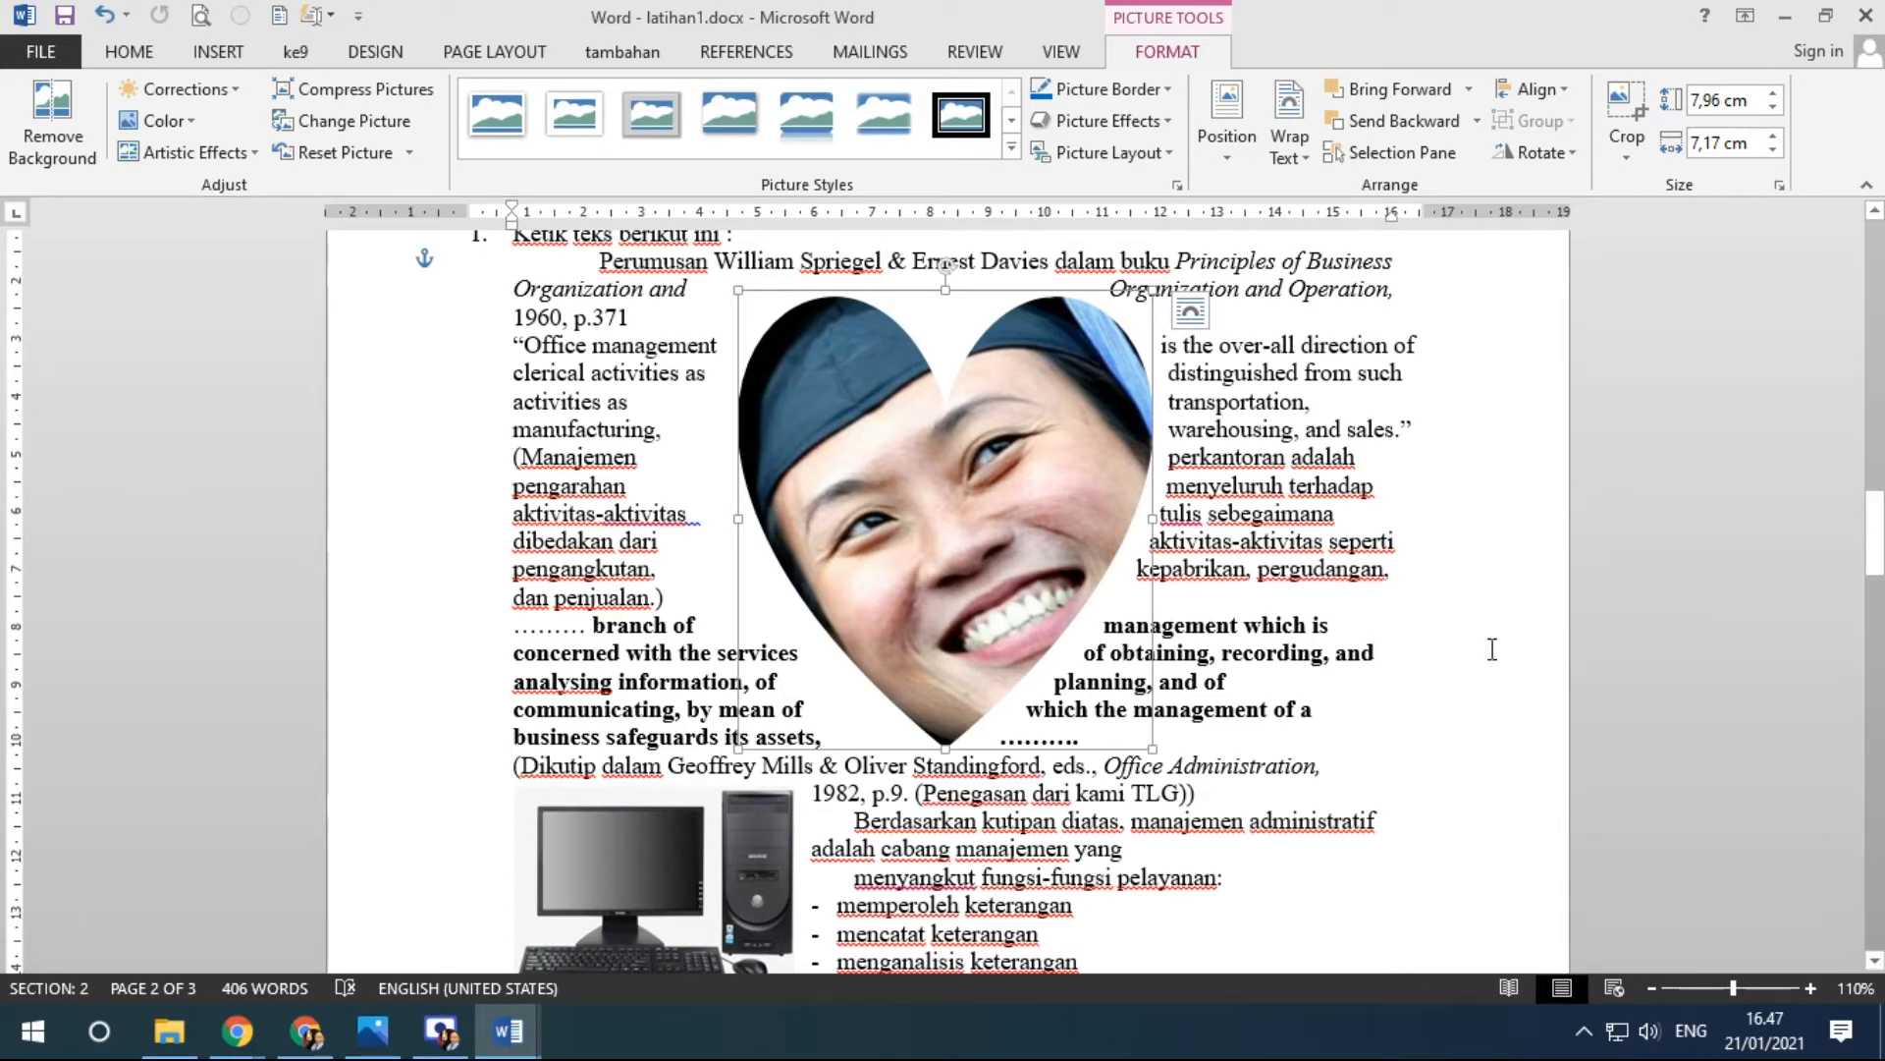
# Change the graduate picture's crop shape to a cross.
pyautogui.click(1360, 632)
pyautogui.click(1031, 540)
pyautogui.click(1620, 159)
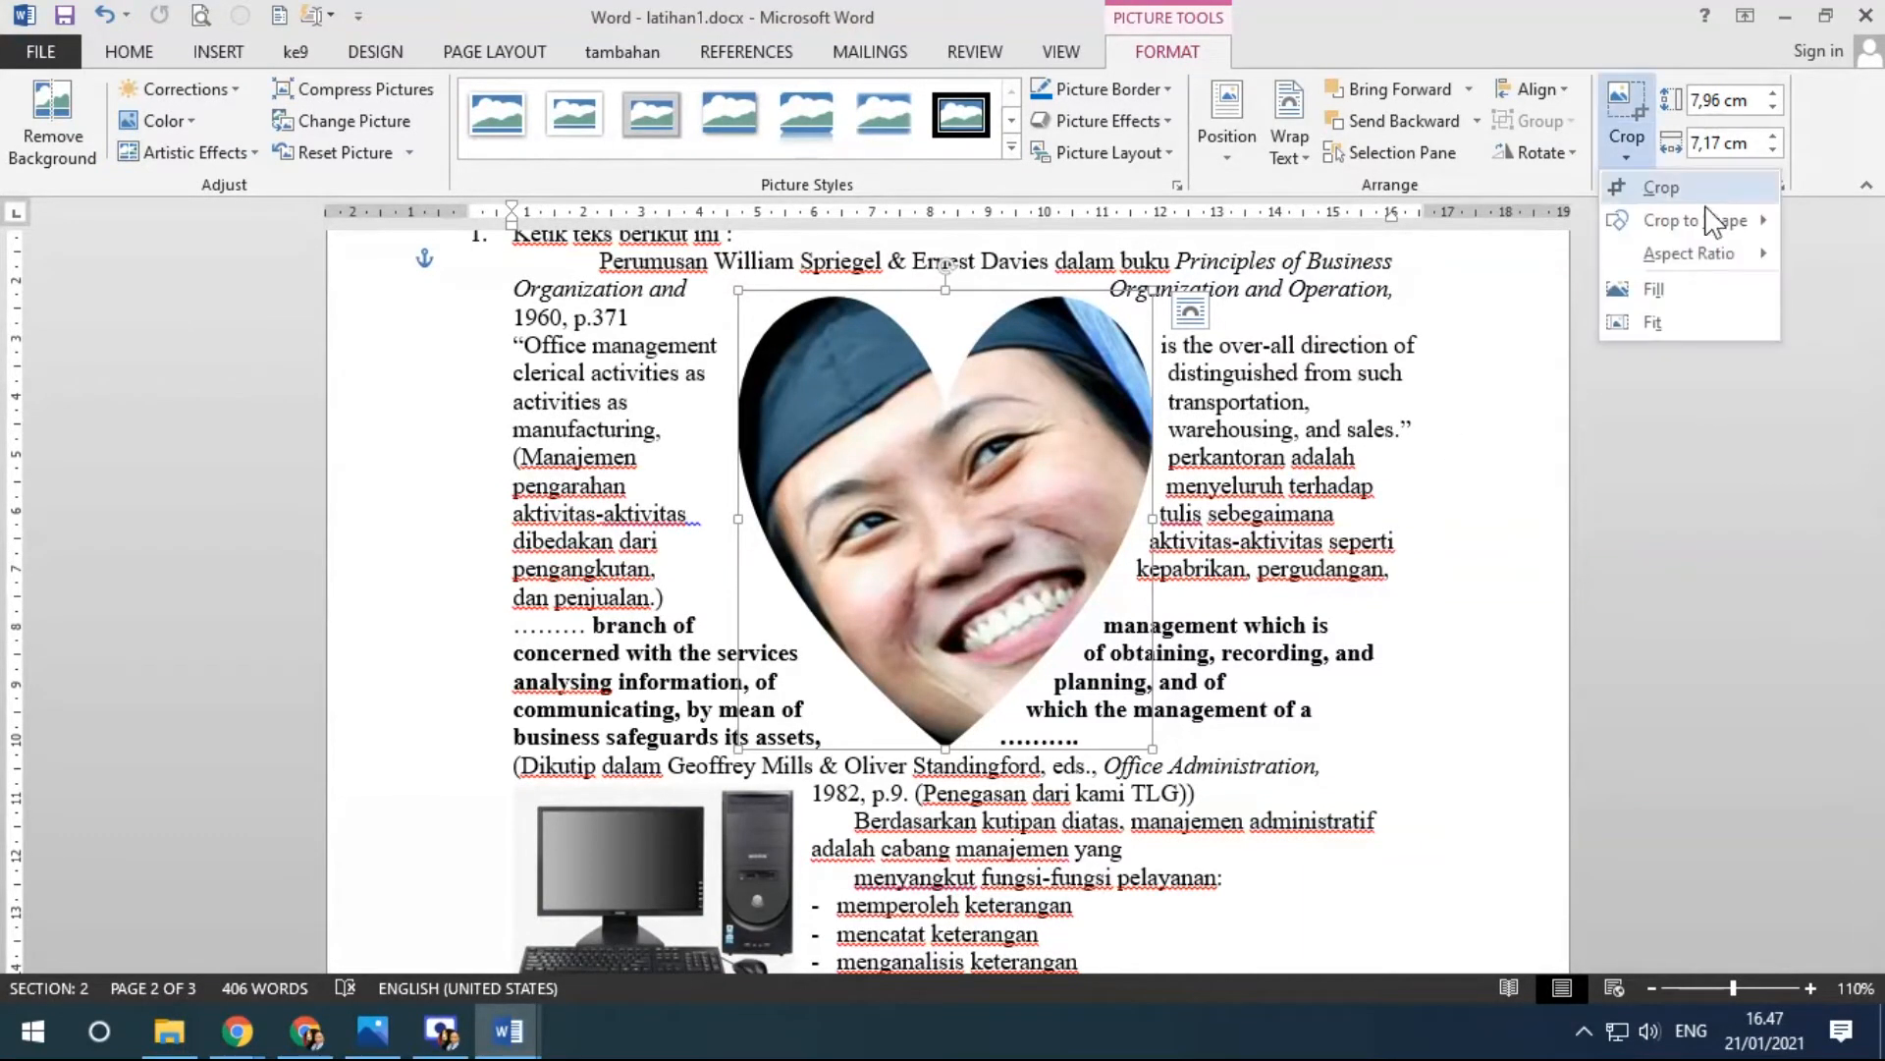
pyautogui.moveTo(1709, 226)
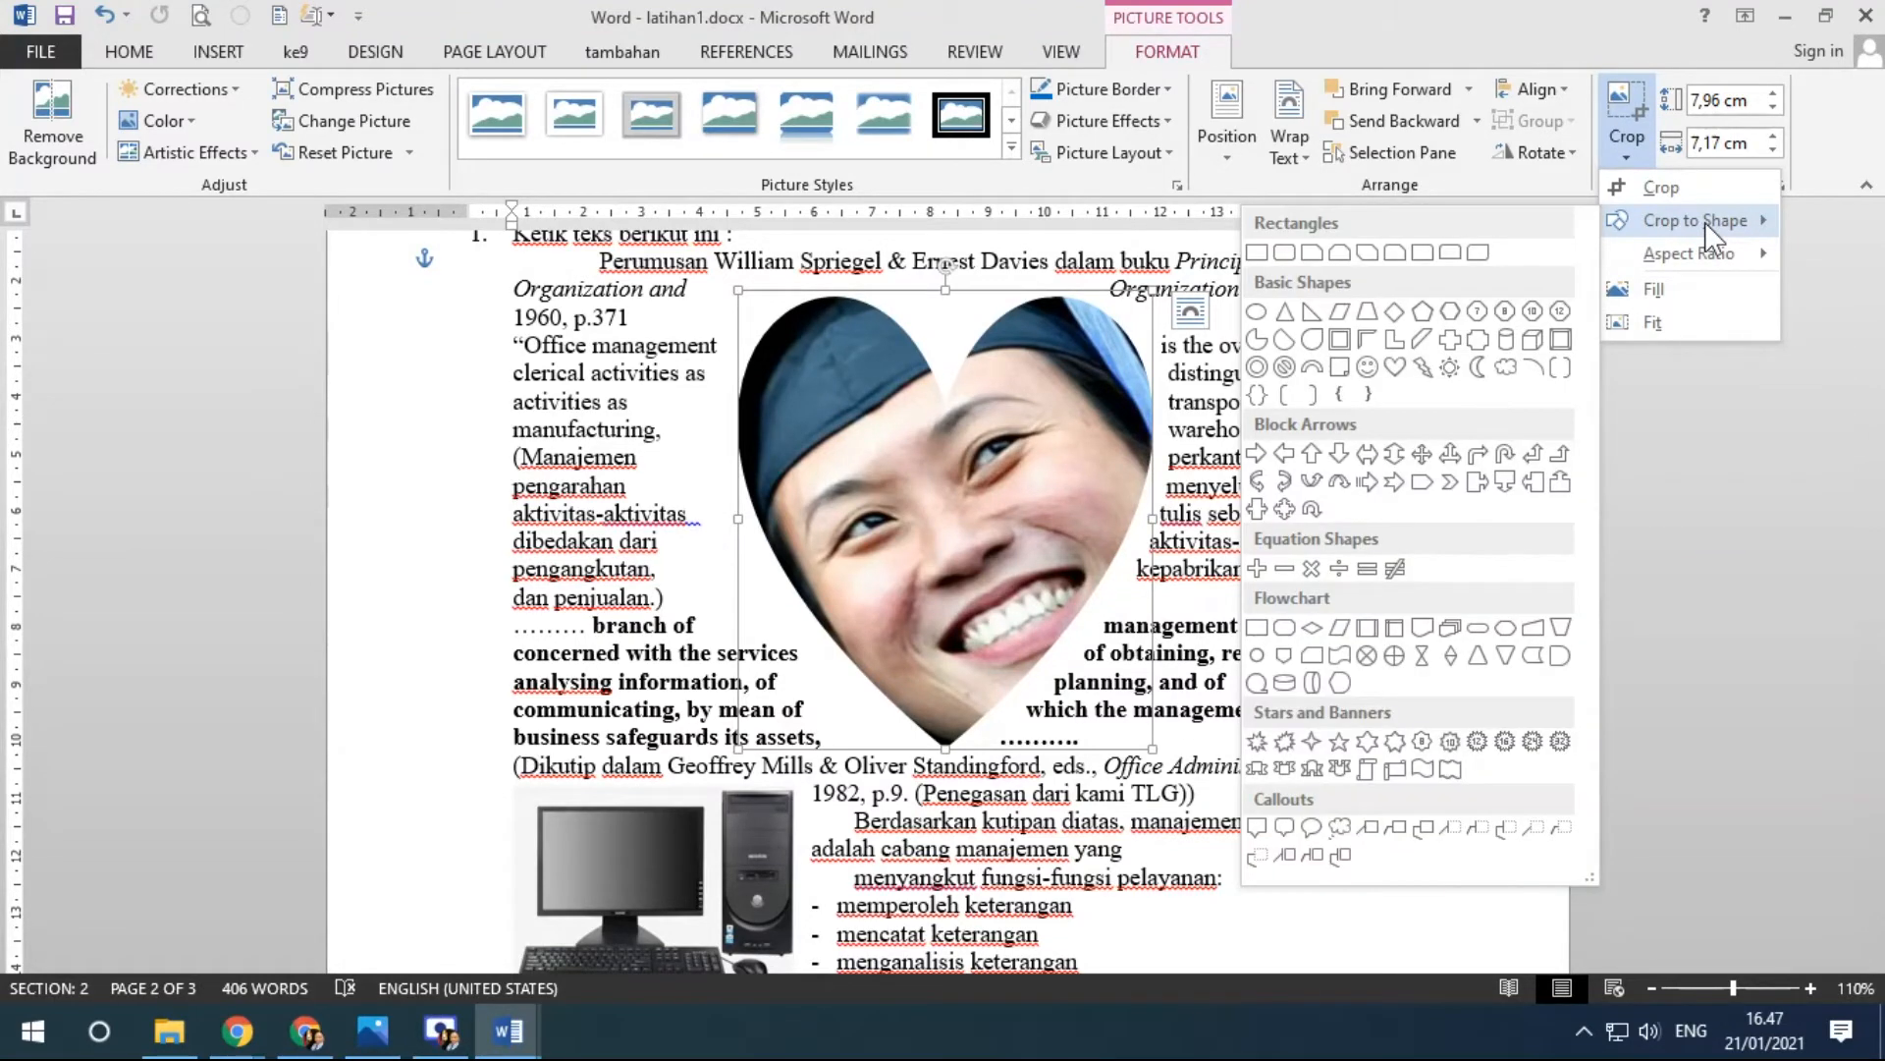
pyautogui.click(1452, 338)
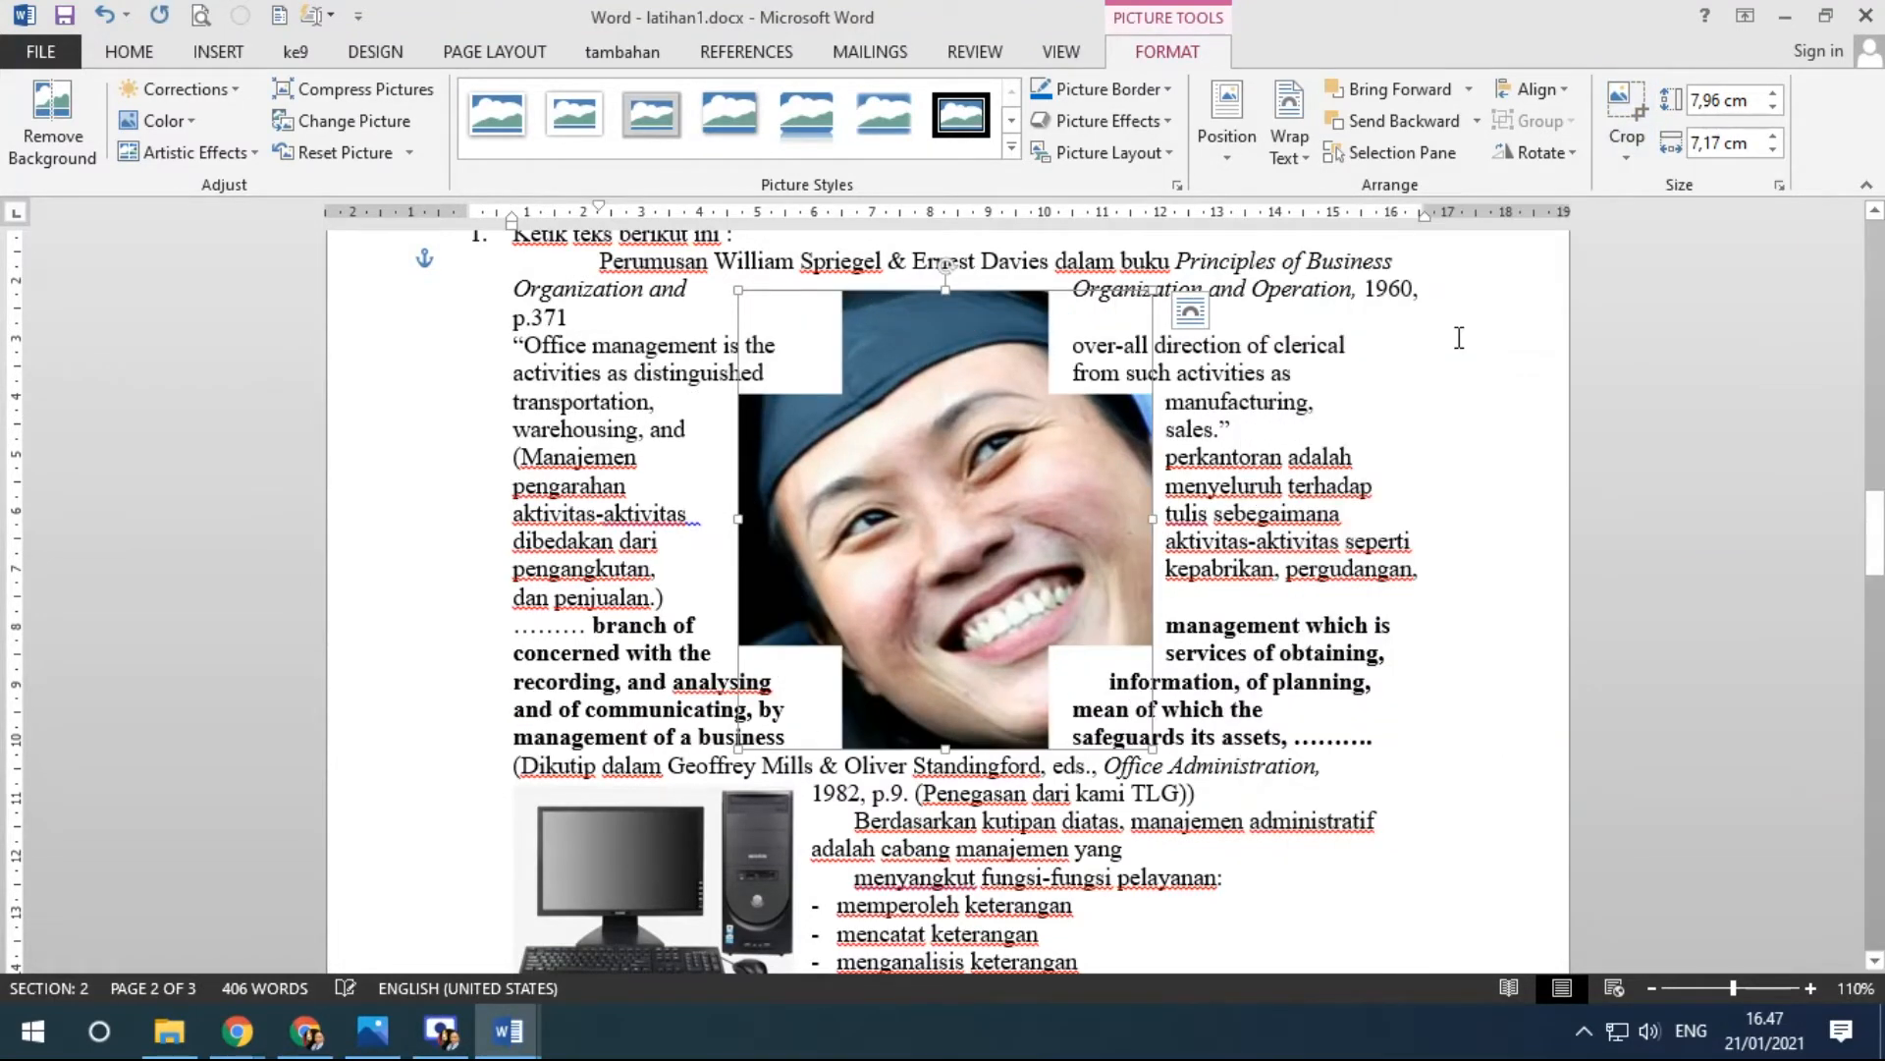
# Change the graduate picture's crop shape to an oval.
pyautogui.click(1627, 145)
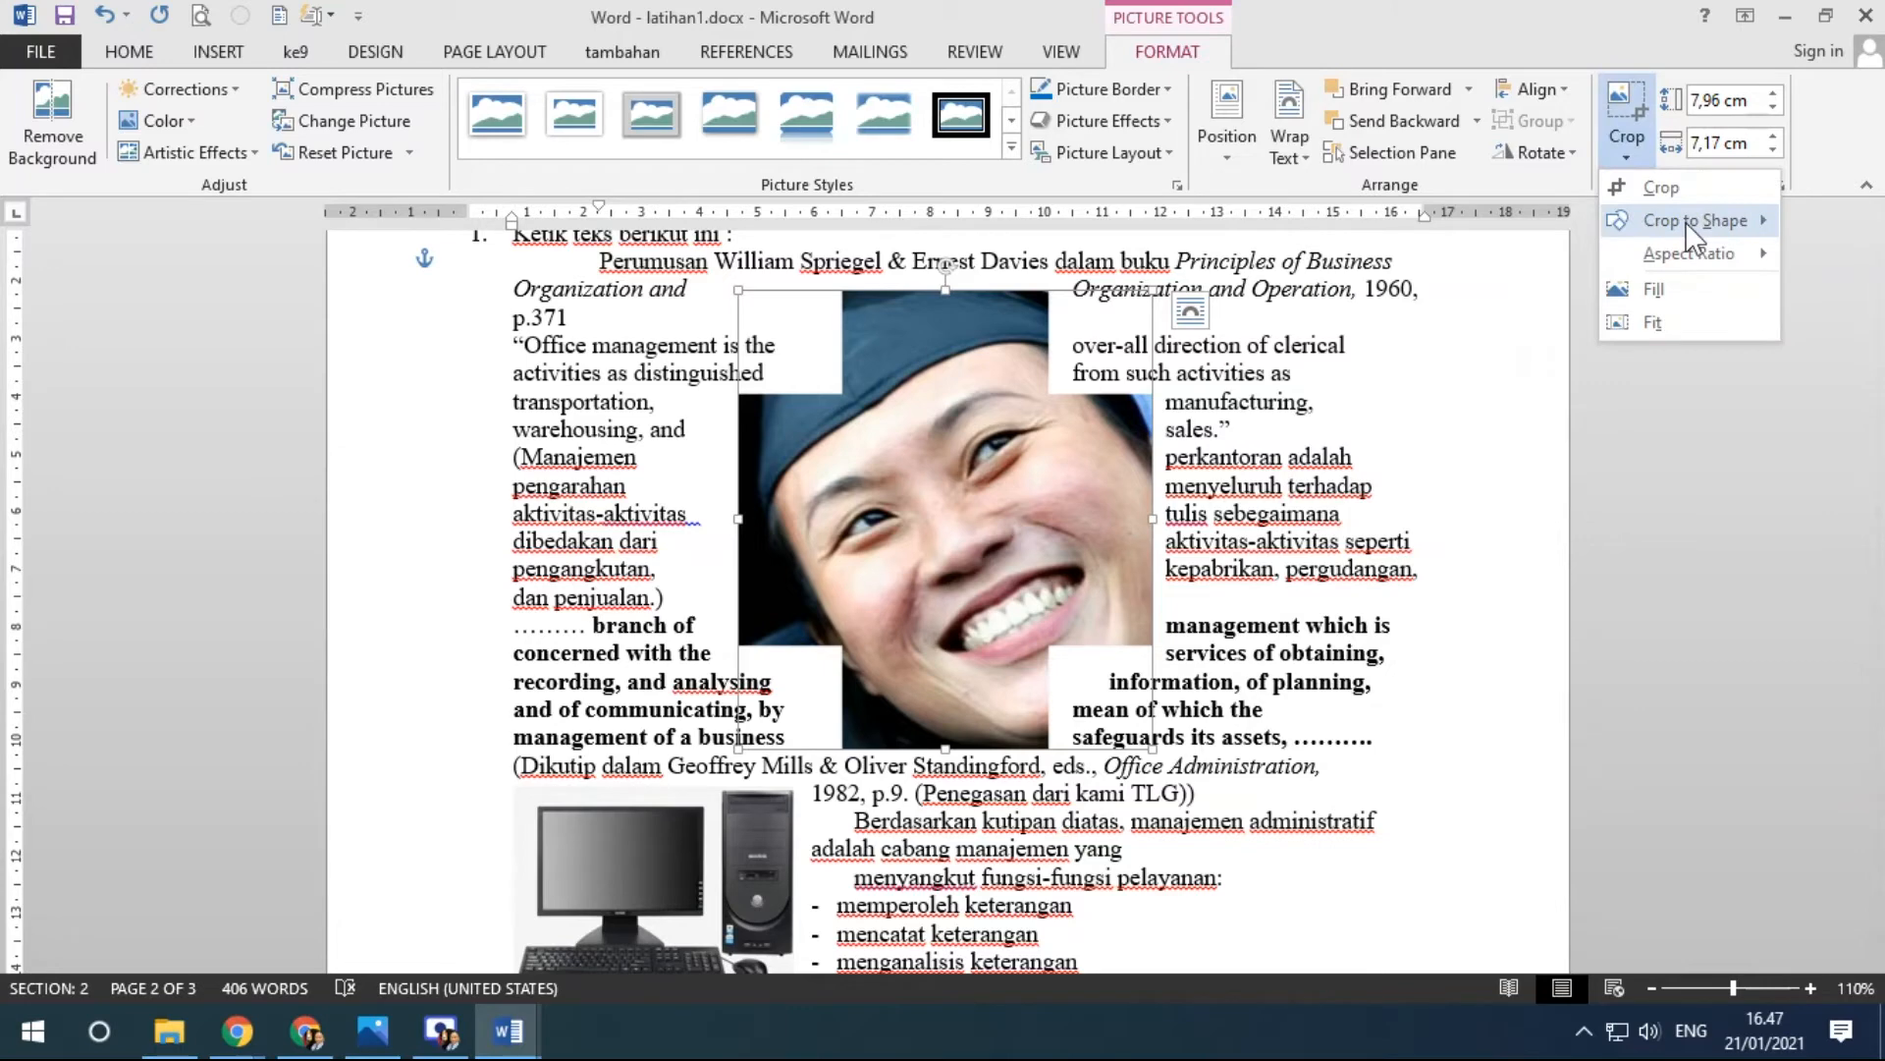
pyautogui.moveTo(1685, 221)
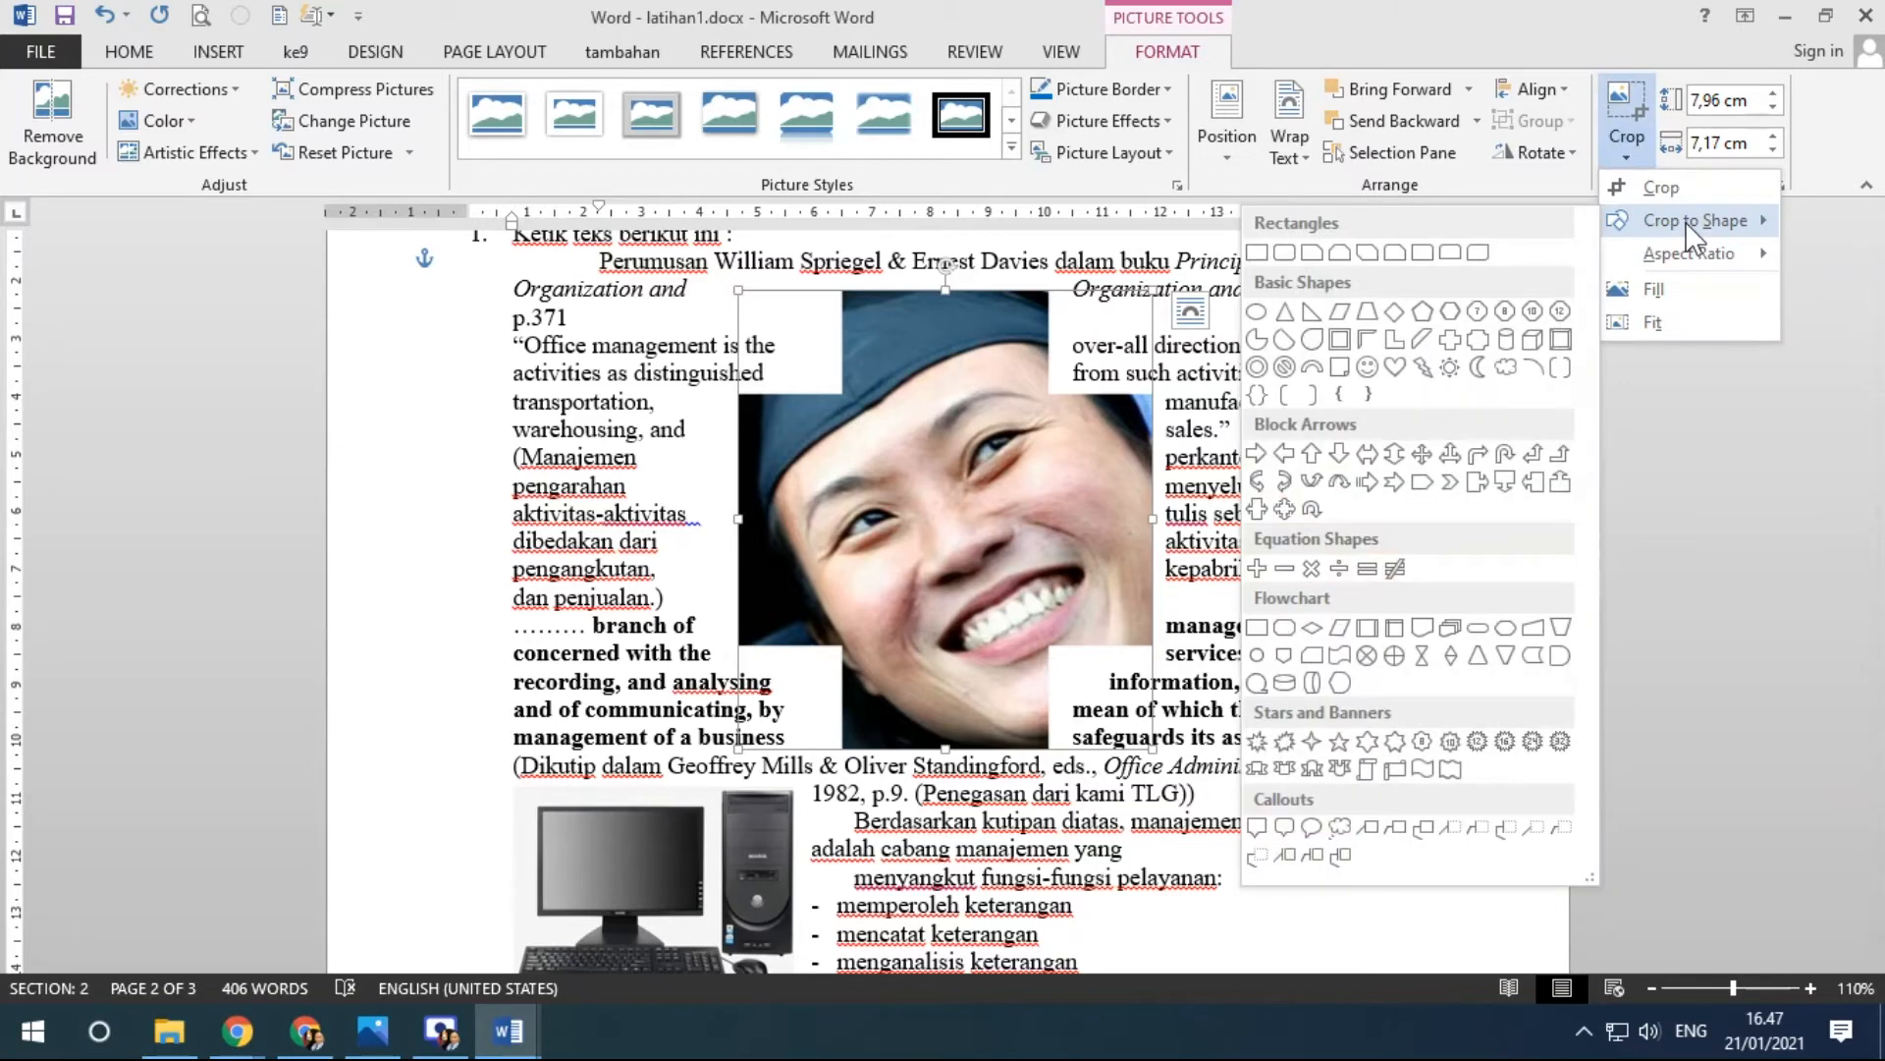
pyautogui.click(1257, 313)
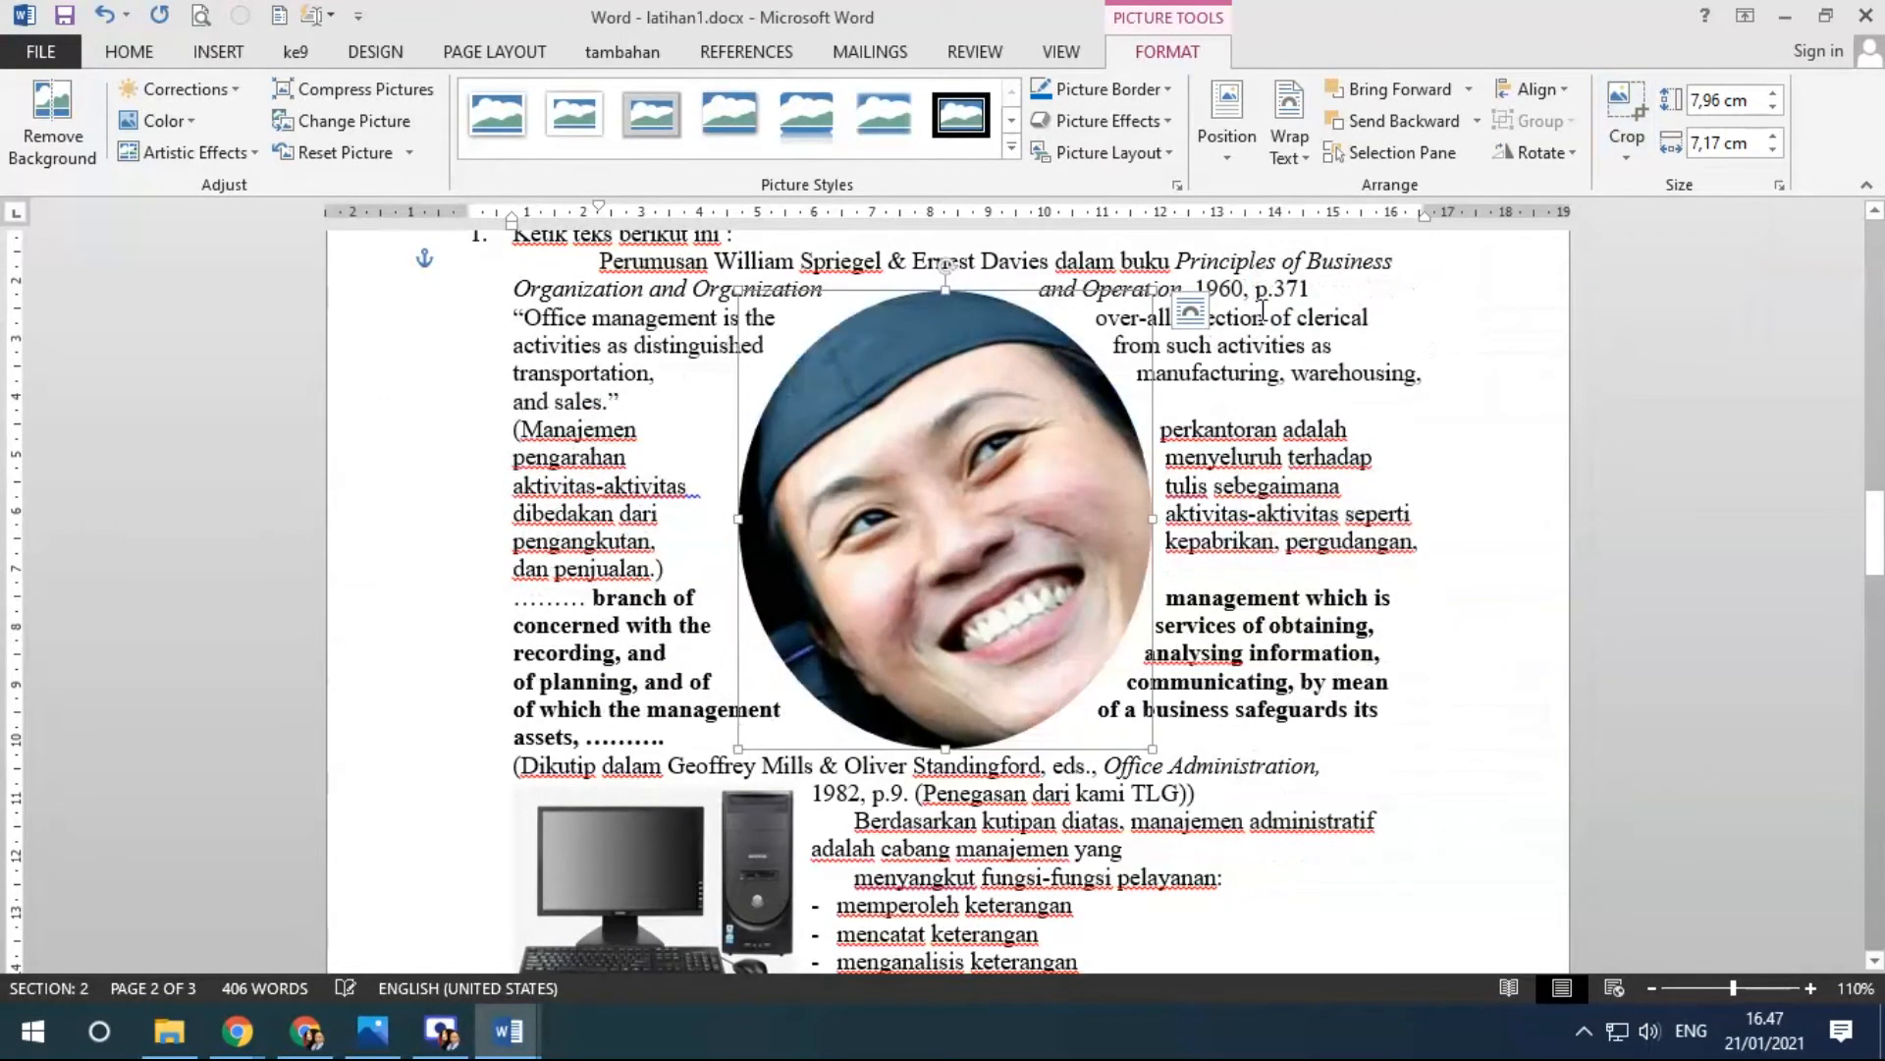
# Change the graduate picture's crop shape to the first explosion shape among the stars and banners.
pyautogui.click(1626, 147)
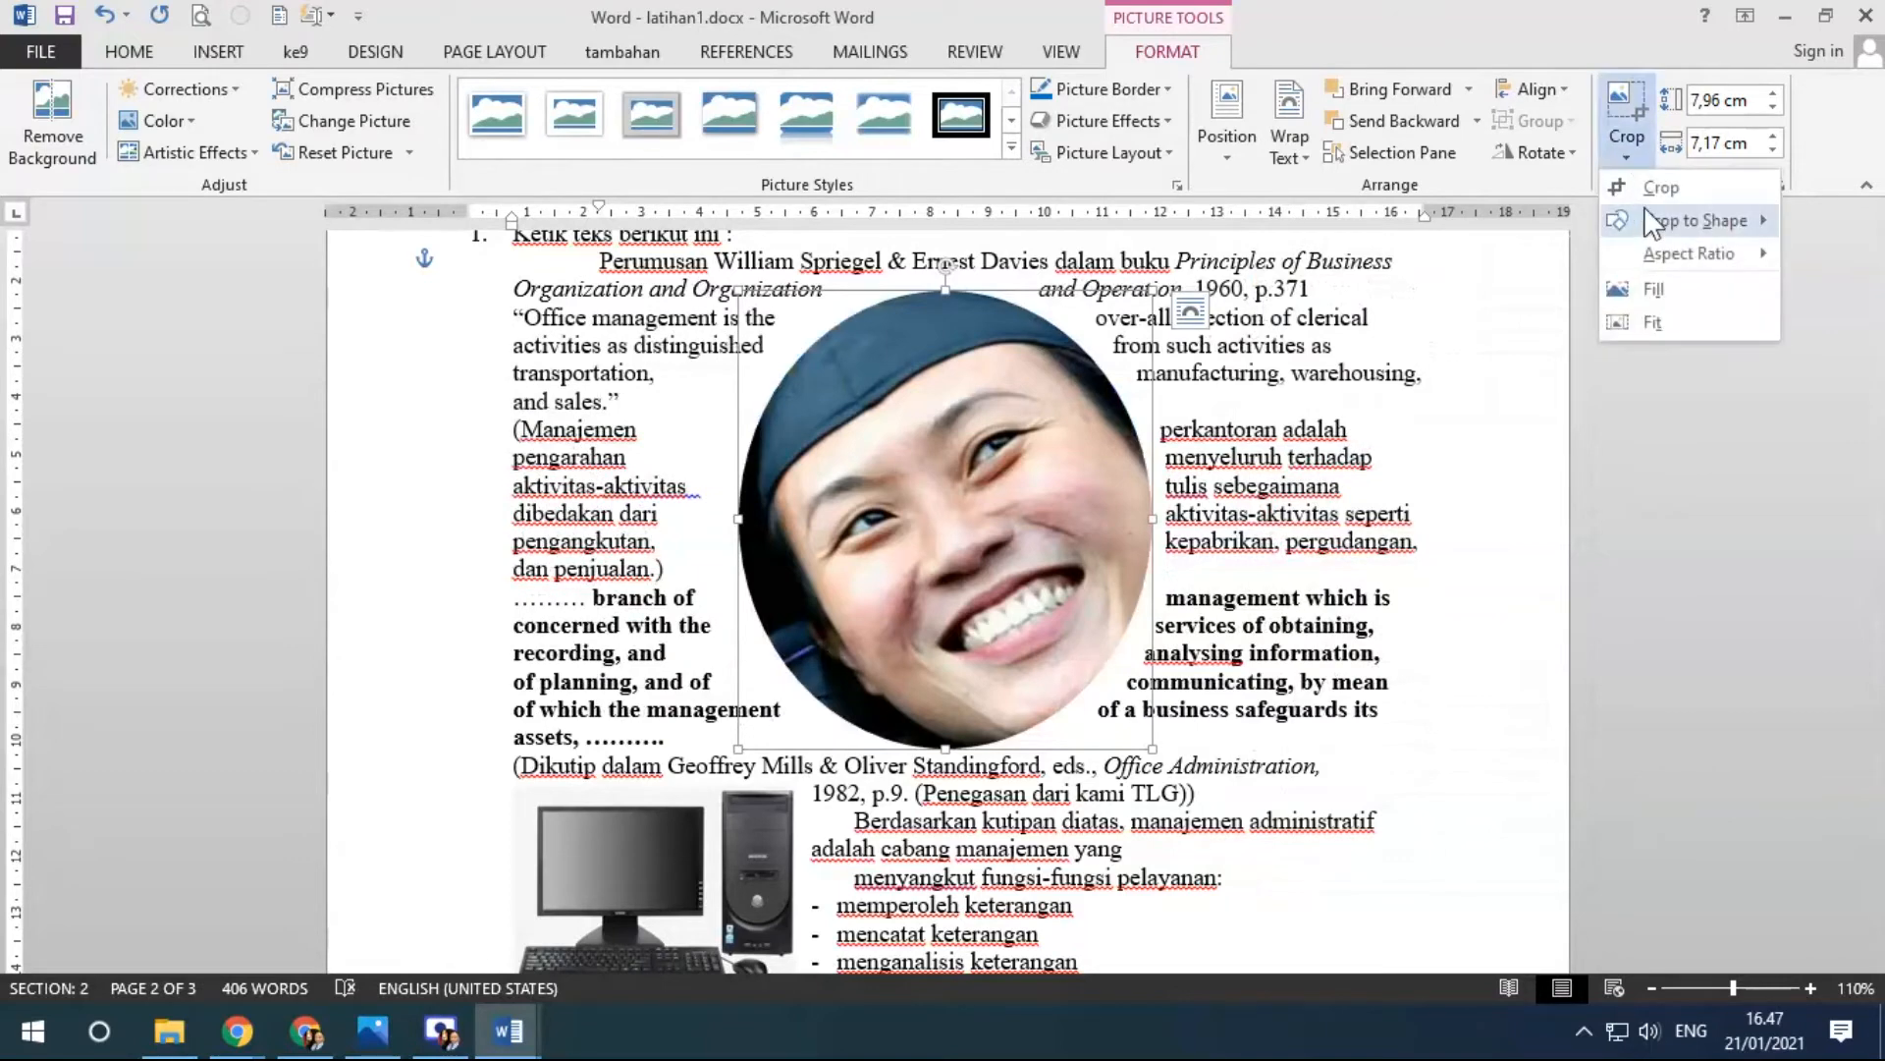
pyautogui.moveTo(1669, 219)
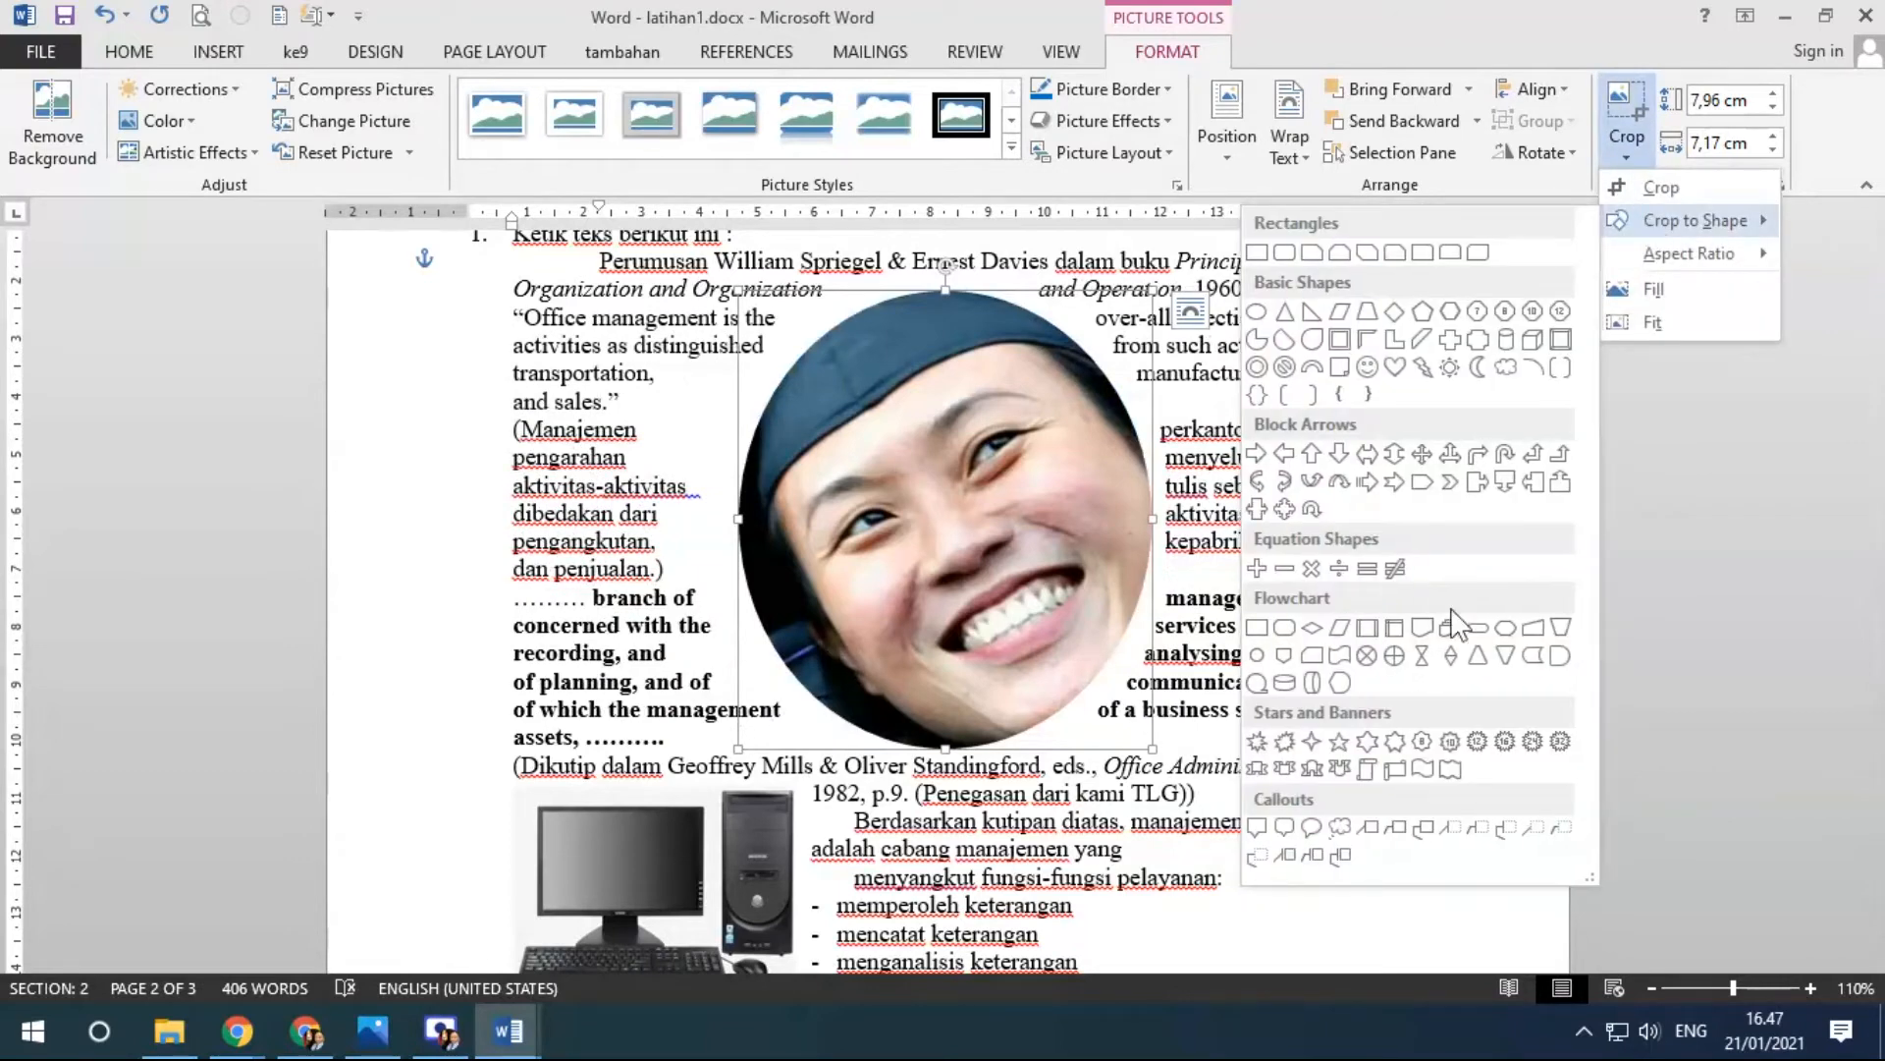
pyautogui.click(1258, 743)
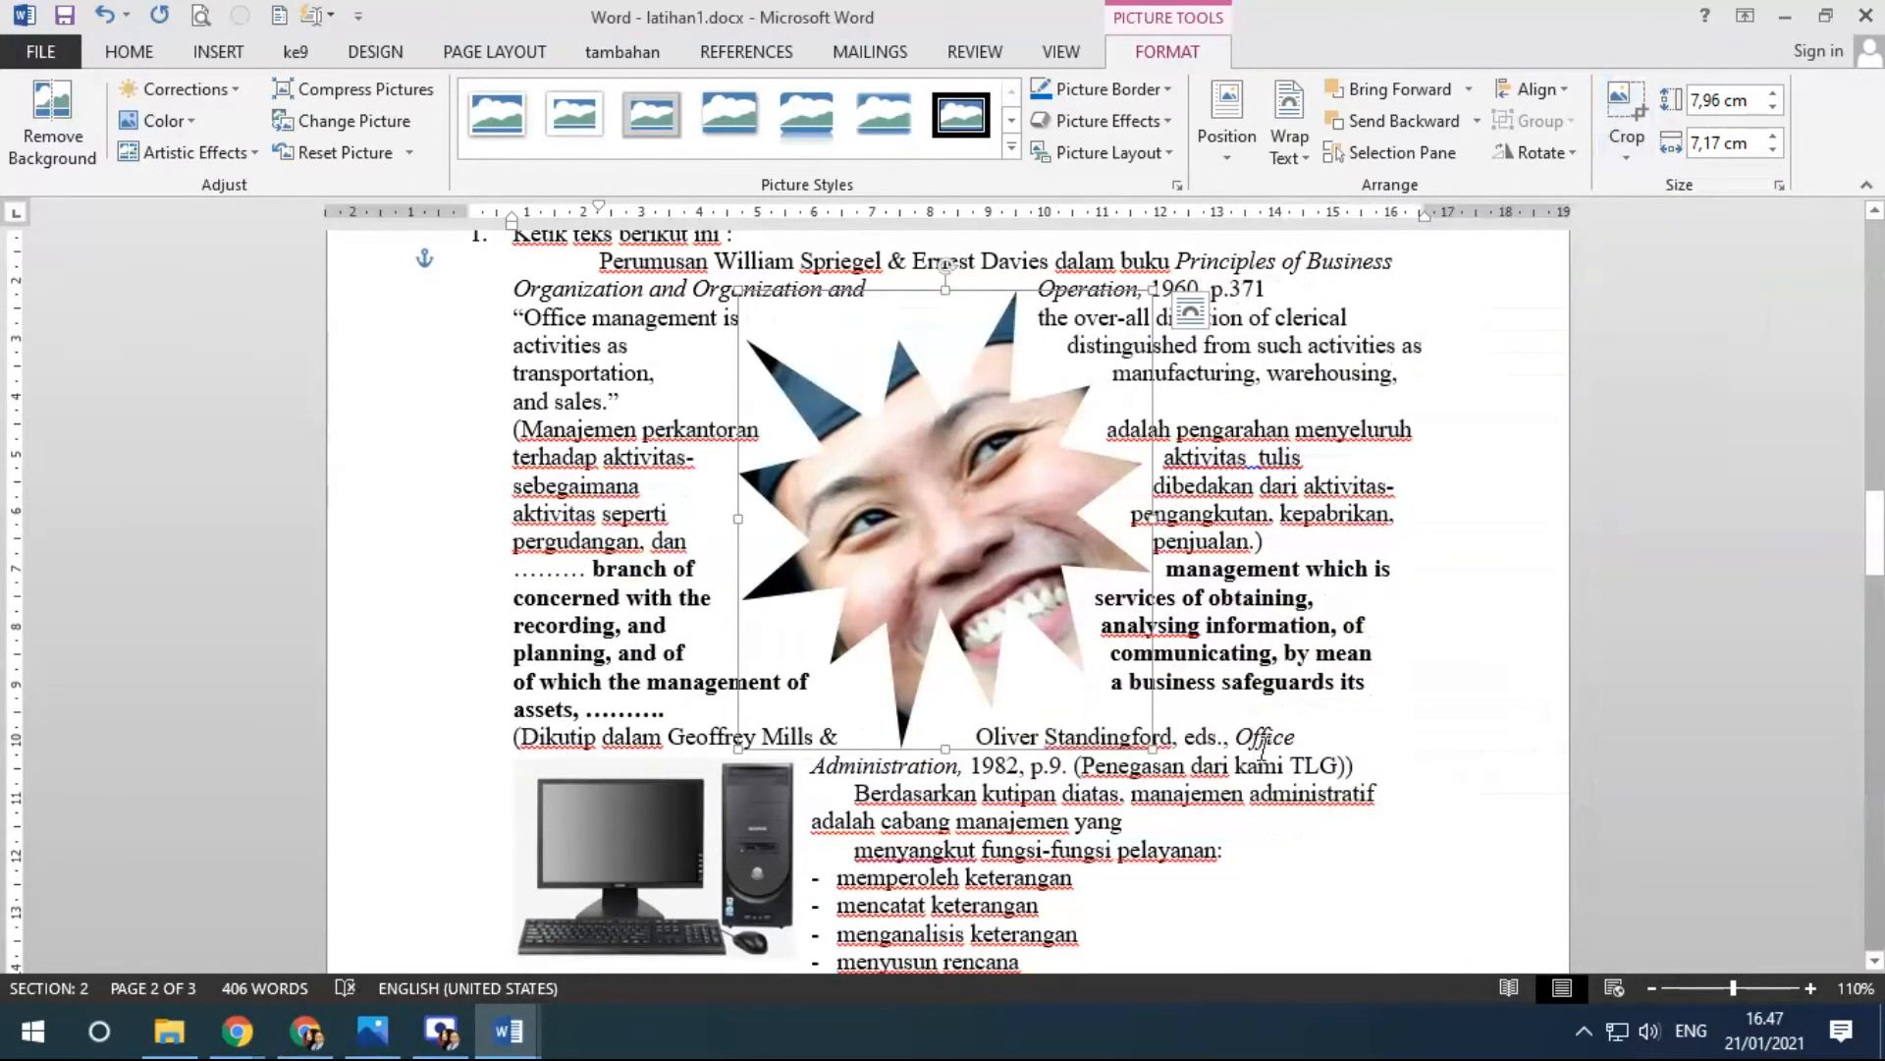
# Give the explosion-shaped graduate picture a red border with a 3 pt line weight.
pyautogui.click(1169, 88)
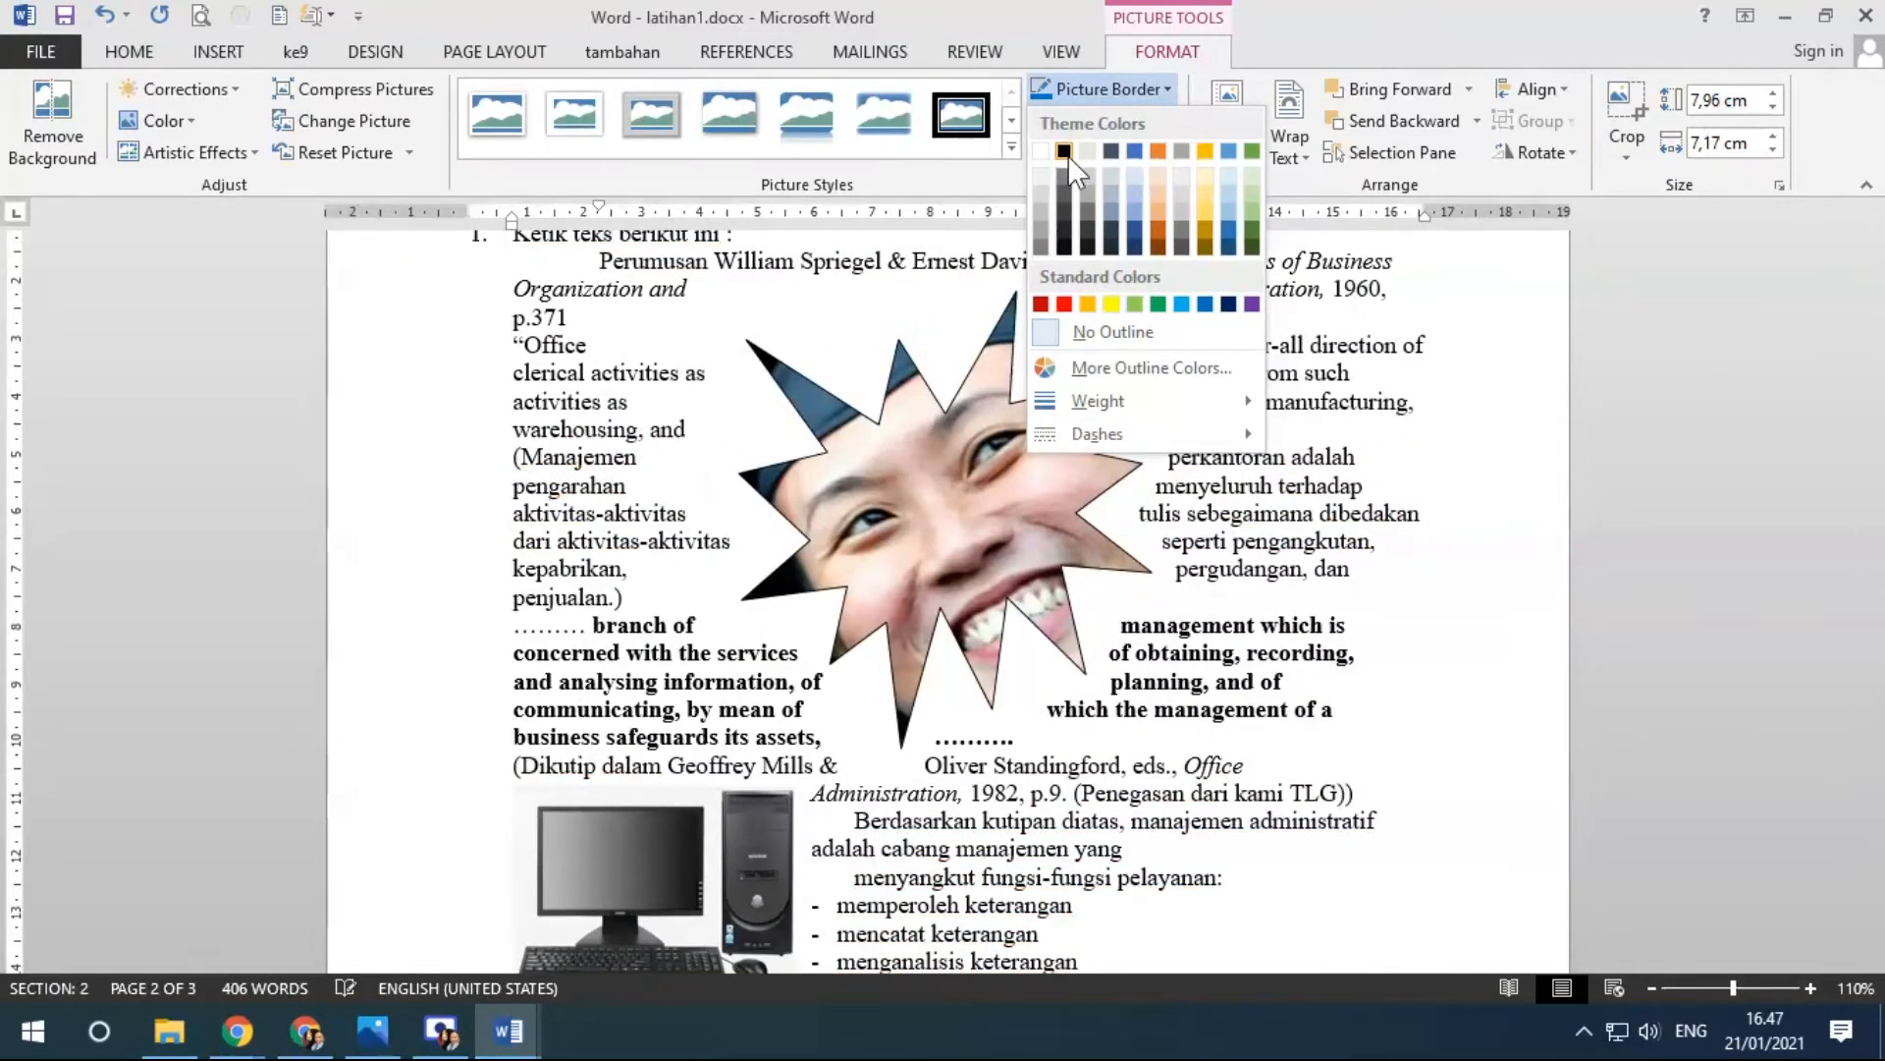
pyautogui.click(1065, 307)
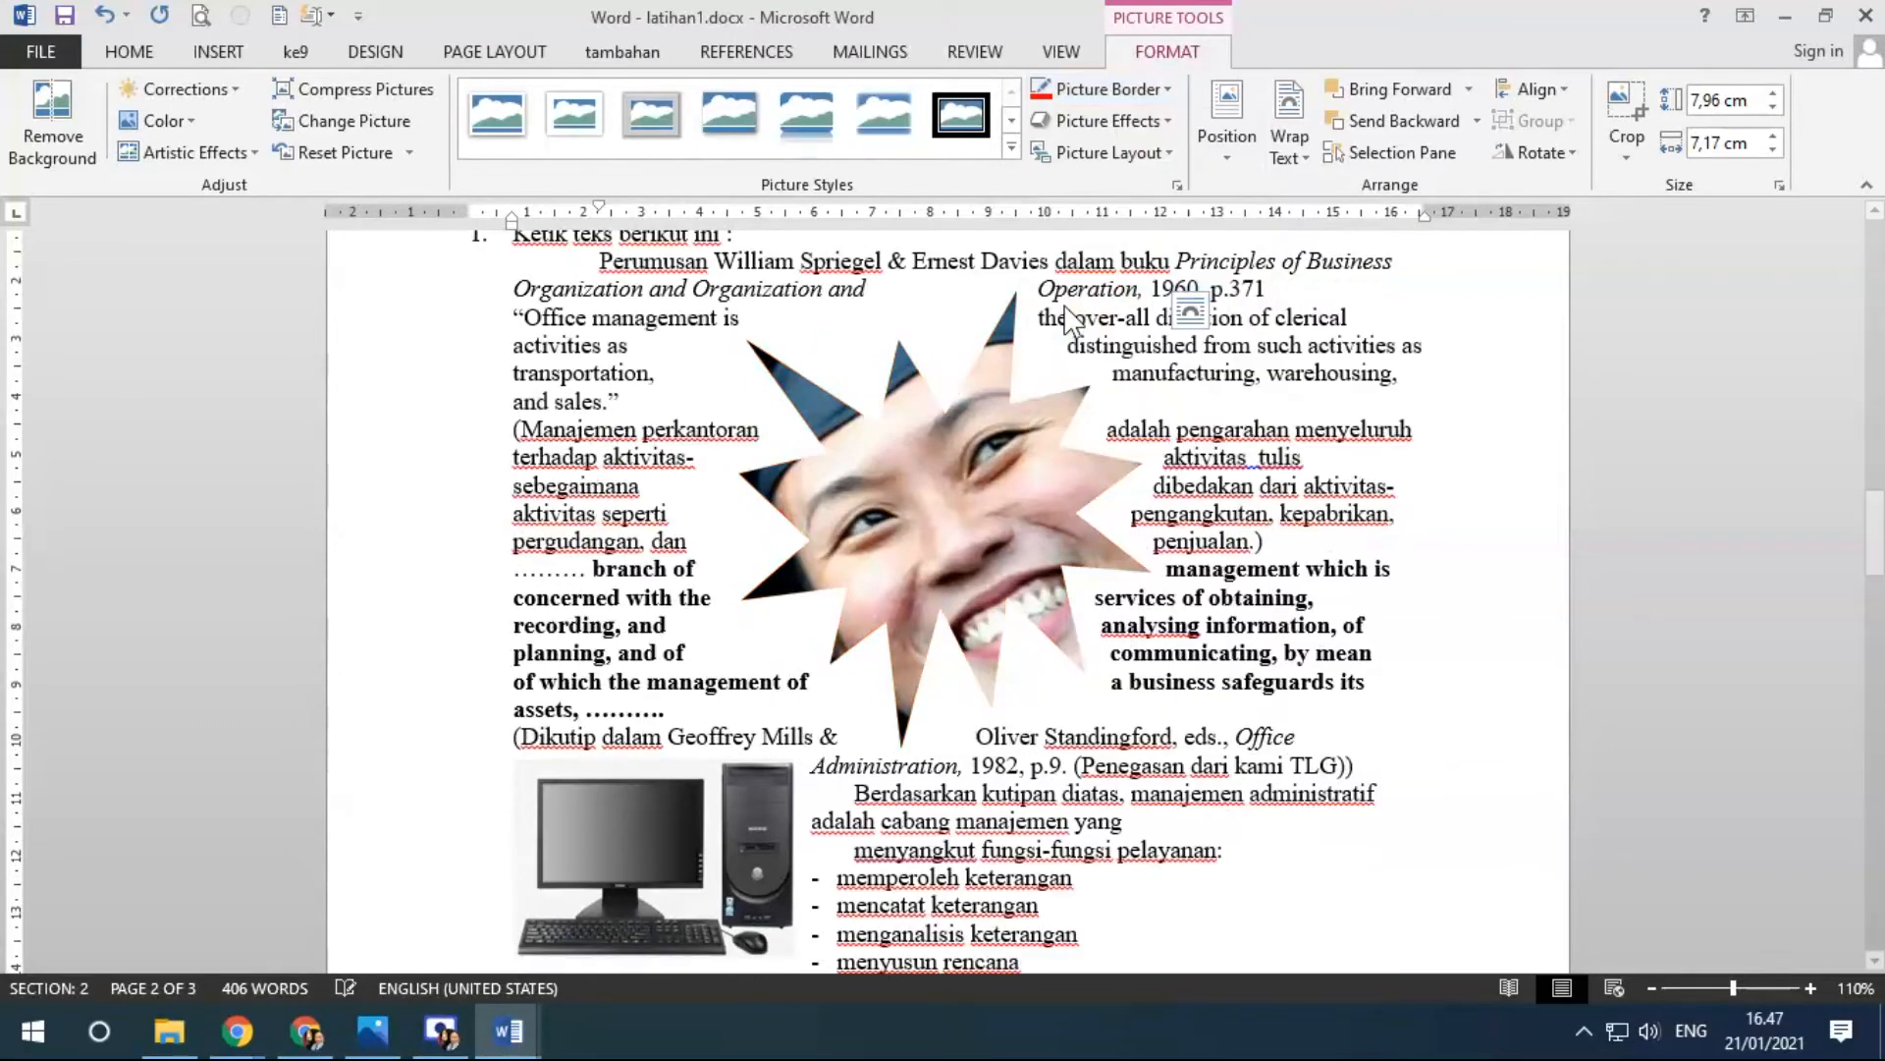
pyautogui.click(1165, 92)
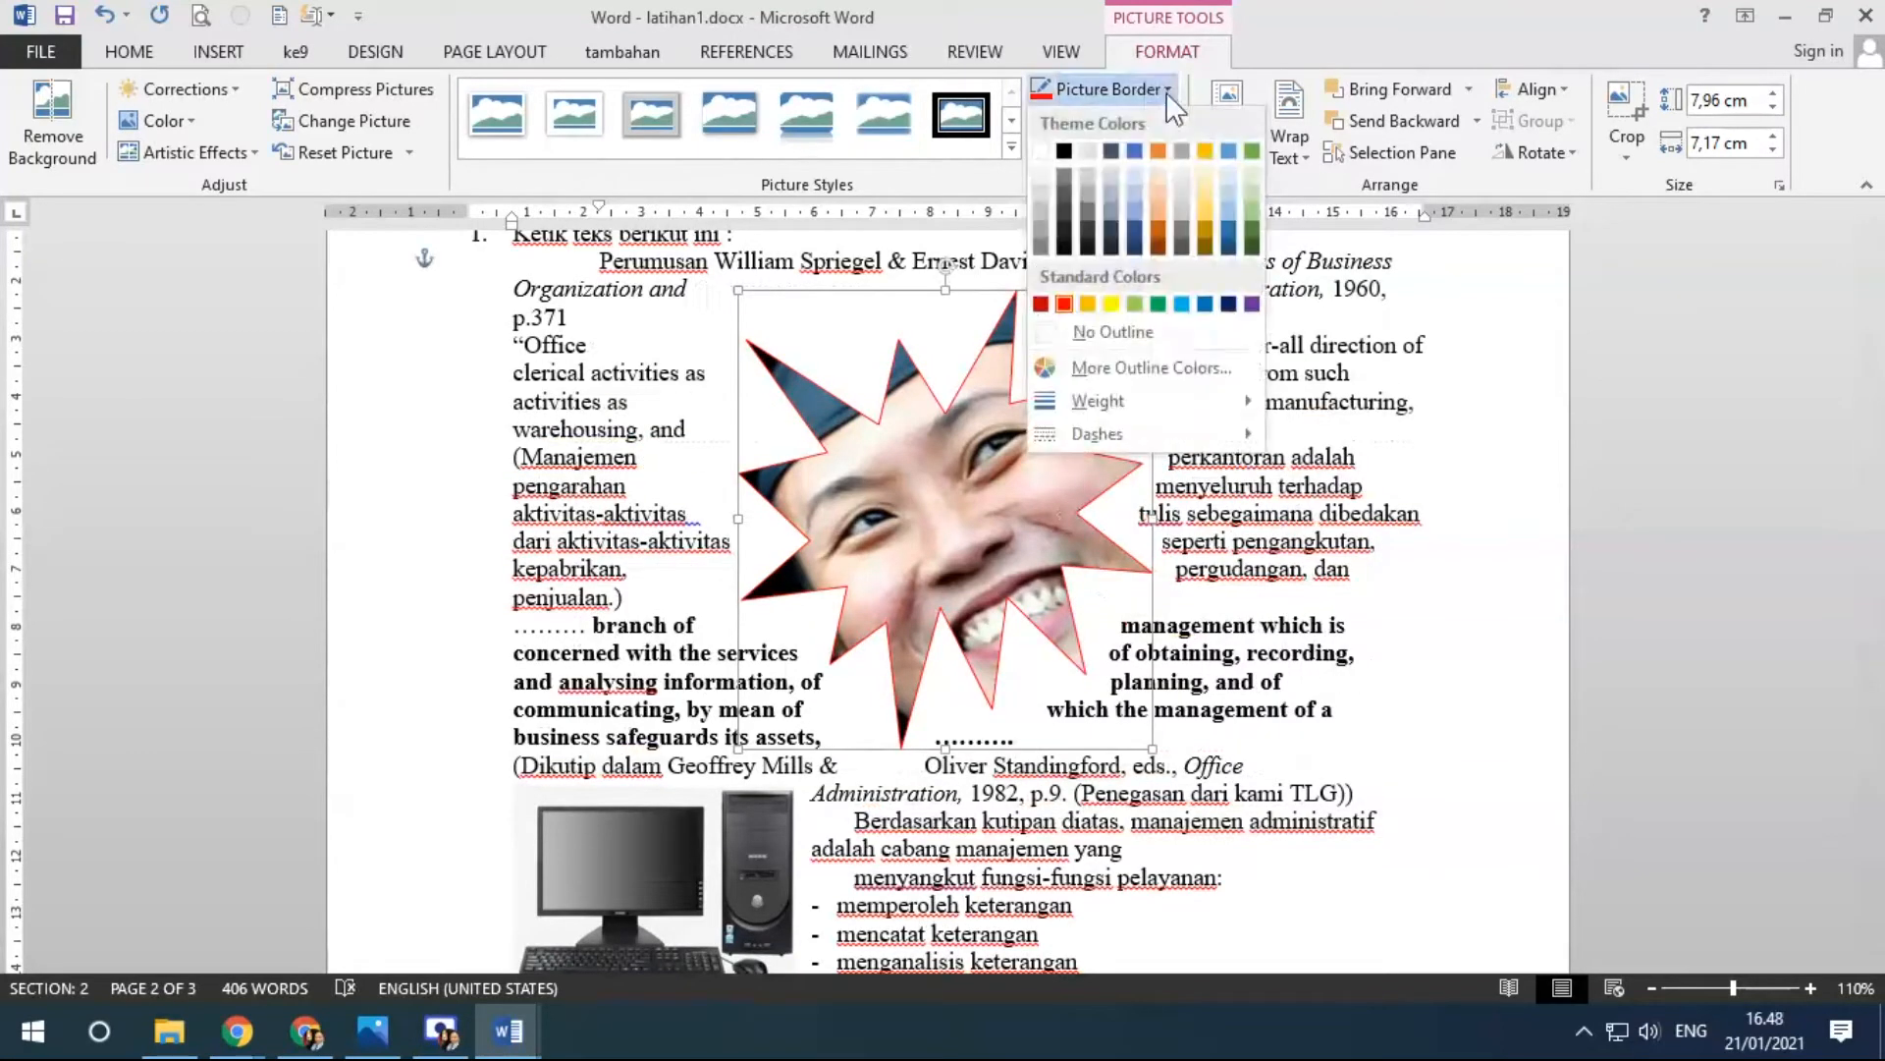
pyautogui.moveTo(1221, 407)
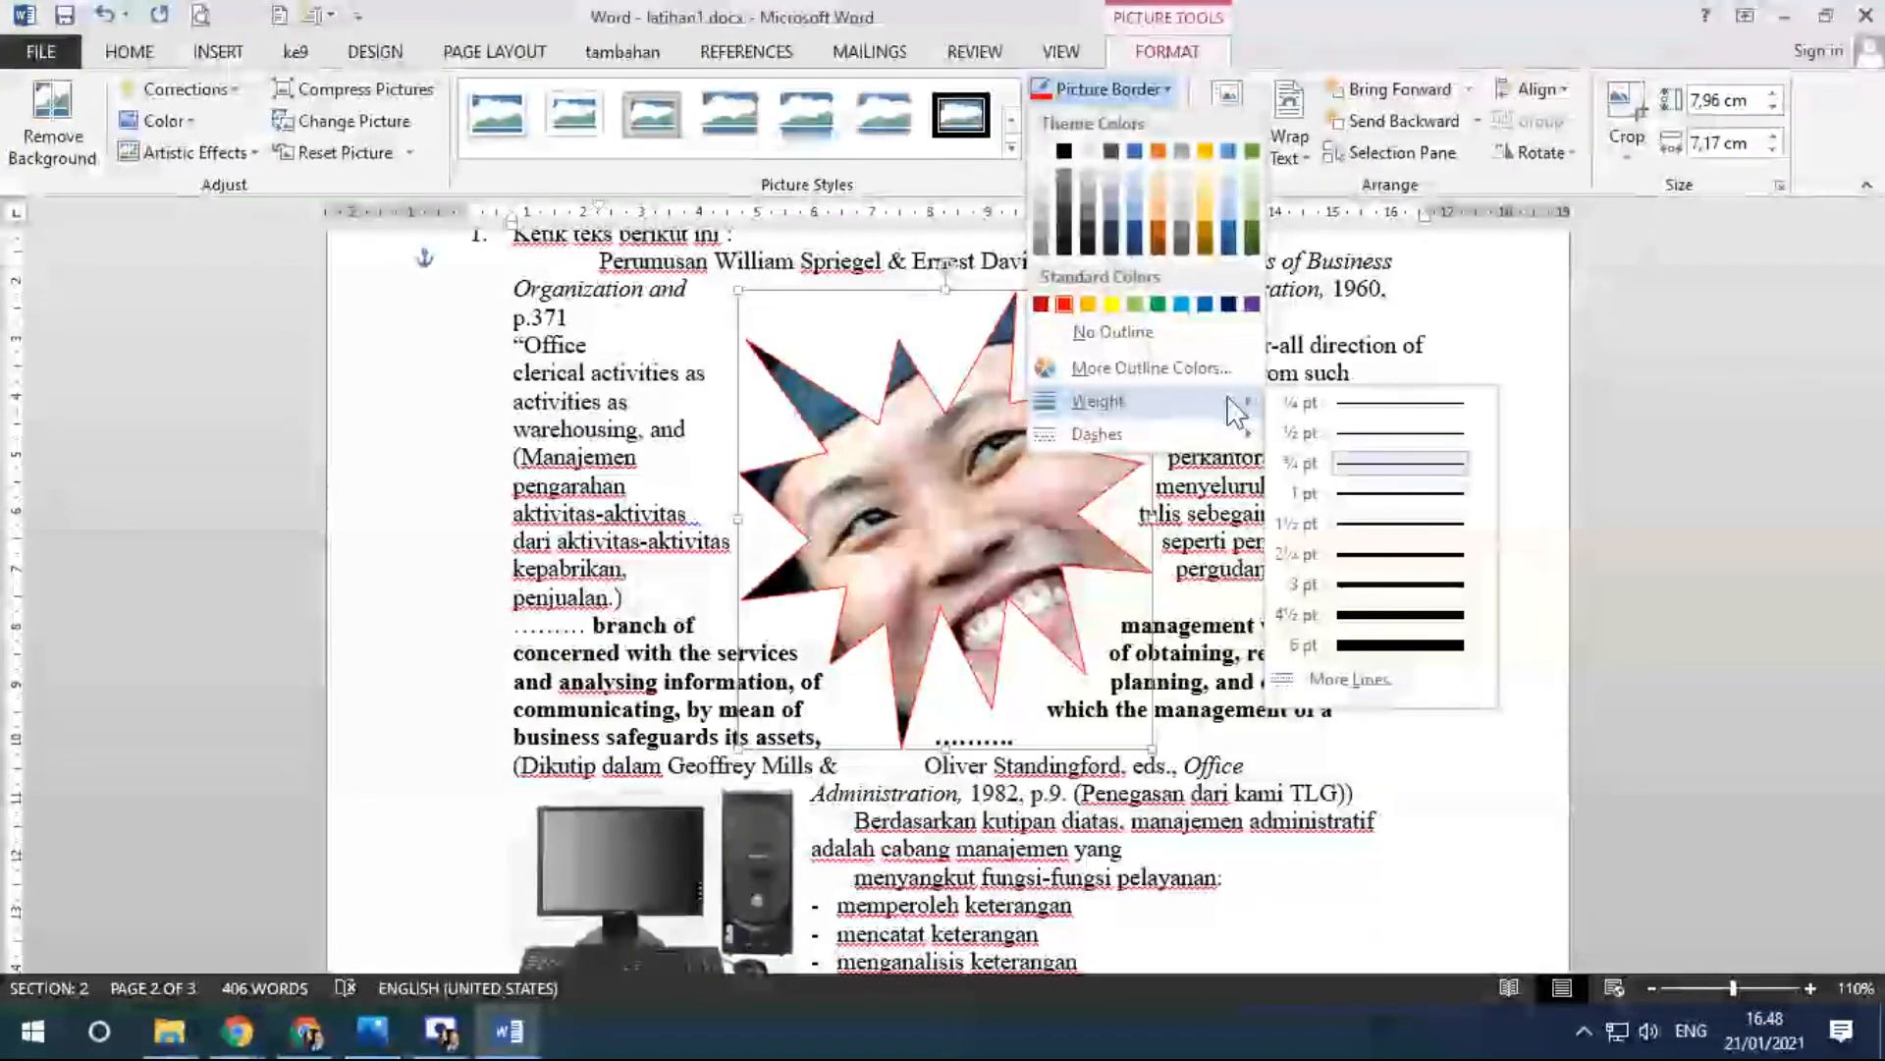
pyautogui.click(1401, 586)
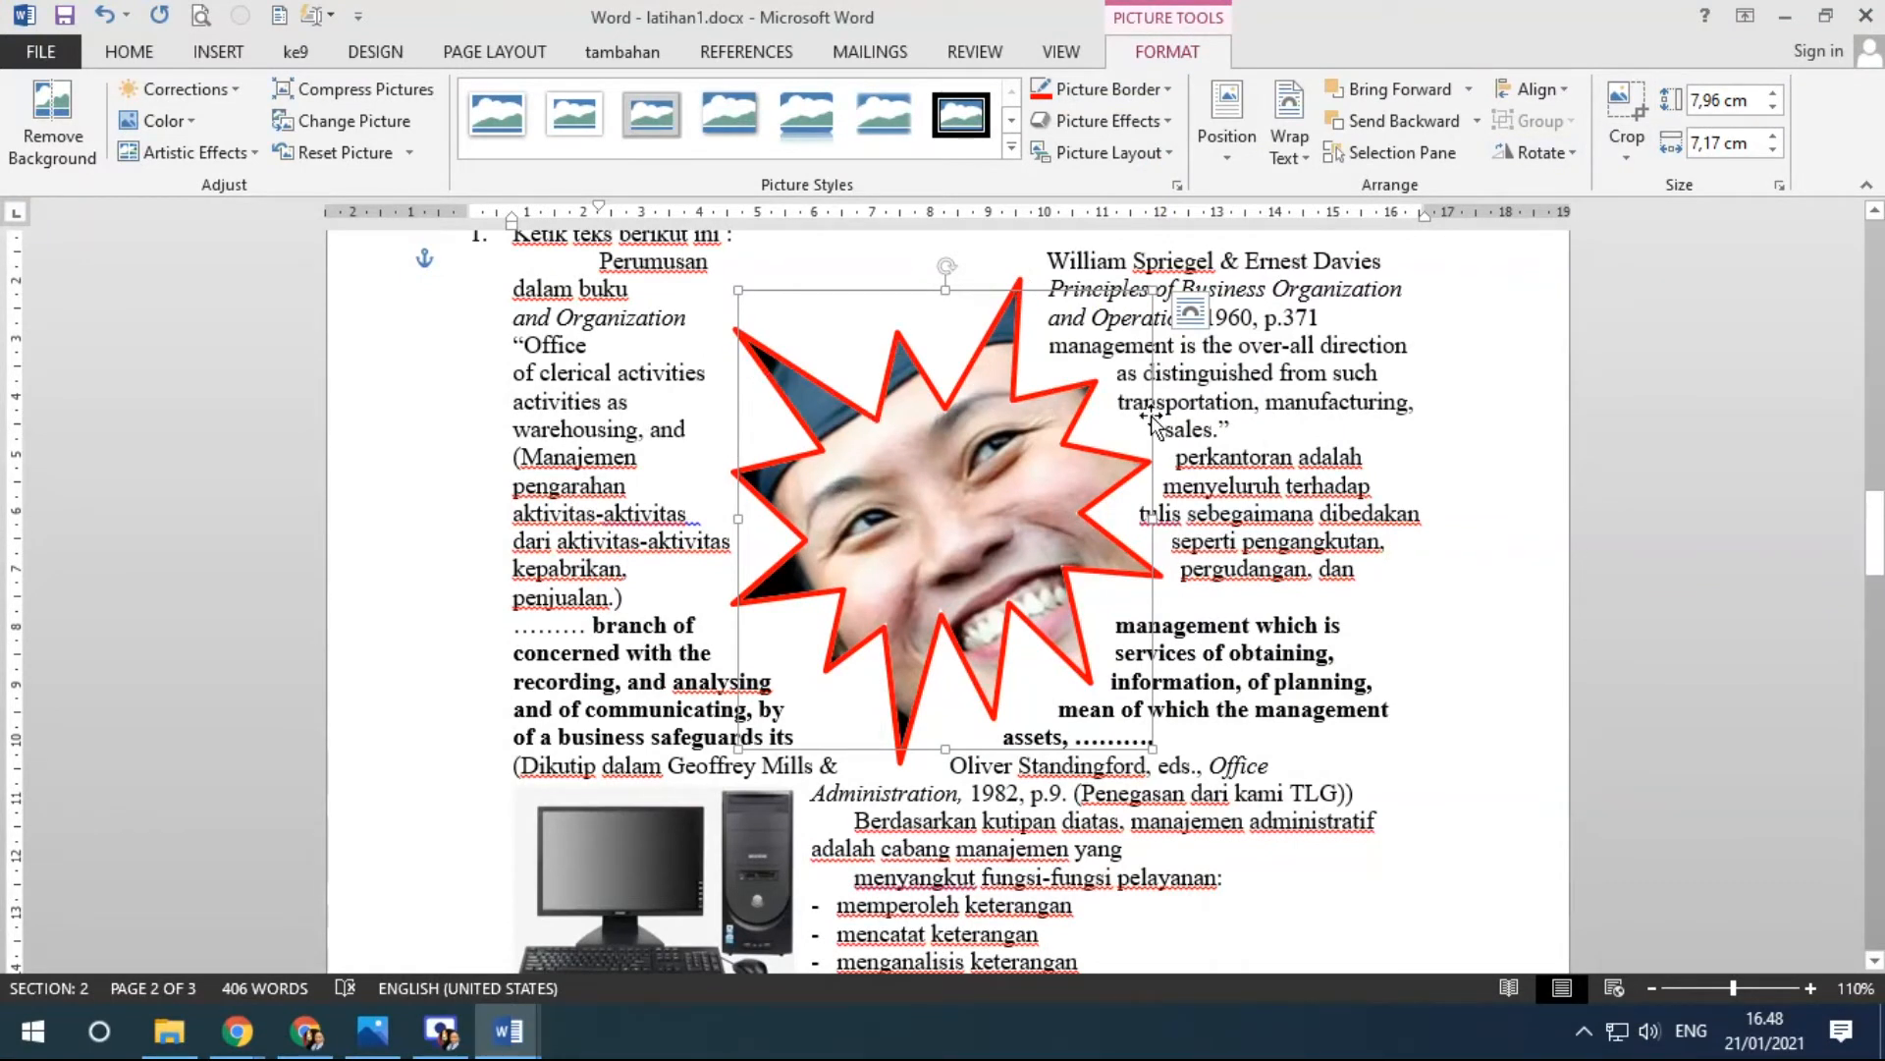
# Shrink the explosion-shaped graduate picture to about 6.49 cm by 5.85 cm and move it to the left page margin.
pyautogui.click(1261, 568)
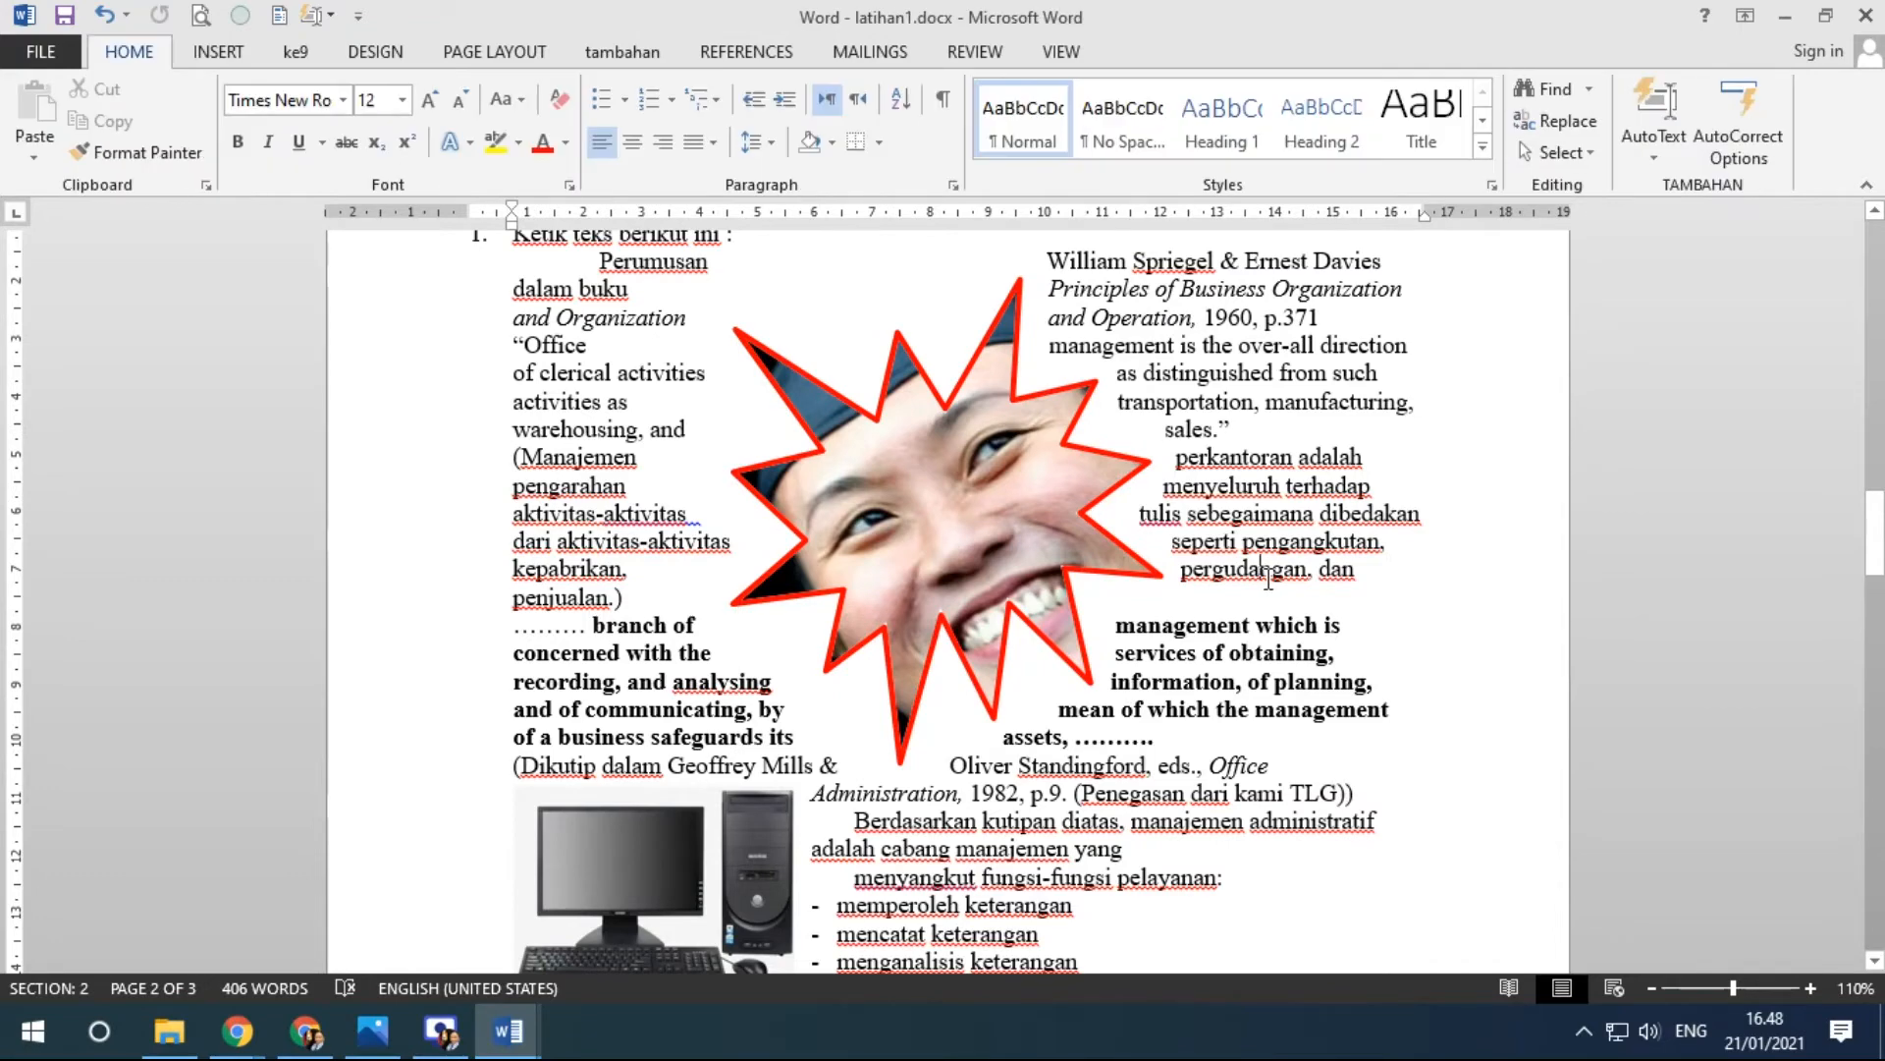
pyautogui.click(1047, 542)
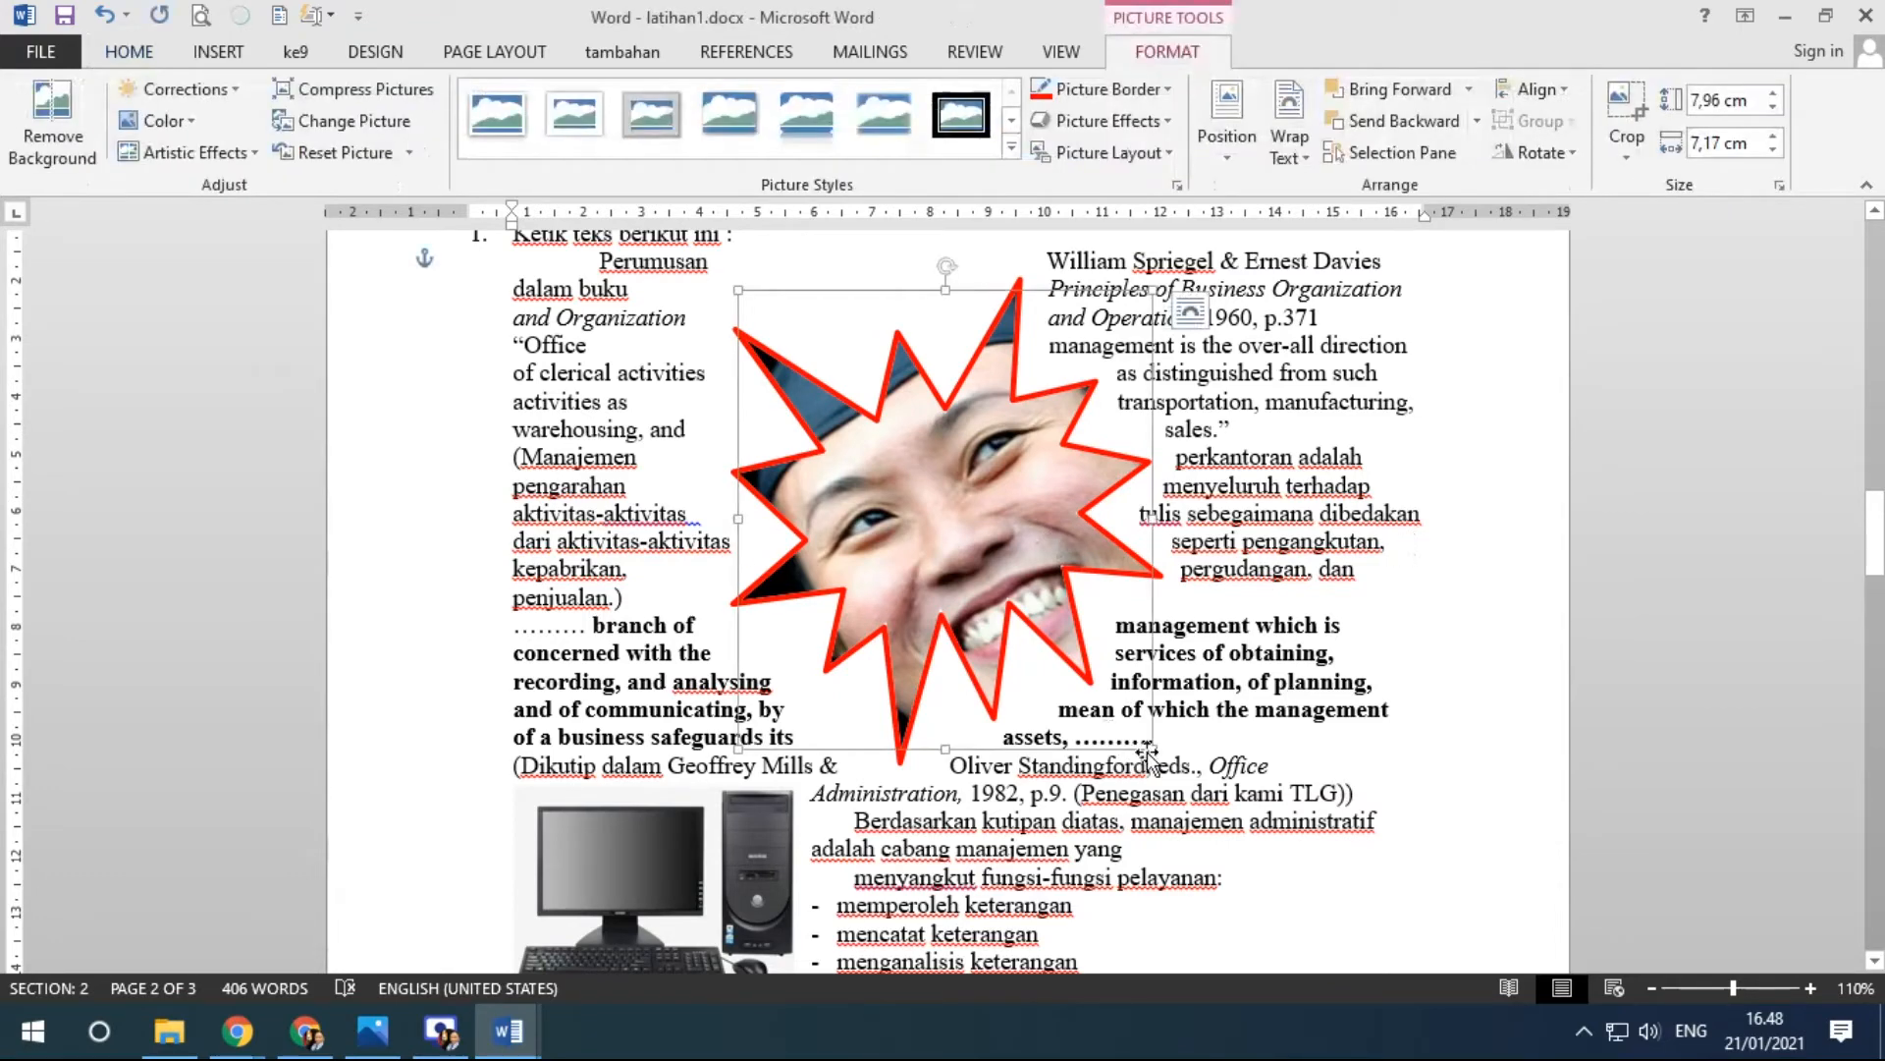
pyautogui.moveTo(1151, 749); pyautogui.dragTo(1077, 664)
pyautogui.moveTo(957, 413); pyautogui.dragTo(773, 437)
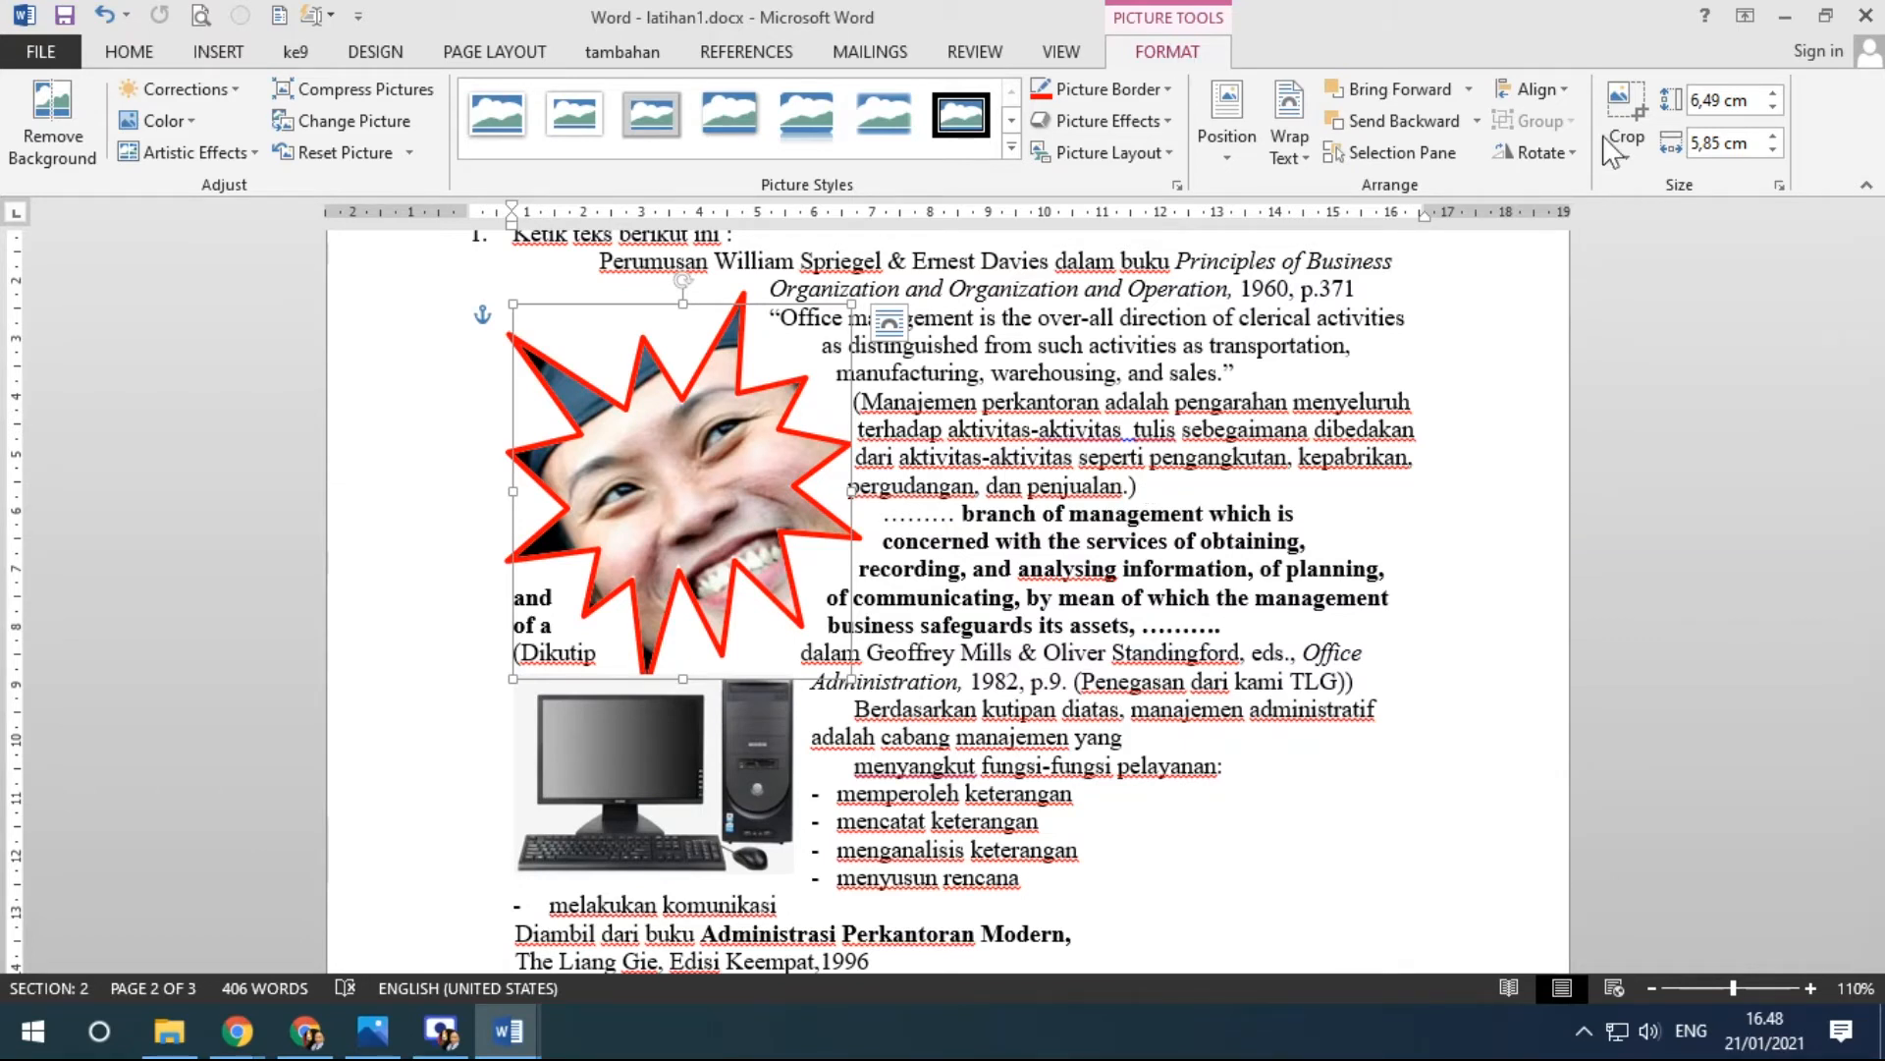
# Crop the graduate picture to a portrait aspect ratio of 2:3.
pyautogui.click(1626, 148)
pyautogui.moveTo(1673, 247)
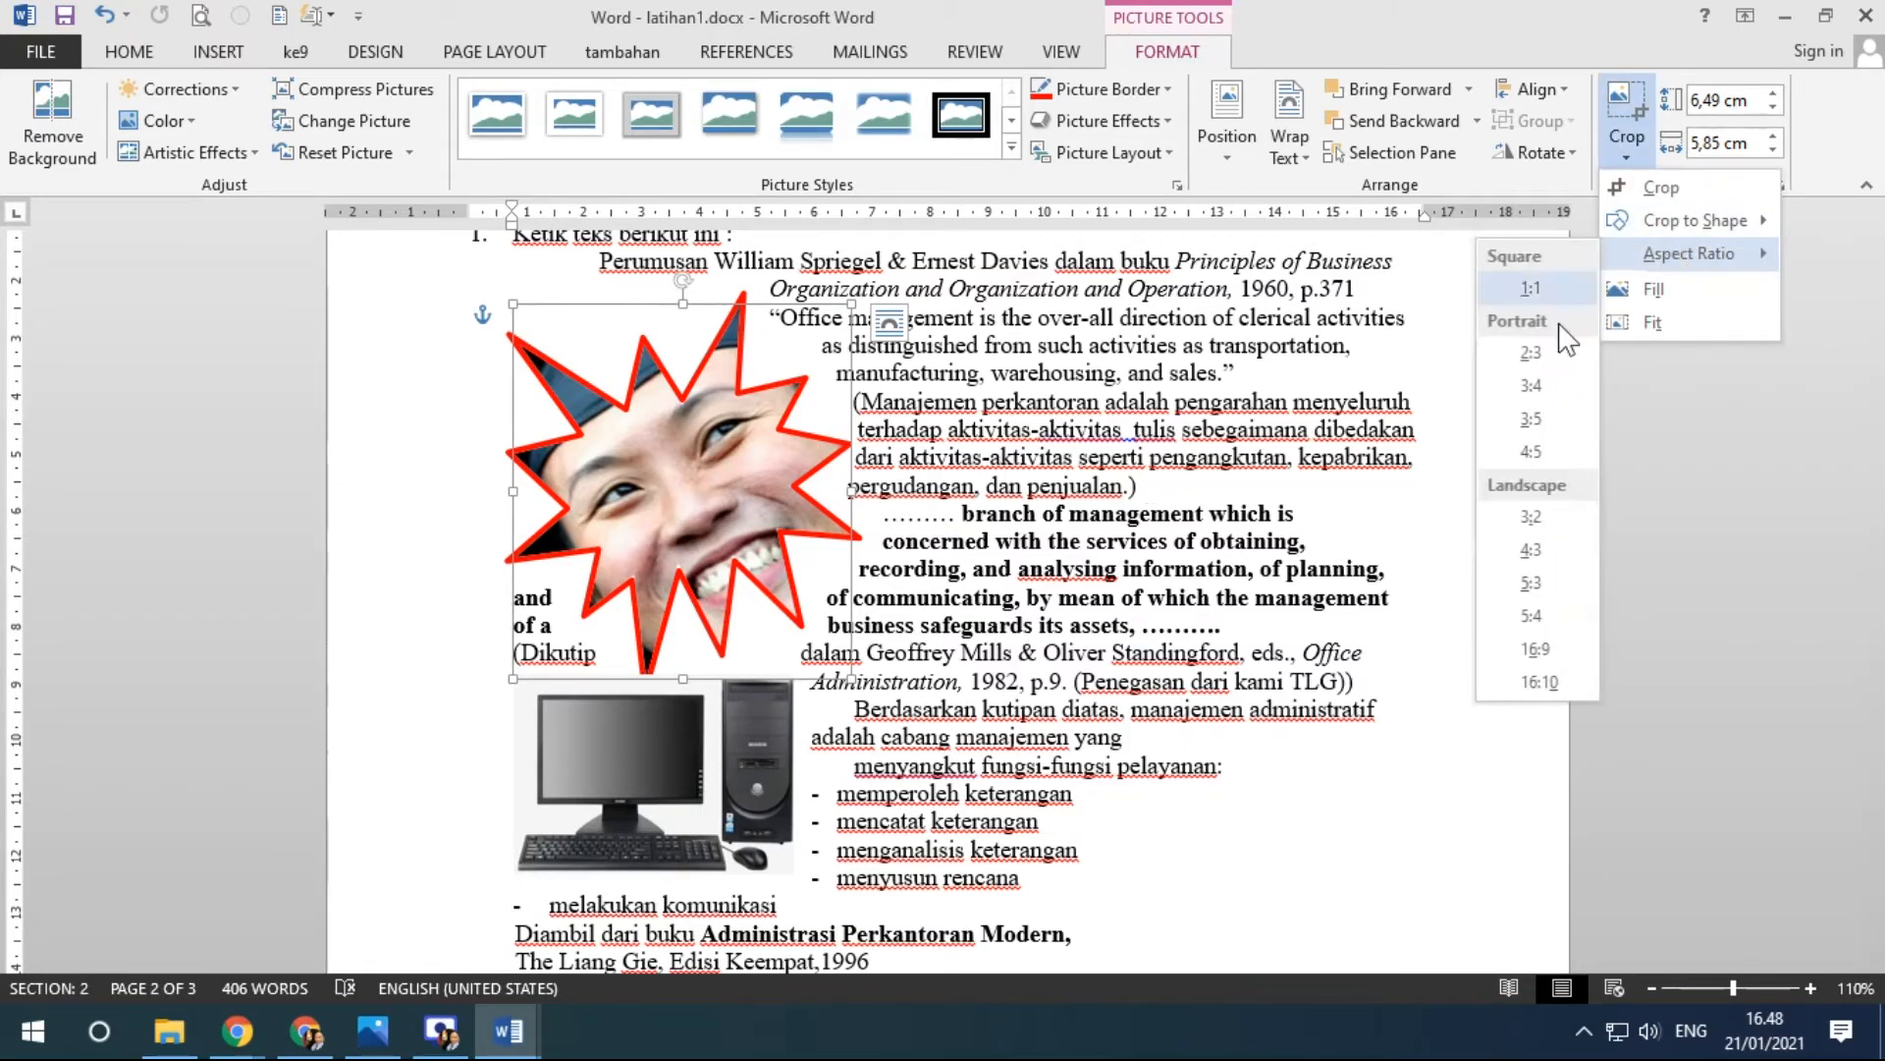
pyautogui.click(1534, 356)
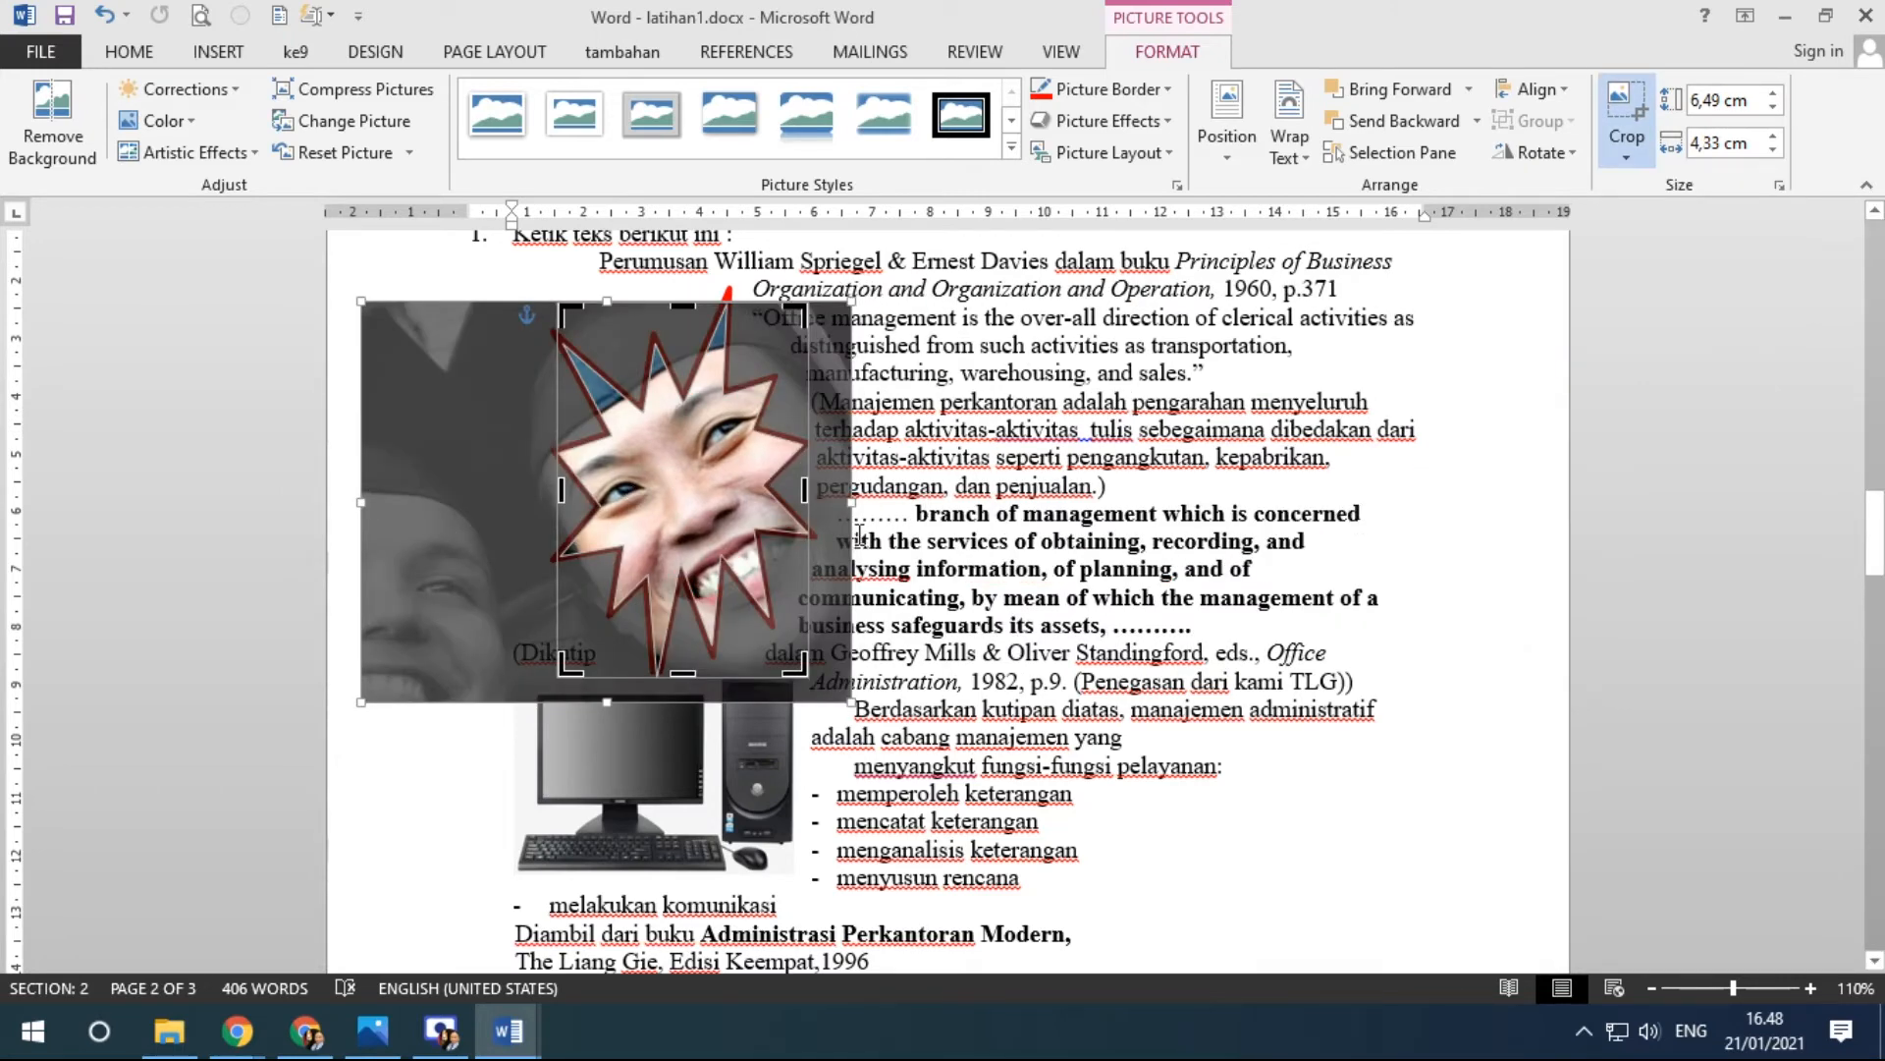
pyautogui.click(1638, 158)
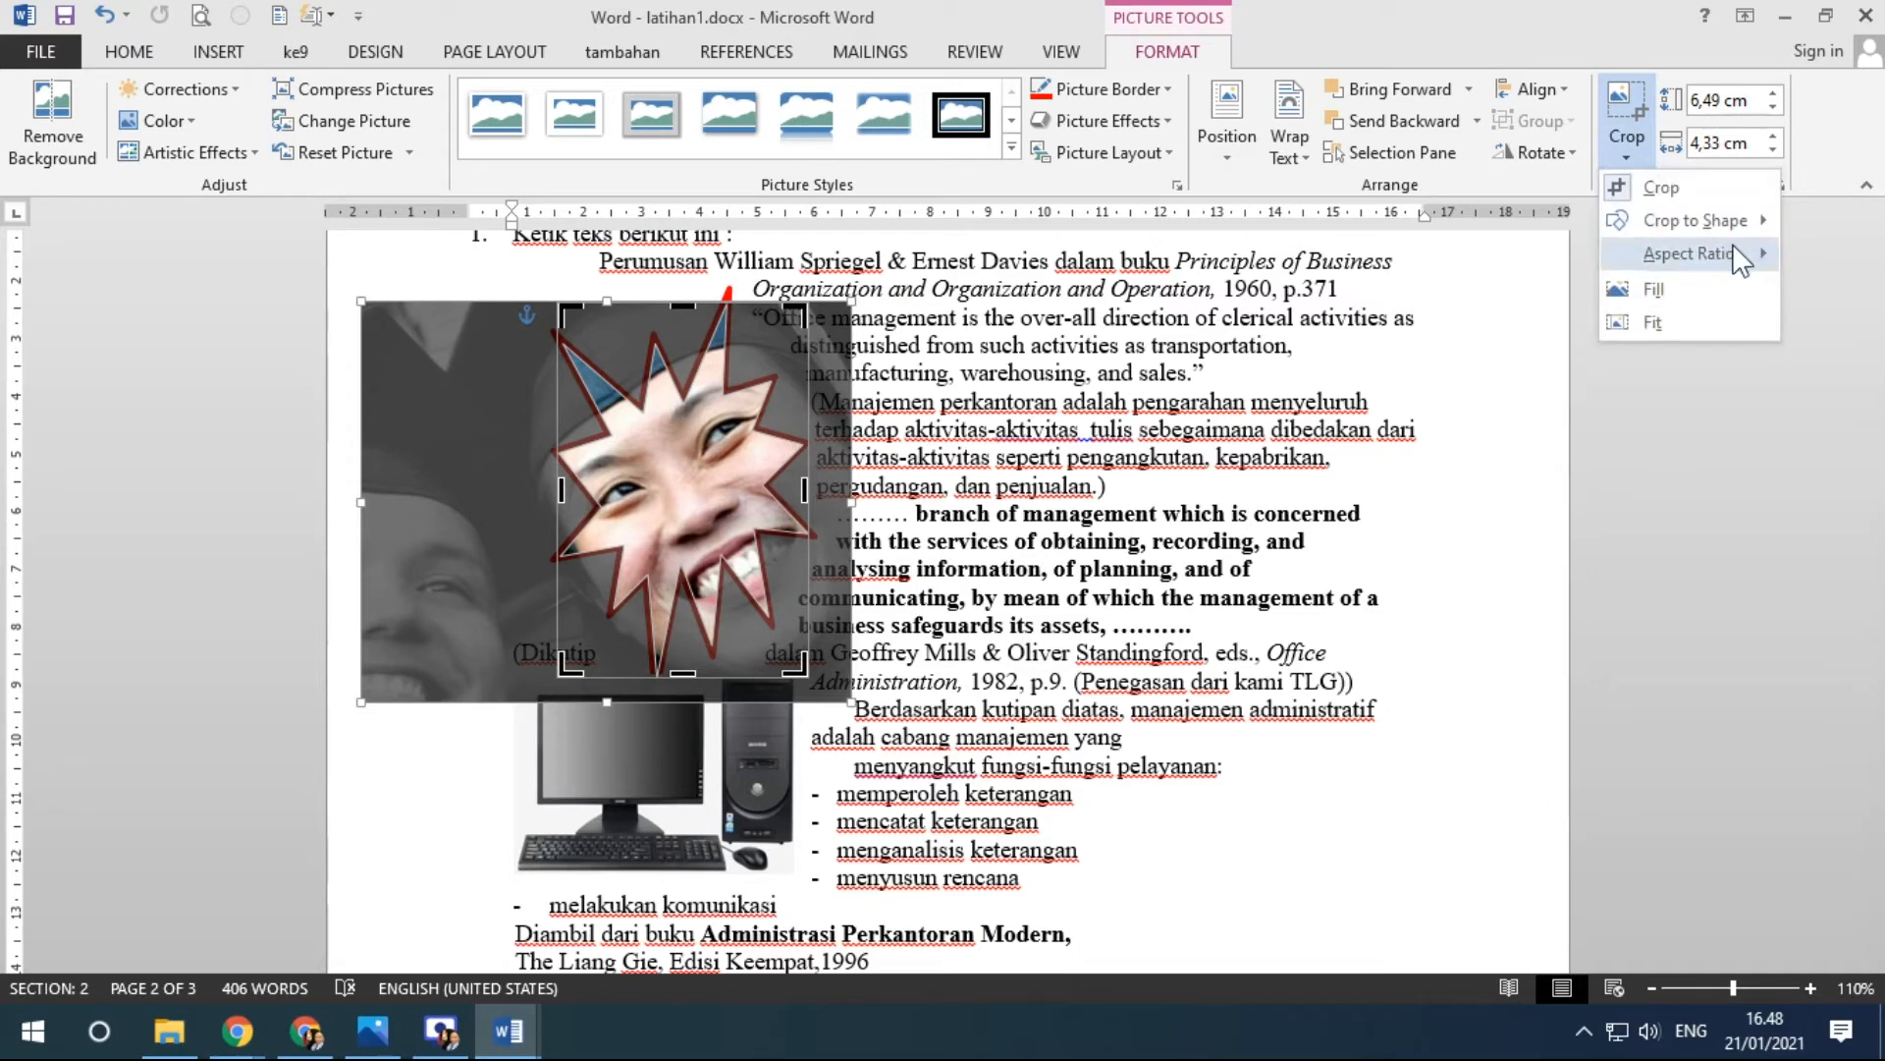
pyautogui.click(1083, 615)
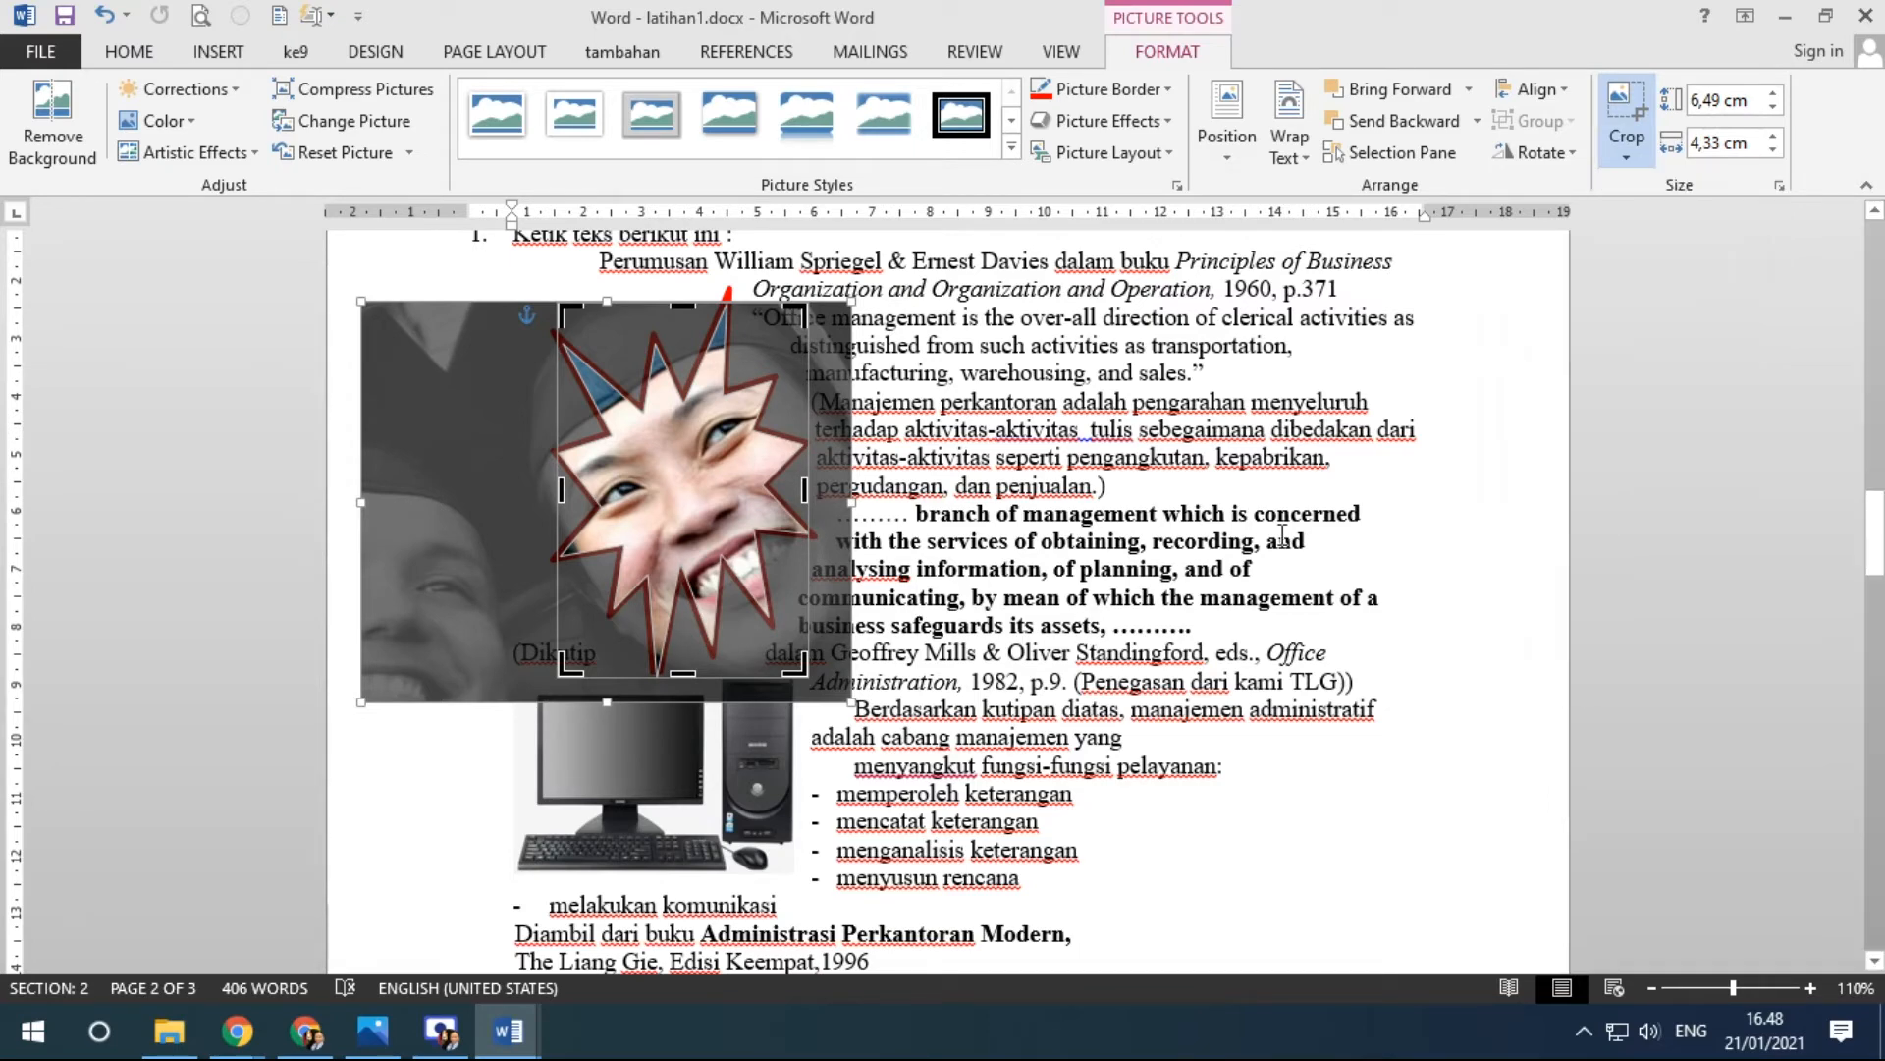
pyautogui.click(1280, 538)
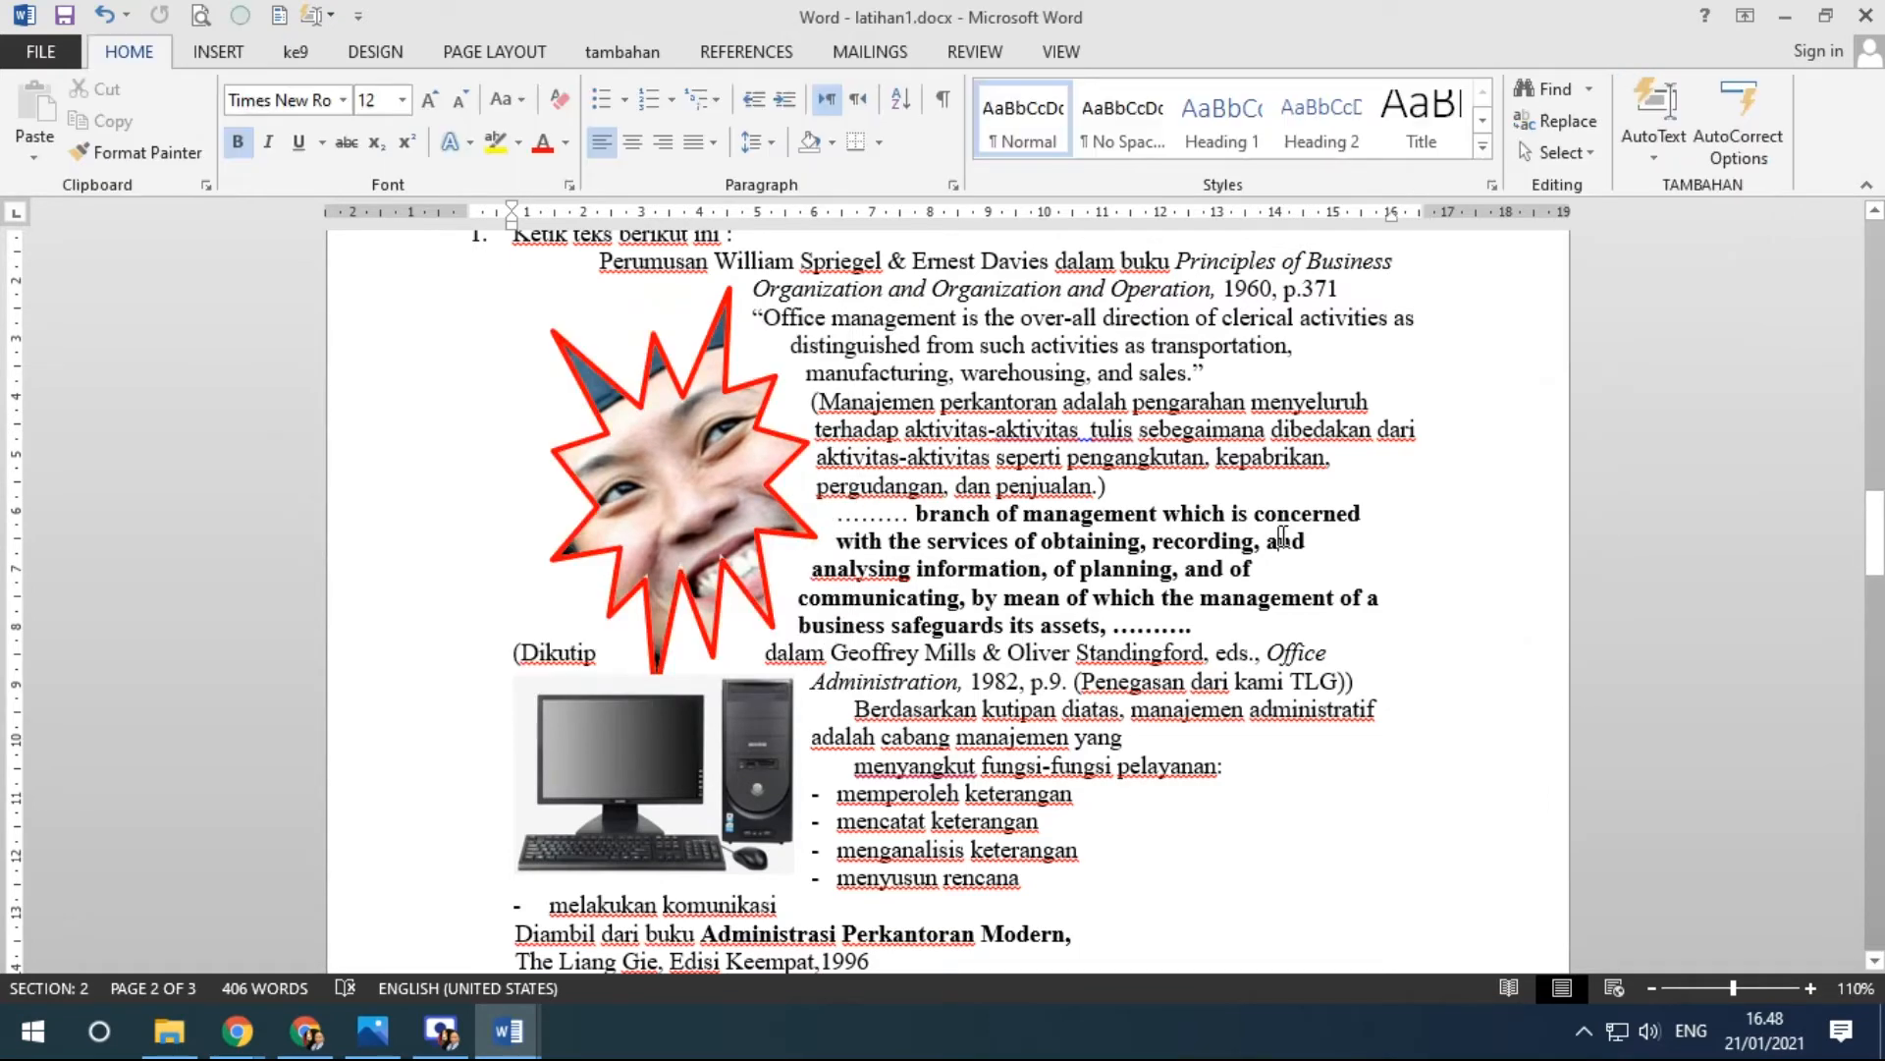
# Crop the graduate picture to a landscape aspect ratio of 16:9.
pyautogui.click(721, 358)
pyautogui.click(1636, 144)
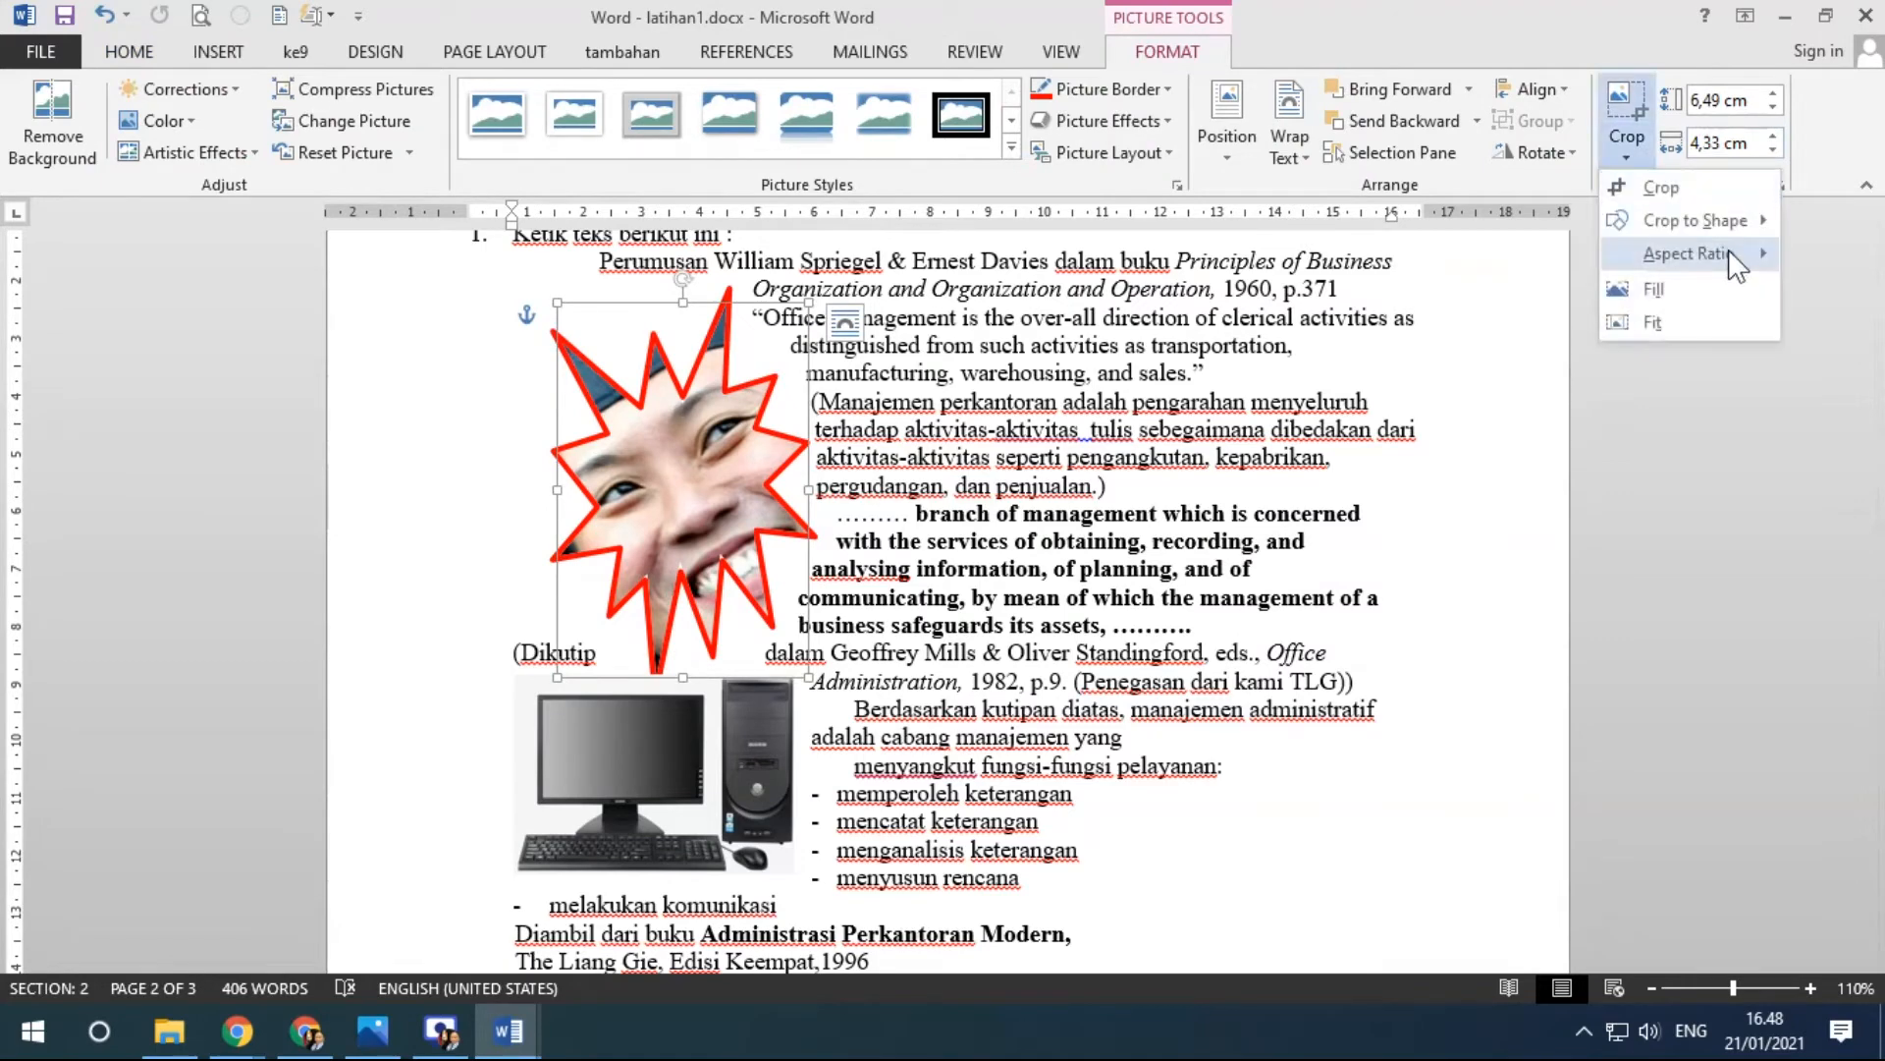
pyautogui.moveTo(1734, 263)
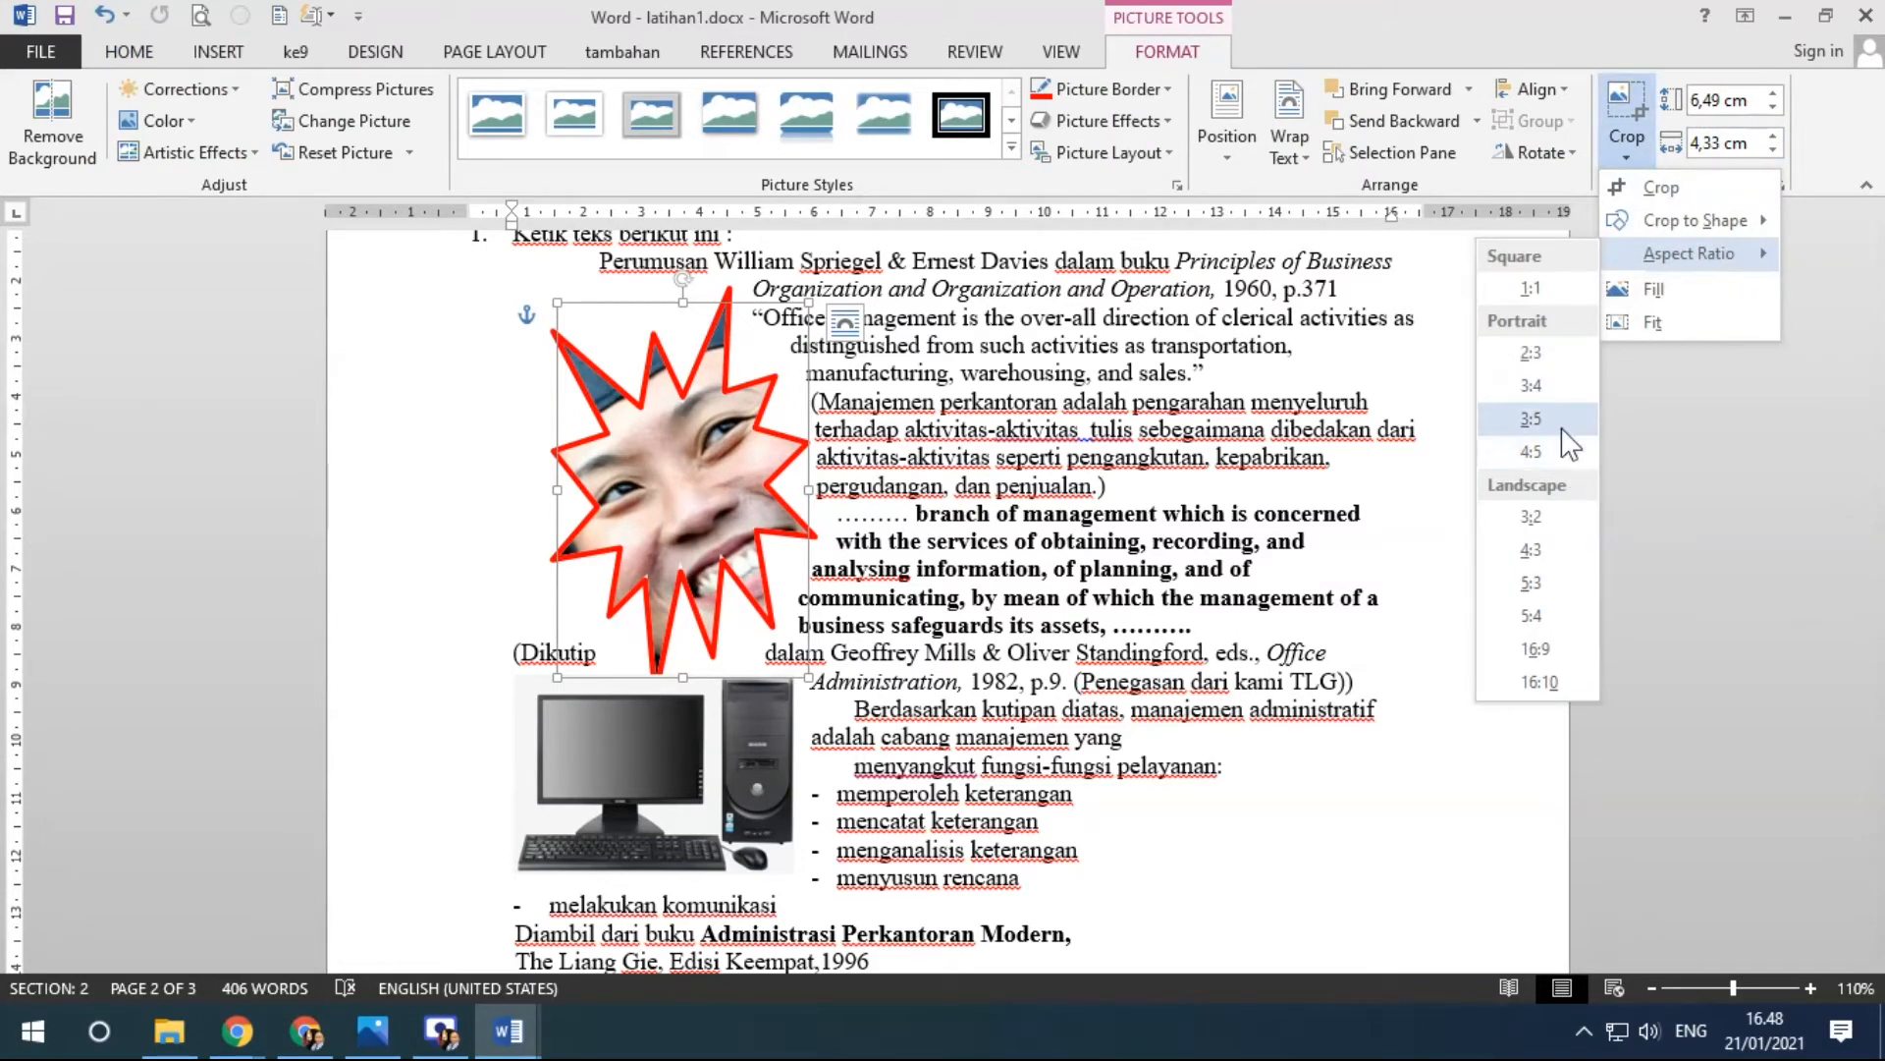
pyautogui.click(1539, 649)
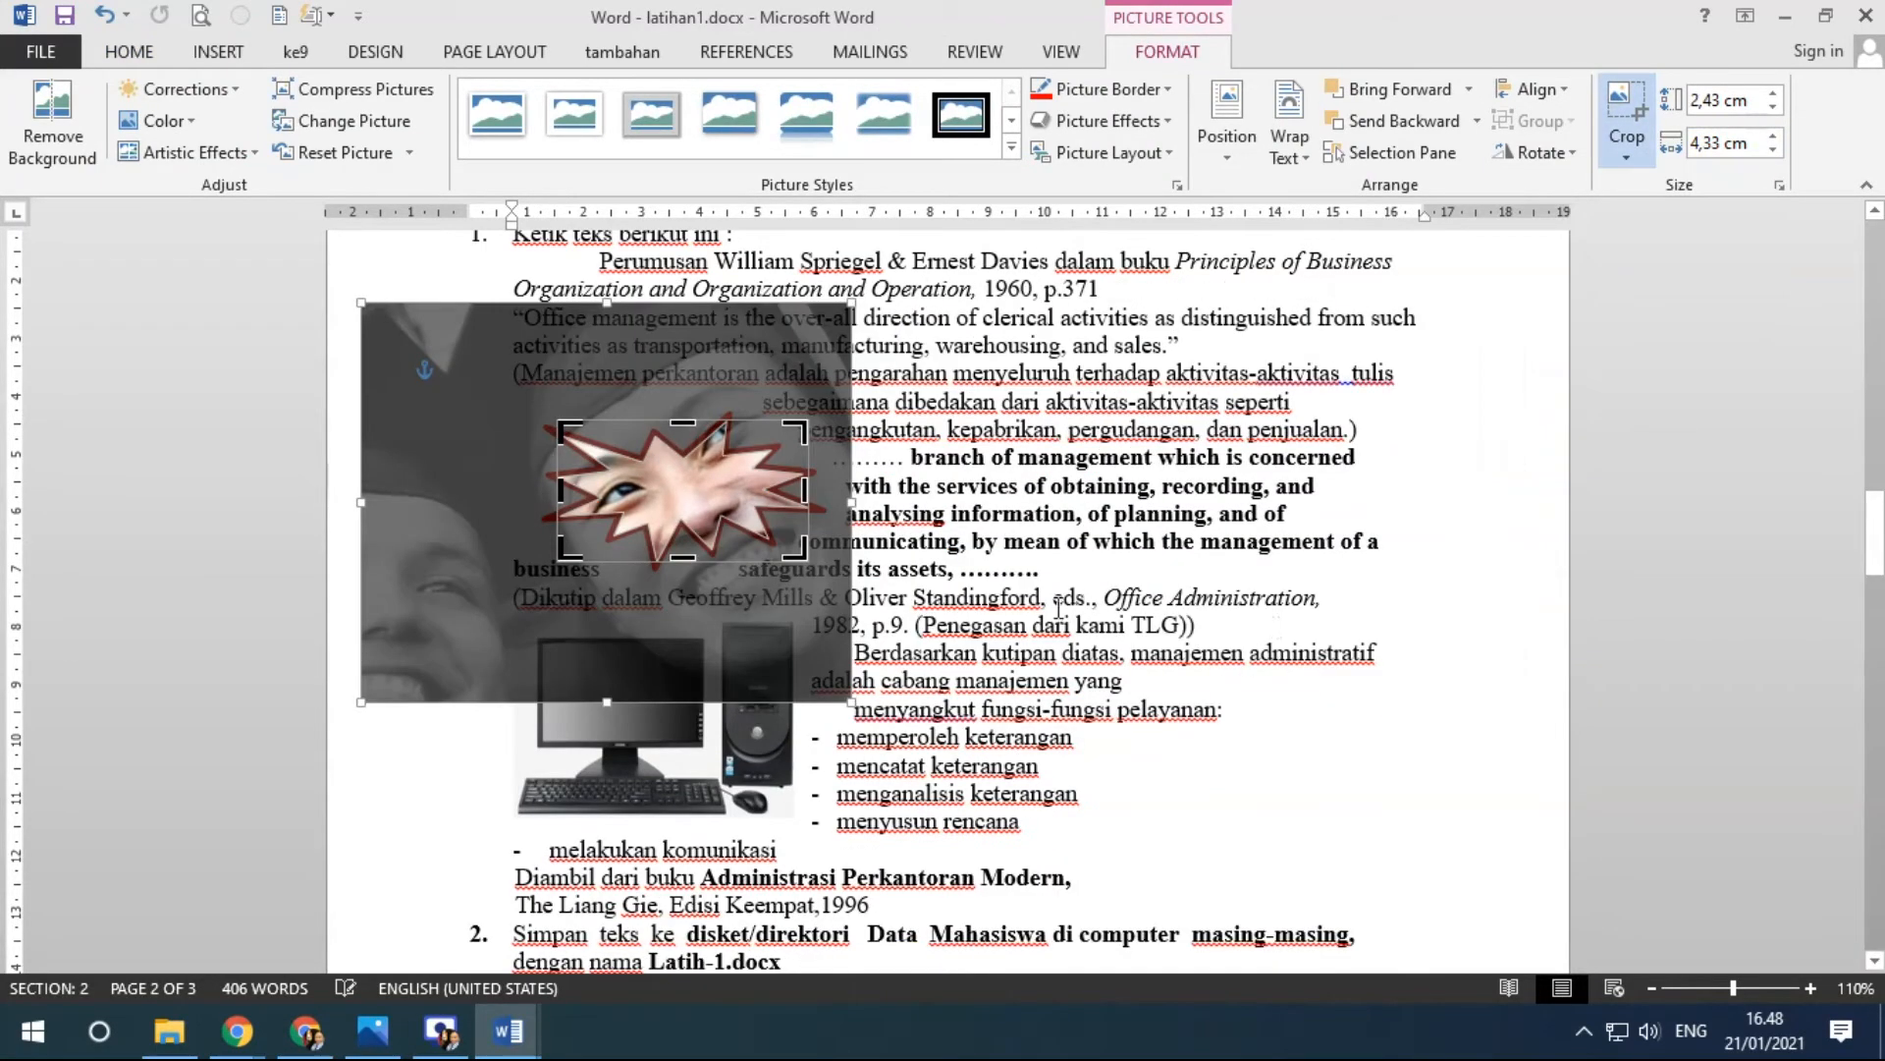
pyautogui.click(1058, 606)
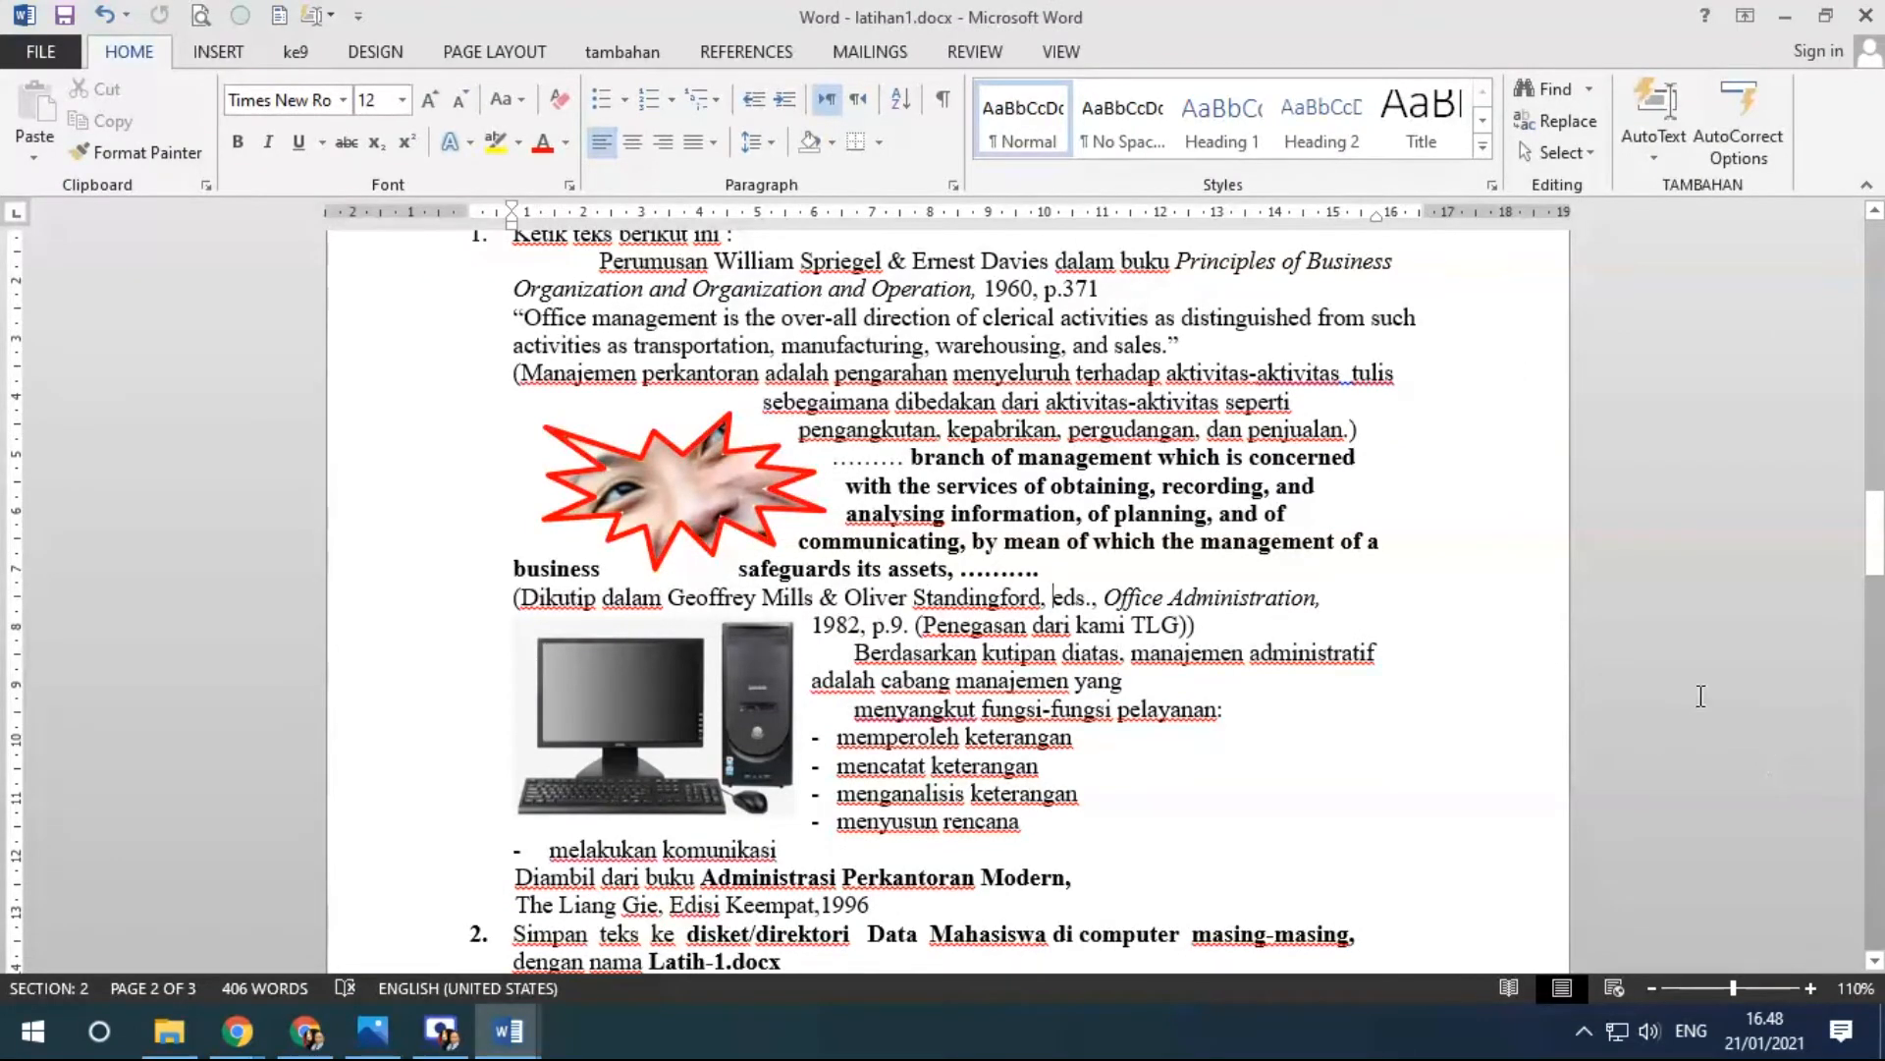
# Apply the Fill crop option to the graduate picture so the image fills its crop area.
pyautogui.click(688, 540)
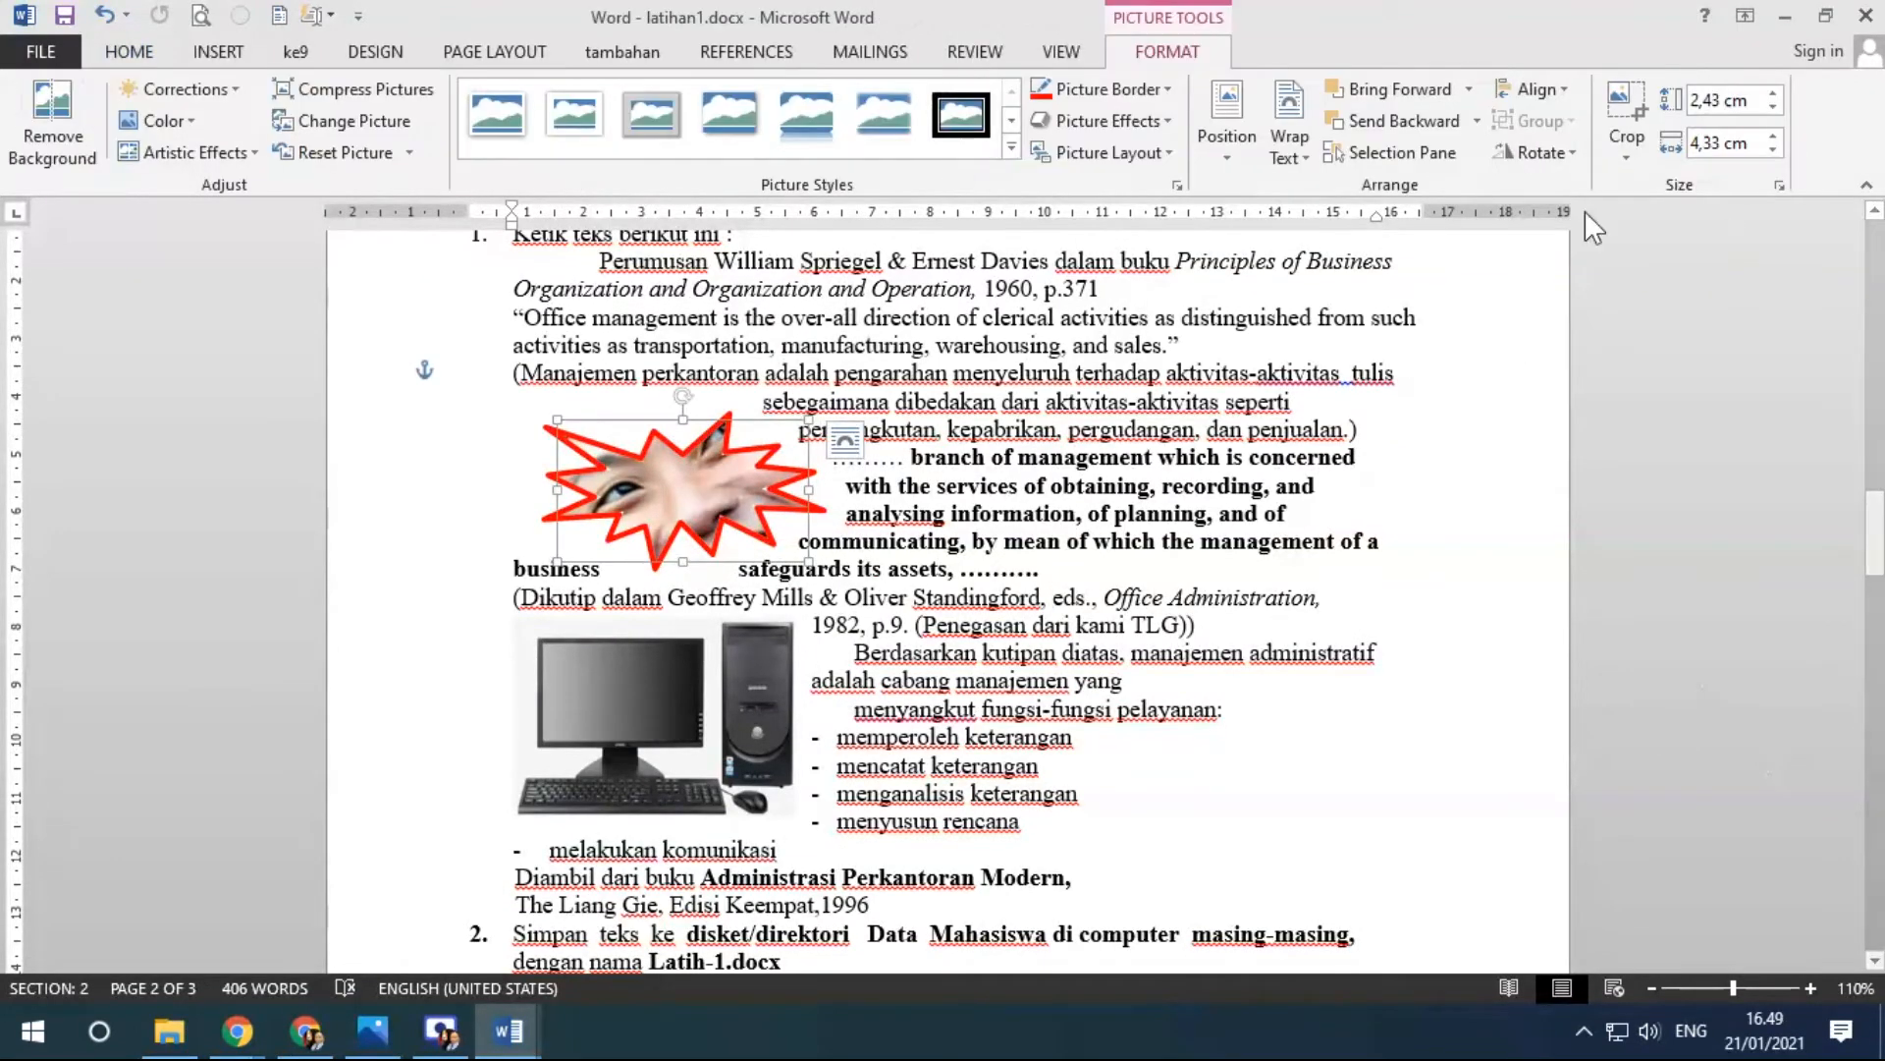
pyautogui.click(1621, 159)
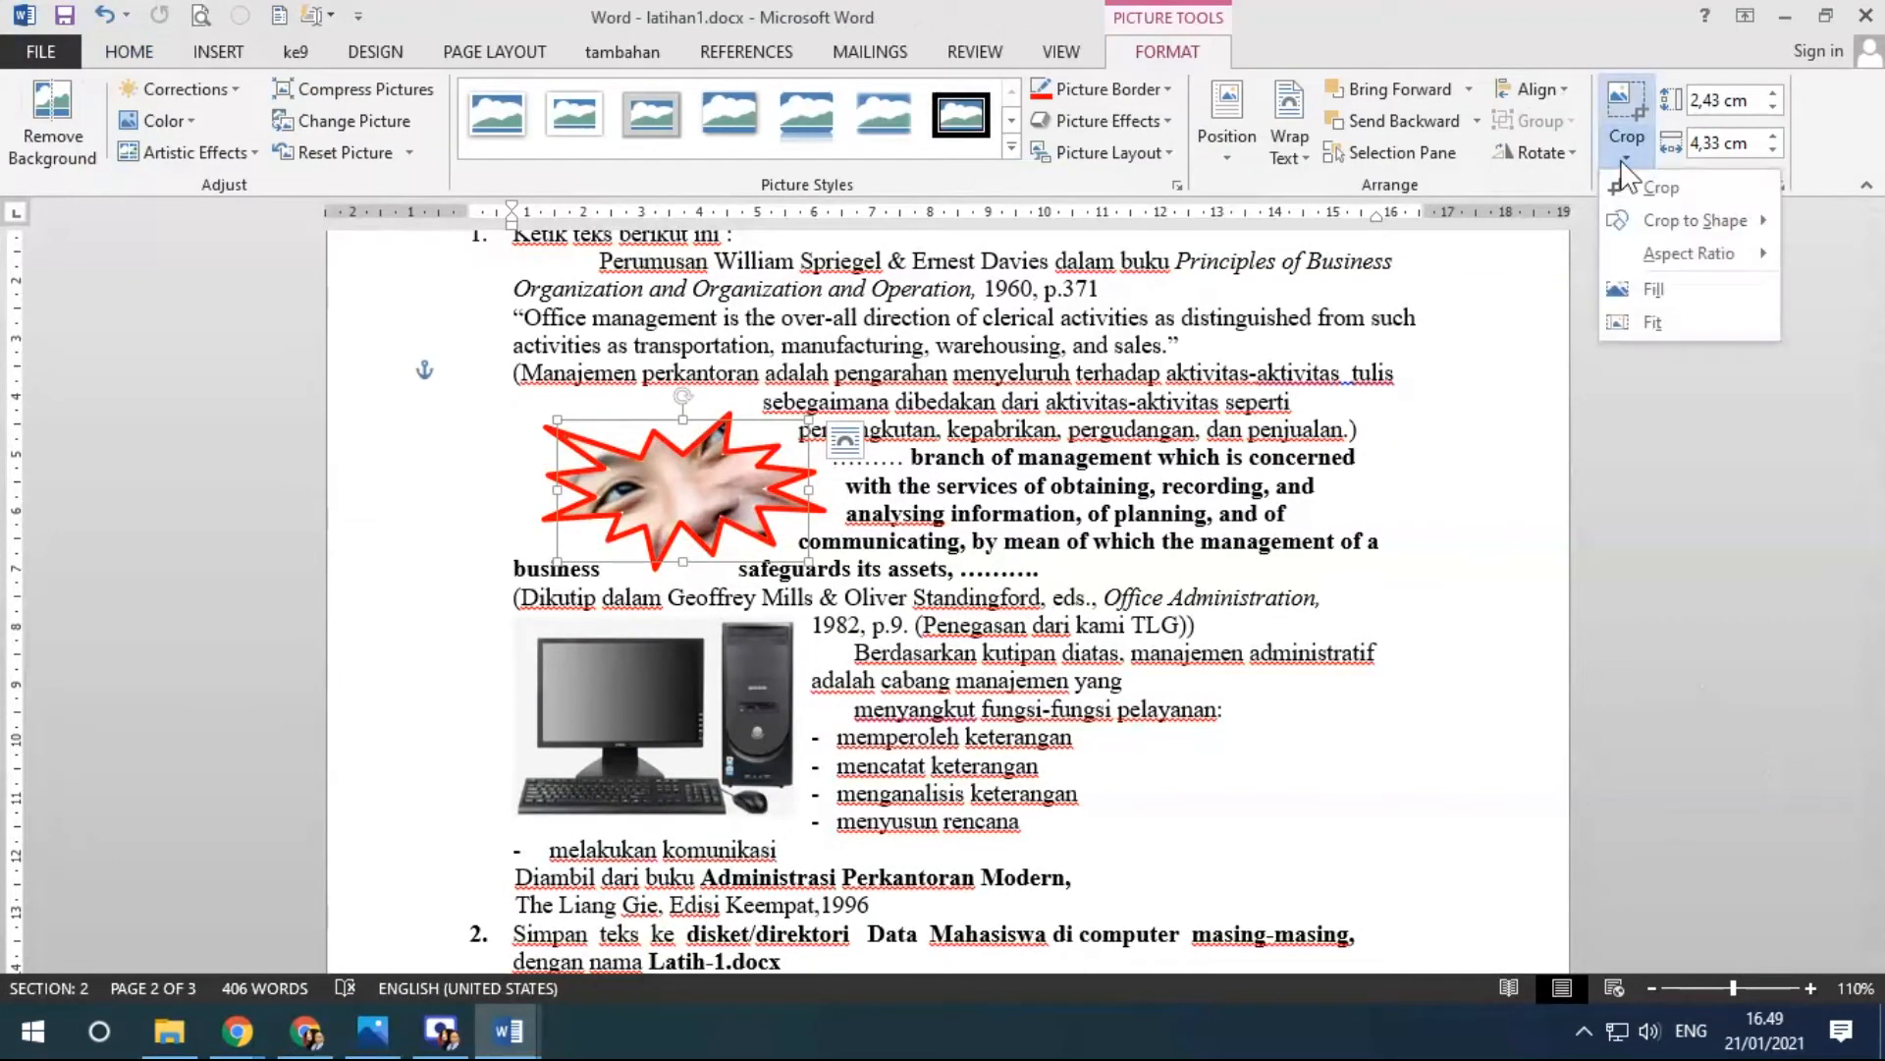
pyautogui.click(1678, 291)
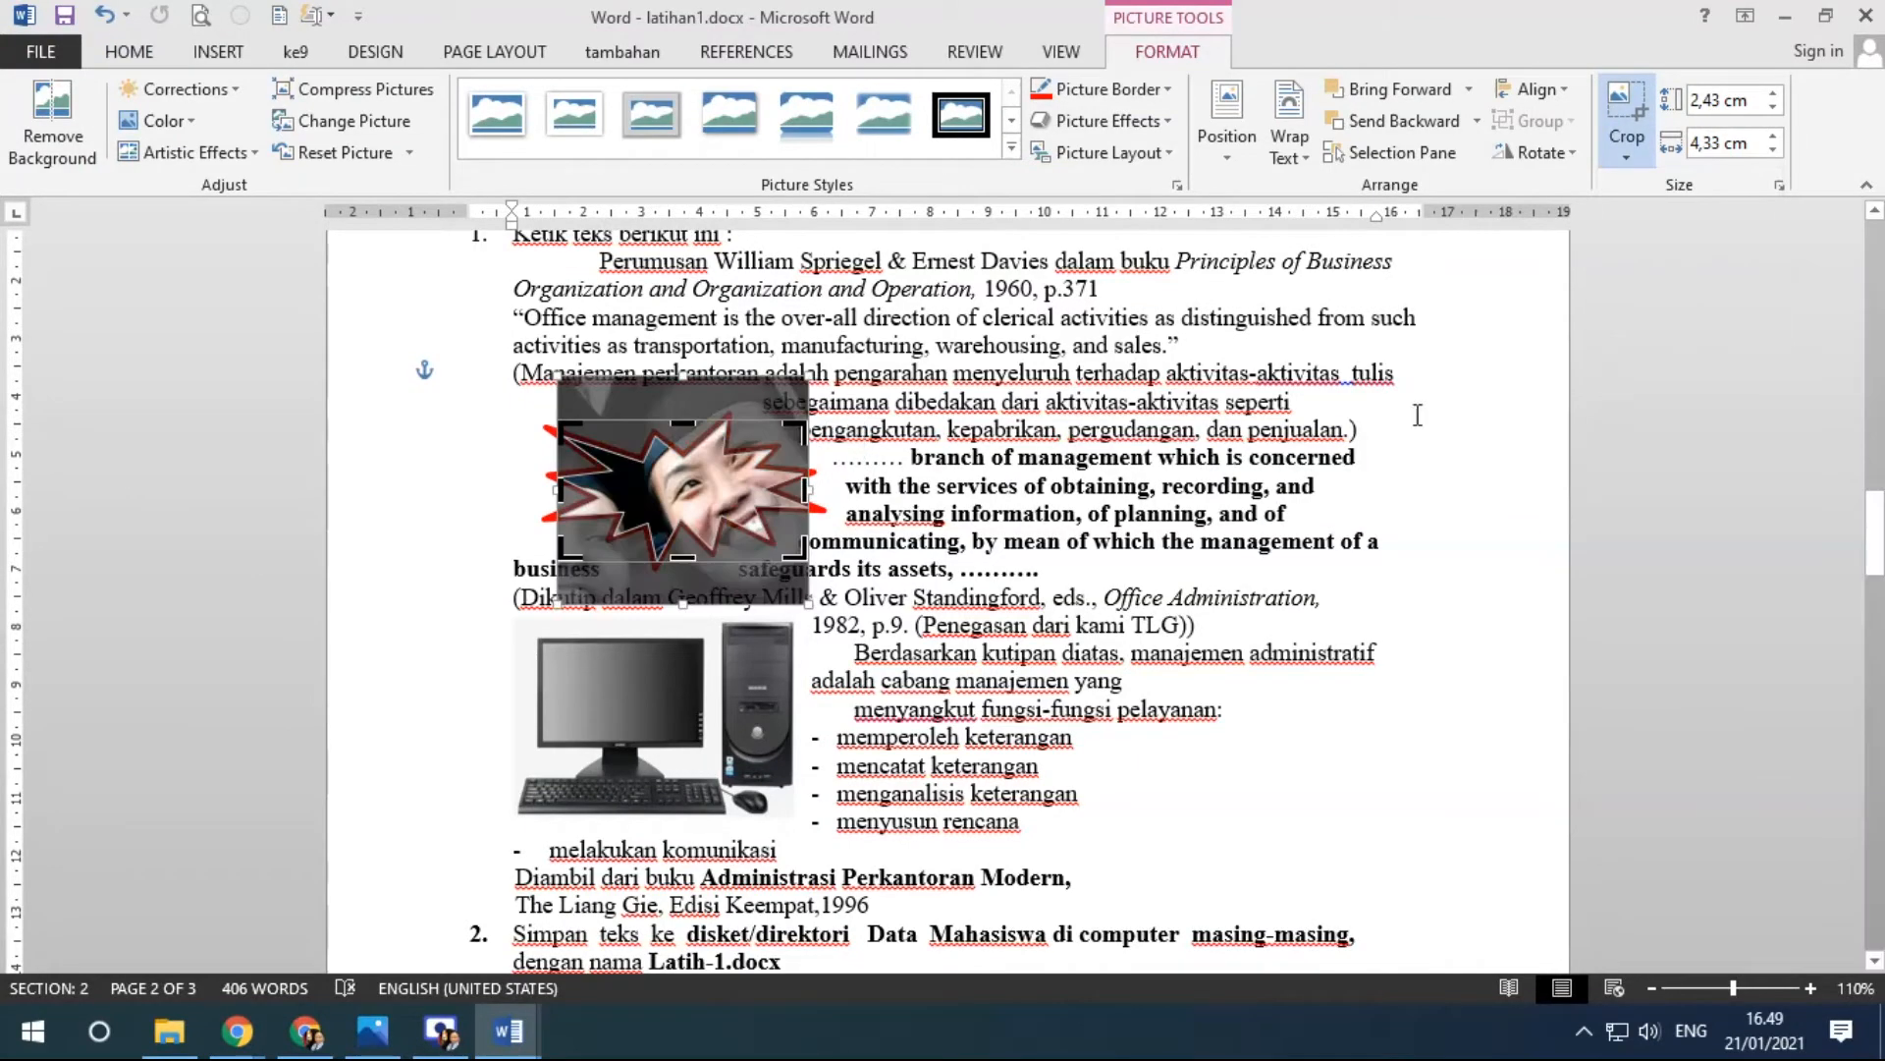
pyautogui.click(1045, 604)
# Resize the graduate picture to about 4.62 cm high by 7.04 cm wide and align it with the left page margin.
pyautogui.click(740, 465)
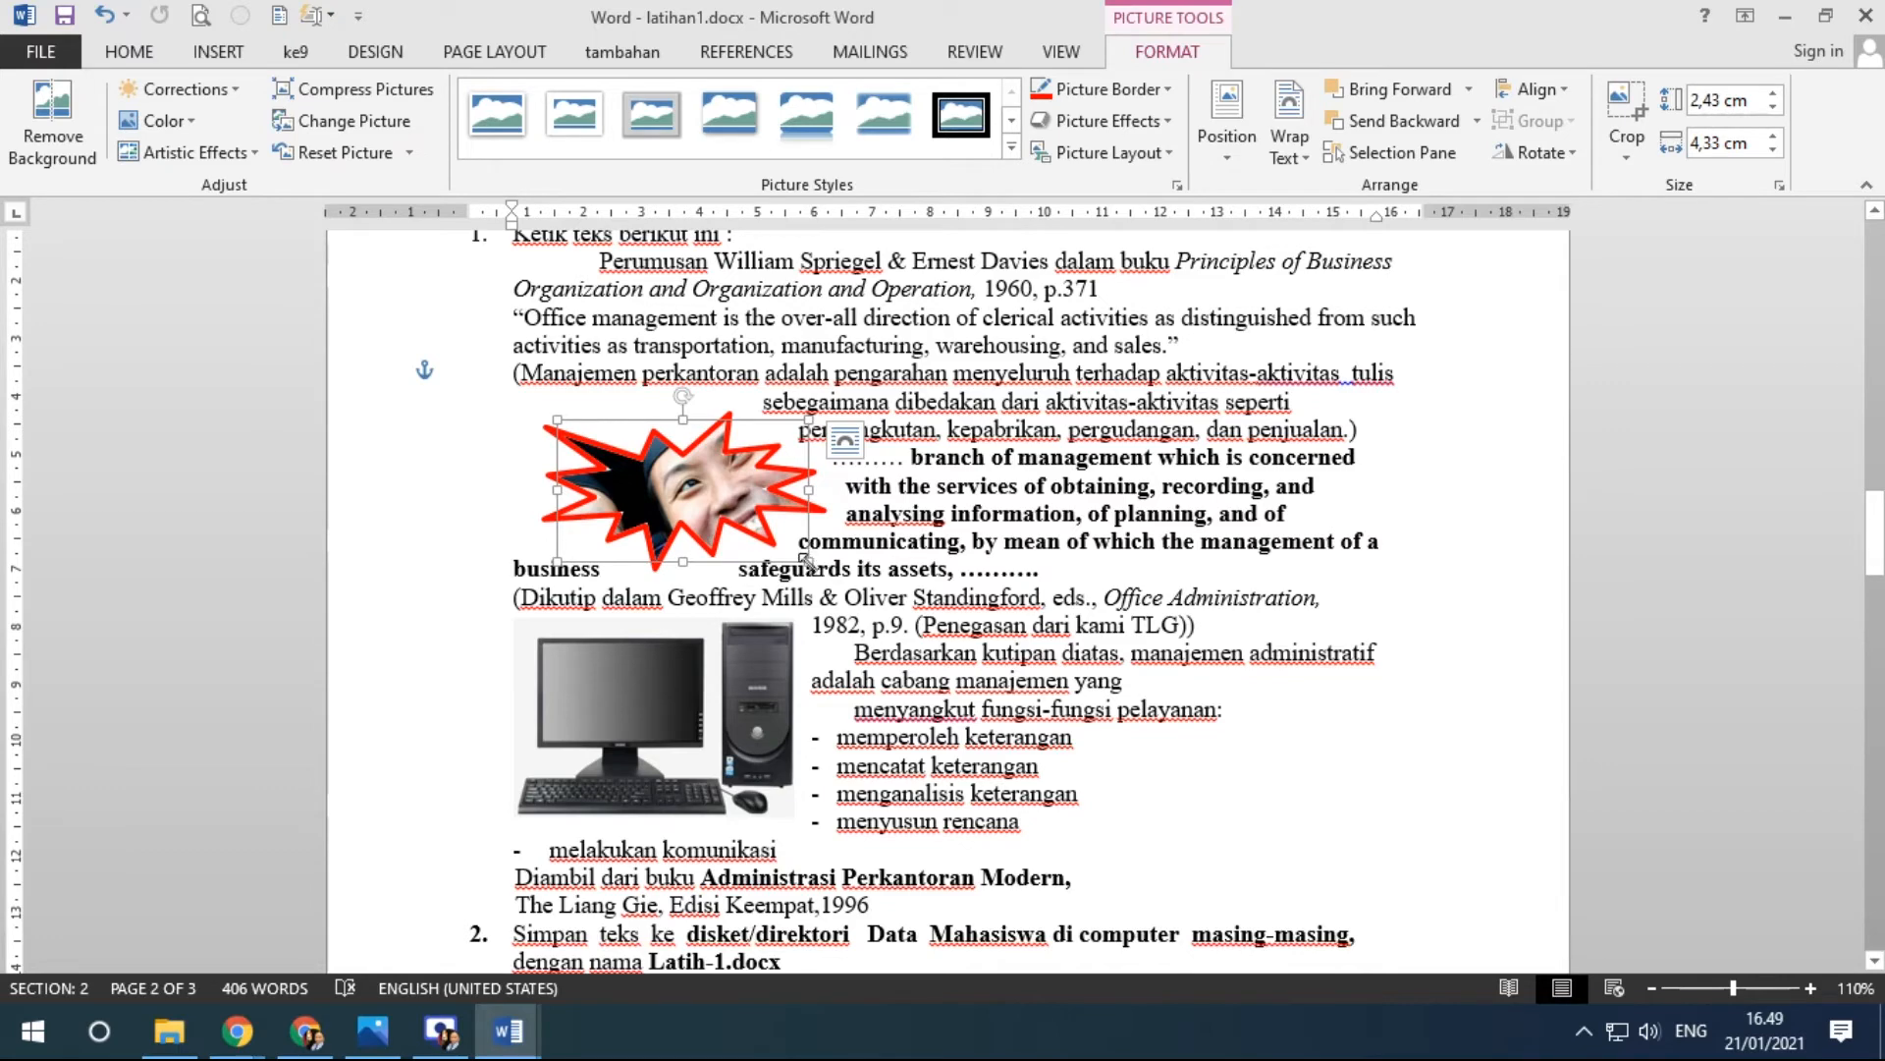
pyautogui.moveTo(816, 569); pyautogui.dragTo(1116, 733)
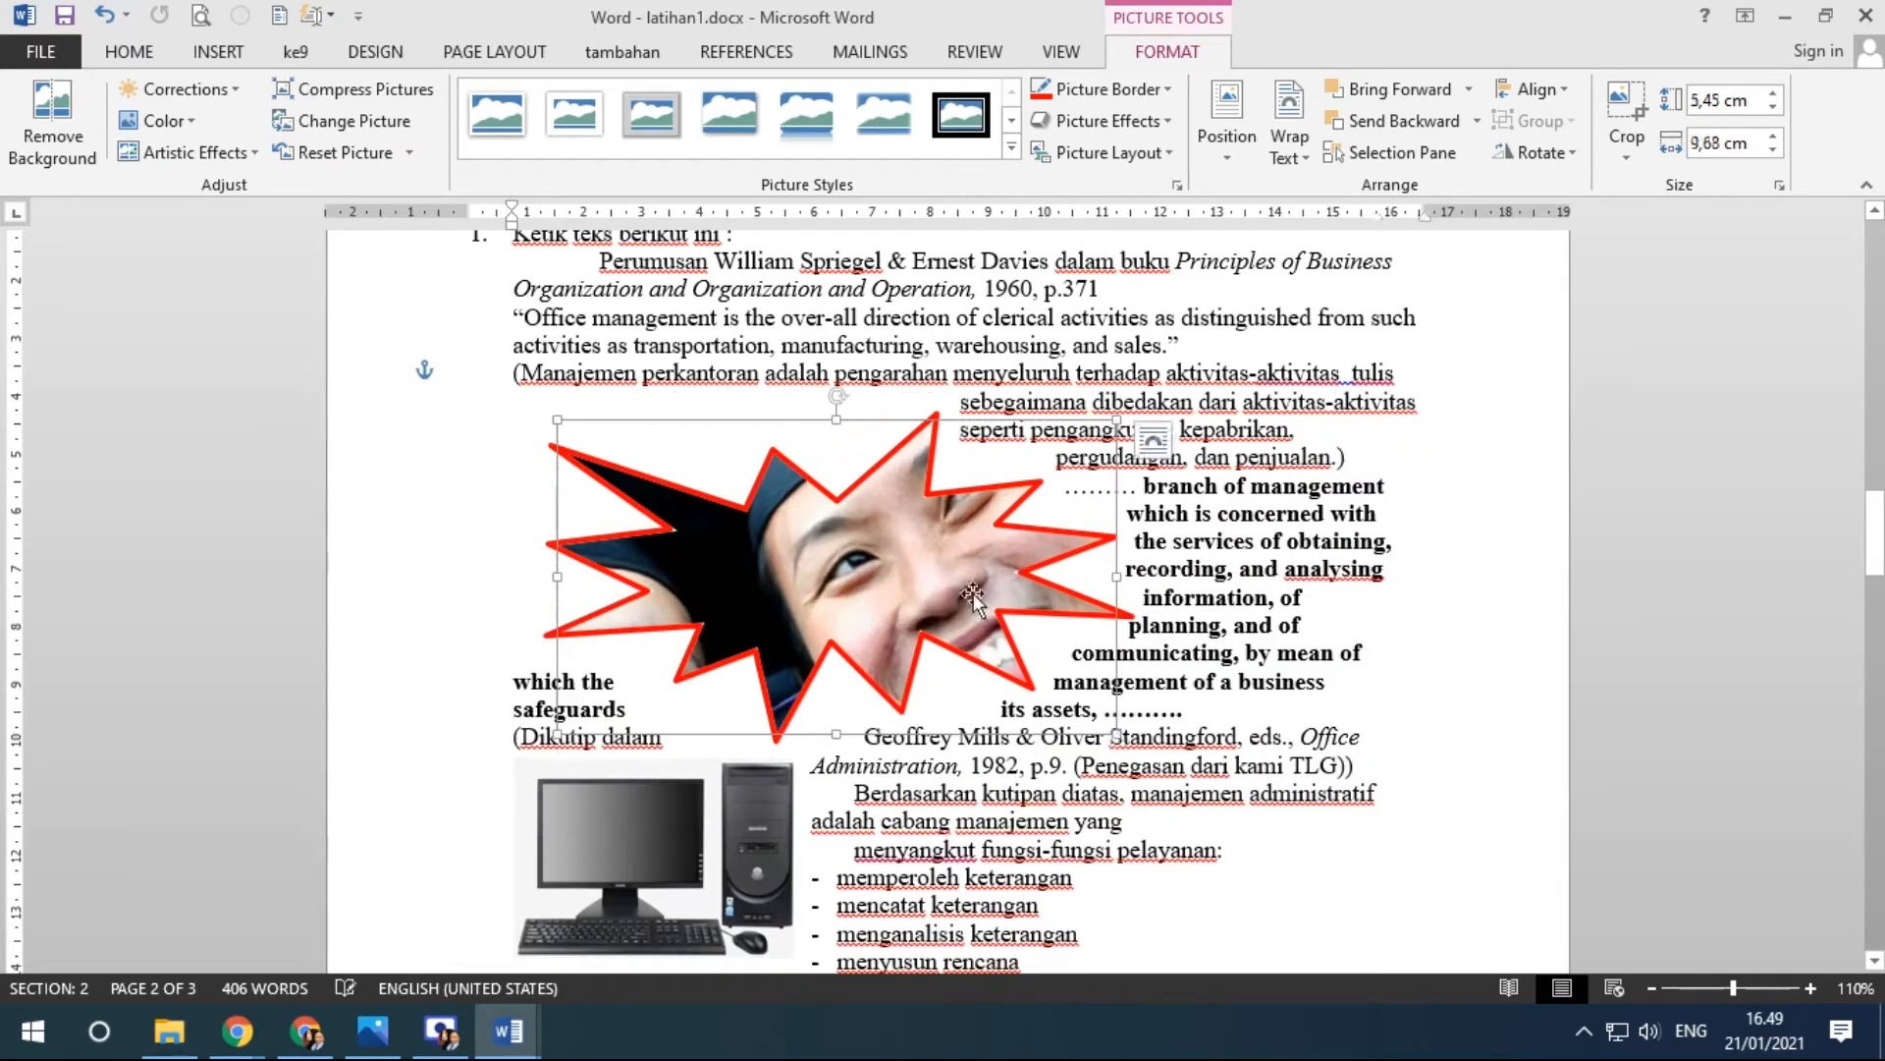
pyautogui.moveTo(841, 424); pyautogui.dragTo(842, 370)
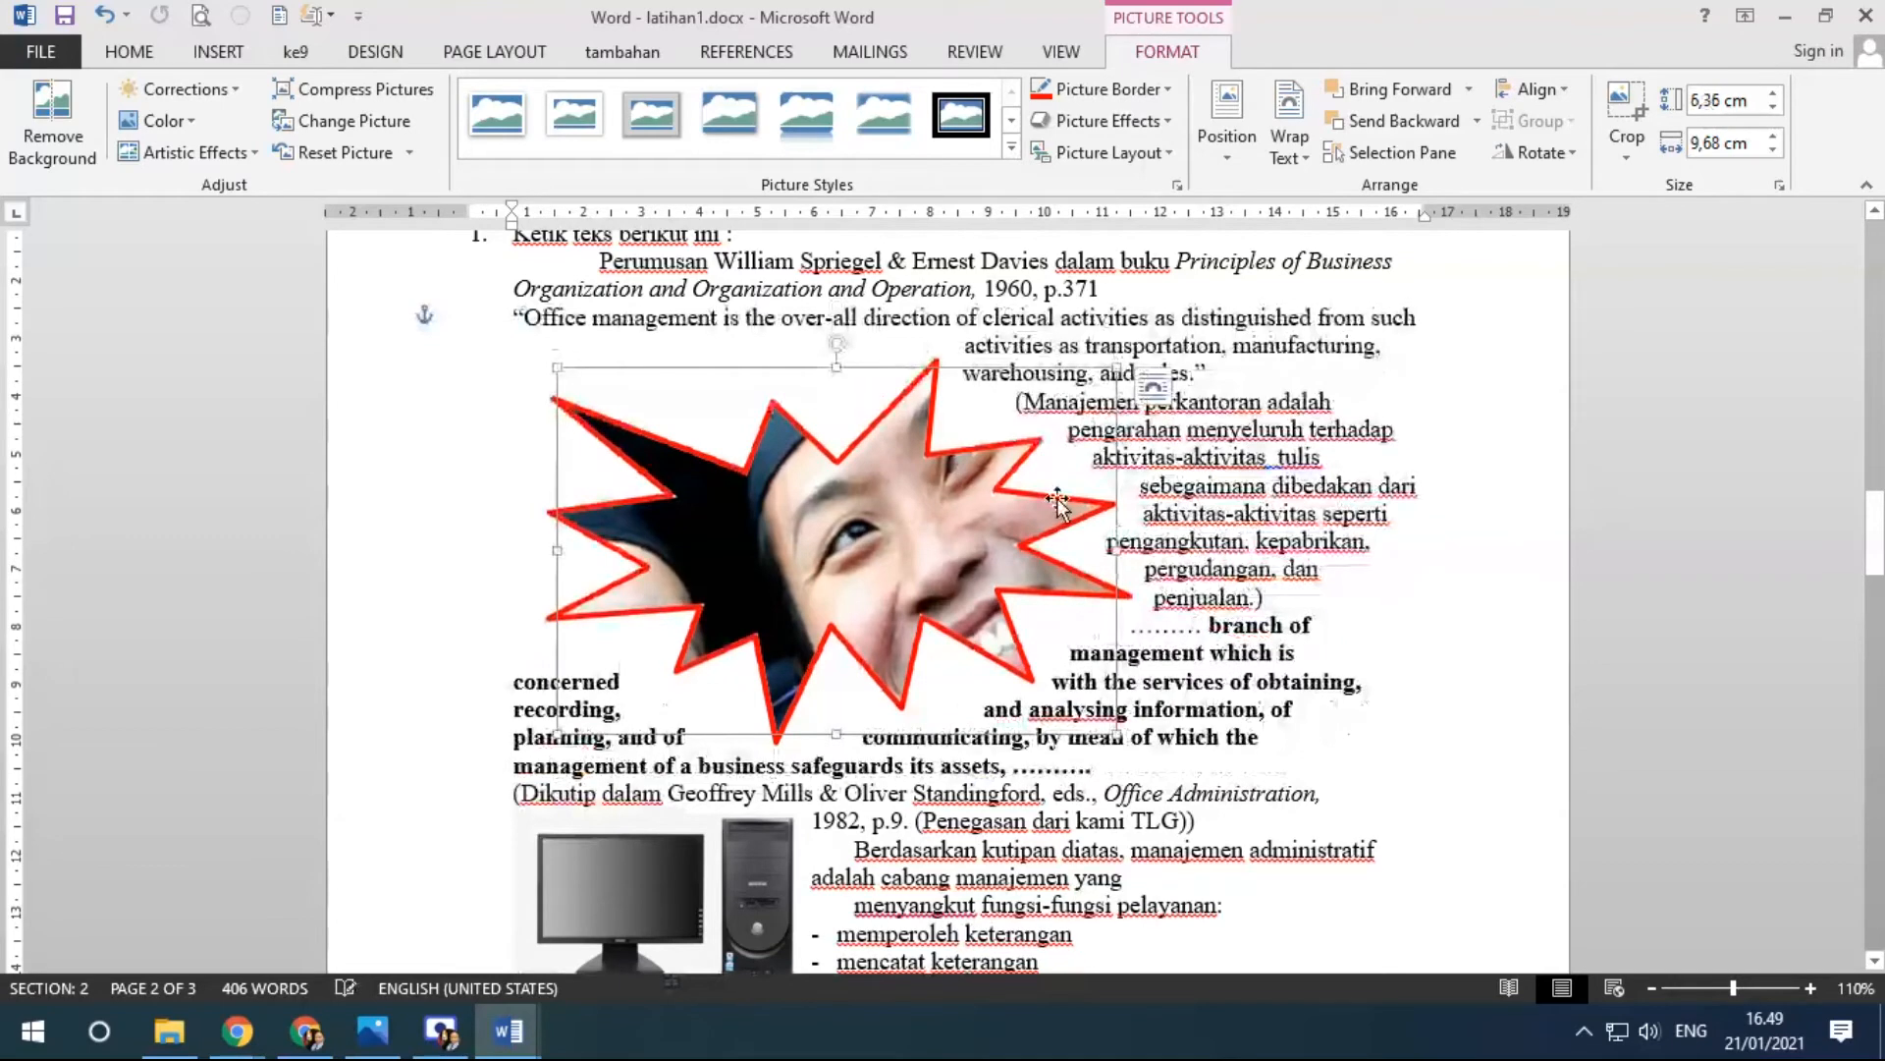
pyautogui.moveTo(1116, 733); pyautogui.dragTo(965, 633)
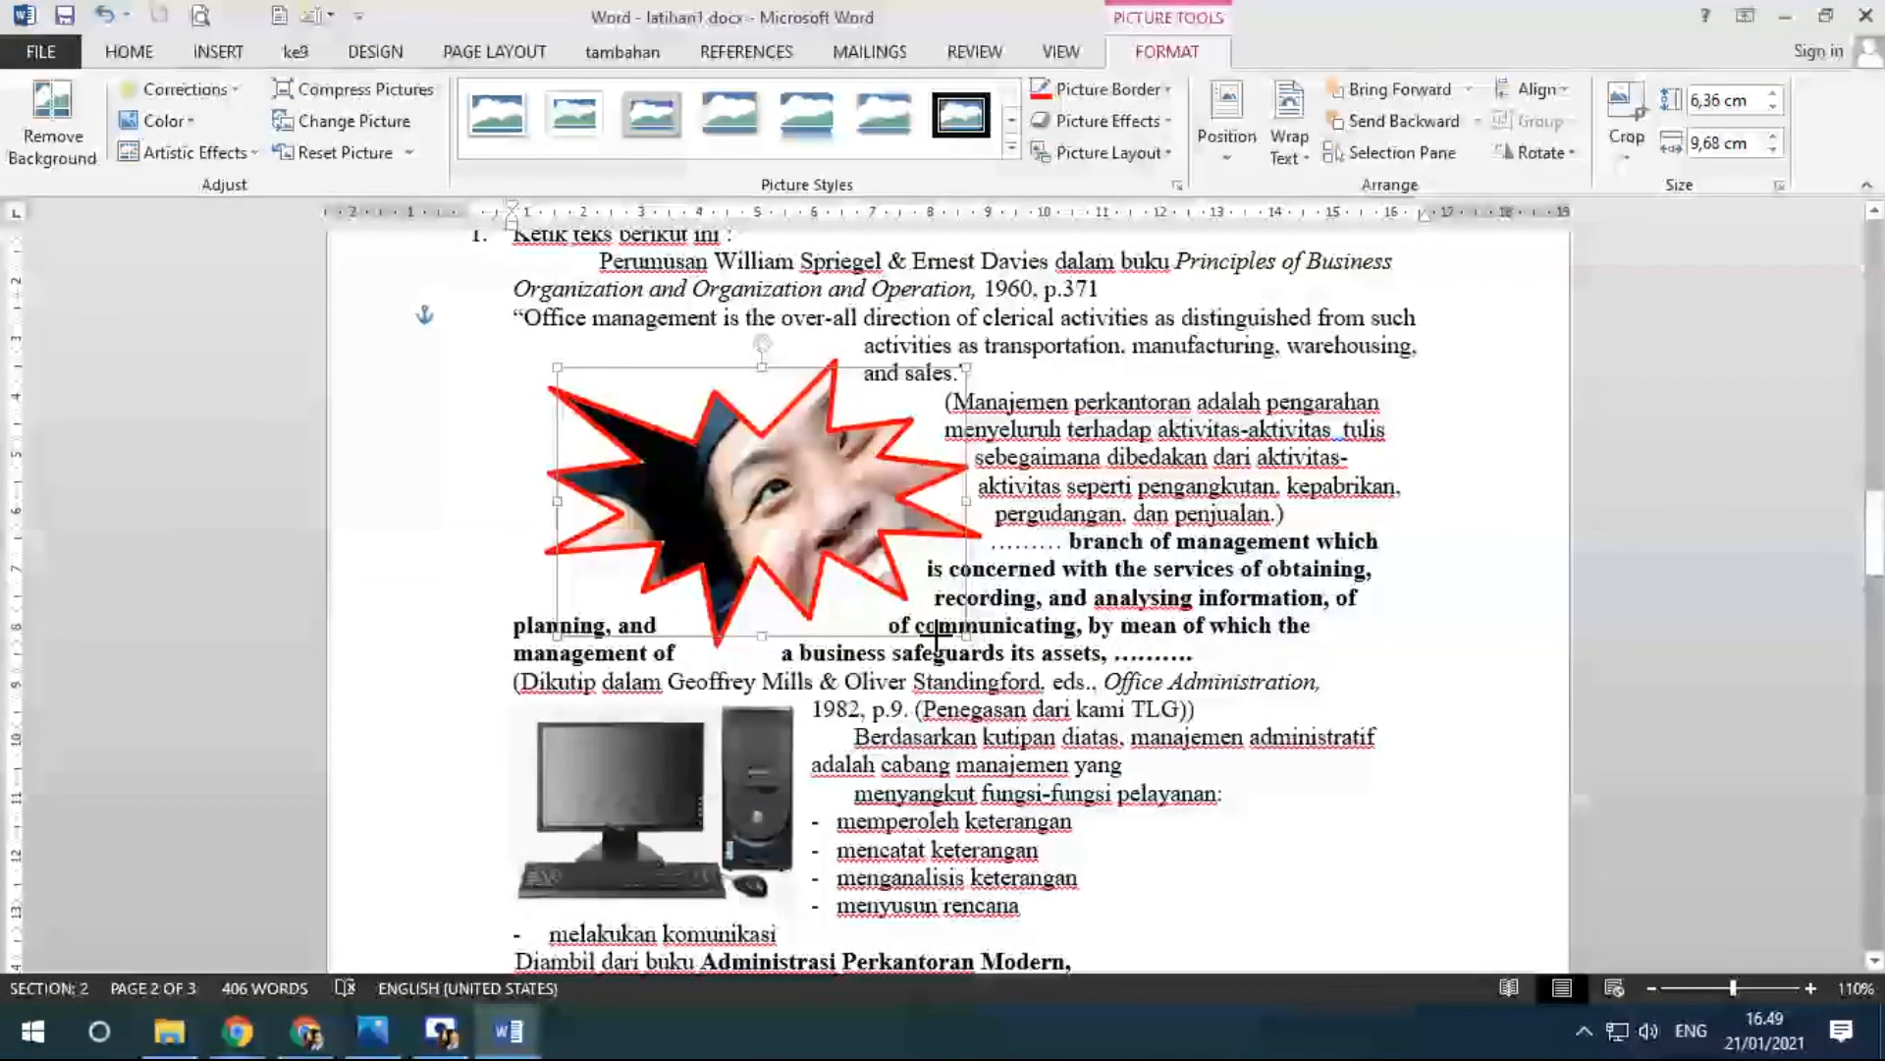
pyautogui.moveTo(805, 488); pyautogui.dragTo(761, 461)
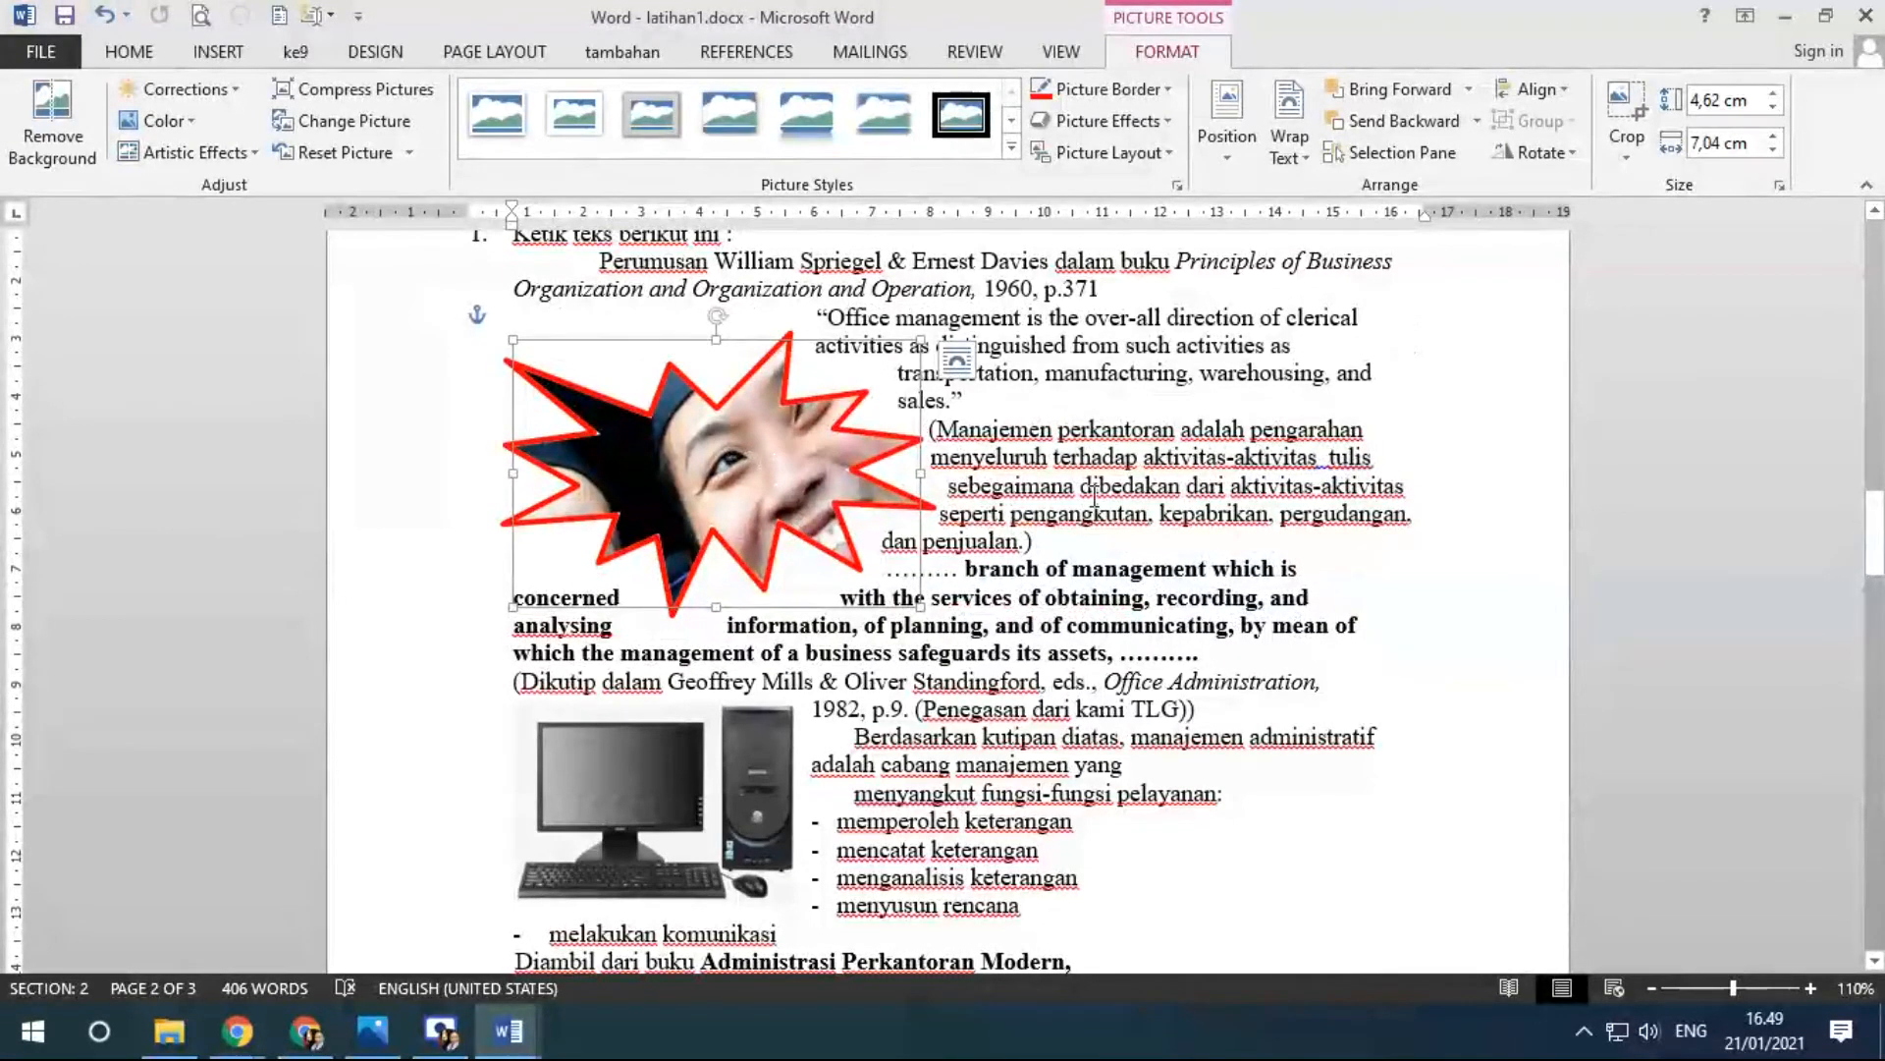
# Try to size the graduate picture by setting its height to 5 cm and its width to 6 cm.
pyautogui.click(1741, 102)
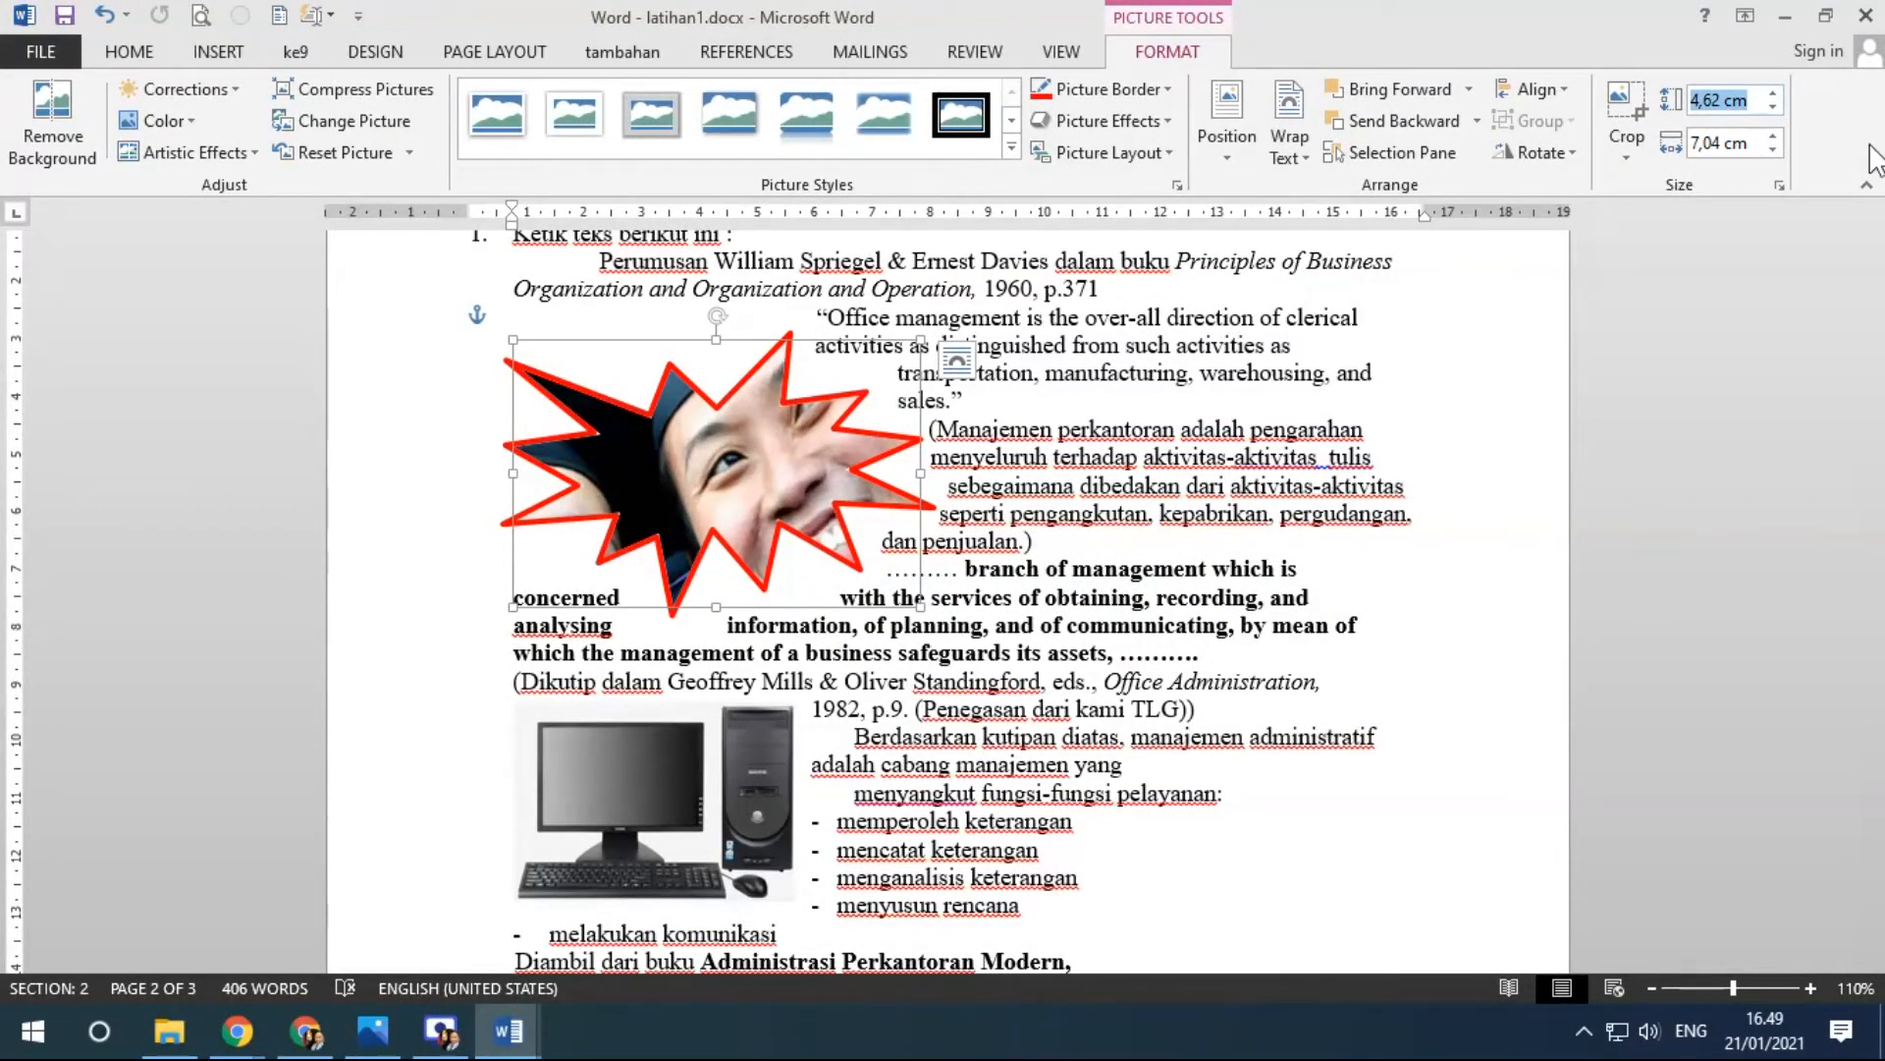
pyautogui.write('5')
pyautogui.press('Return')
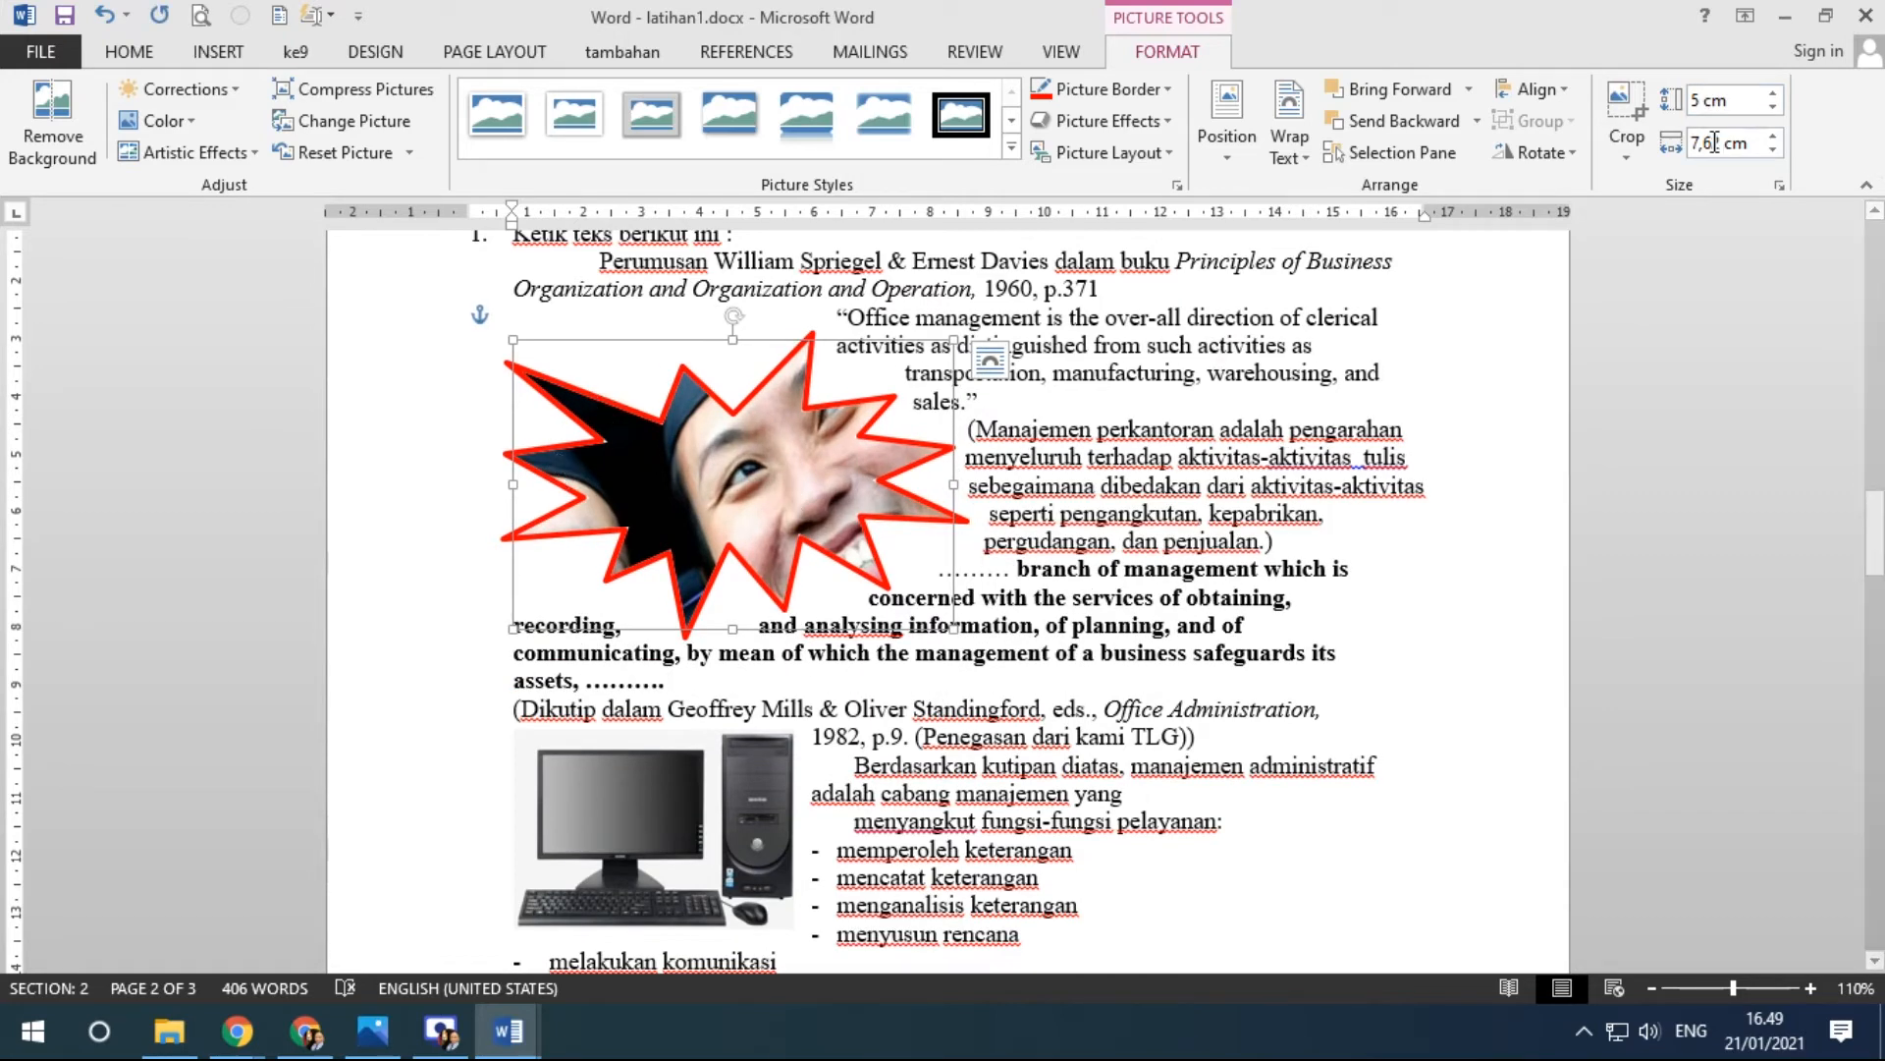
pyautogui.click(1756, 145)
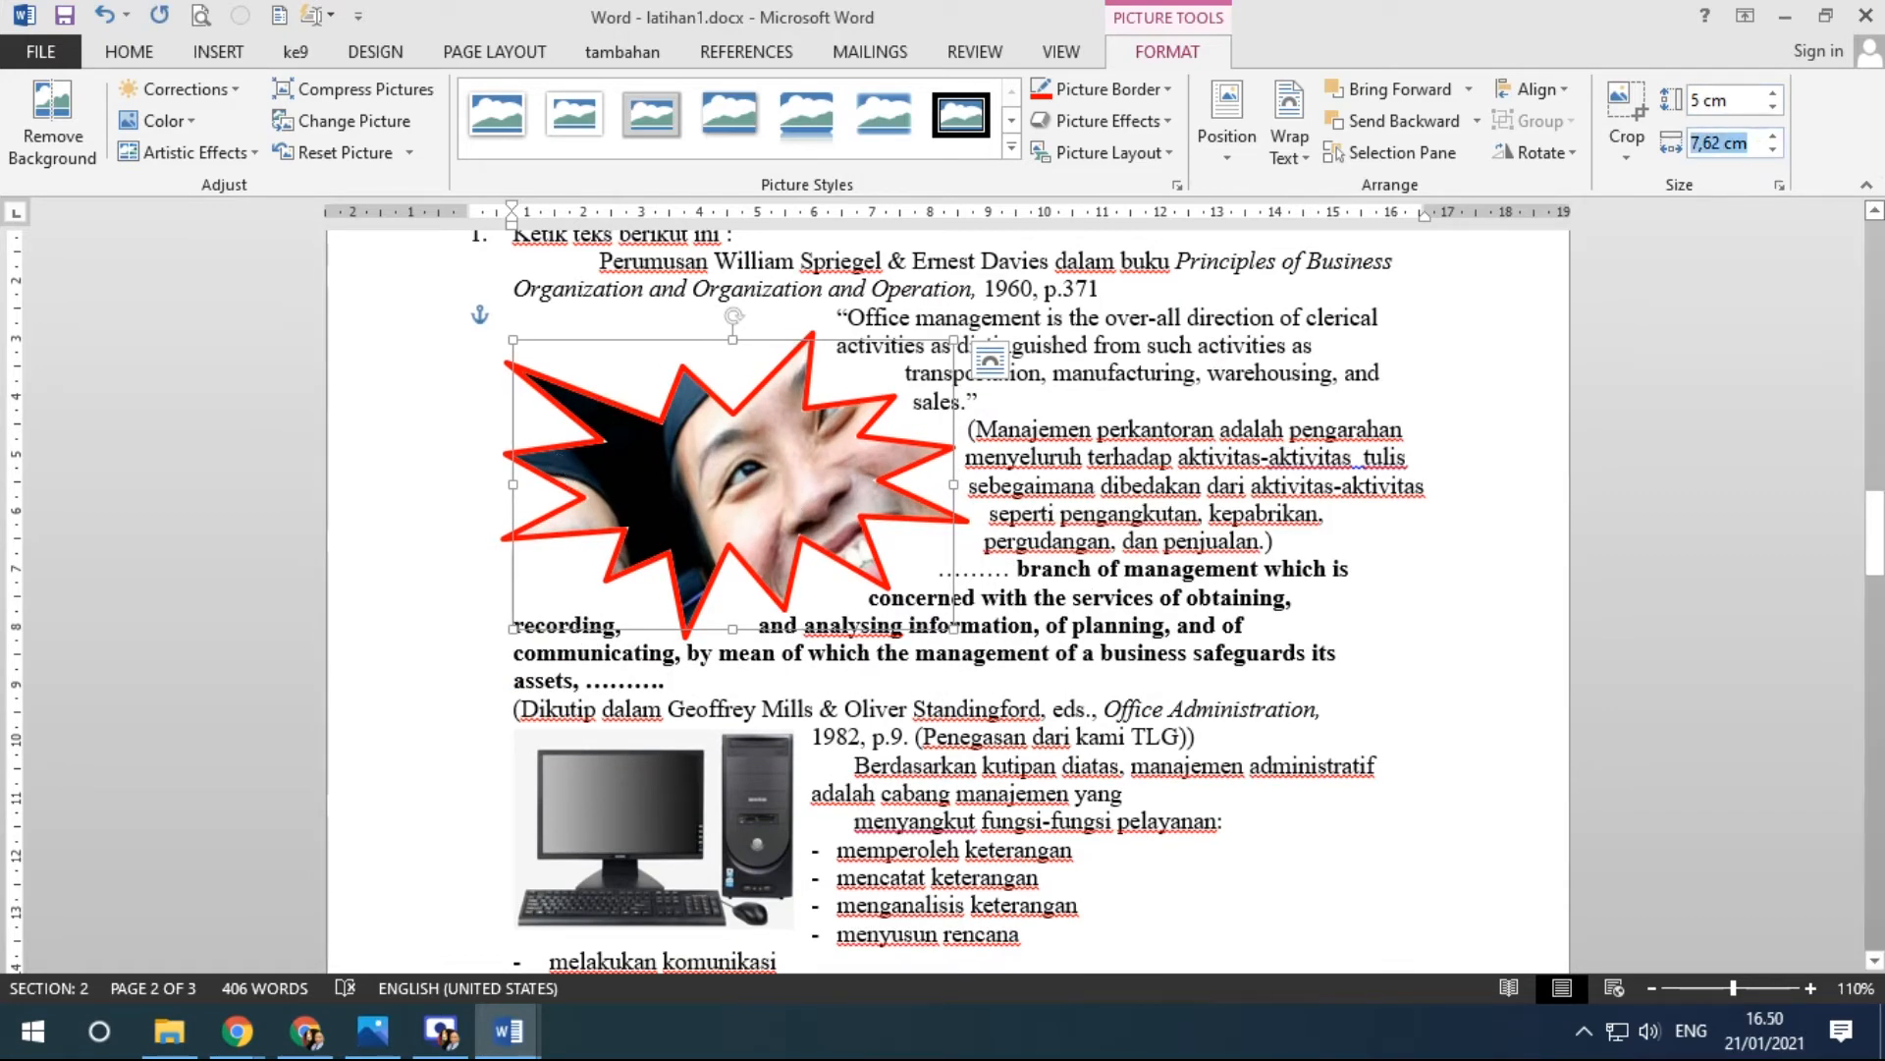
pyautogui.write('6')
pyautogui.press('Return')
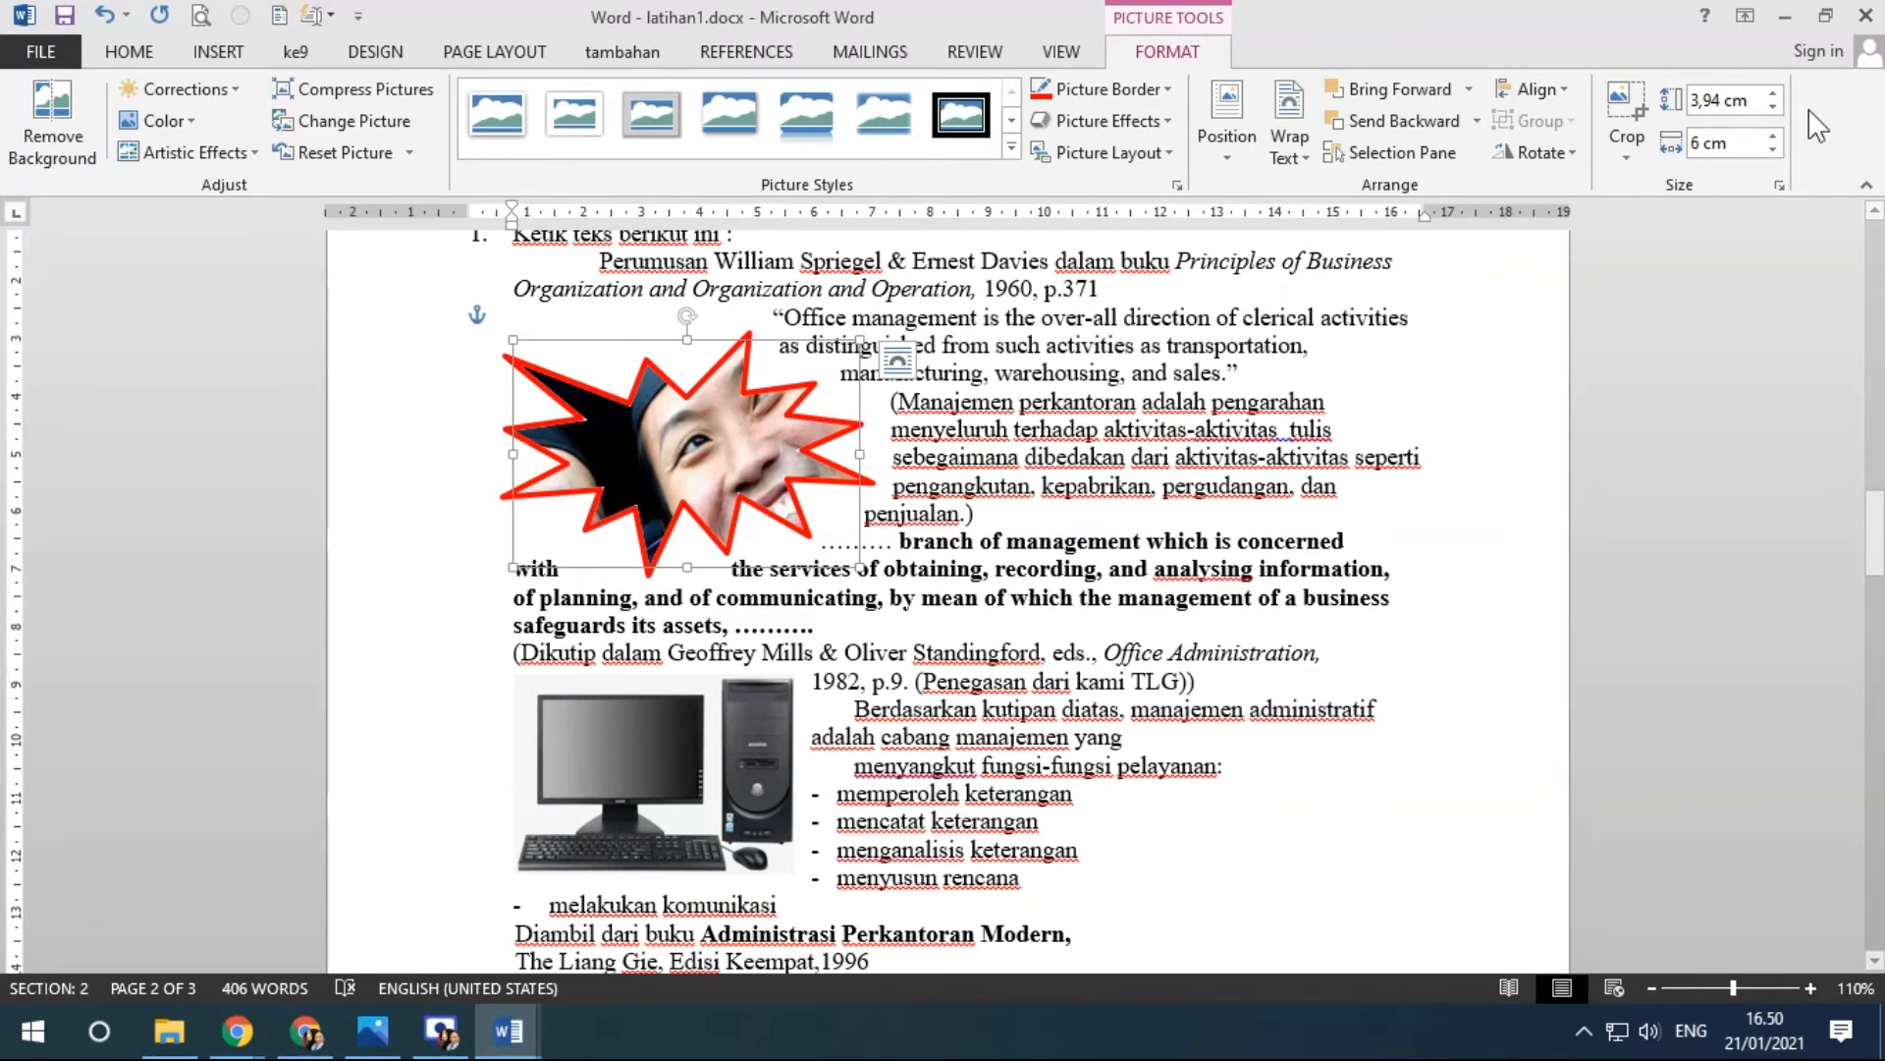
# Enter the graduate picture's height of 5 cm and width of 6 cm once more.
pyautogui.click(1756, 102)
pyautogui.write('5')
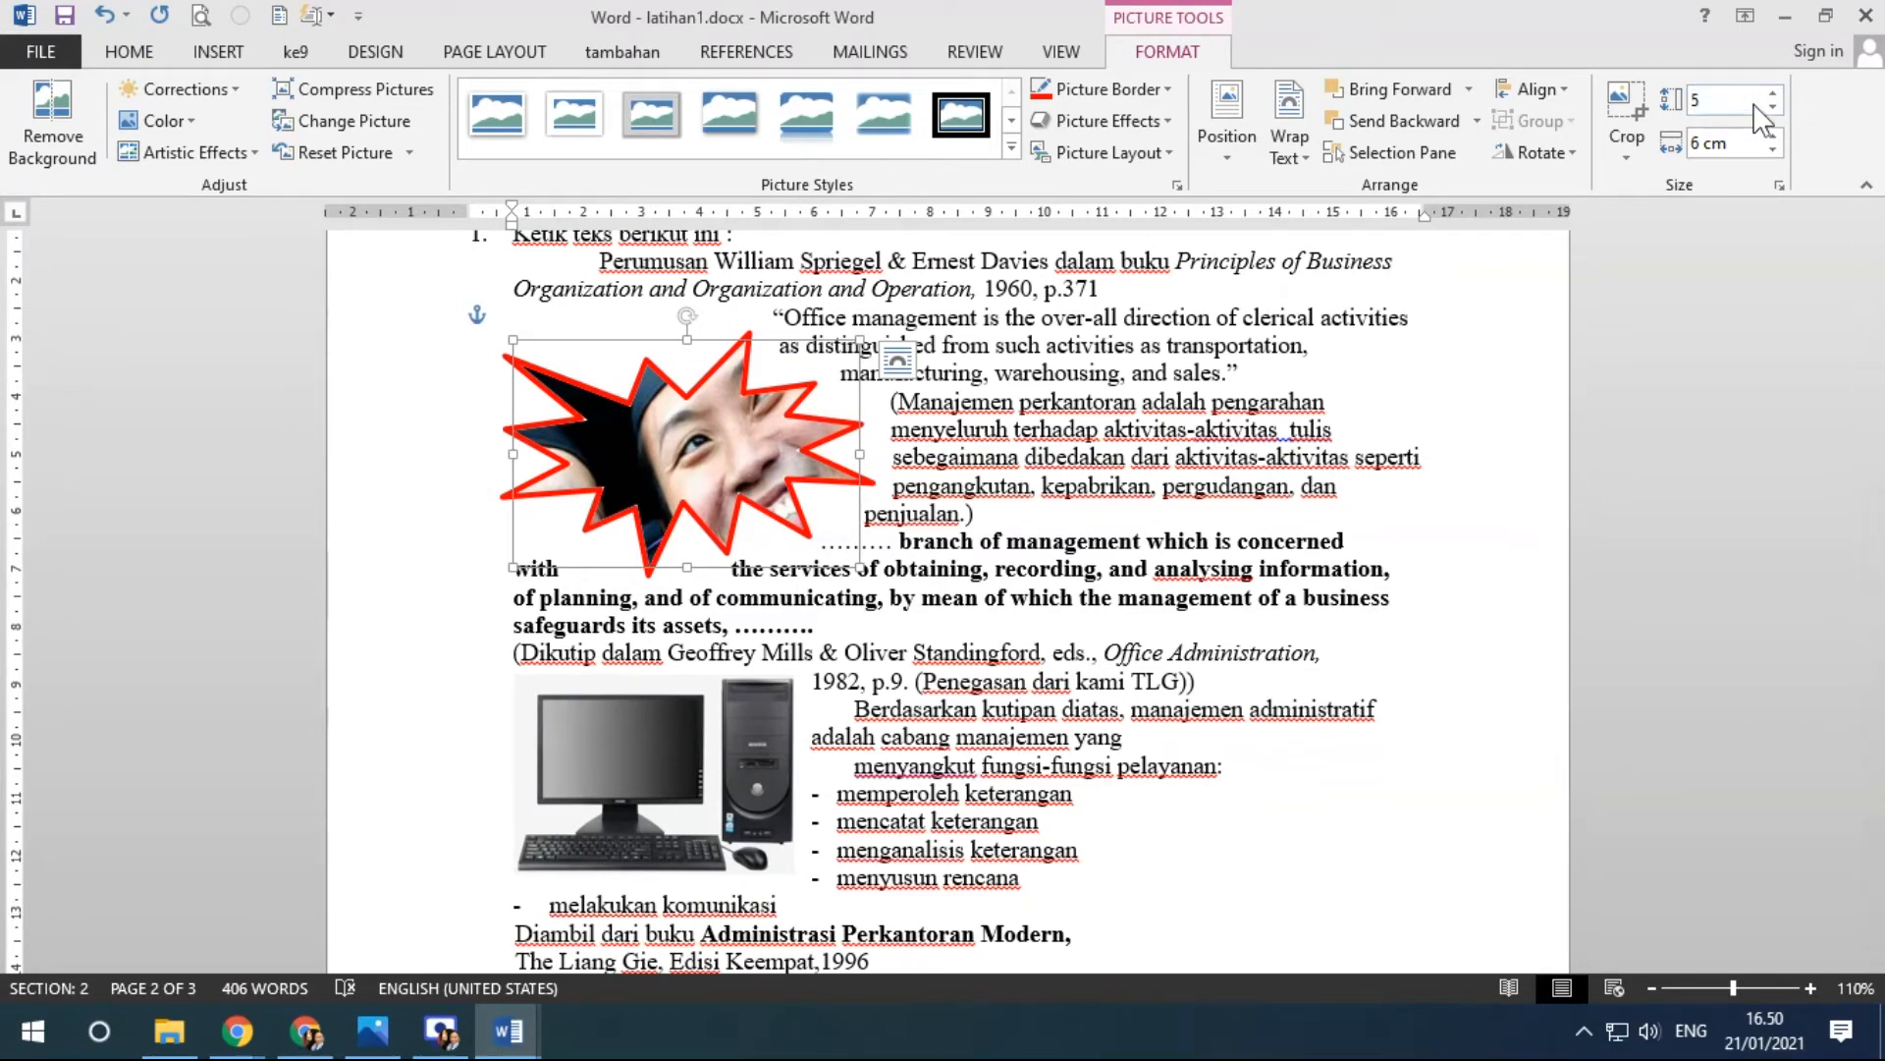
pyautogui.press('Return')
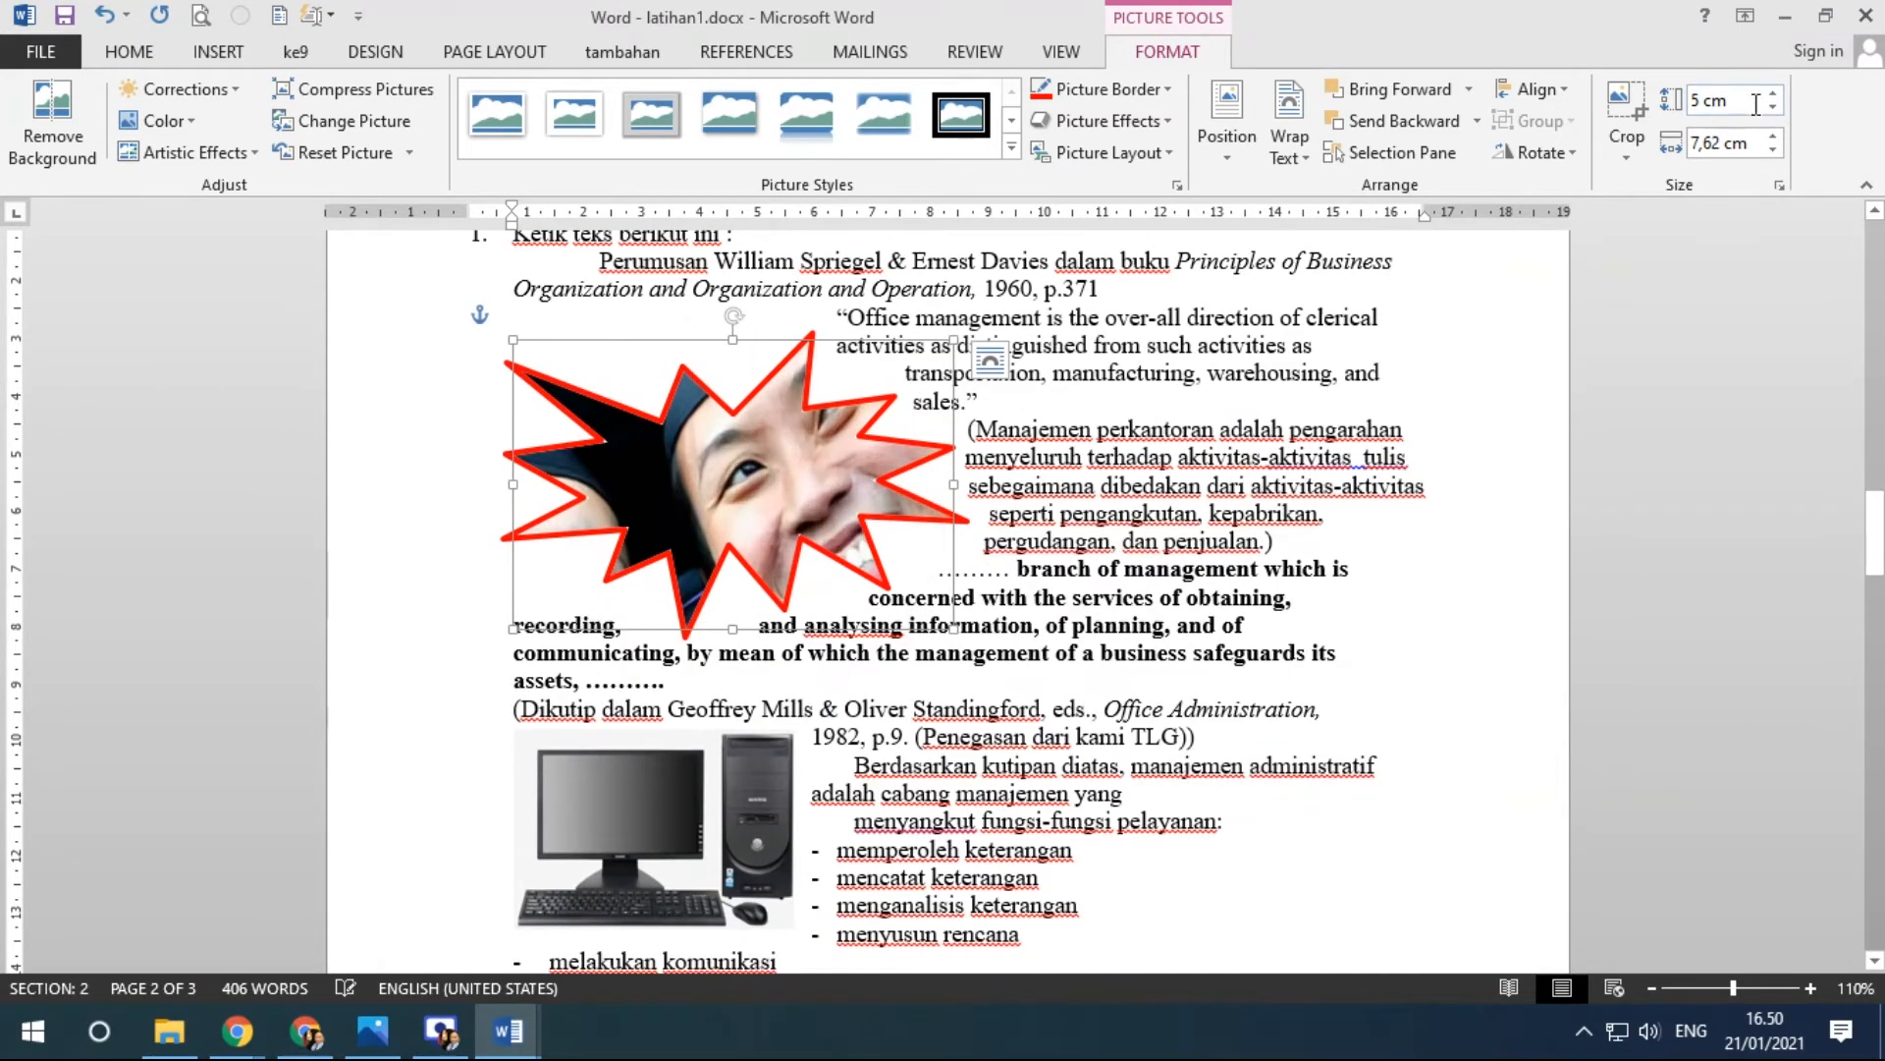
pyautogui.click(1720, 145)
pyautogui.write('6')
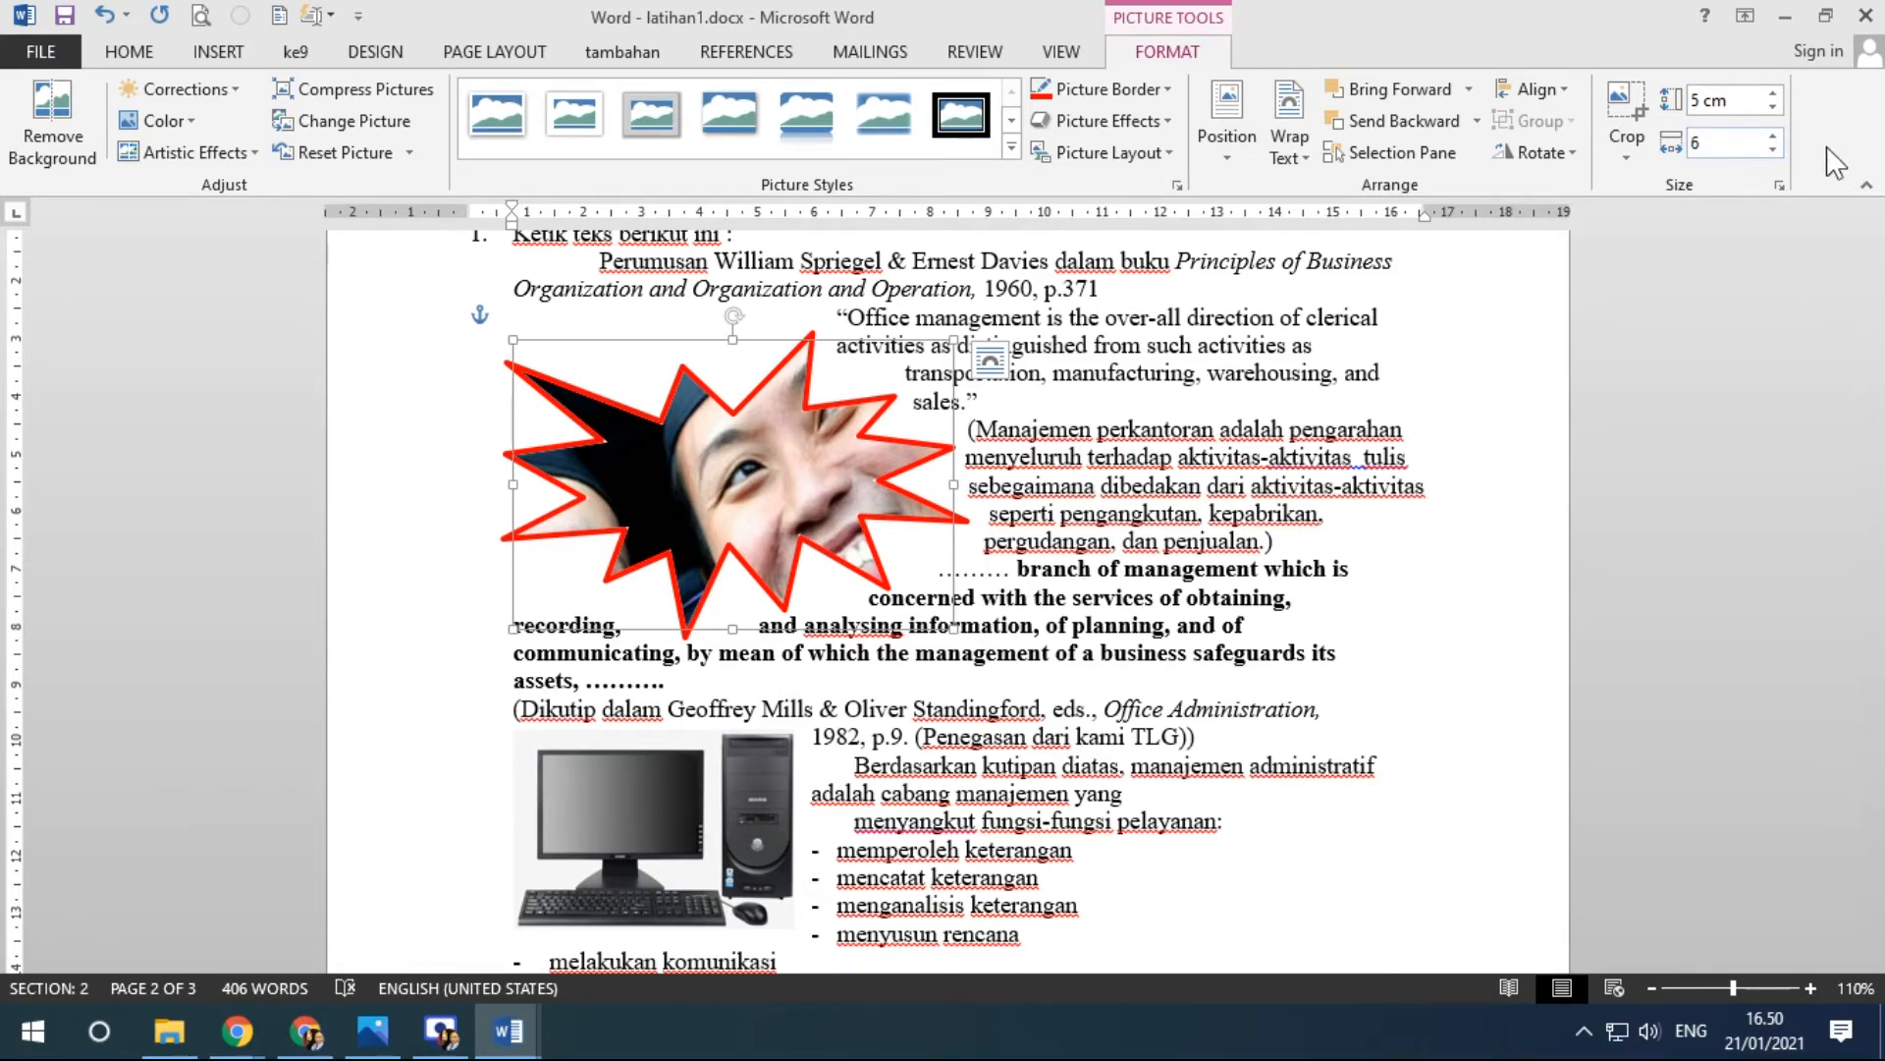
pyautogui.press('Return')
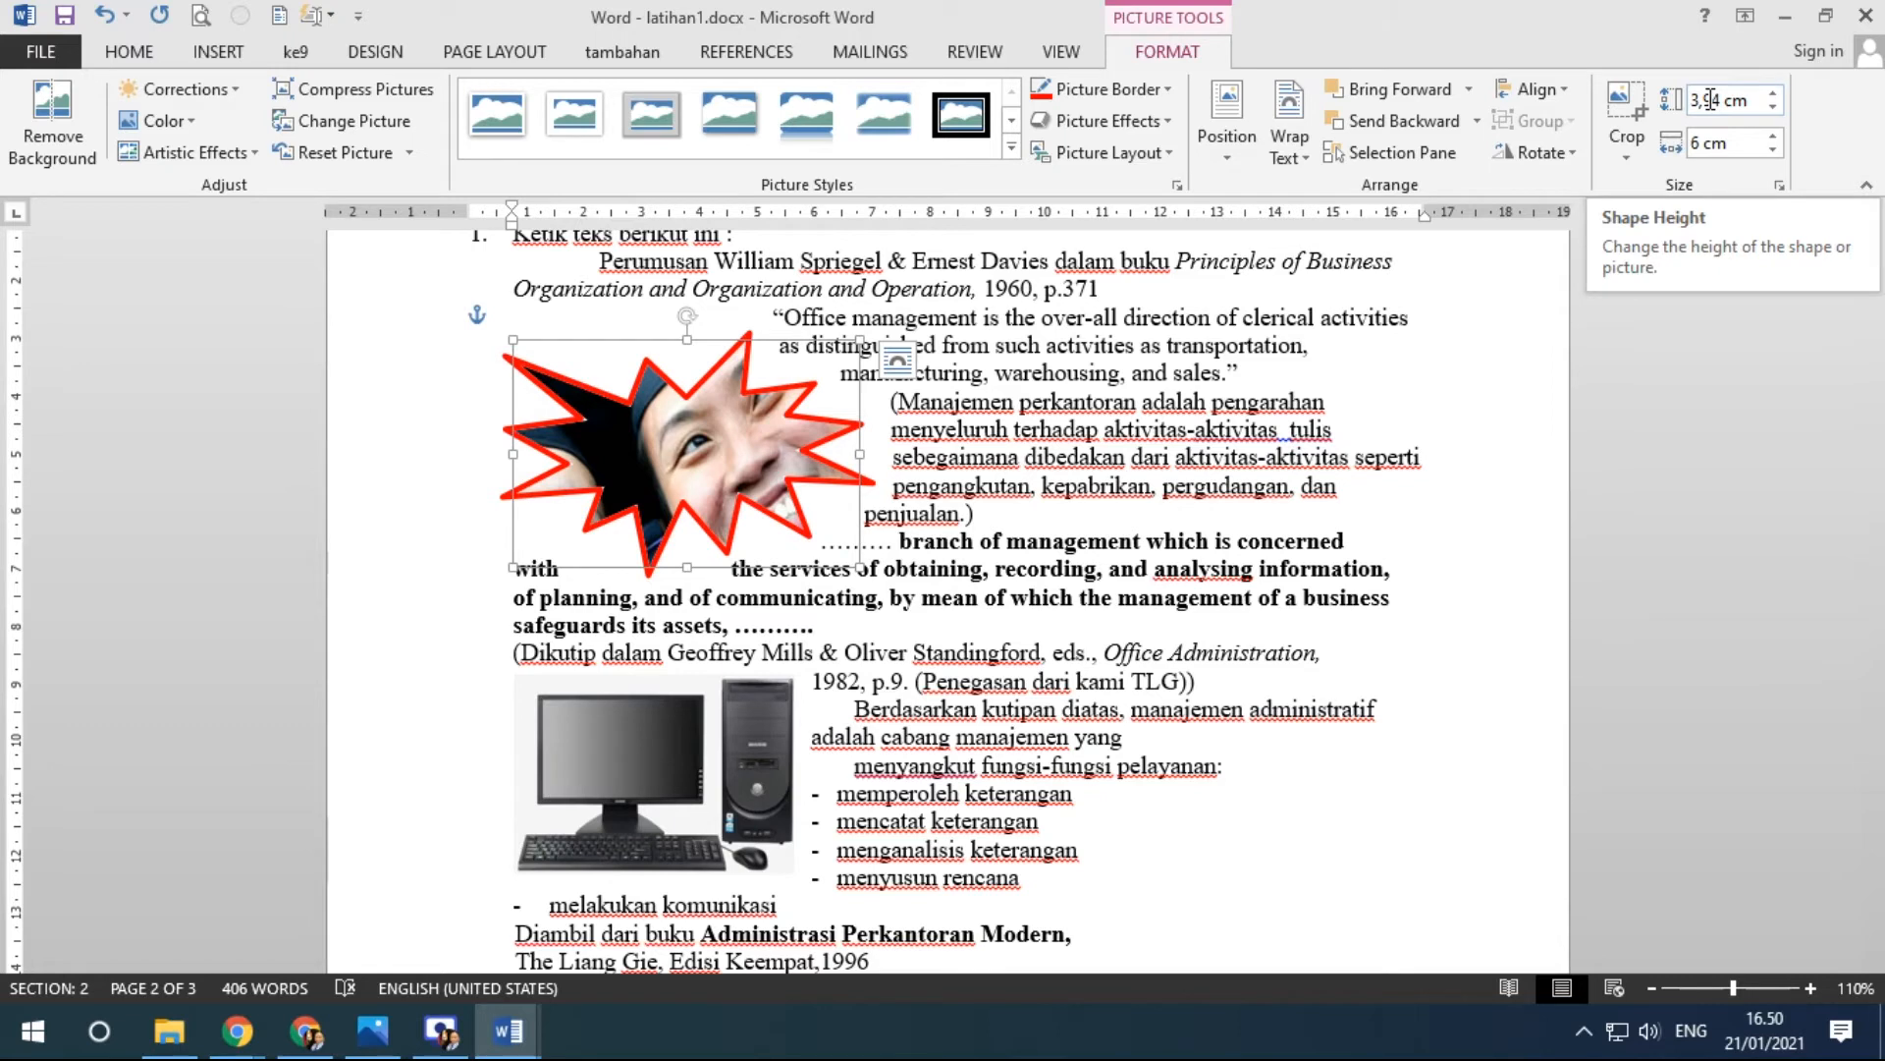
# Turn off Lock aspect ratio in the graduate picture's size layout settings.
pyautogui.click(1786, 188)
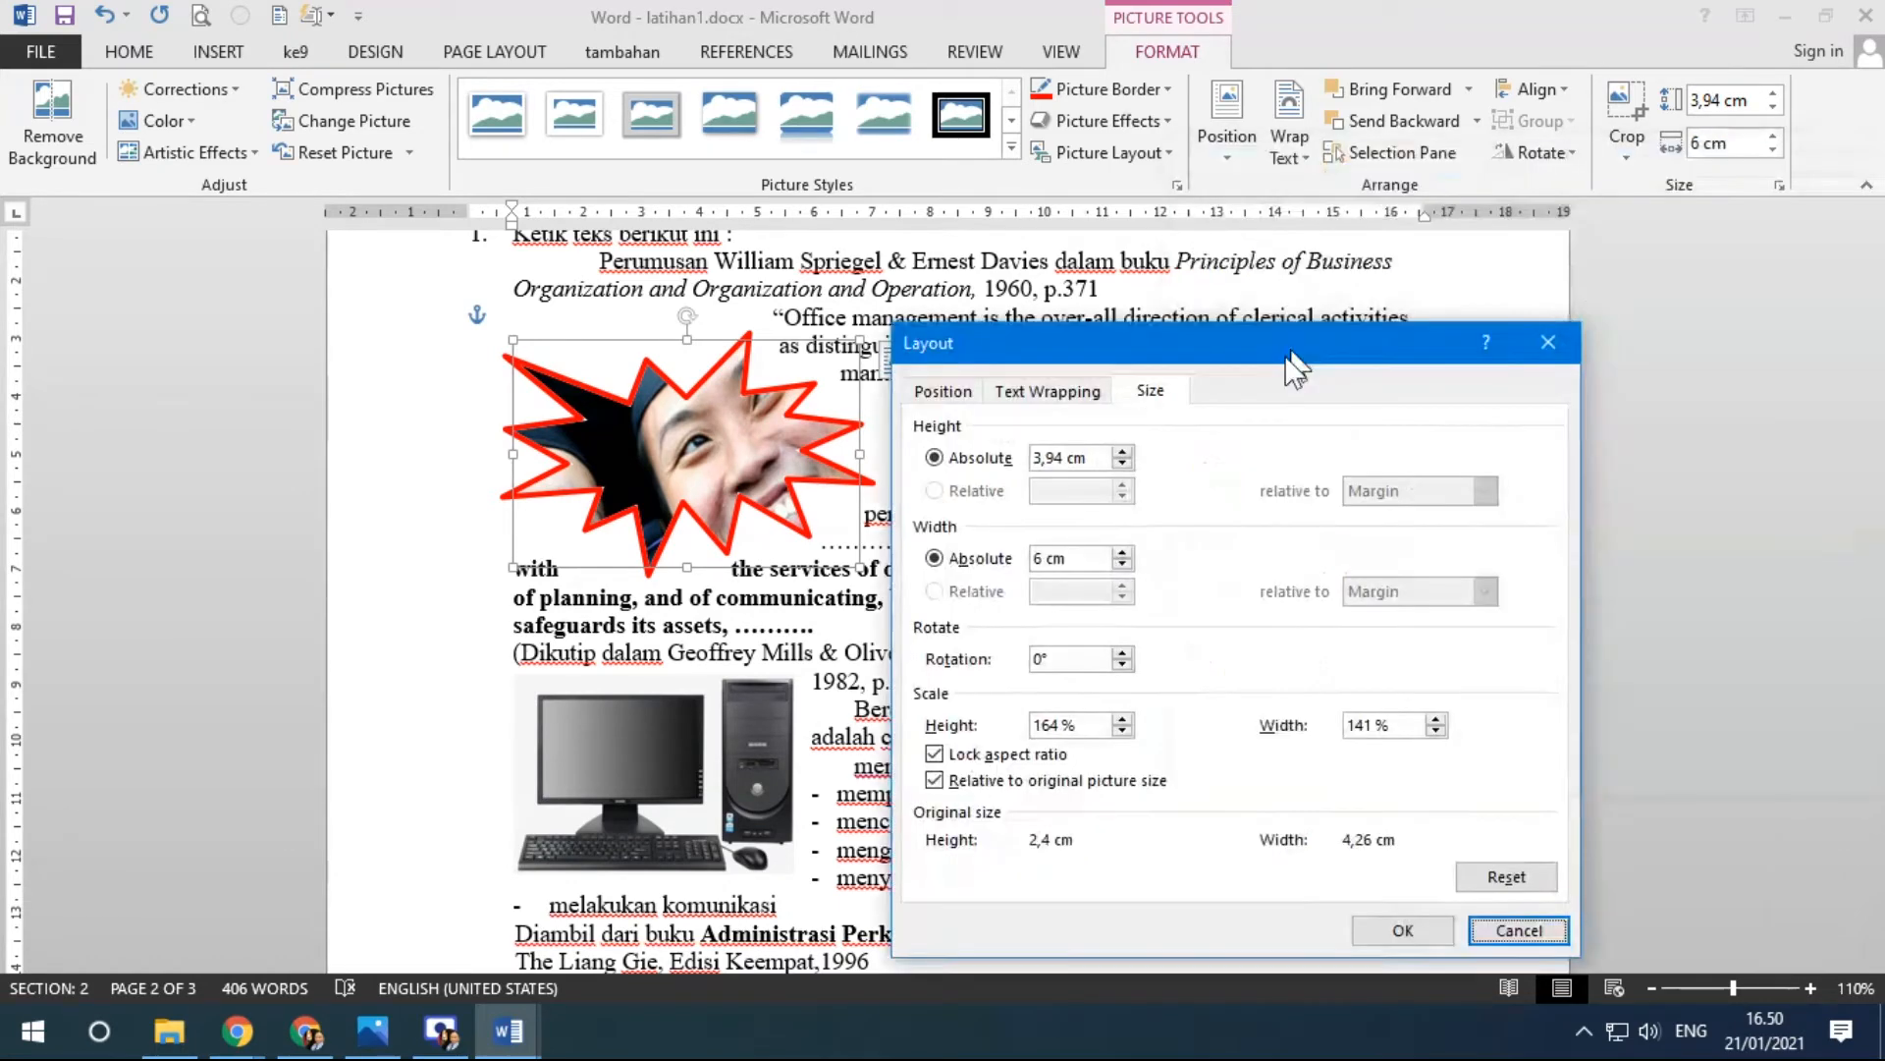
pyautogui.moveTo(1168, 364); pyautogui.dragTo(1202, 196)
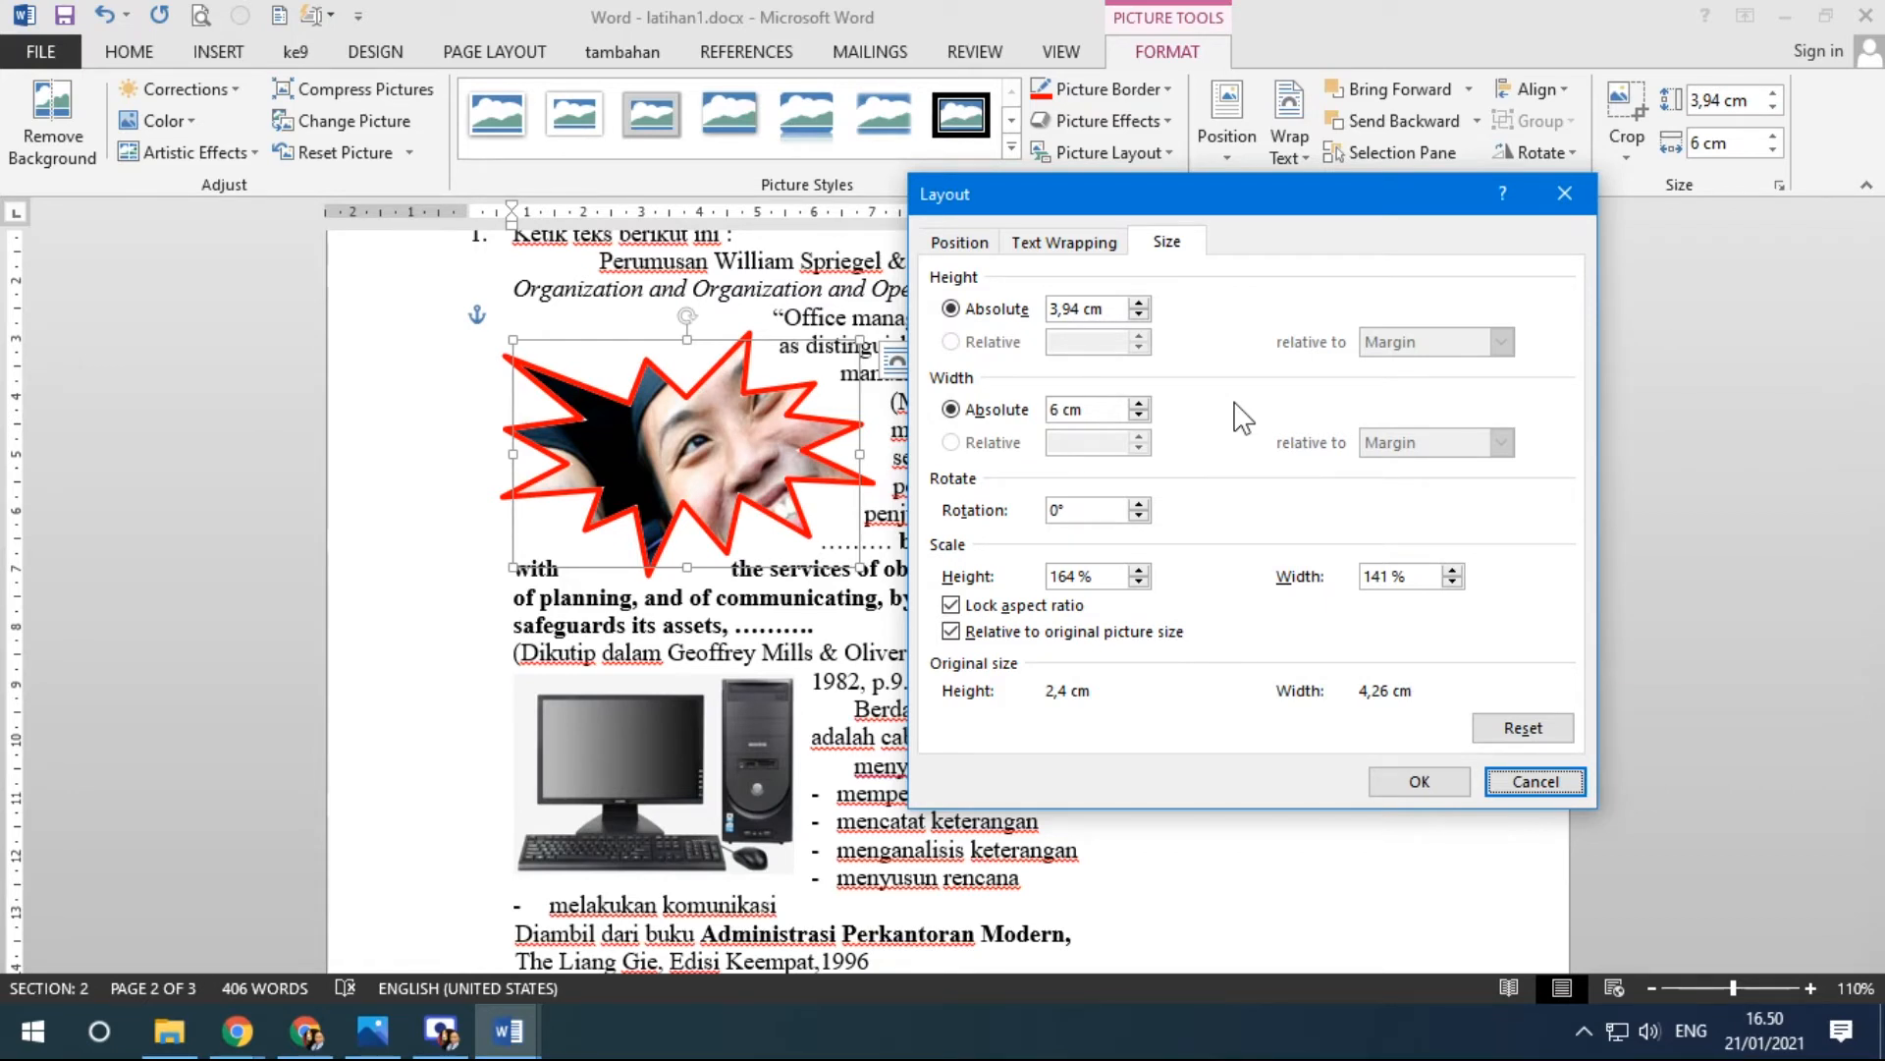
pyautogui.click(949, 606)
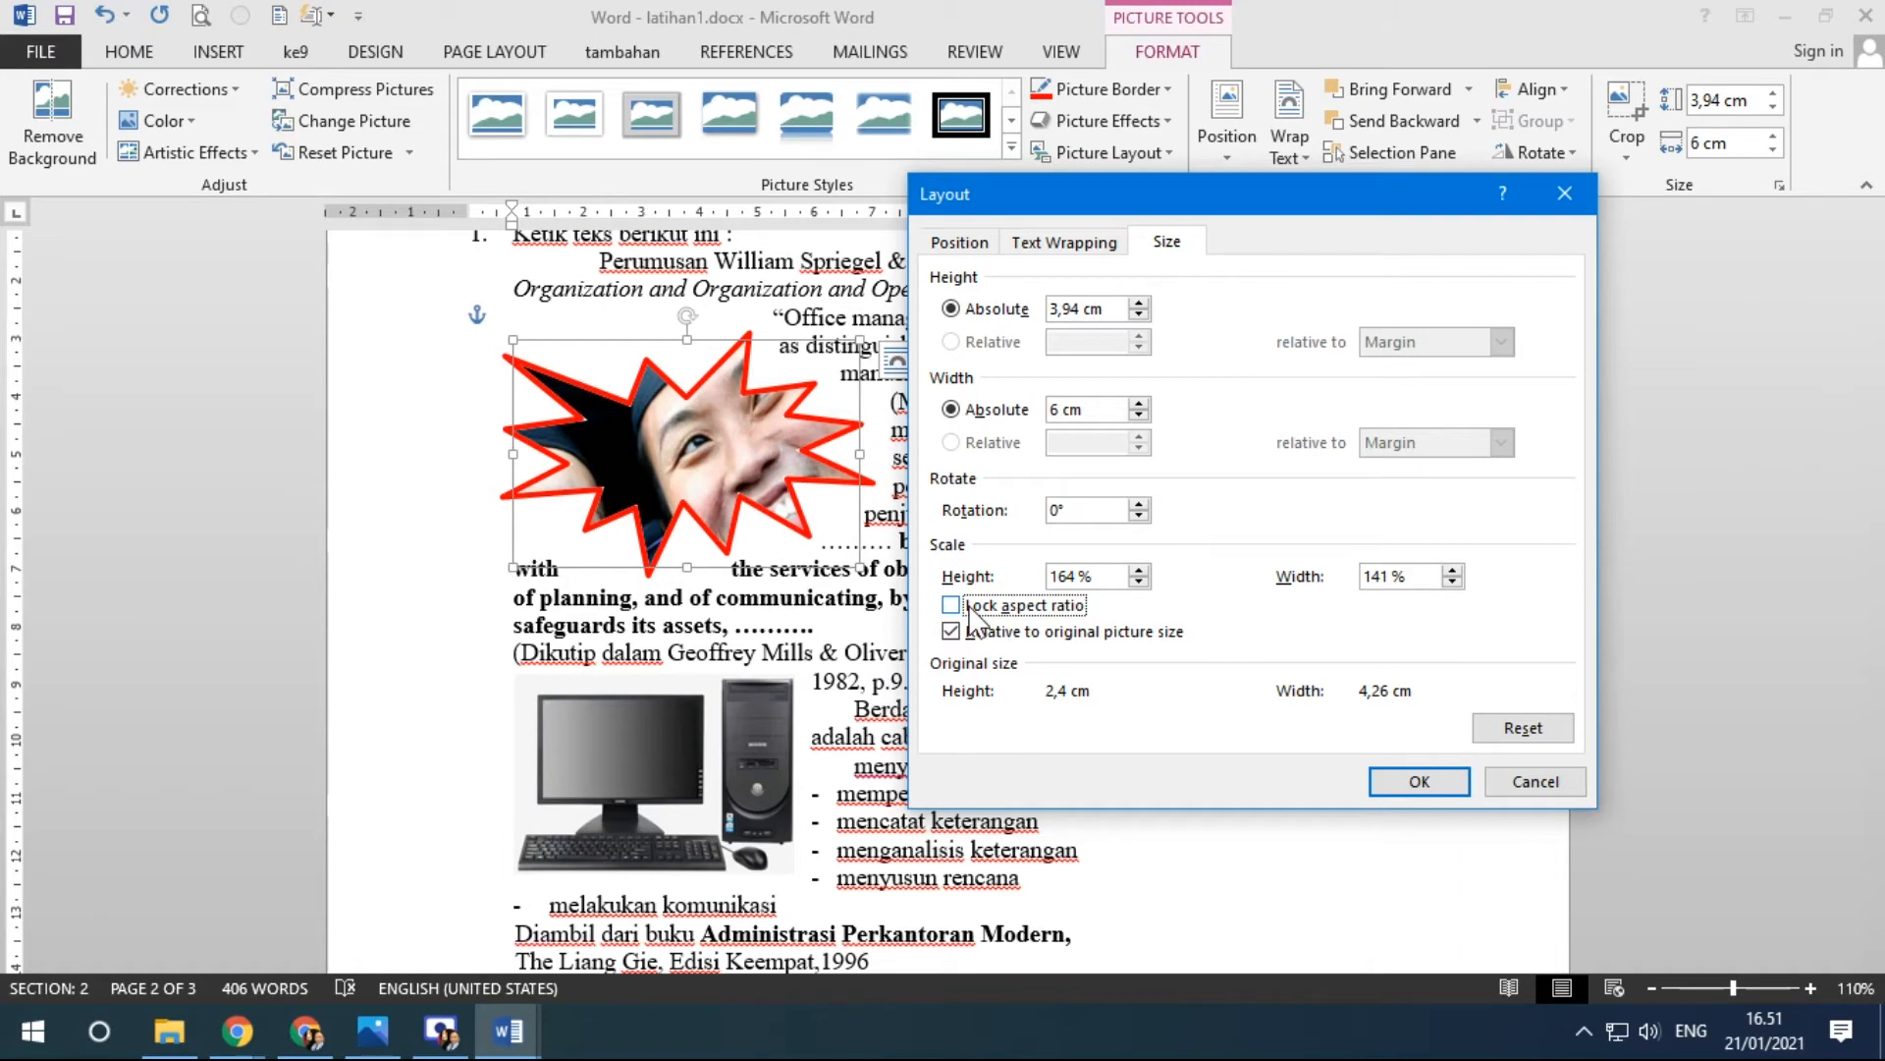
pyautogui.click(1444, 785)
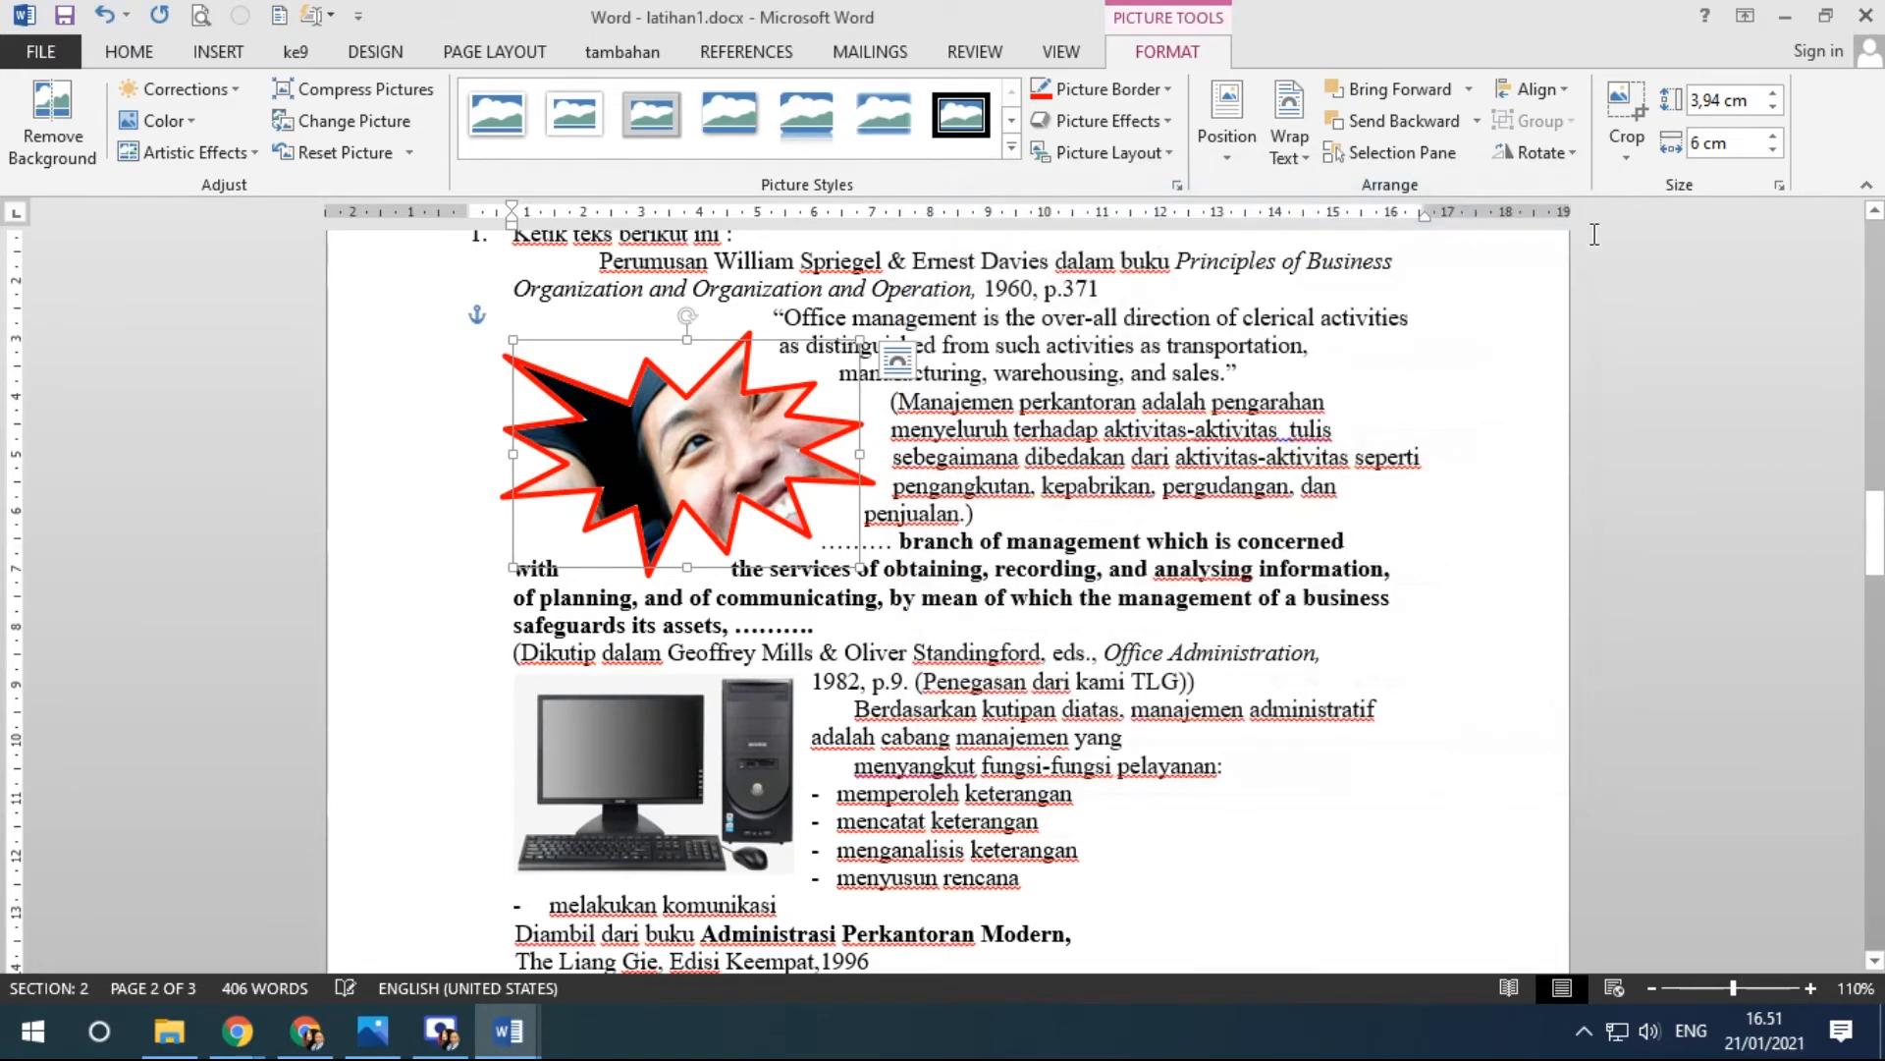
# Set the graduate picture's height to 5 cm and its width to 7 cm.
pyautogui.doubleClick(1713, 99)
pyautogui.write('5')
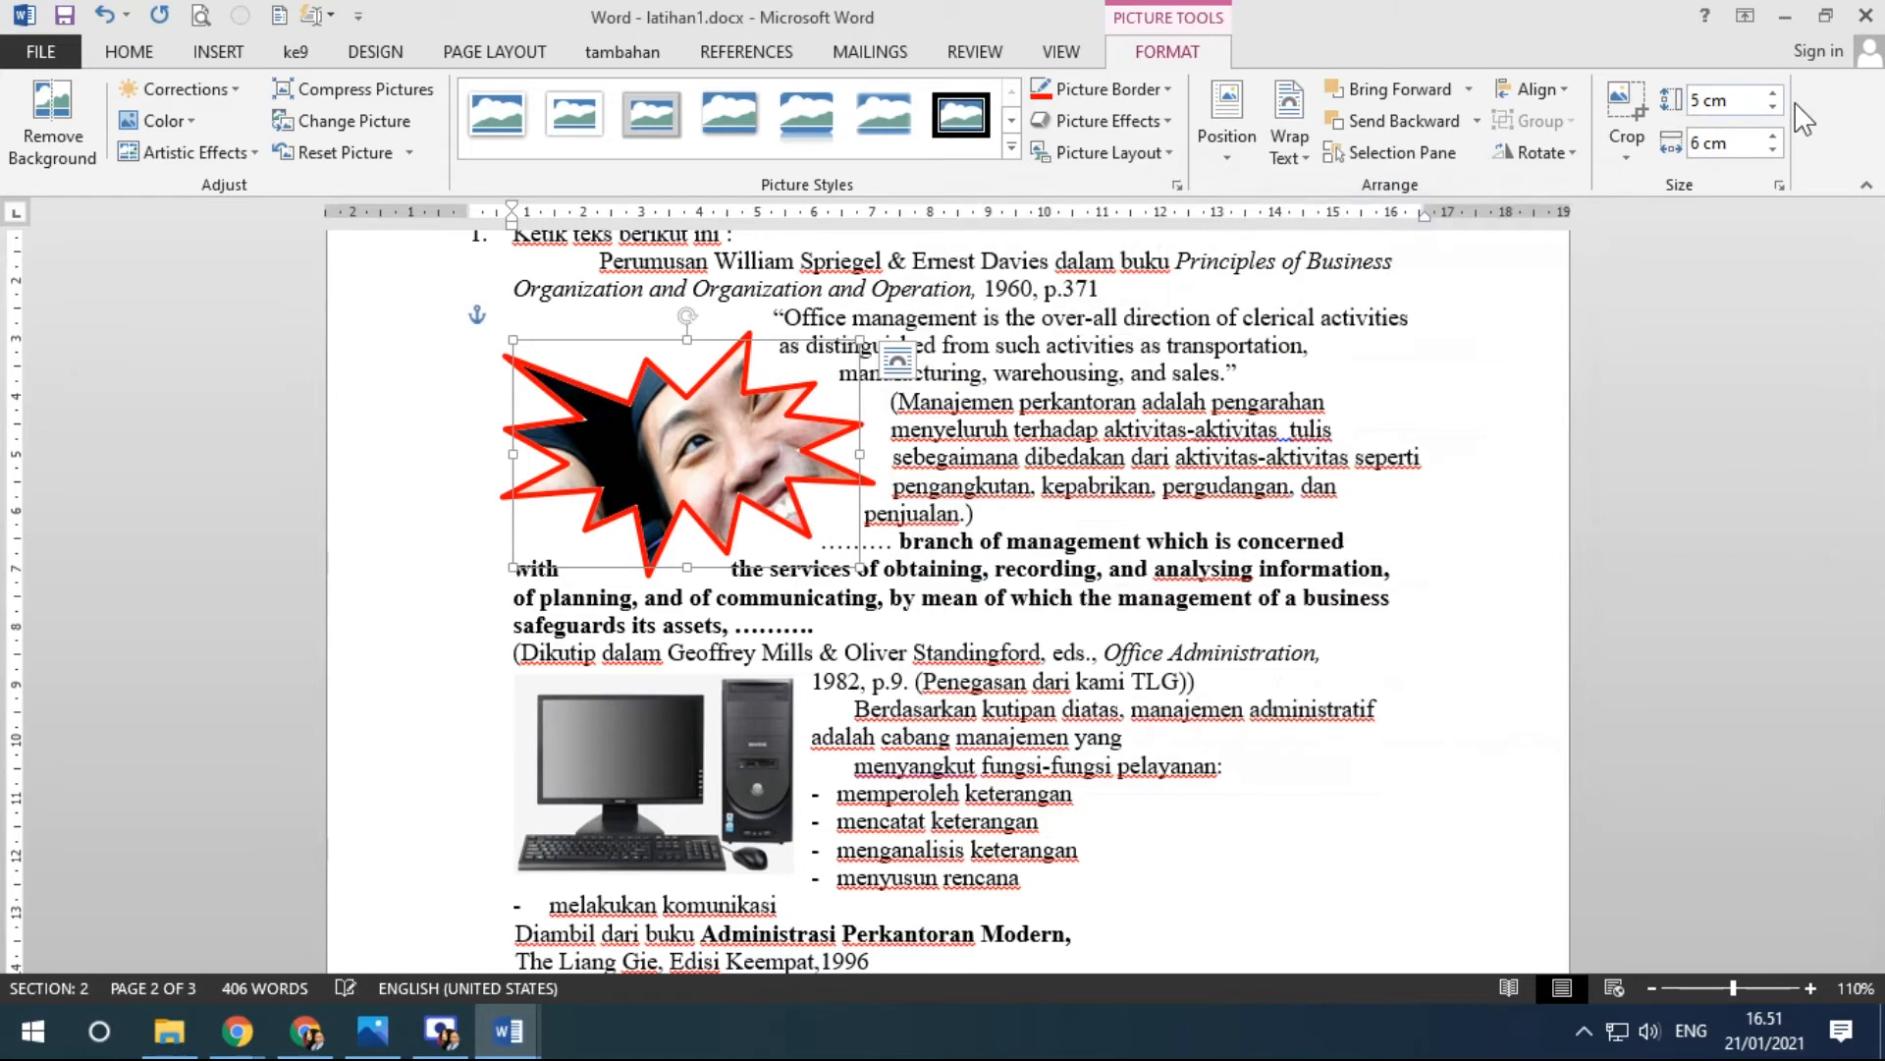
pyautogui.press('Return')
pyautogui.doubleClick(1704, 144)
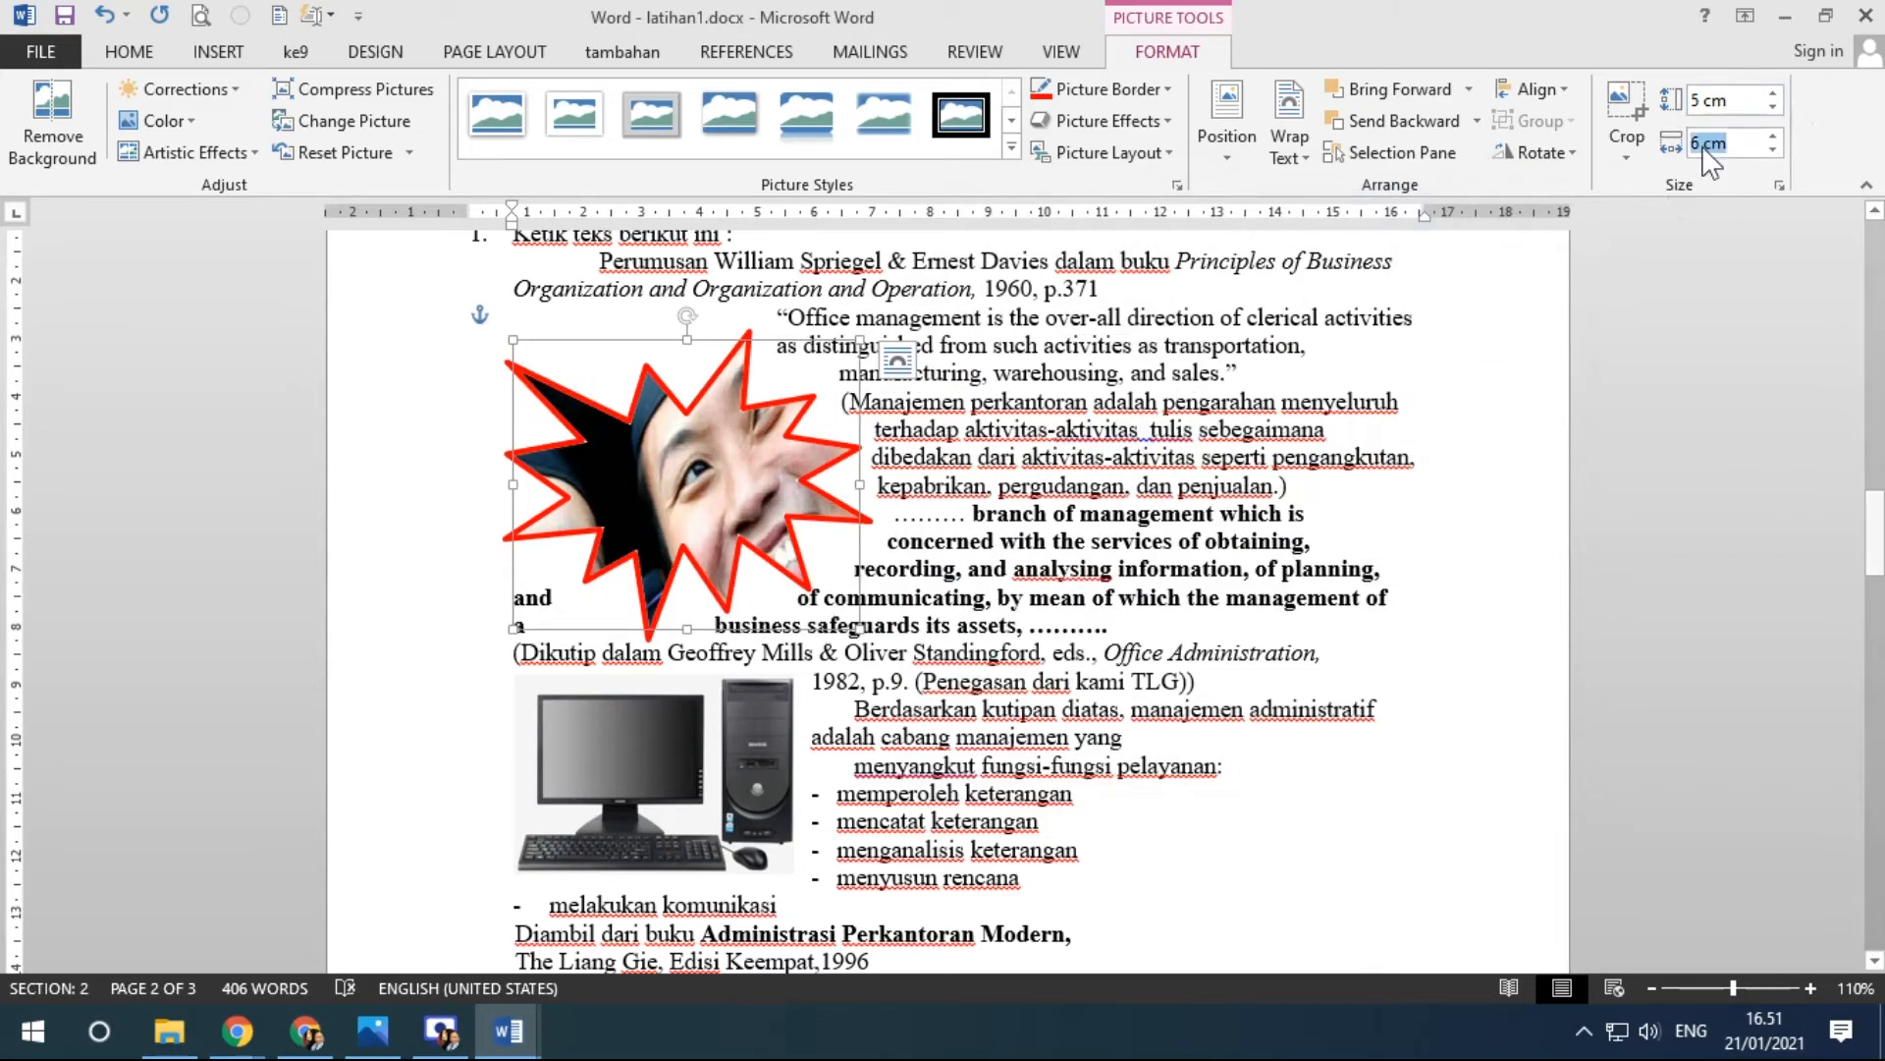
pyautogui.write('7')
pyautogui.press('Return')
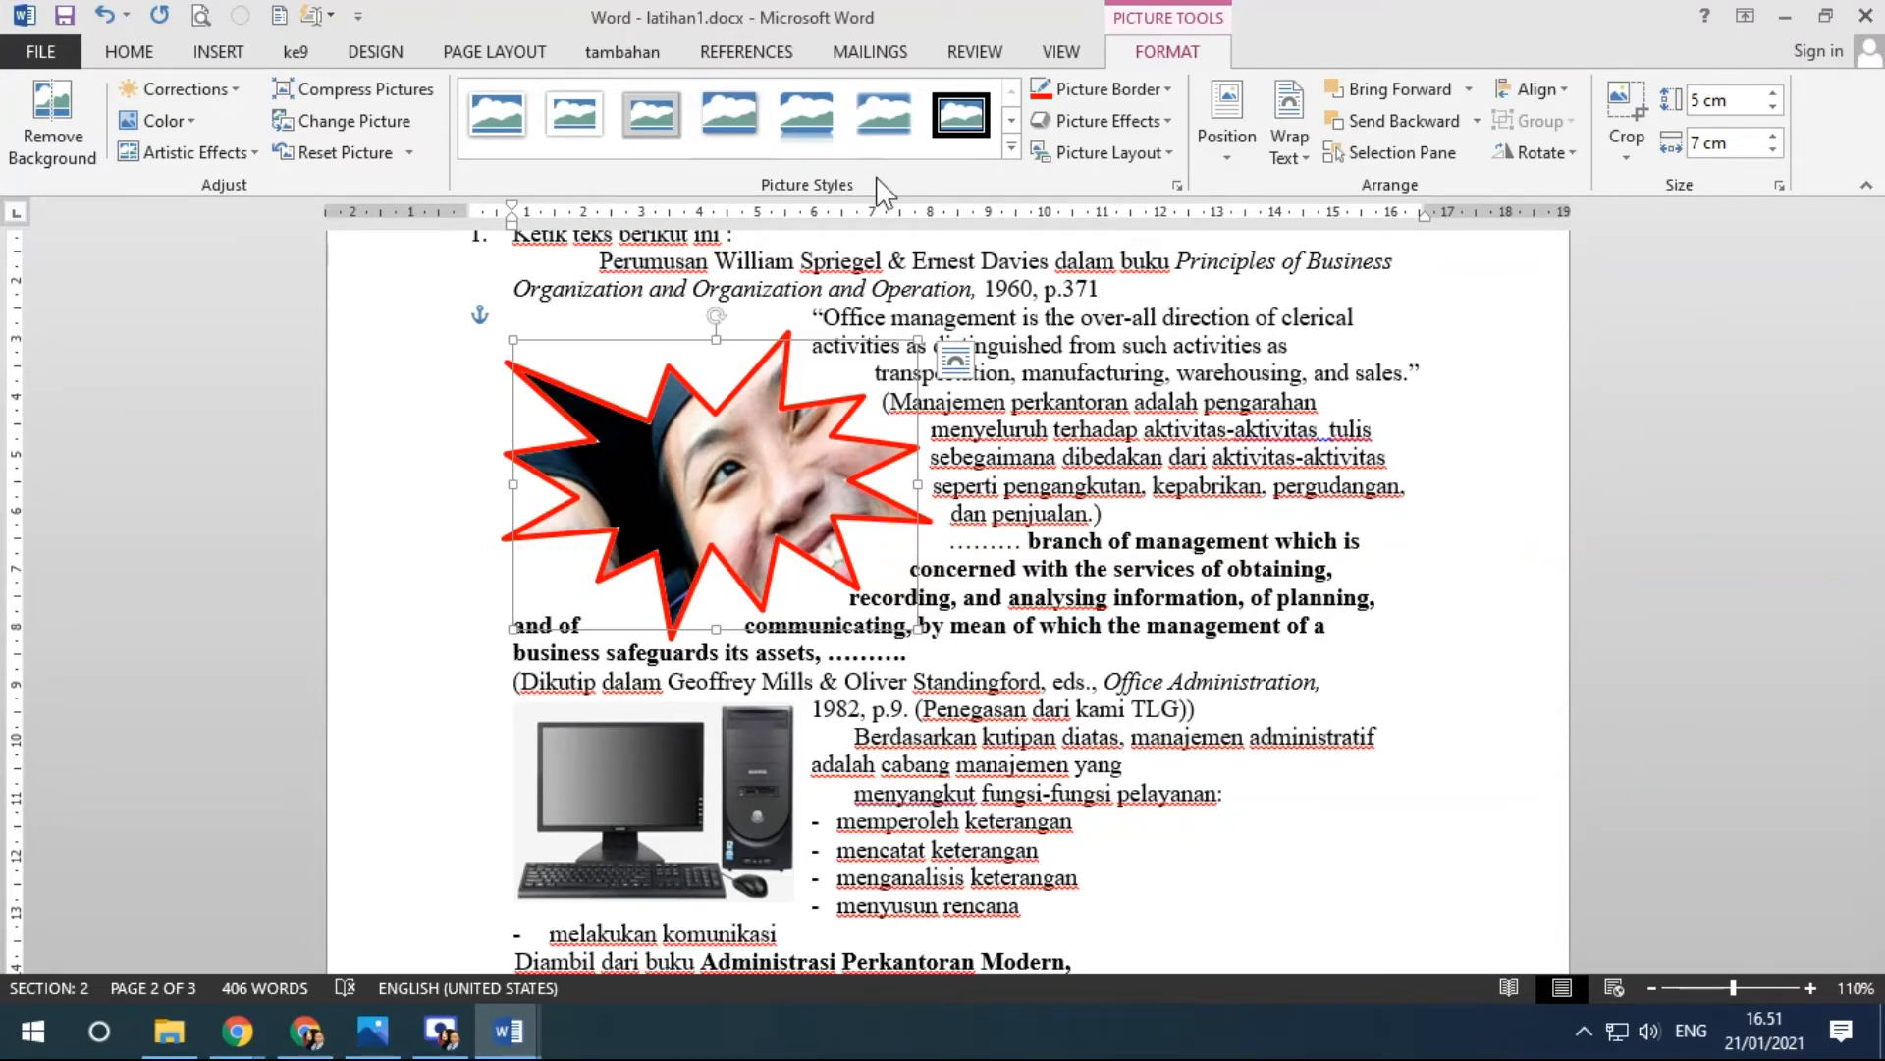
# Search Bing for online pictures of "tracktor" and browse the results.
pyautogui.click(208, 51)
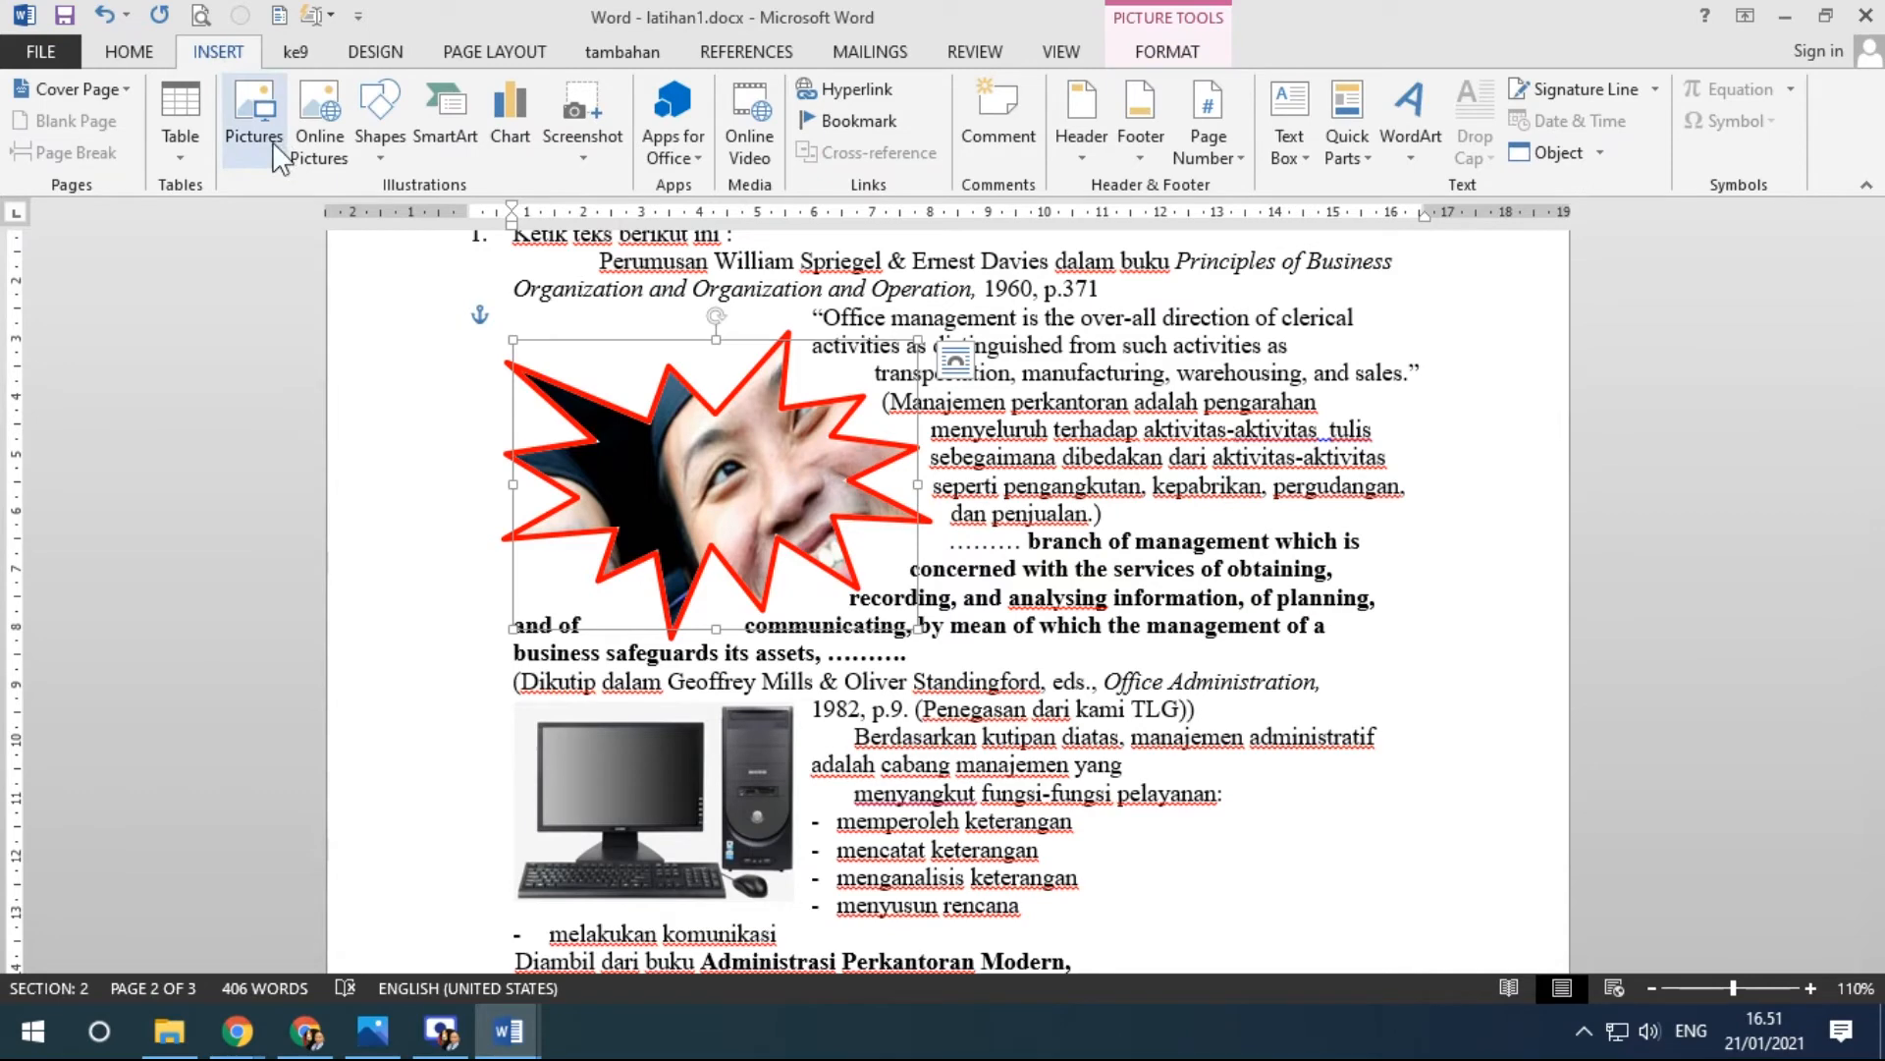
pyautogui.click(333, 139)
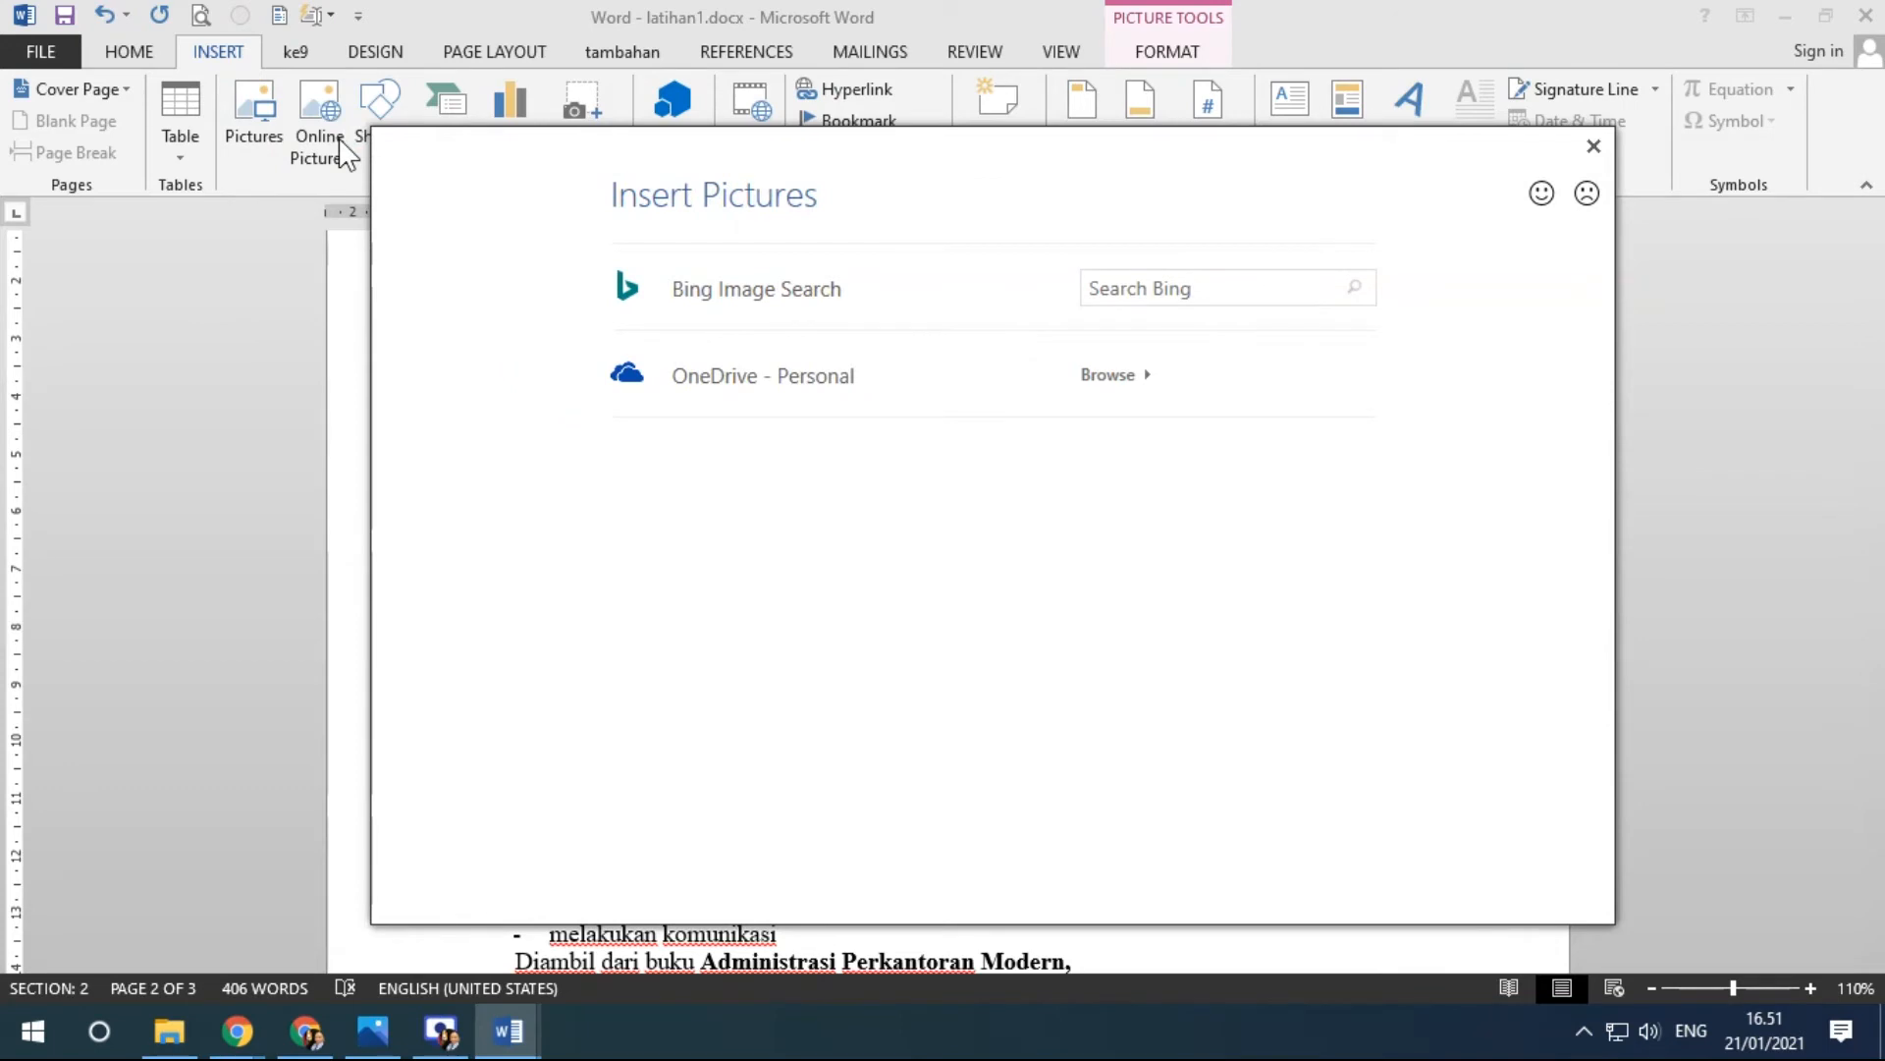
pyautogui.click(1193, 289)
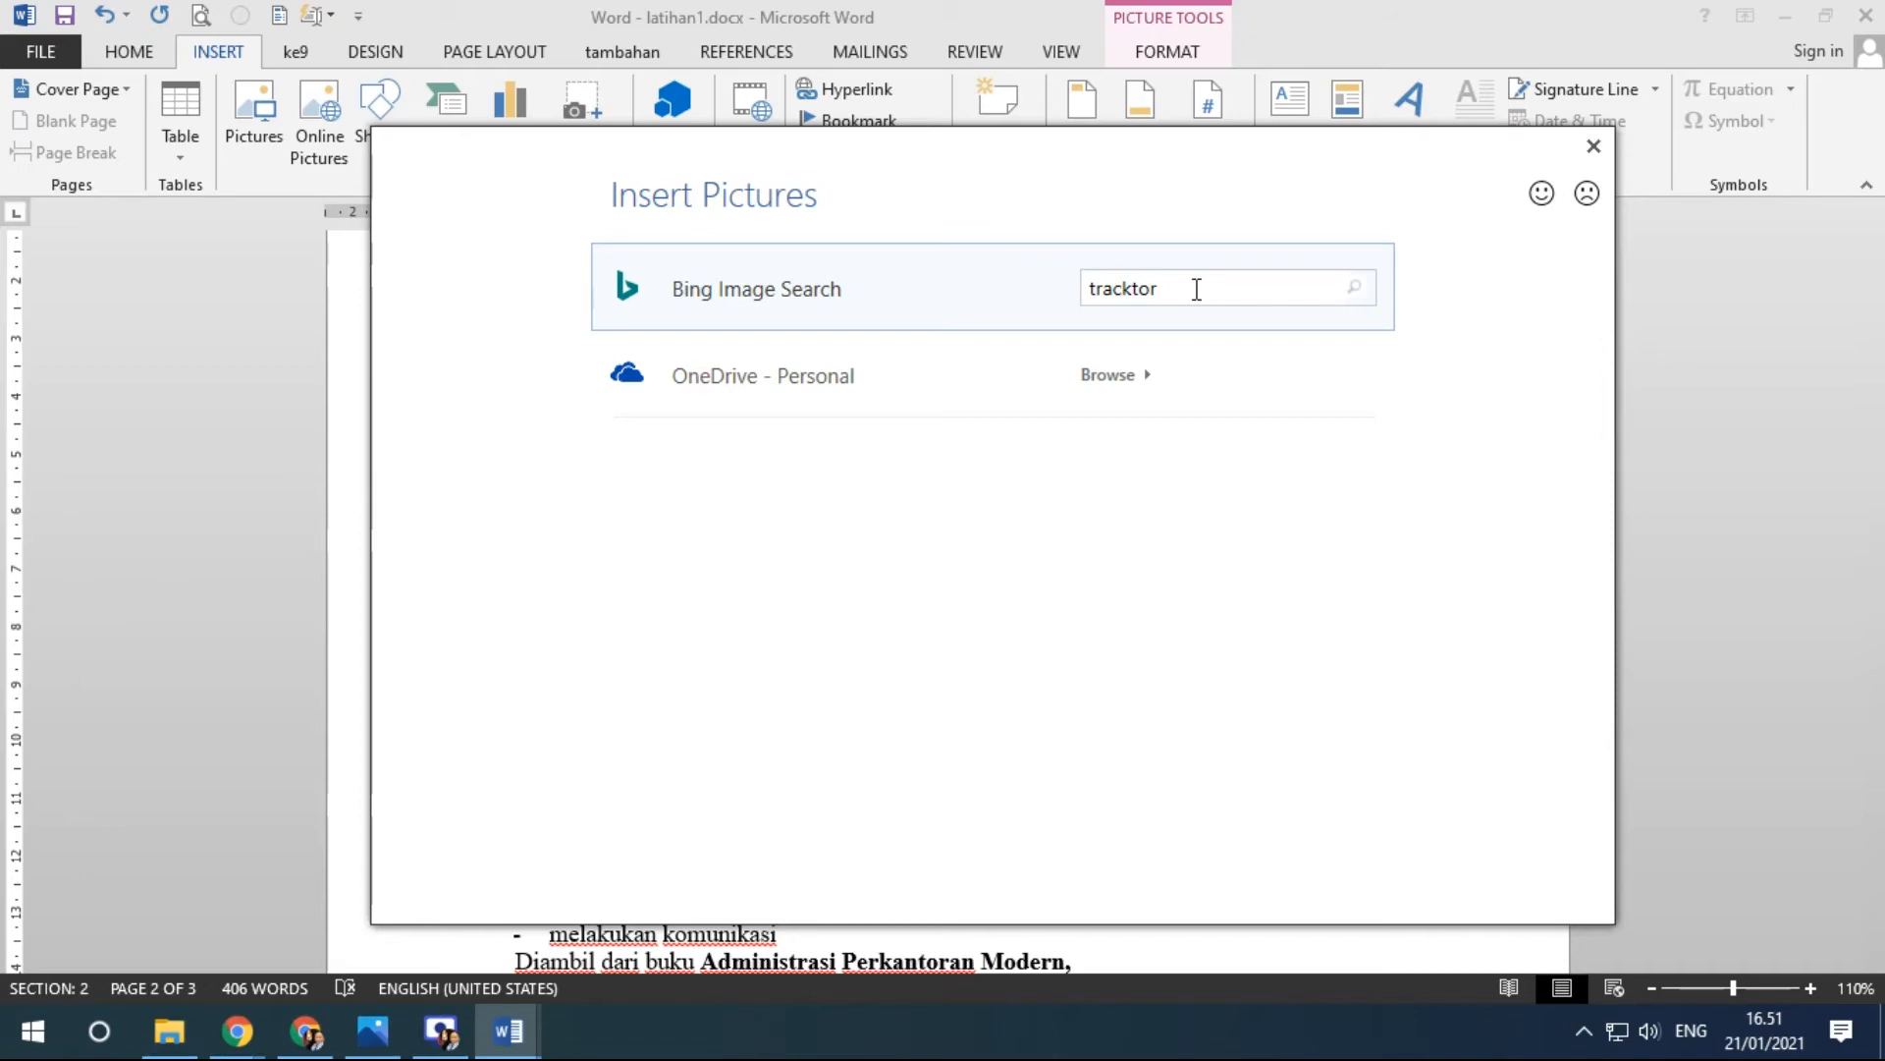
pyautogui.press('Return')
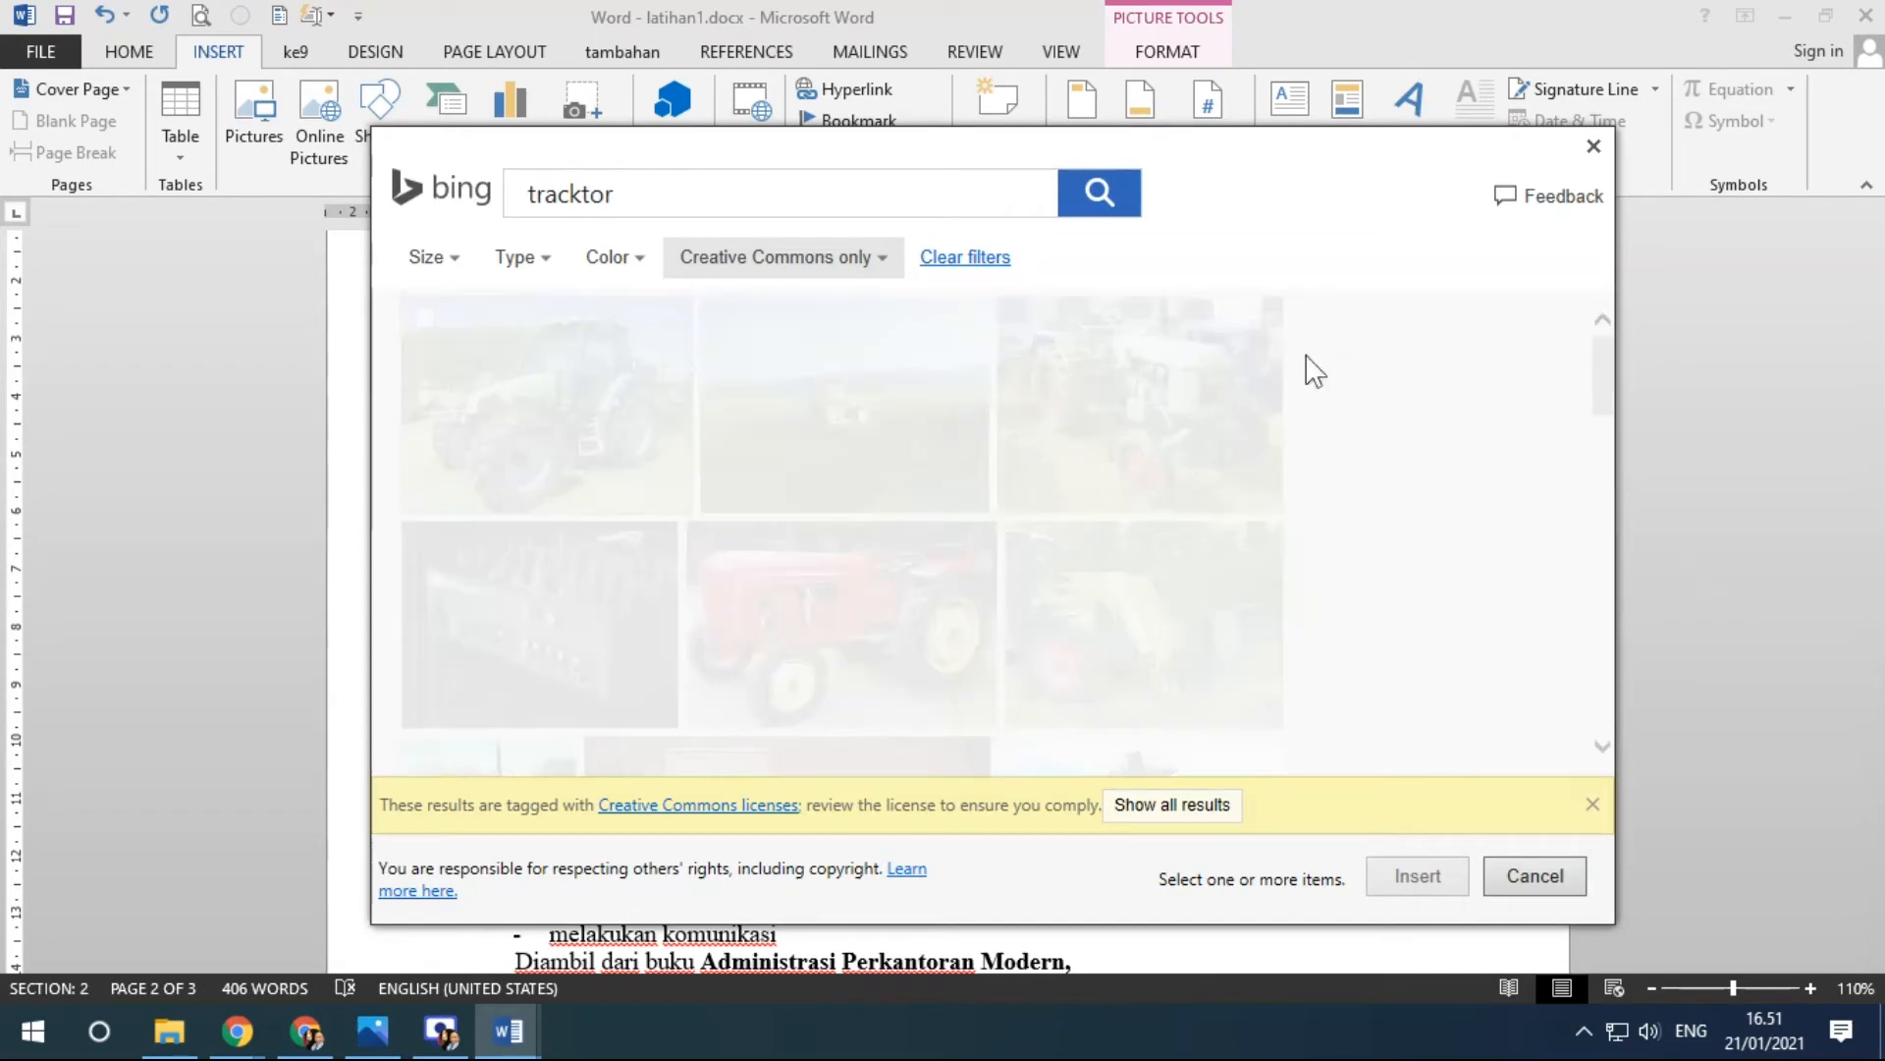
pyautogui.scroll(-5, 1373, 385)
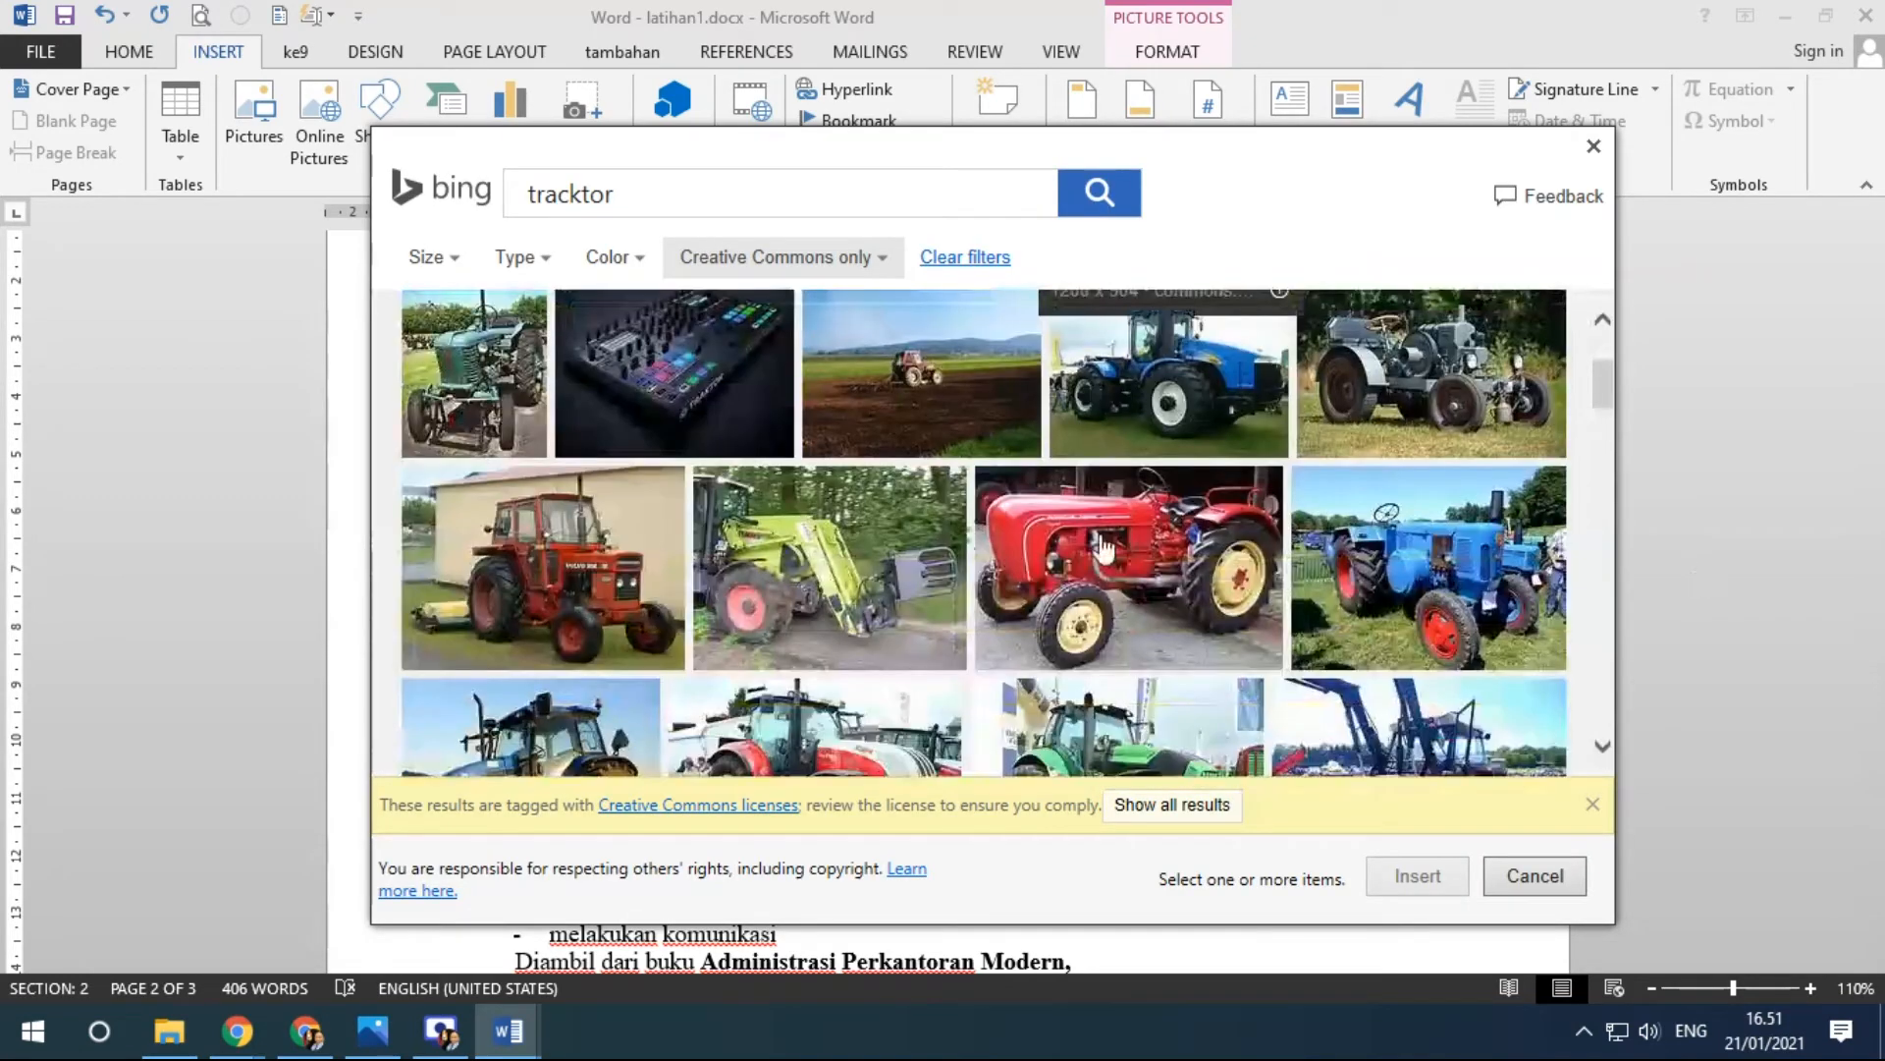
pyautogui.scroll(-3, 1106, 553)
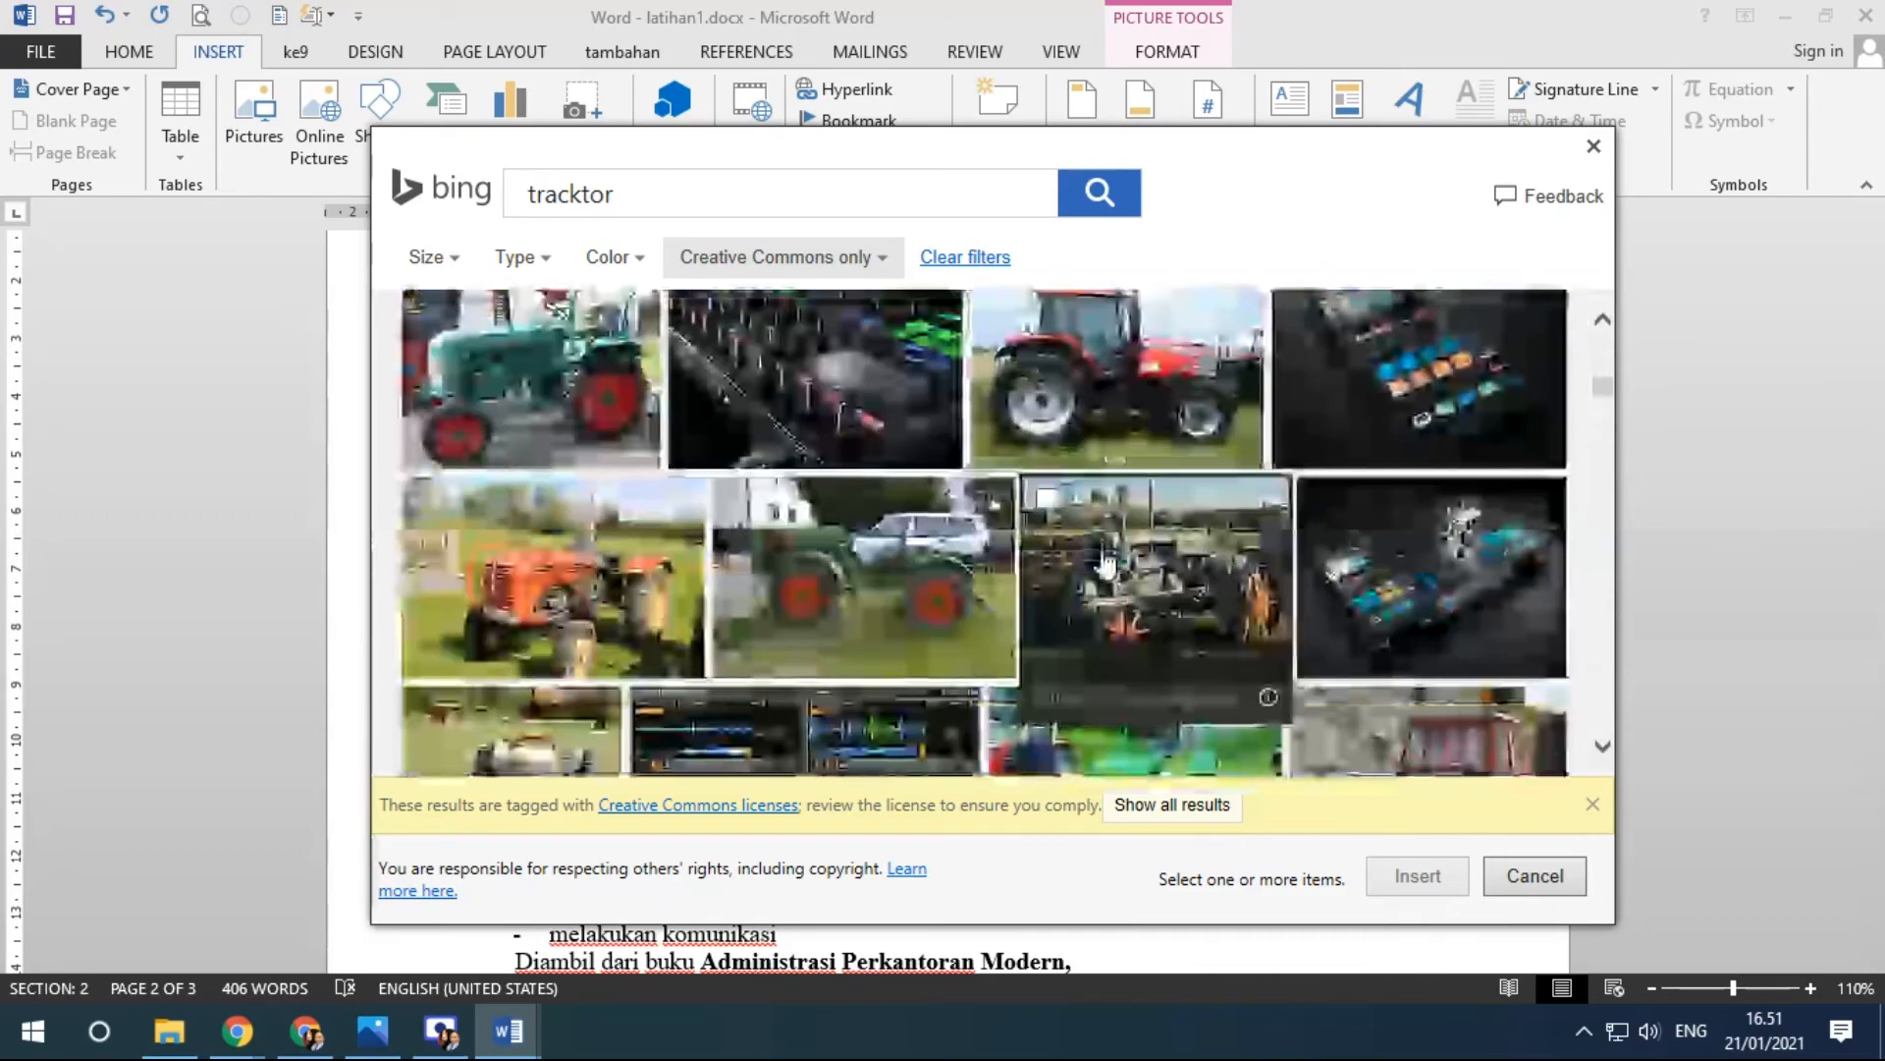
pyautogui.scroll(6, 1120, 569)
# Filter the tractor image results to size Small and type Photograph.
pyautogui.click(428, 256)
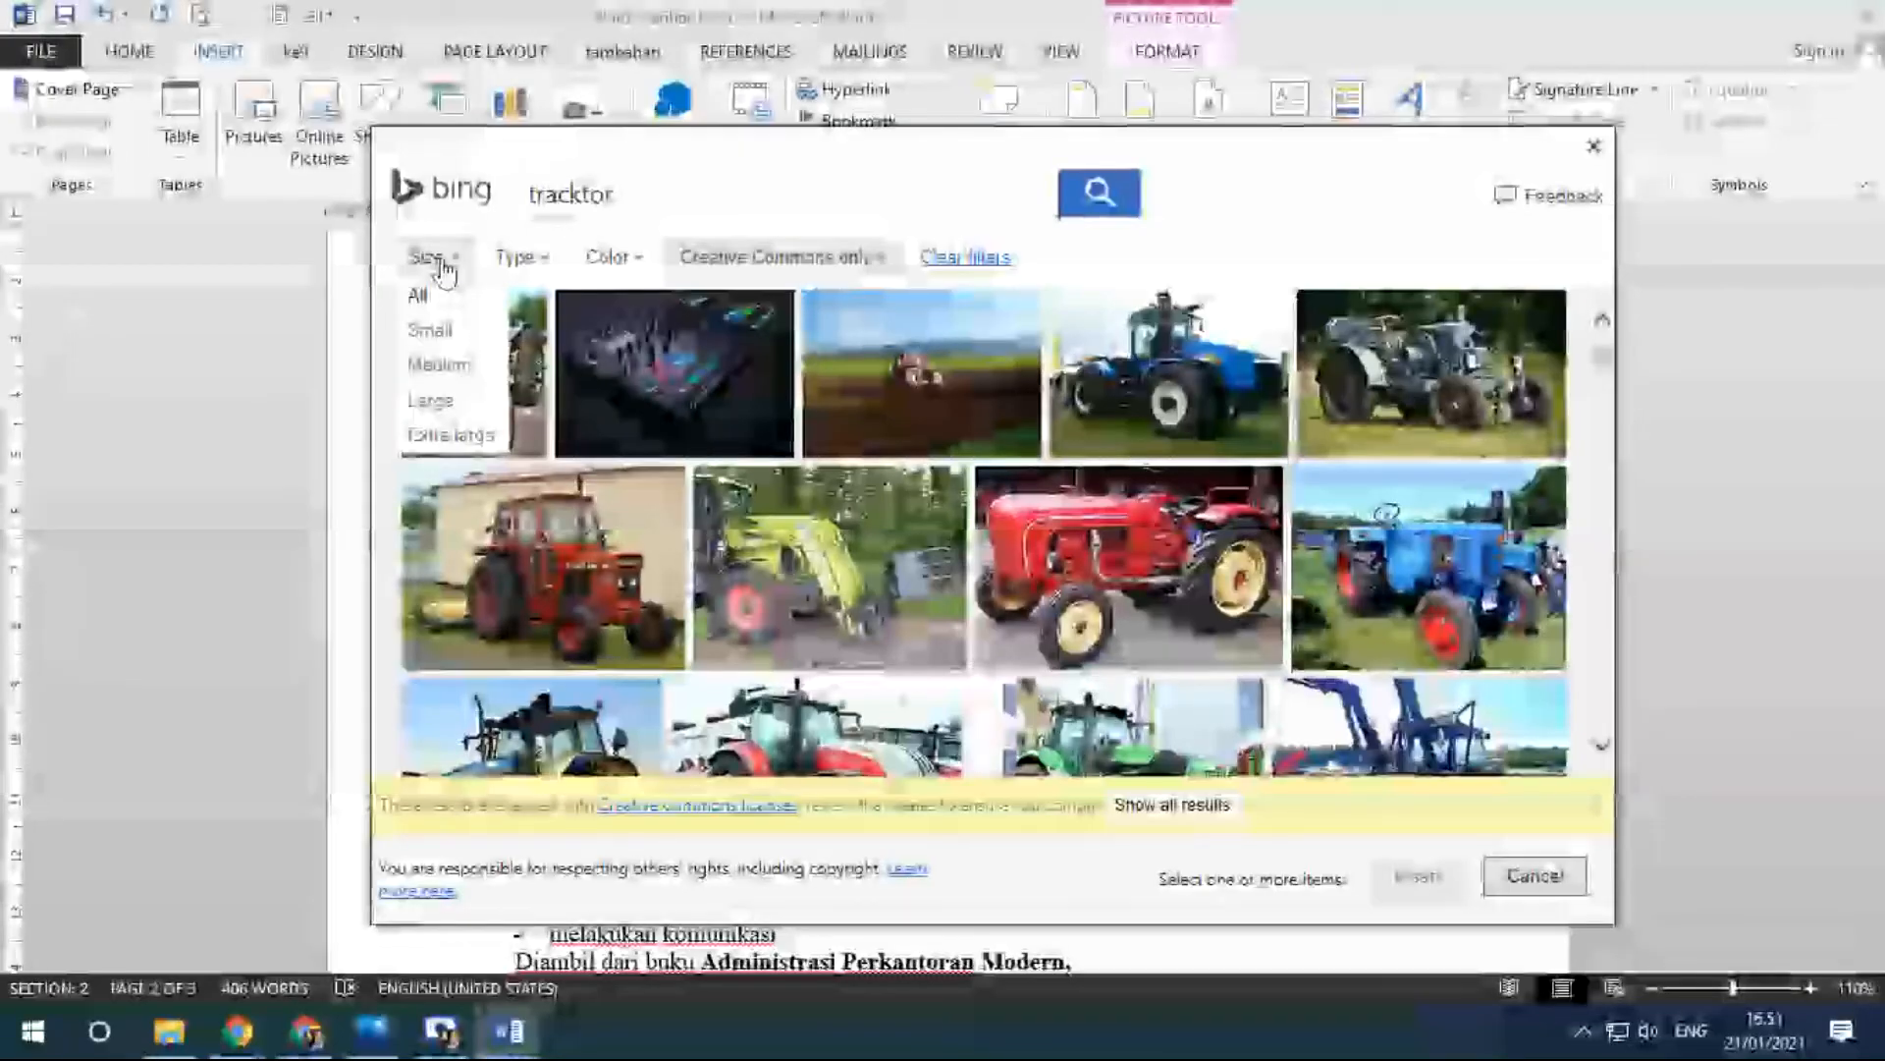
pyautogui.click(442, 332)
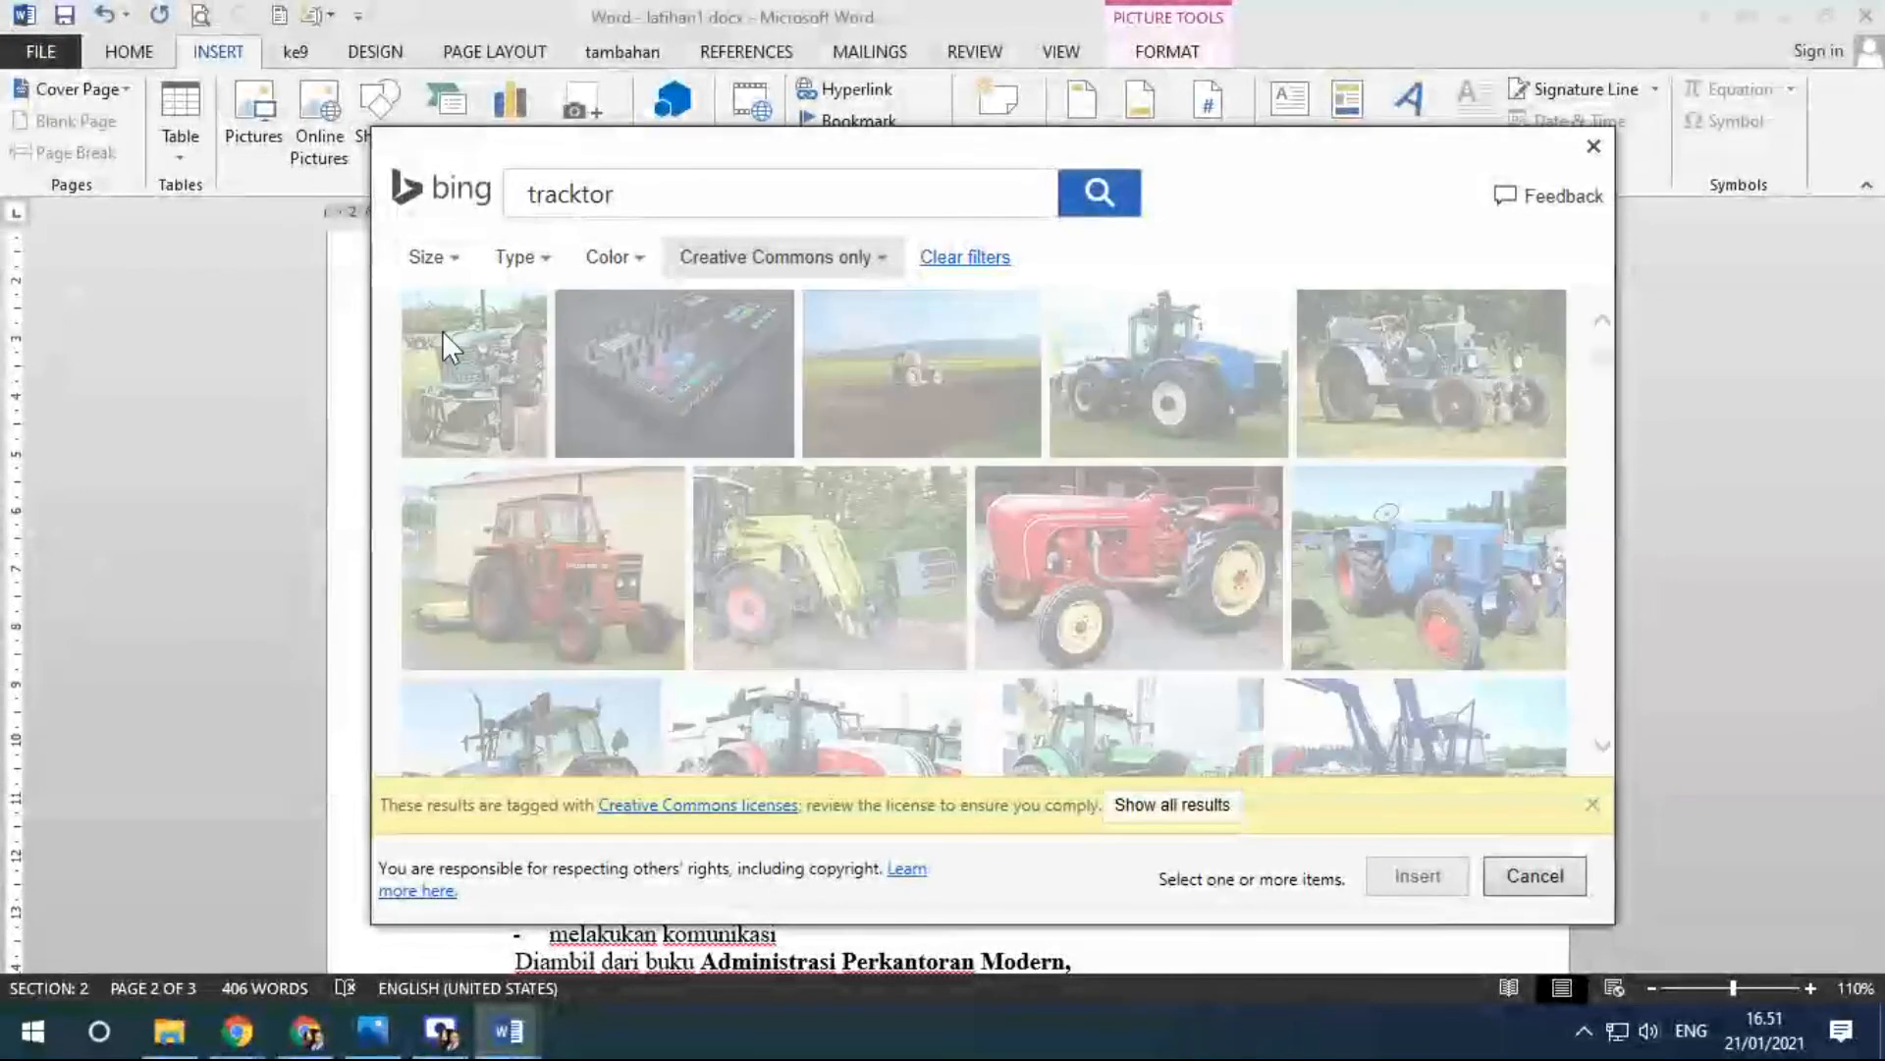
pyautogui.click(538, 267)
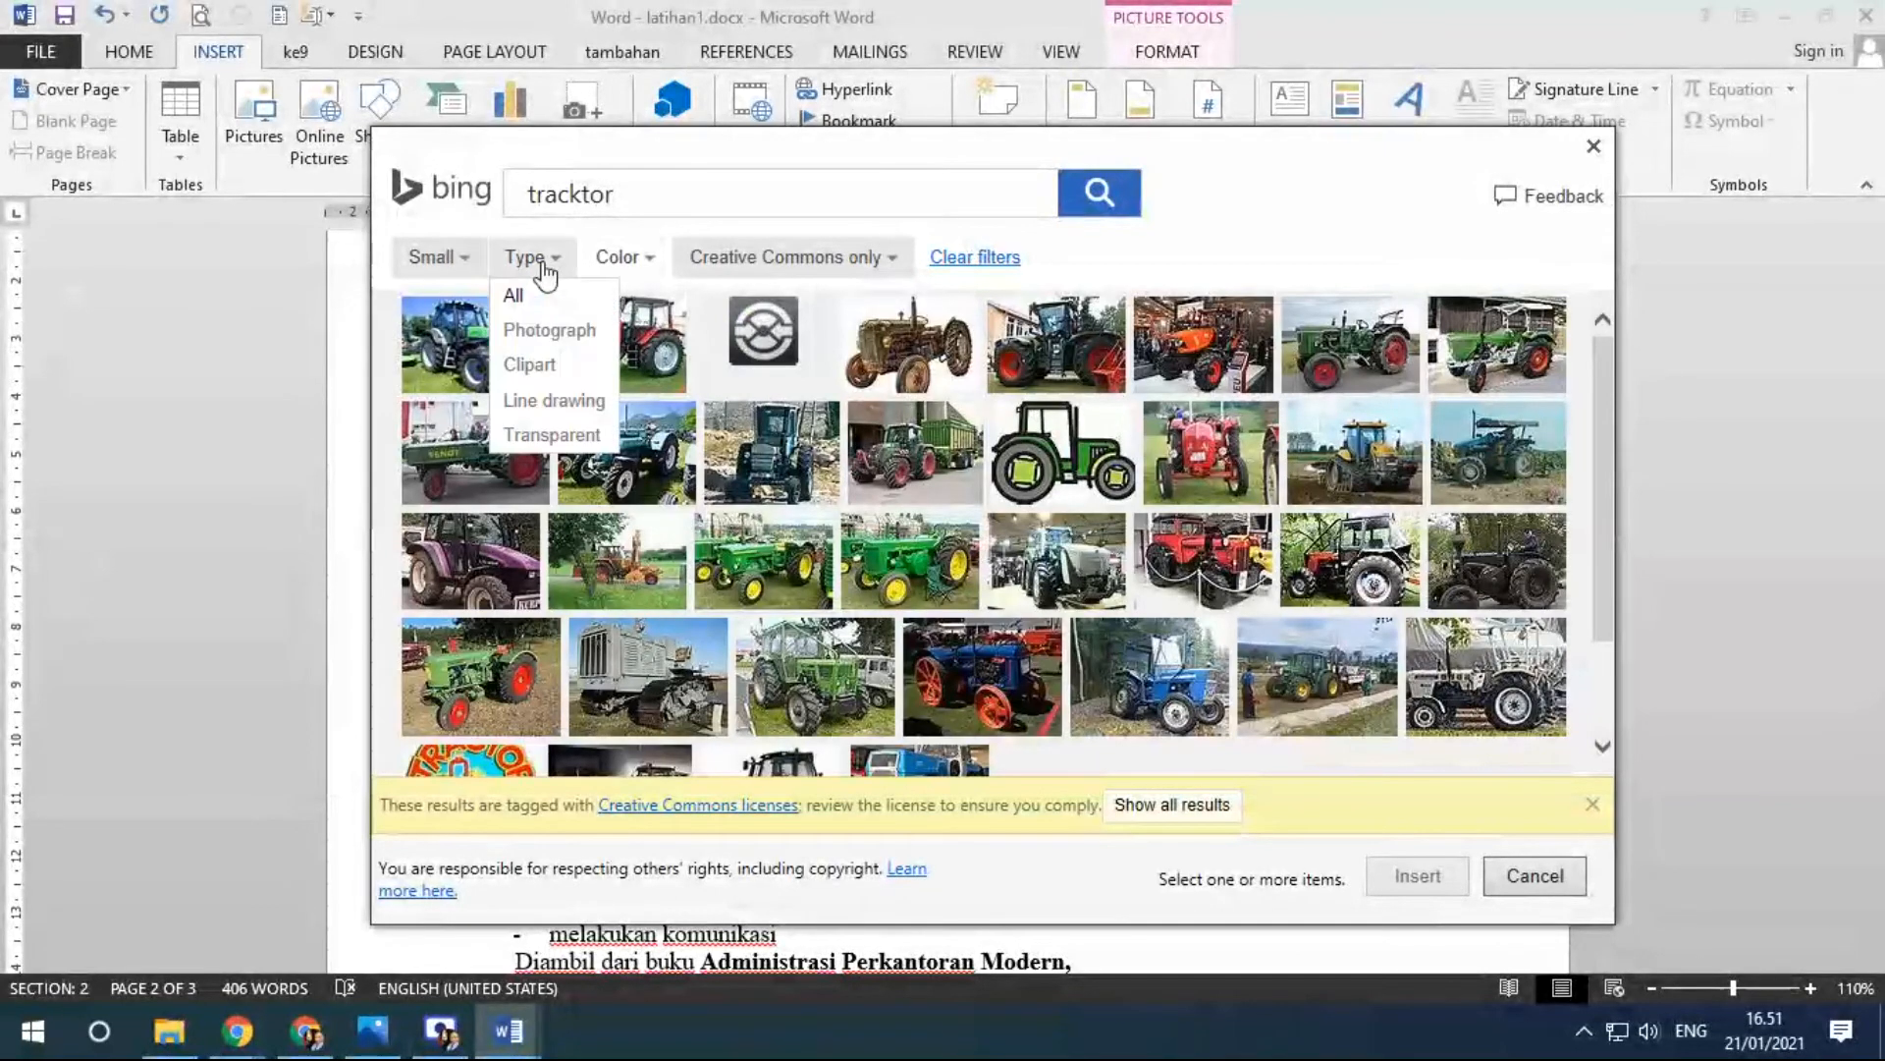
pyautogui.click(550, 330)
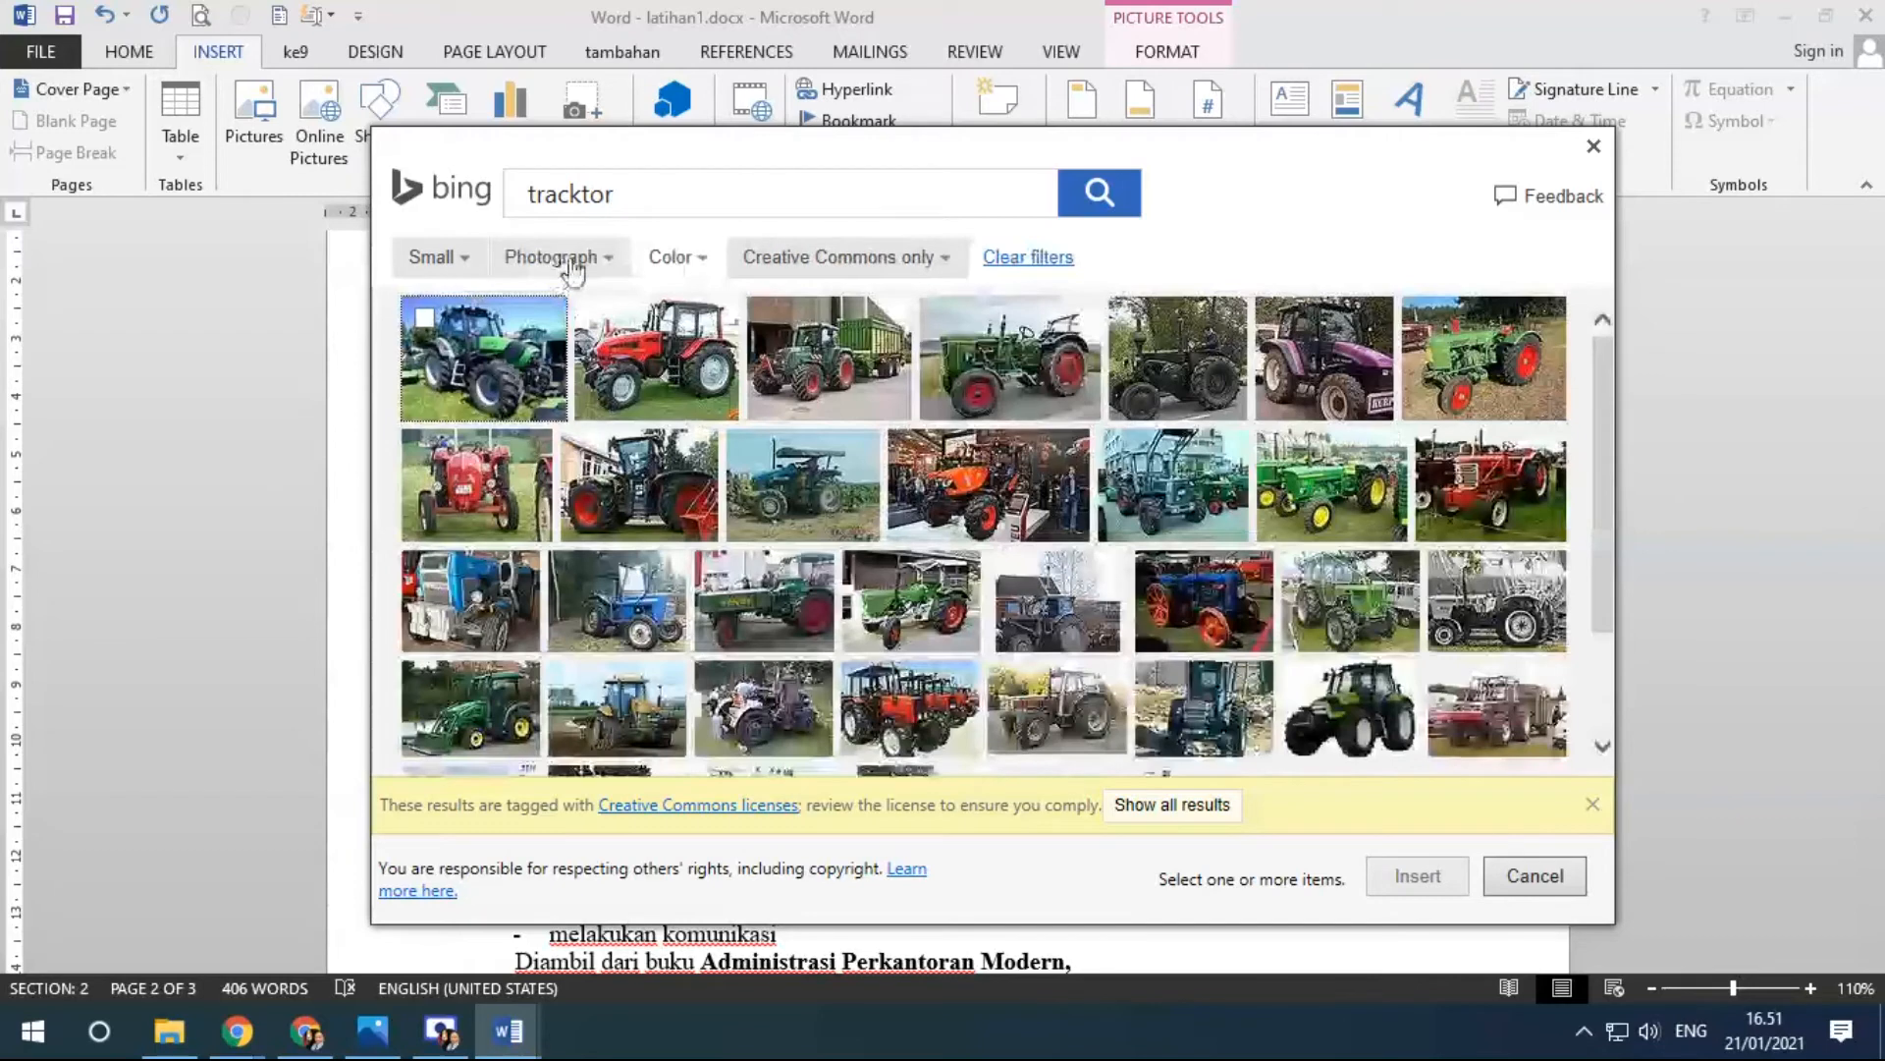
# Change the image type filter to Clipart, to Line drawing, and finally to Transparent.
pyautogui.click(550, 258)
pyautogui.click(556, 378)
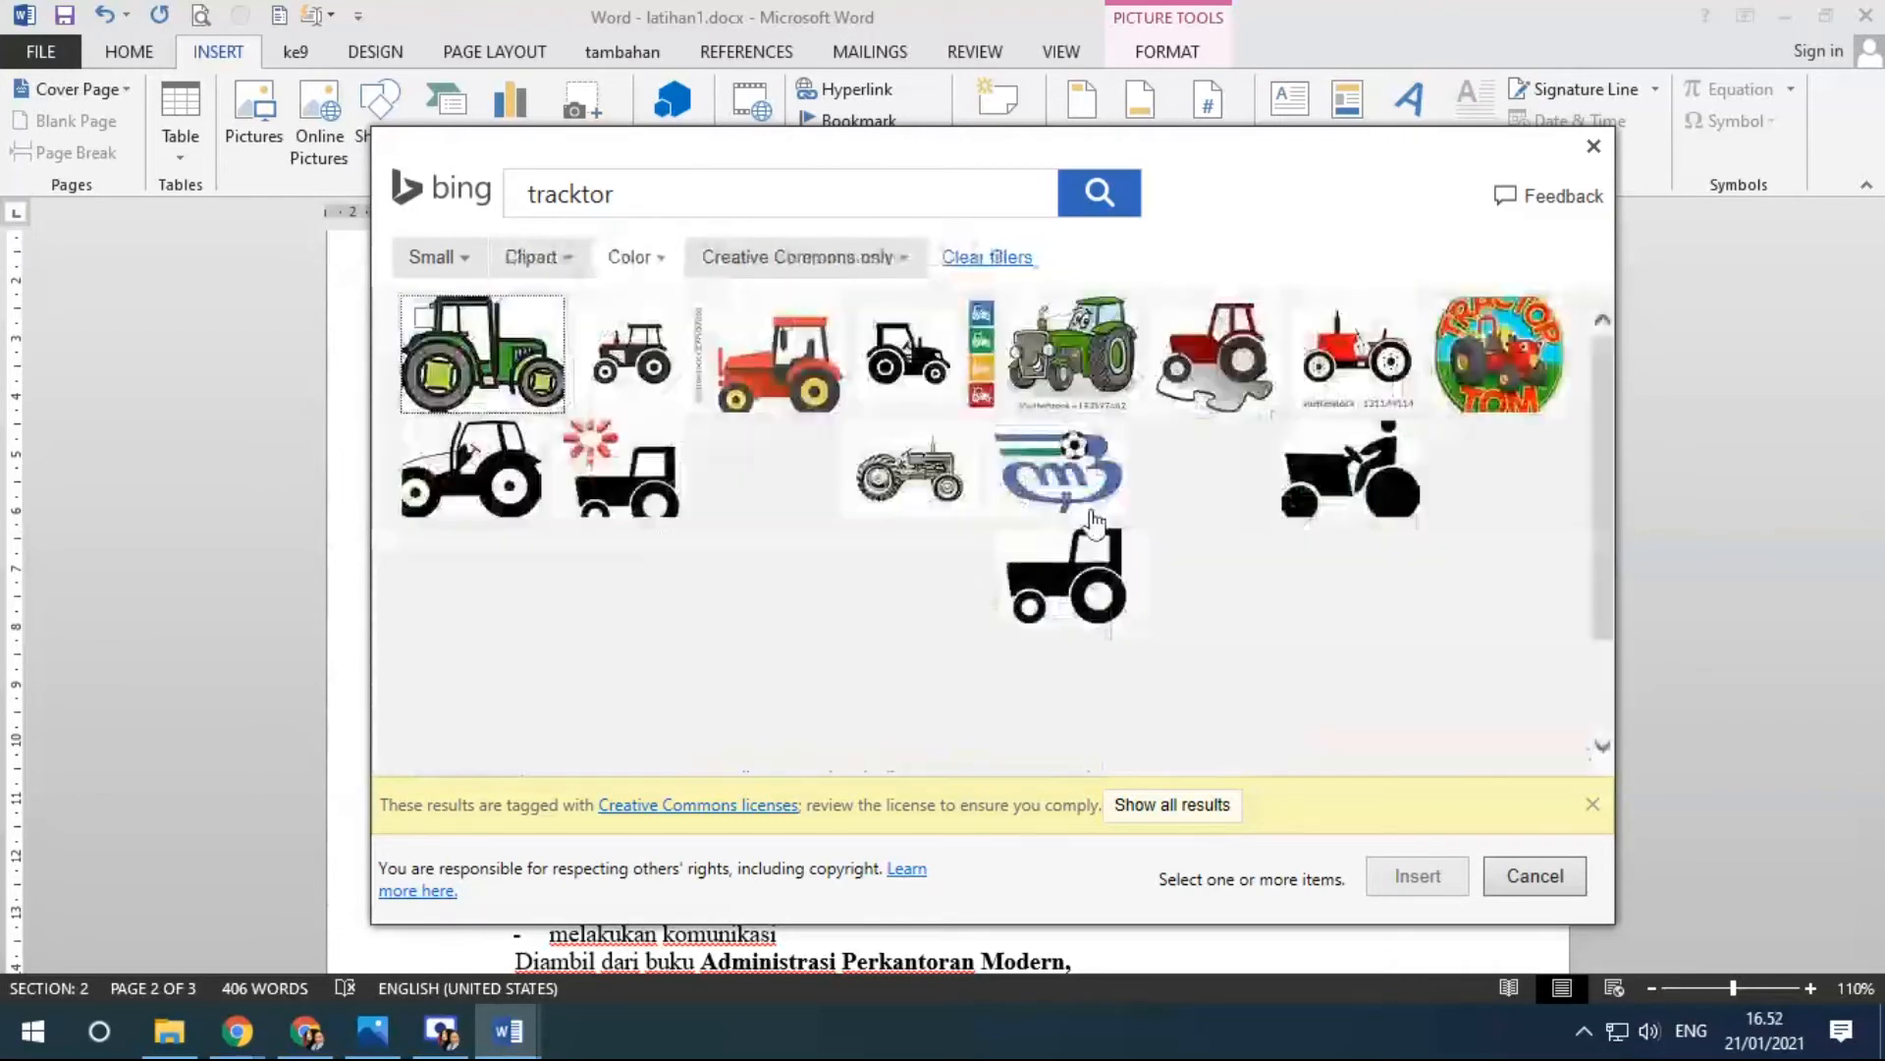
pyautogui.click(575, 259)
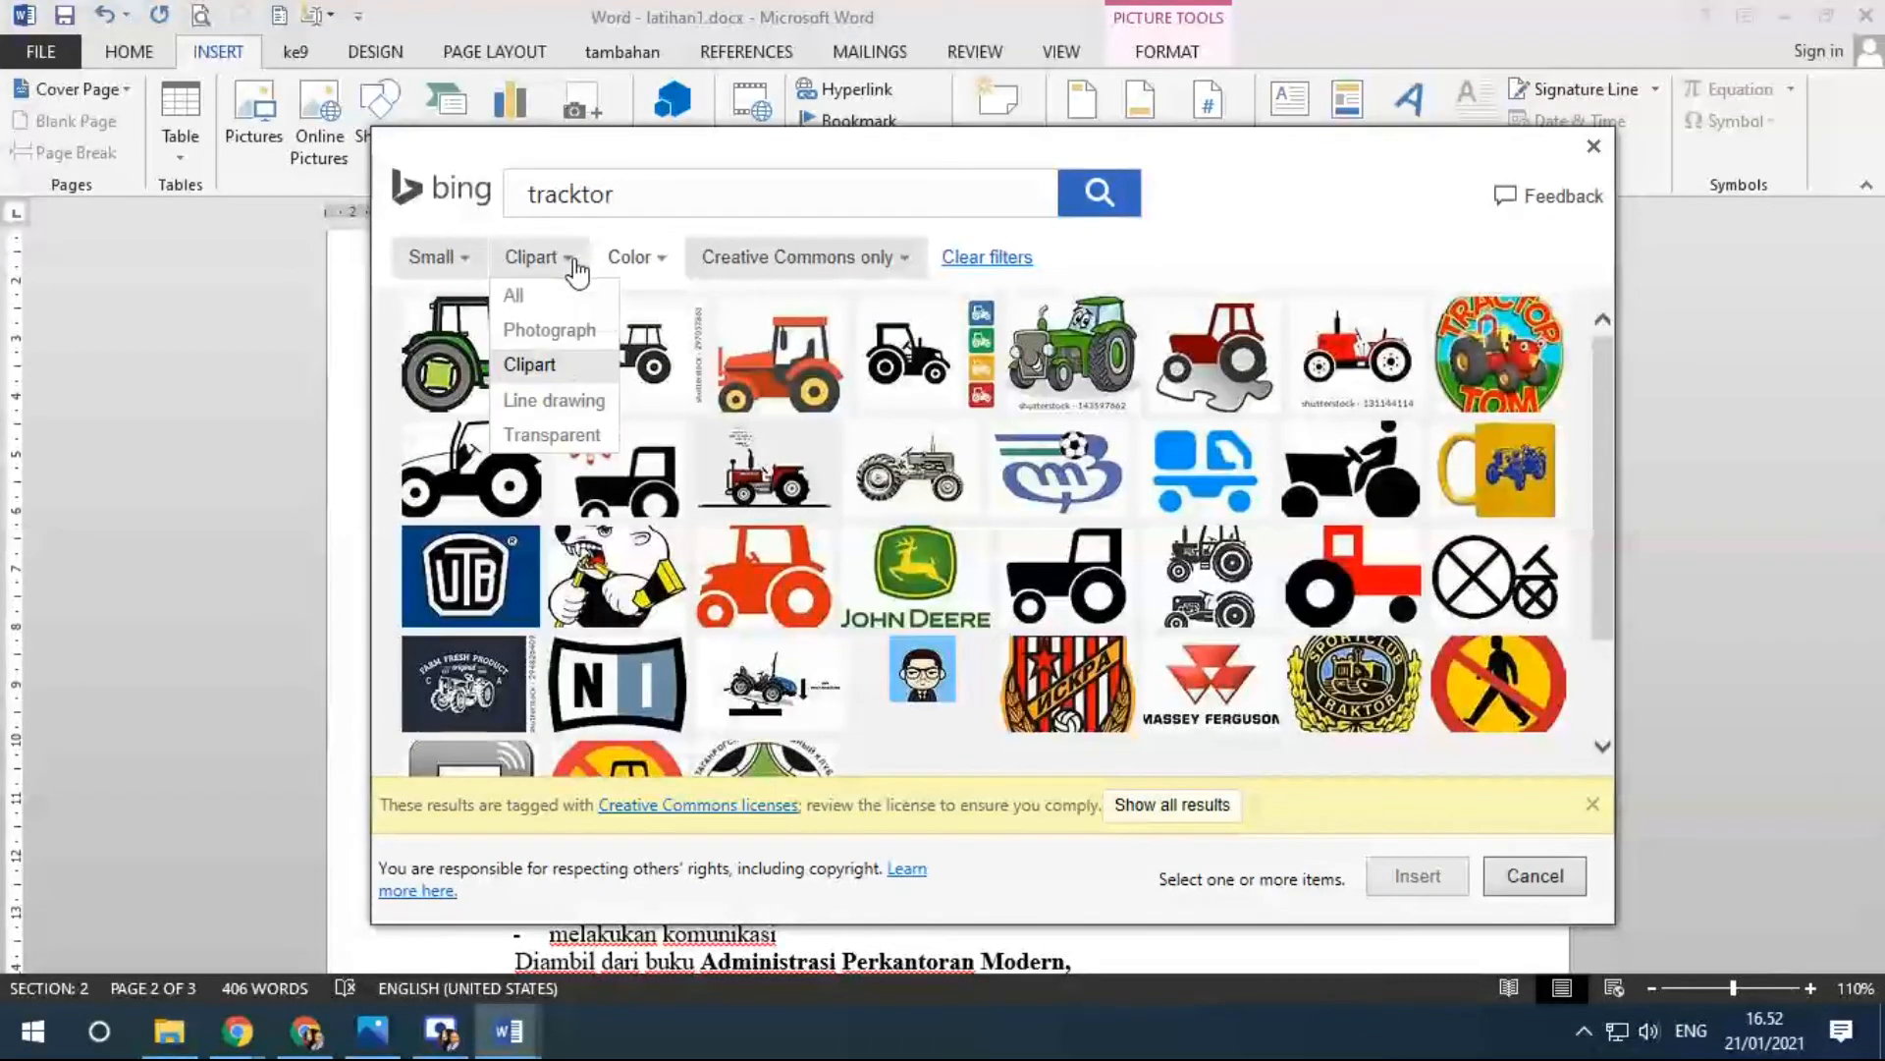
pyautogui.click(594, 405)
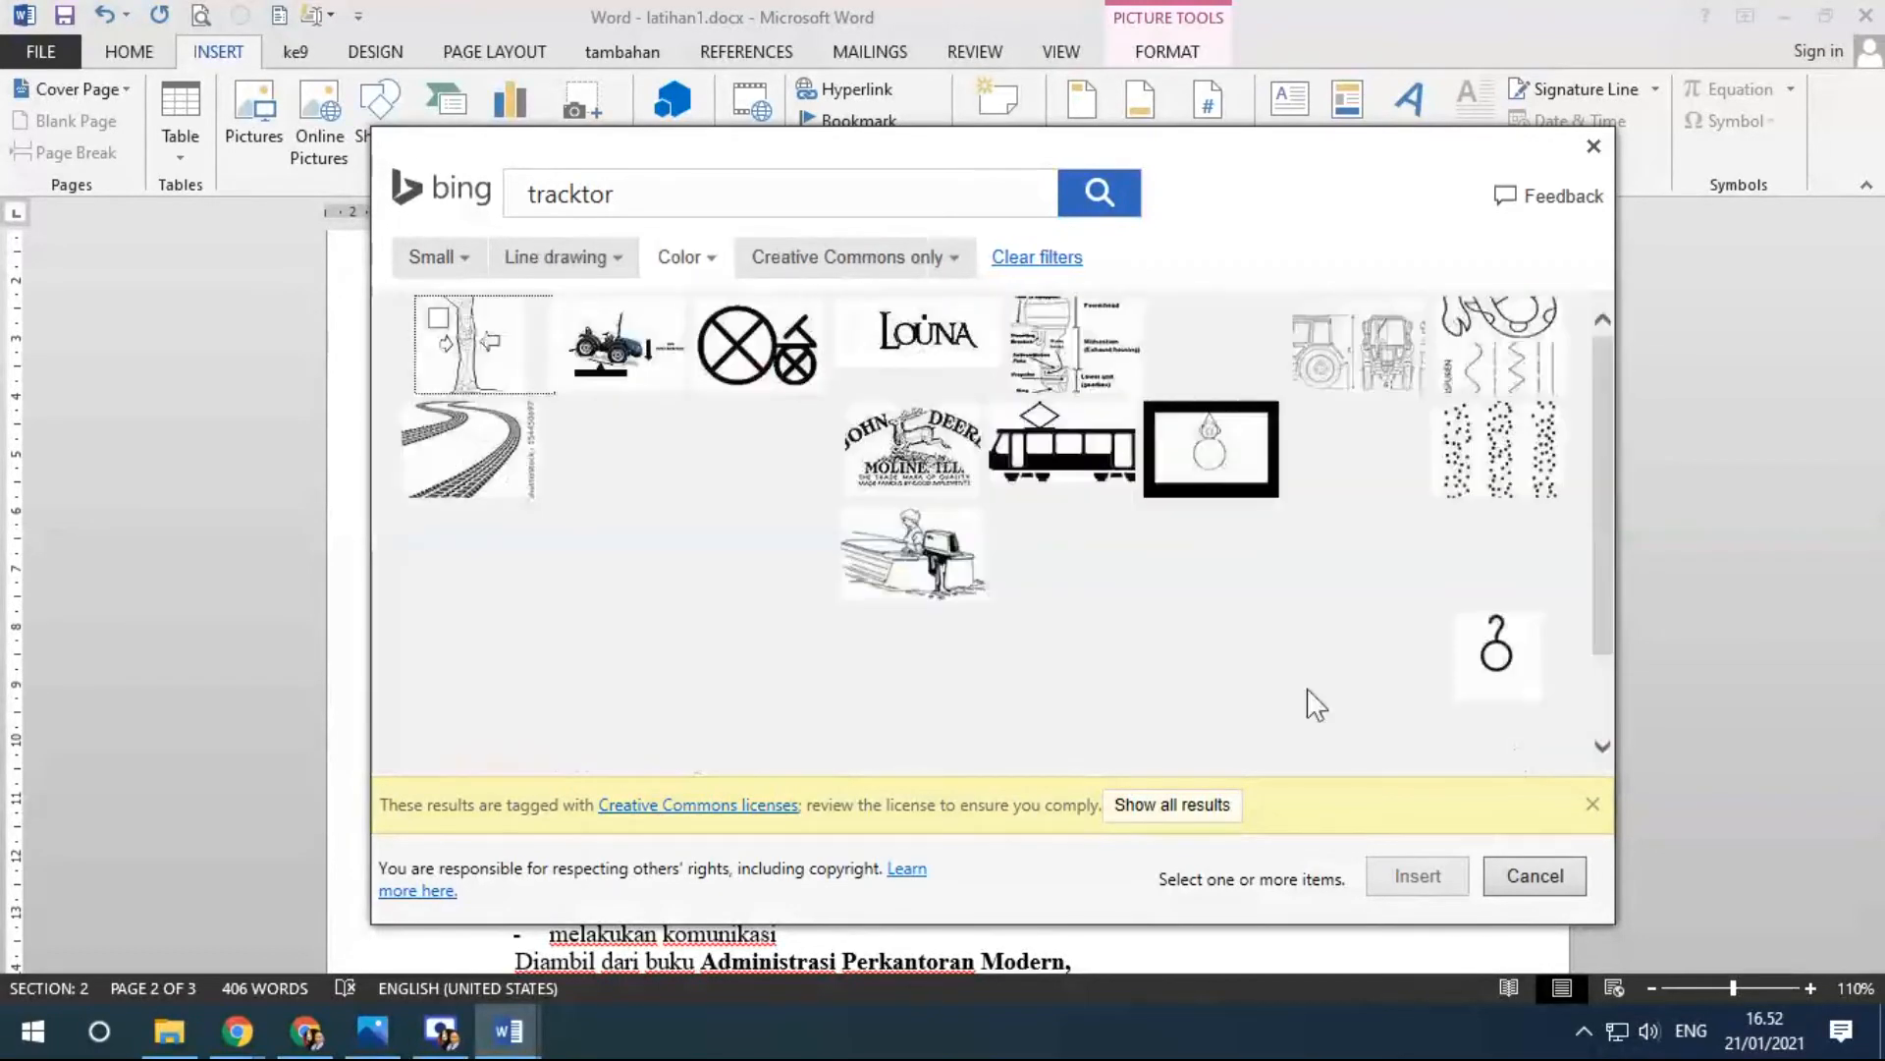
pyautogui.click(597, 260)
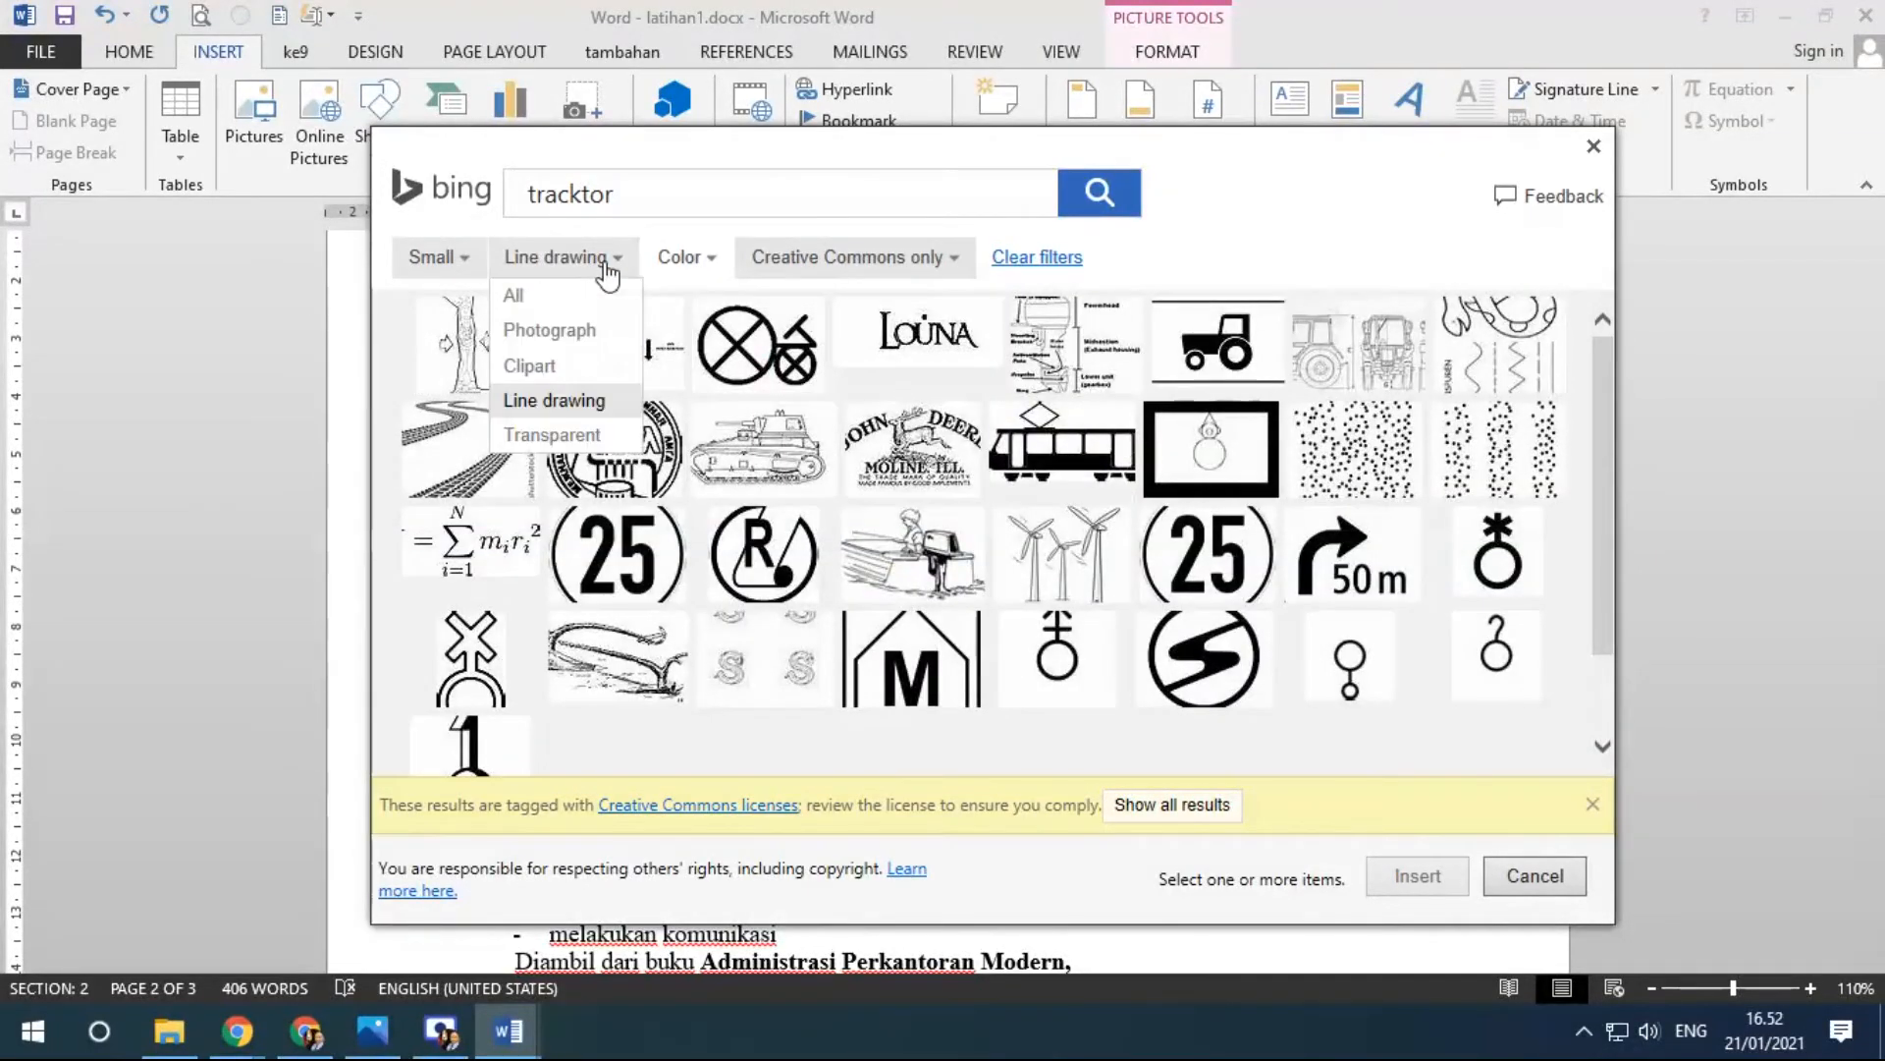
pyautogui.click(574, 440)
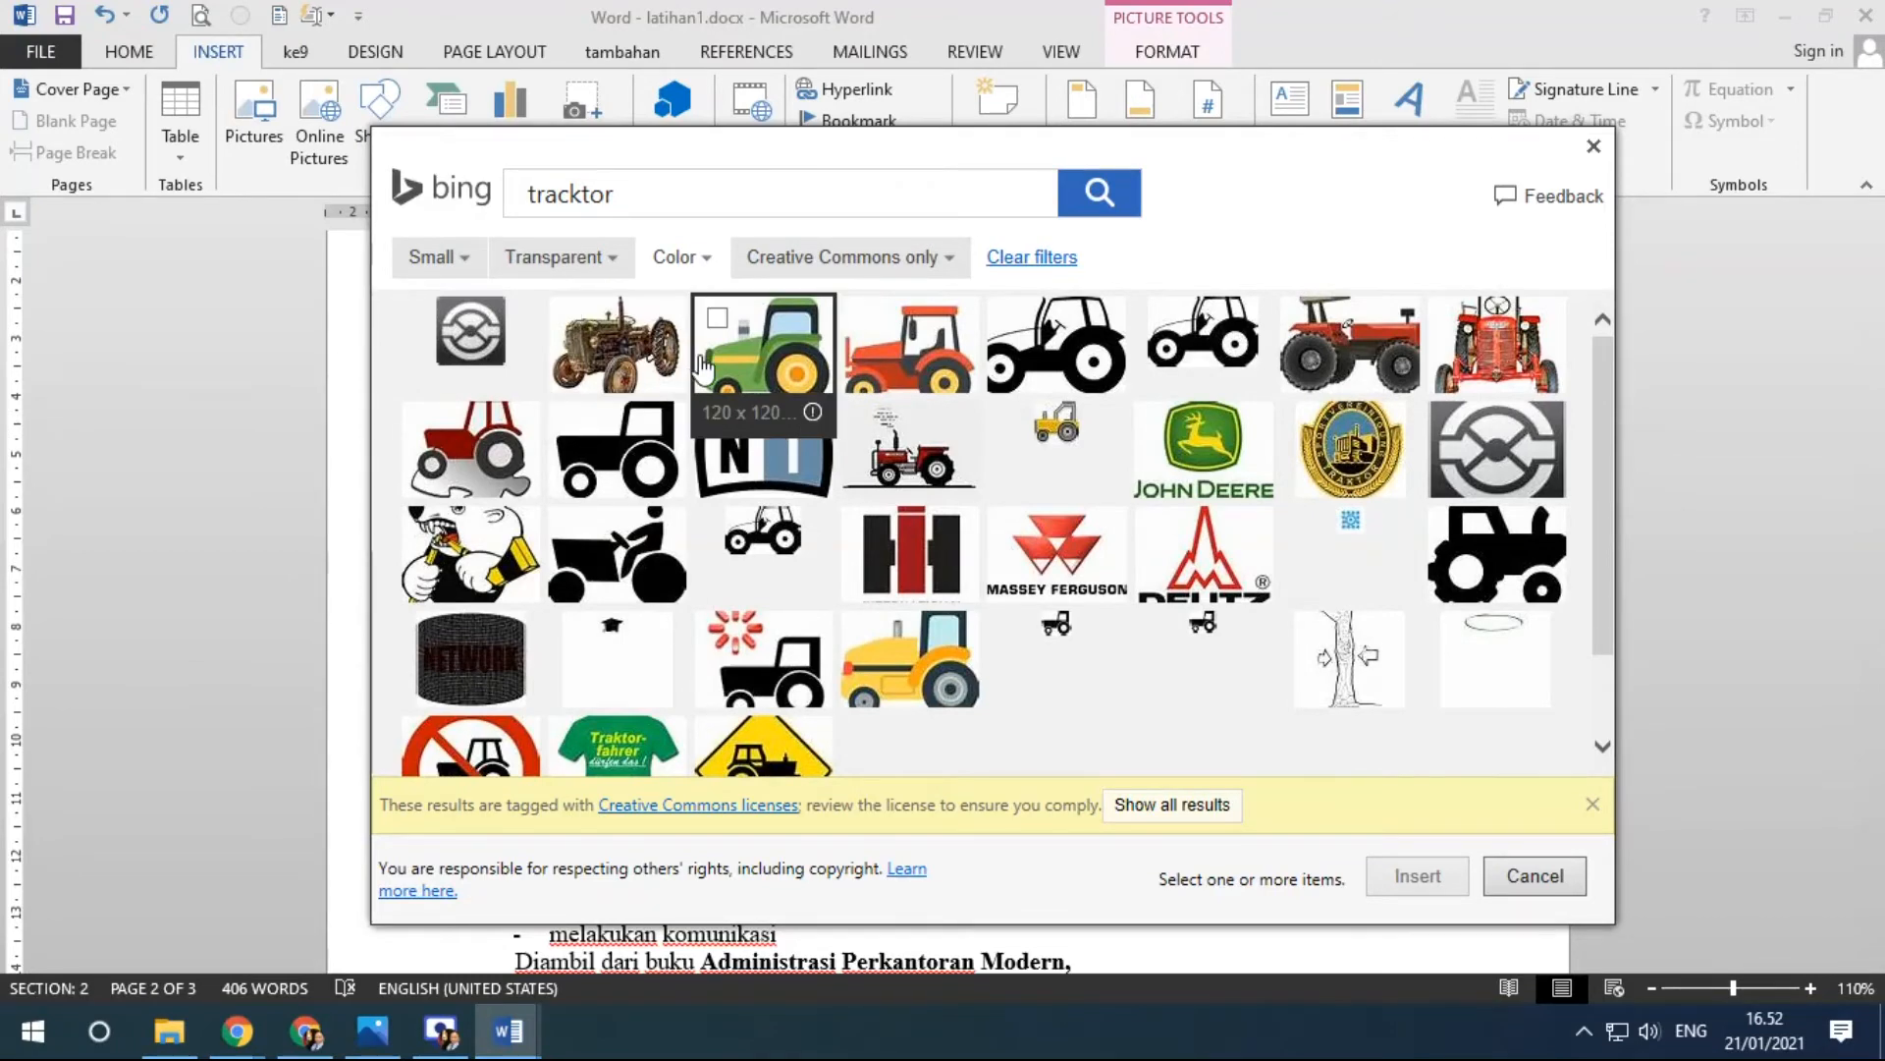
# Try the Orange color filter on the results, remove it again, and check the license filter options.
pyautogui.click(704, 259)
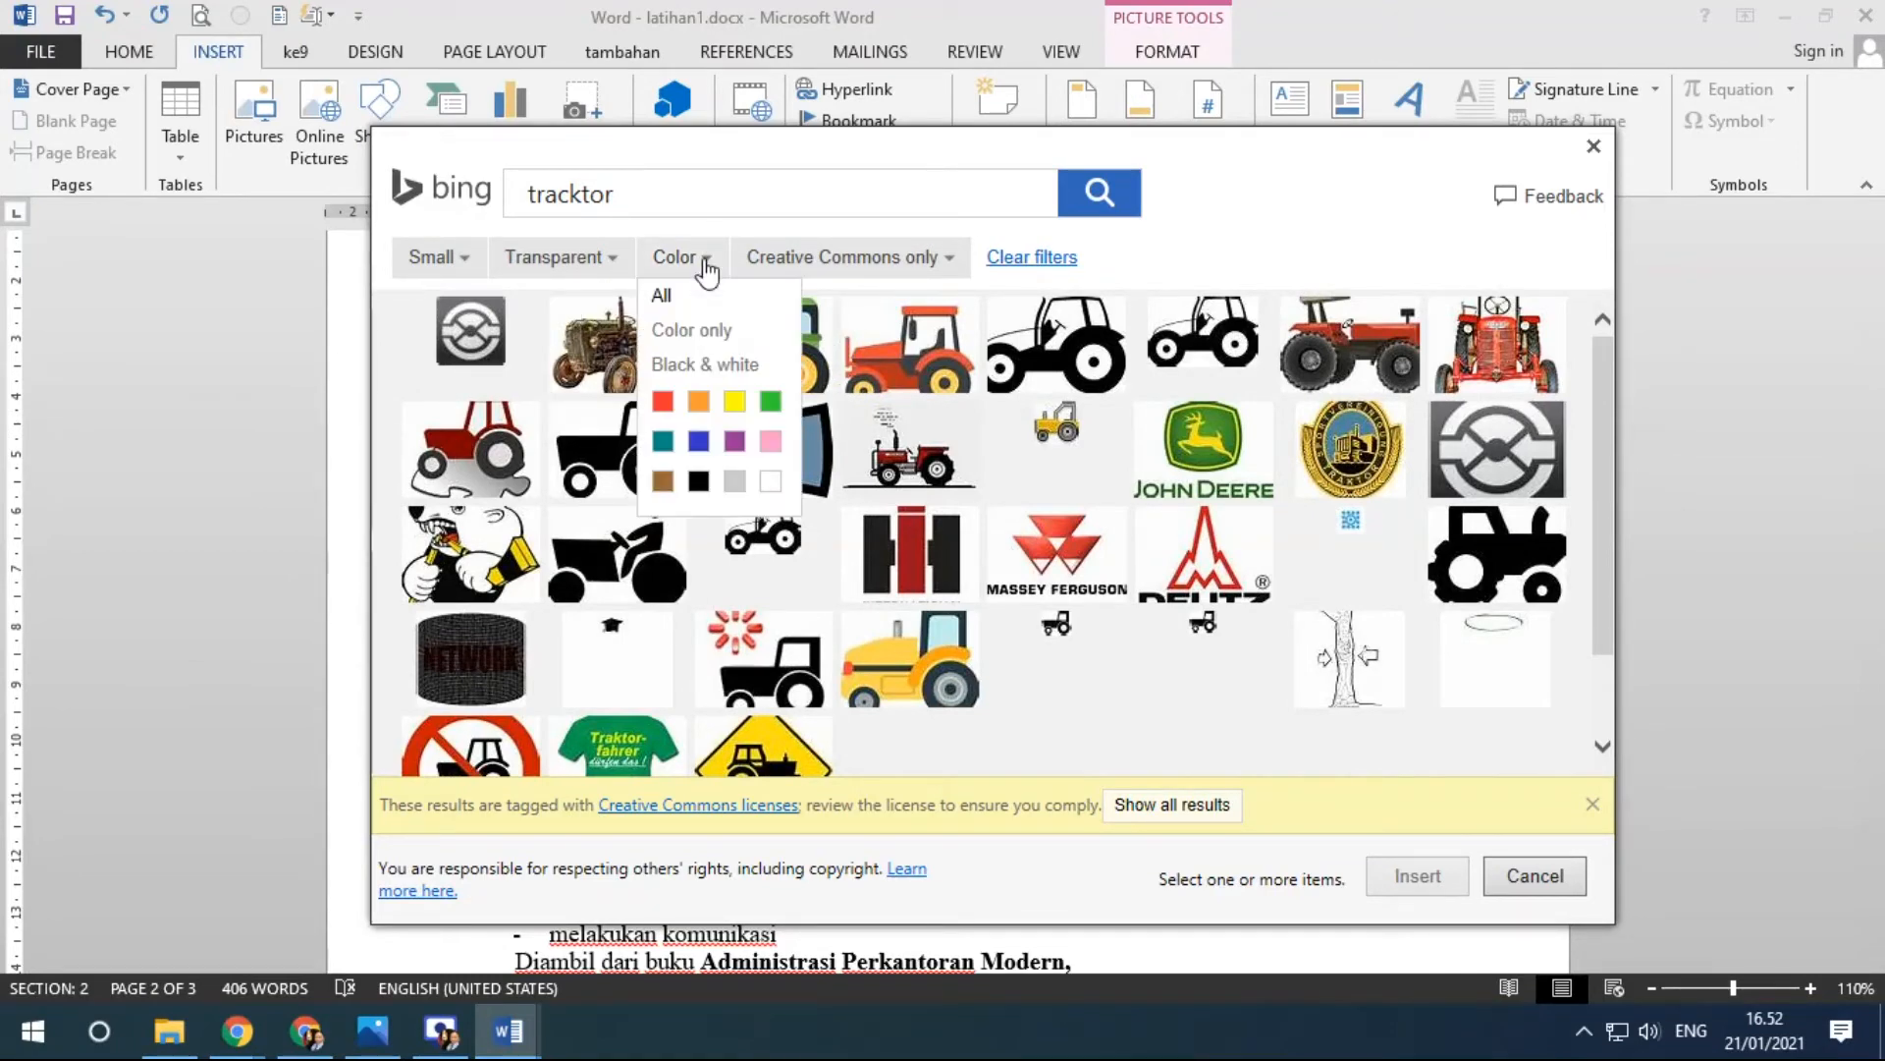
pyautogui.click(698, 401)
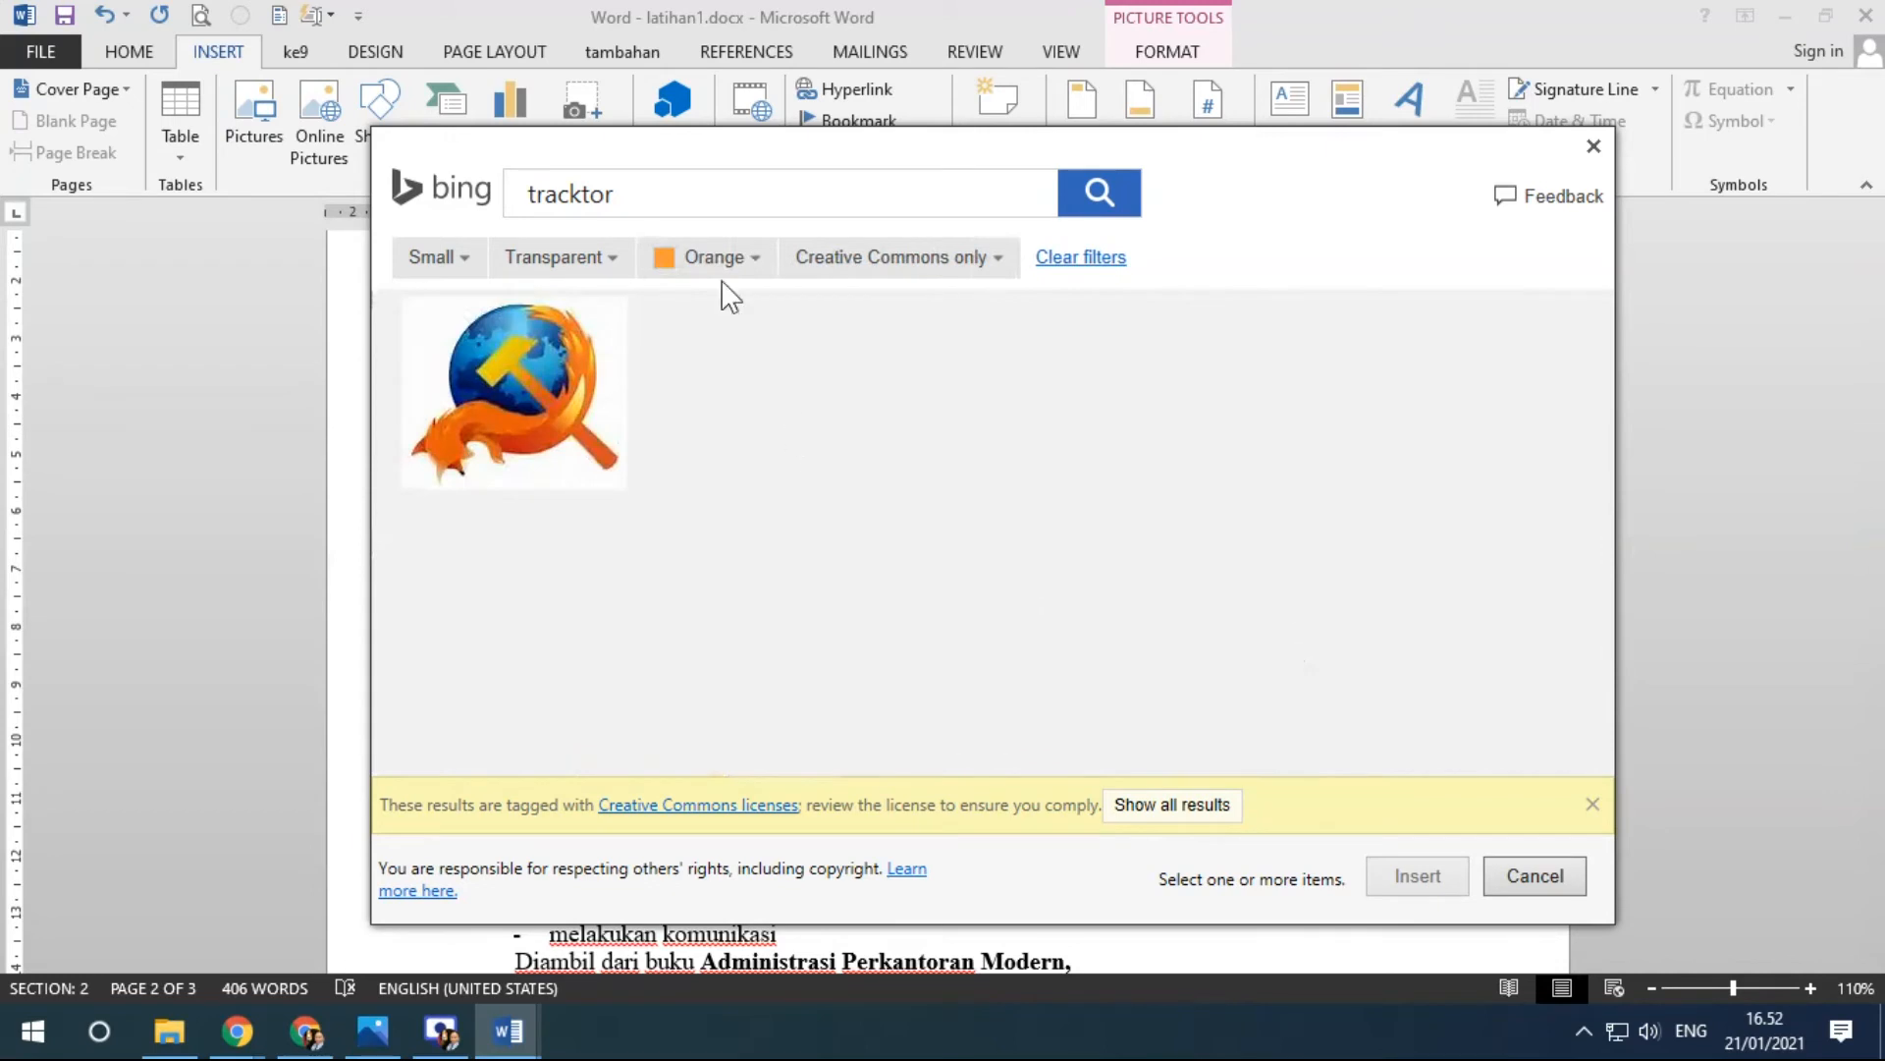
pyautogui.click(746, 280)
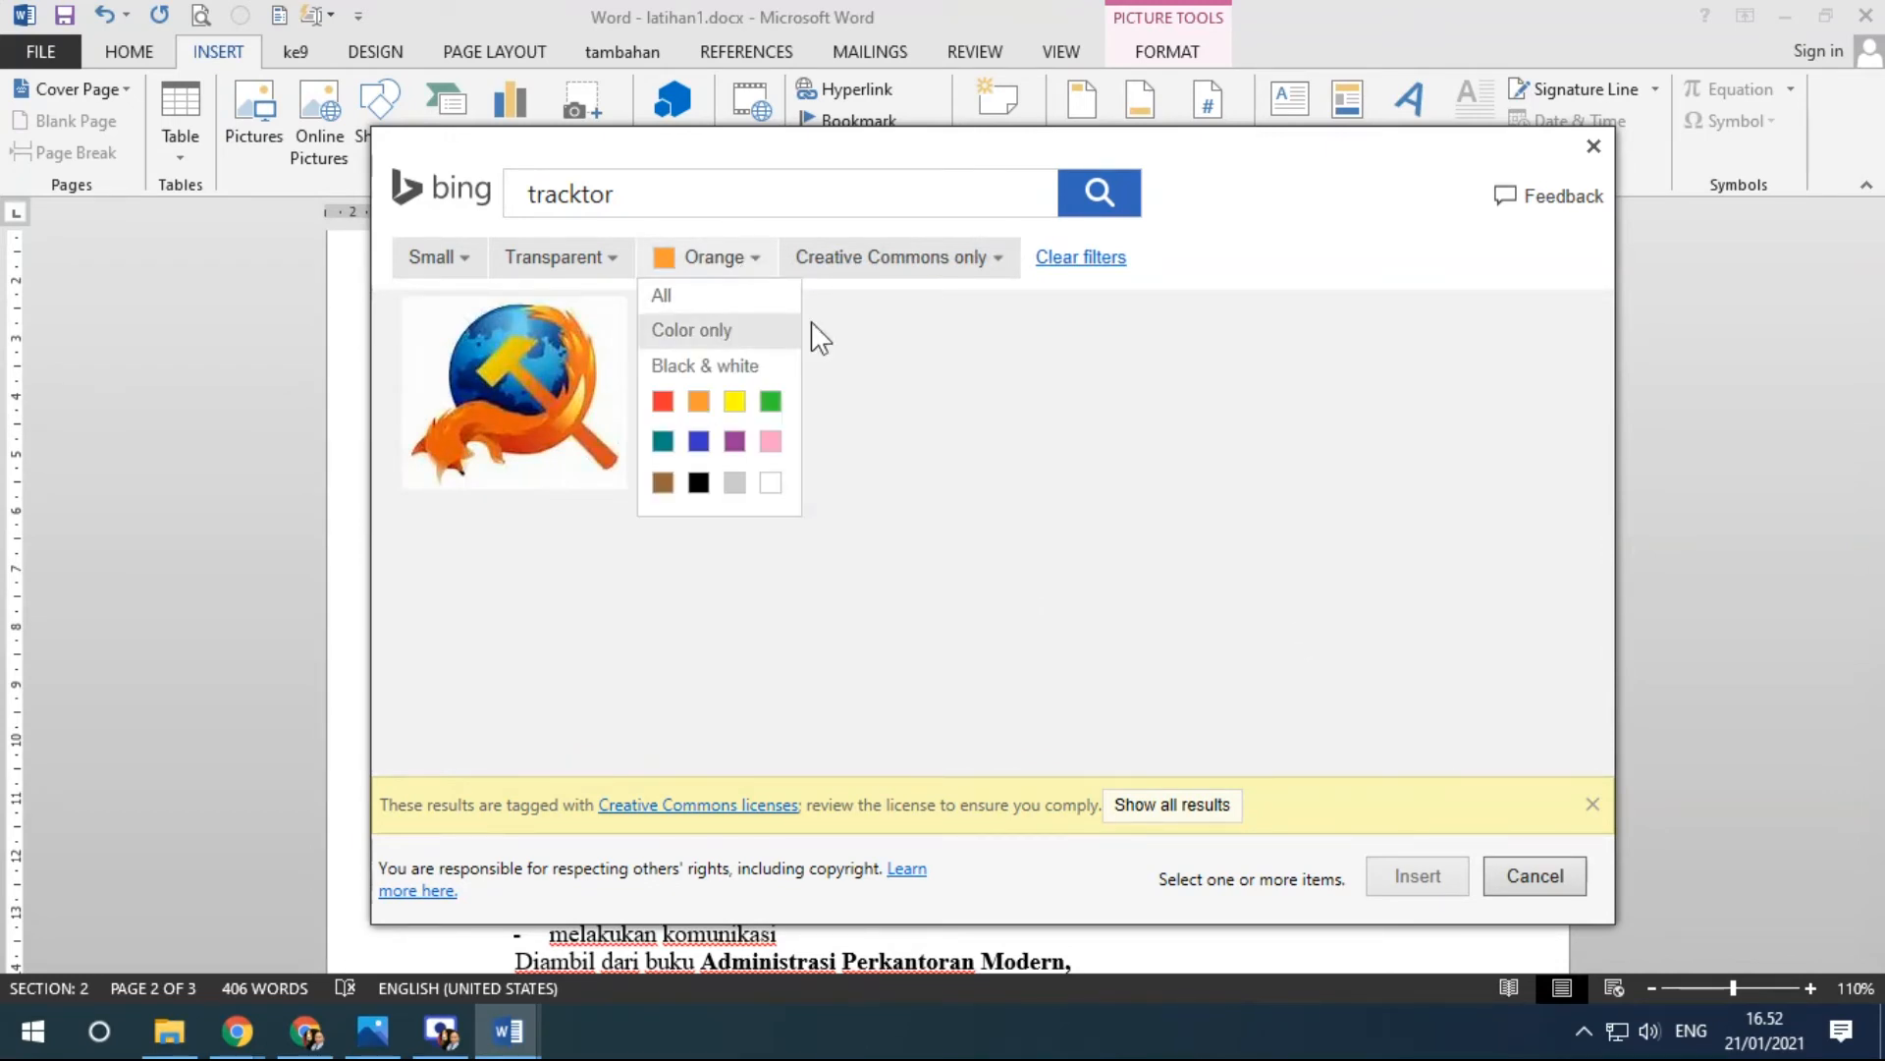
pyautogui.click(744, 334)
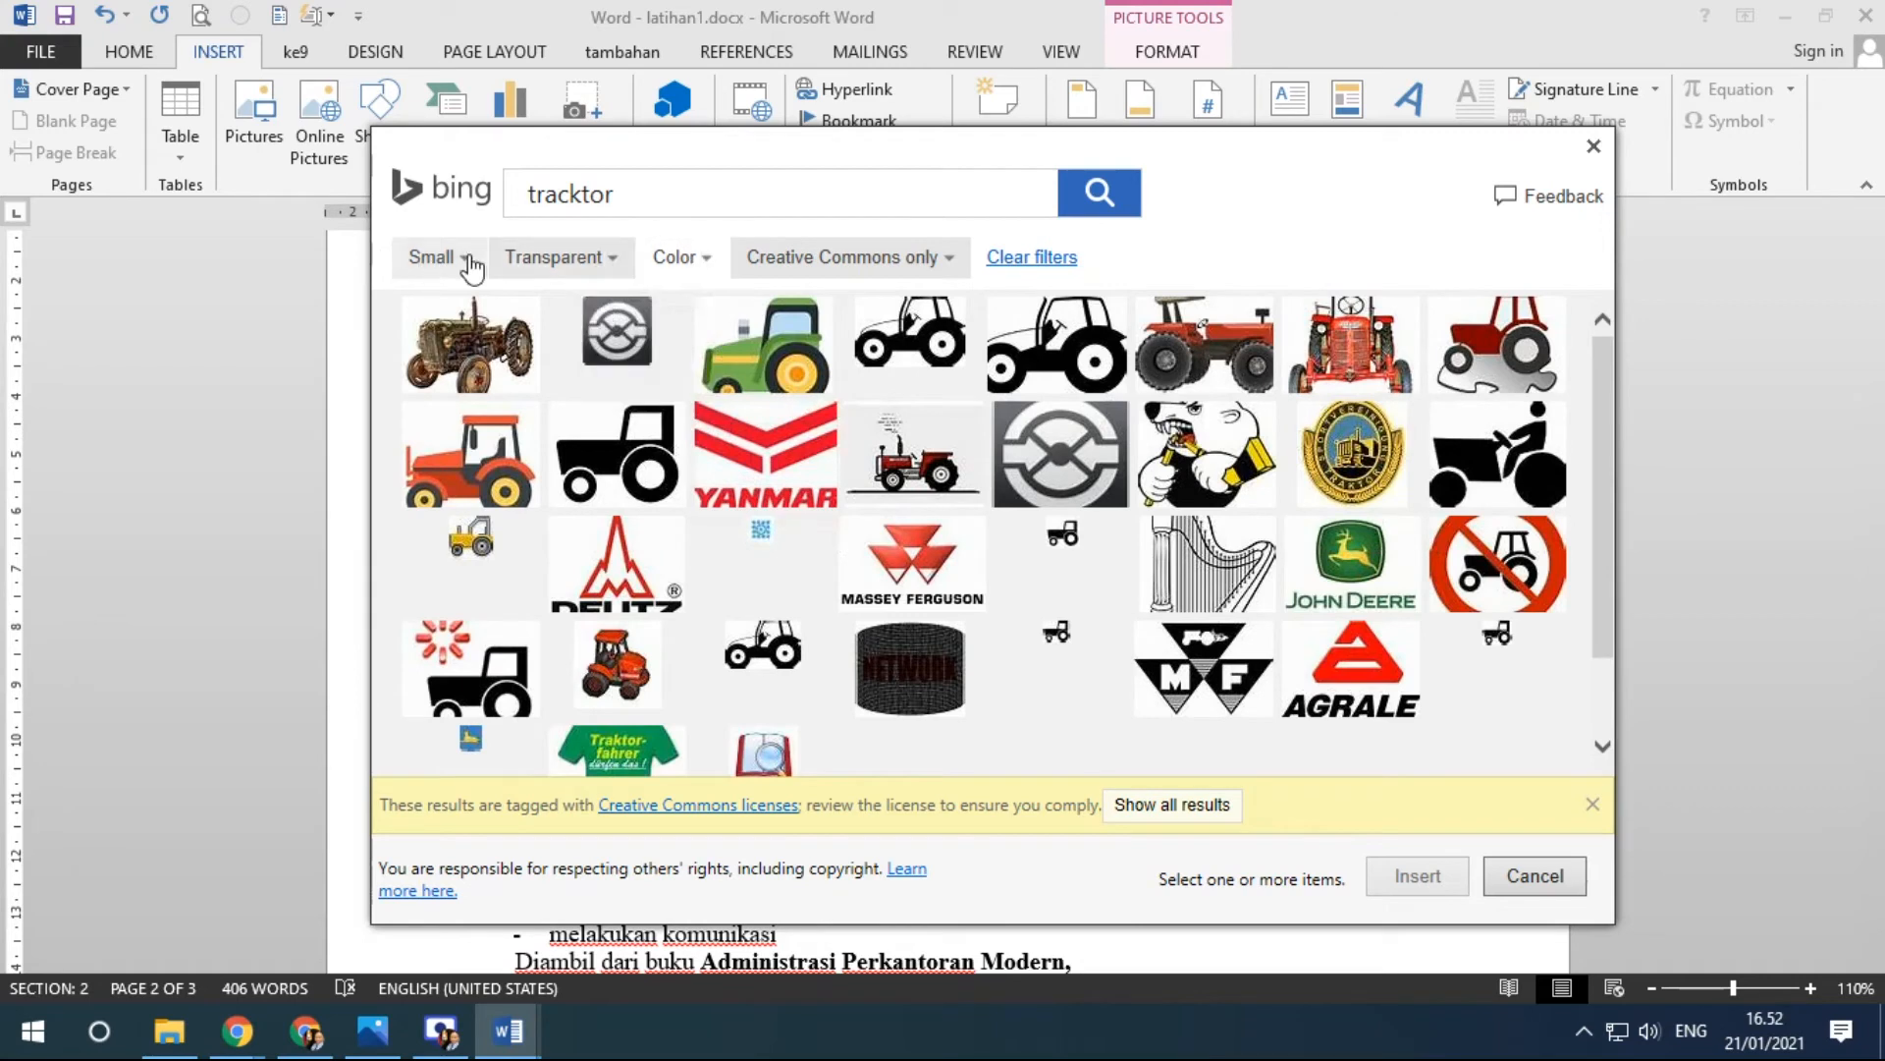
pyautogui.click(943, 267)
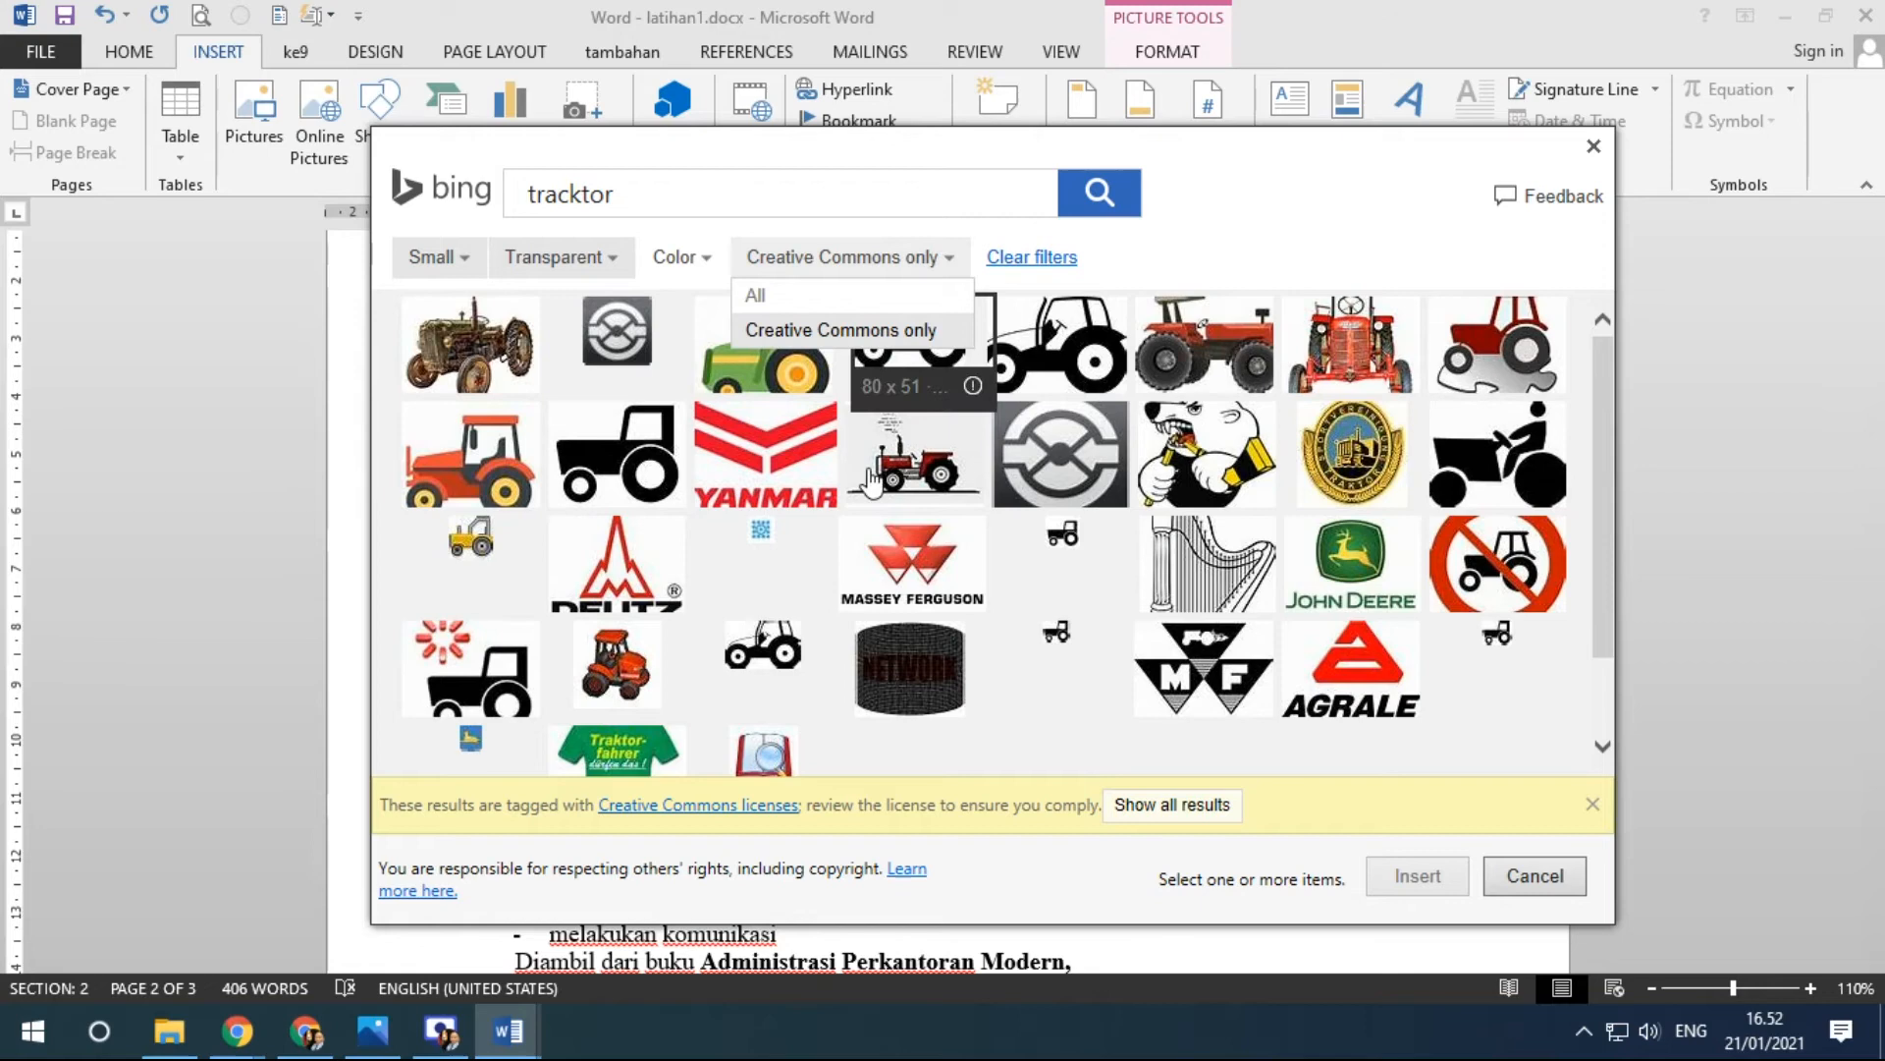
pyautogui.click(587, 261)
pyautogui.click(587, 264)
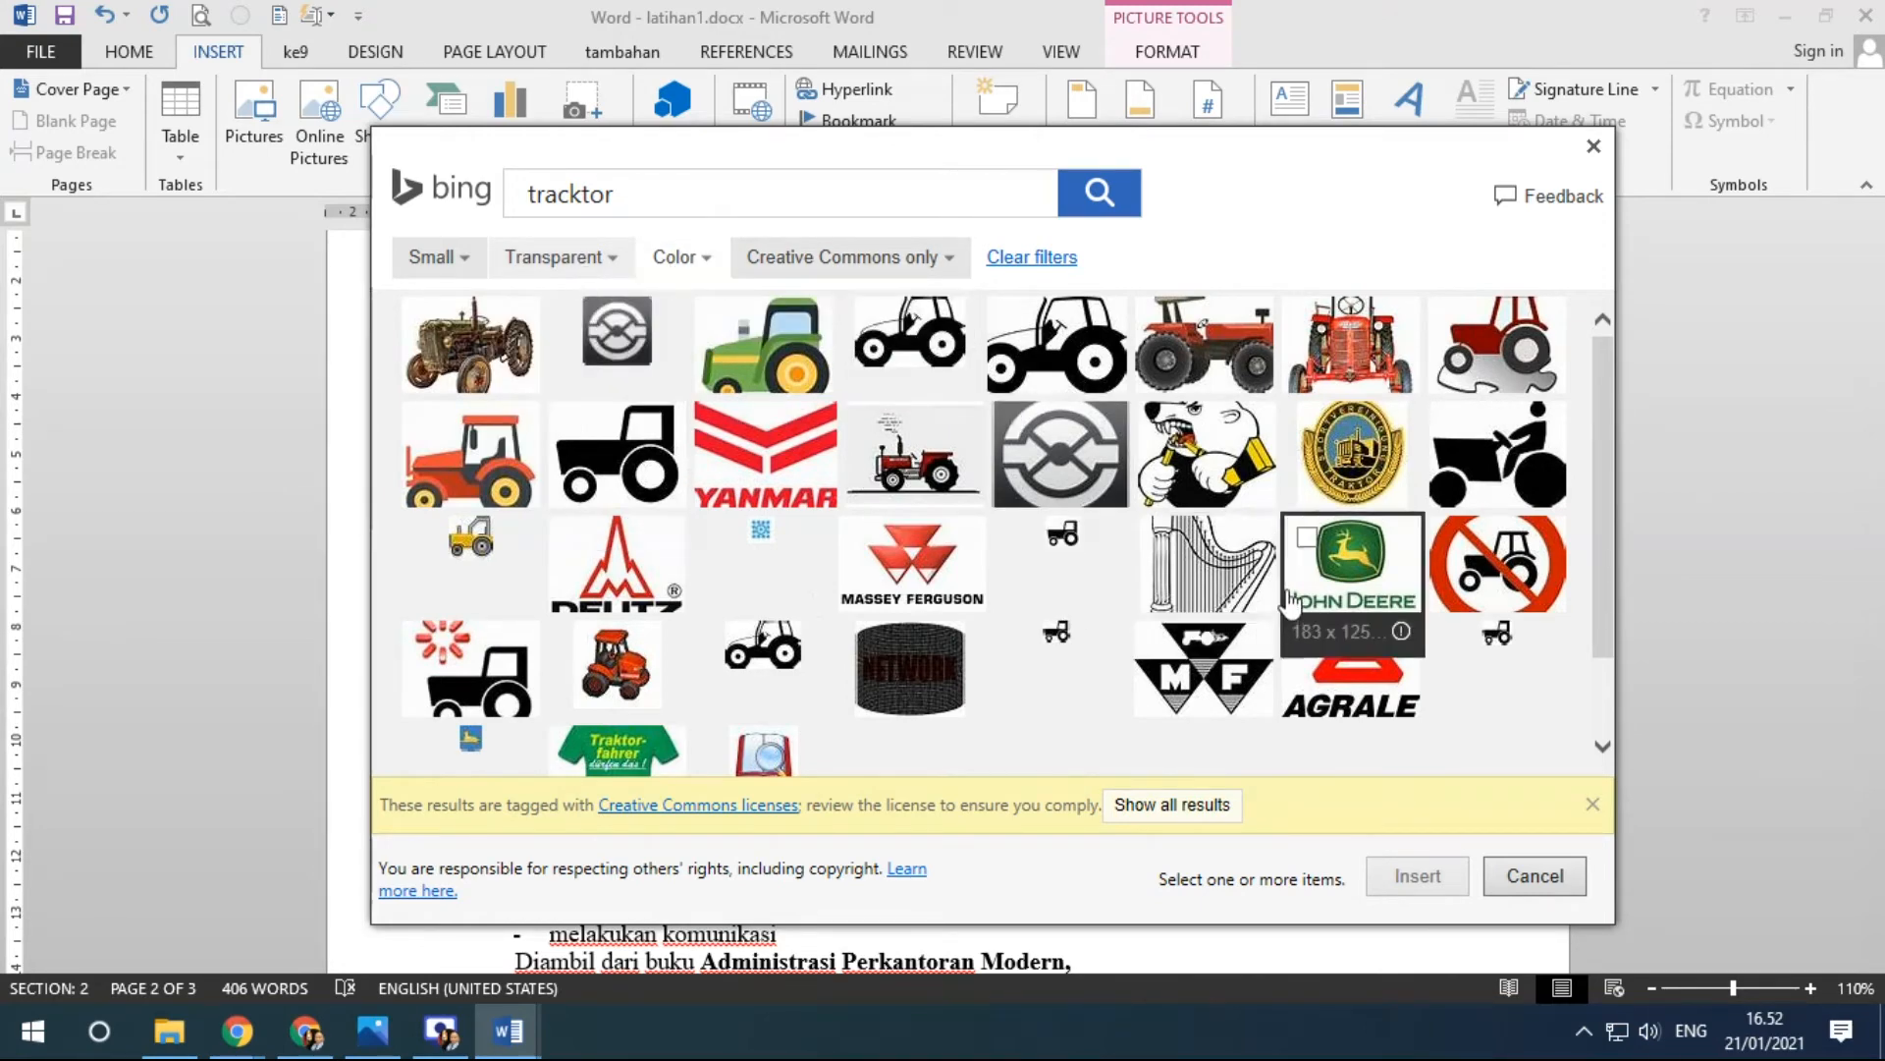
# Insert the orange-red tractor with yellow wheels into the document and enlarge it to about 6.78 cm by 6.78 cm.
pyautogui.scroll(-1, 1110, 550)
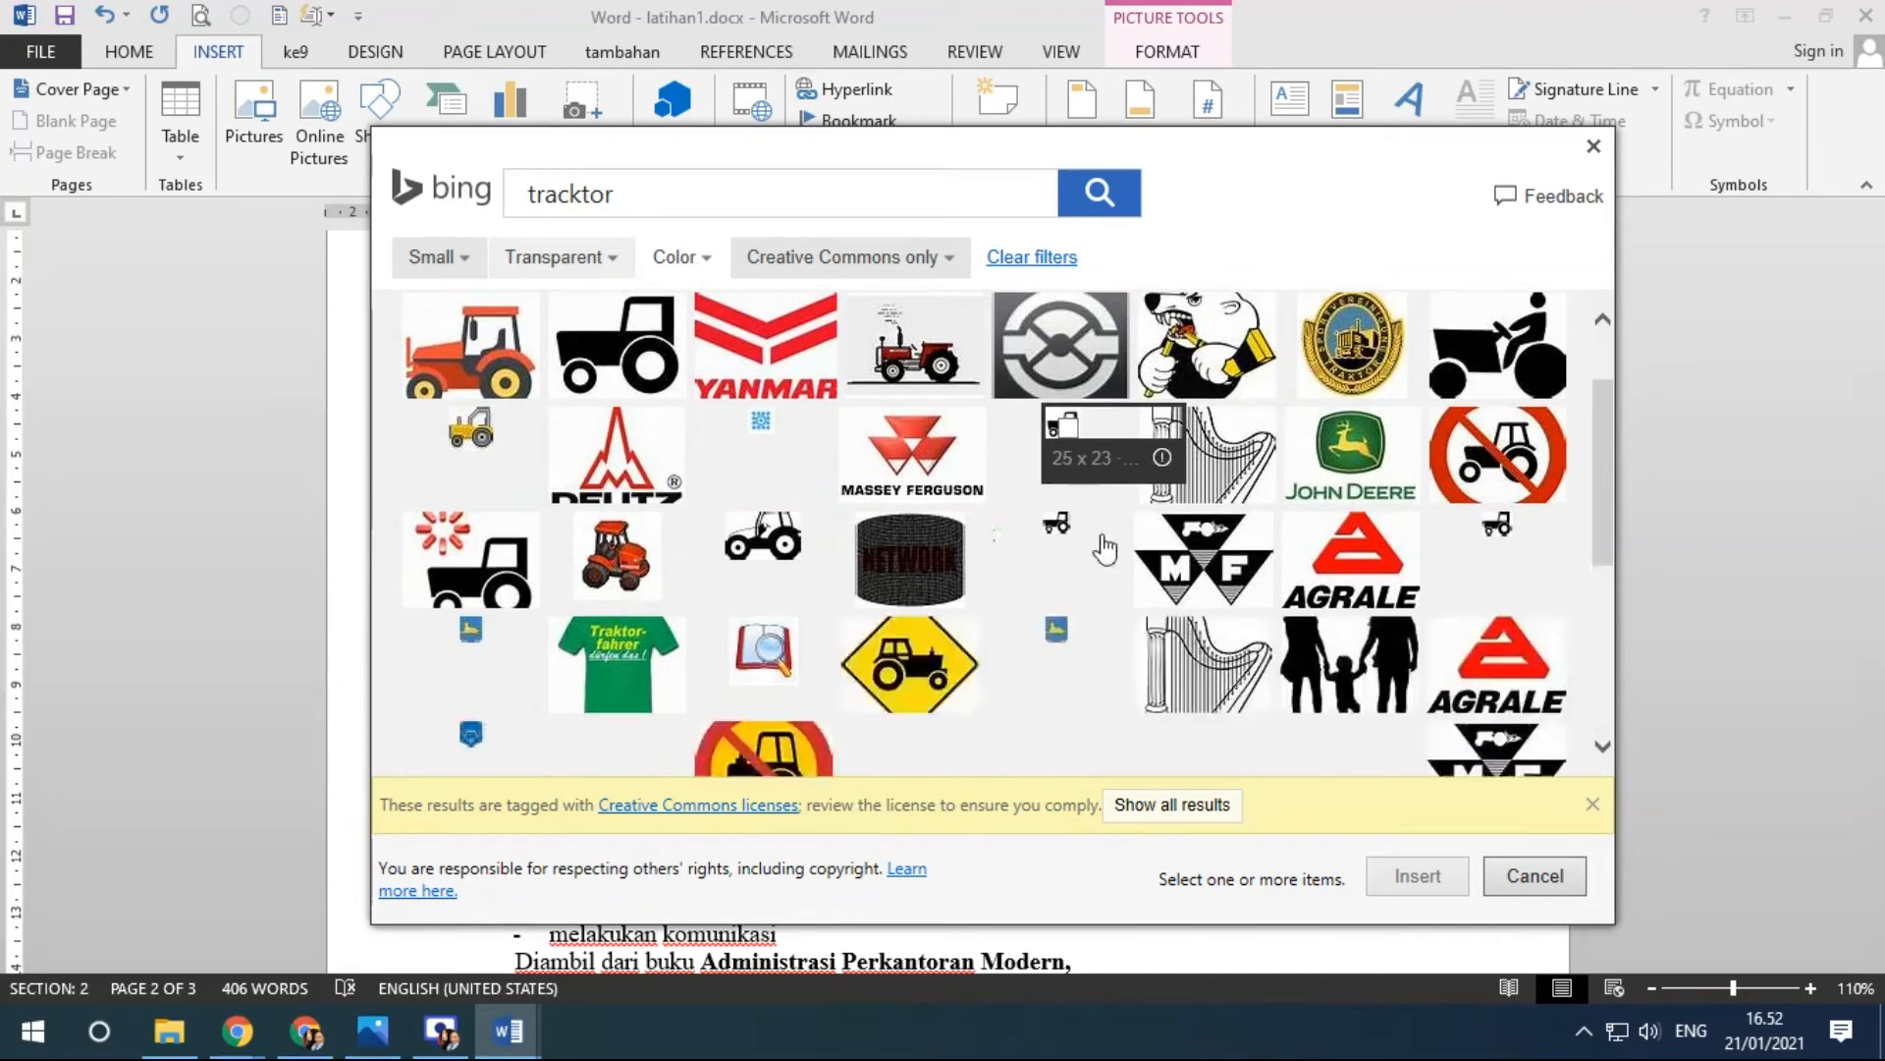
pyautogui.scroll(1, 1108, 550)
pyautogui.click(423, 424)
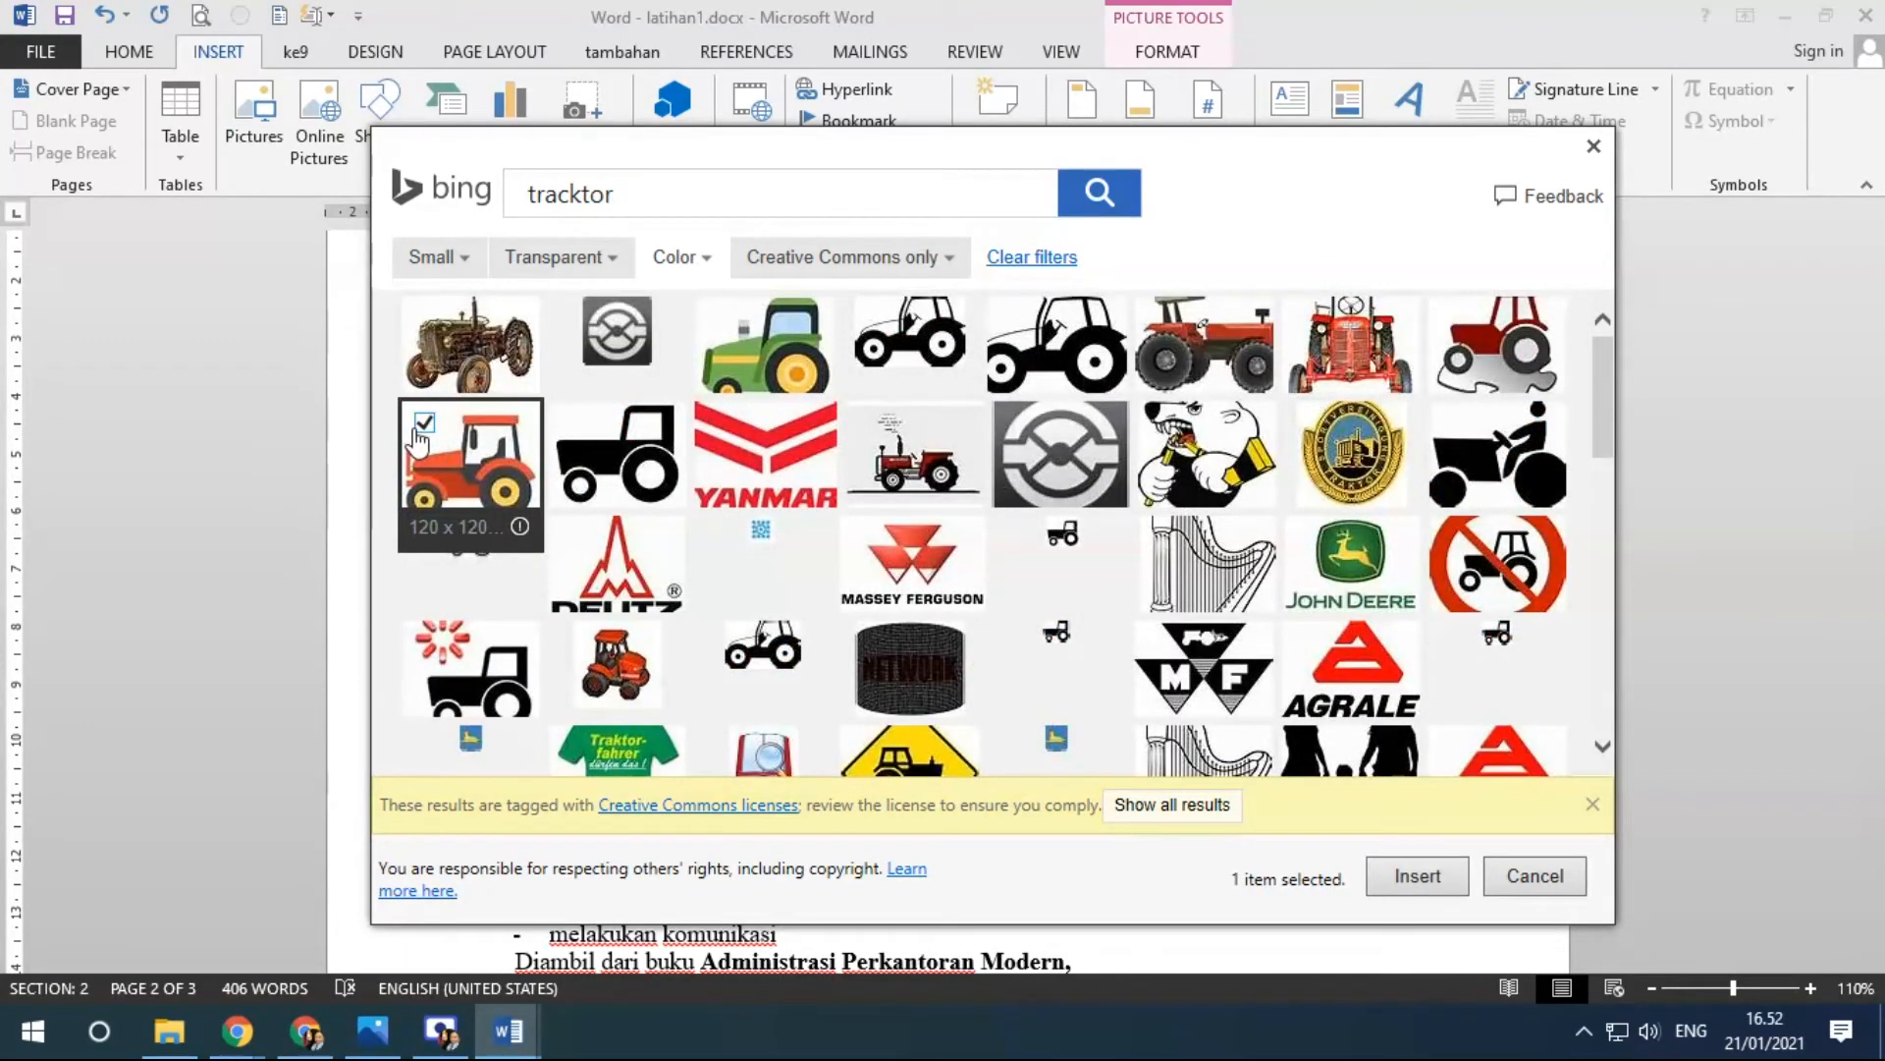
pyautogui.click(1437, 882)
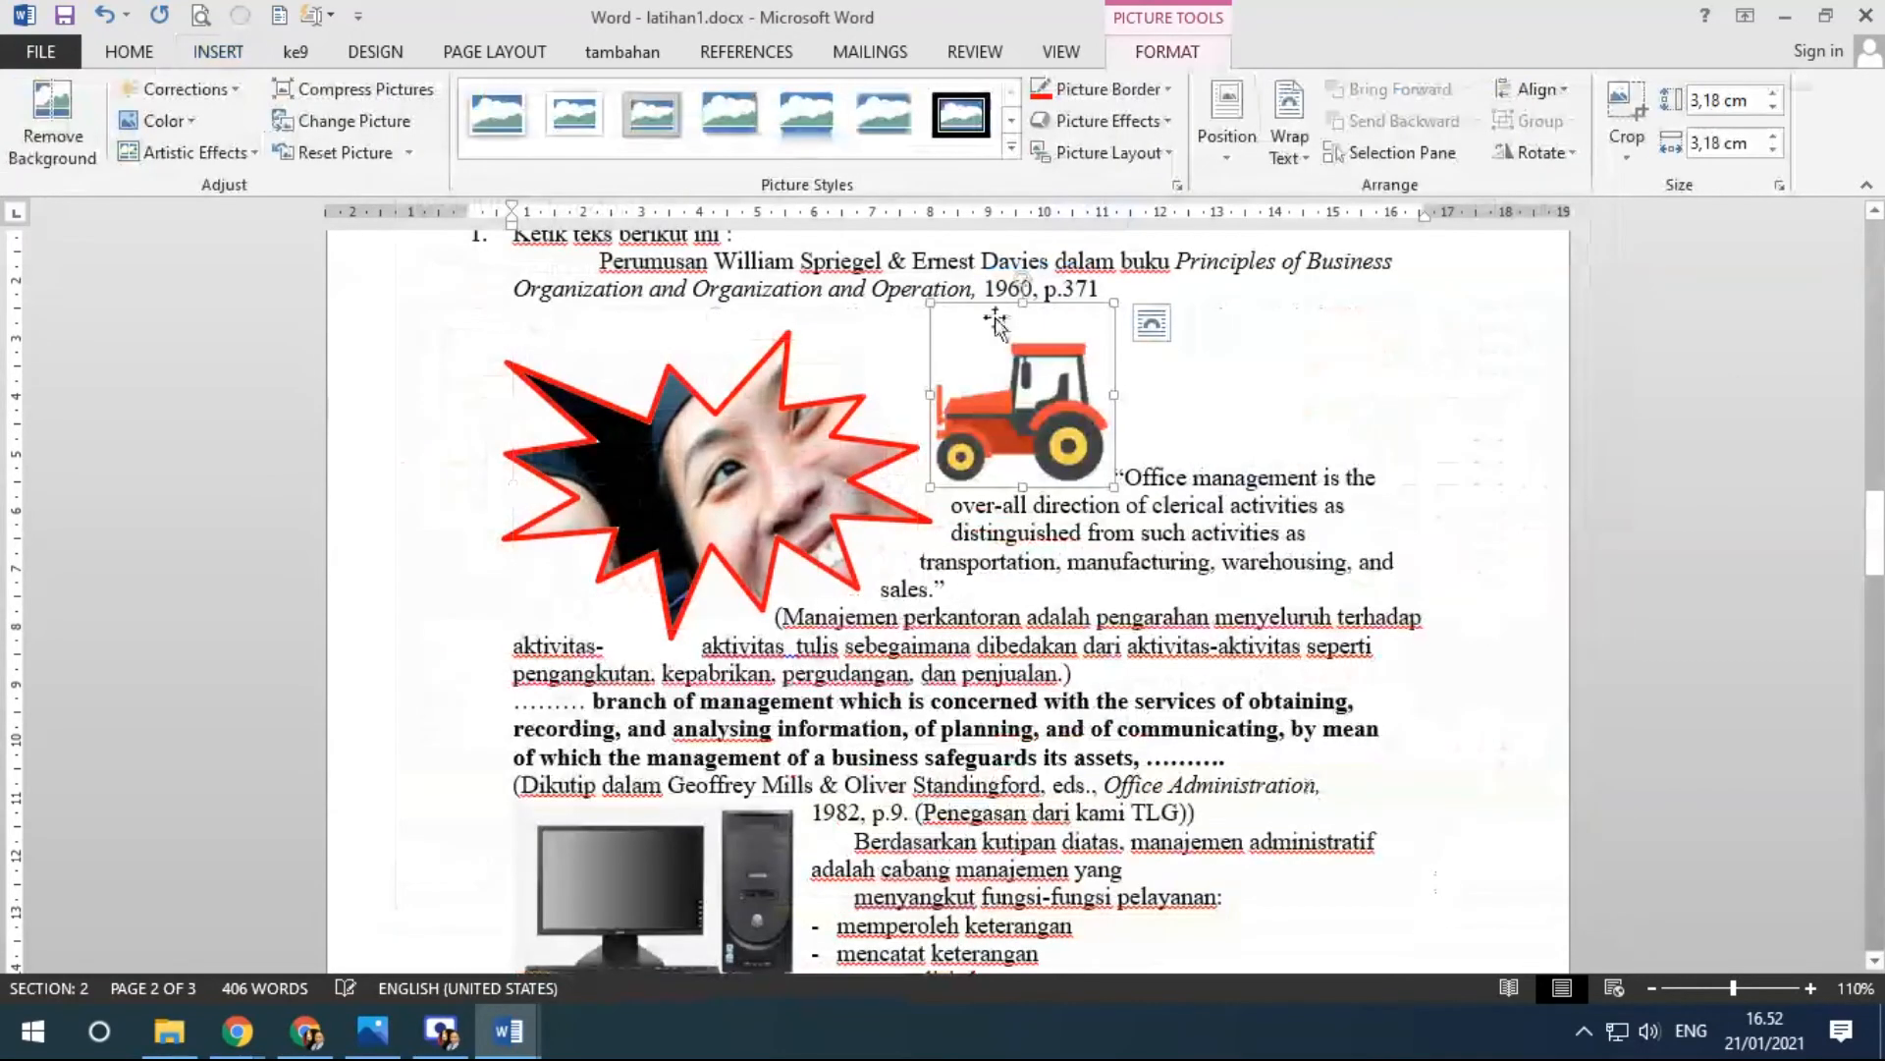
pyautogui.moveTo(1115, 486); pyautogui.dragTo(1316, 589)
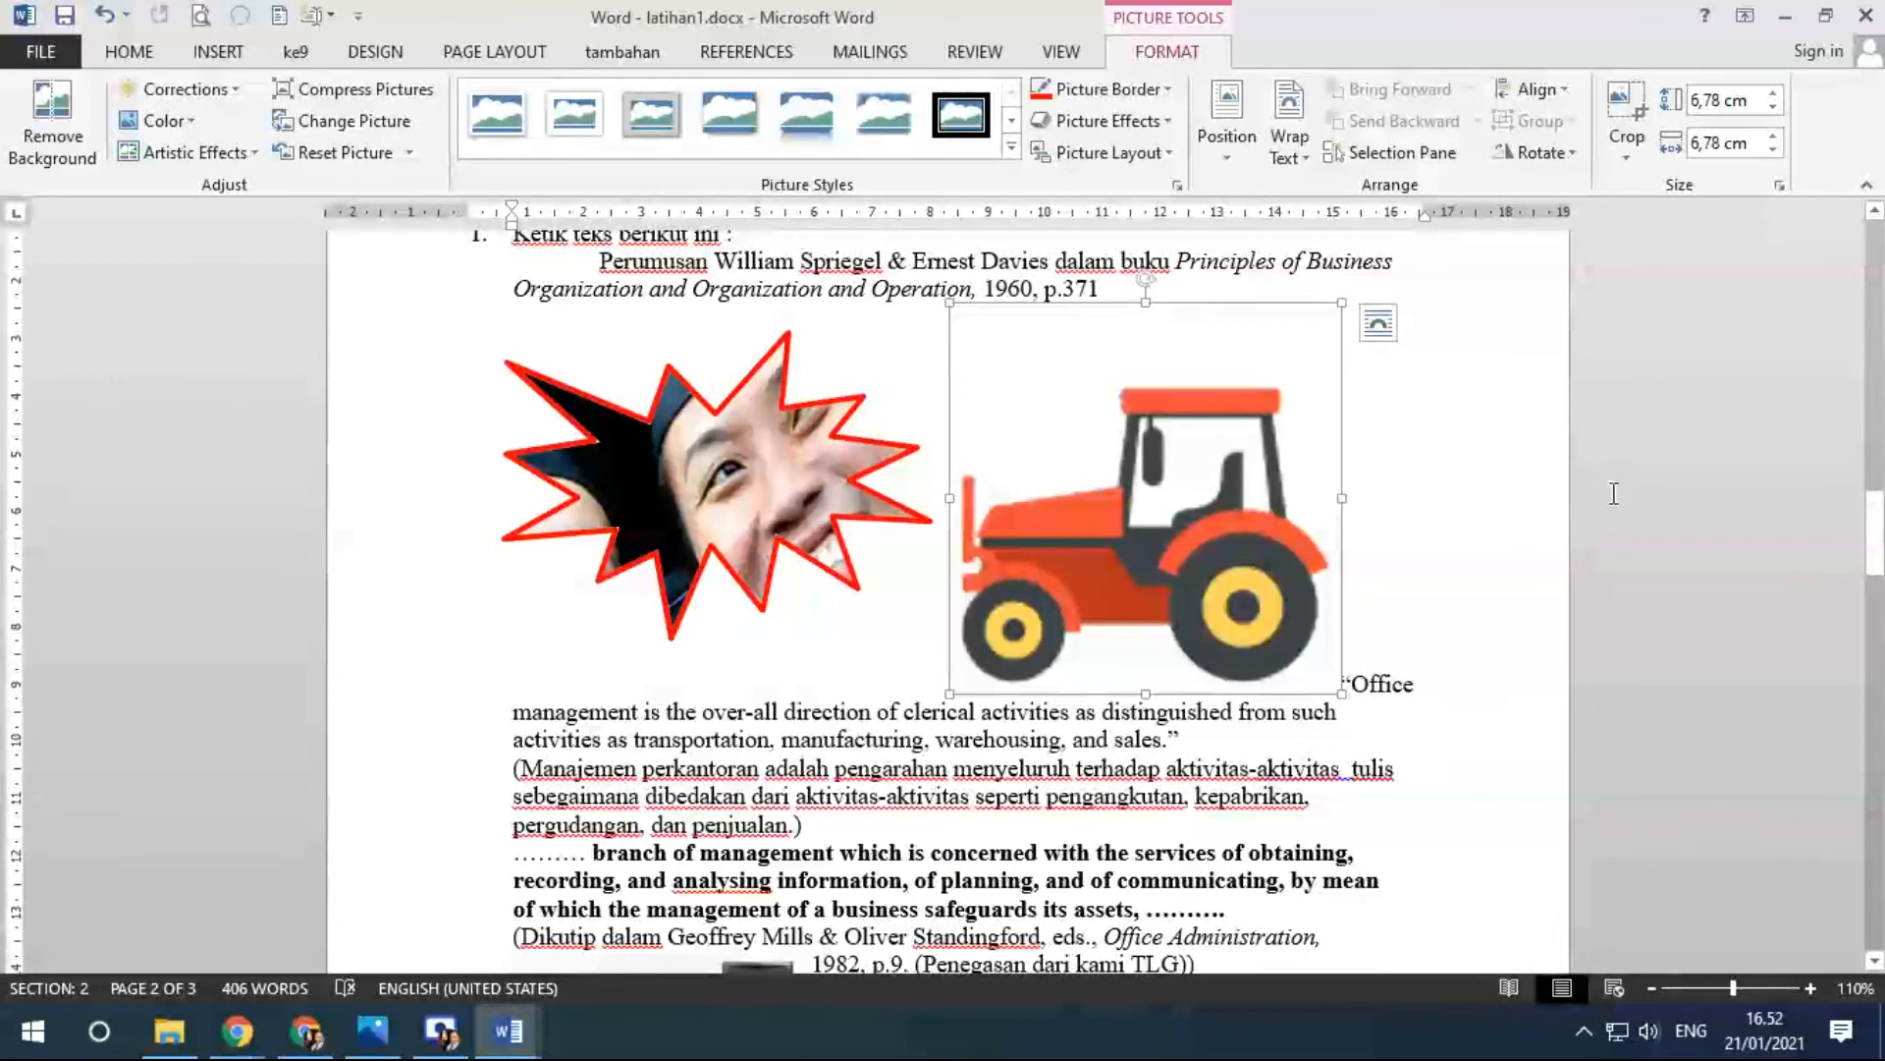
pyautogui.moveTo(1254, 494)
pyautogui.mouseDown()
pyautogui.moveTo(1231, 517)
pyautogui.moveTo(1253, 512)
pyautogui.mouseUp()
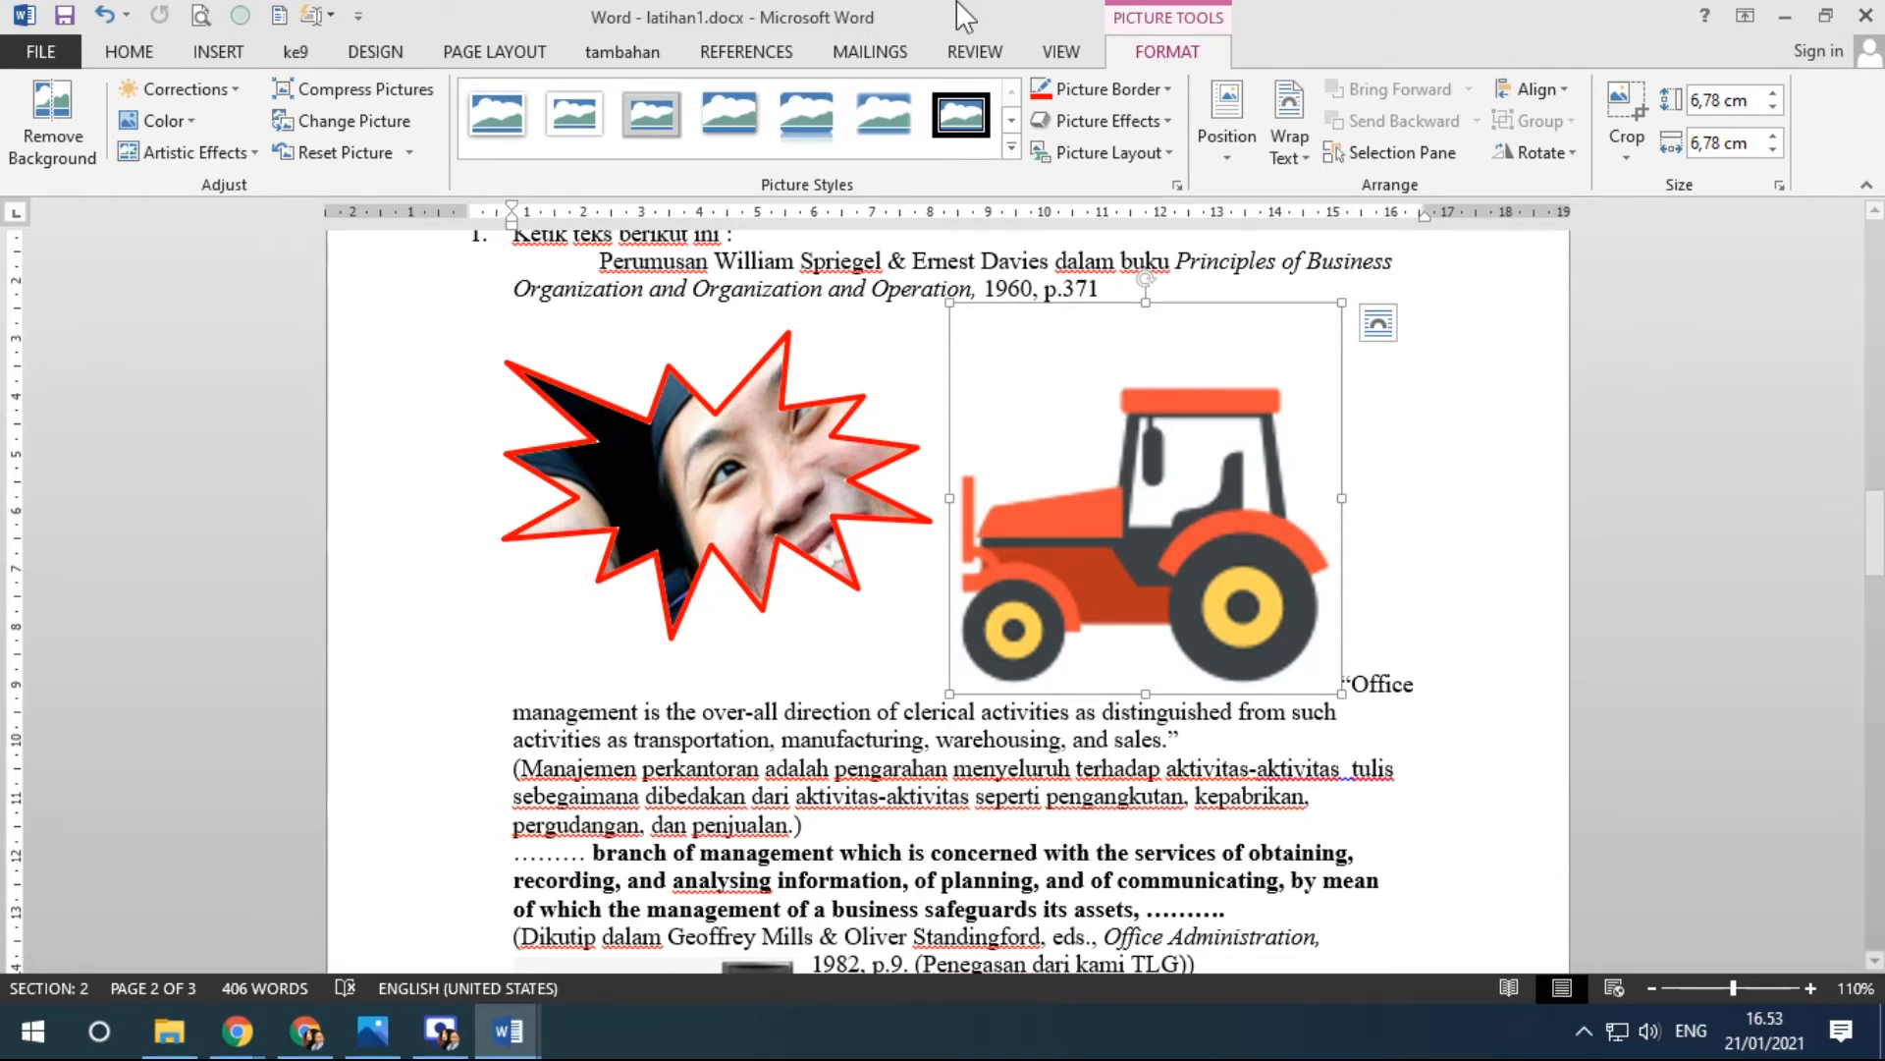
pyautogui.click(717, 470)
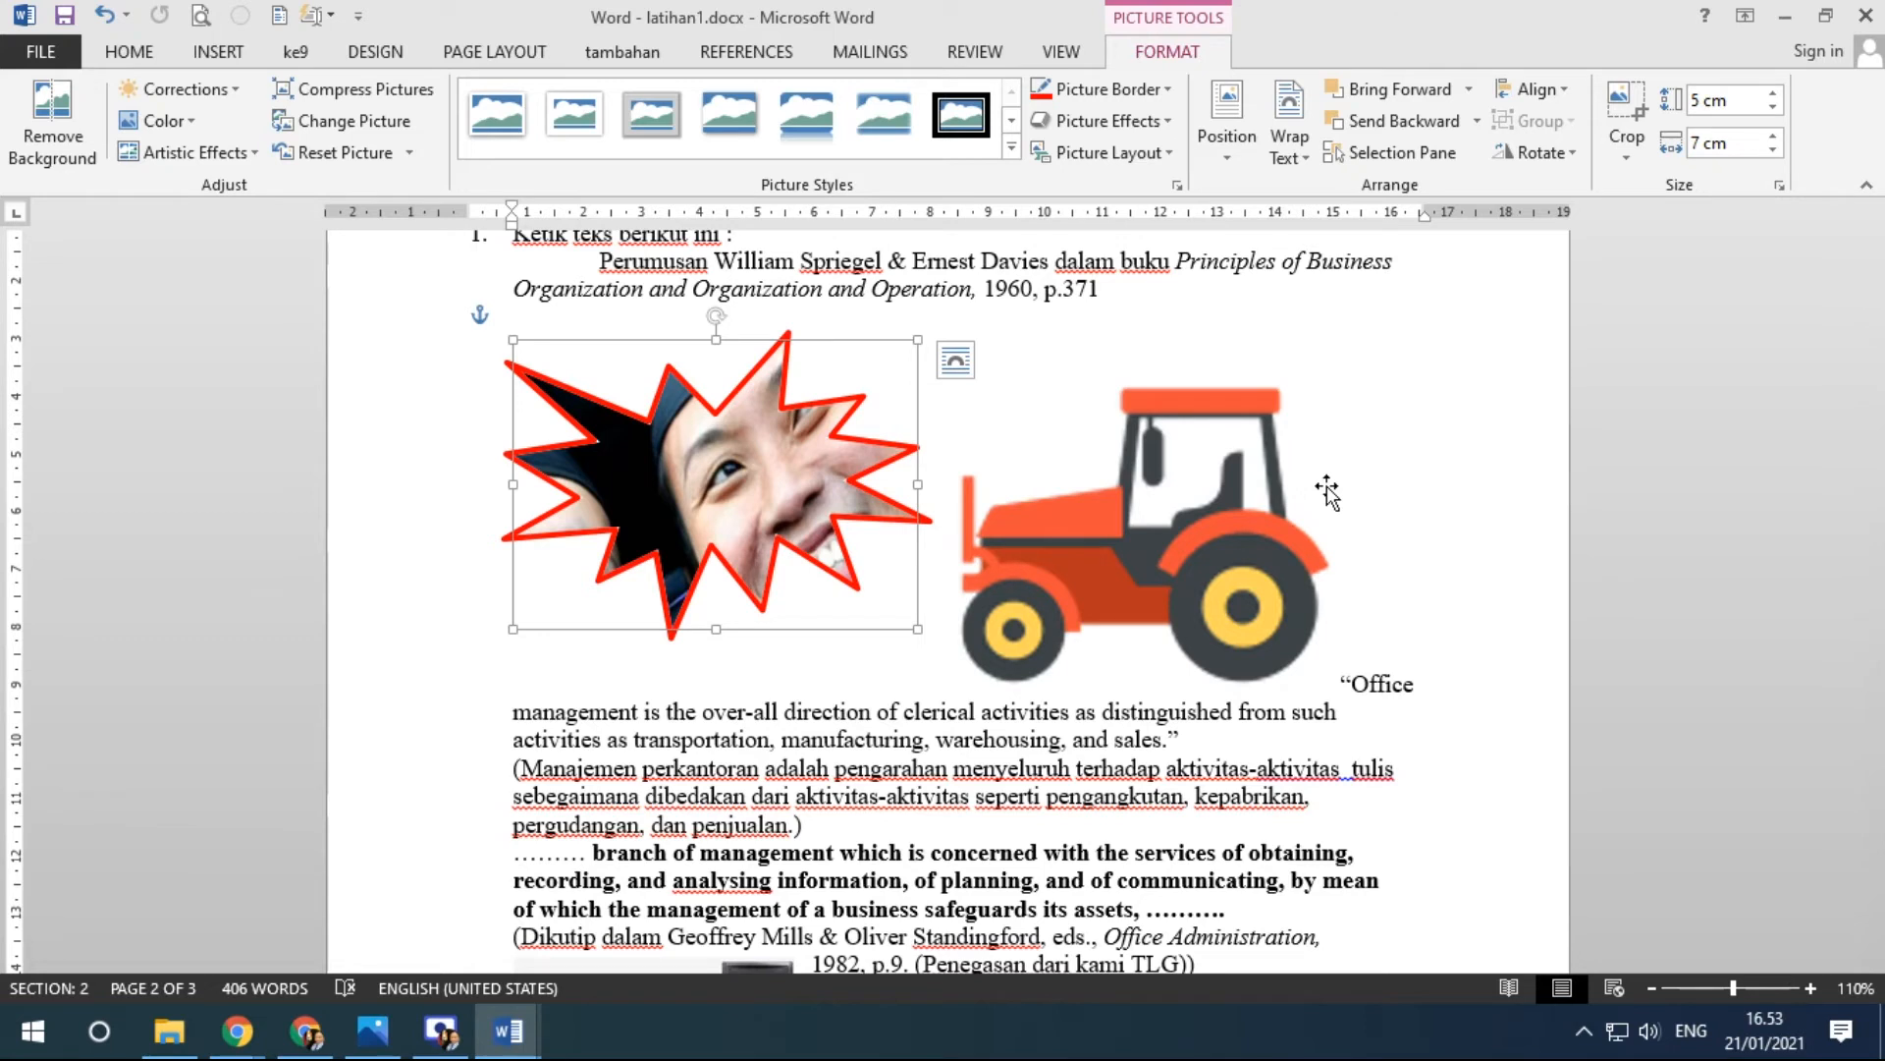
pyautogui.click(218, 51)
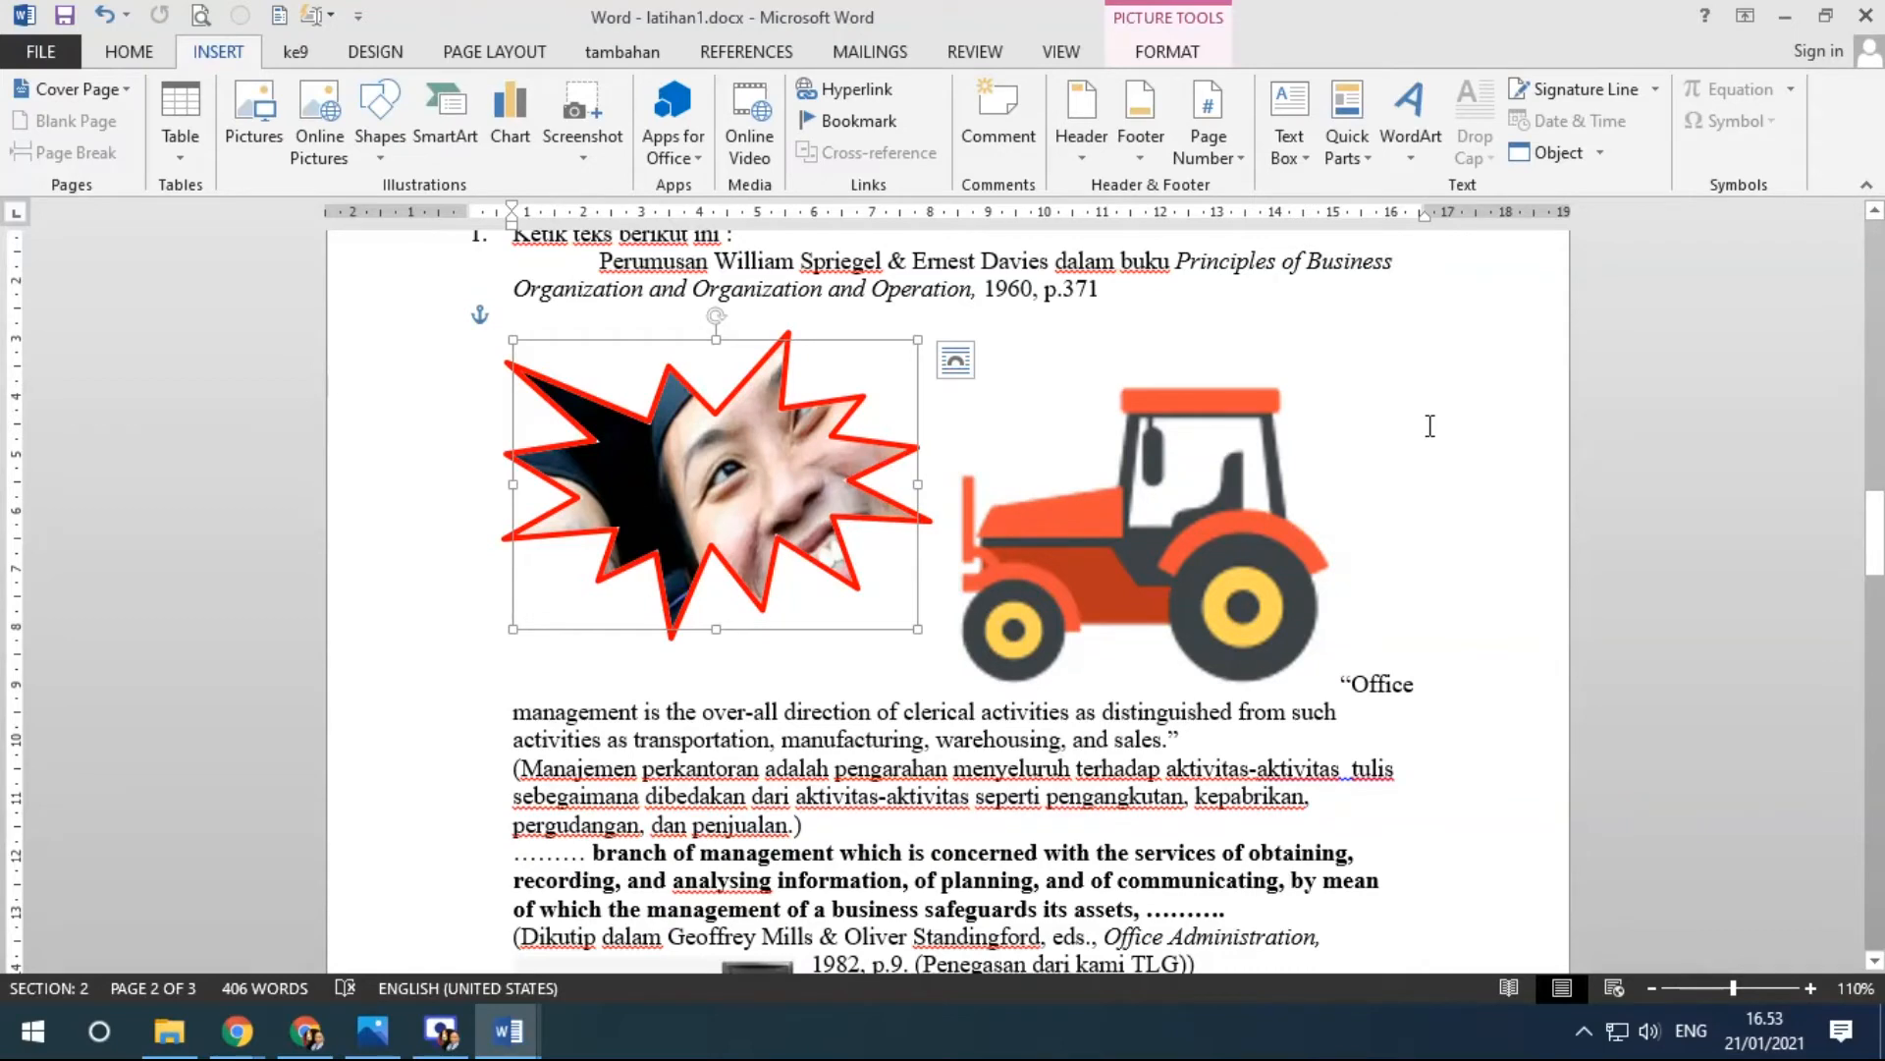
pyautogui.scroll(-10, 1436, 424)
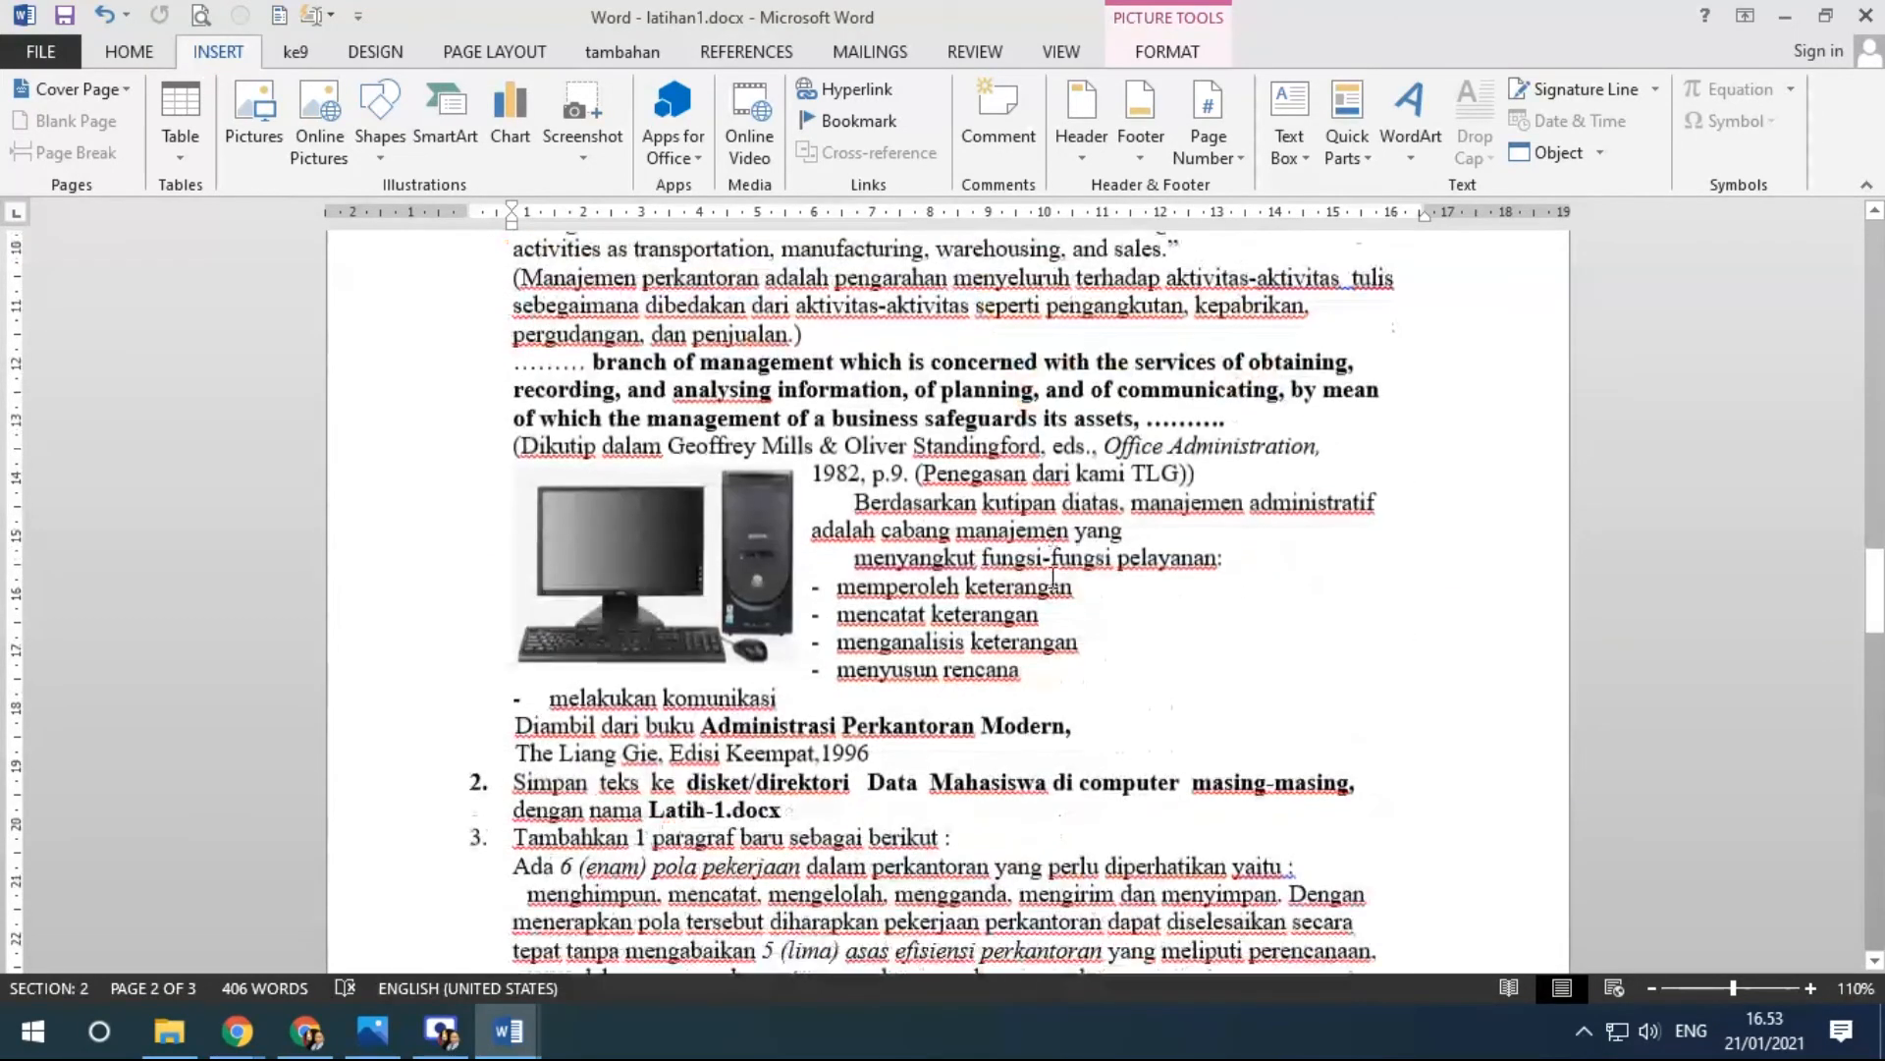
pyautogui.scroll(-5, 1053, 577)
pyautogui.scroll(7, 1053, 578)
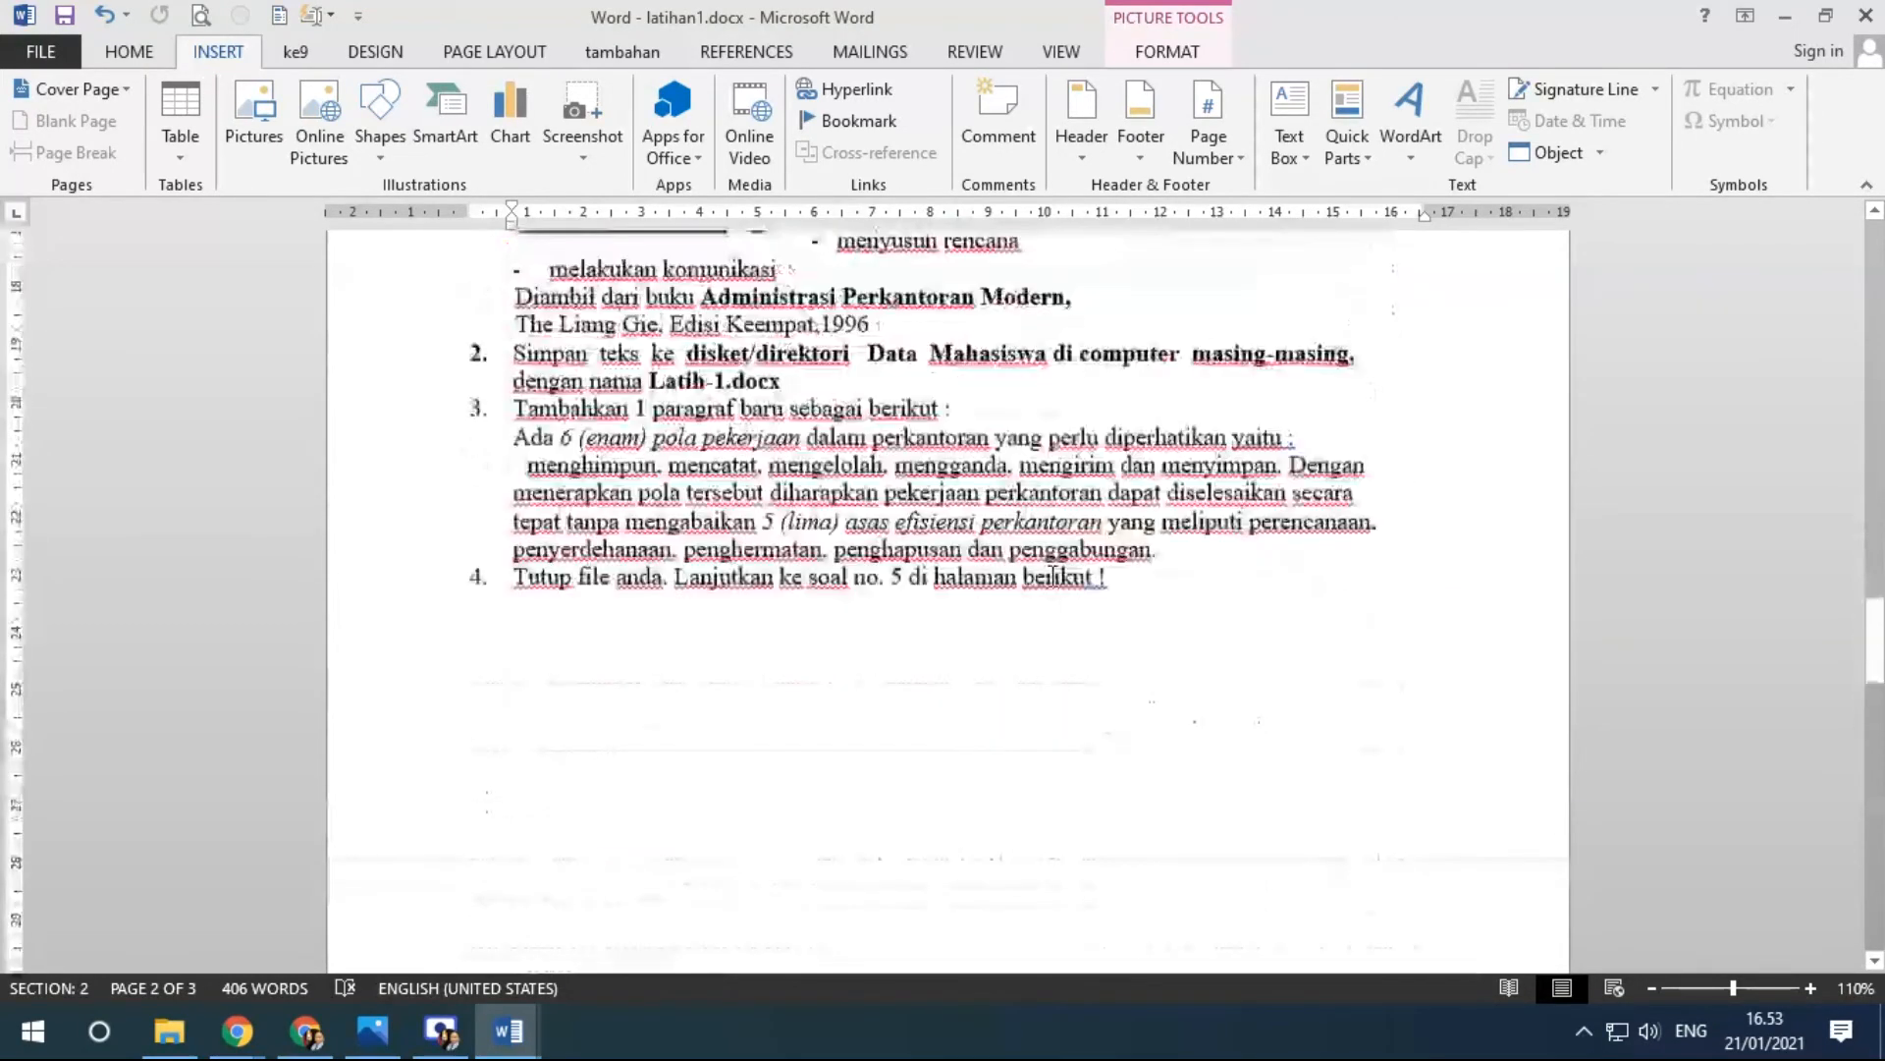
pyautogui.scroll(8, 1053, 578)
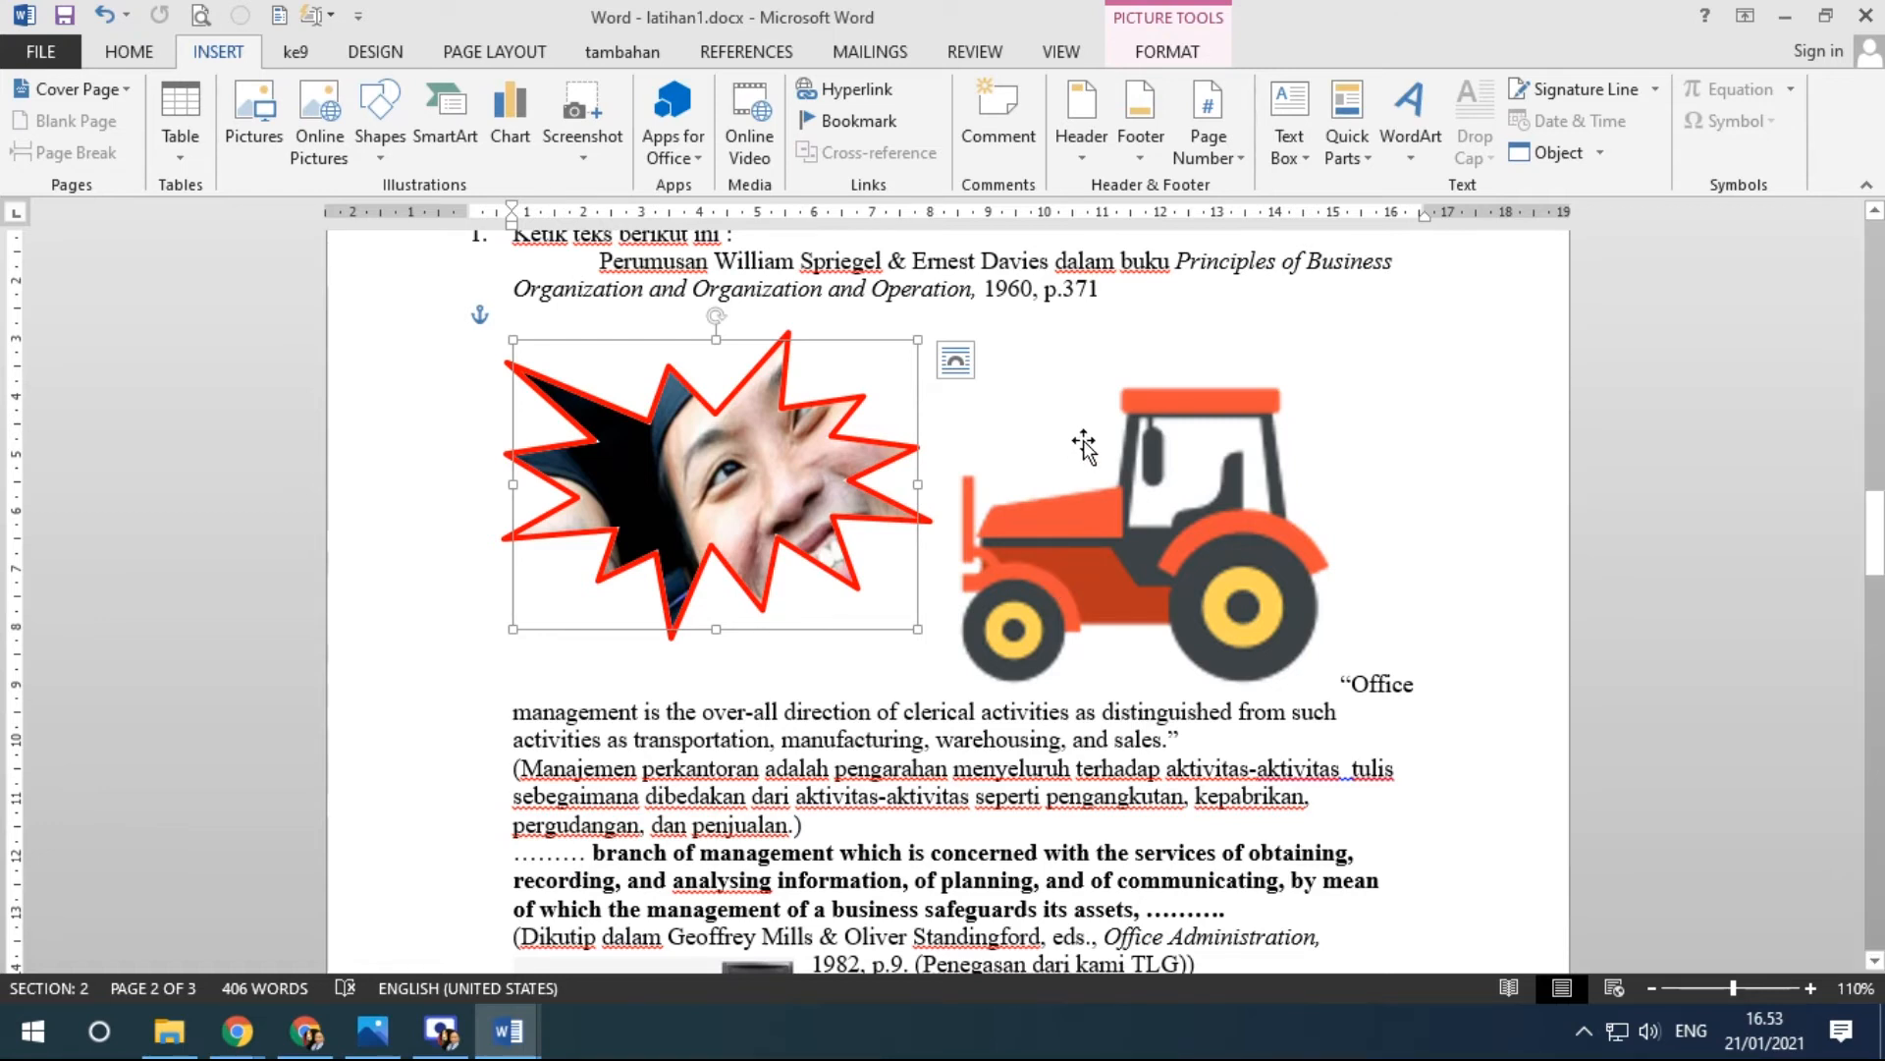
# Switch to Document1 and undo the insertion of the Welcome Indonesia picture.
pyautogui.moveTo(528, 1031)
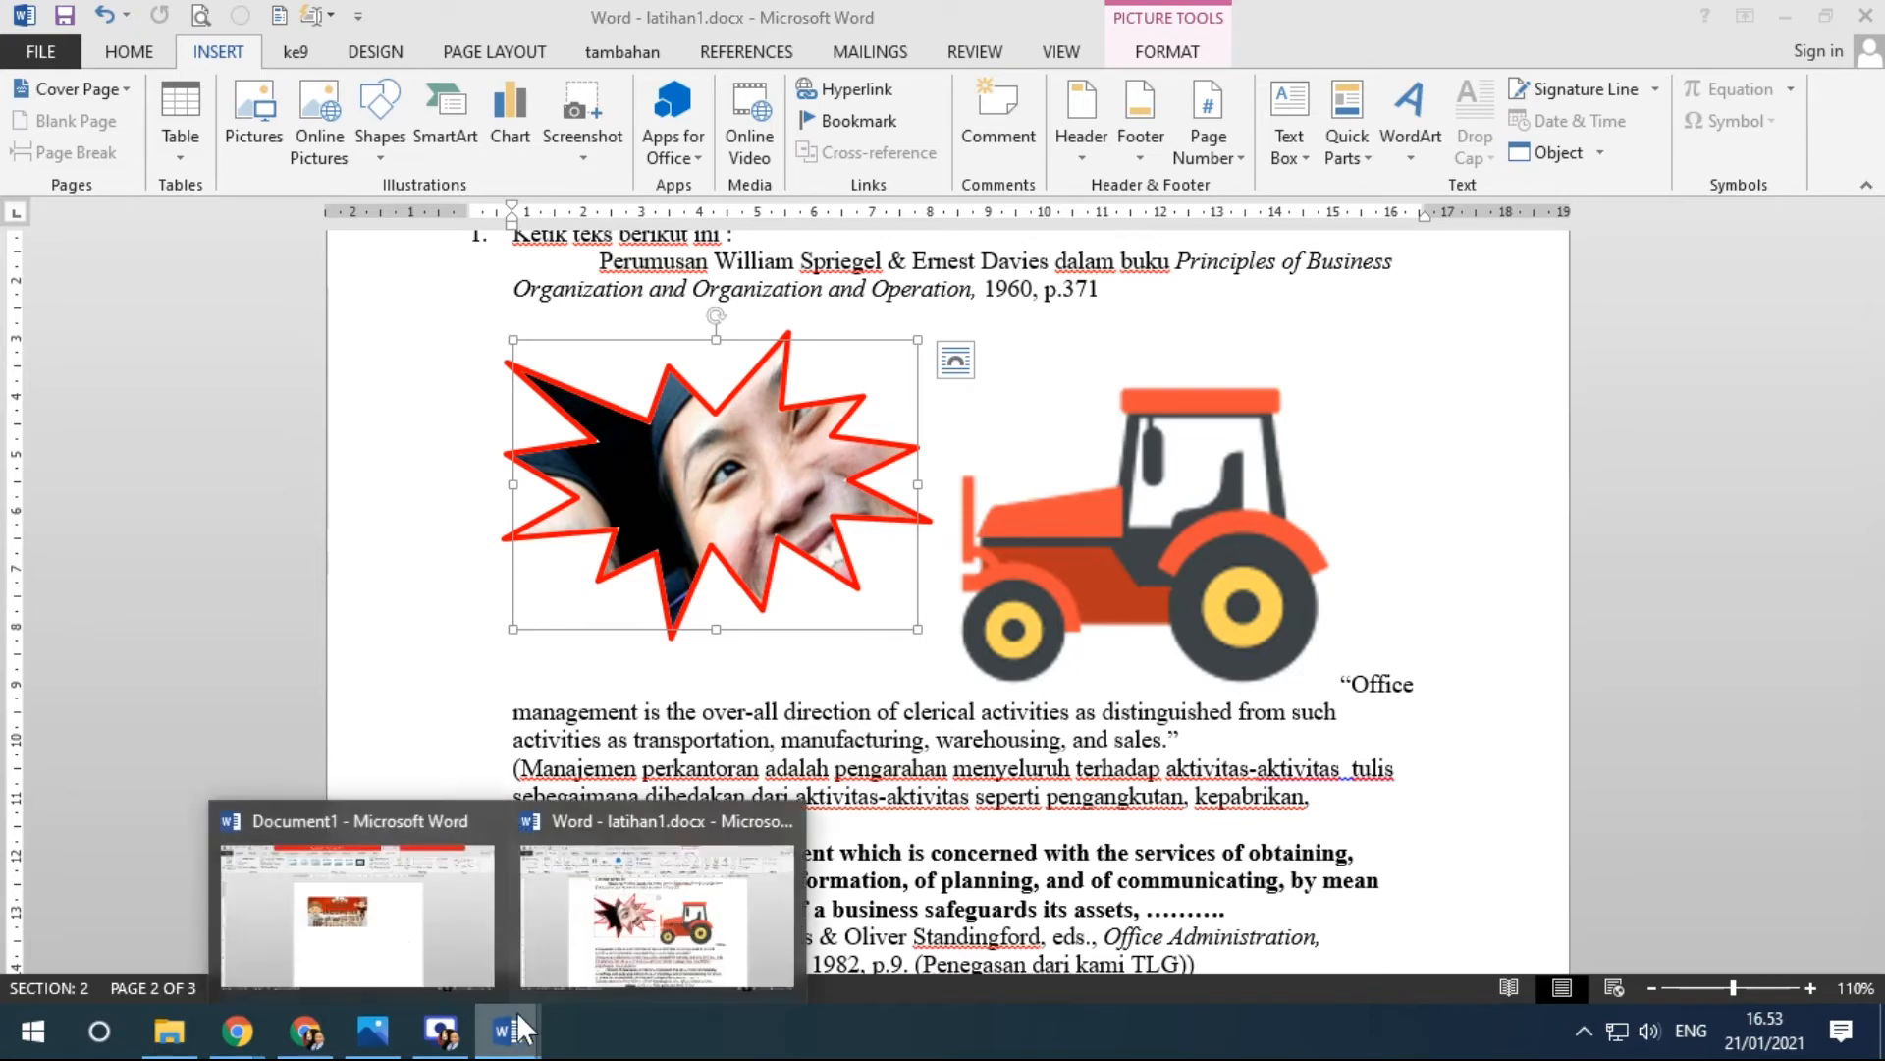
pyautogui.click(359, 901)
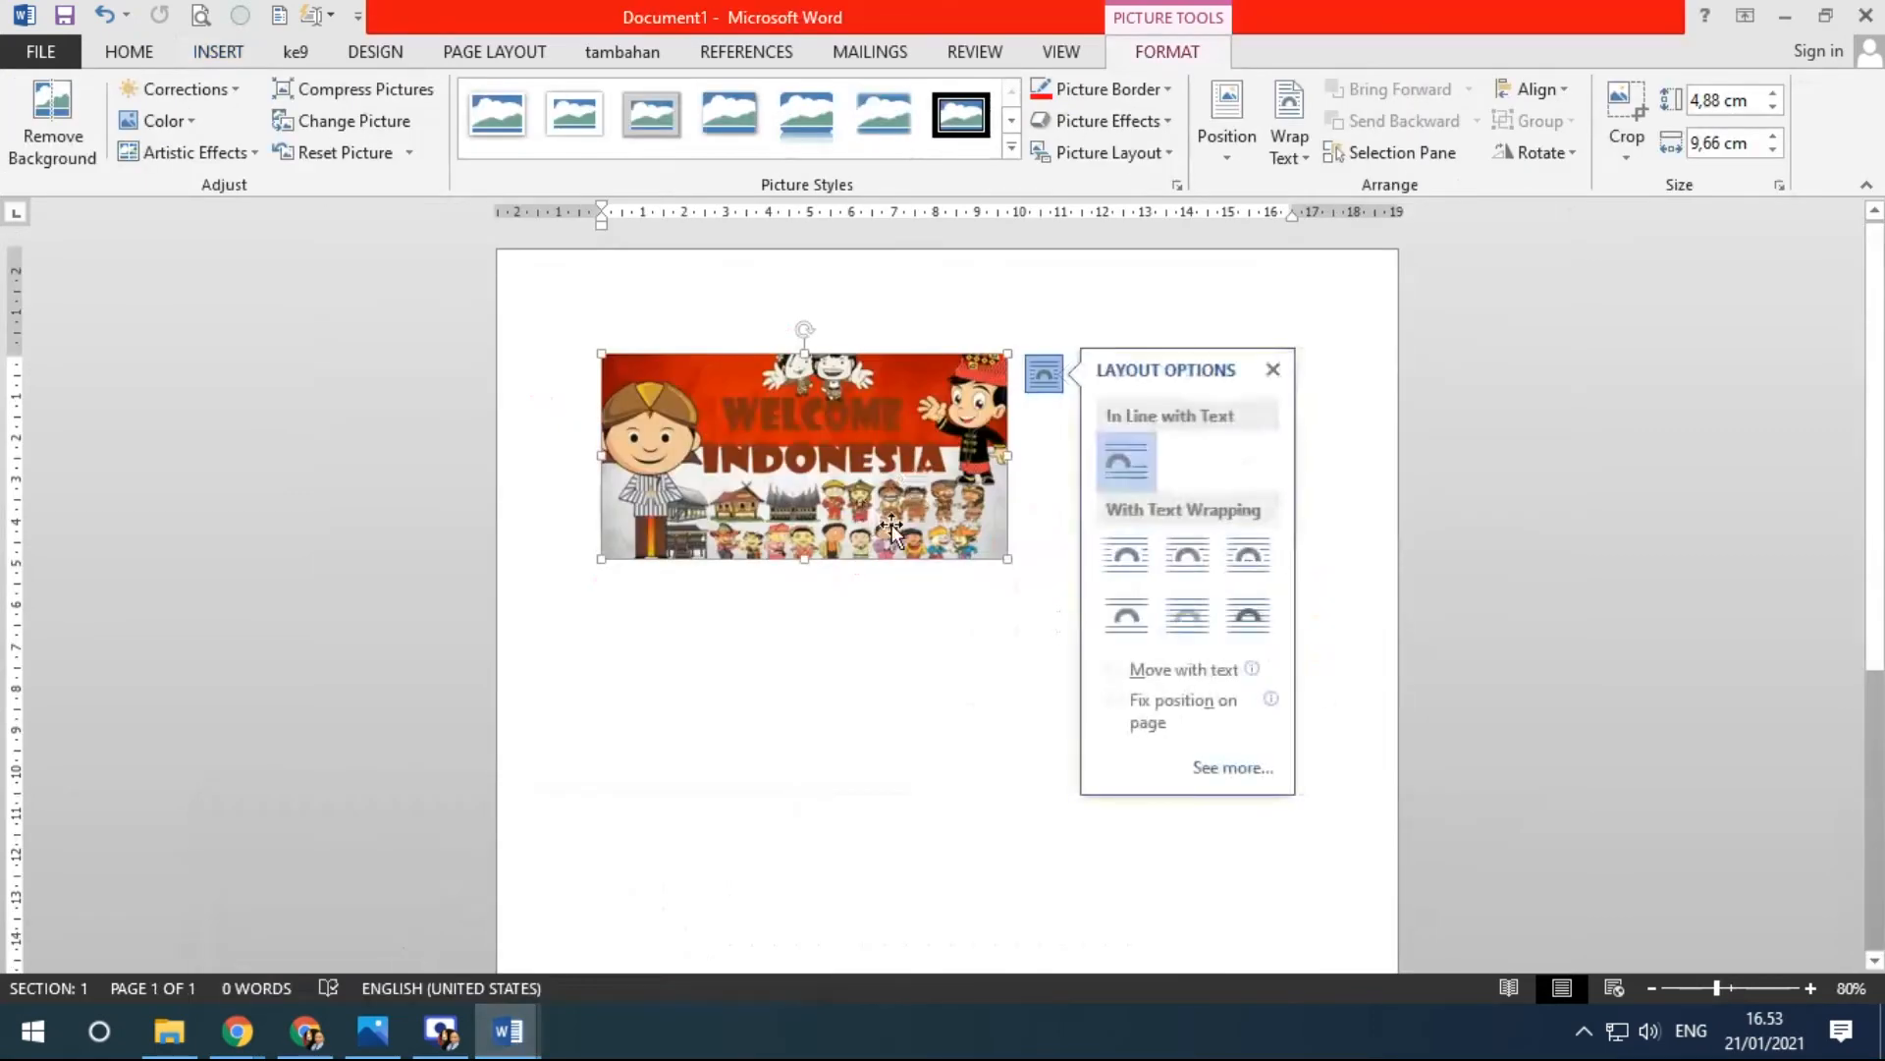
pyautogui.hotkey('ctrl', 'z')
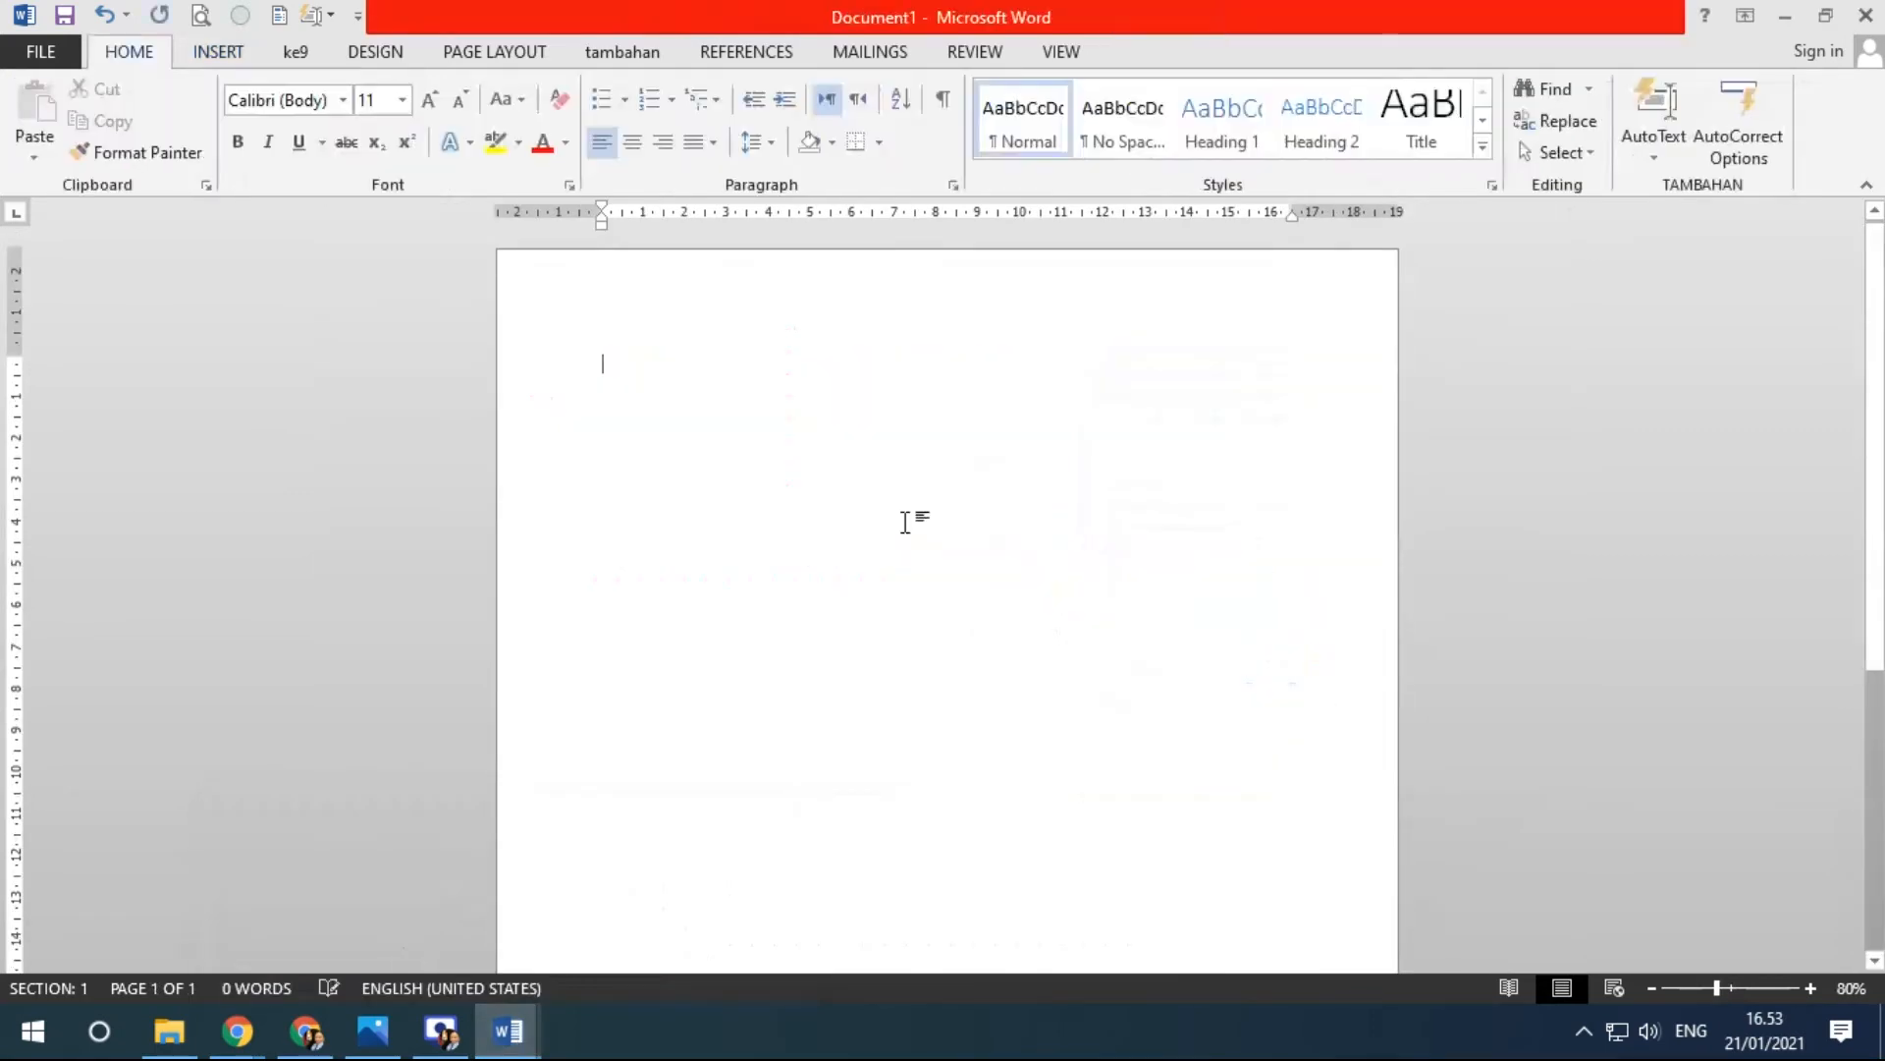
# Switch to the Photos app to view the Latihan 5 exercise page, latihan word-page-010.jpg.
pyautogui.click(370, 1033)
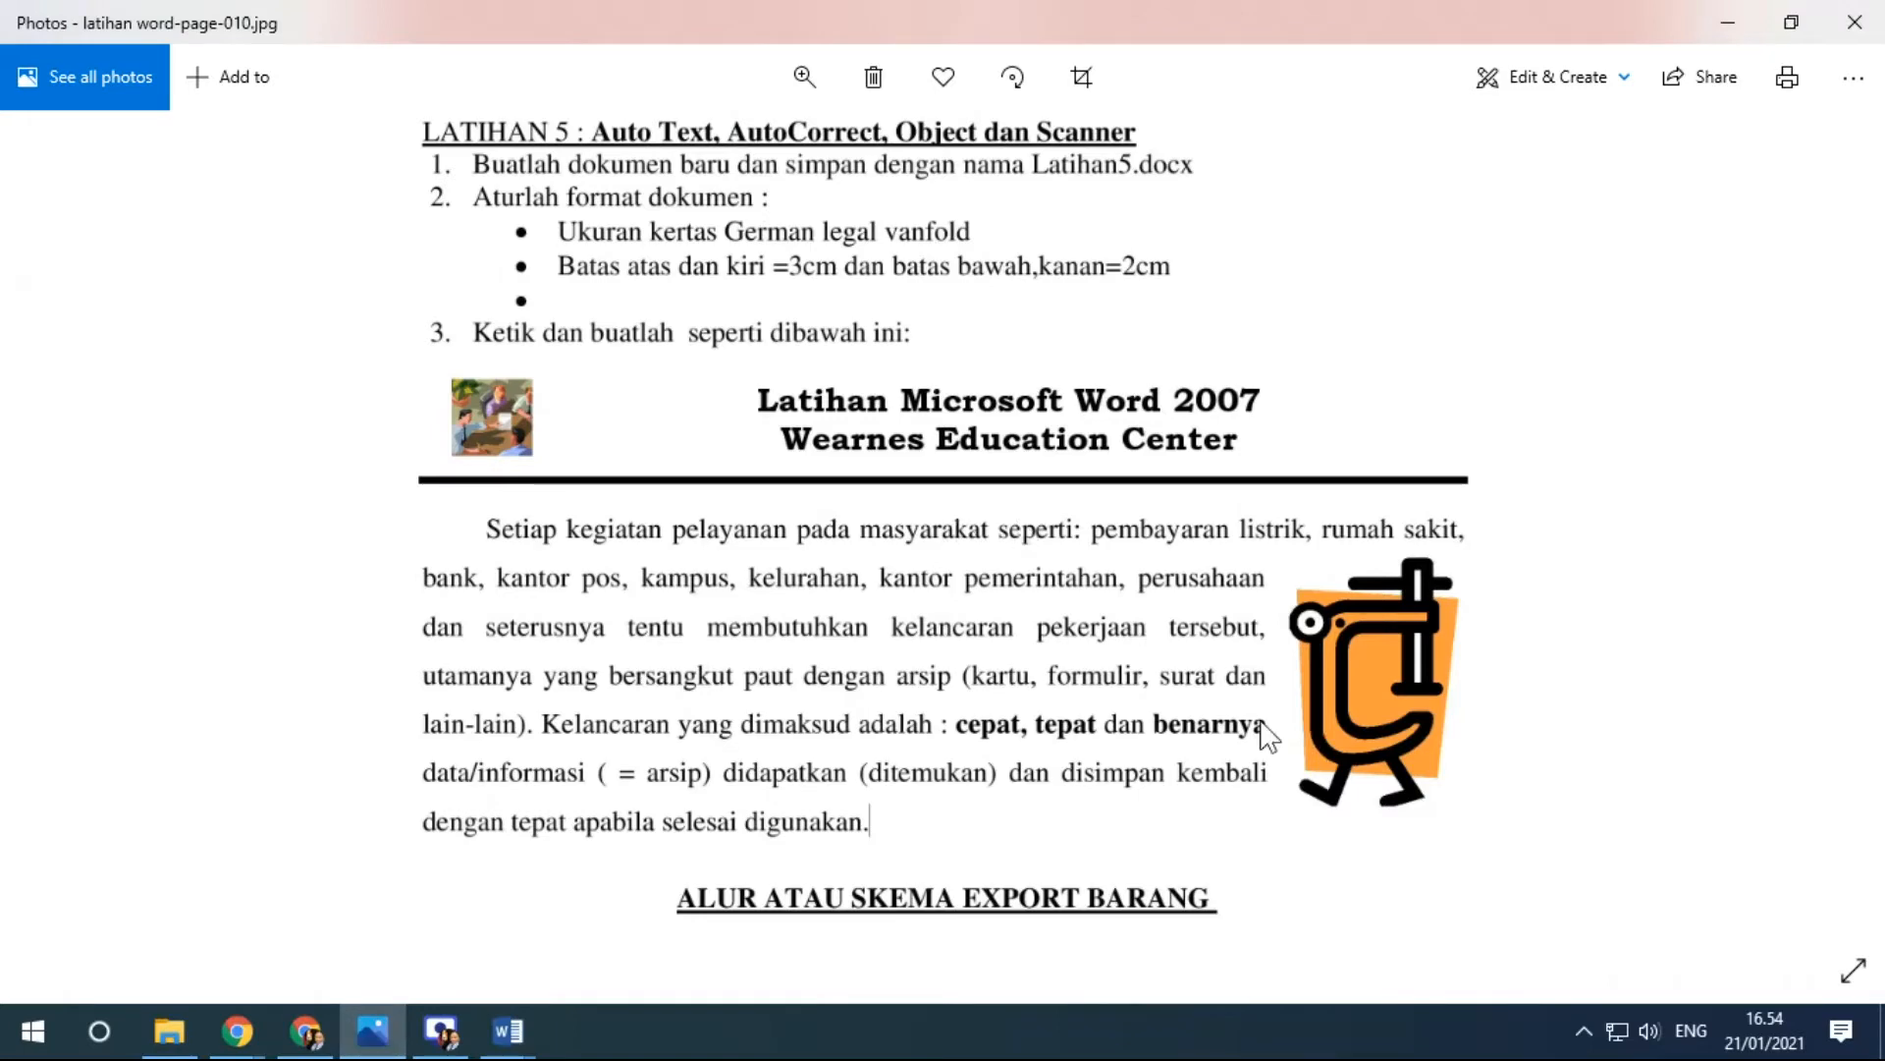
# Examine the ALUR ATAU SKEMA EXPORT BARANG flow diagram on the Latihan 5 exercise page.
pyautogui.scroll(-5, 1284, 491)
pyautogui.scroll(-1, 1252, 532)
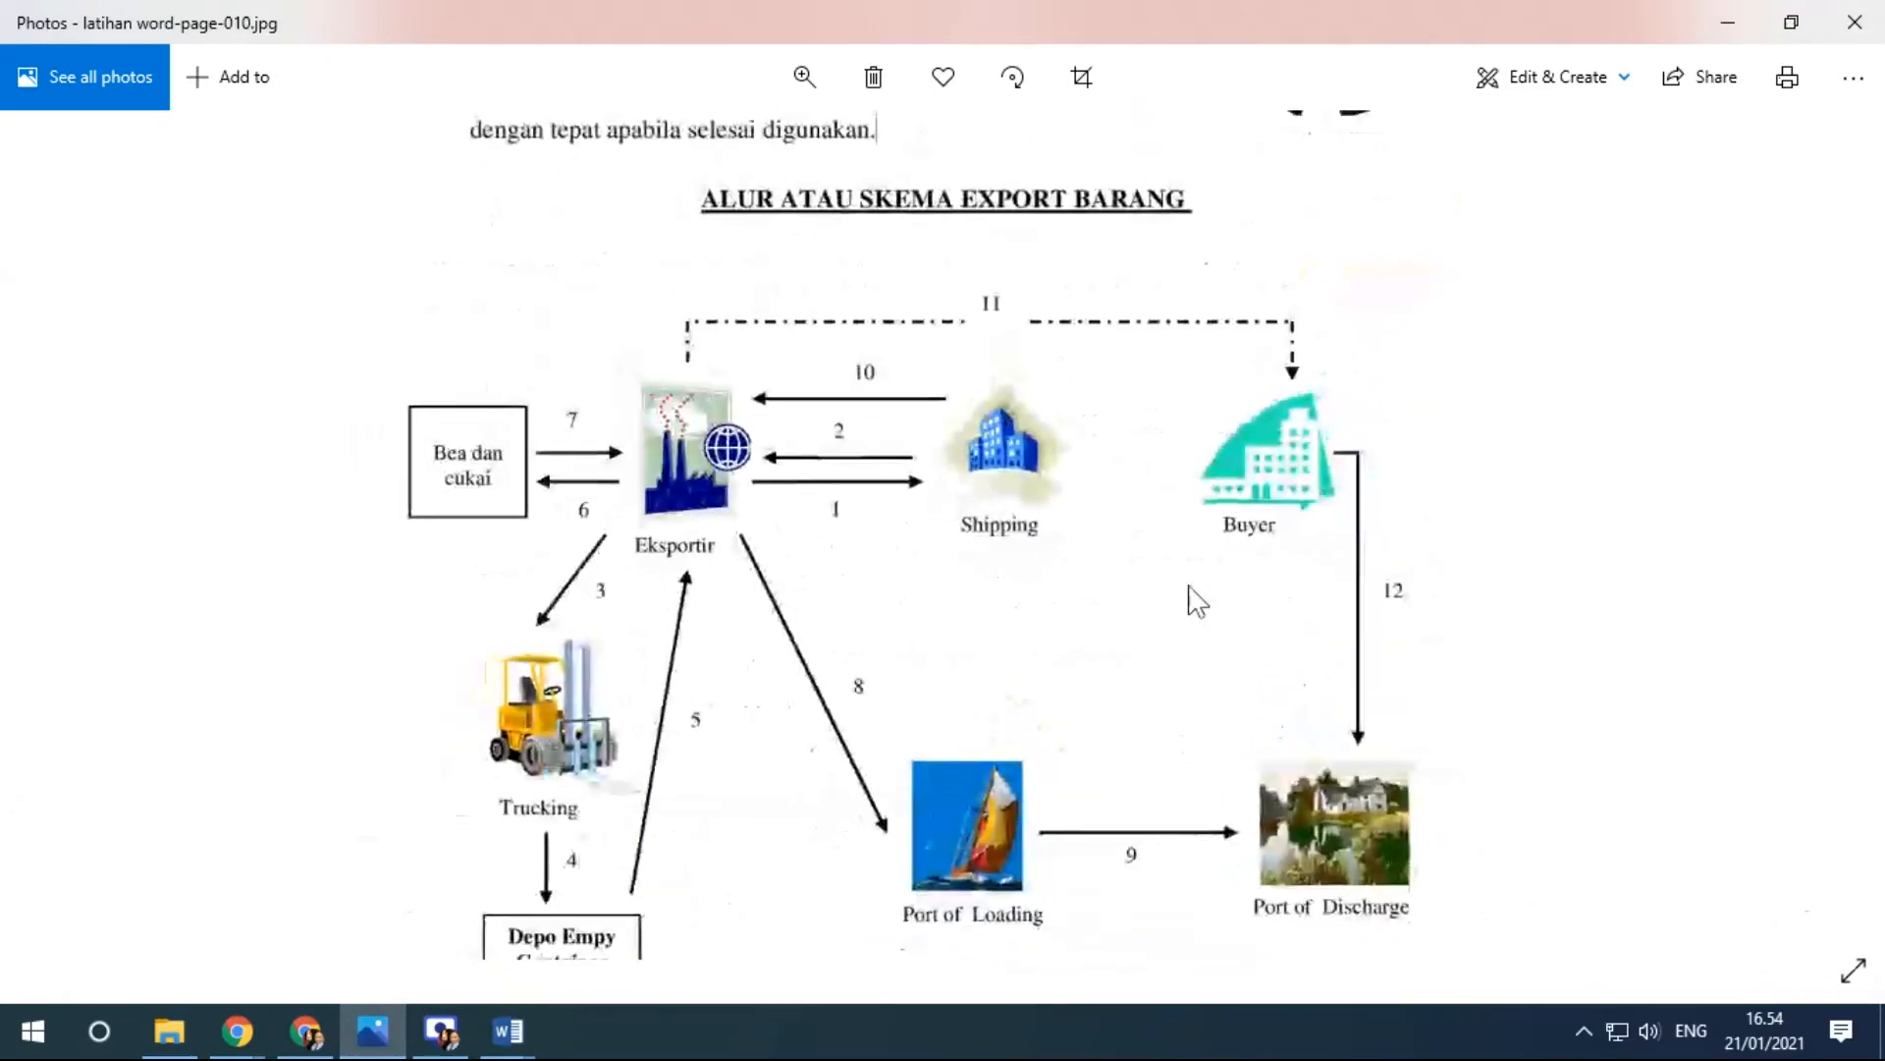
pyautogui.moveTo(1156, 615); pyautogui.dragTo(1157, 554)
pyautogui.scroll(-1, 1157, 550)
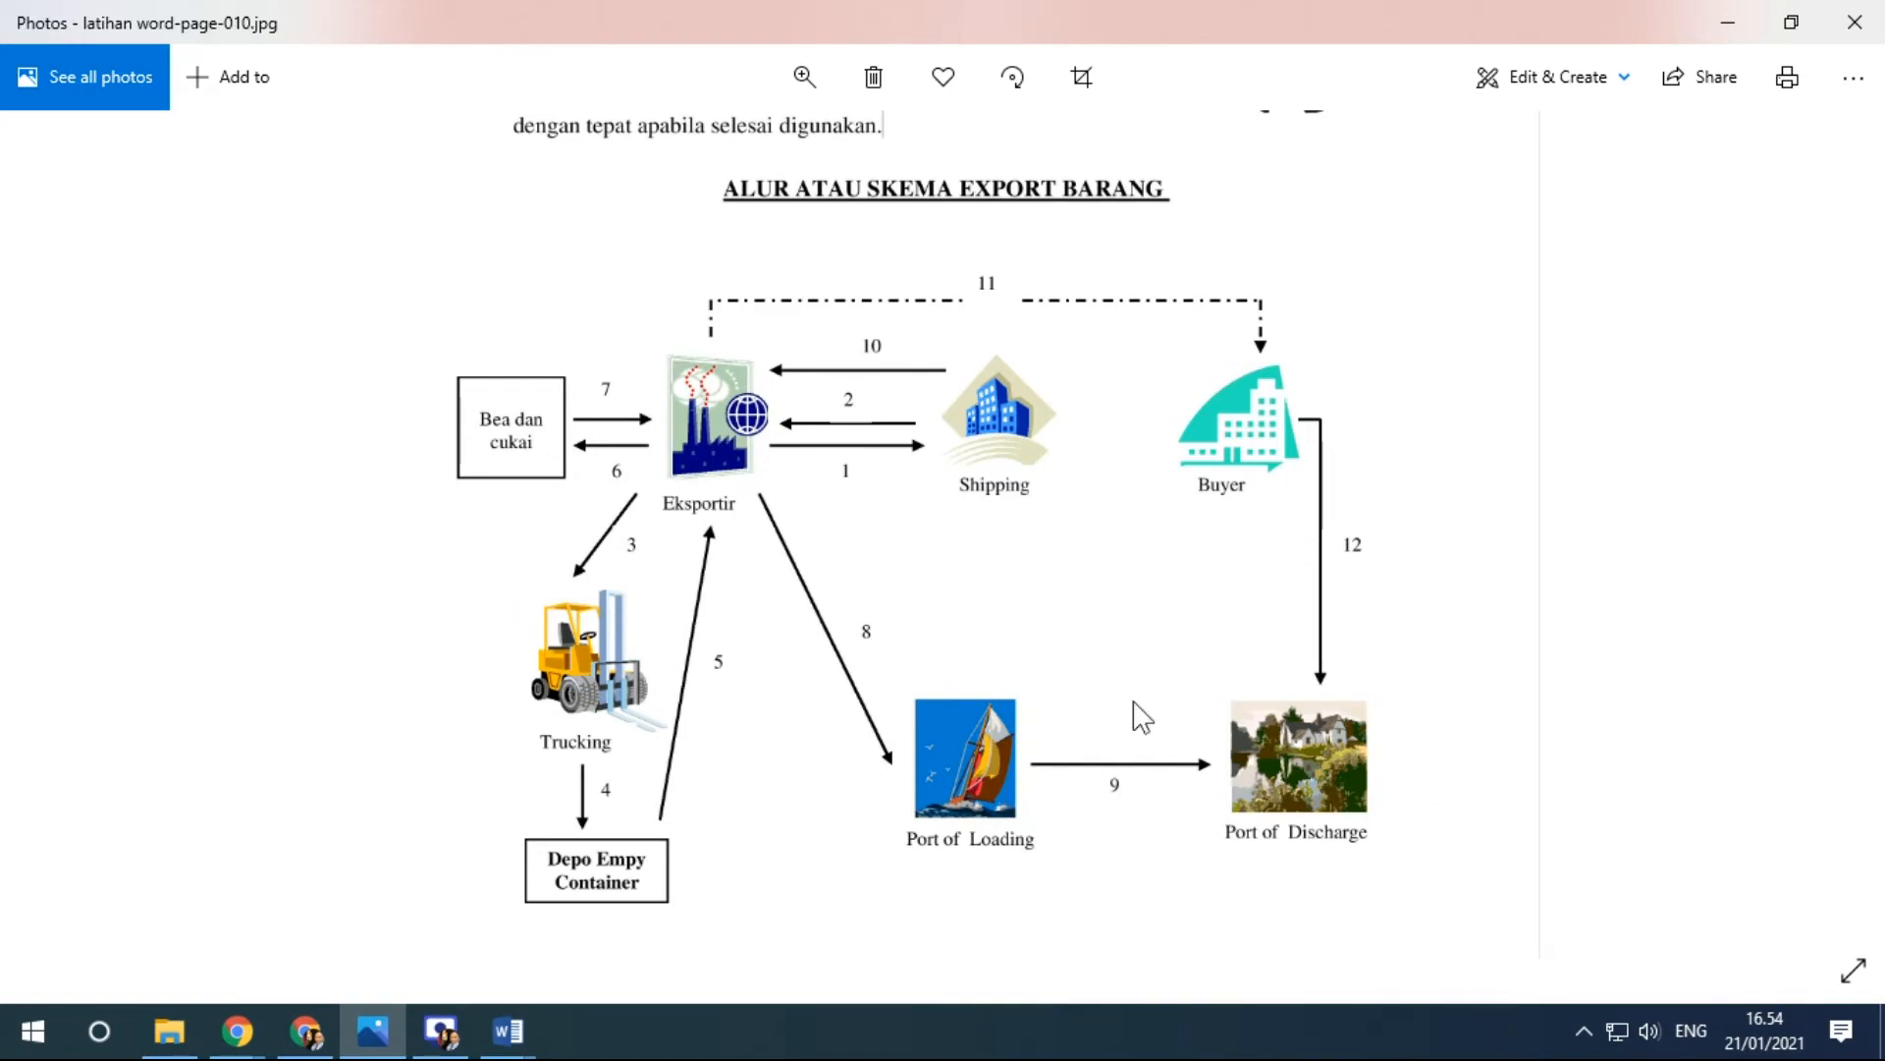
pyautogui.scroll(2, 1149, 316)
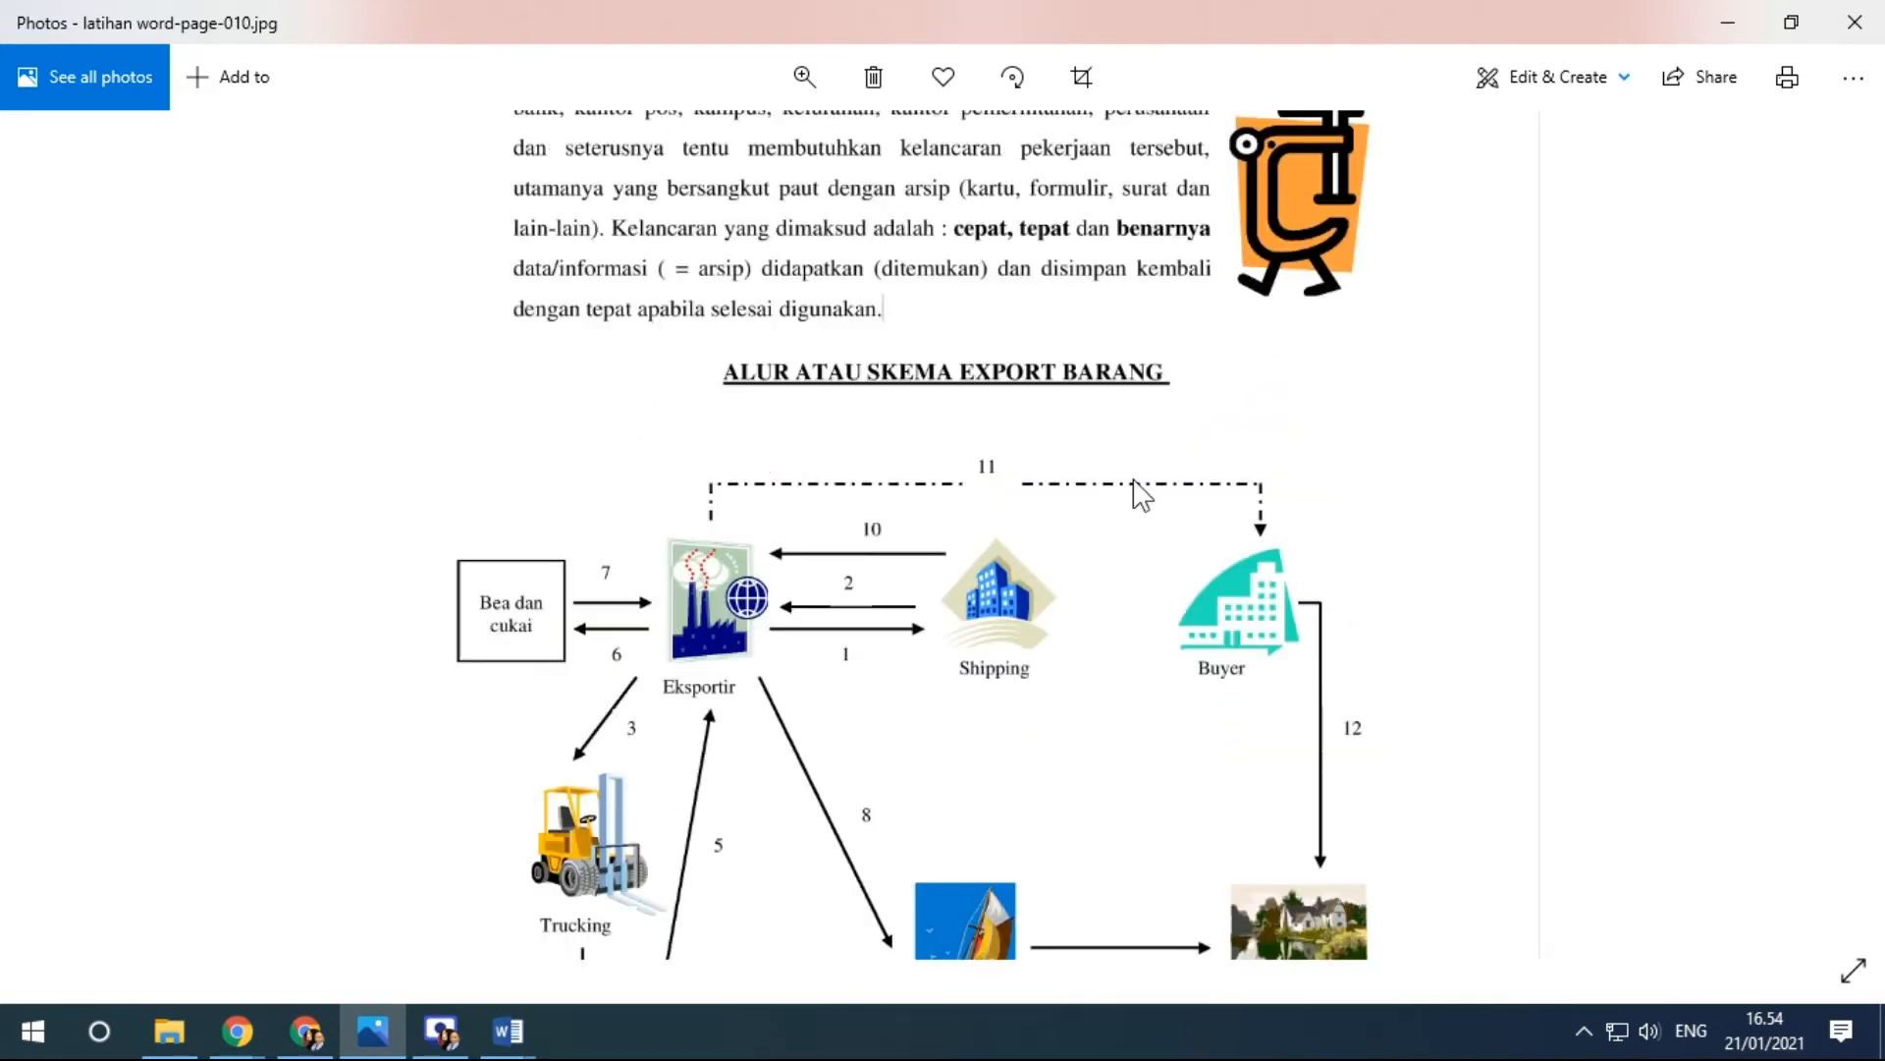
pyautogui.scroll(-2, 1129, 320)
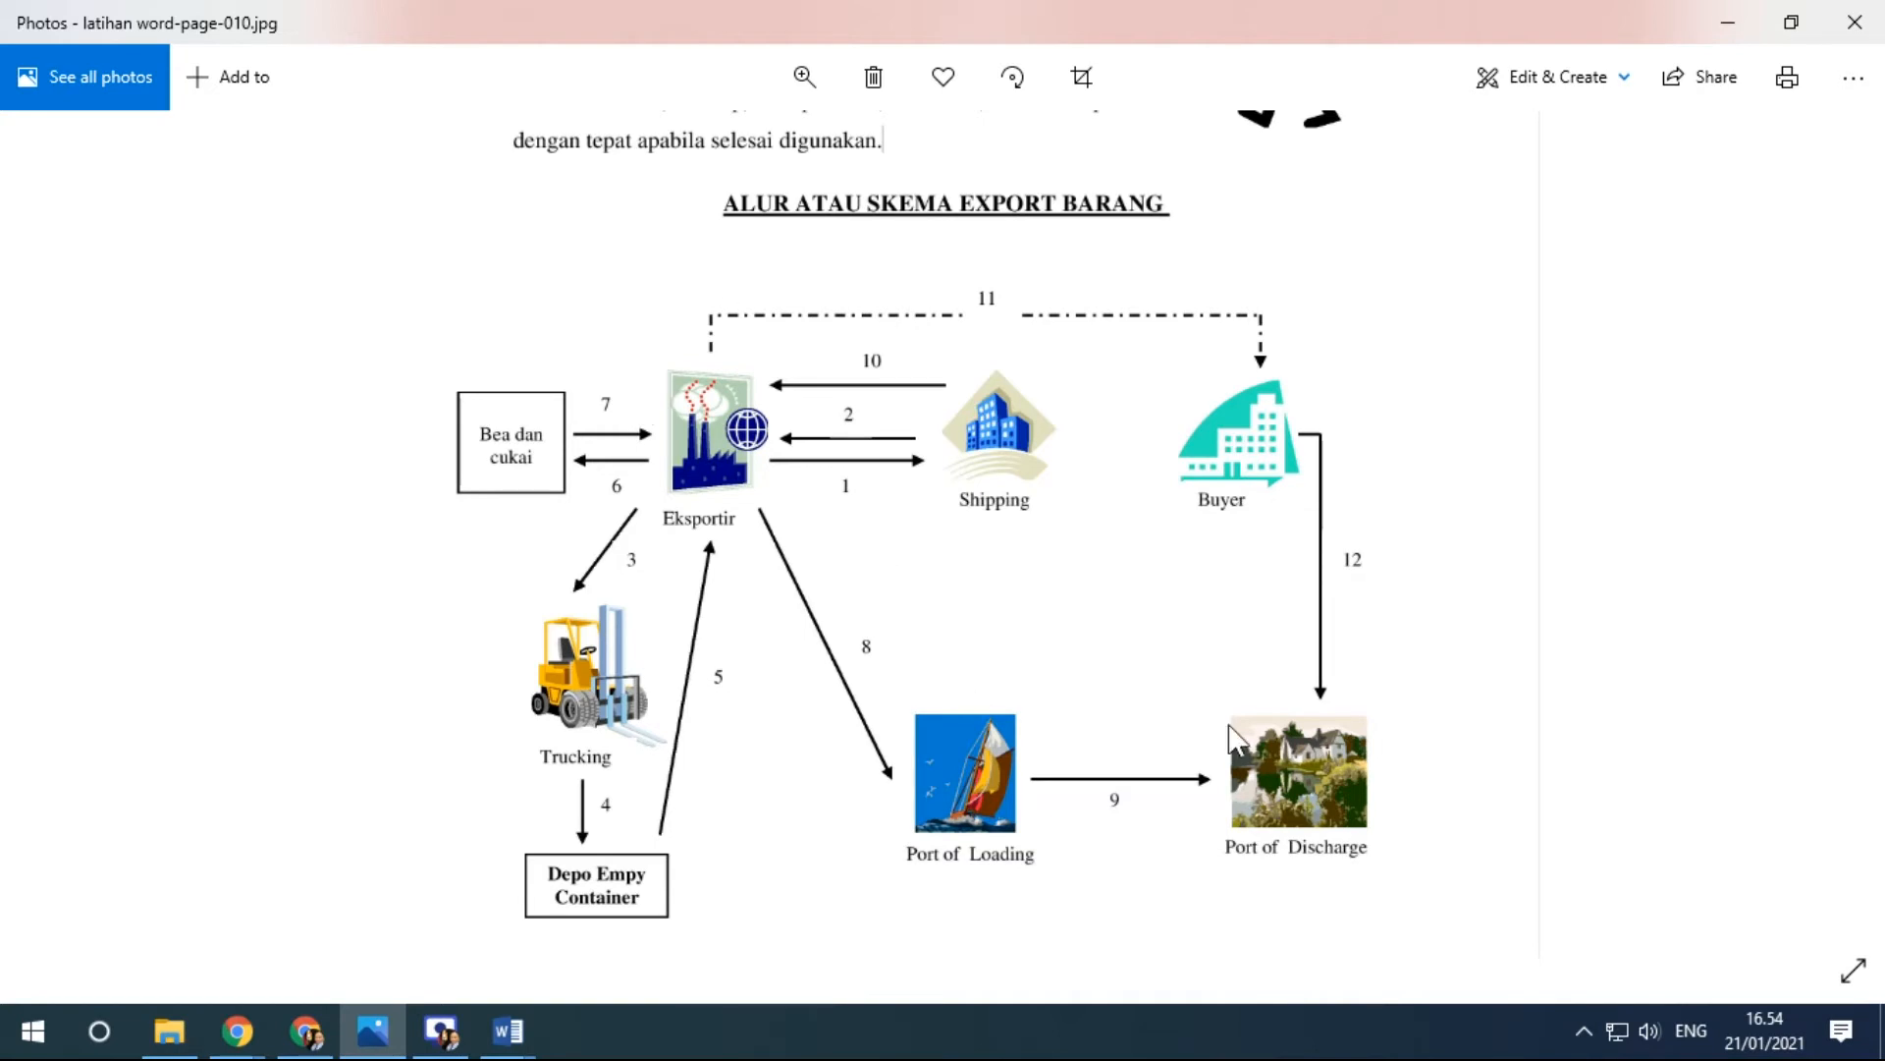
# Look through the available shapes in Word's Document1, and switch back to the exercise diagram in Photos for comparison.
pyautogui.moveTo(508, 1031)
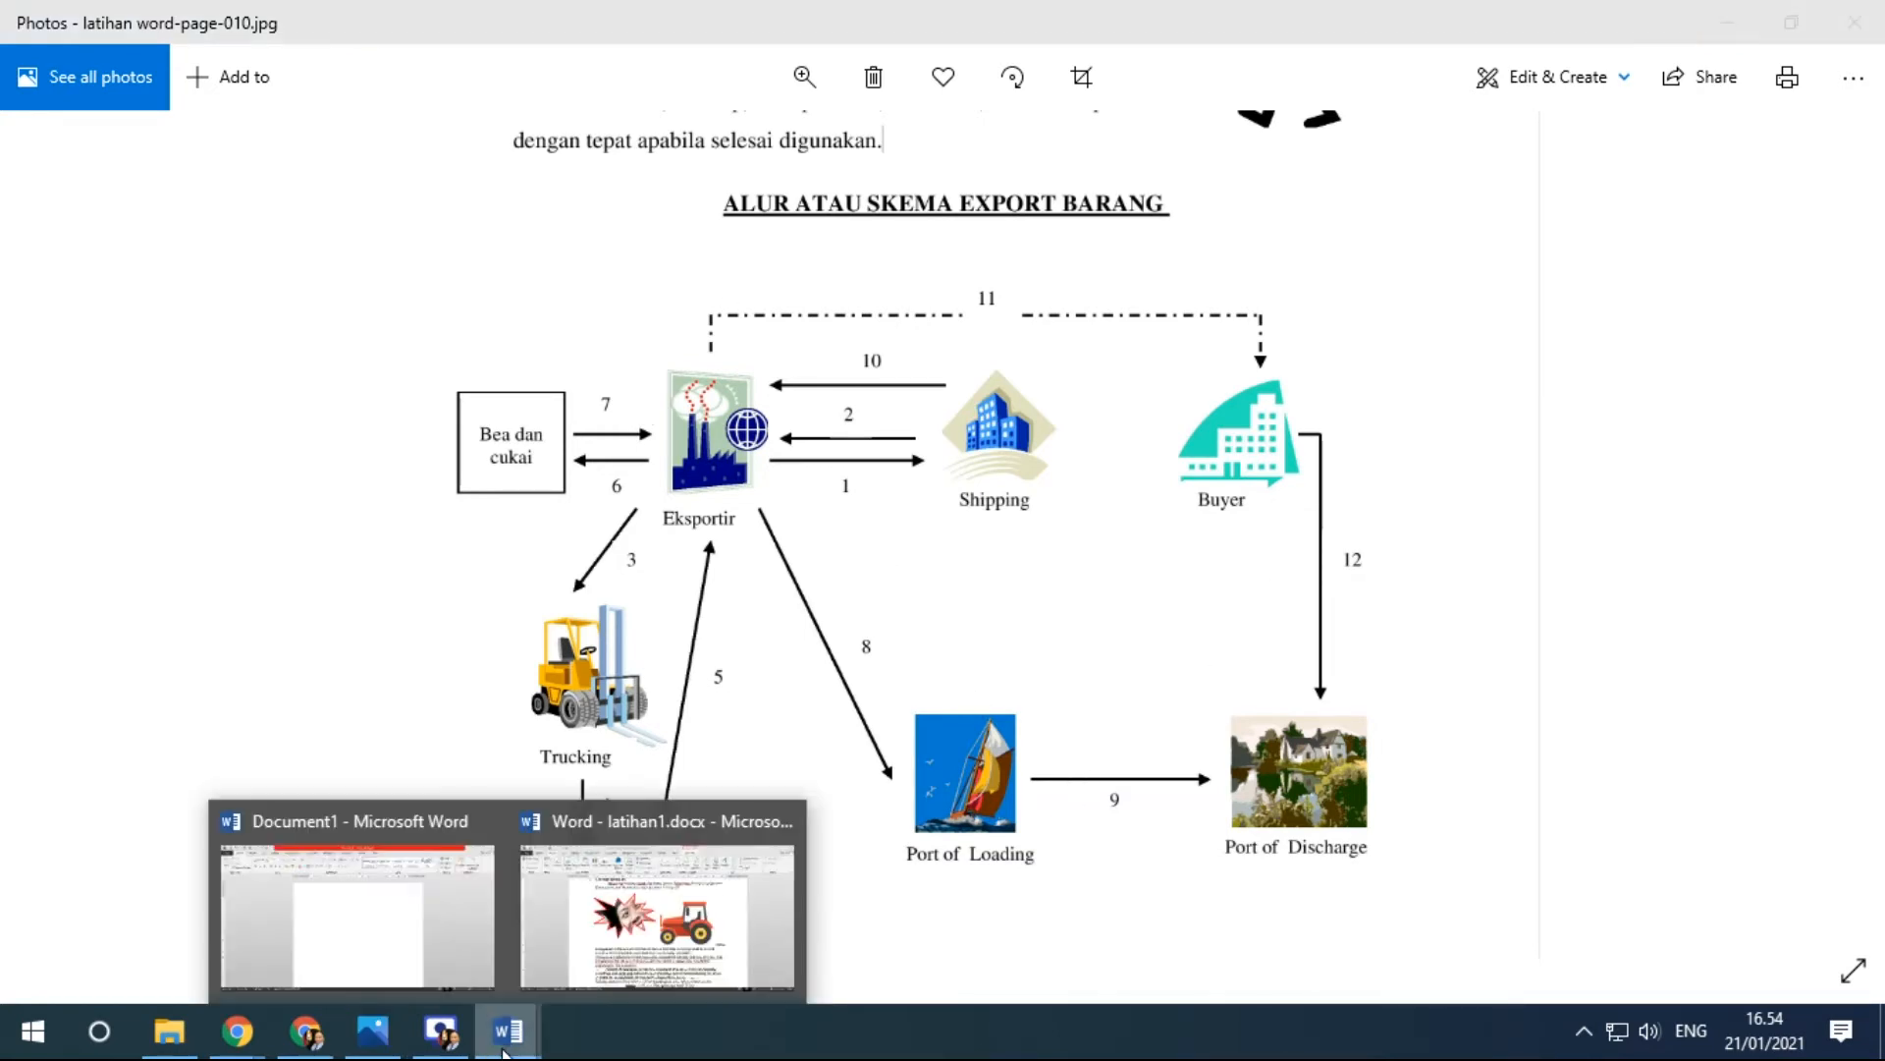
pyautogui.click(358, 894)
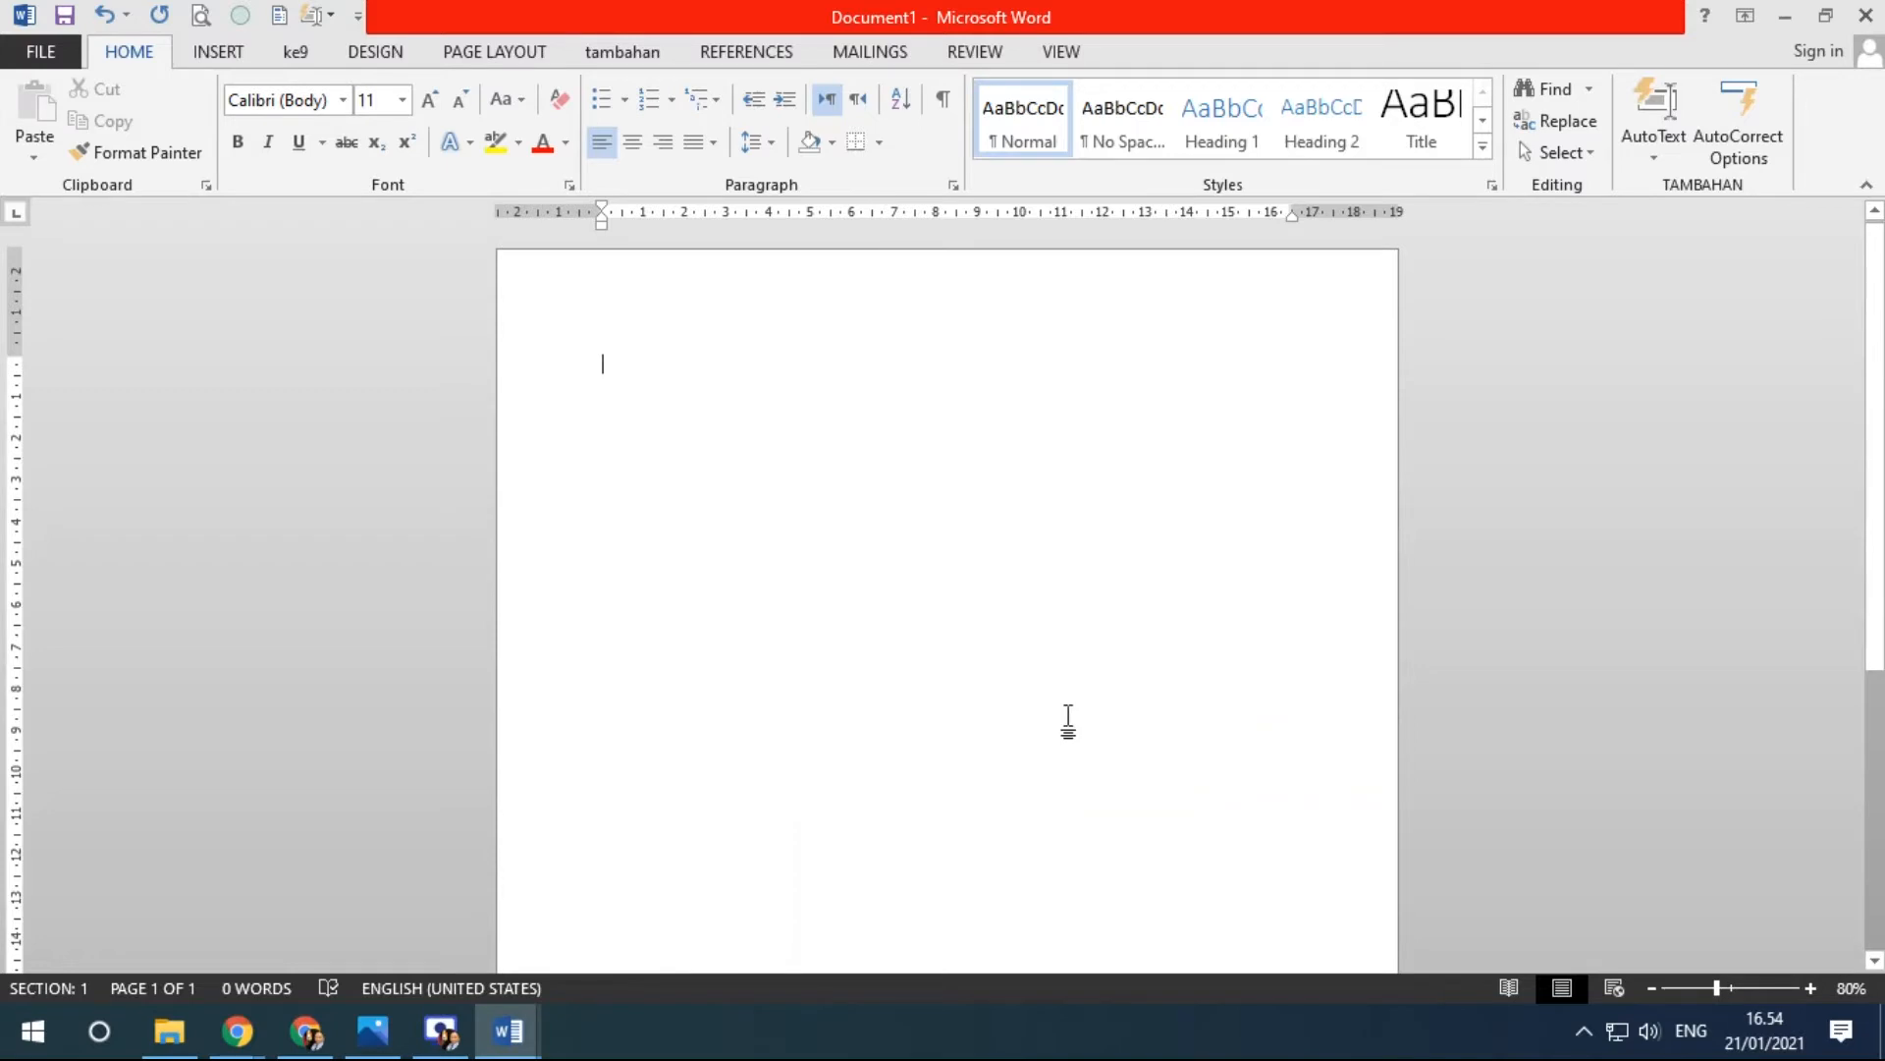
pyautogui.click(218, 51)
pyautogui.click(381, 147)
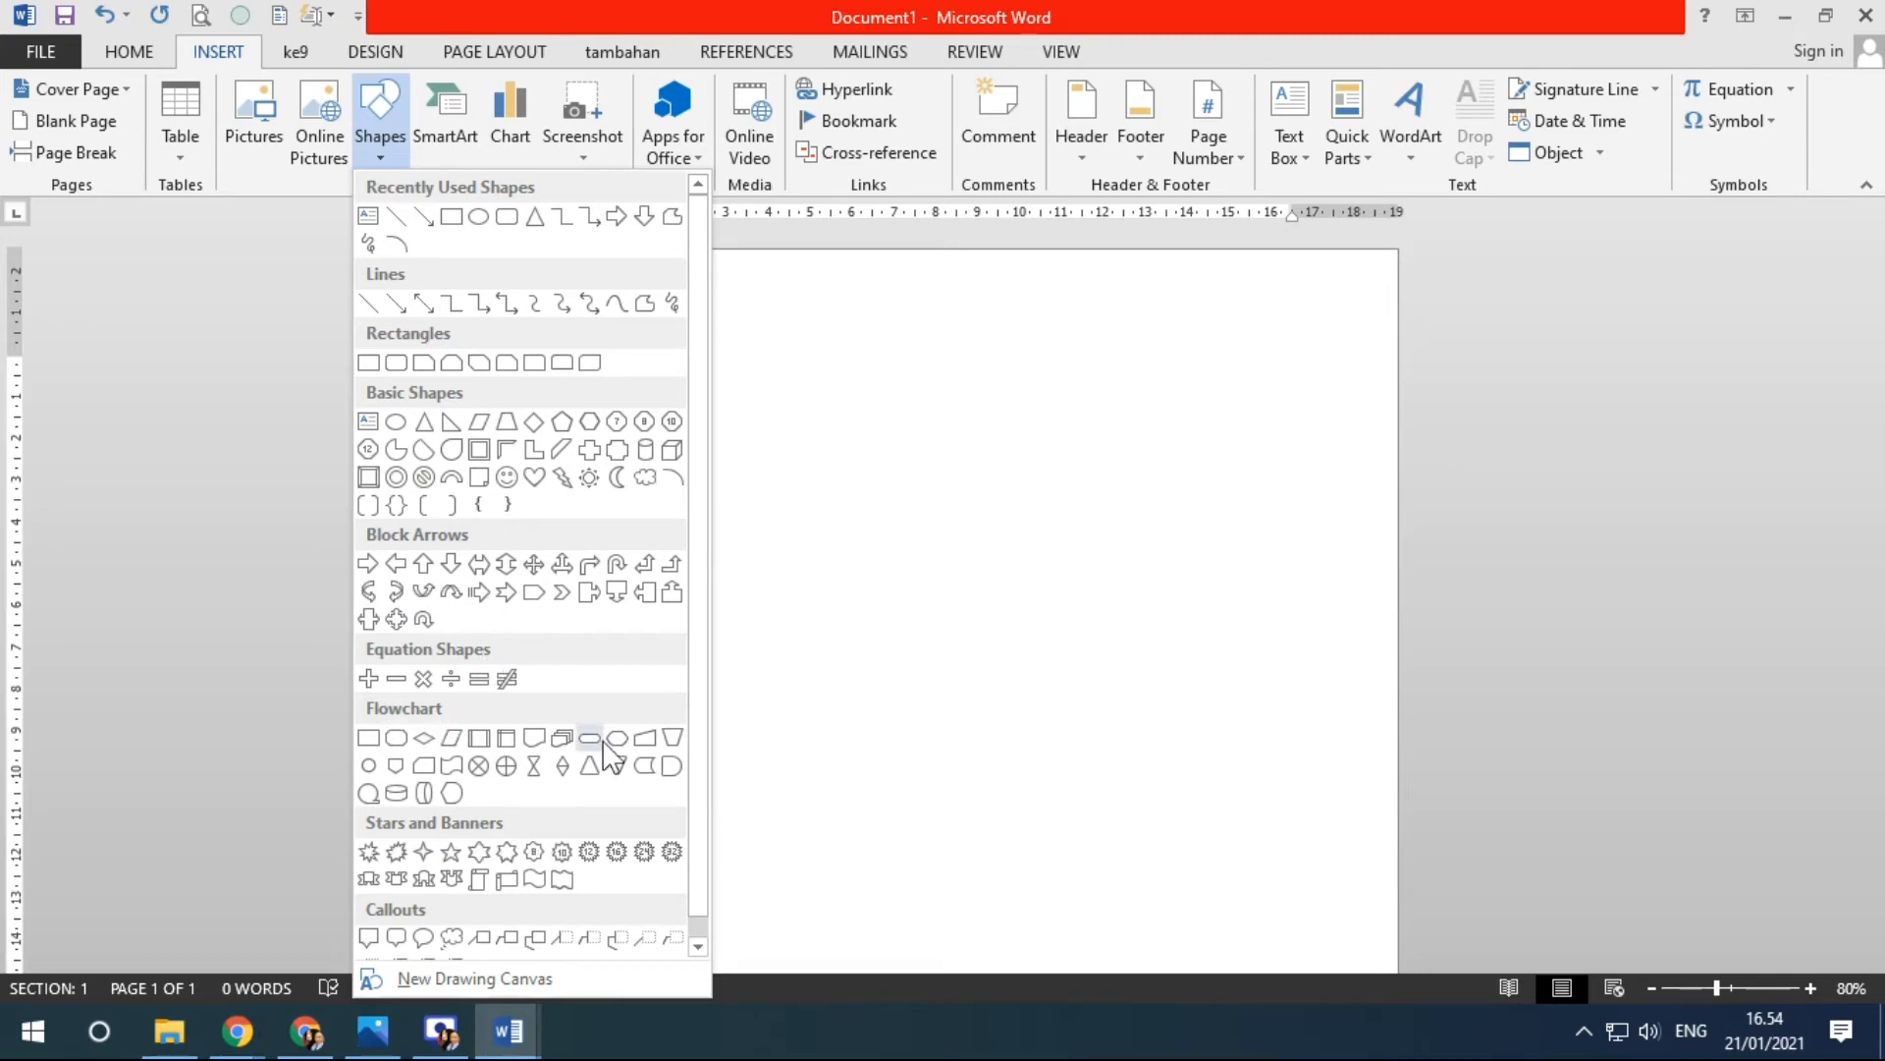
pyautogui.scroll(-1, 604, 751)
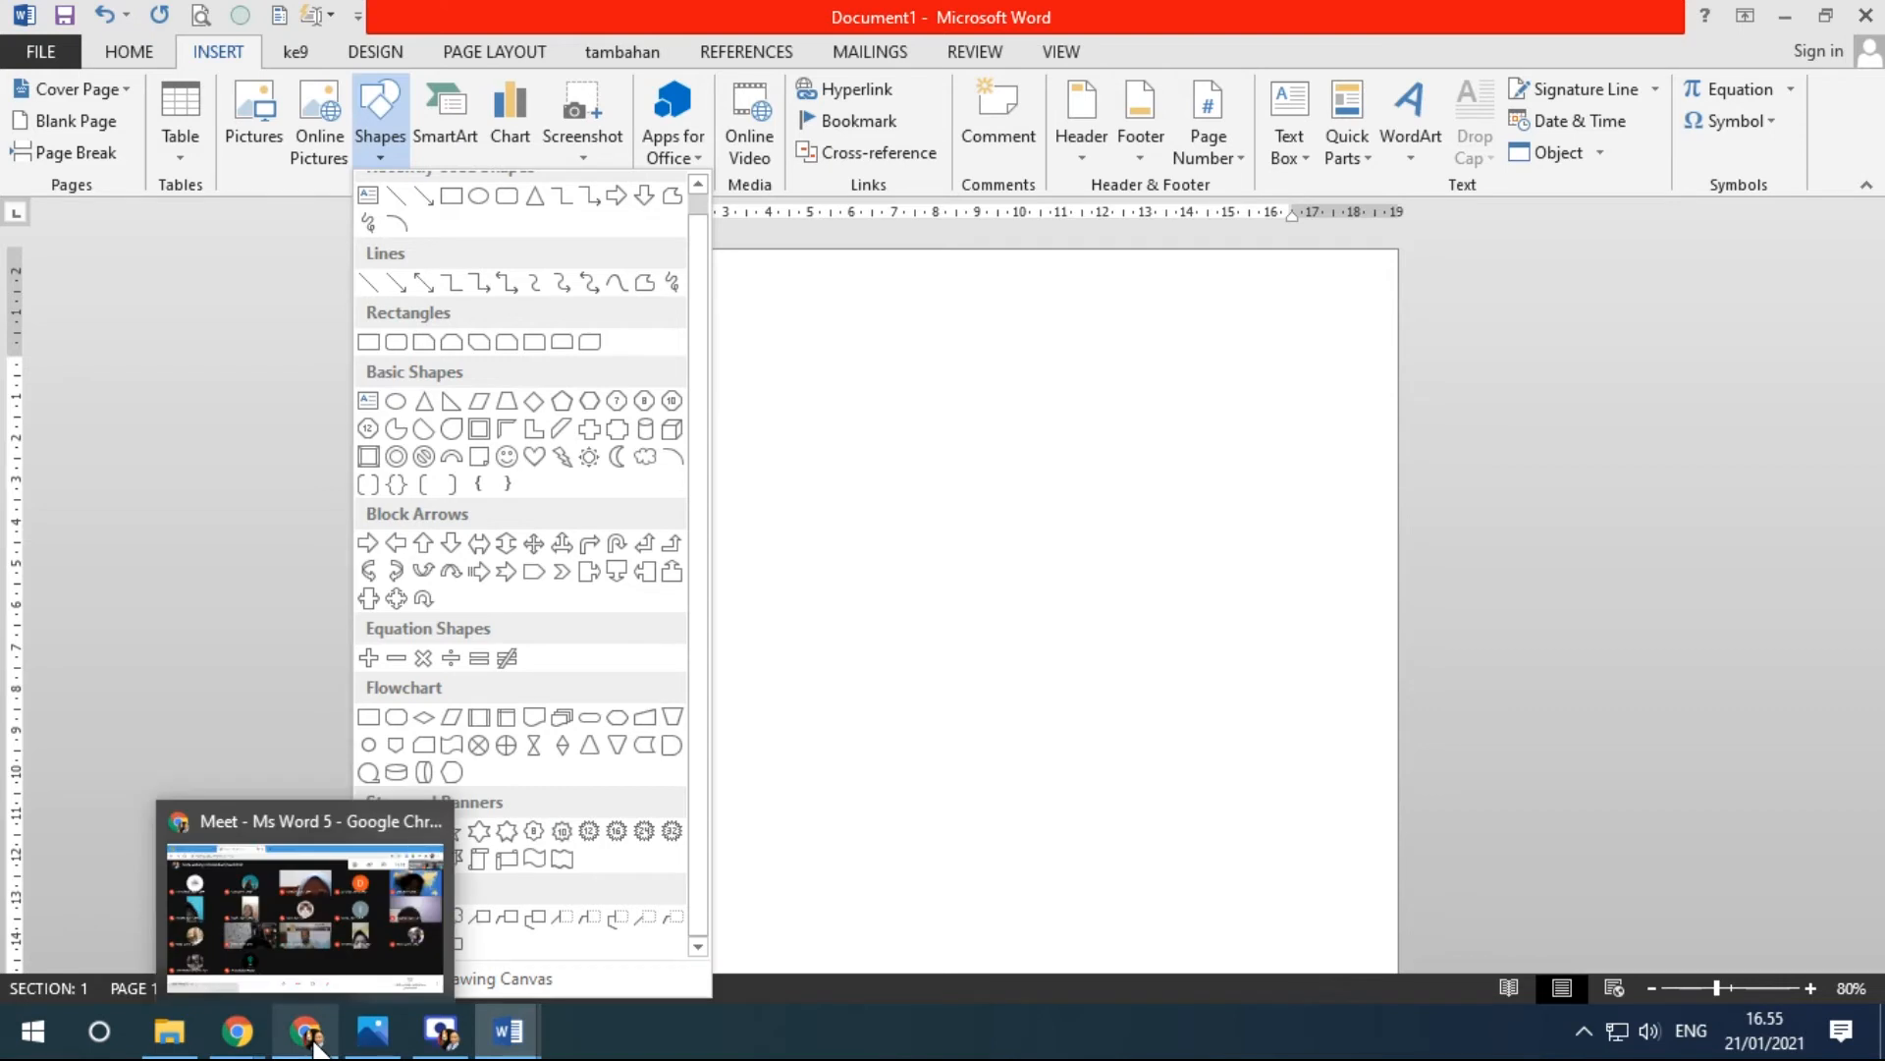
pyautogui.click(373, 1031)
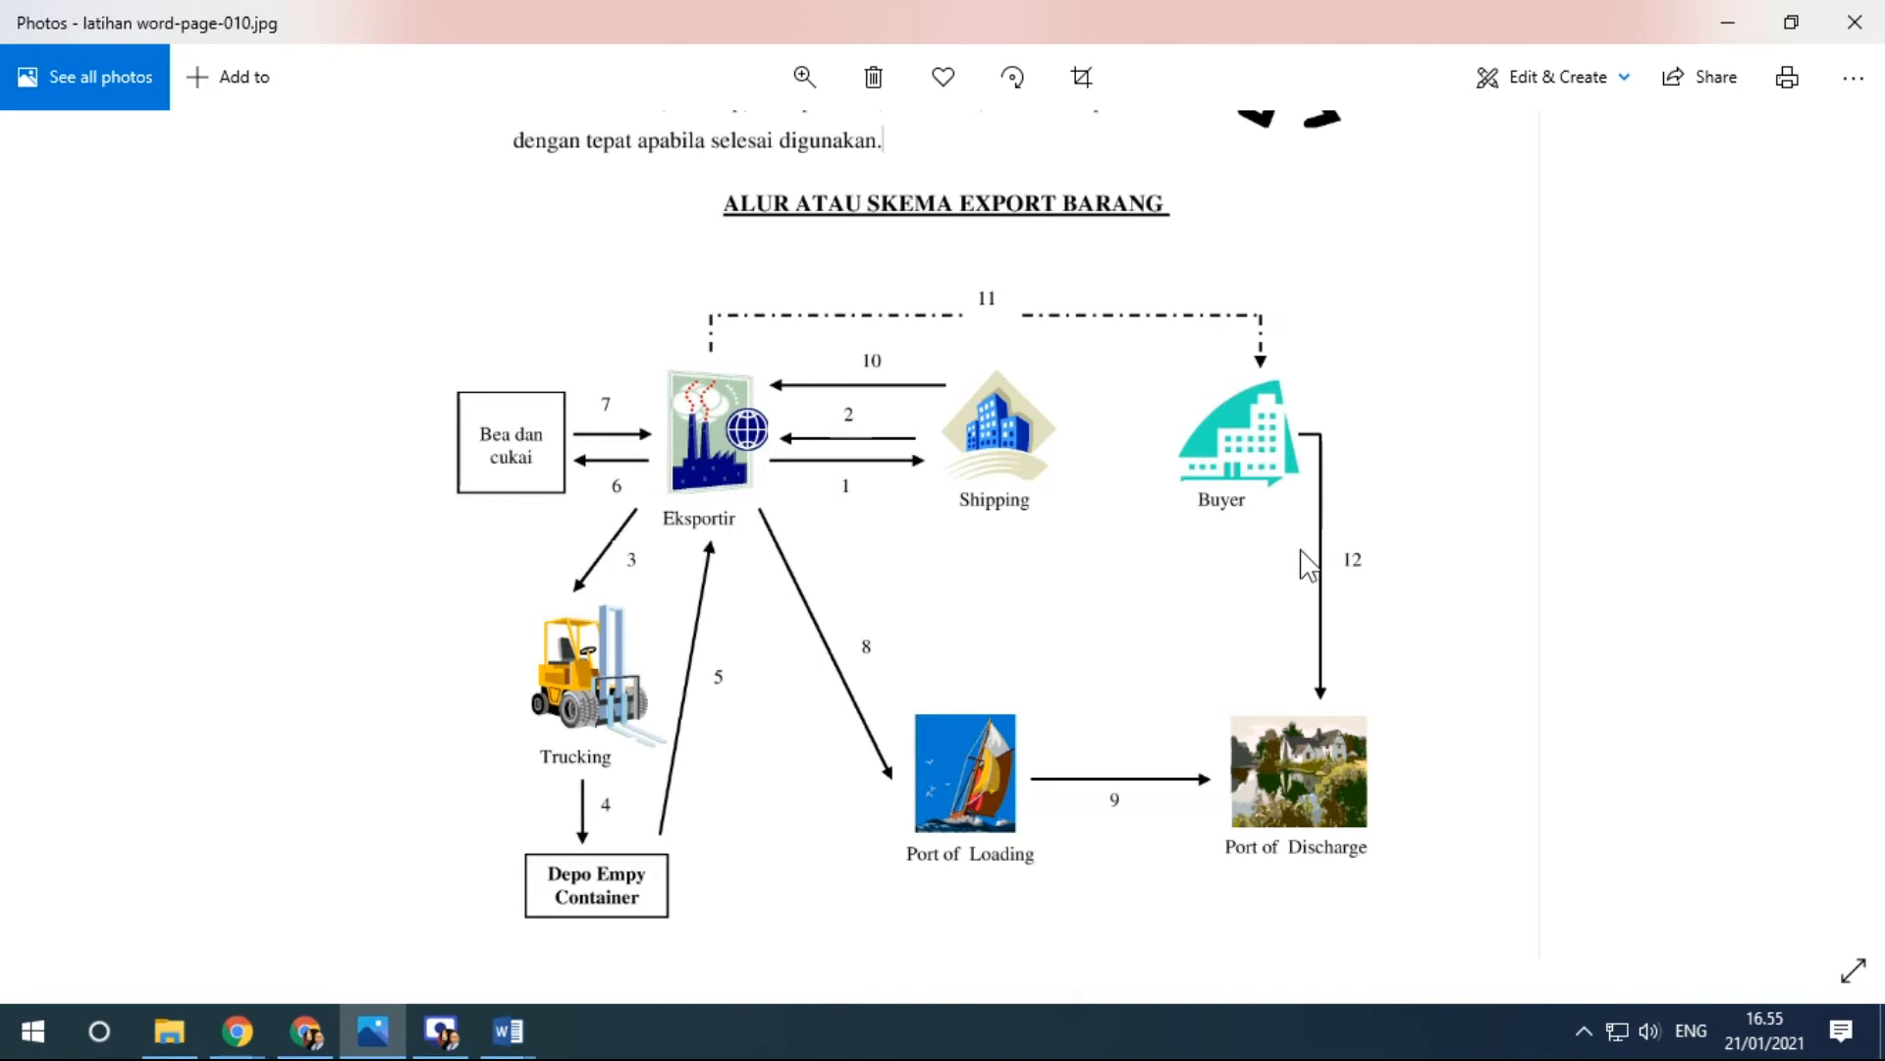
# Switch to Document1 in Word and draw a nearly horizontal arrow line about 9.47 cm long near the top of the page.
pyautogui.click(508, 1031)
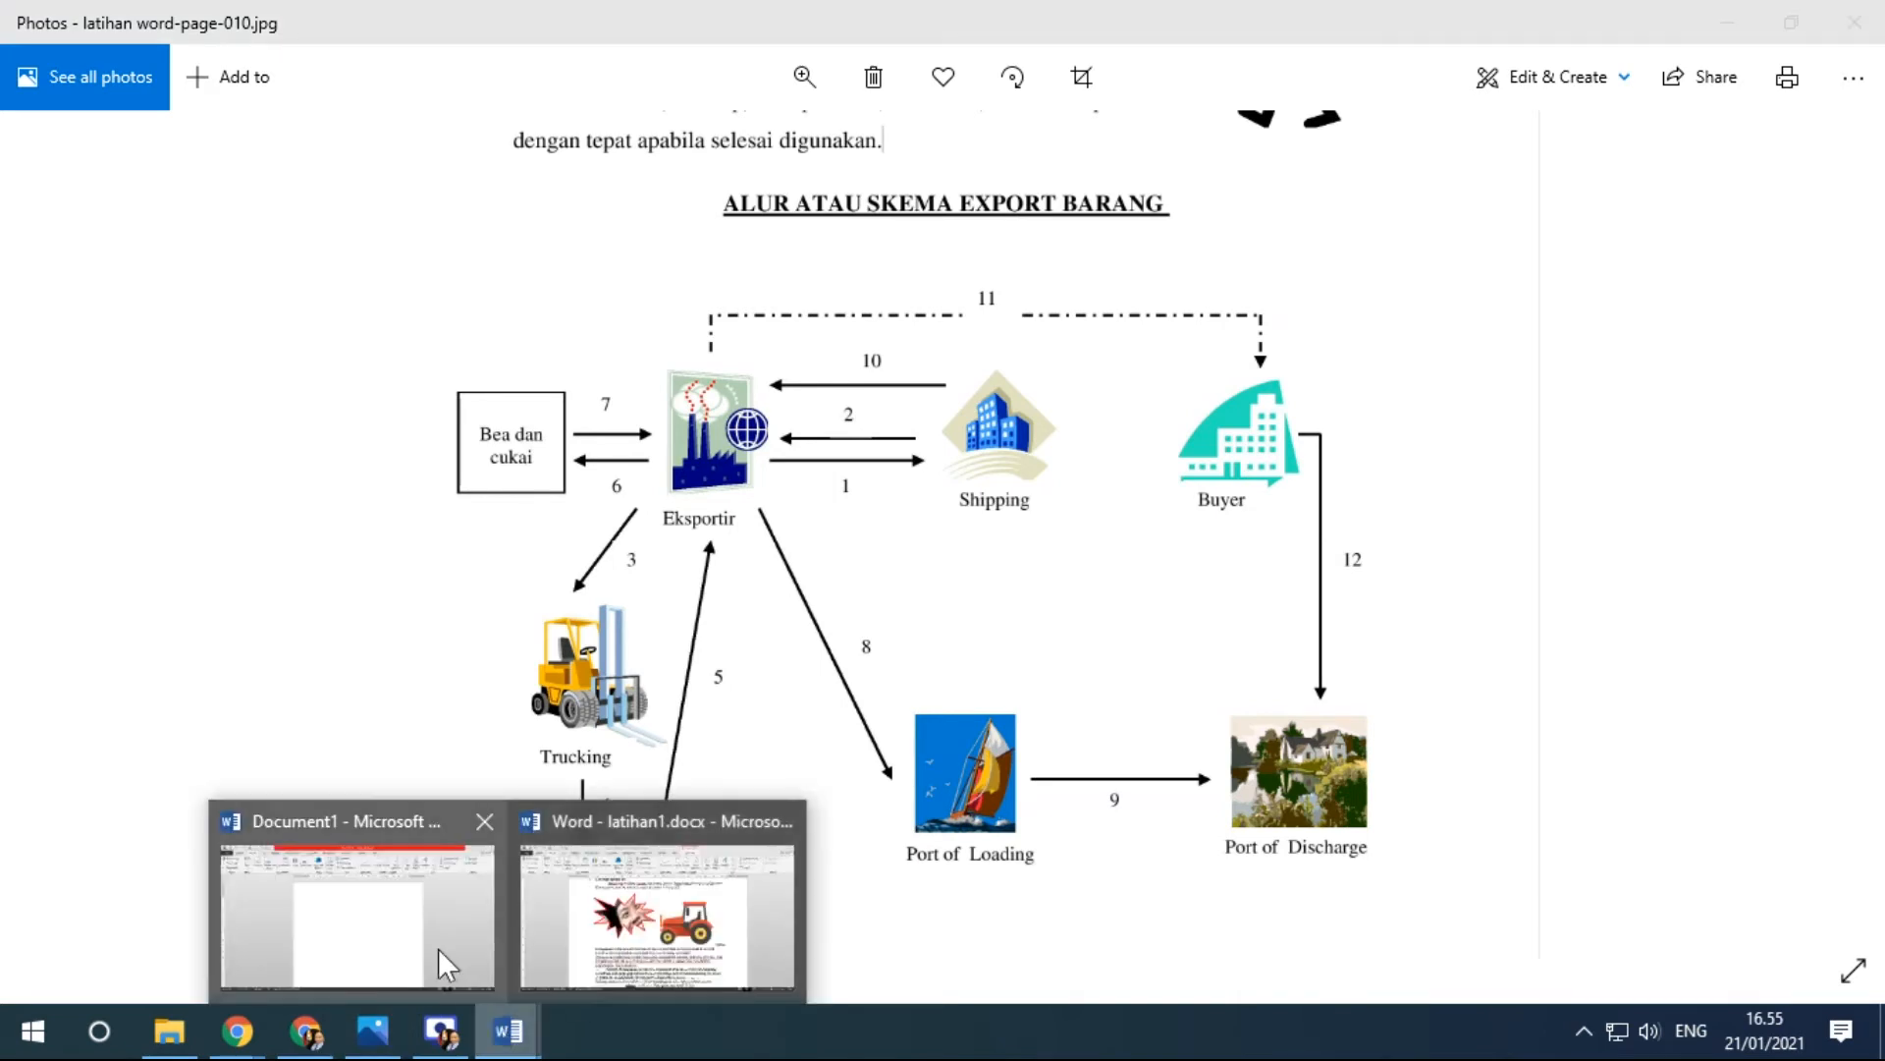
pyautogui.click(438, 946)
pyautogui.click(393, 159)
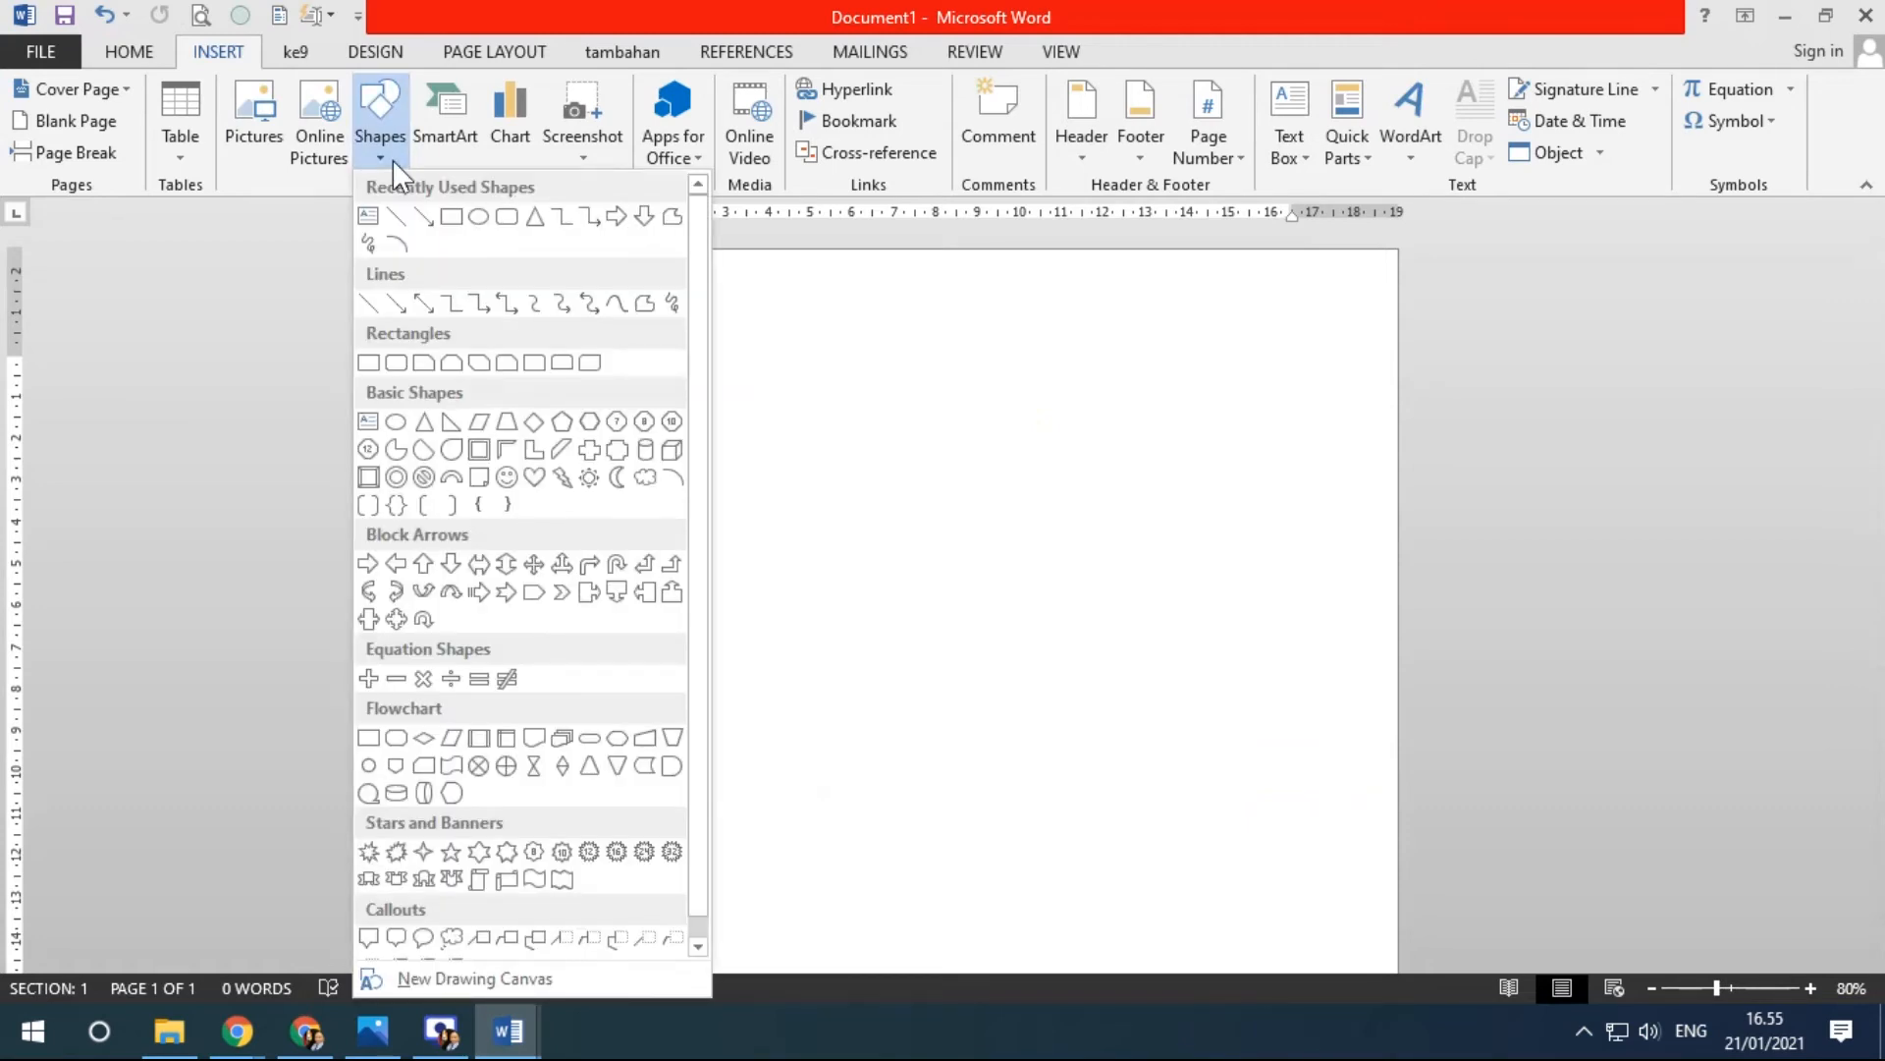
pyautogui.click(396, 303)
pyautogui.moveTo(627, 423)
pyautogui.mouseDown()
pyautogui.moveTo(789, 420)
pyautogui.moveTo(842, 392)
pyautogui.moveTo(897, 492)
pyautogui.moveTo(904, 399)
pyautogui.moveTo(613, 639)
pyautogui.moveTo(911, 412)
pyautogui.moveTo(1022, 418)
pyautogui.mouseUp()
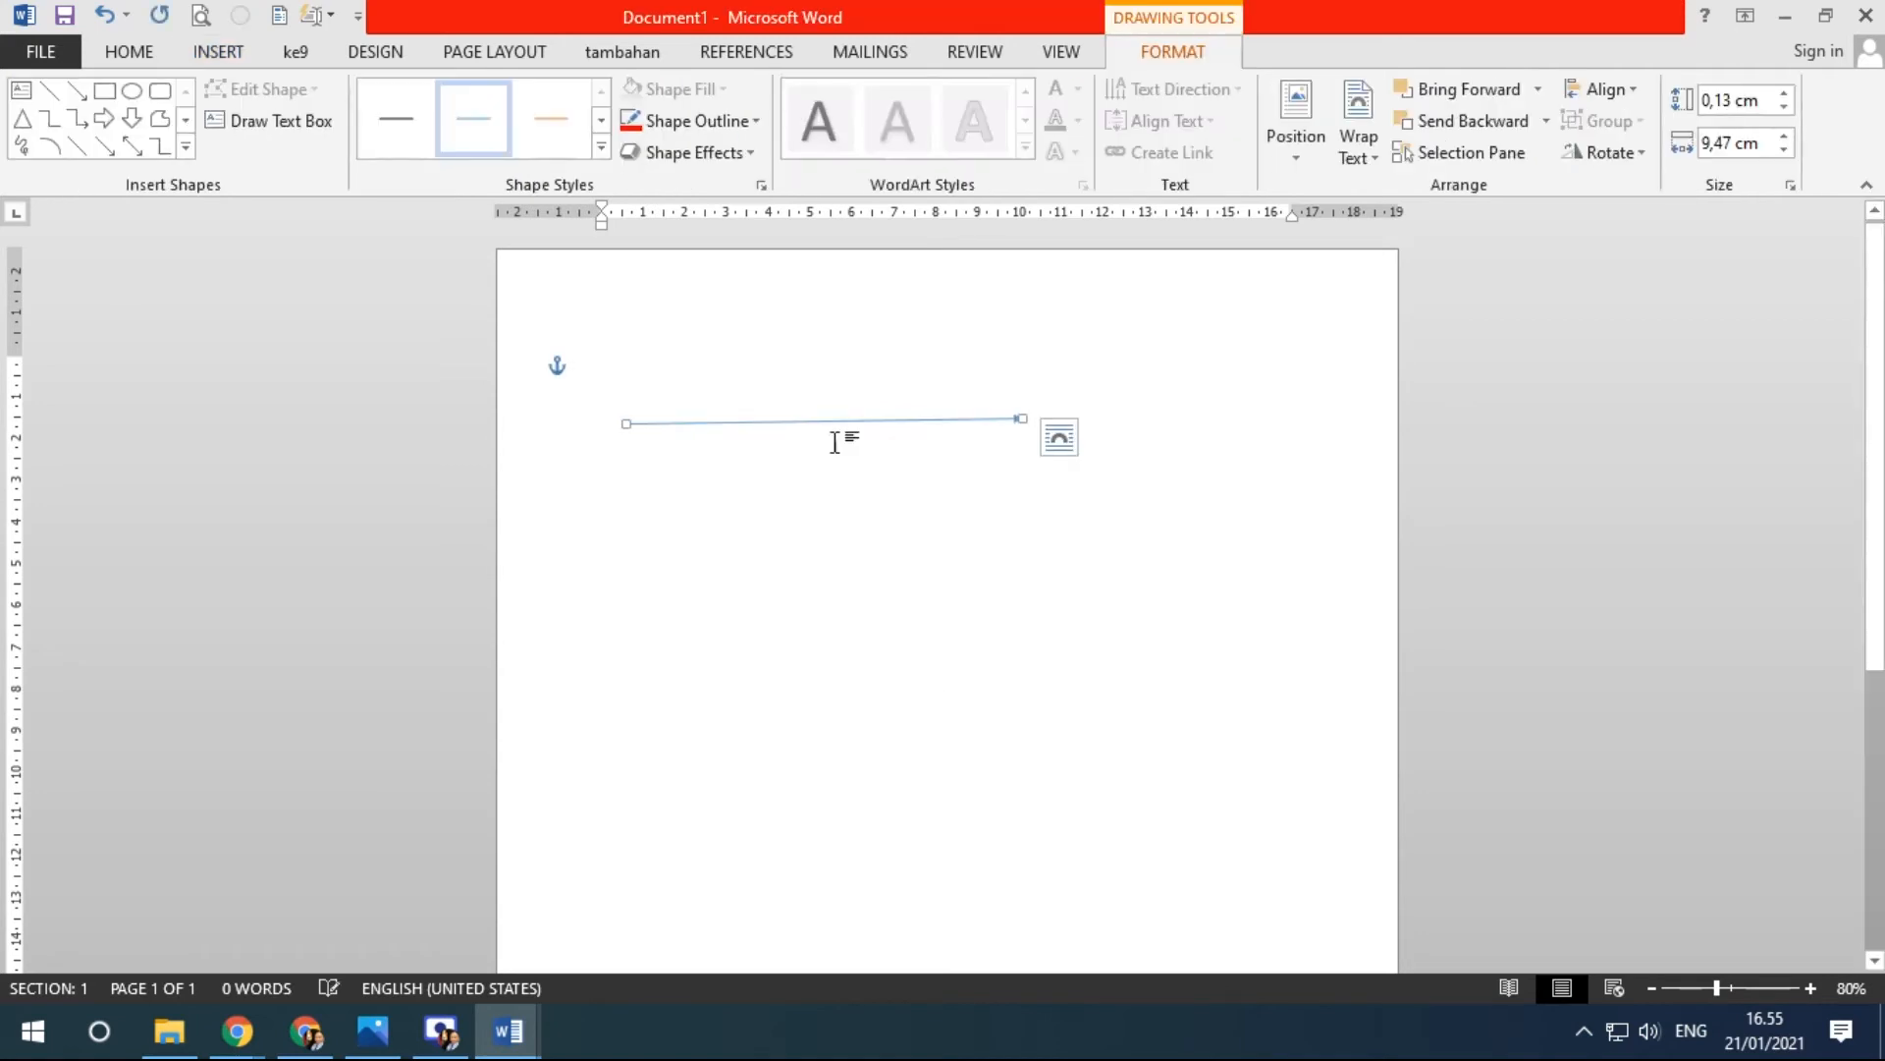
# Set the arrow's outline to 3 pt weight and black.
pyautogui.click(756, 118)
pyautogui.moveTo(818, 444)
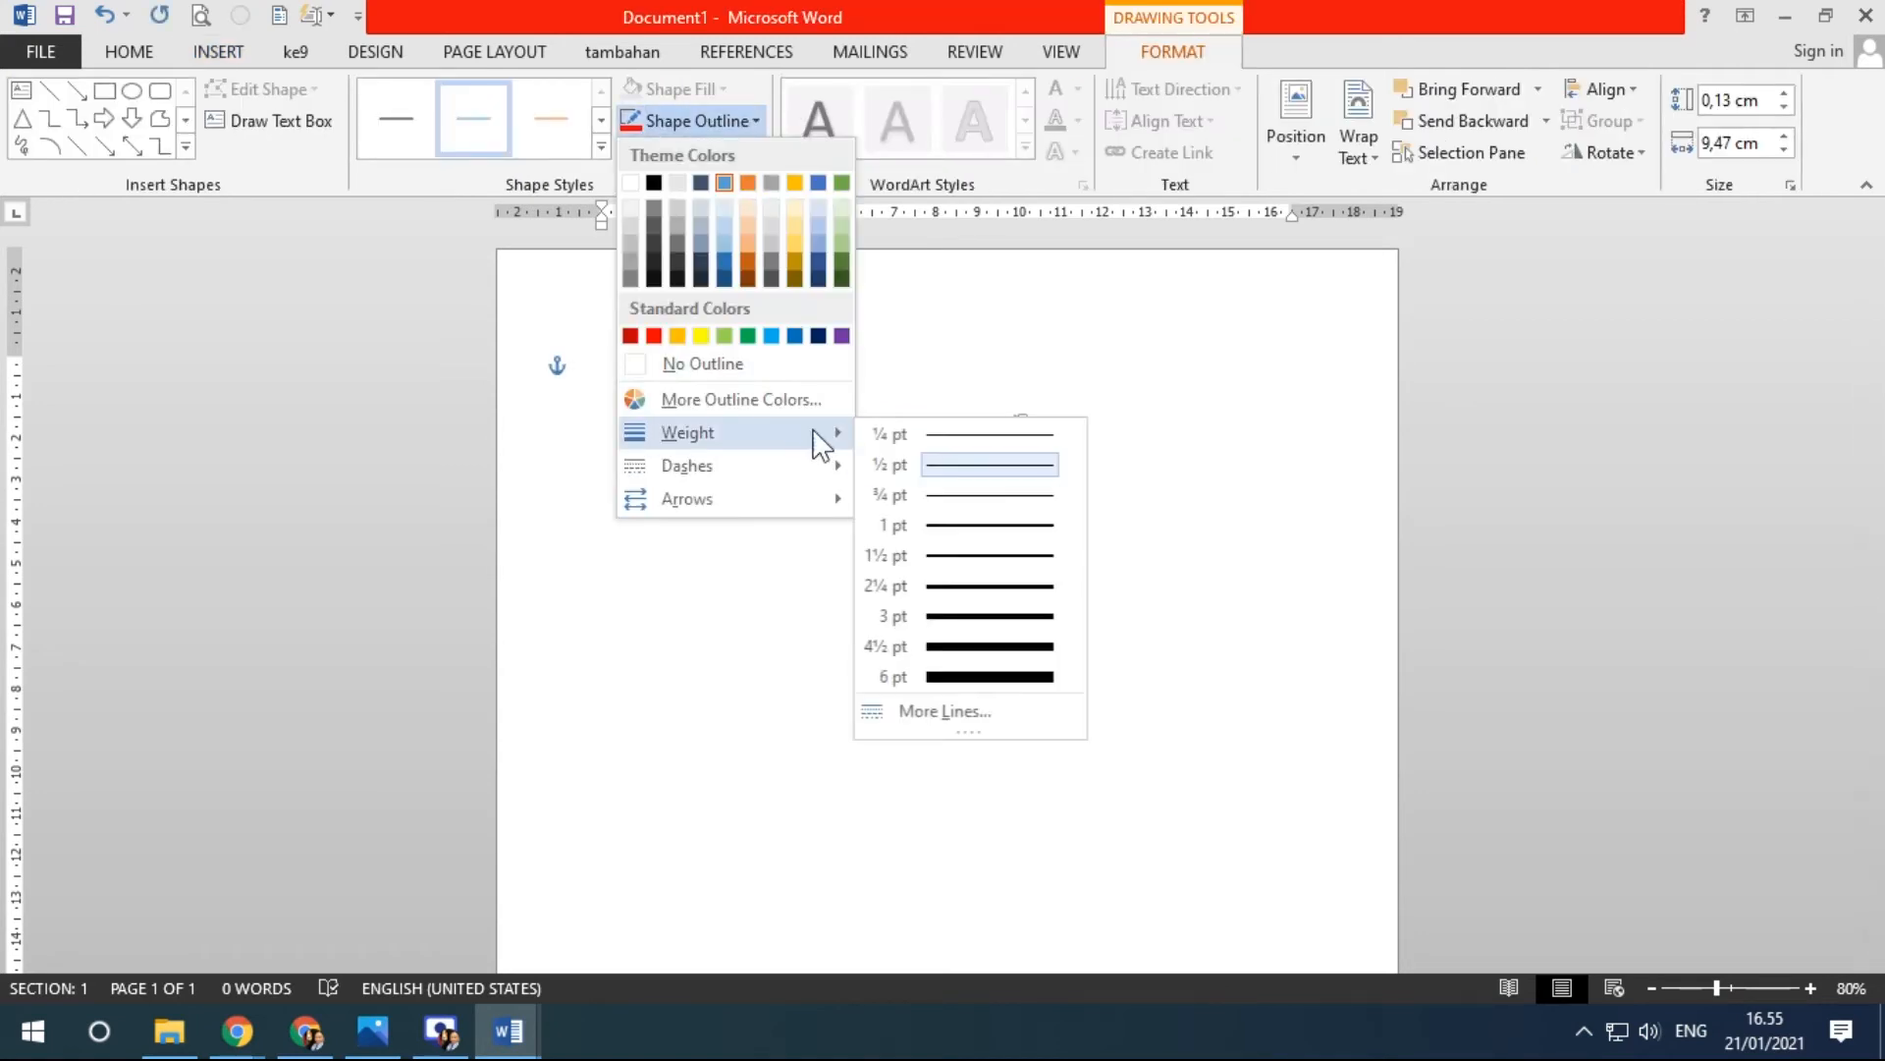
pyautogui.click(964, 618)
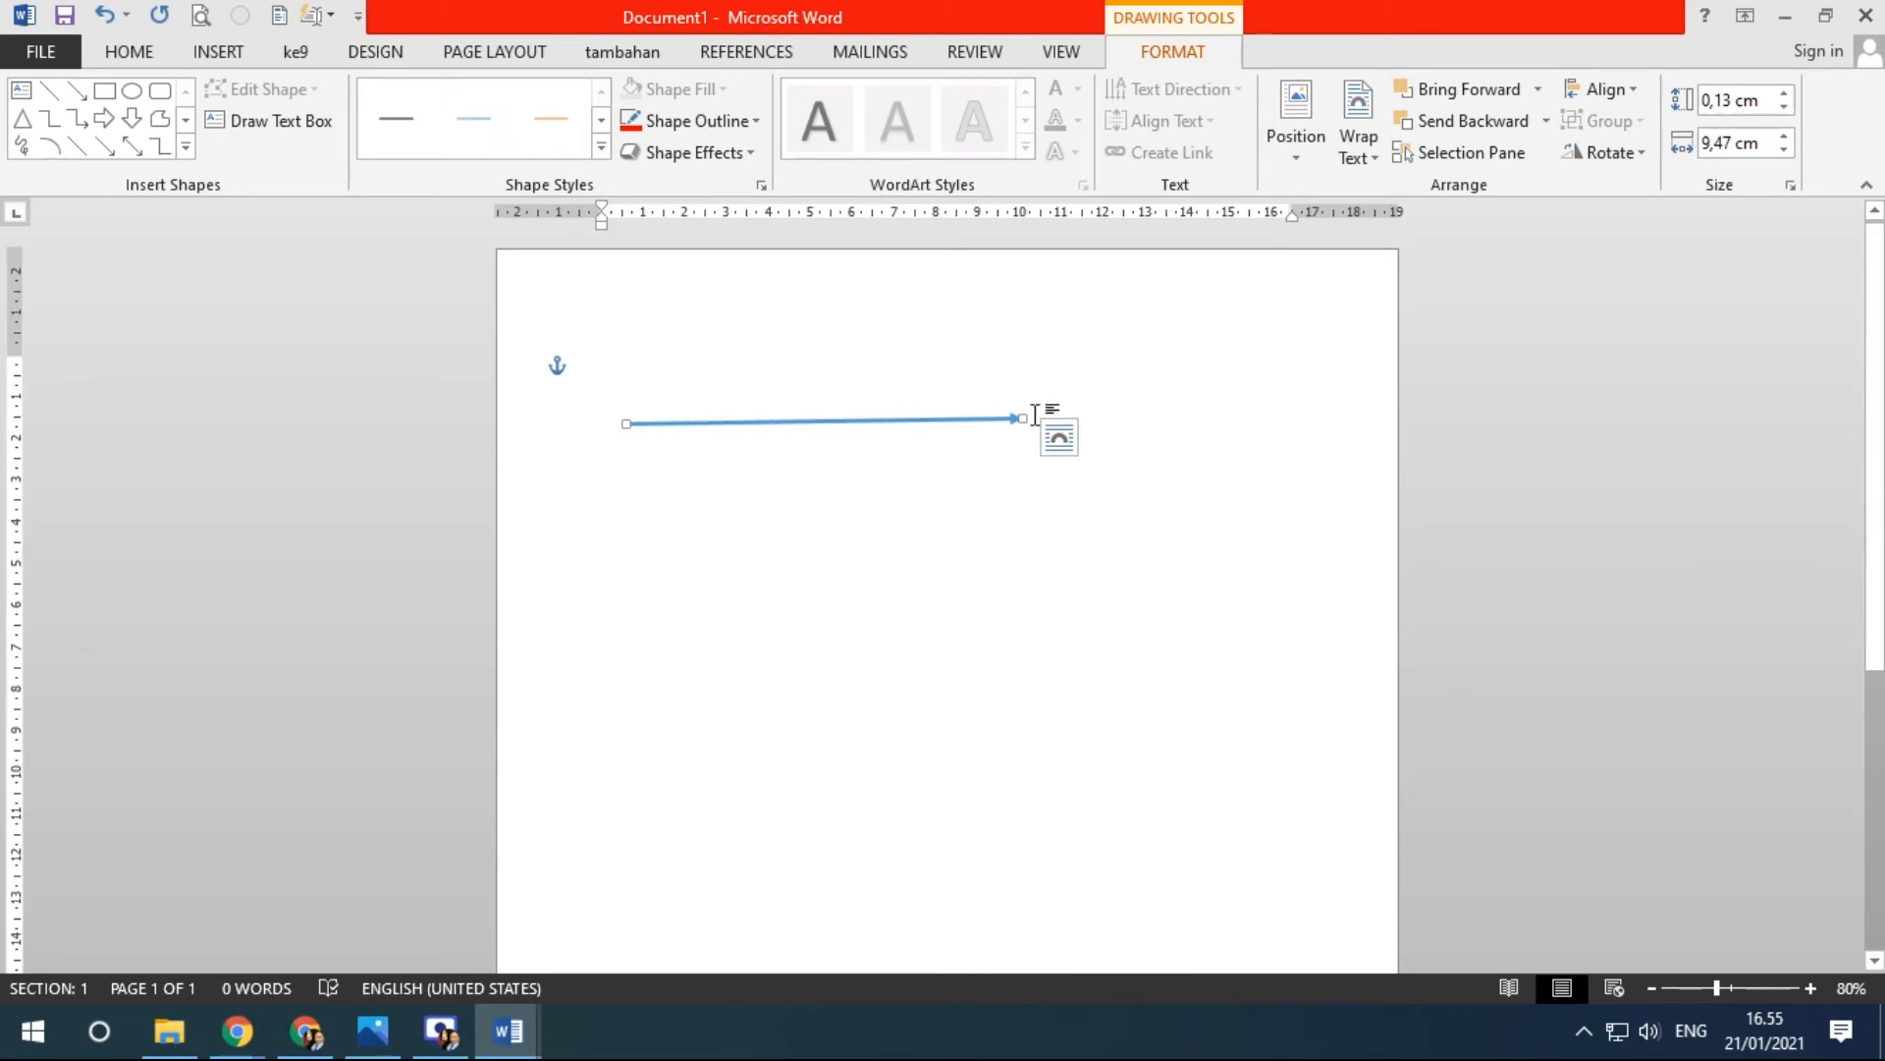
pyautogui.click(757, 120)
pyautogui.click(654, 182)
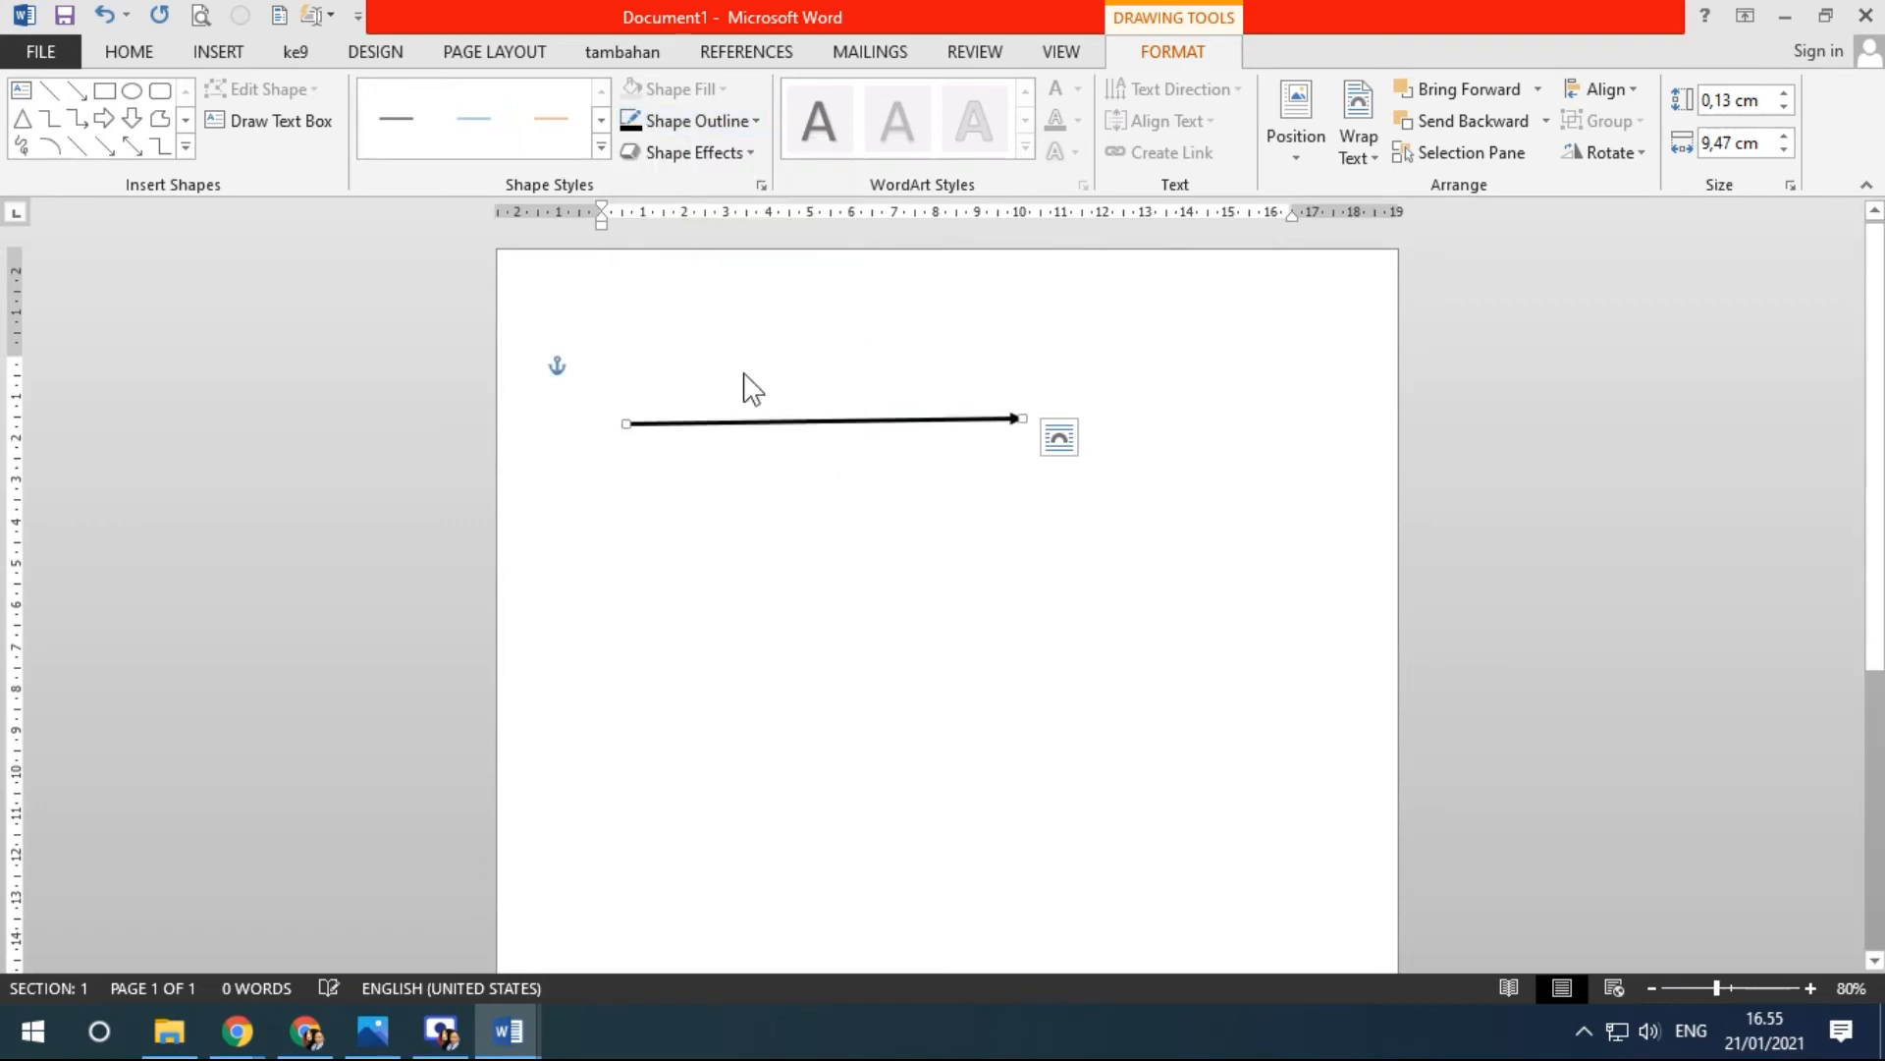
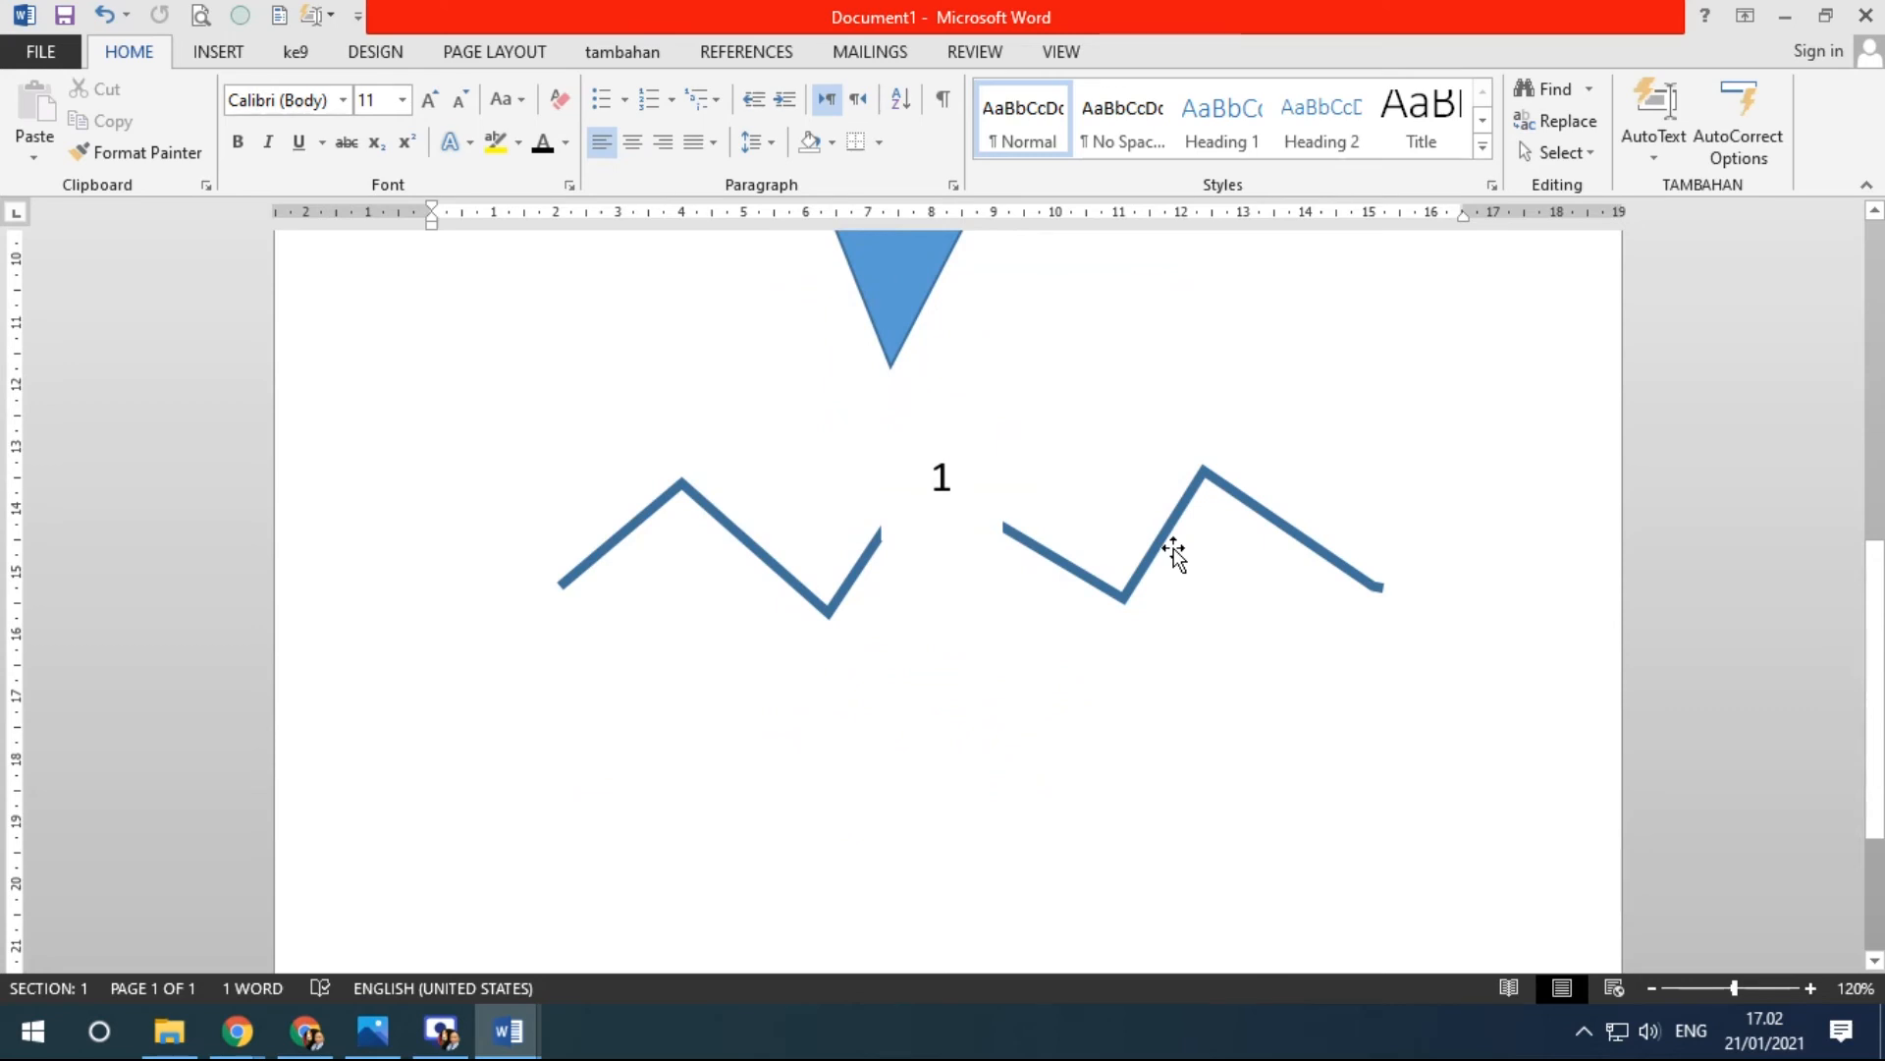
# Draw a text box about 2.1 cm high and 2.96 cm wide over the zigzag line's first peak, containing the number 1.
pyautogui.click(965, 523)
pyautogui.click(980, 436)
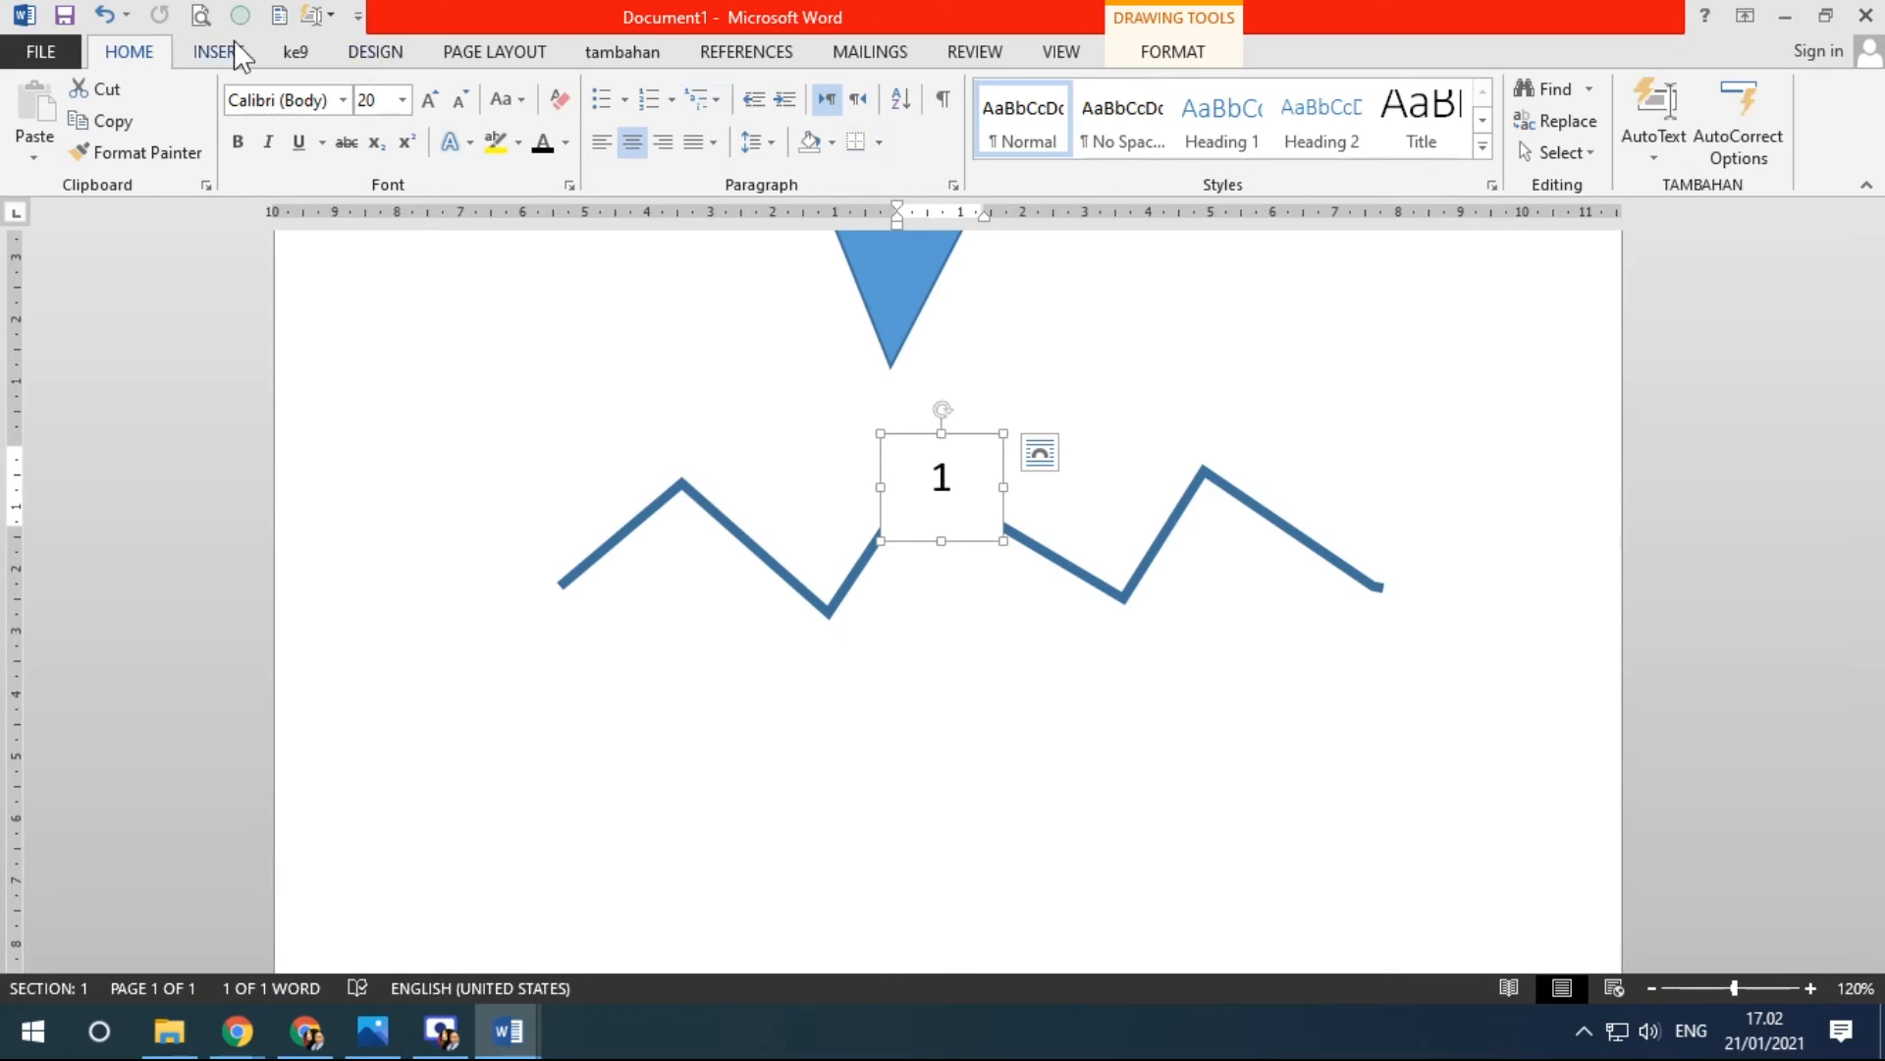
pyautogui.click(204, 51)
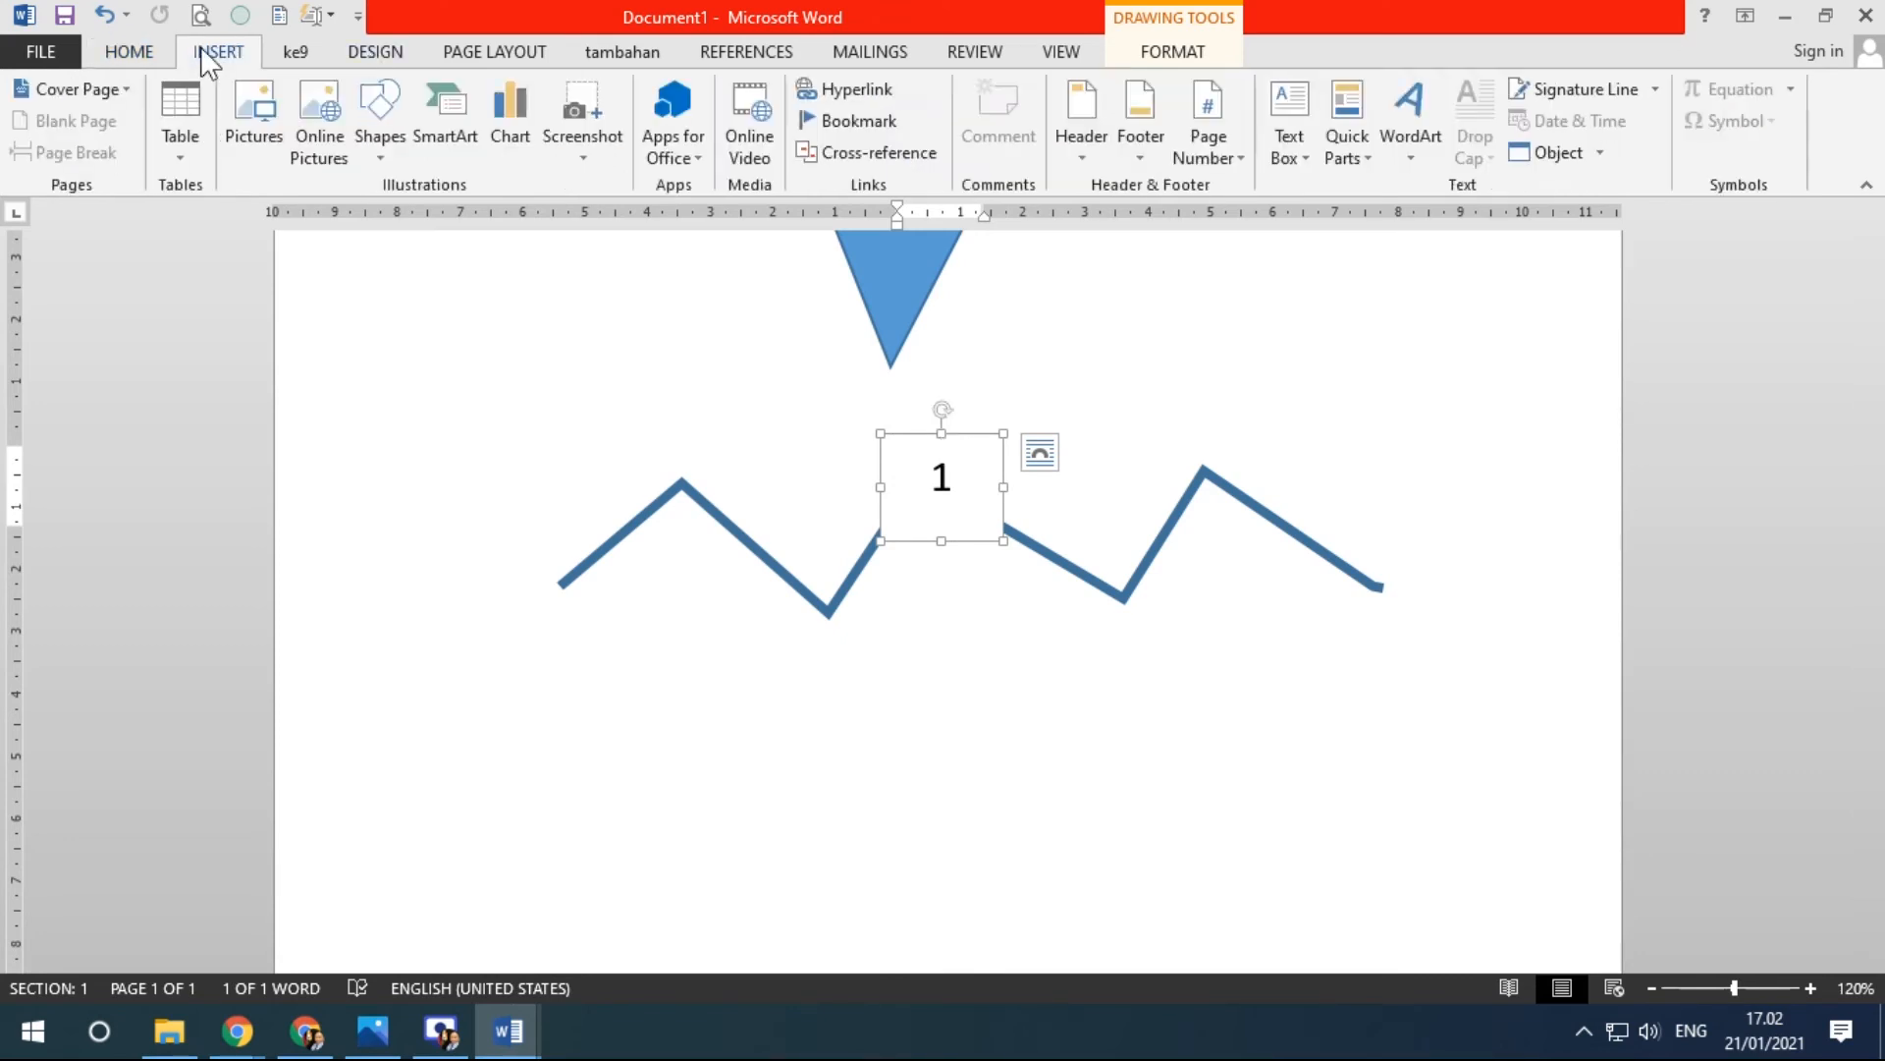
pyautogui.click(1307, 160)
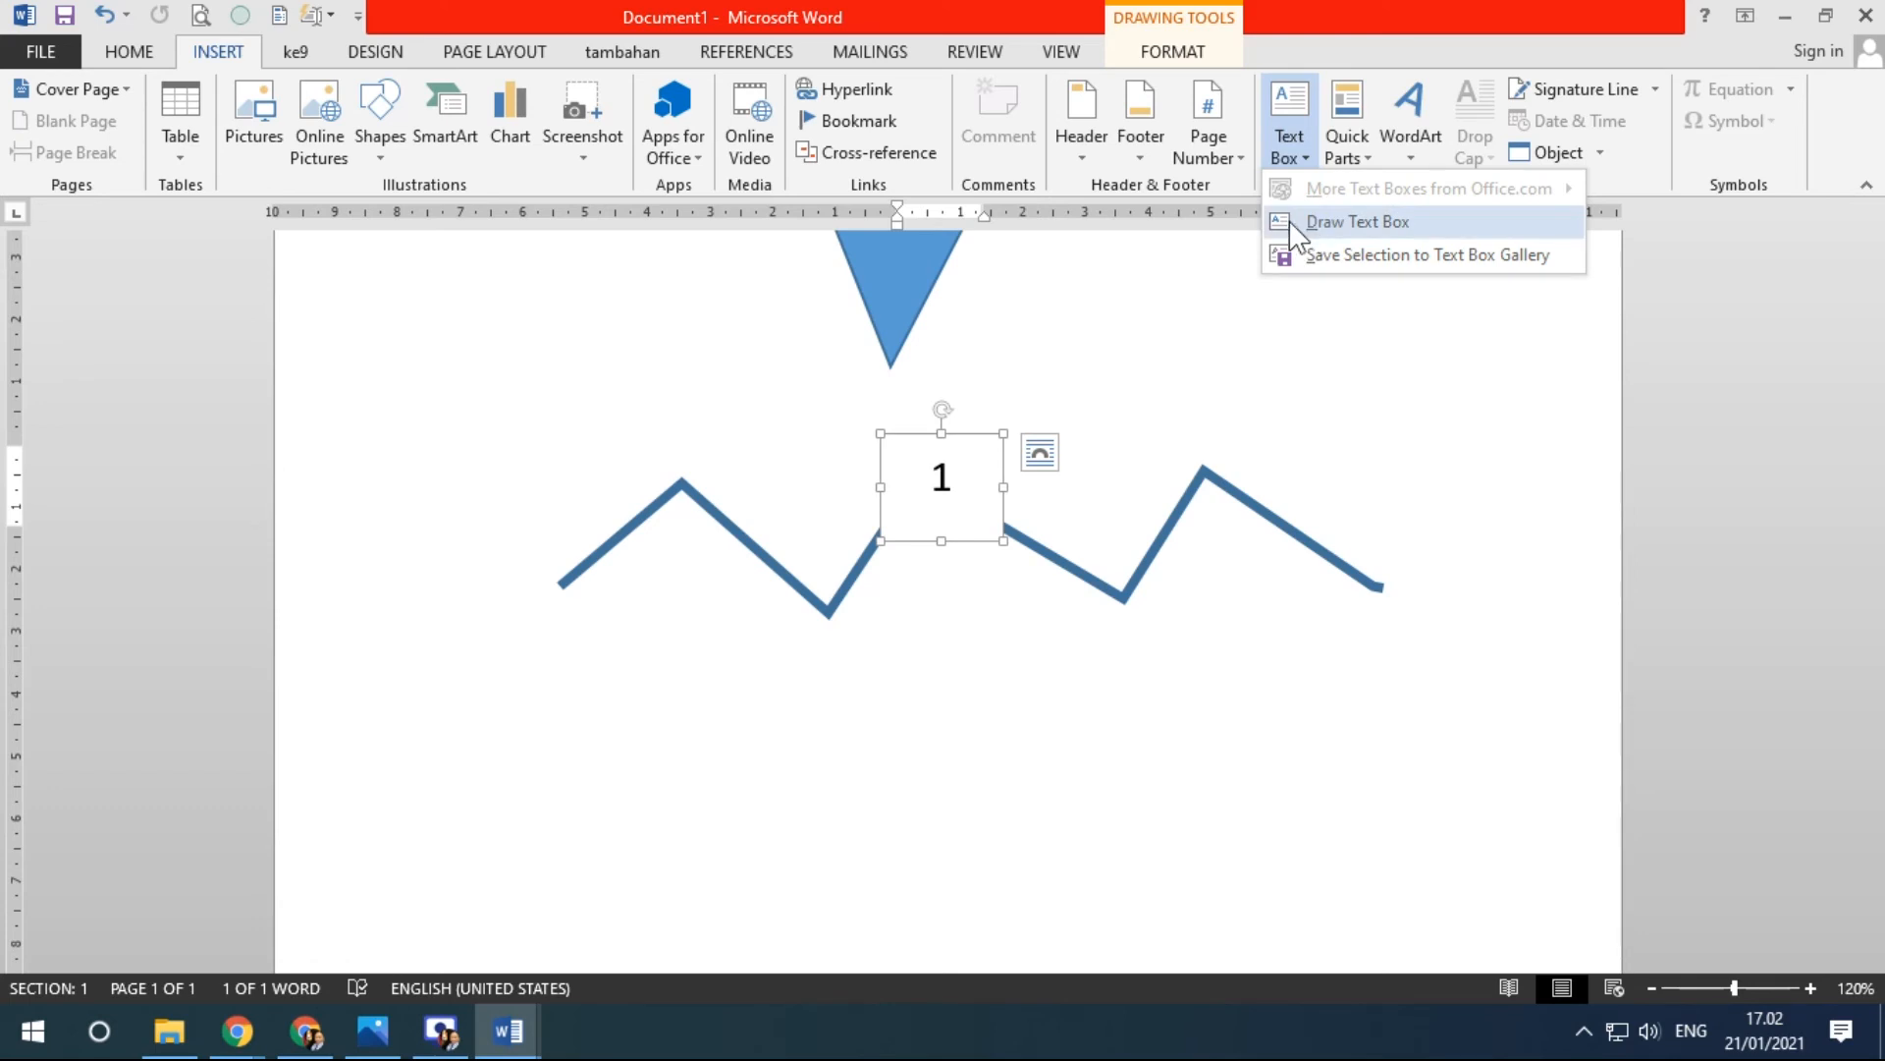
pyautogui.click(1321, 222)
pyautogui.moveTo(559, 435); pyautogui.dragTo(746, 565)
pyautogui.write('1')
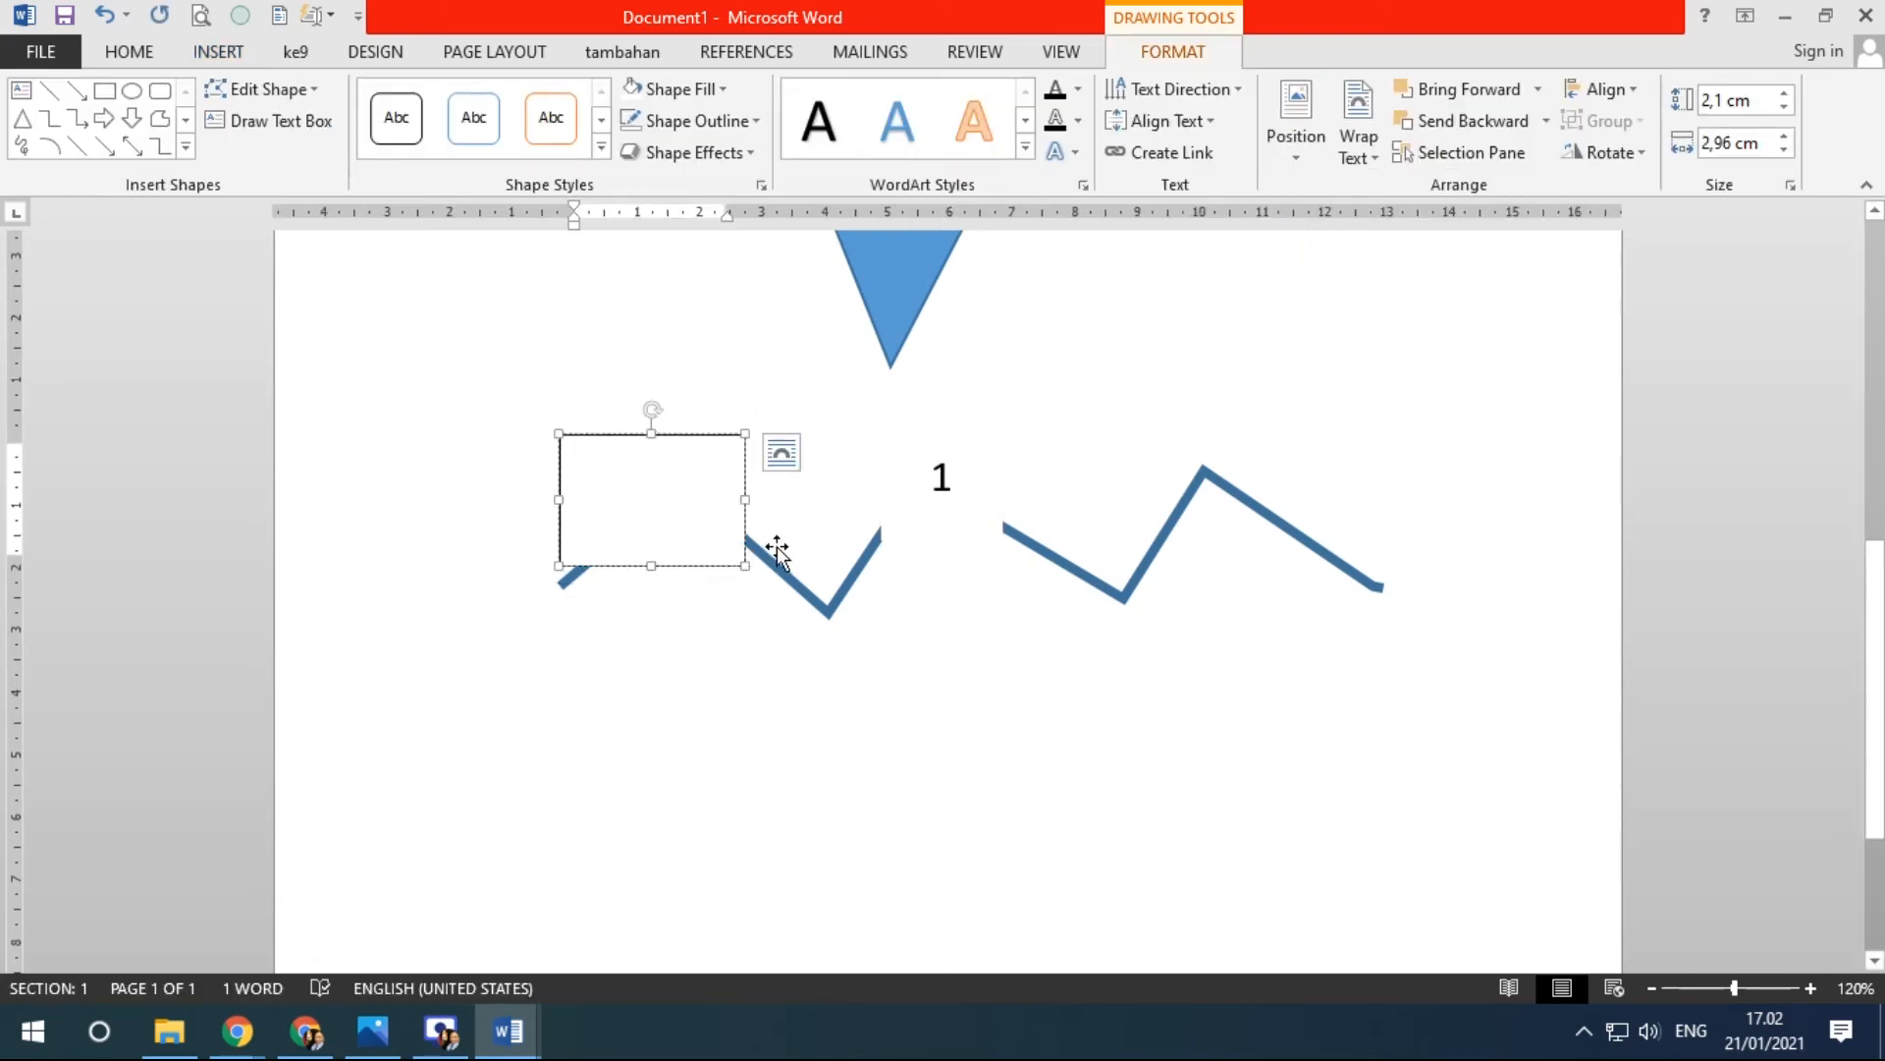
pyautogui.click(740, 690)
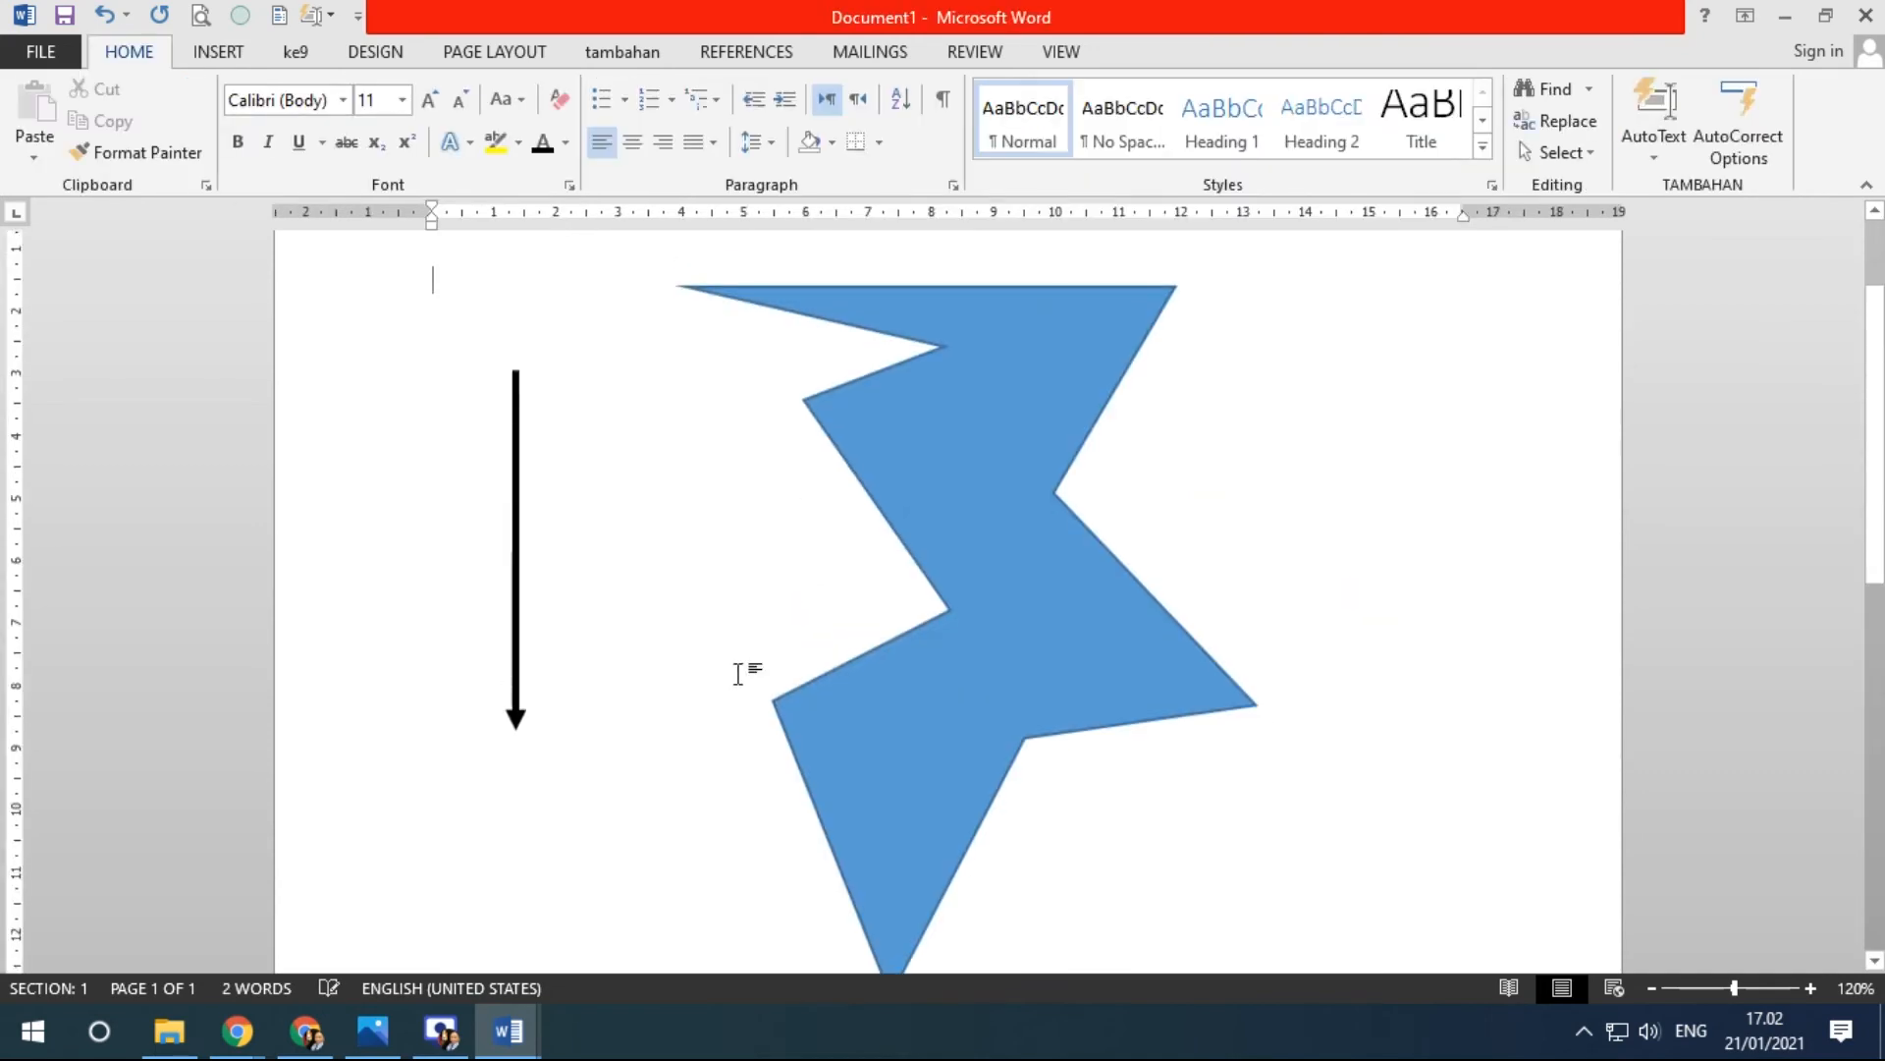
# Enlarge the number 1 in the new text box to 22 pt.
pyautogui.click(639, 564)
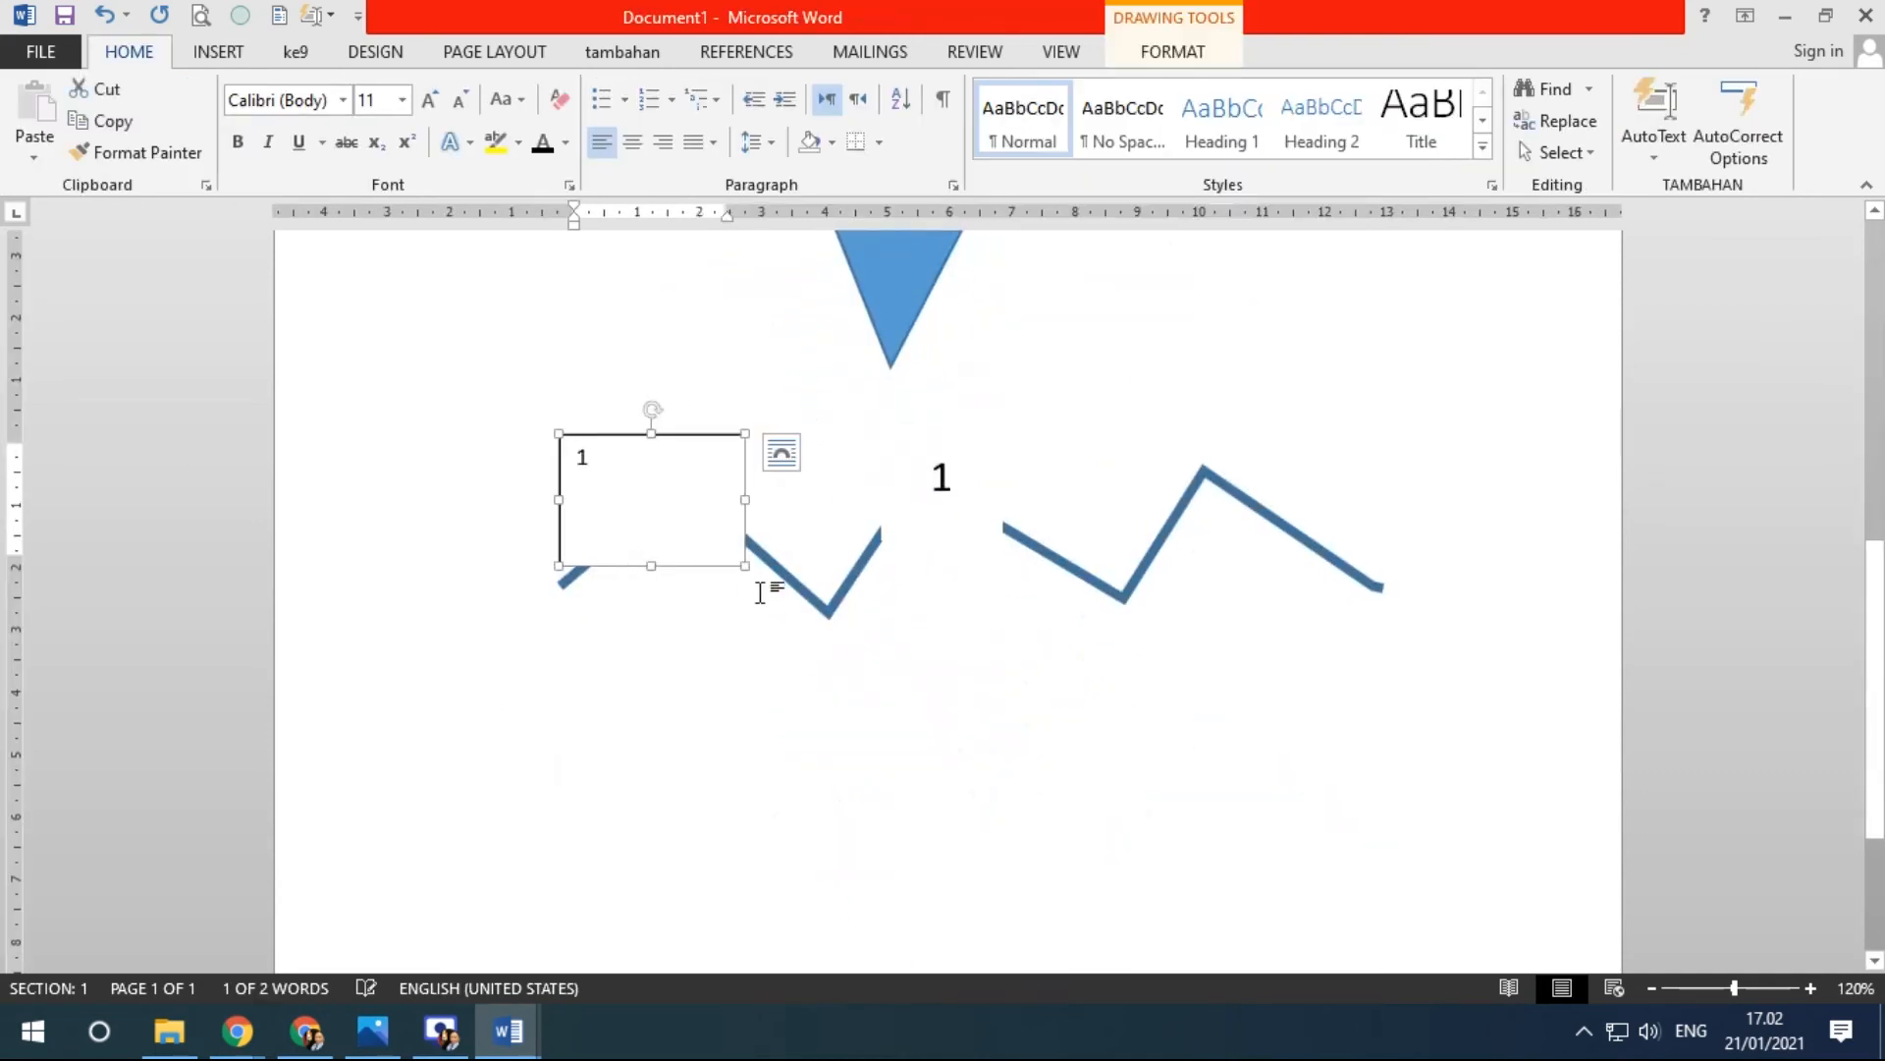
pyautogui.moveTo(611, 466); pyautogui.dragTo(503, 456)
pyautogui.click(432, 100)
pyautogui.click(432, 100)
pyautogui.click(432, 100)
pyautogui.click(432, 100)
pyautogui.click(432, 100)
pyautogui.click(432, 100)
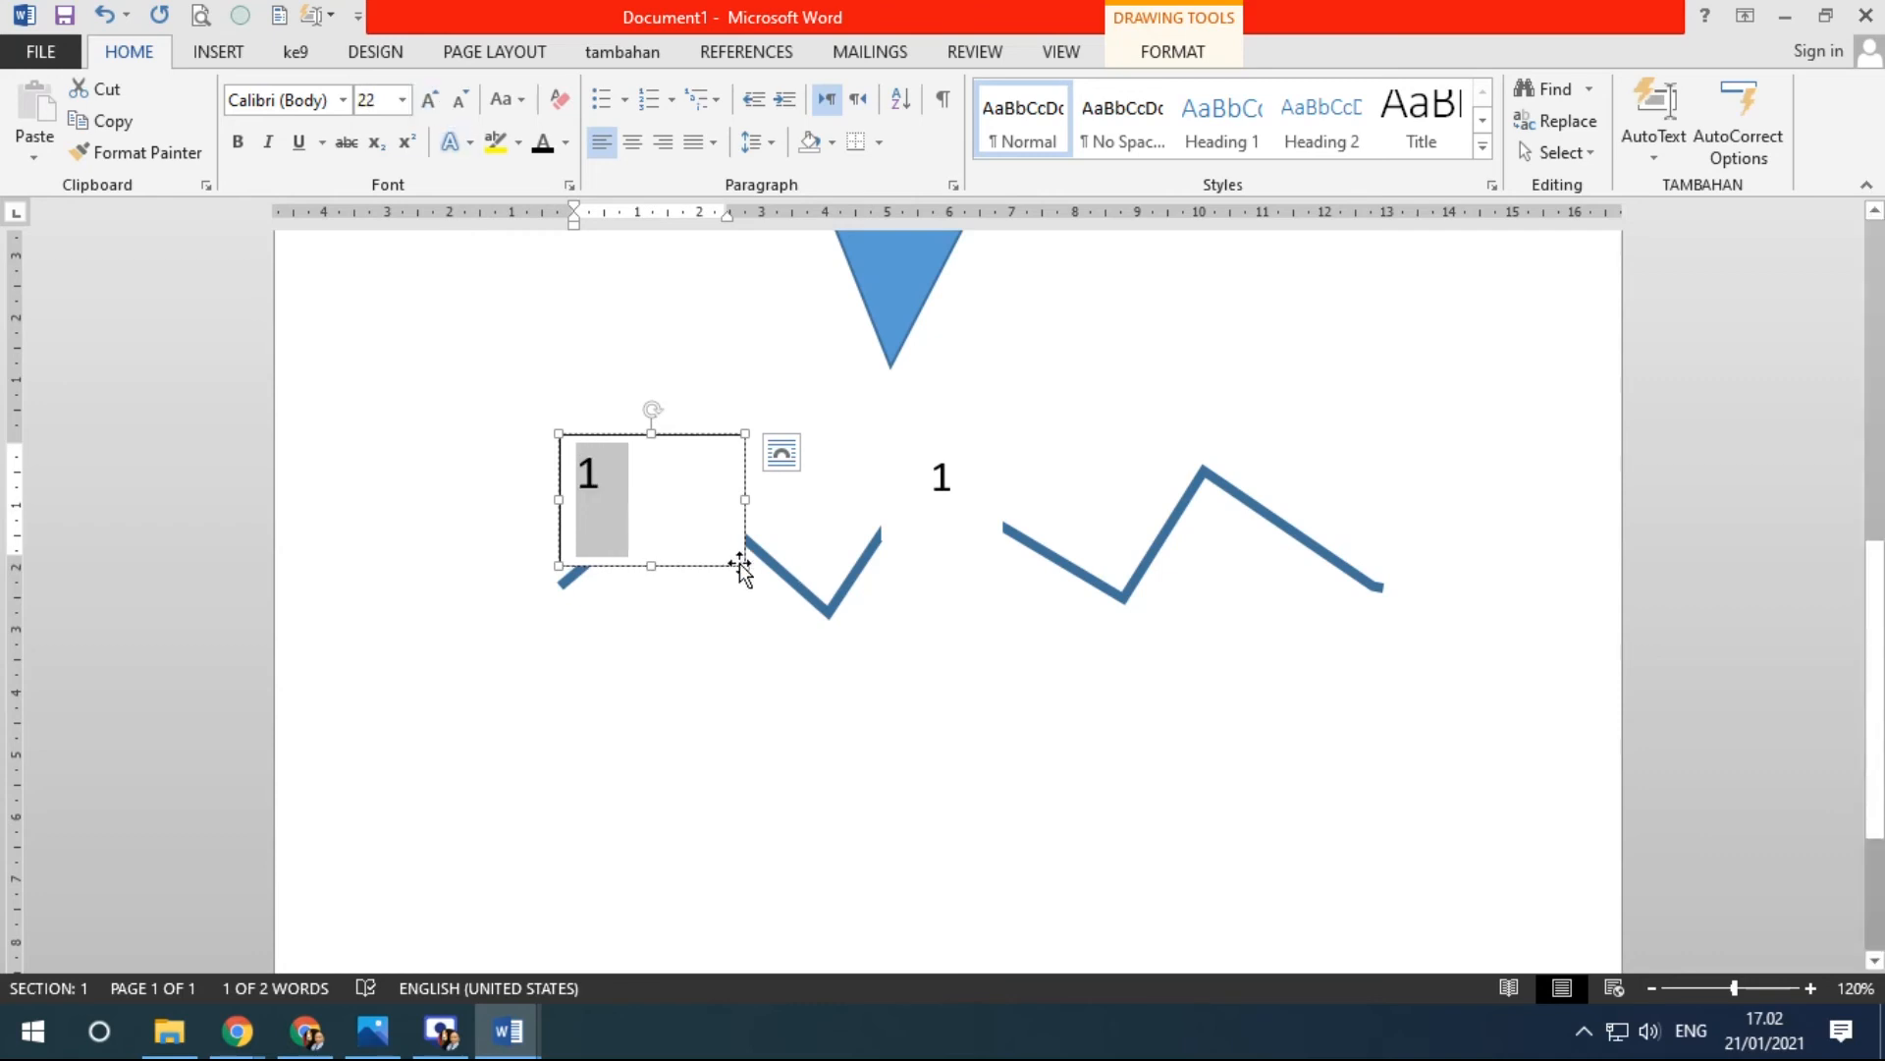
# Shrink the new text box to about 1.33 cm by 1.17 cm and place it on the zigzag line's first descending segment.
pyautogui.moveTo(741, 501); pyautogui.dragTo(599, 515)
pyautogui.moveTo(611, 433); pyautogui.dragTo(759, 484)
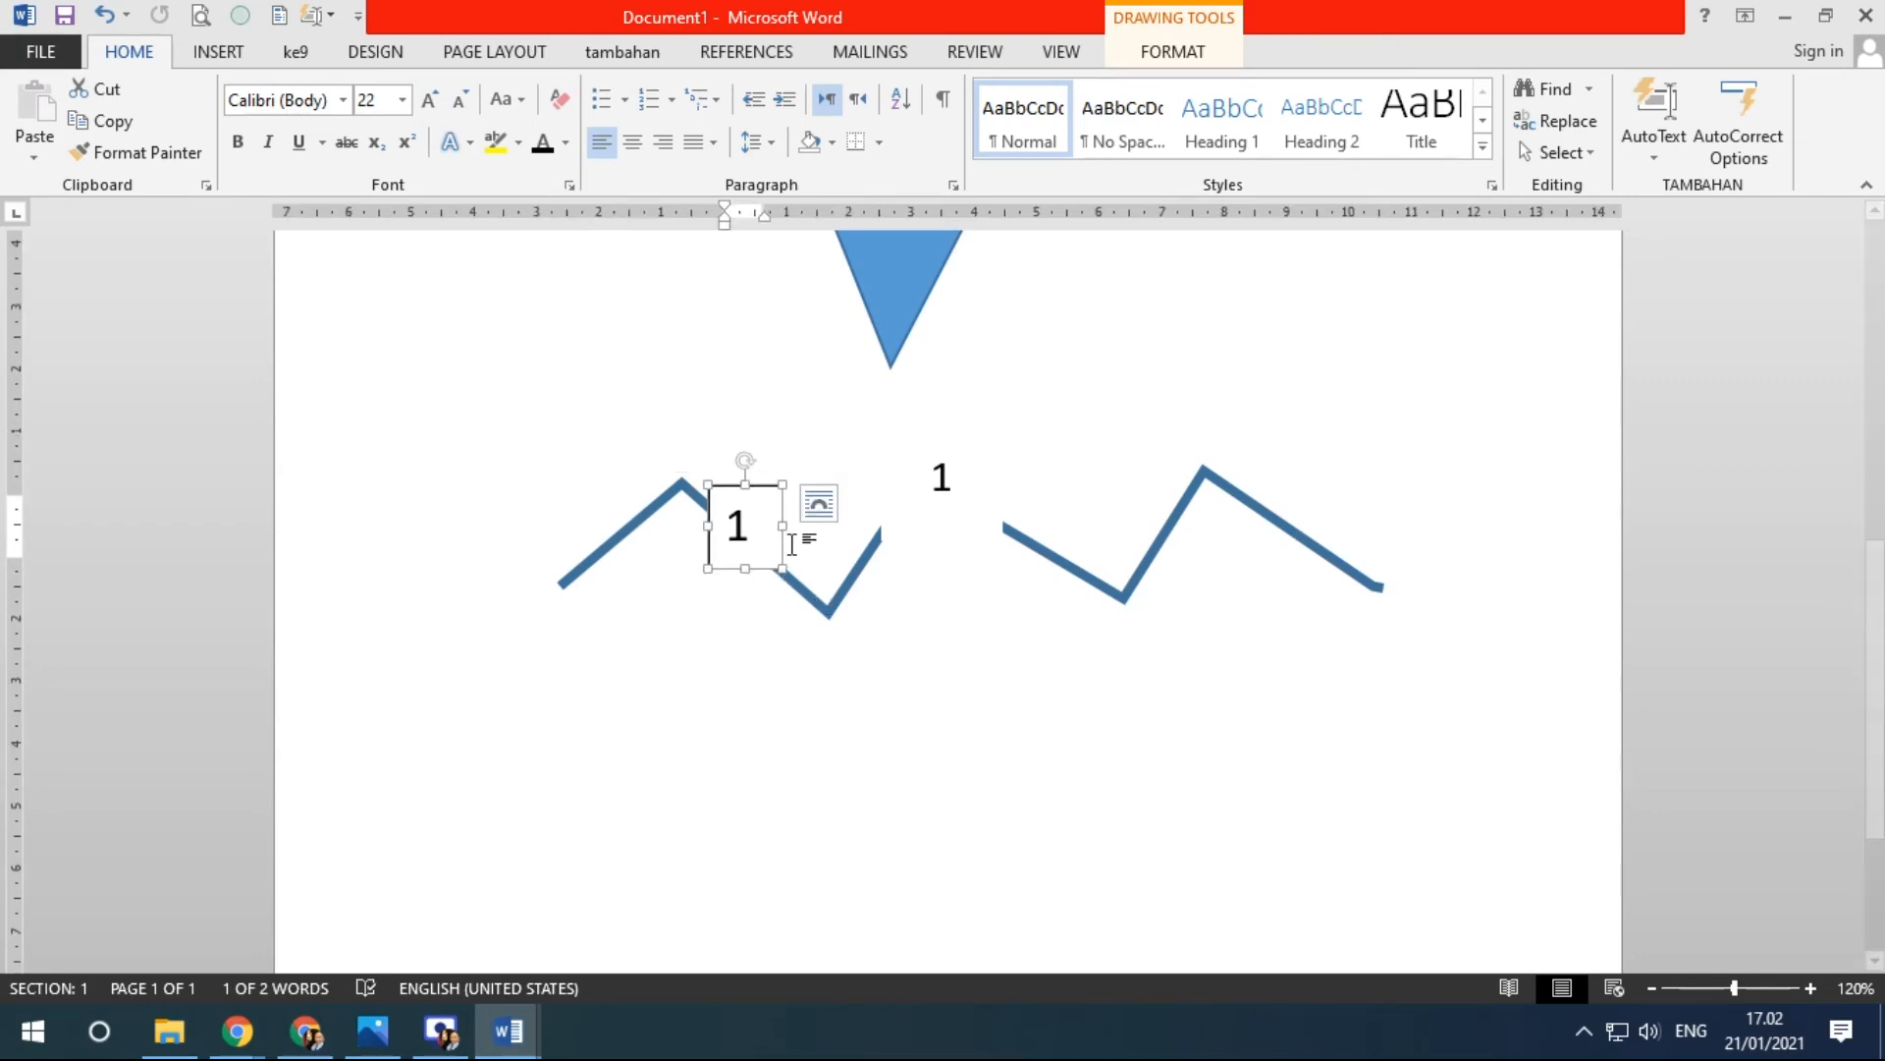
pyautogui.click(787, 661)
# Remove the outline from the small text box containing 1 on the zigzag line.
pyautogui.scroll(6, 781, 669)
pyautogui.scroll(-4, 780, 670)
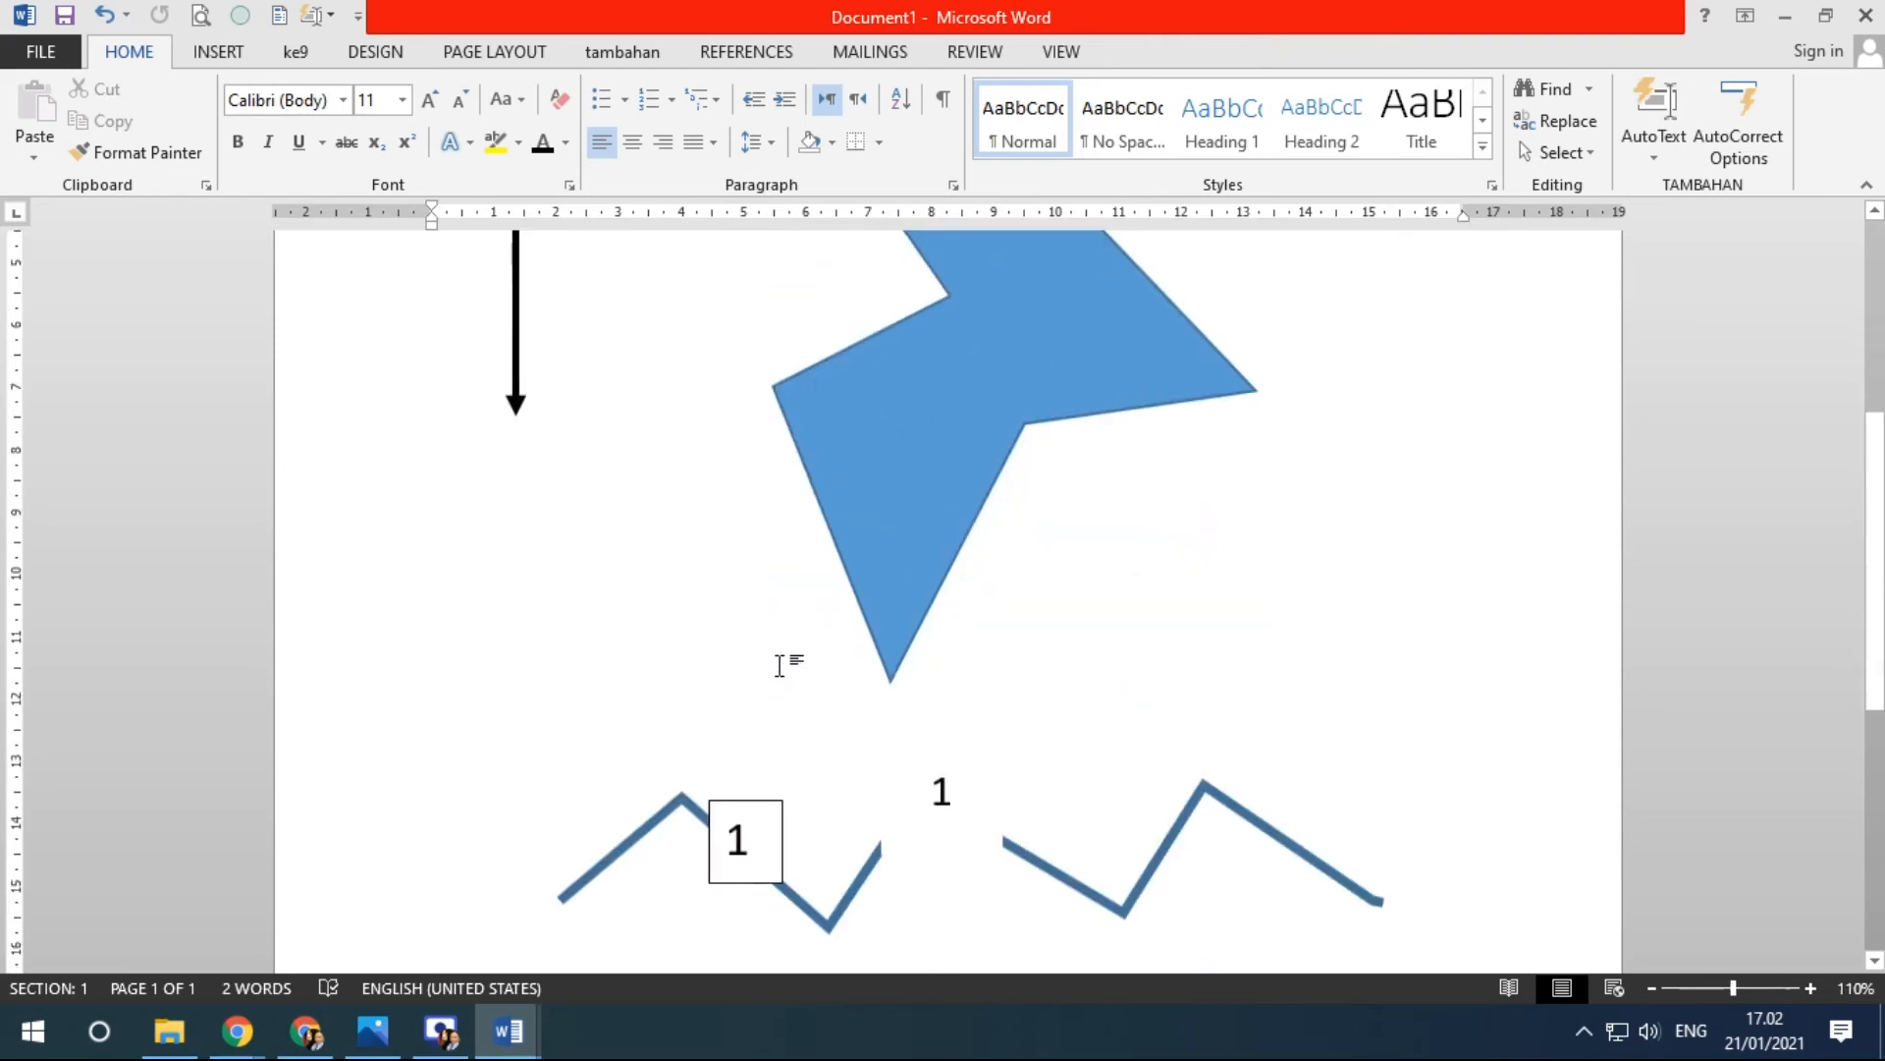
pyautogui.keyDown('ctrl'); pyautogui.scroll(-4, 959, 737); pyautogui.keyUp('ctrl')
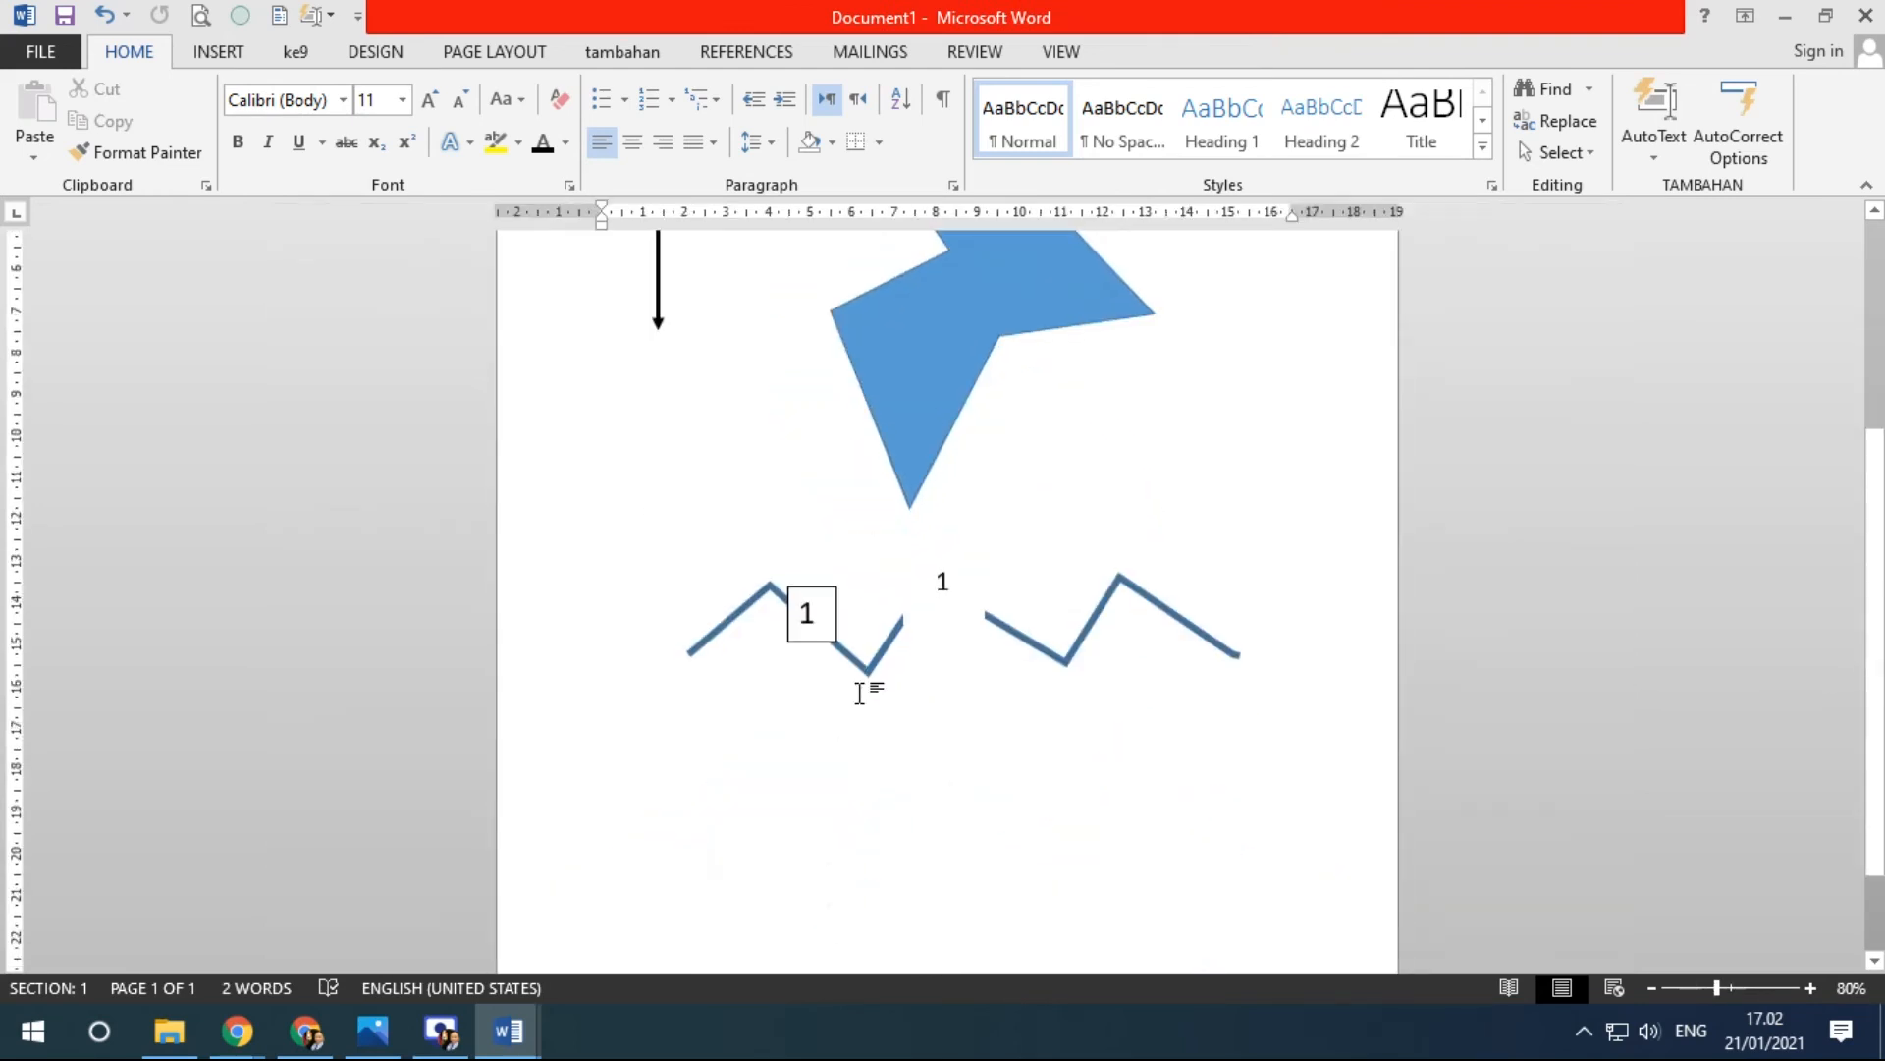
pyautogui.keyDown('ctrl'); pyautogui.scroll(5, 869, 702); pyautogui.keyUp('ctrl')
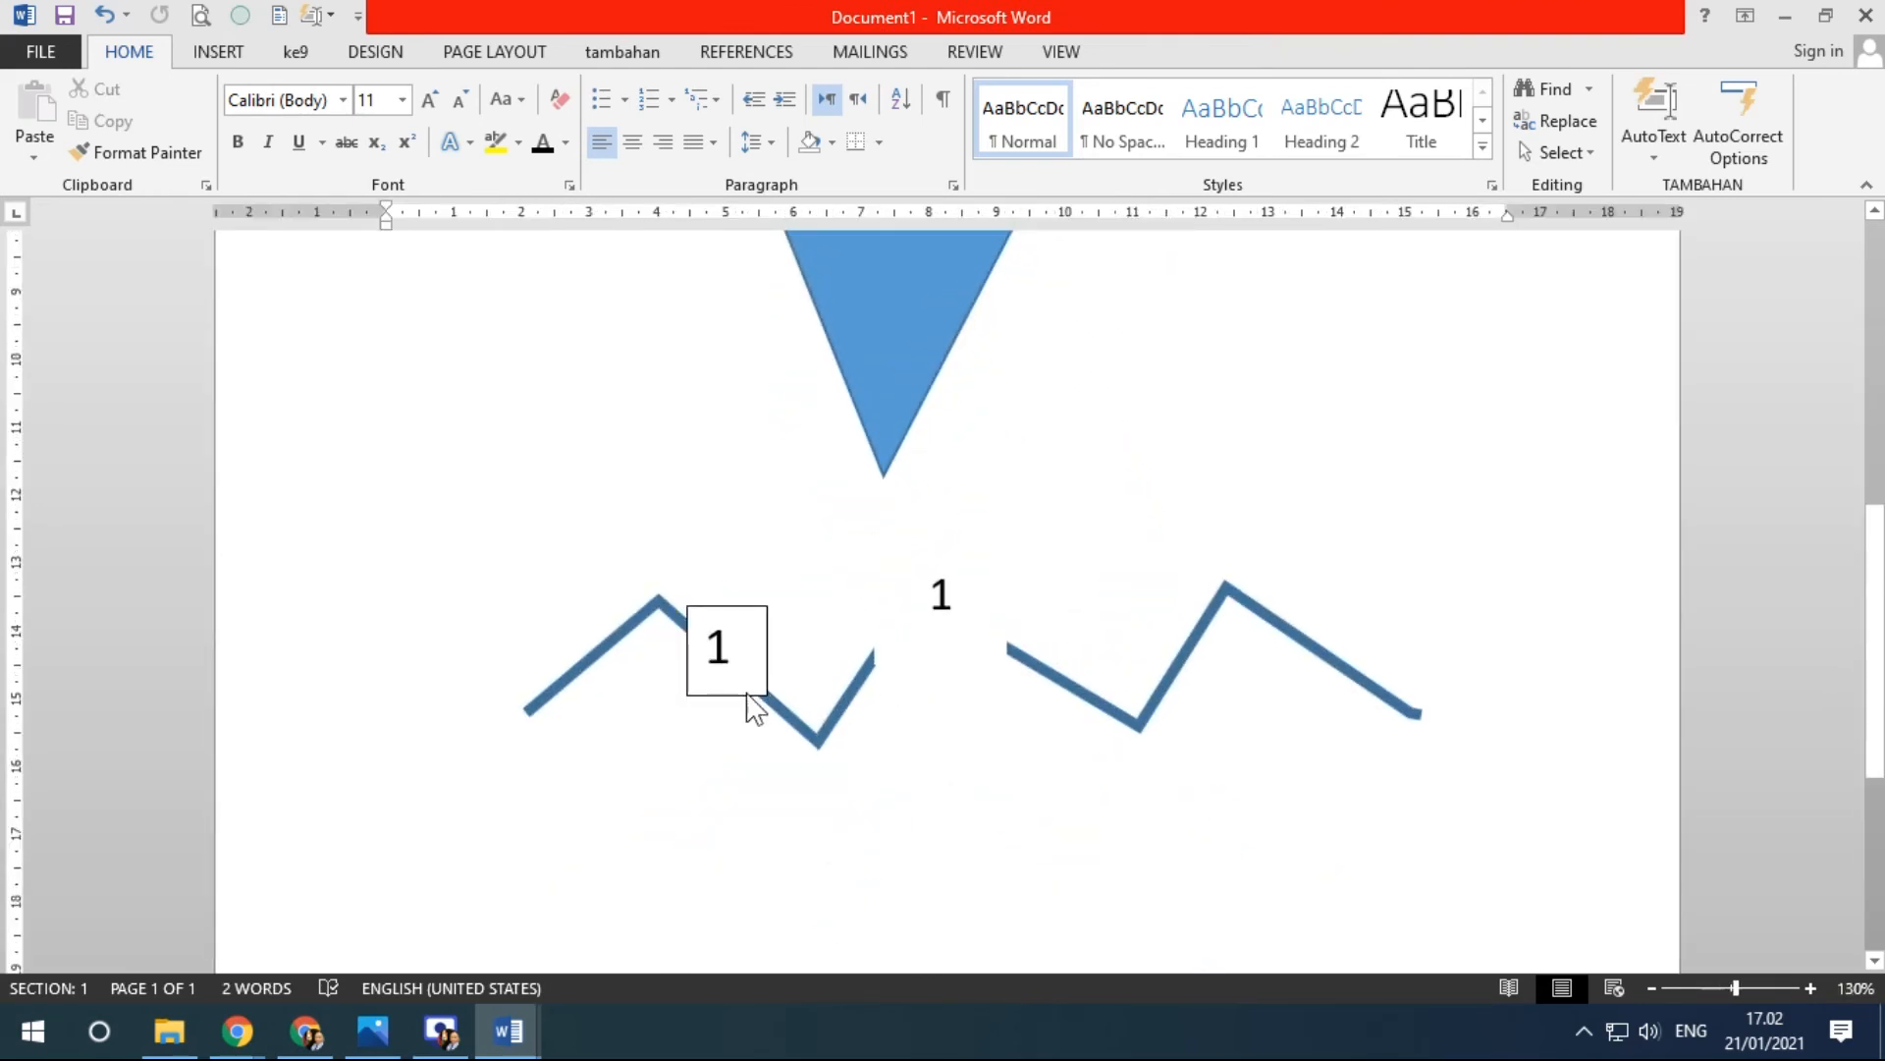
pyautogui.click(741, 696)
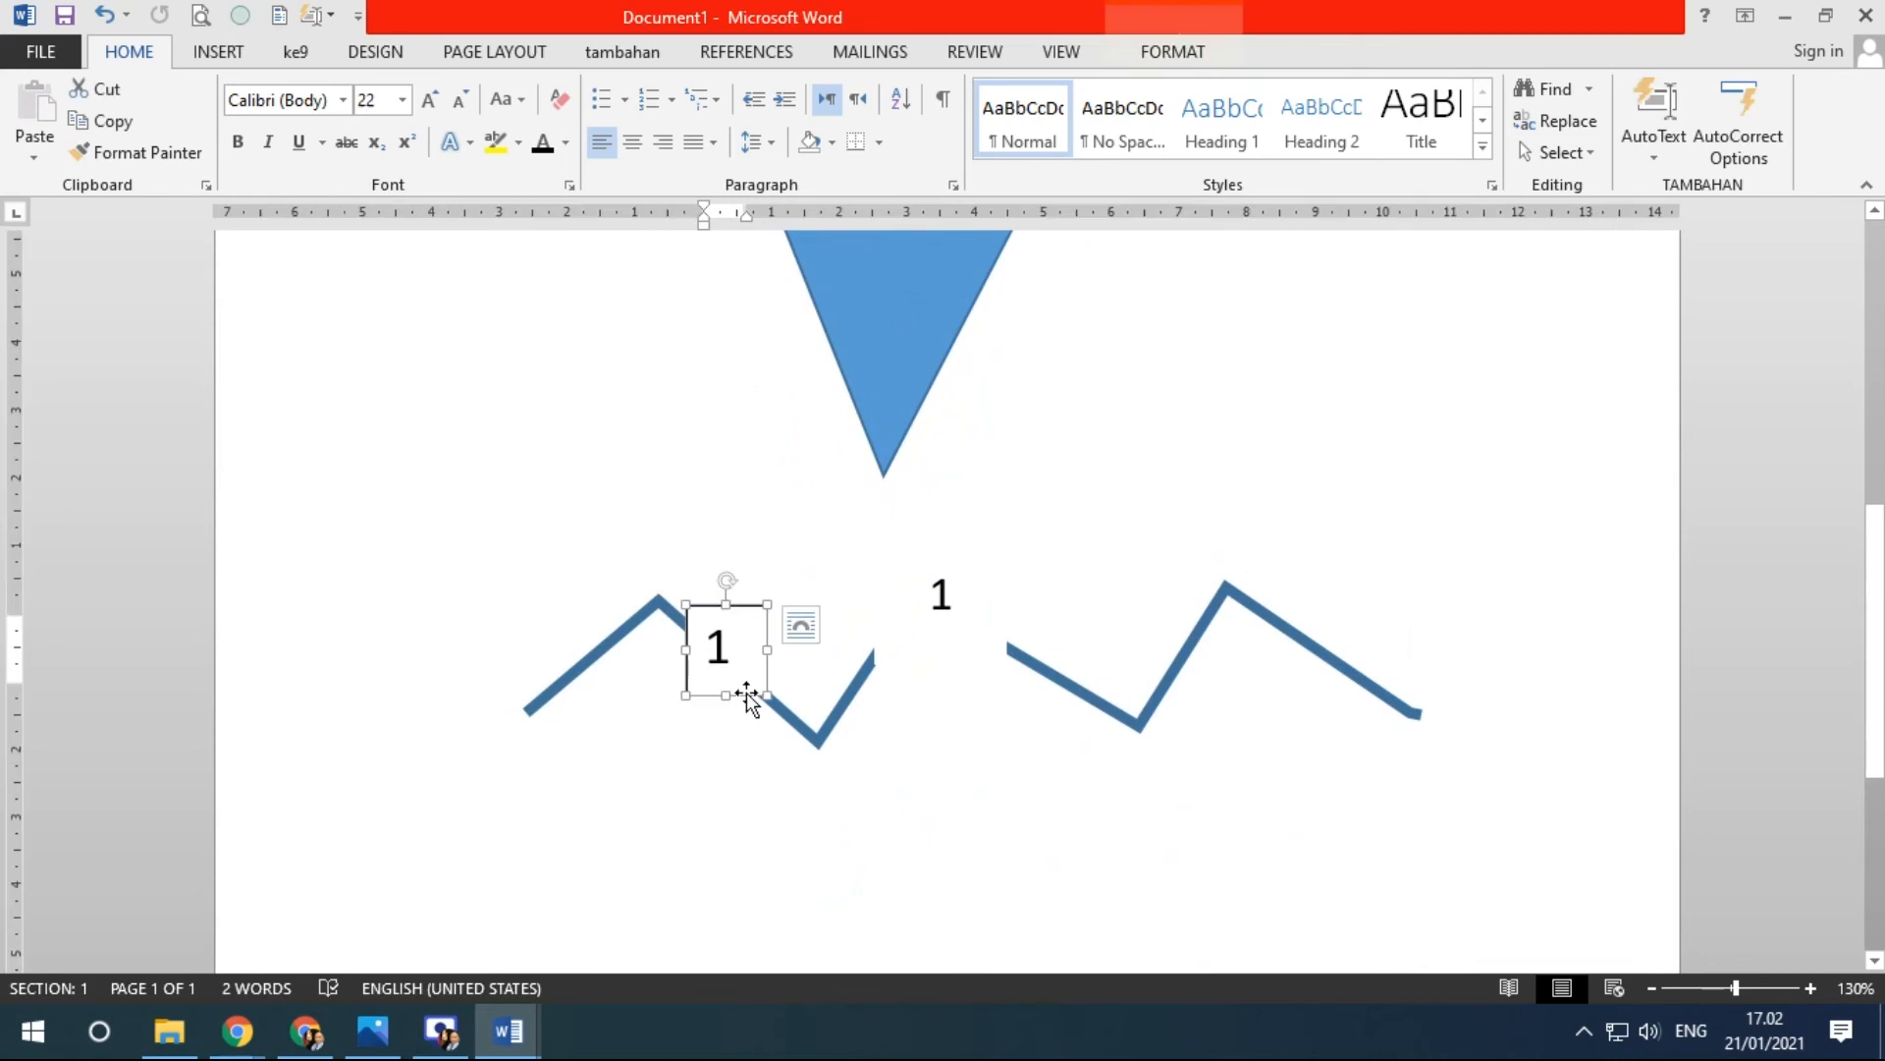
pyautogui.click(1200, 52)
pyautogui.click(757, 122)
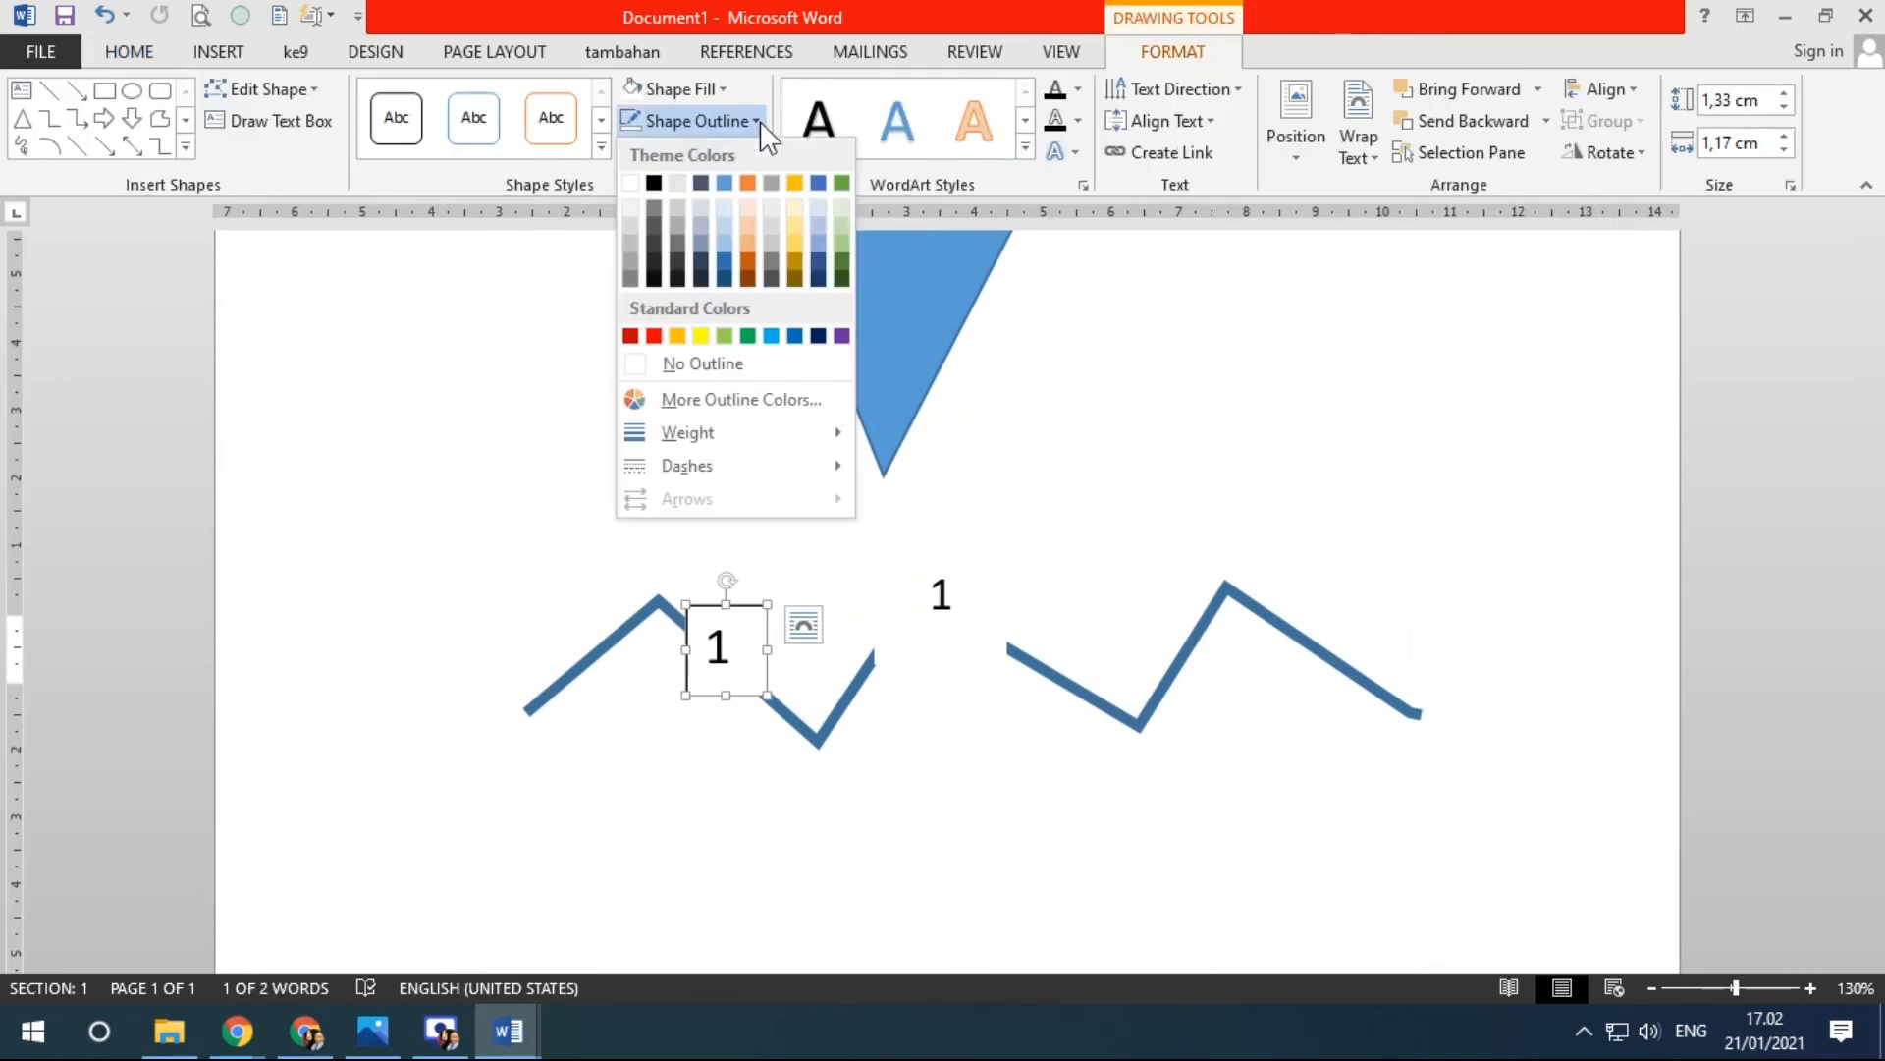
pyautogui.click(705, 363)
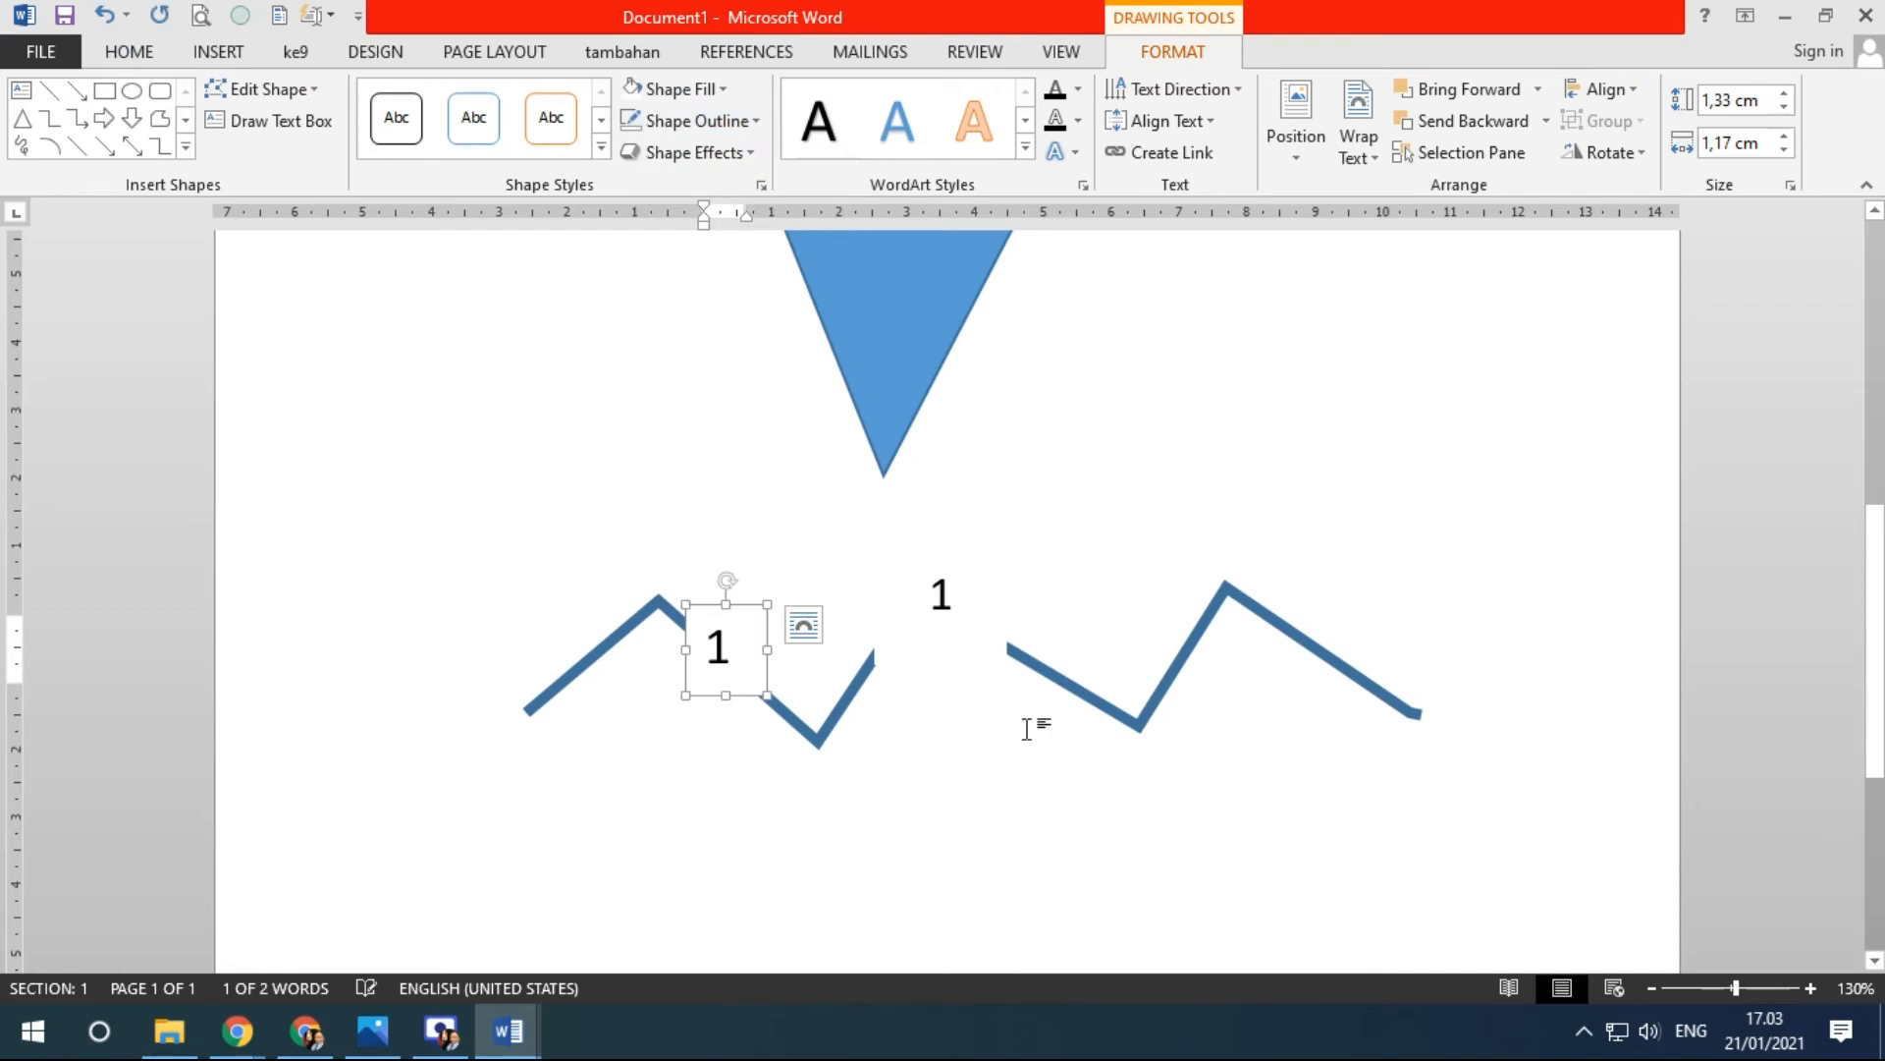
# Move the borderless text box with the number 1 onto the zigzag line's first peak.
pyautogui.moveTo(774, 648); pyautogui.dragTo(676, 563)
pyautogui.click(763, 734)
pyautogui.scroll(-2, 771, 728)
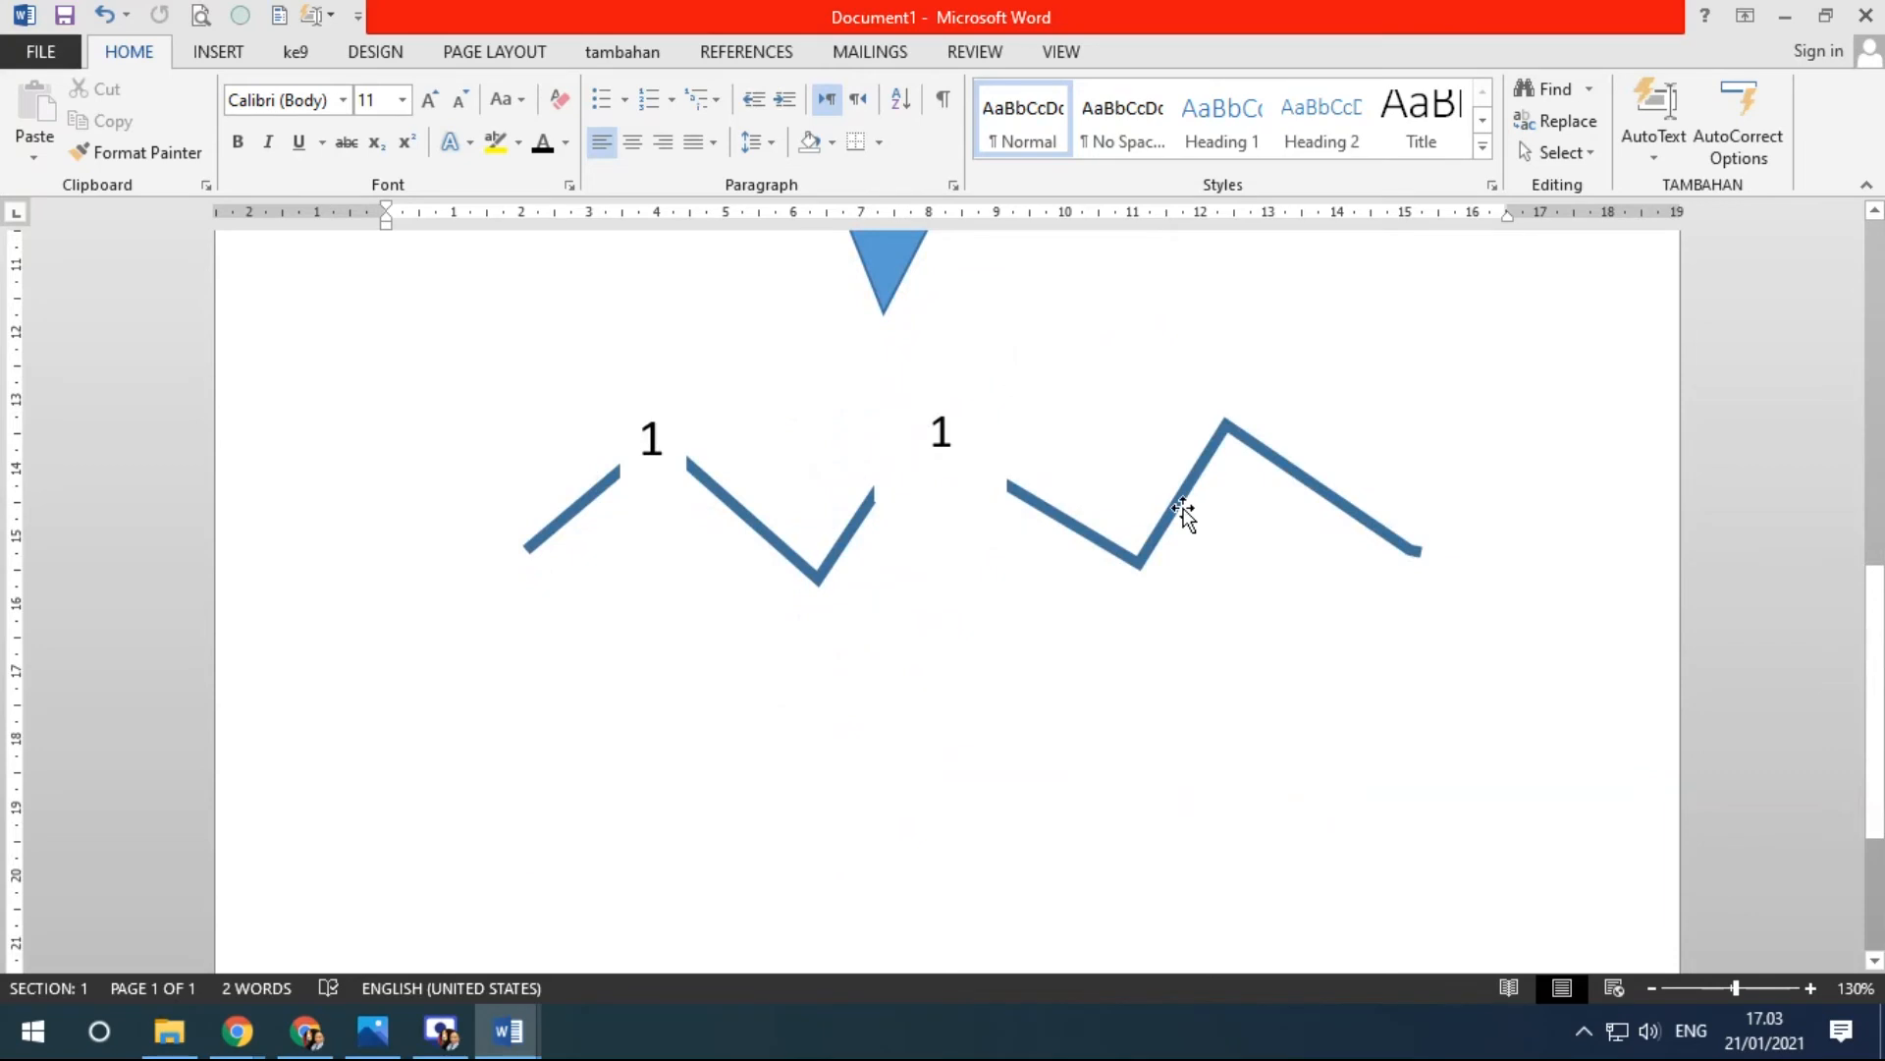
# Switch to Photos and view the next exercise page, latihan word-page-011.jpg, enlarged to read the Keterangan list.
pyautogui.click(374, 1032)
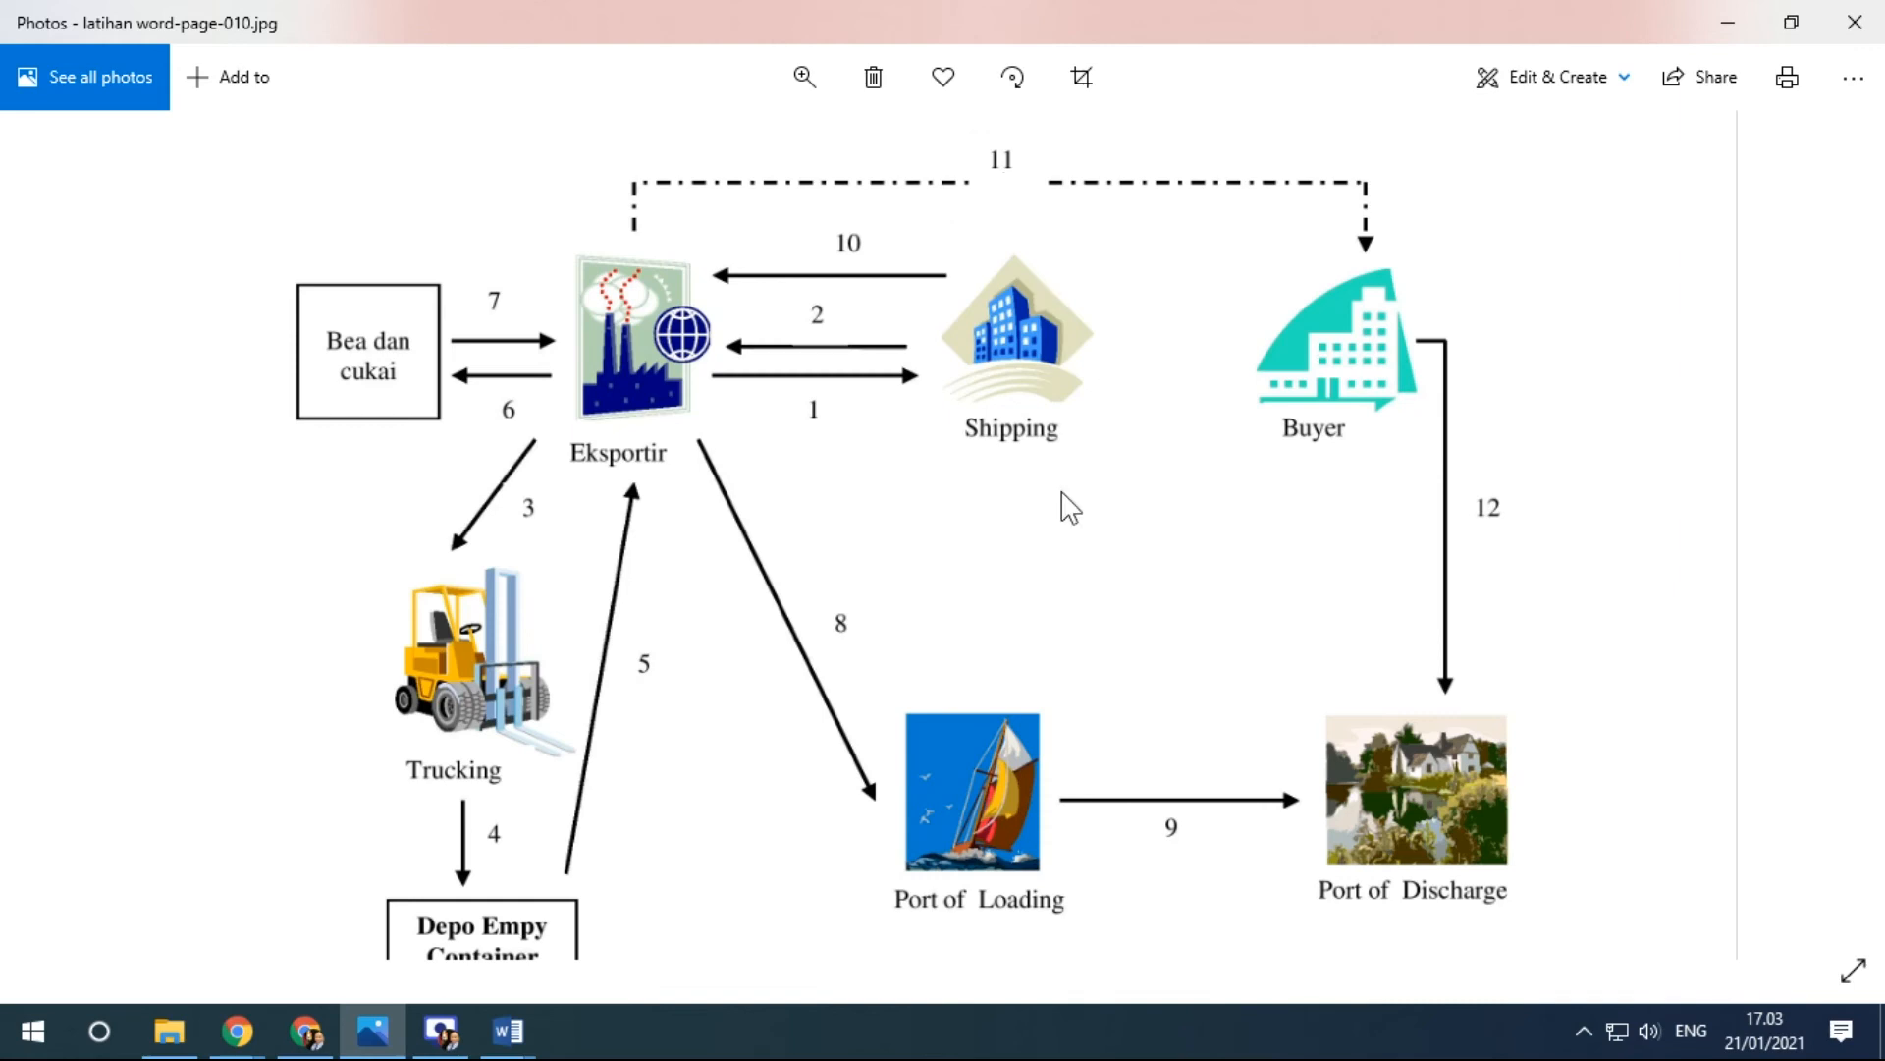
pyautogui.scroll(-5, 1071, 507)
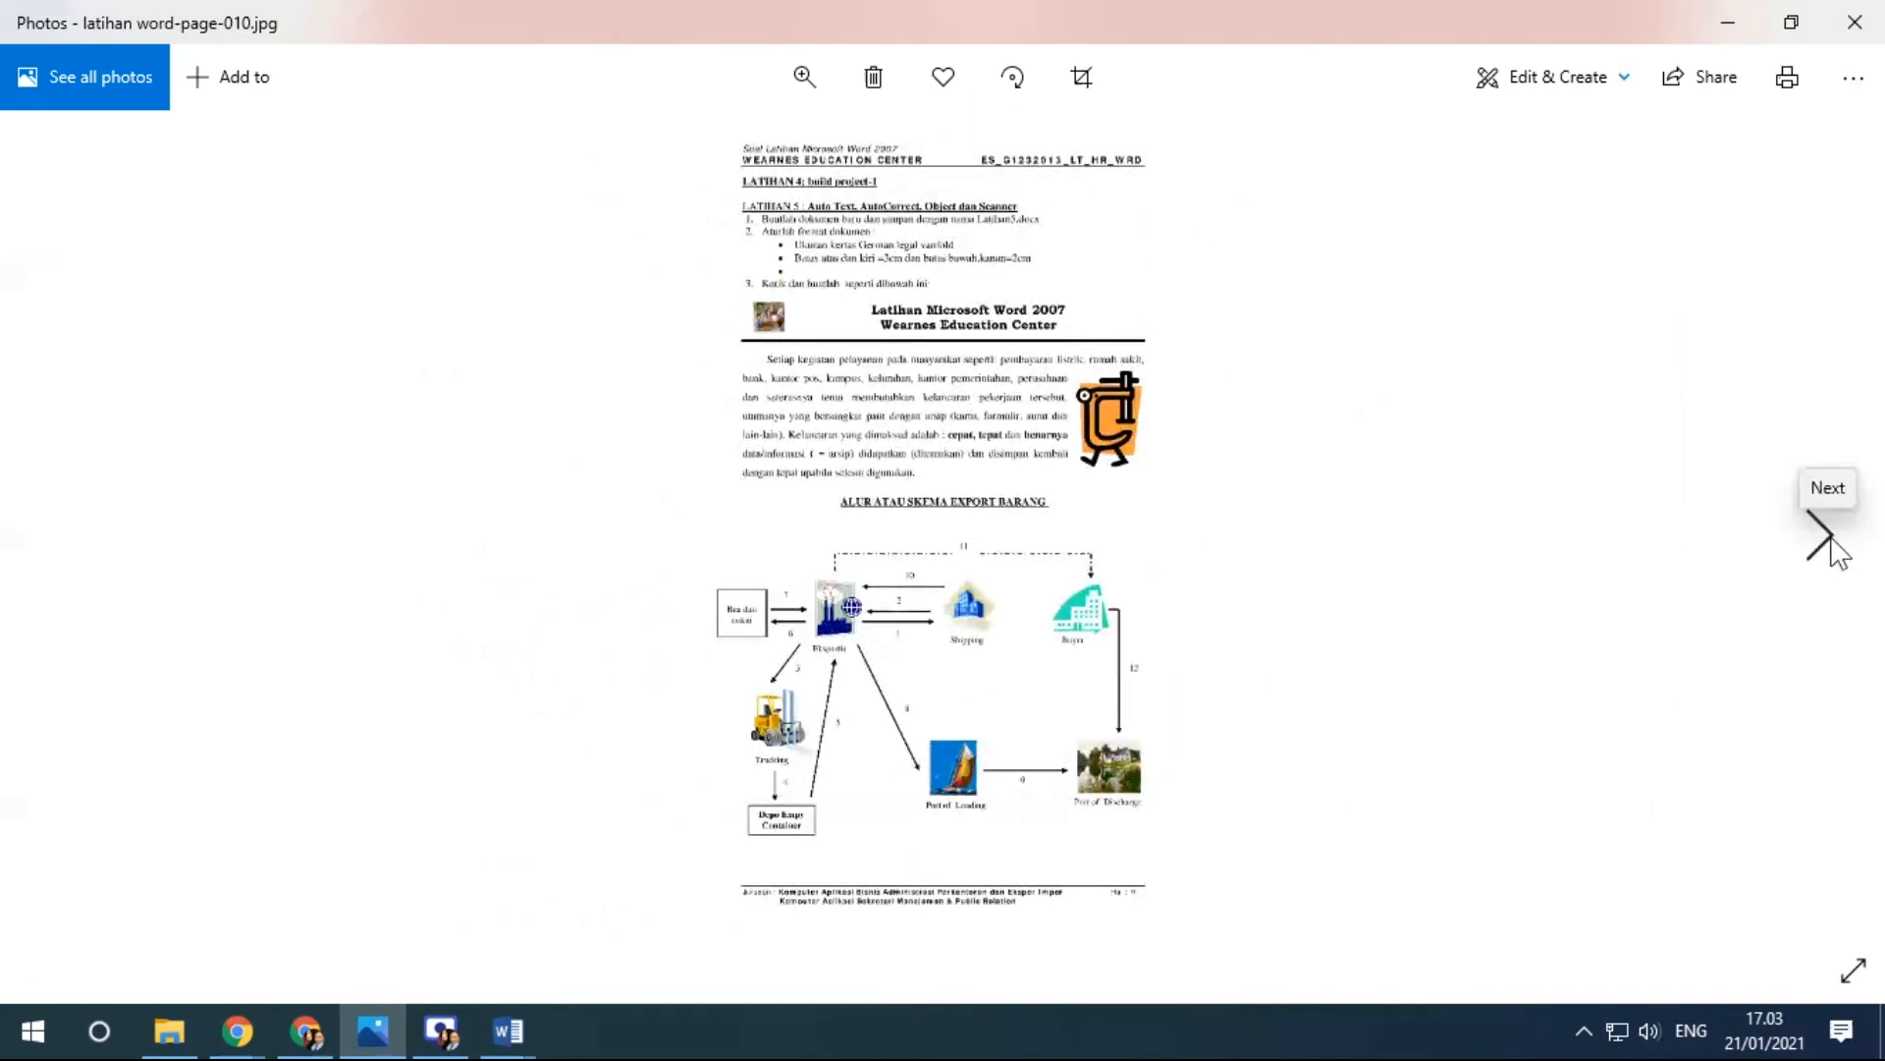
pyautogui.click(1826, 540)
pyautogui.scroll(5, 1136, 554)
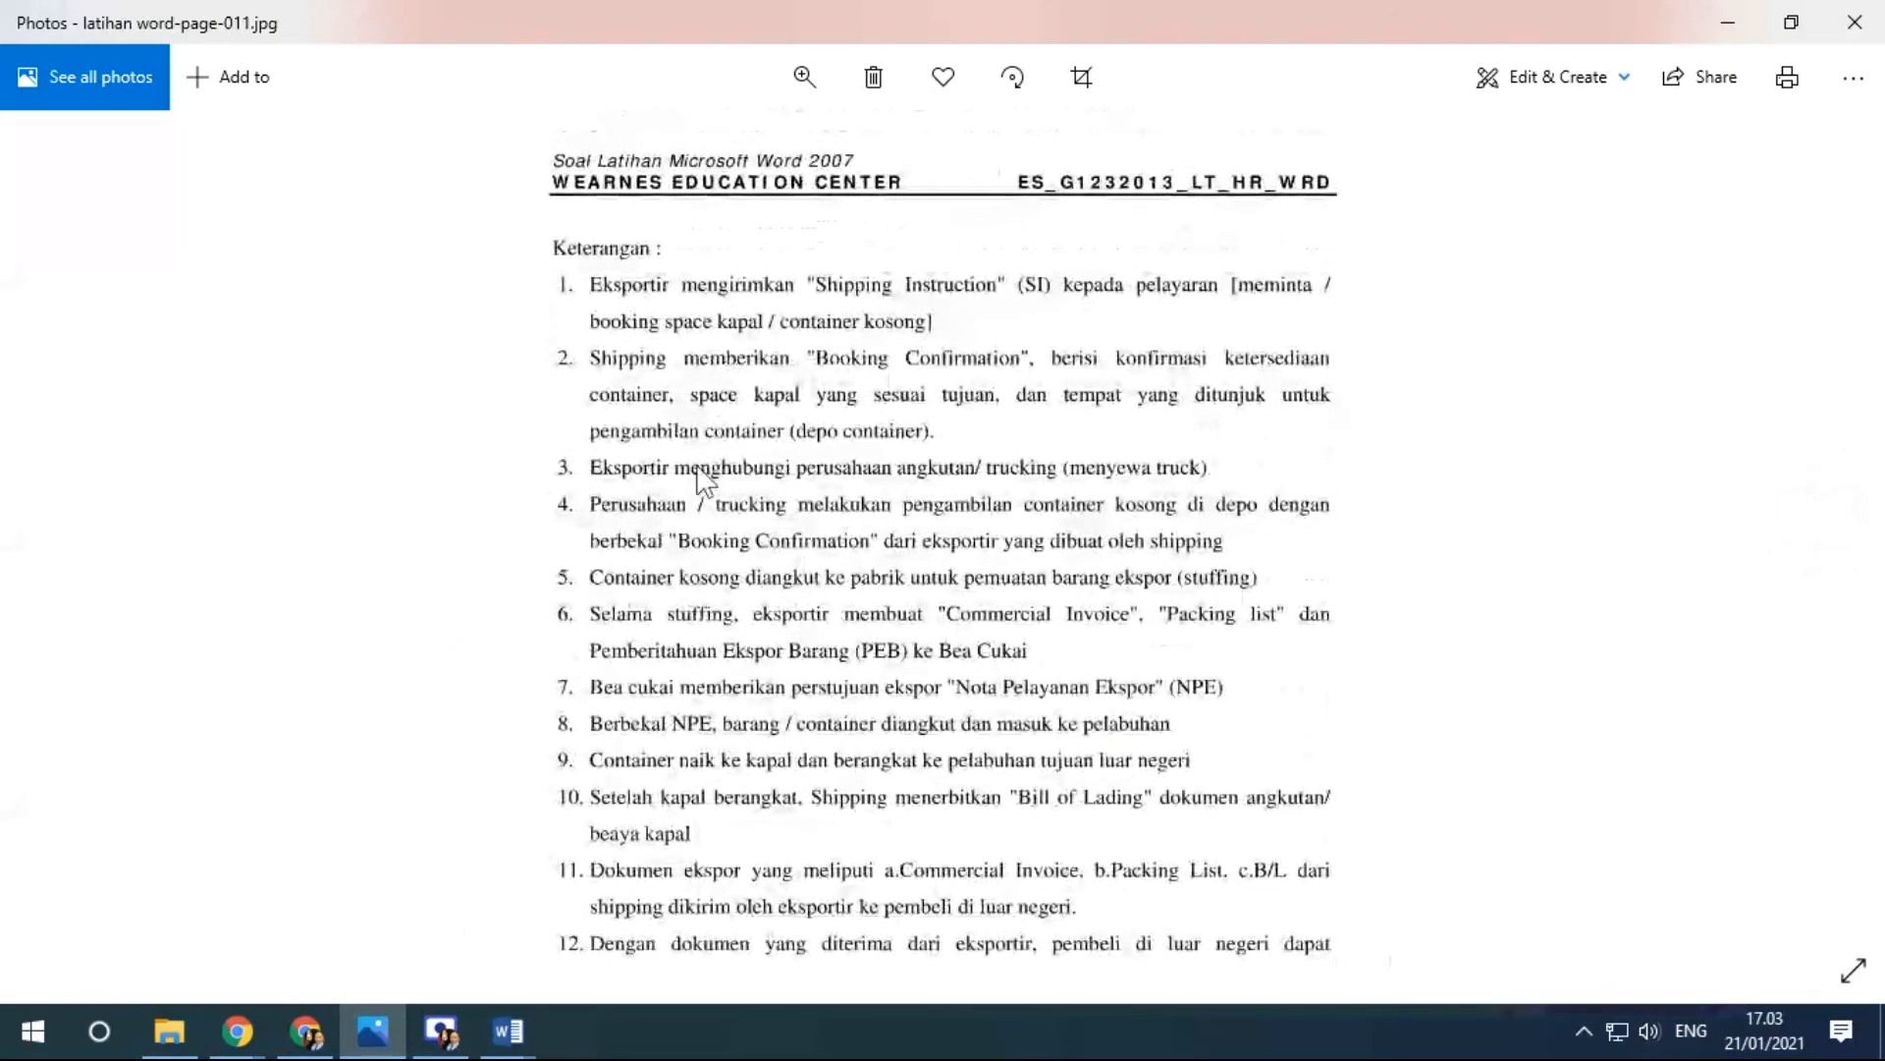
pyautogui.scroll(1, 574, 337)
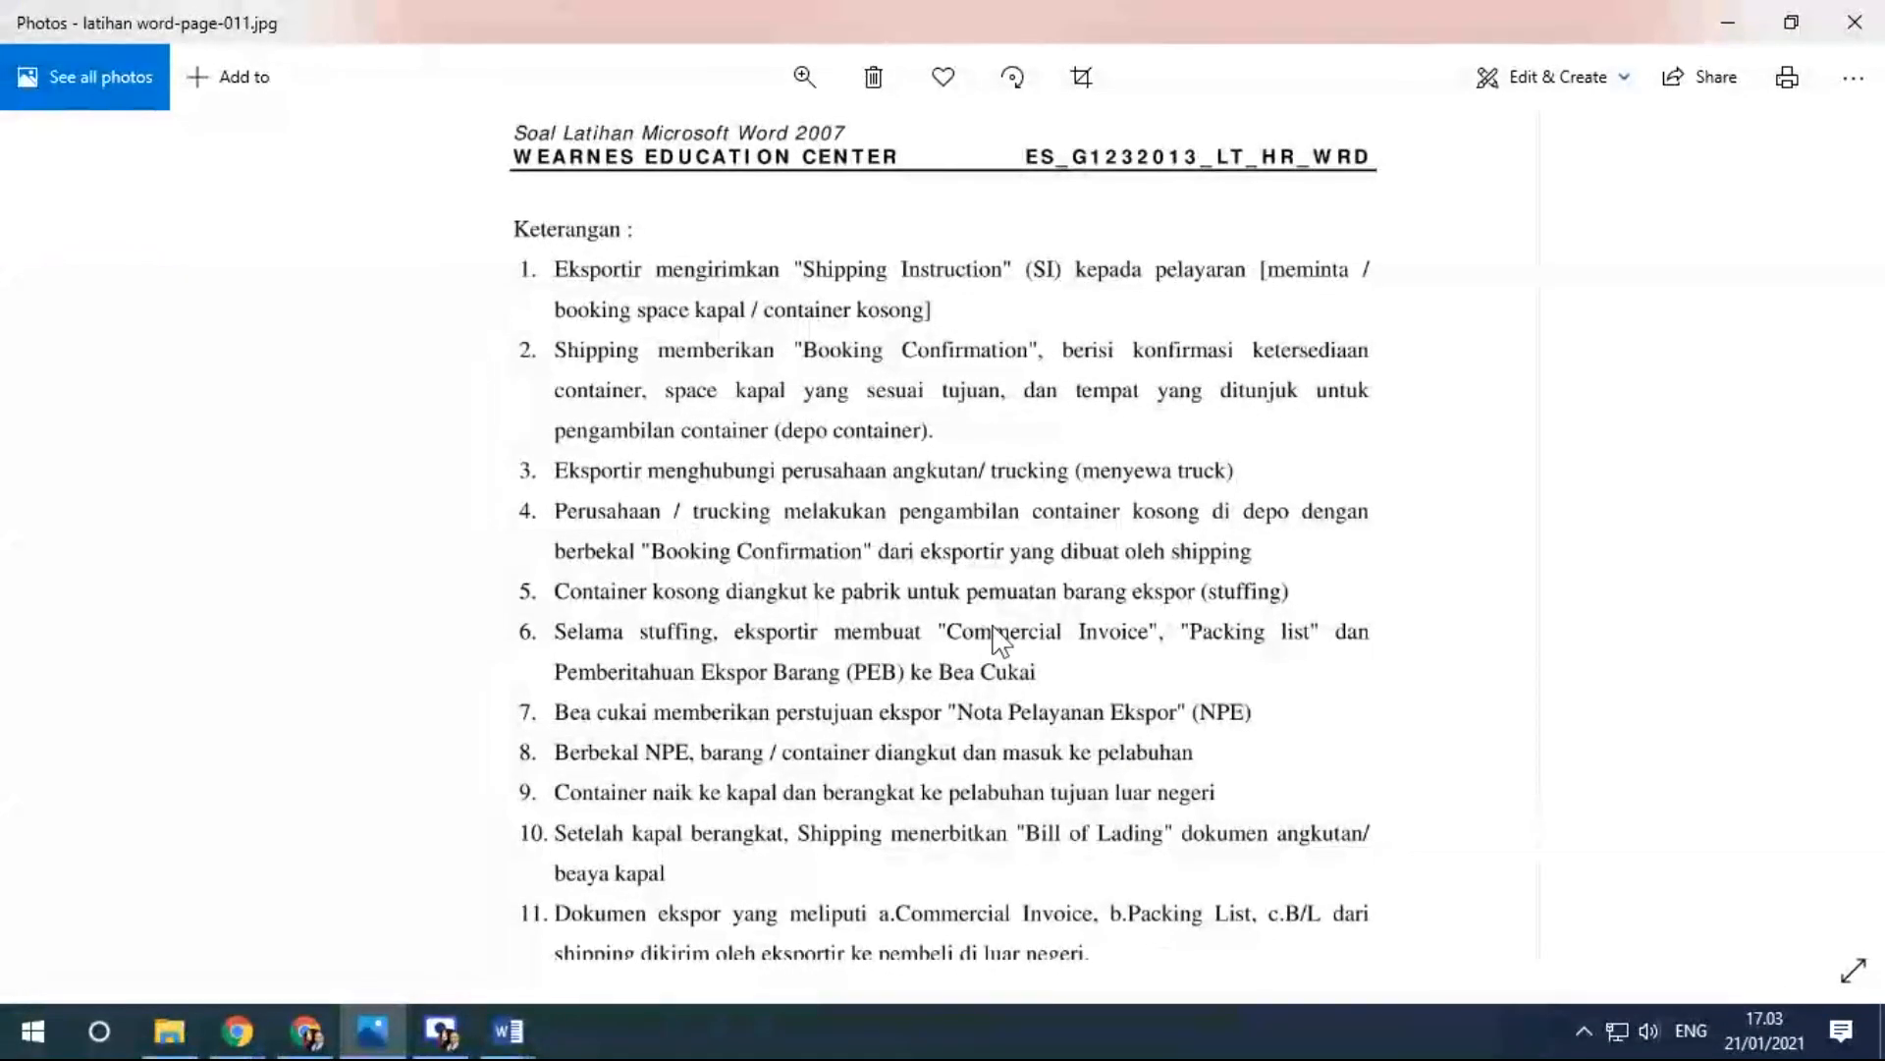
# View the next exercise page, latihan word-page-012.jpg, enlarged to read the Struktur Organisasi Bank Syariah TWF chart.
pyautogui.scroll(-4, 1016, 491)
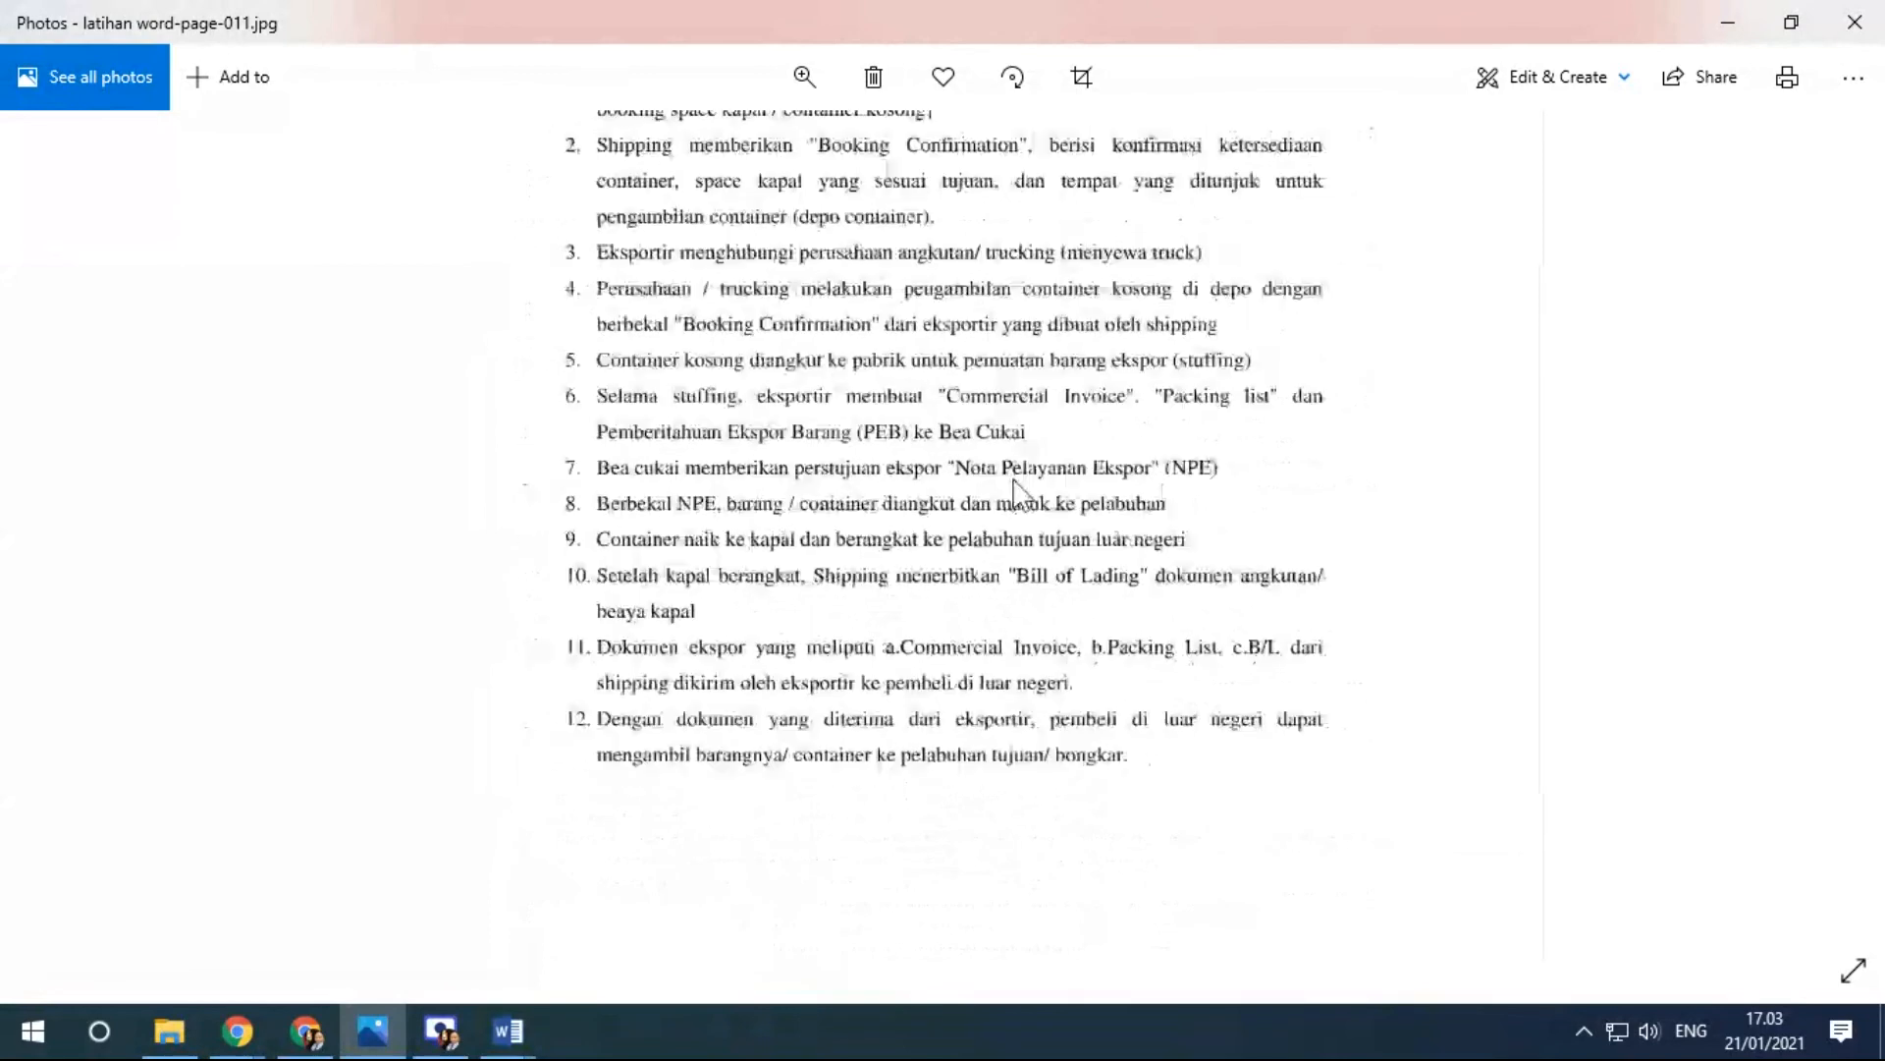
pyautogui.click(1839, 535)
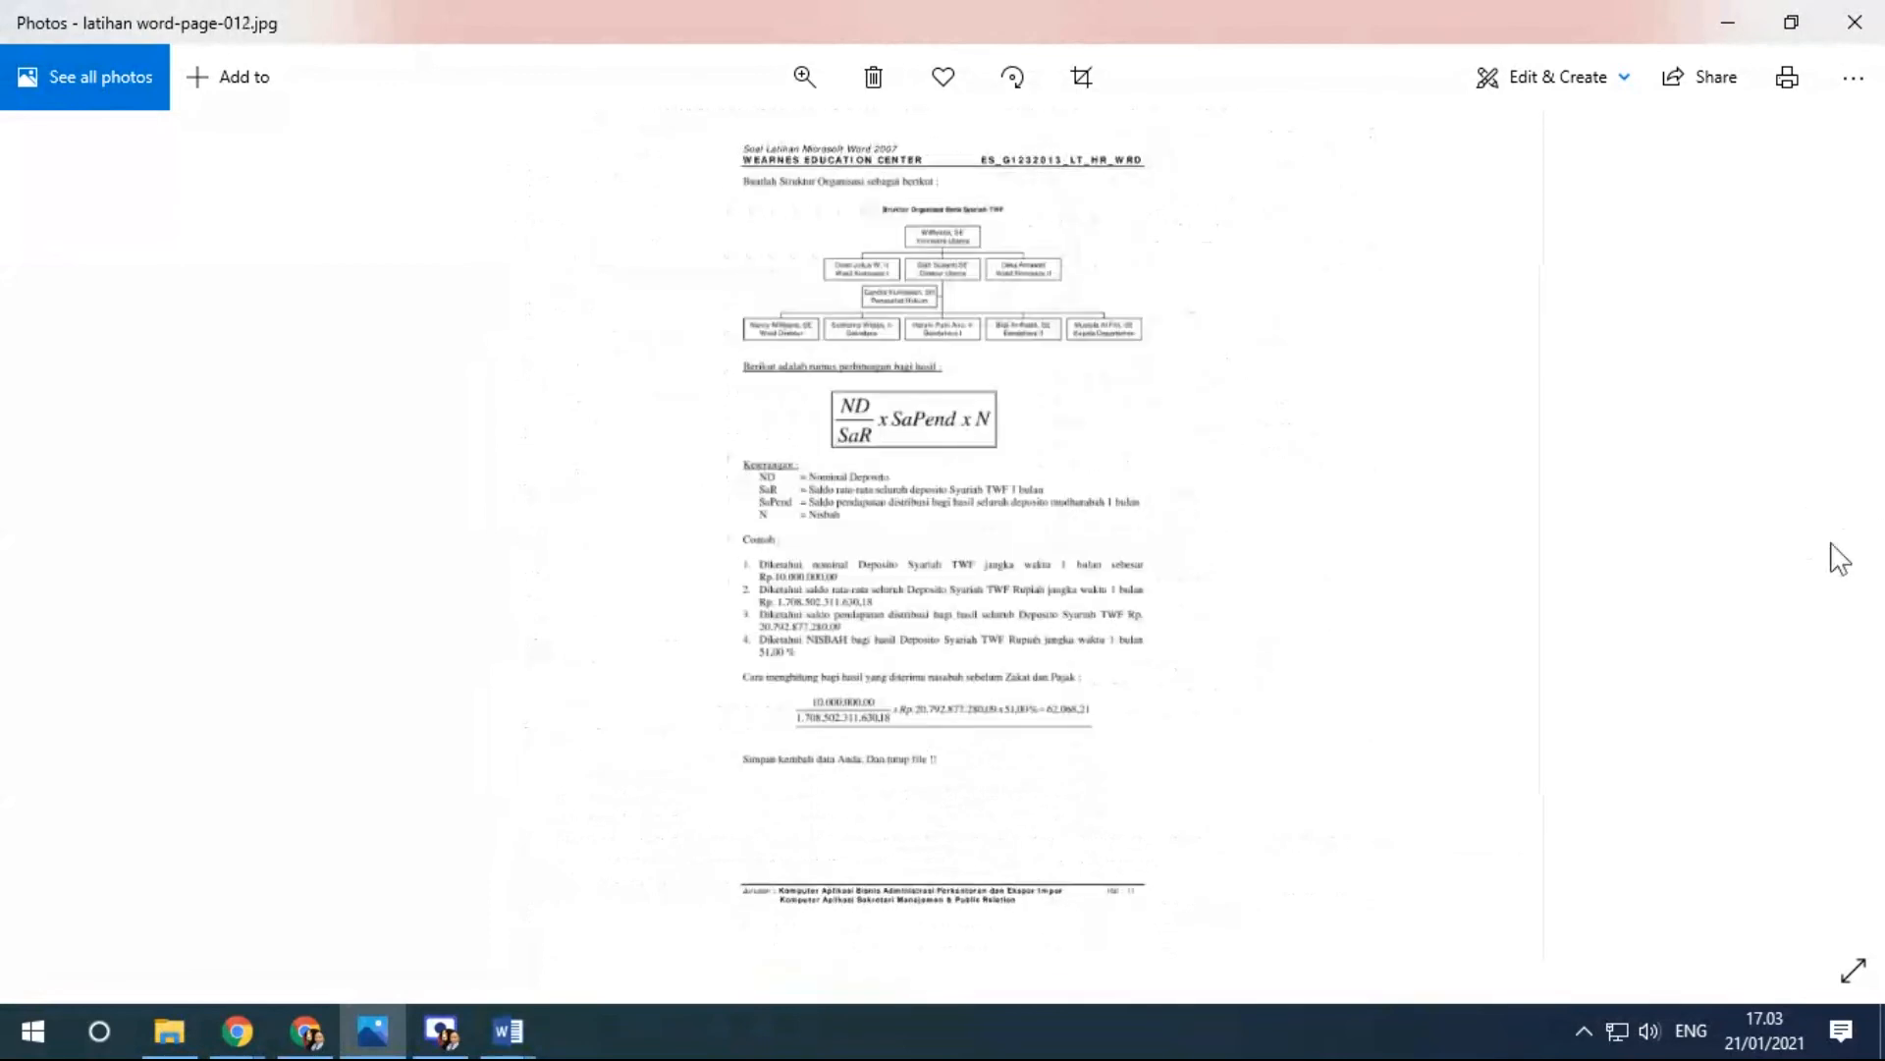
pyautogui.scroll(4, 1166, 563)
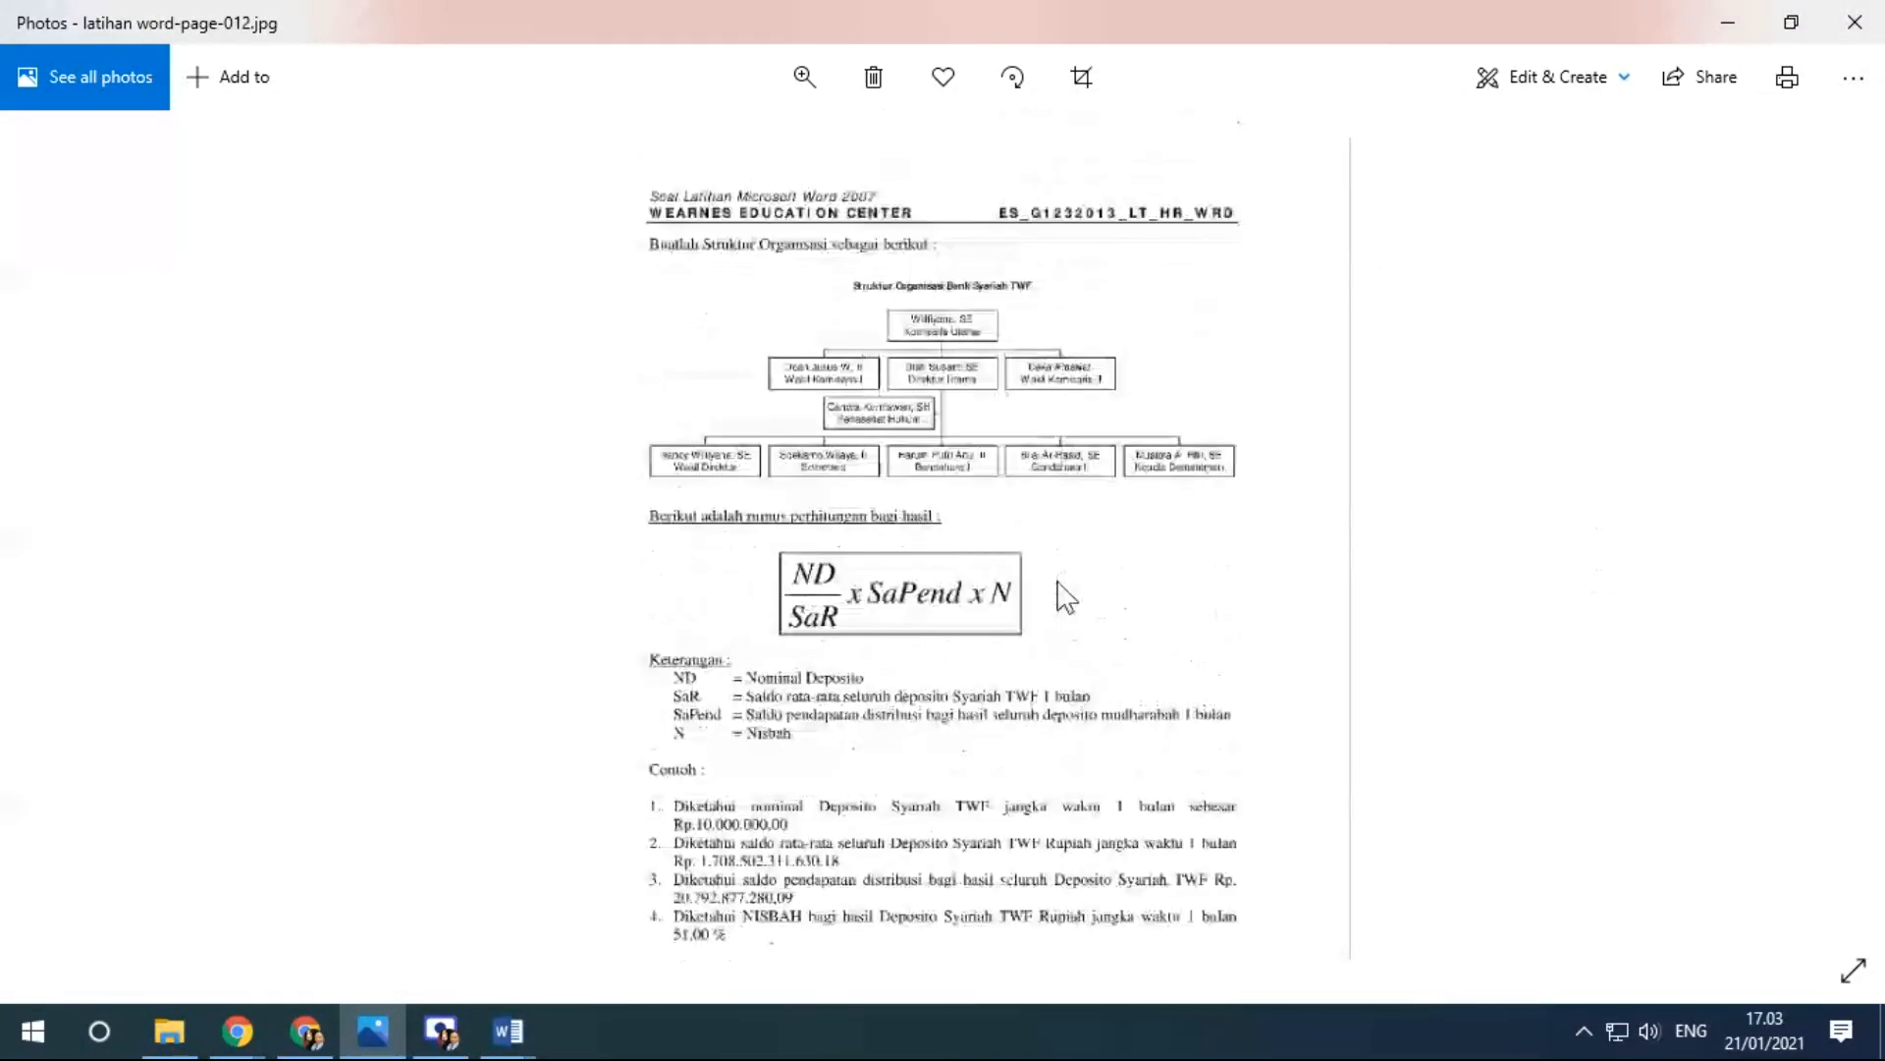
pyautogui.scroll(1, 1139, 610)
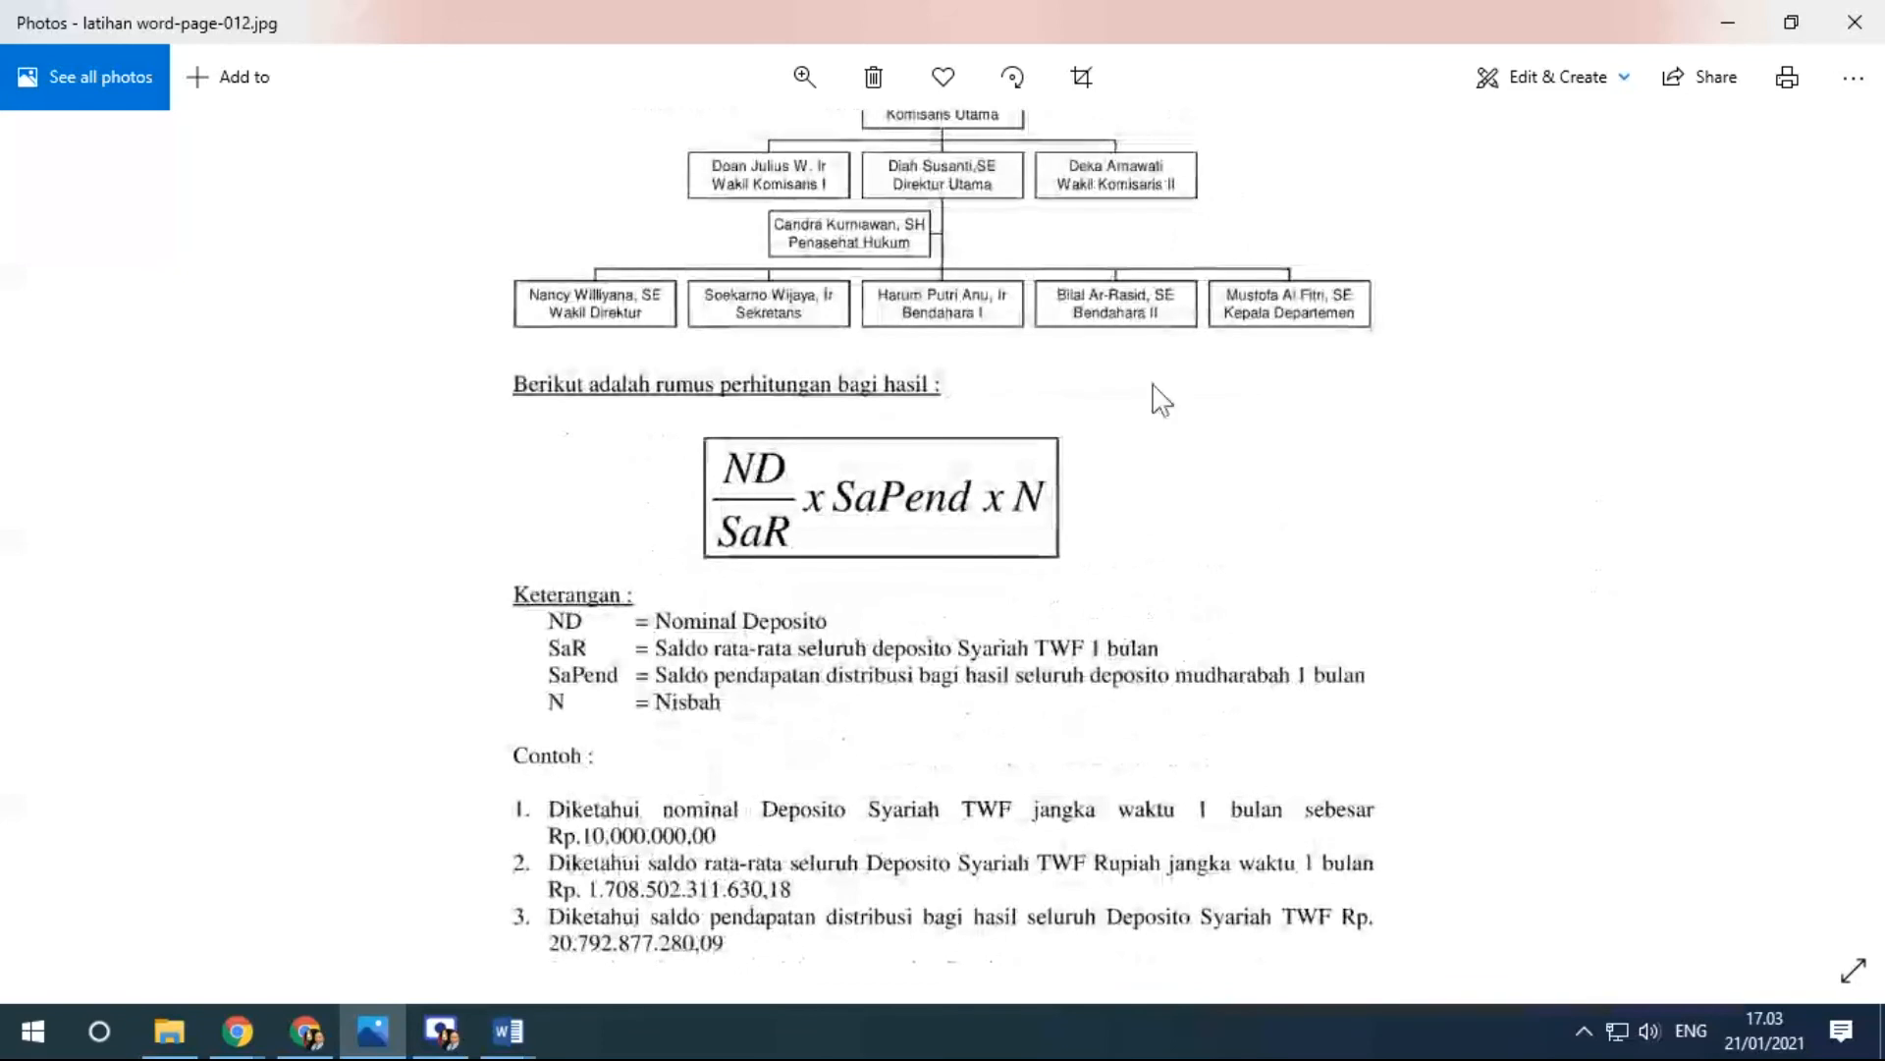
pyautogui.moveTo(1159, 396); pyautogui.dragTo(1147, 577)
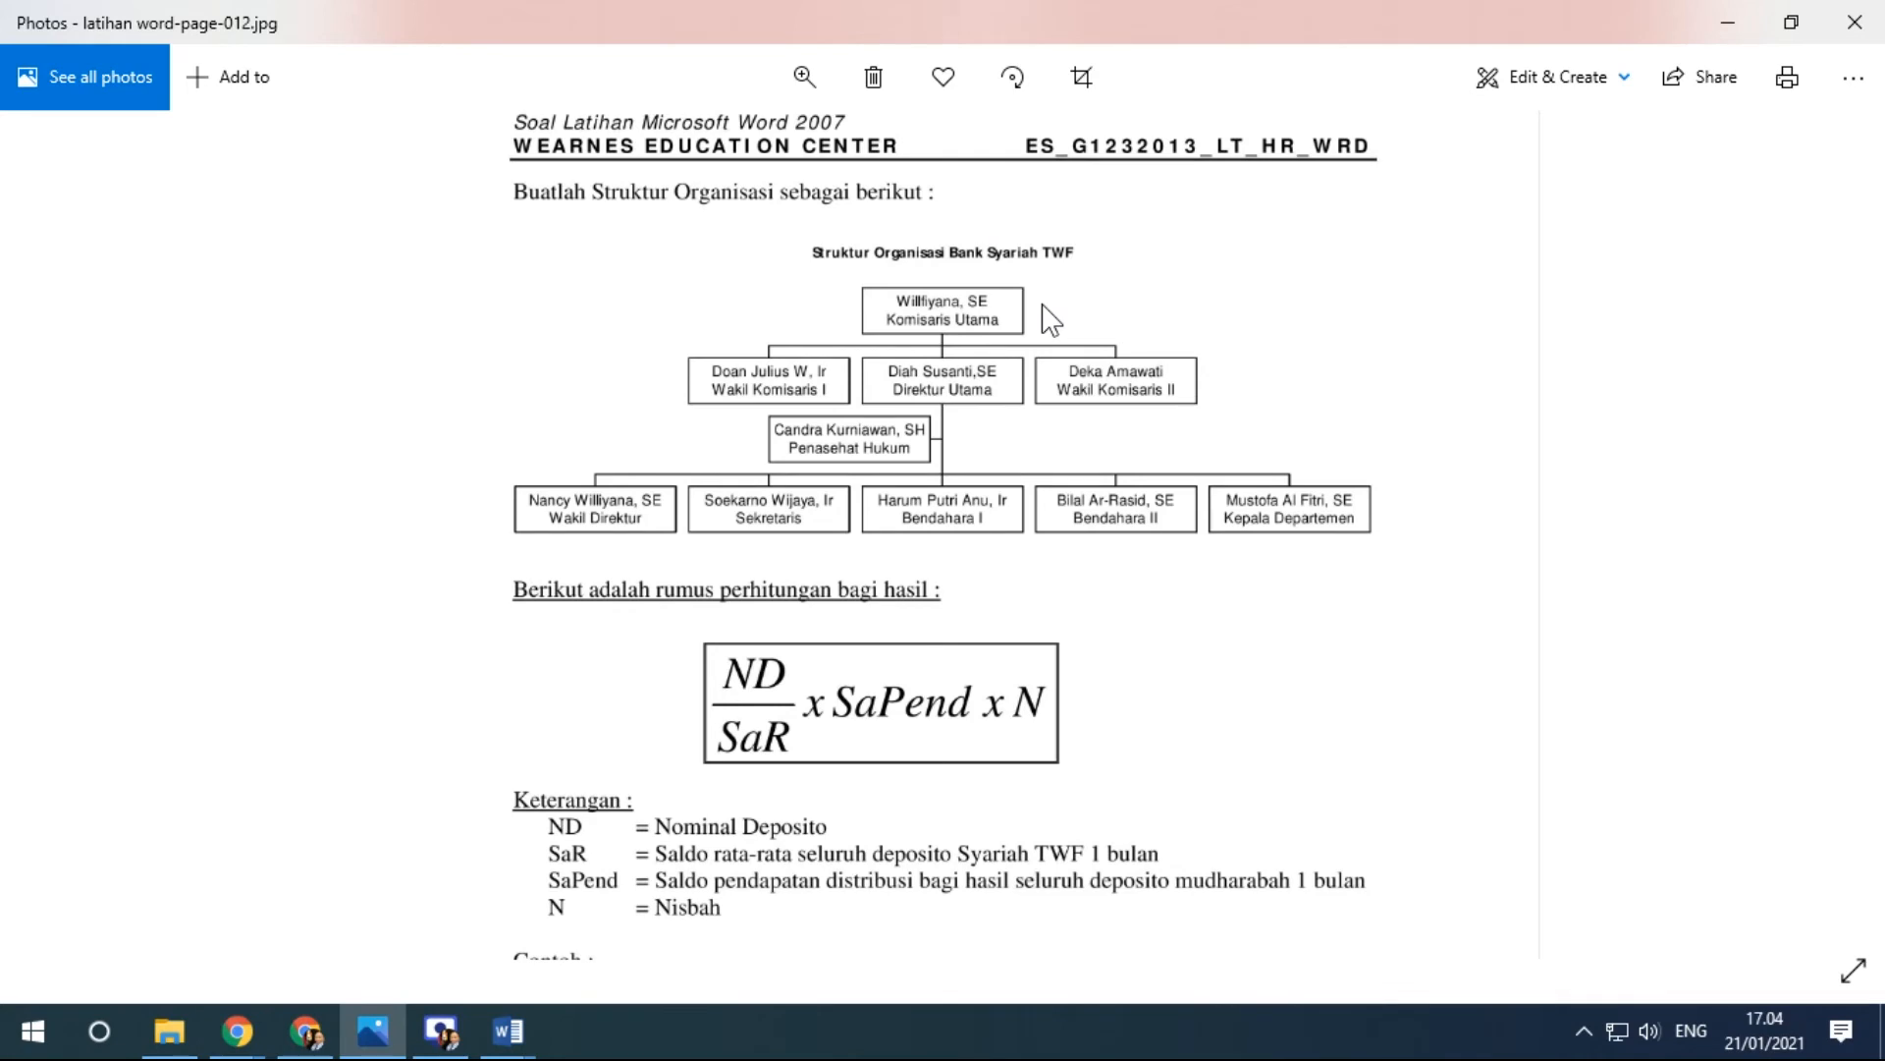
# Switch to Document1 in Word and delete all of its shapes and text boxes.
pyautogui.click(508, 1043)
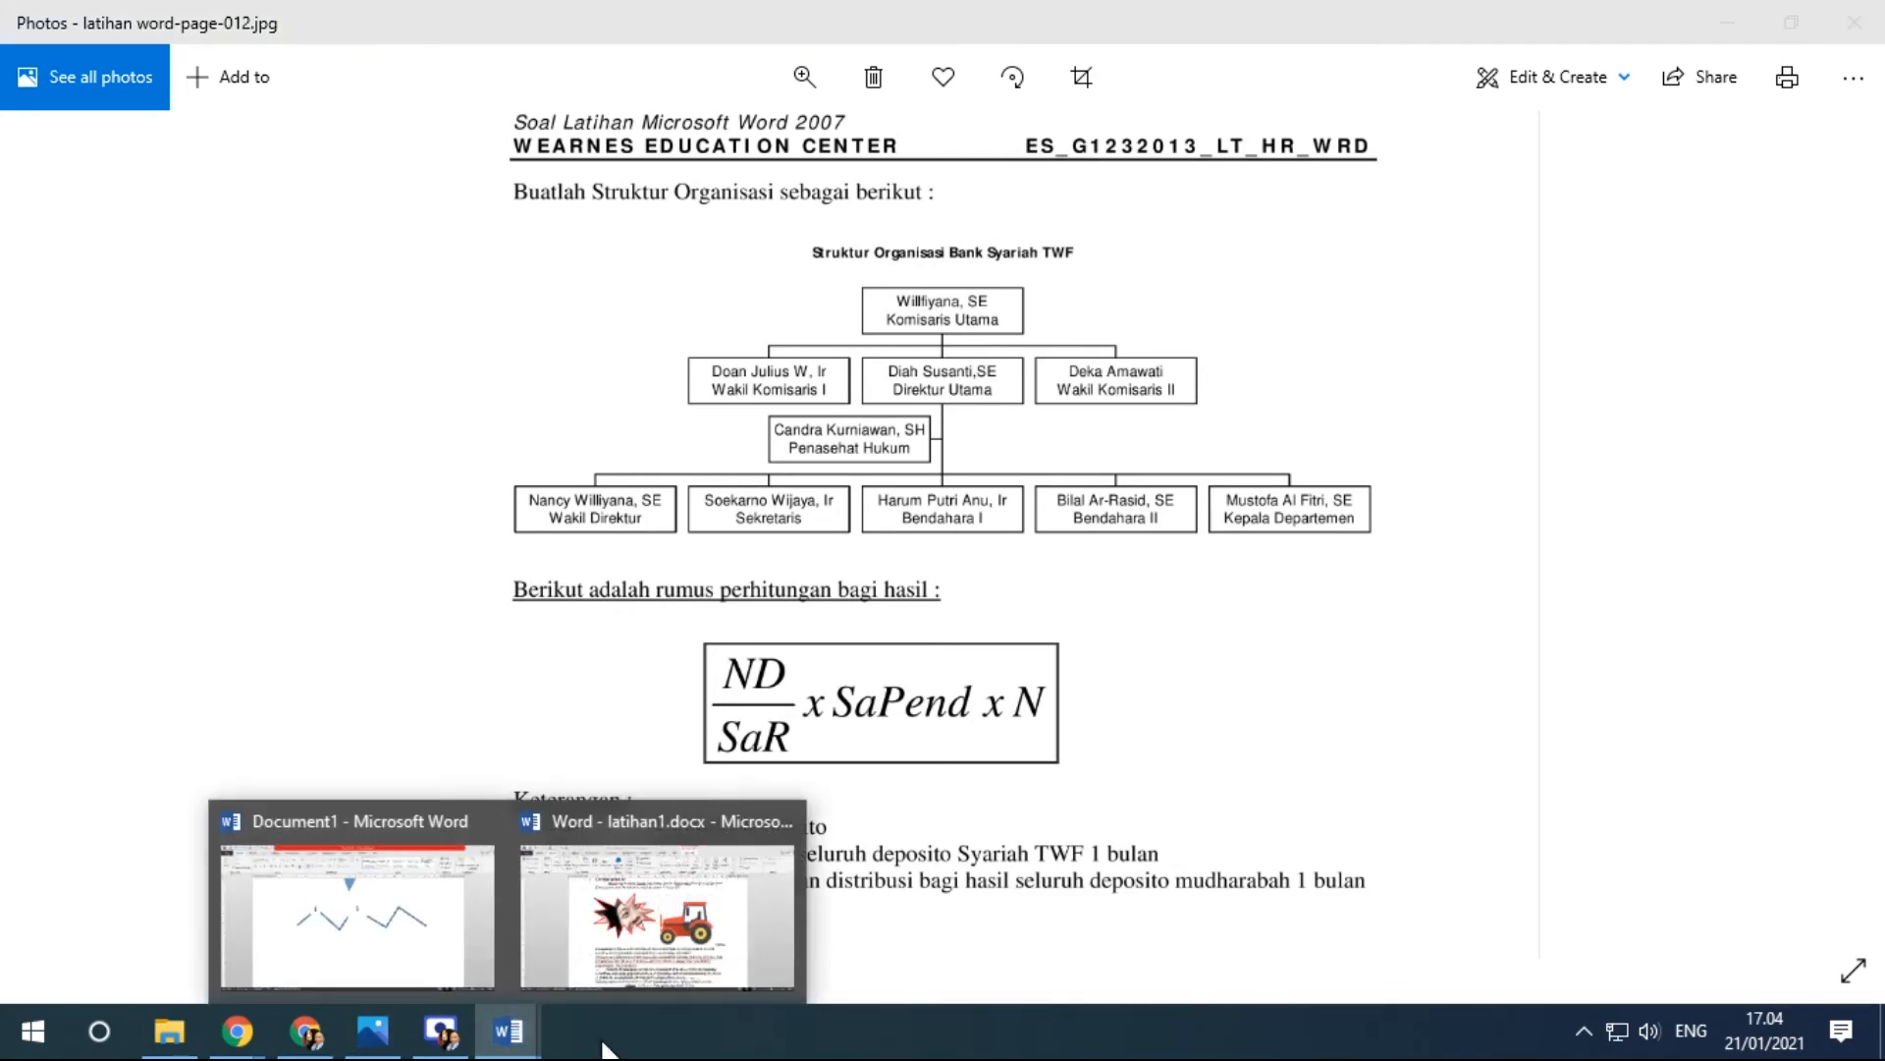
pyautogui.click(470, 984)
pyautogui.hotkey('ctrl', 'a')
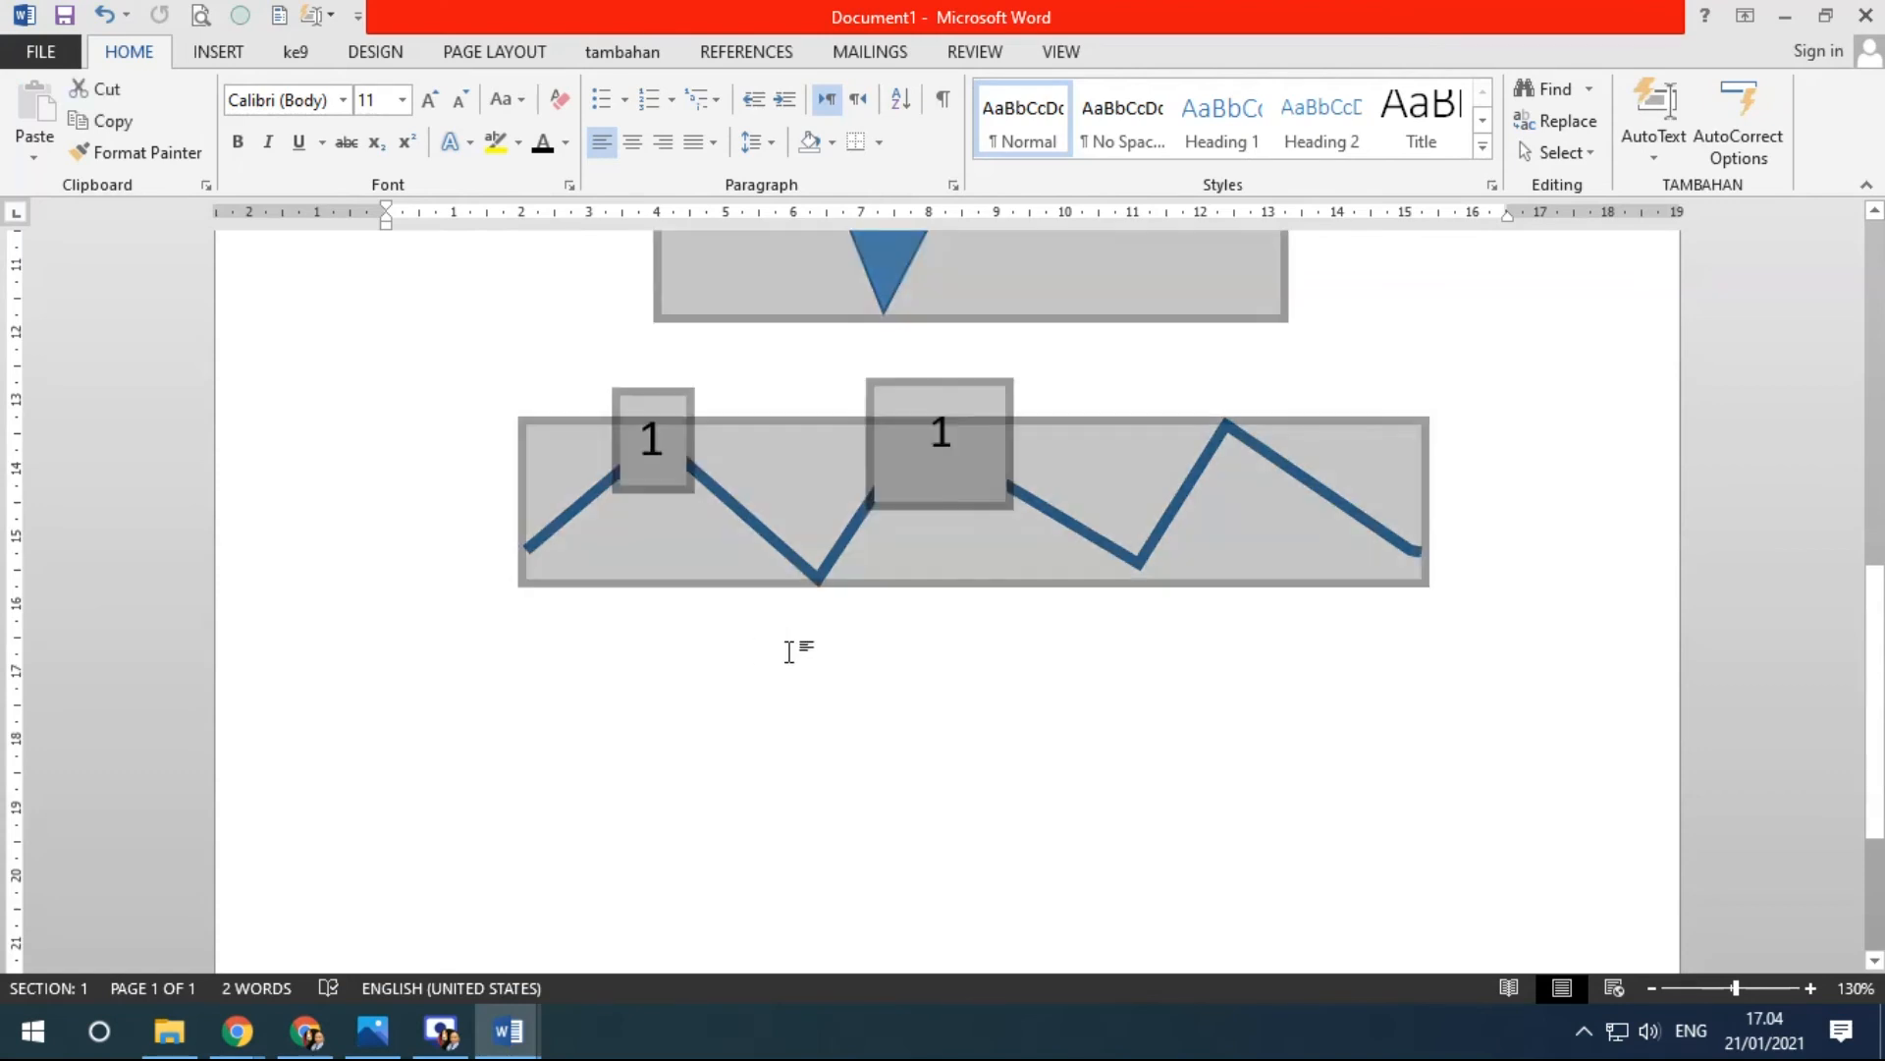
pyautogui.press('Delete')
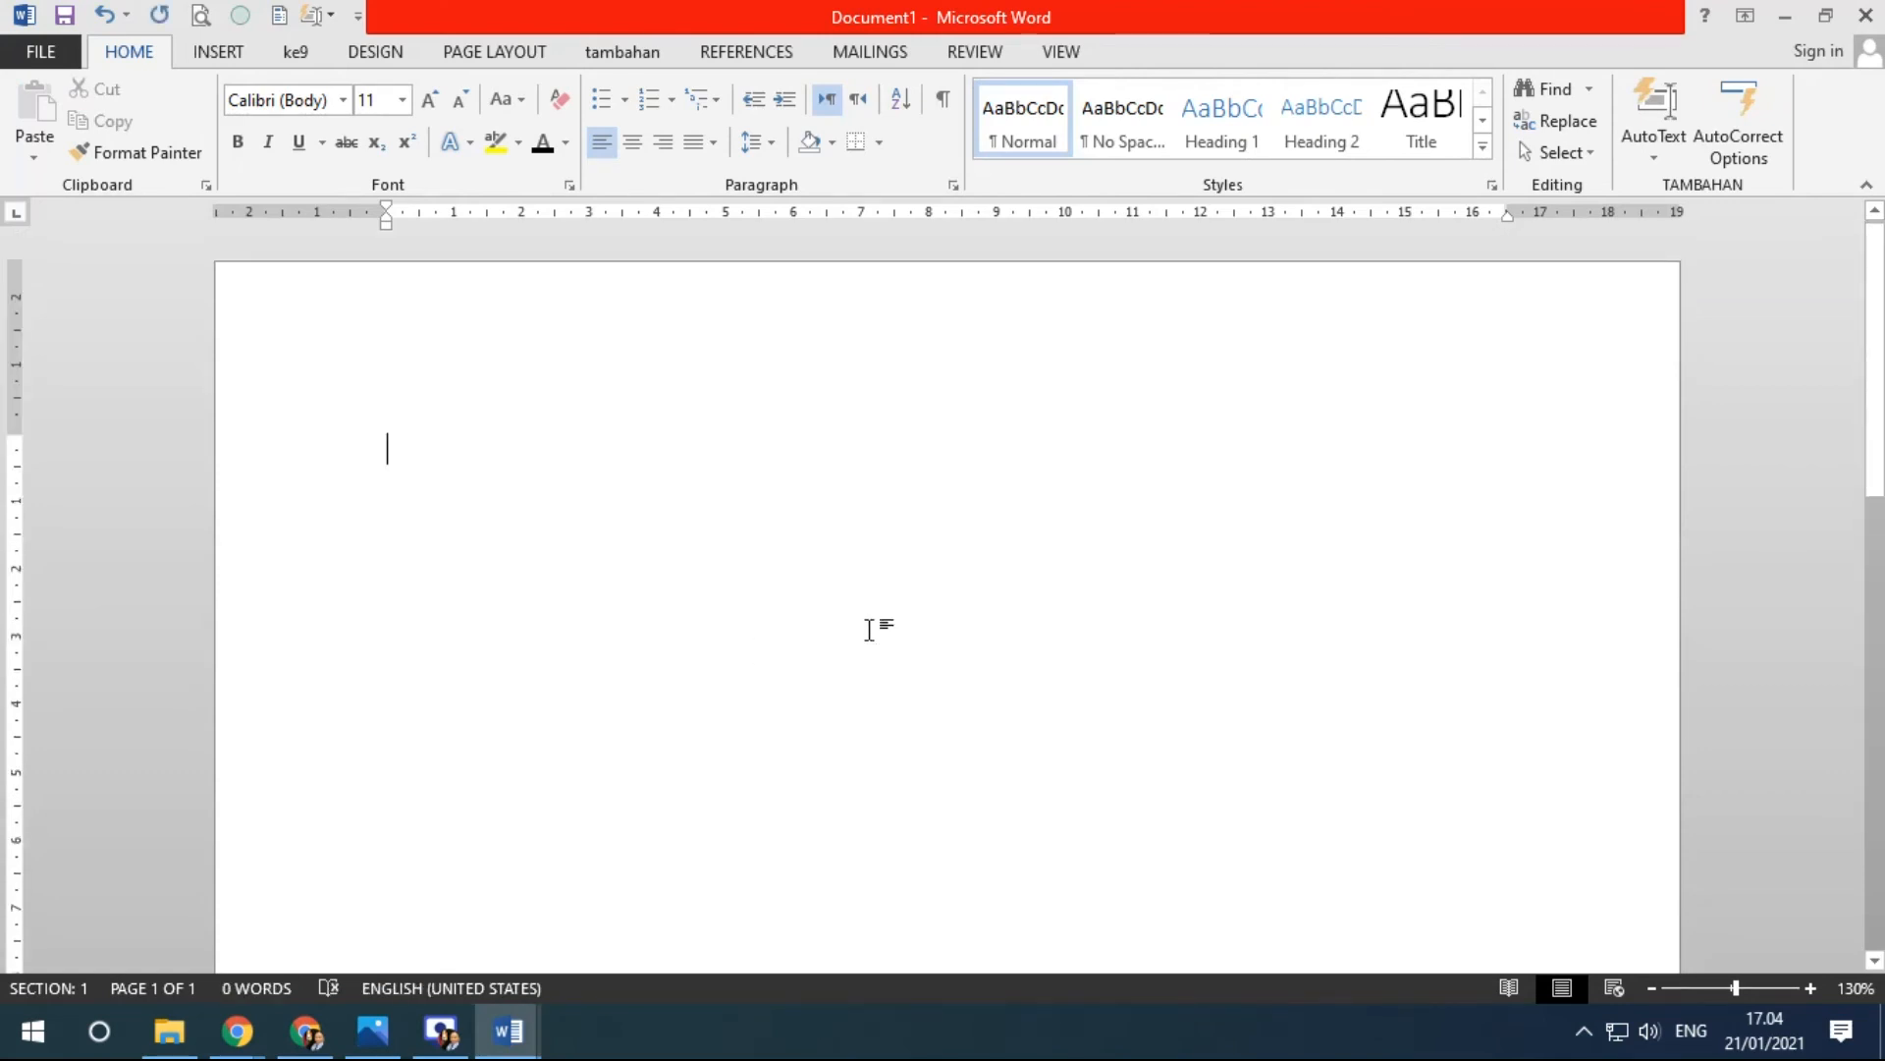
# Draw a rectangle about 3.6 cm by 1.2 cm and a straight arrow pointing down from its lower edge.
pyautogui.click(215, 51)
pyautogui.click(377, 147)
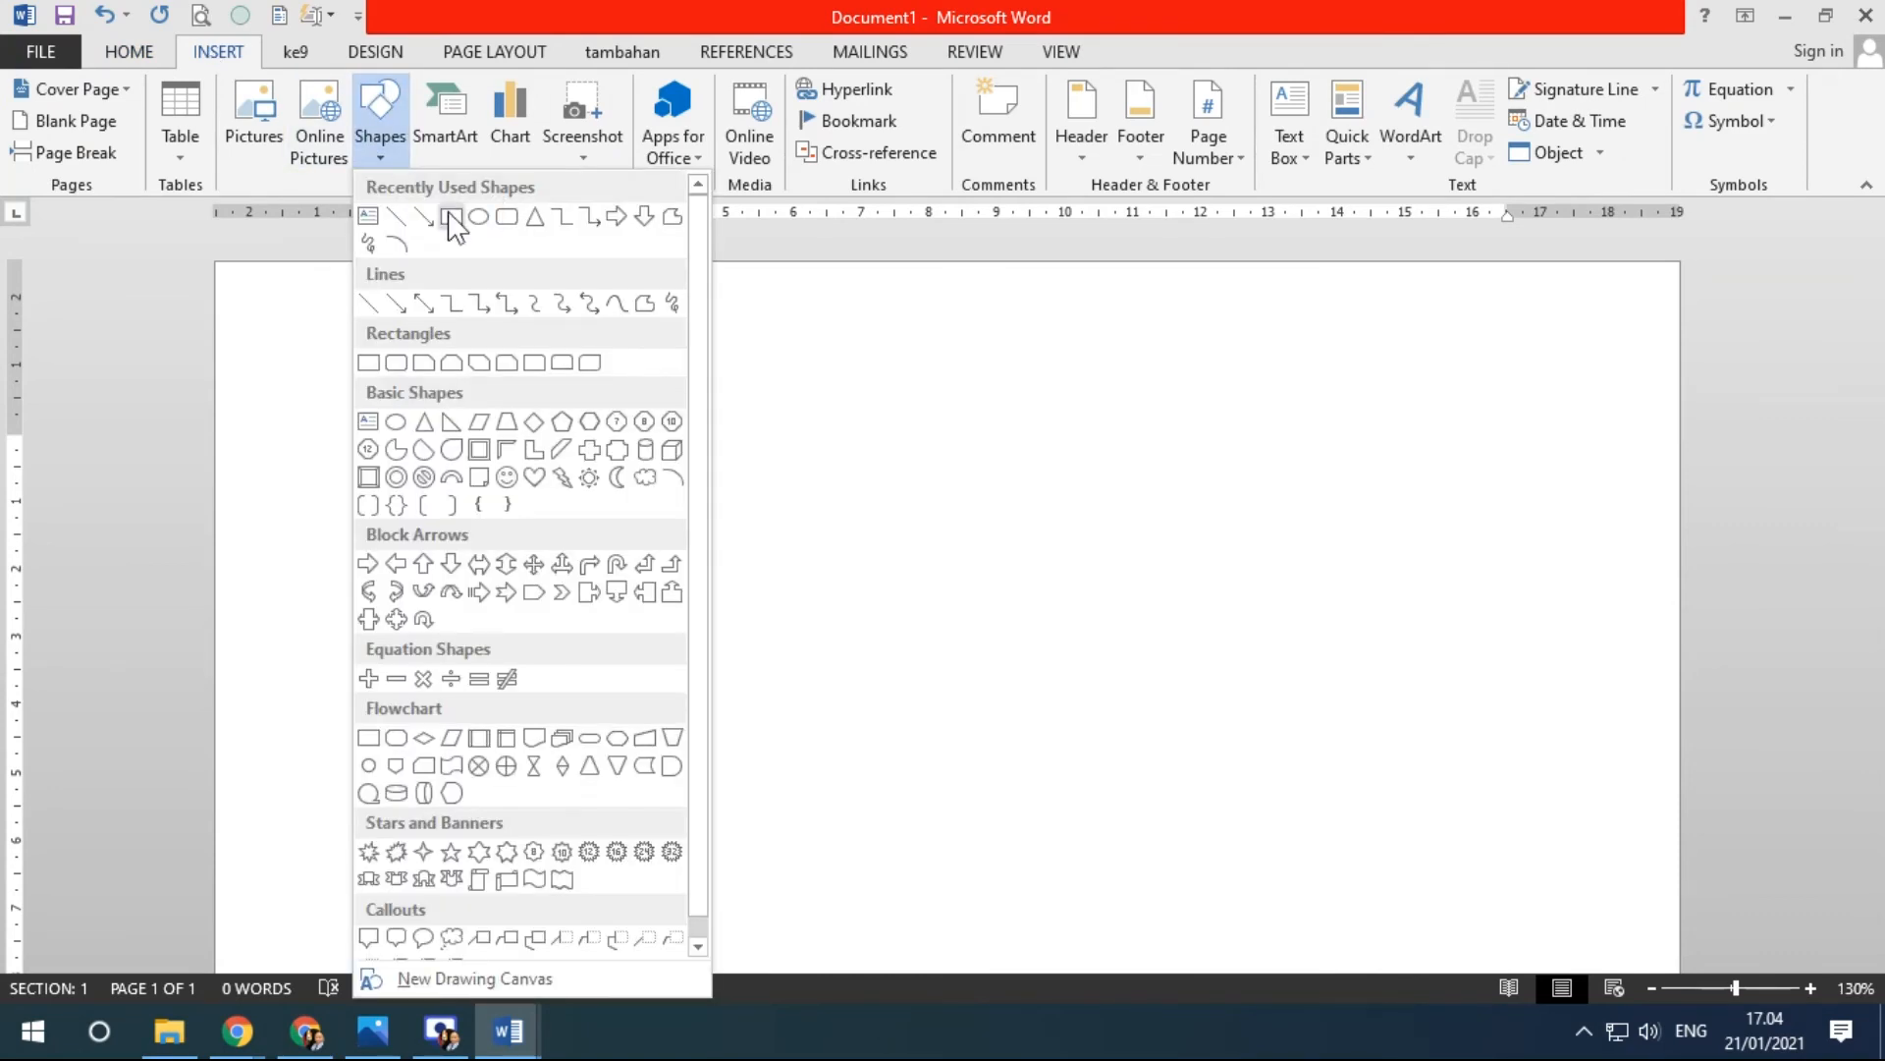
pyautogui.click(452, 216)
pyautogui.moveTo(830, 400); pyautogui.dragTo(1075, 482)
pyautogui.click(104, 145)
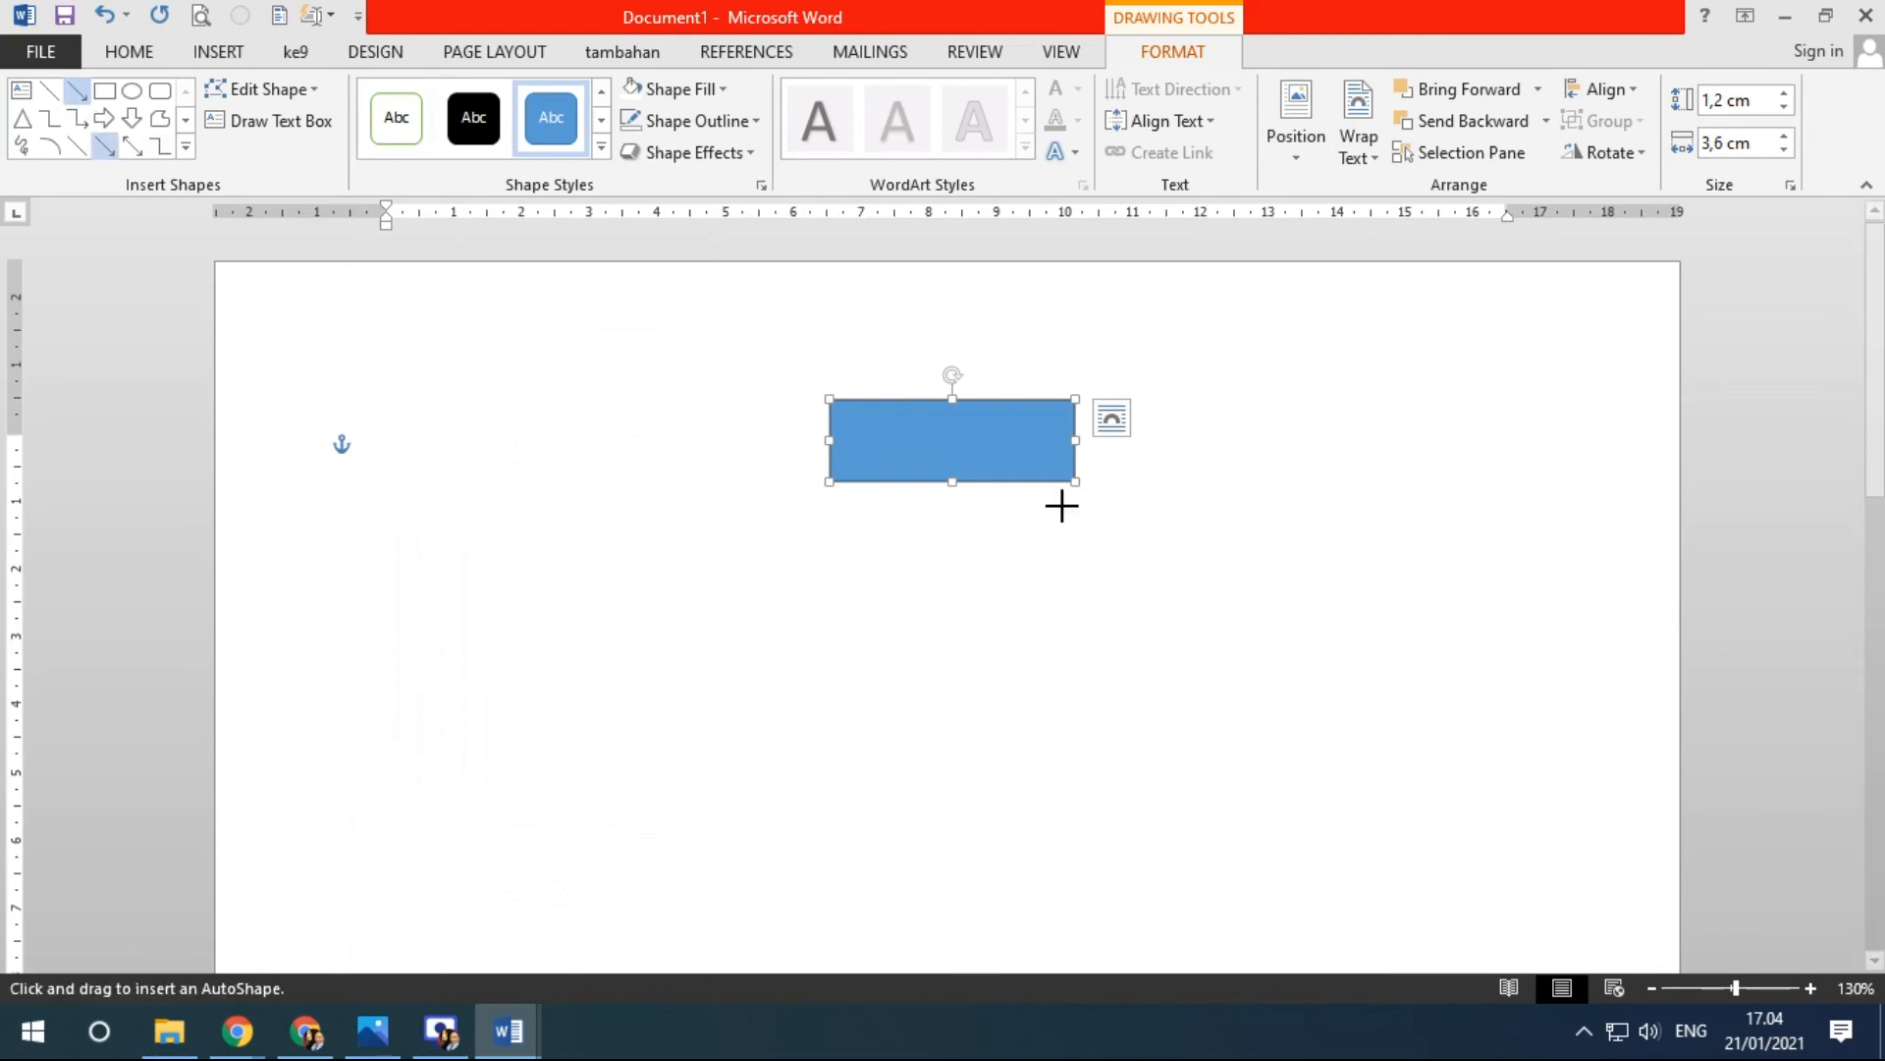
pyautogui.moveTo(952, 482); pyautogui.dragTo(953, 610)
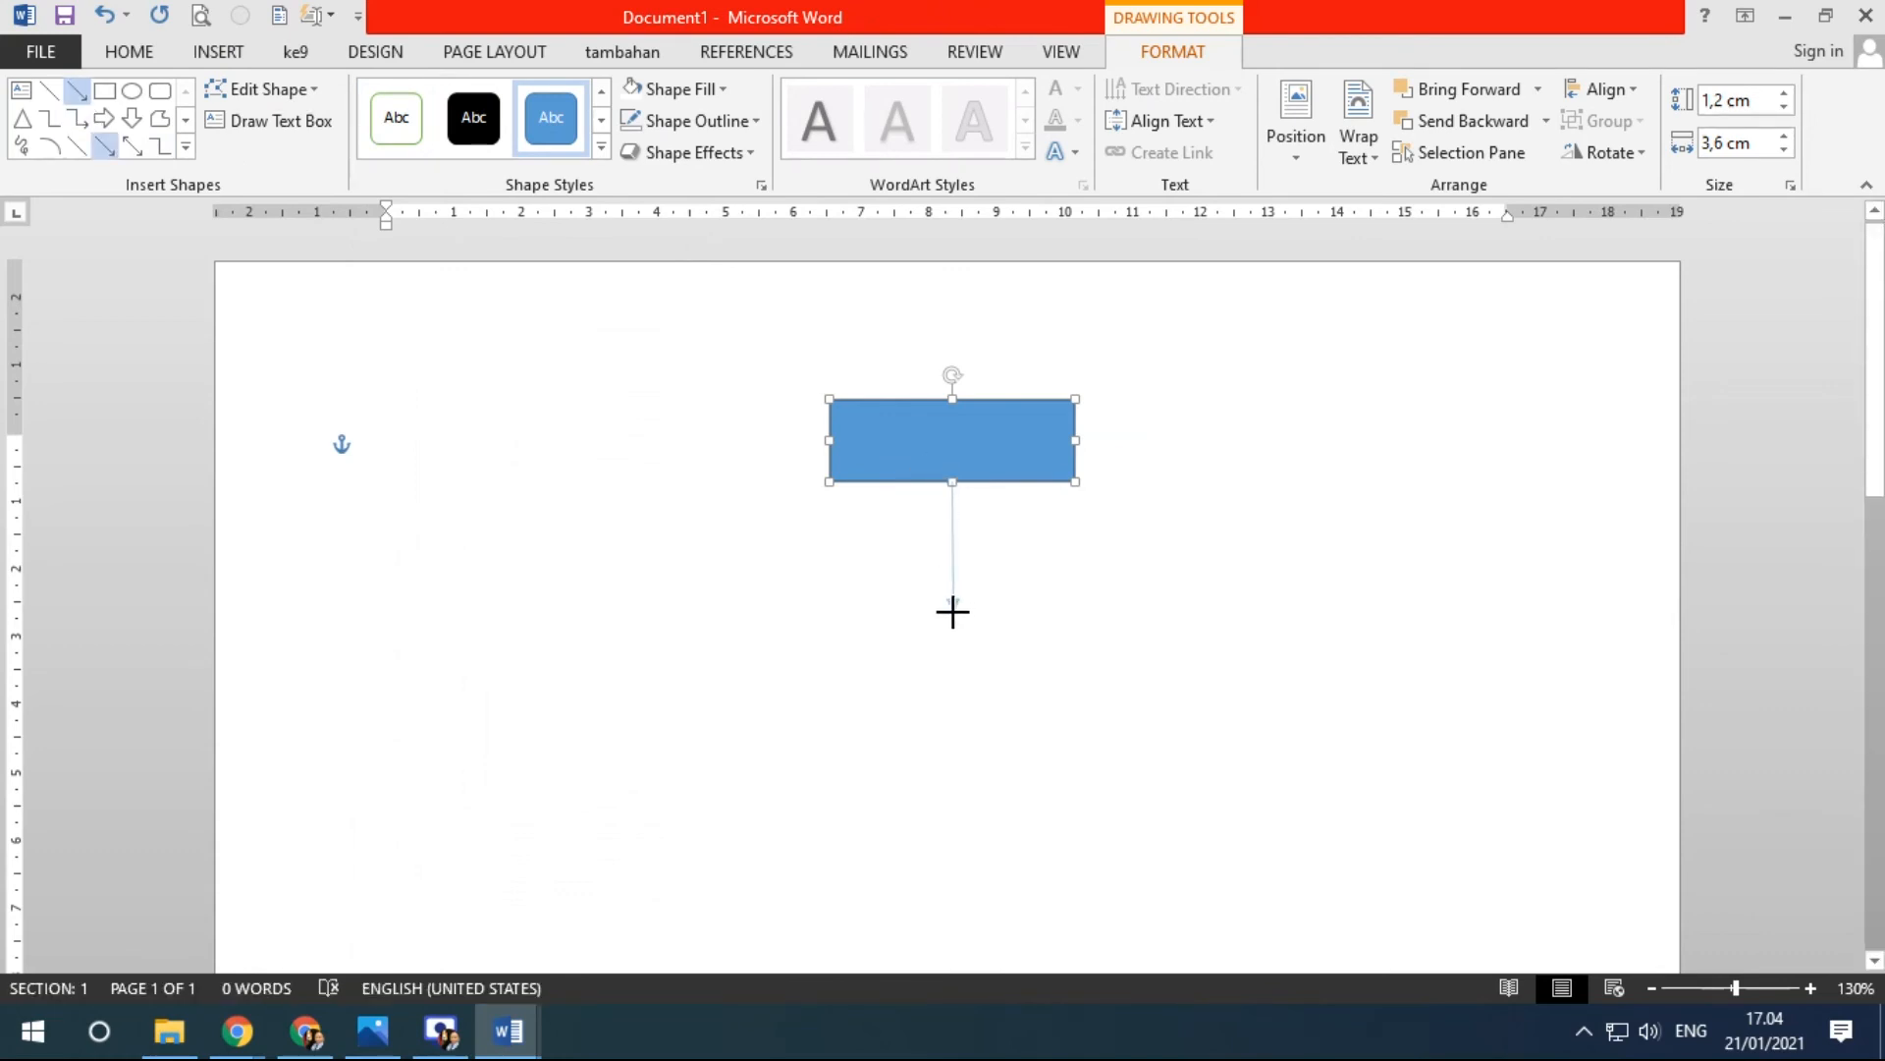
# Duplicate the rectangle and place the copy directly below the arrow's tip.
pyautogui.click(1022, 477)
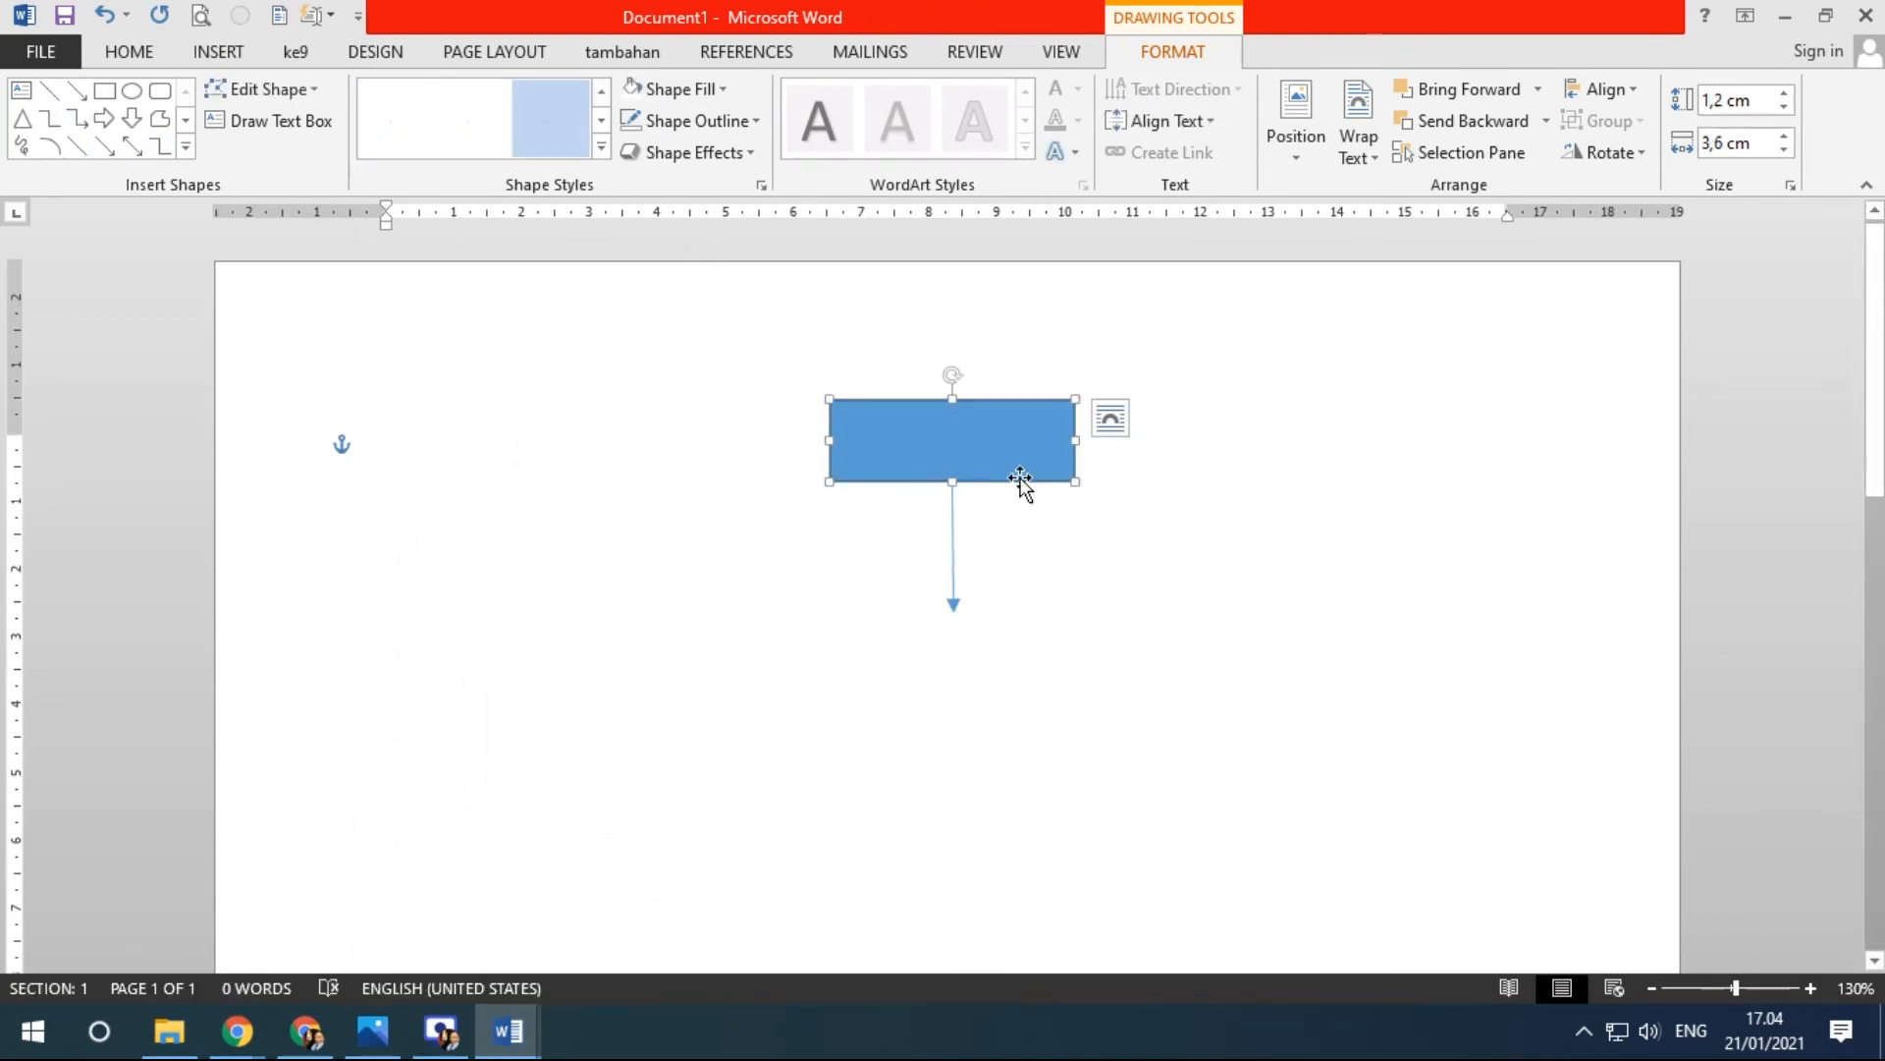
pyautogui.hotkey('ctrl', 'c')
pyautogui.click(1092, 602)
pyautogui.hotkey('ctrl', 'v')
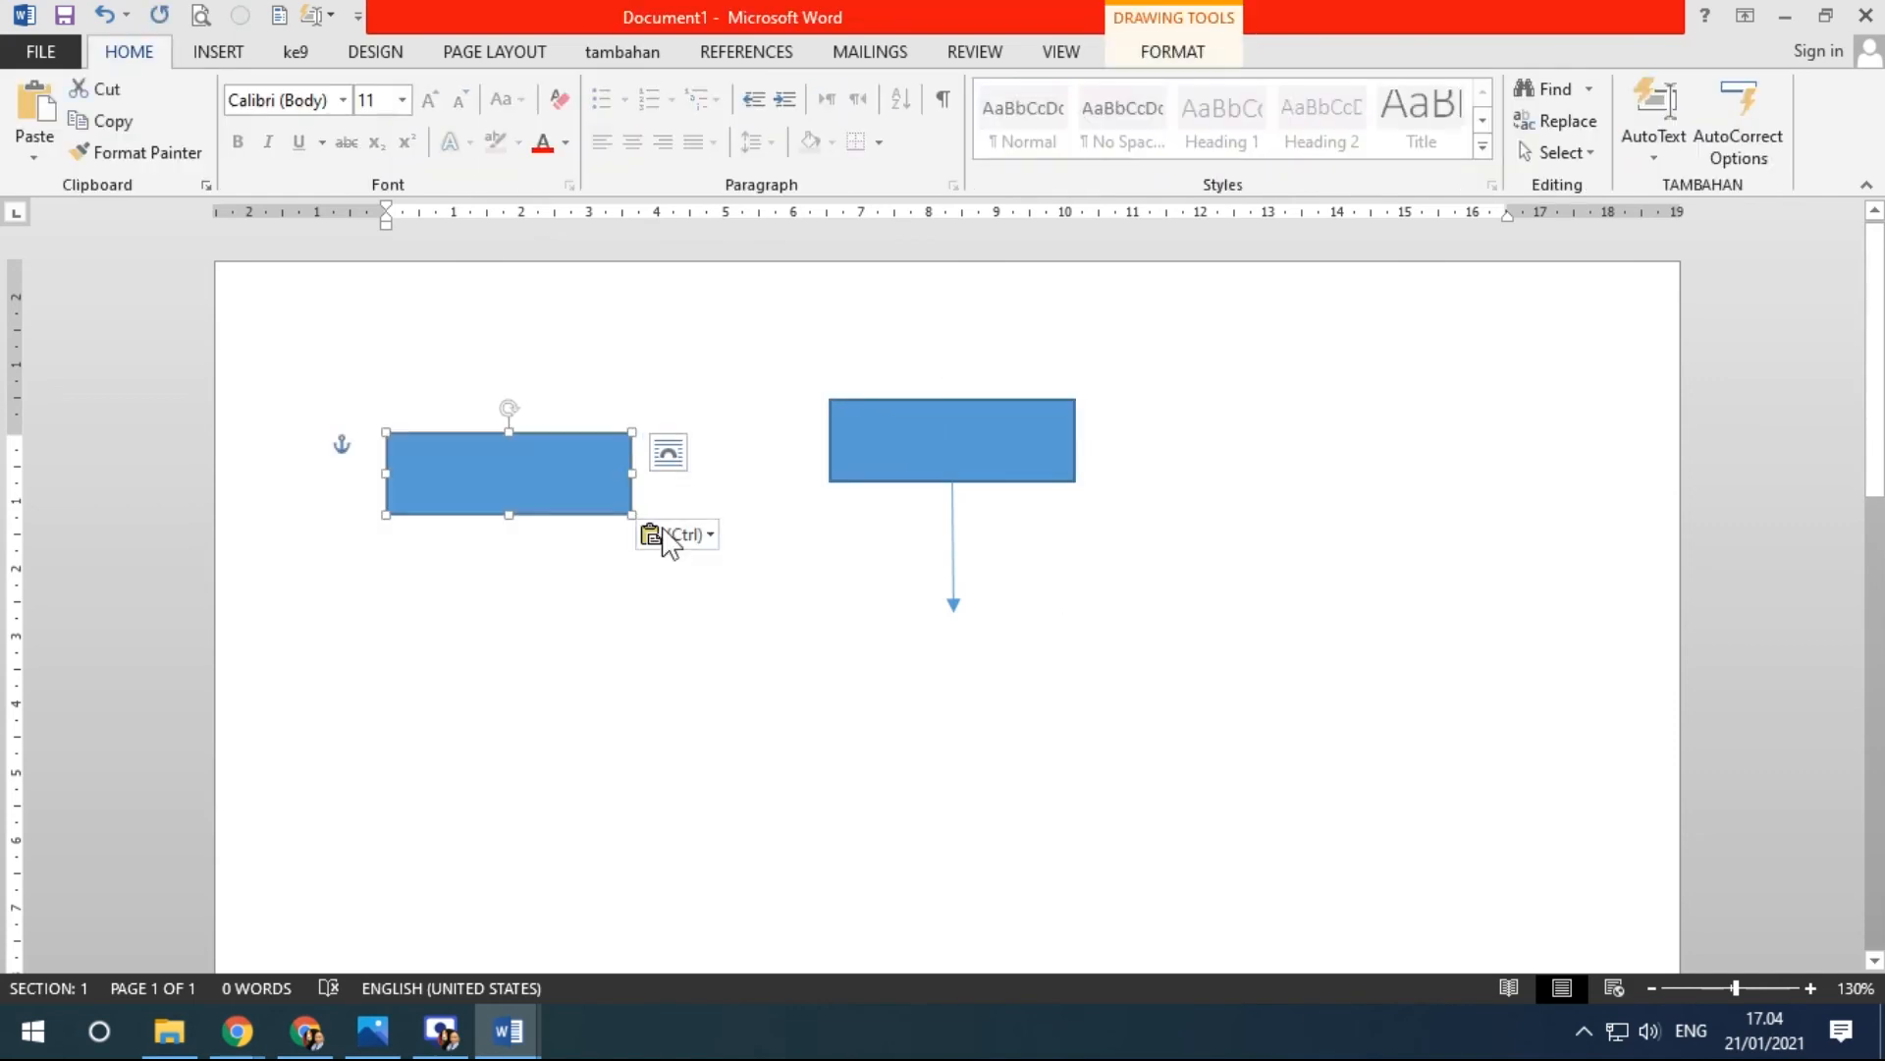
pyautogui.moveTo(566, 507); pyautogui.dragTo(1009, 693)
pyautogui.click(1276, 639)
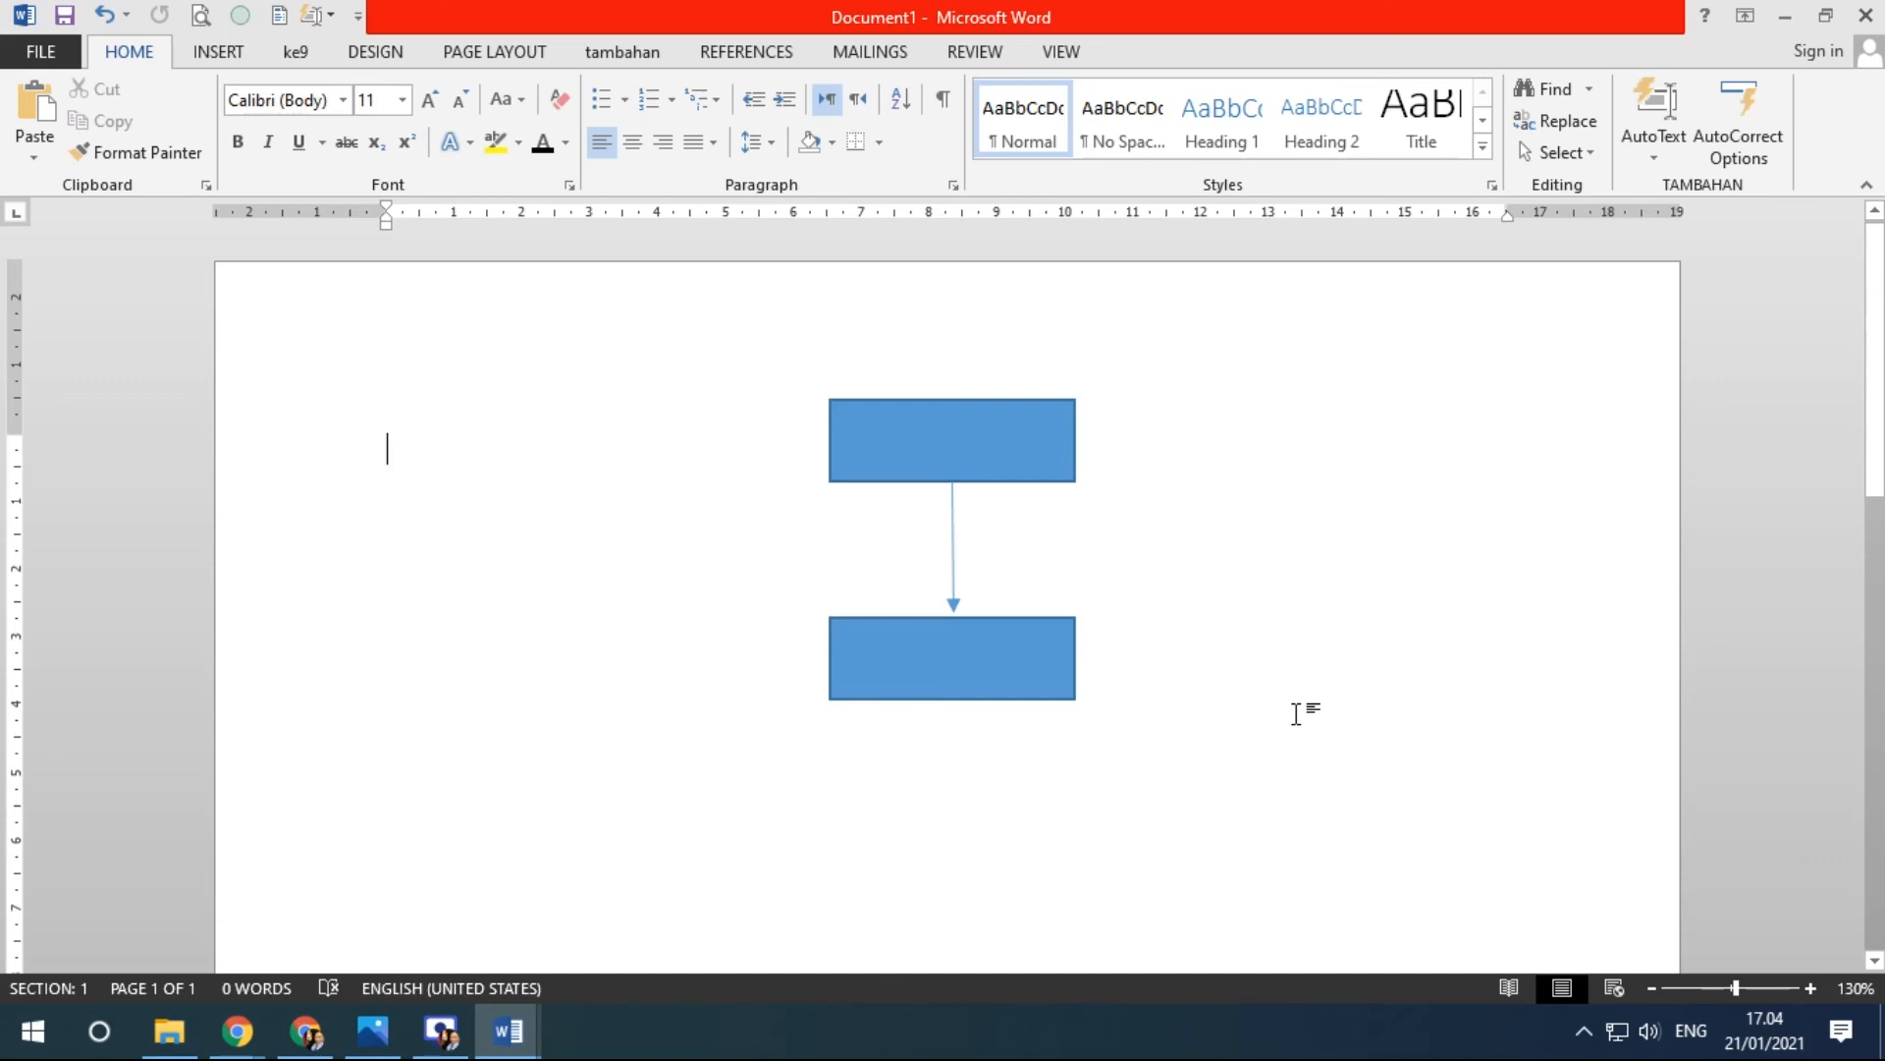
# Undo the manually drawn rectangles and arrow to leave a blank page.
pyautogui.click(1031, 478)
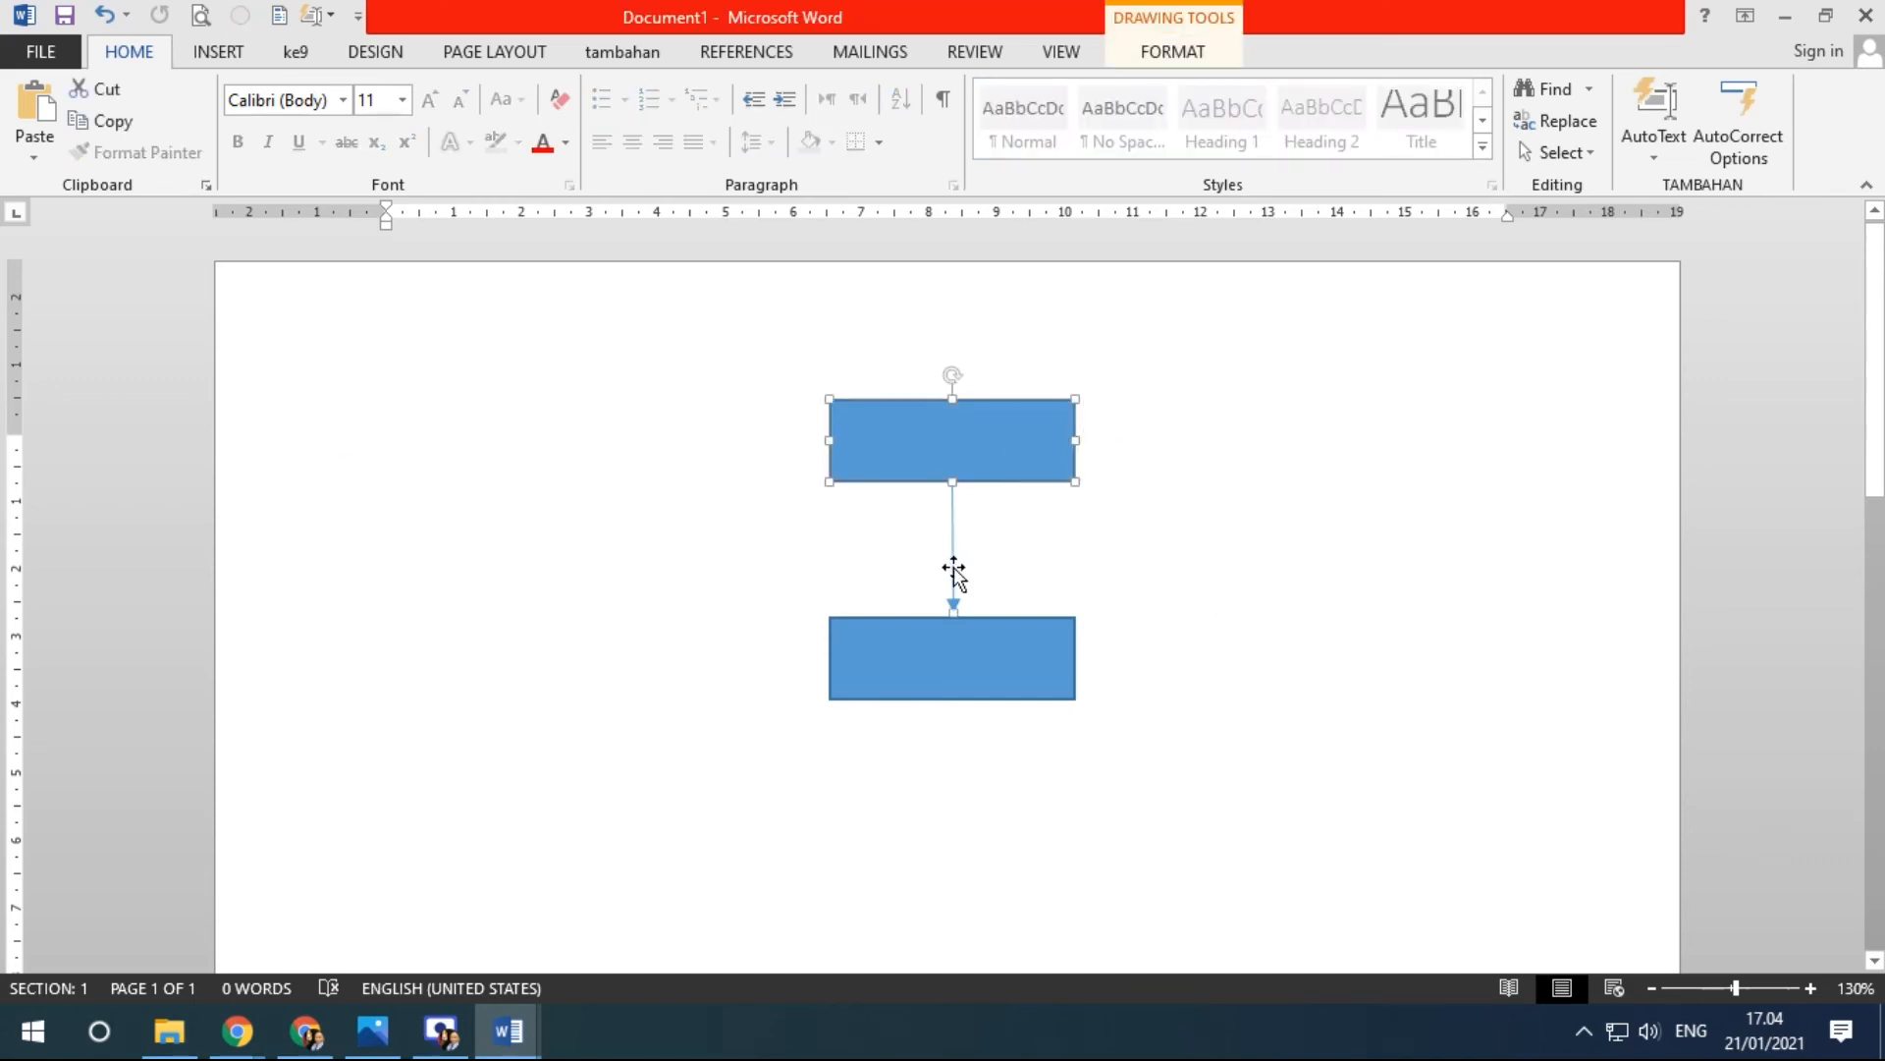
pyautogui.hotkey('ctrl', 'z')
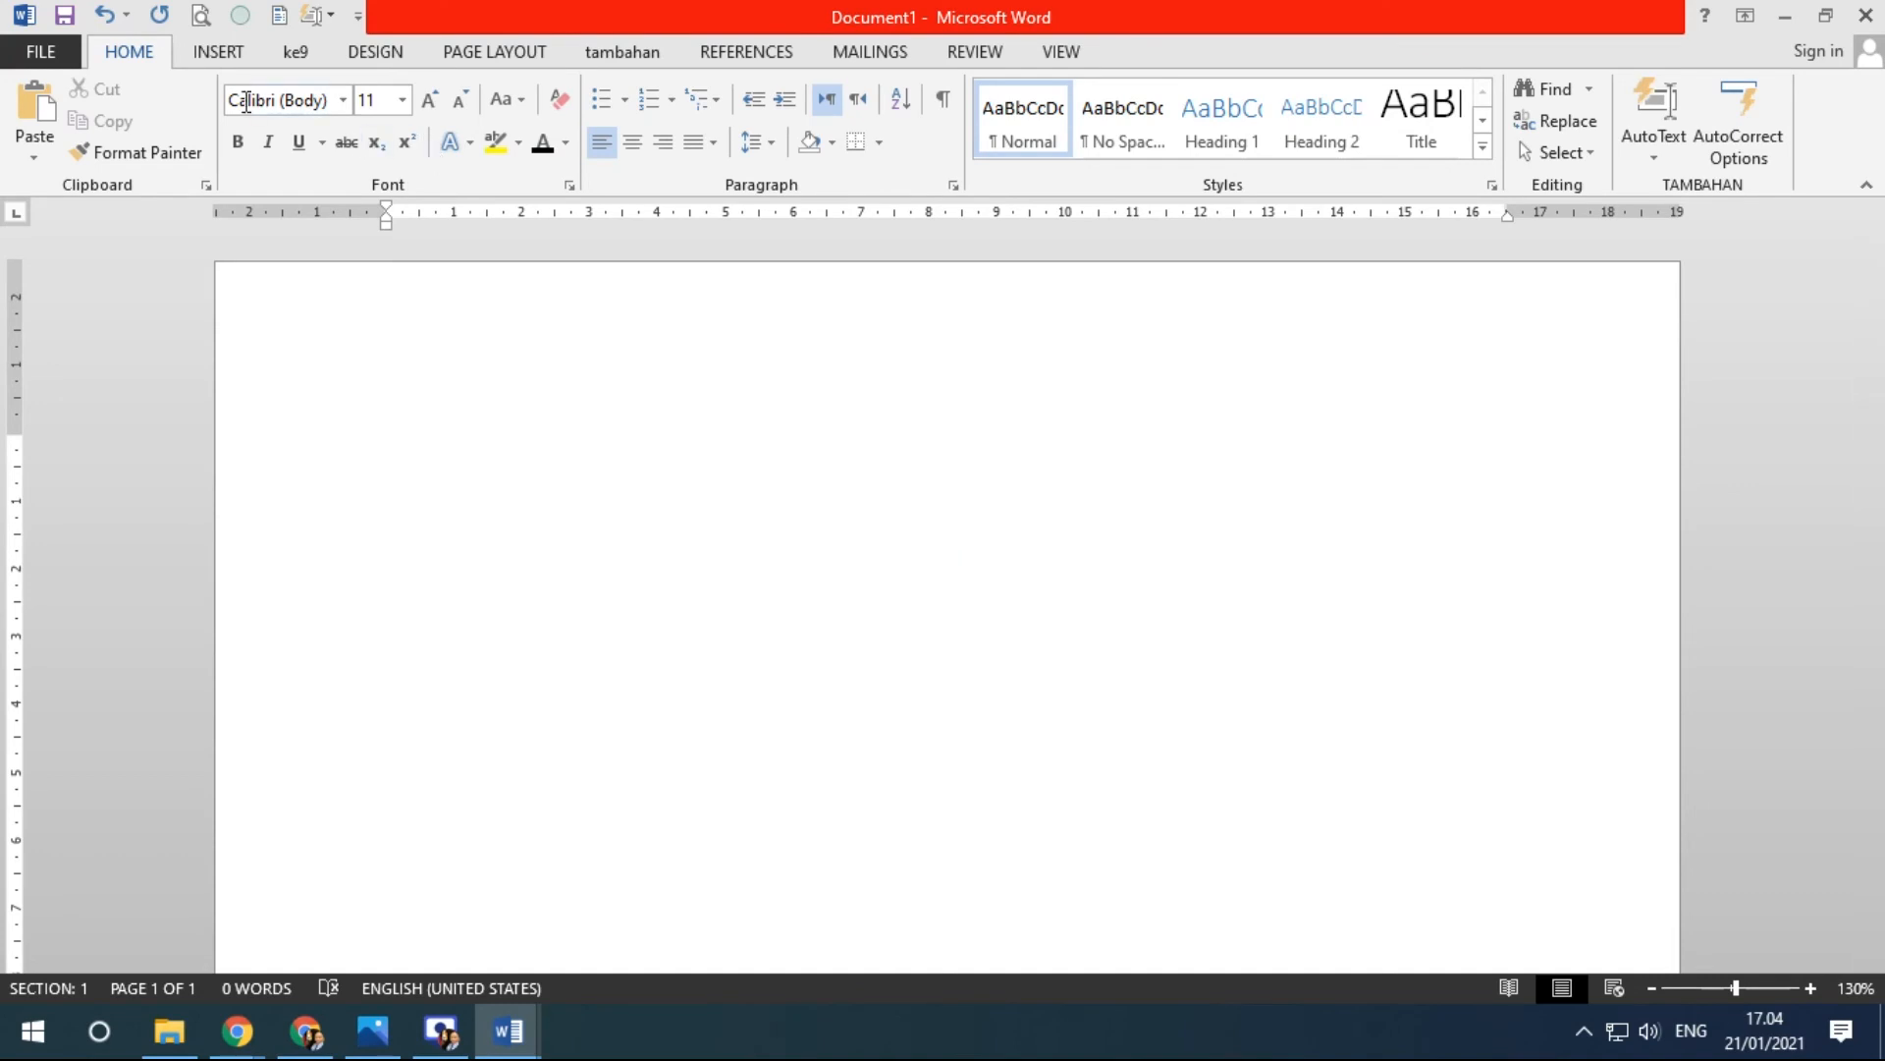
# Insert a new Organization Chart Add-in for Microsoft Office programs object into the blank document.
pyautogui.click(218, 54)
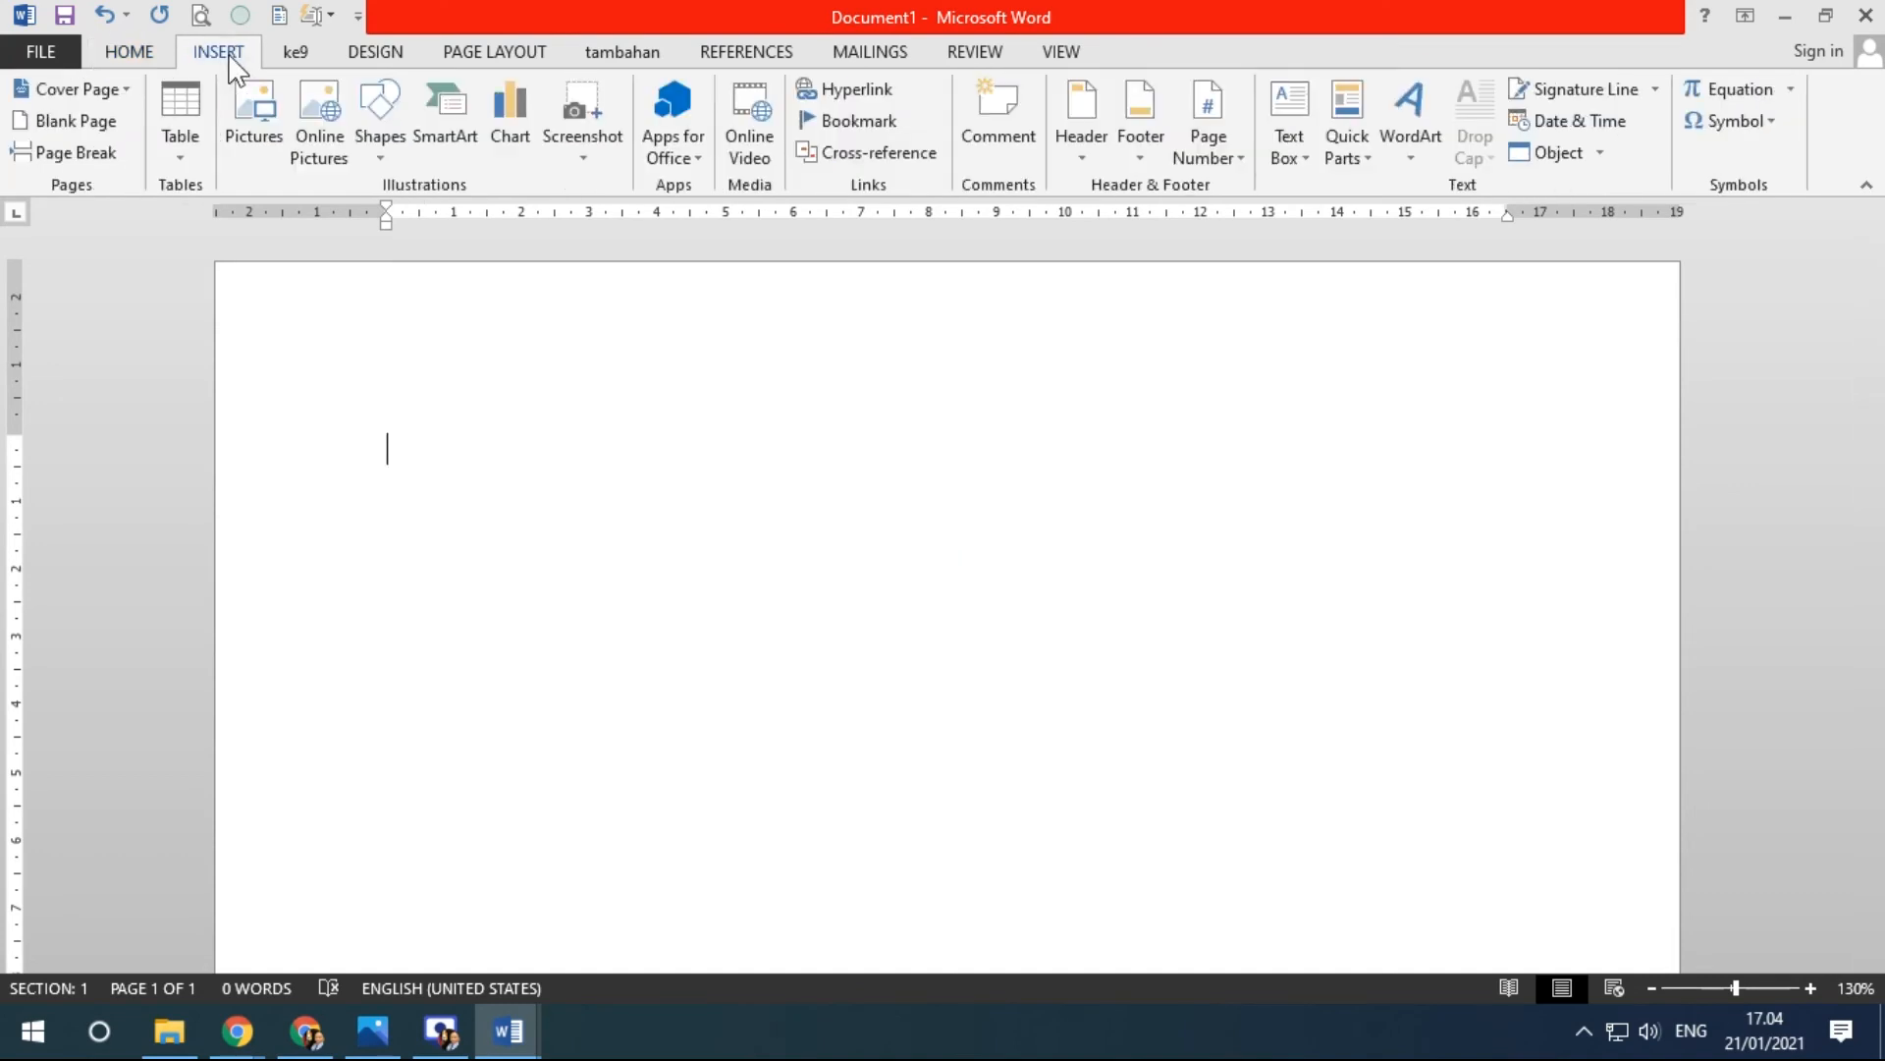
pyautogui.click(1604, 158)
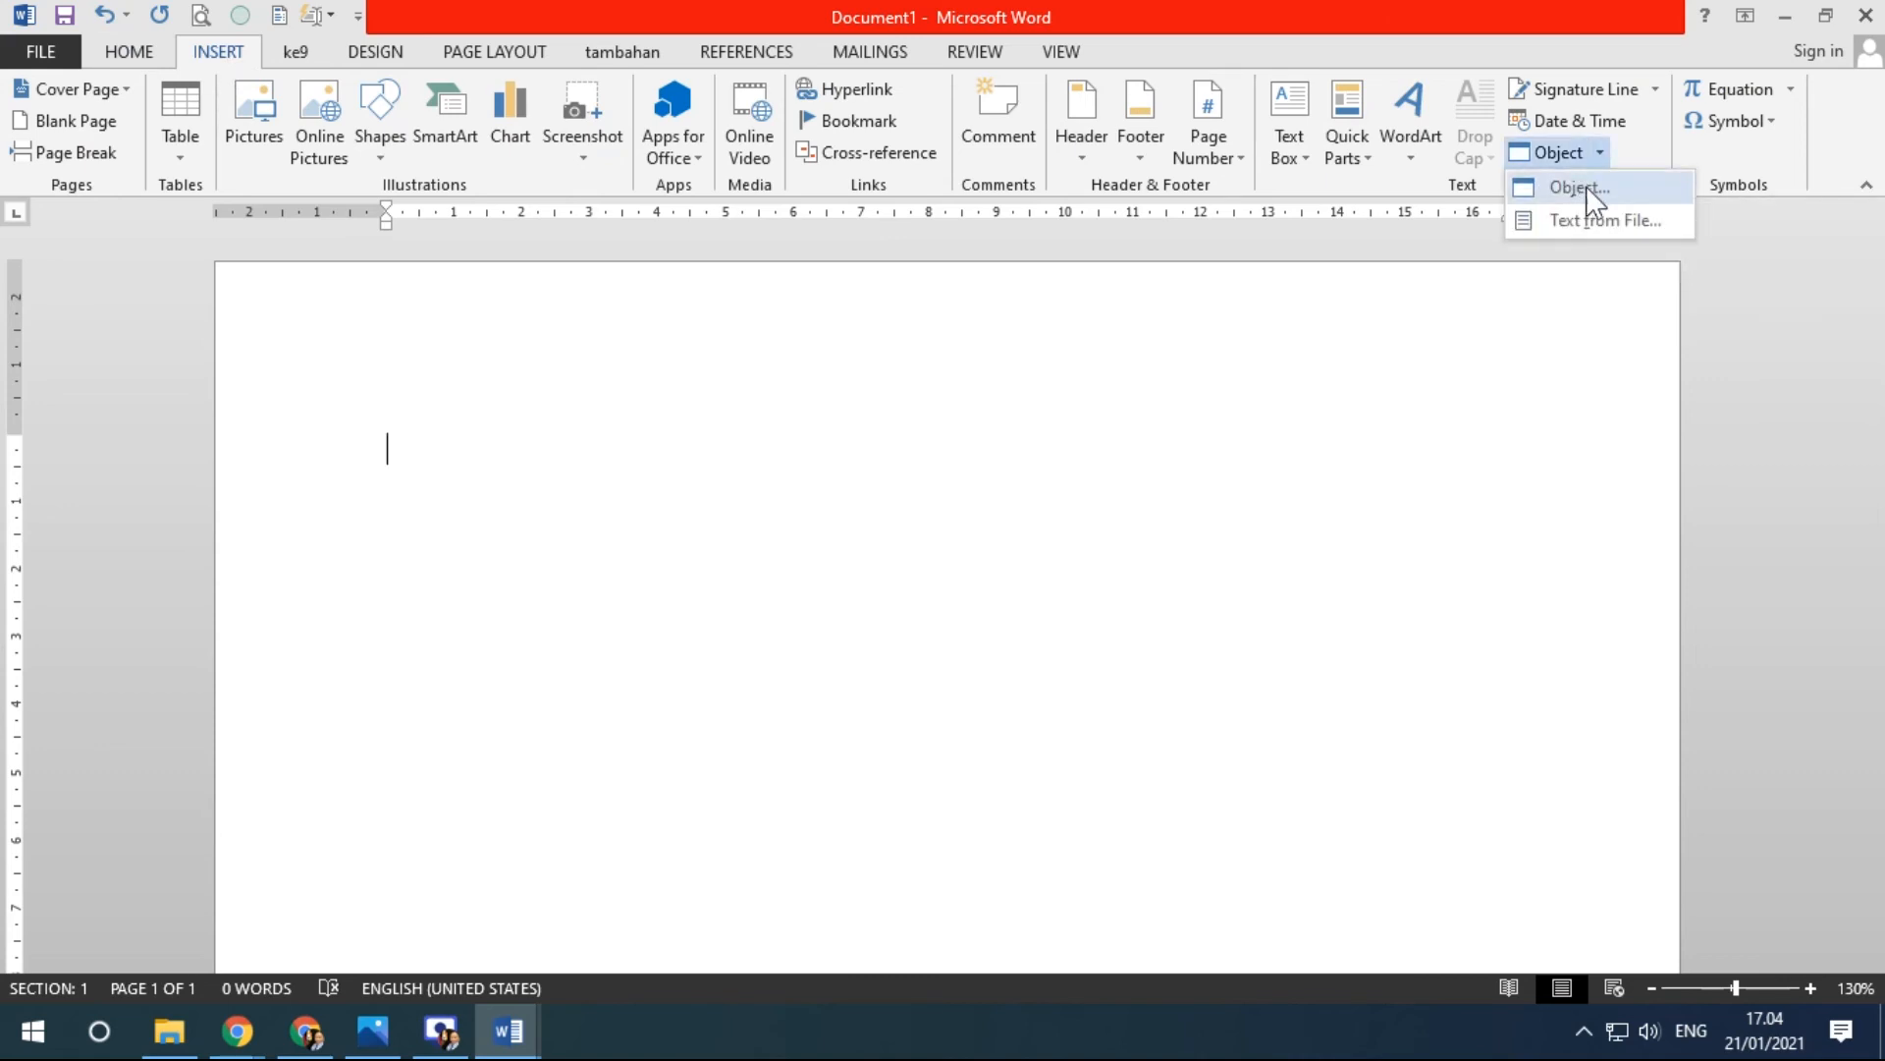
pyautogui.click(1579, 186)
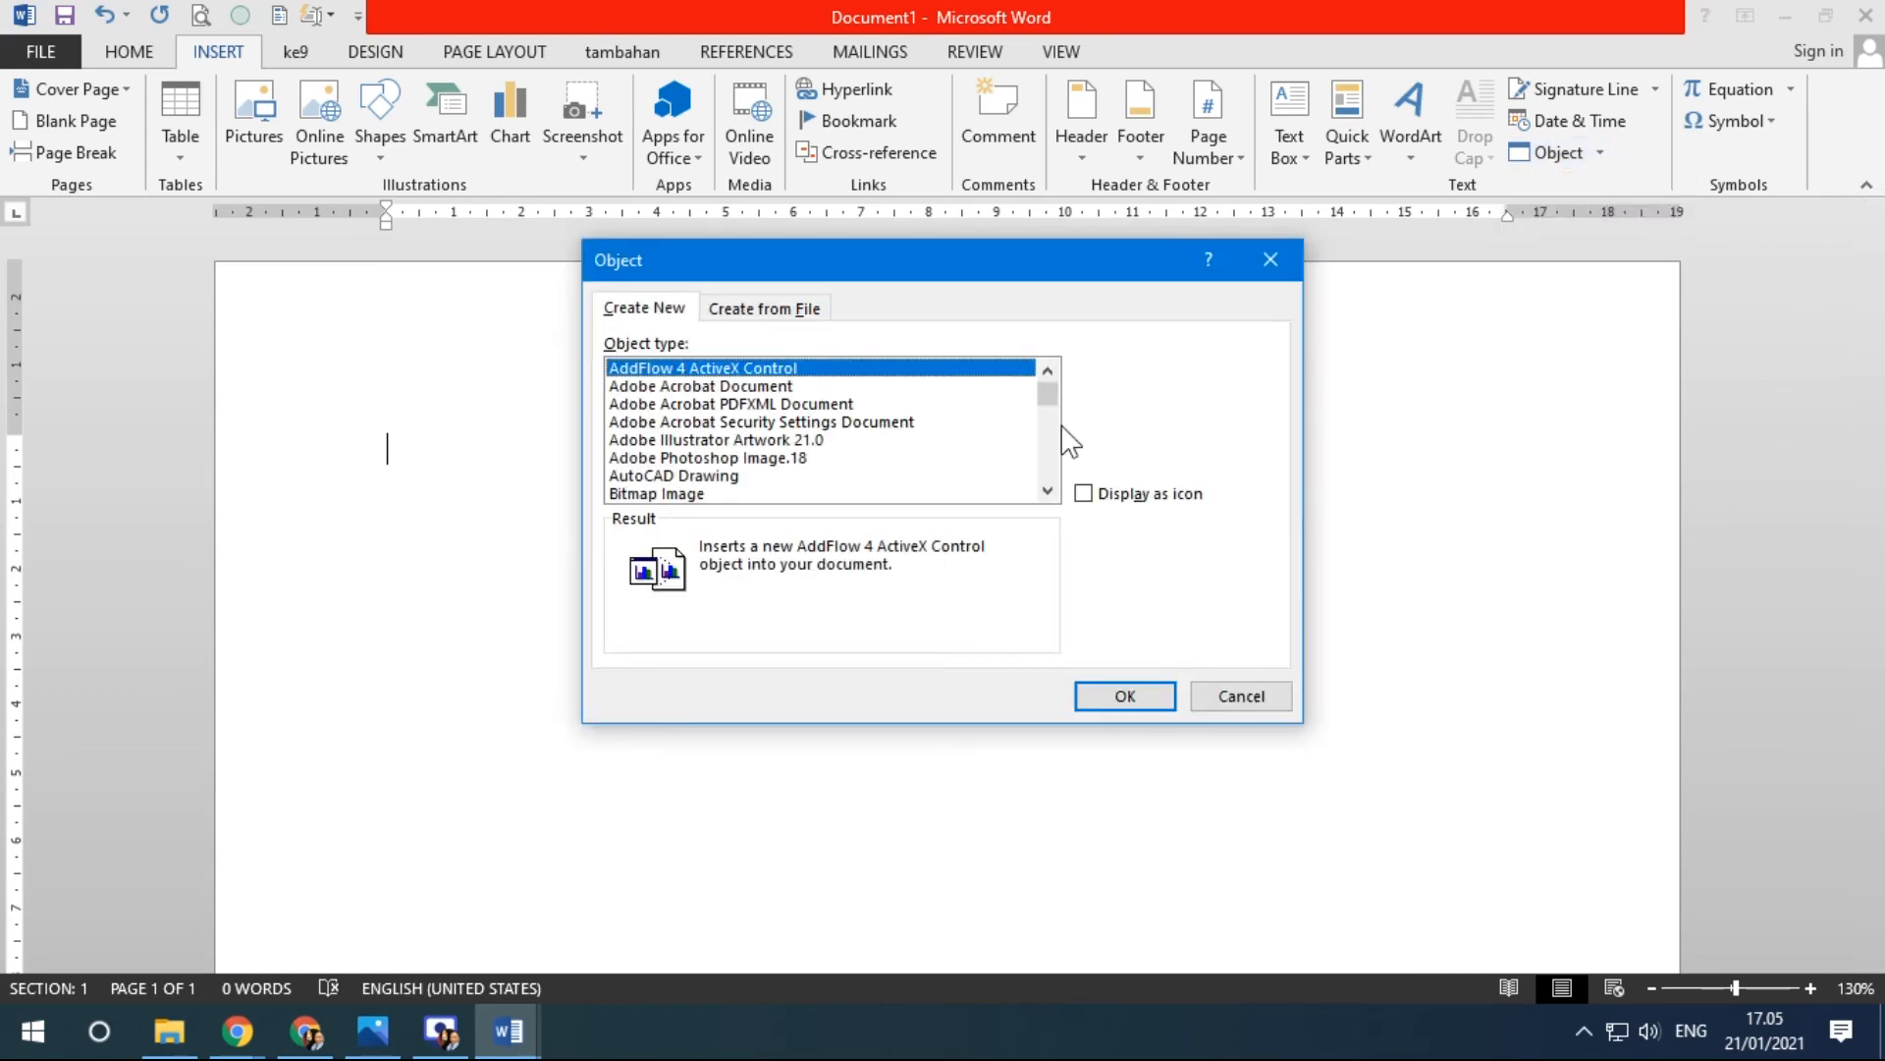
pyautogui.moveTo(1052, 388); pyautogui.dragTo(1042, 476)
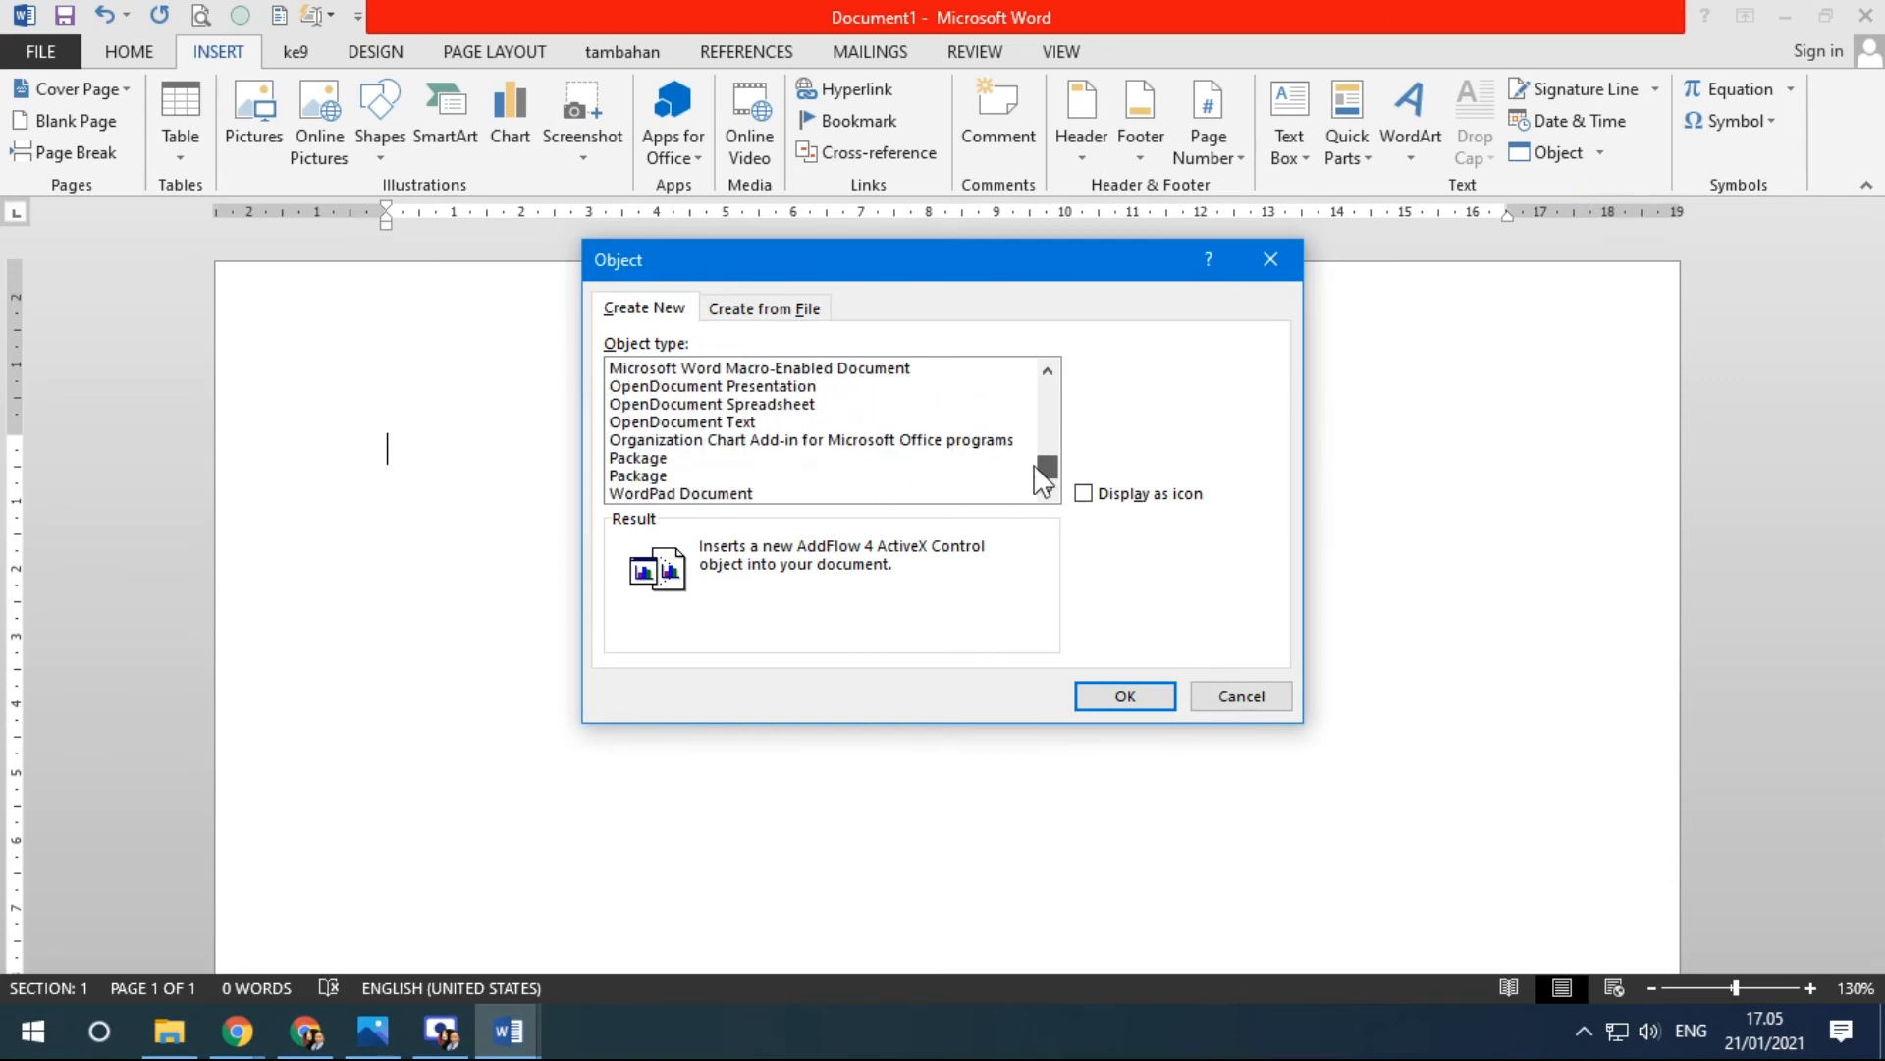
pyautogui.click(639, 441)
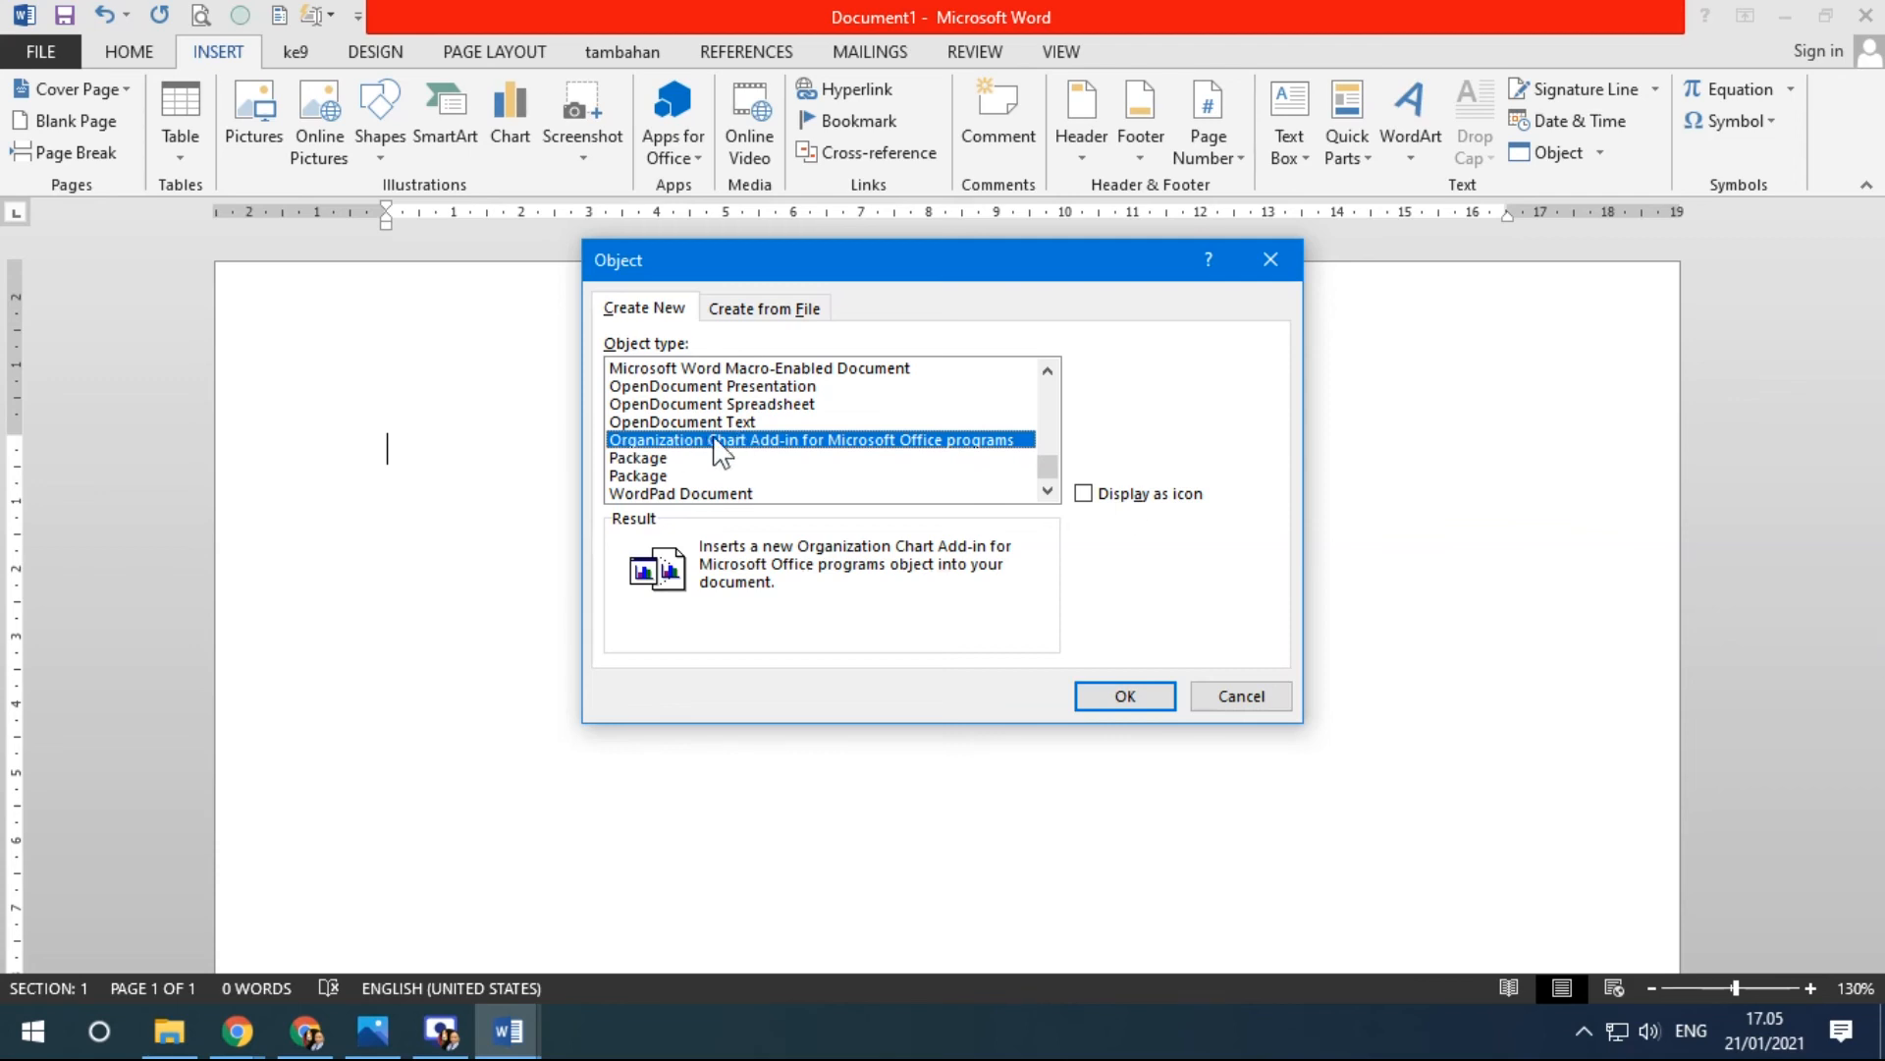
pyautogui.click(751, 443)
pyautogui.click(1124, 694)
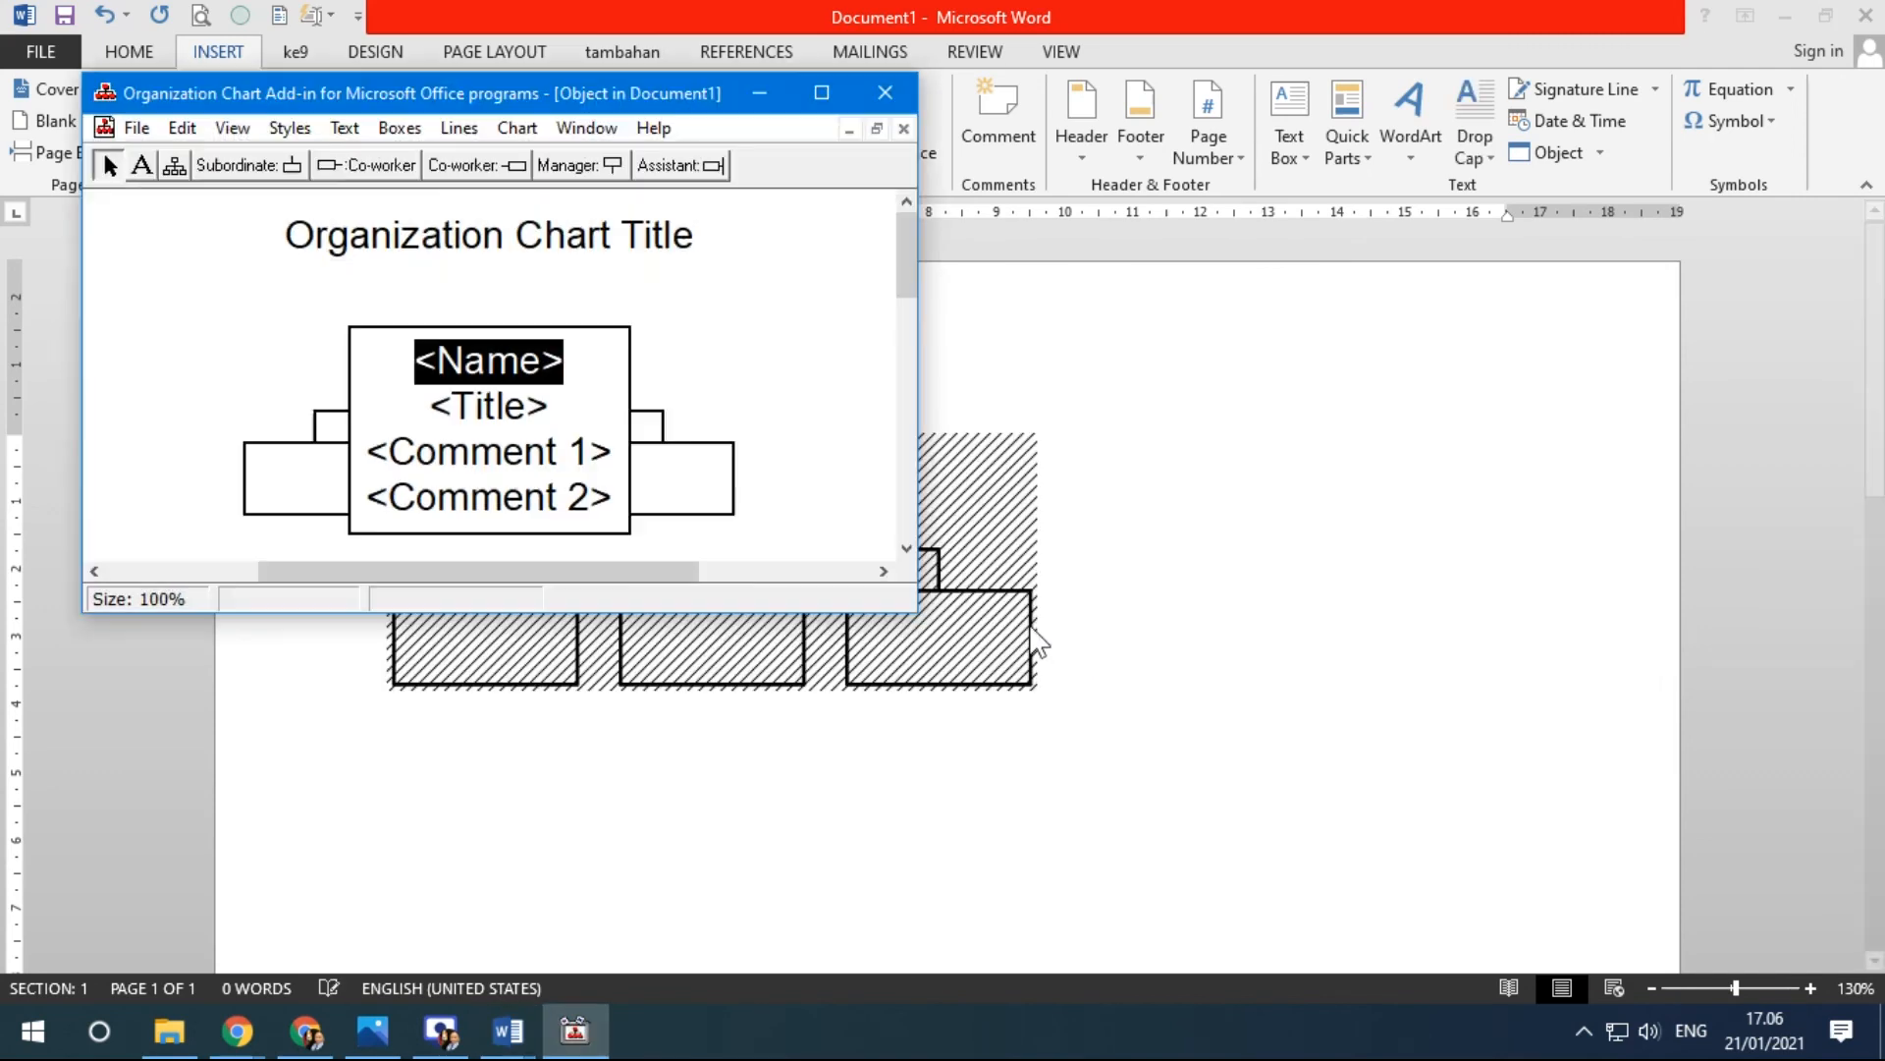
# Fill in the organization chart's top box with the person's name and the title Direktur, leaving both comment lines unfilled.
pyautogui.moveTo(494, 104); pyautogui.dragTo(1402, 169)
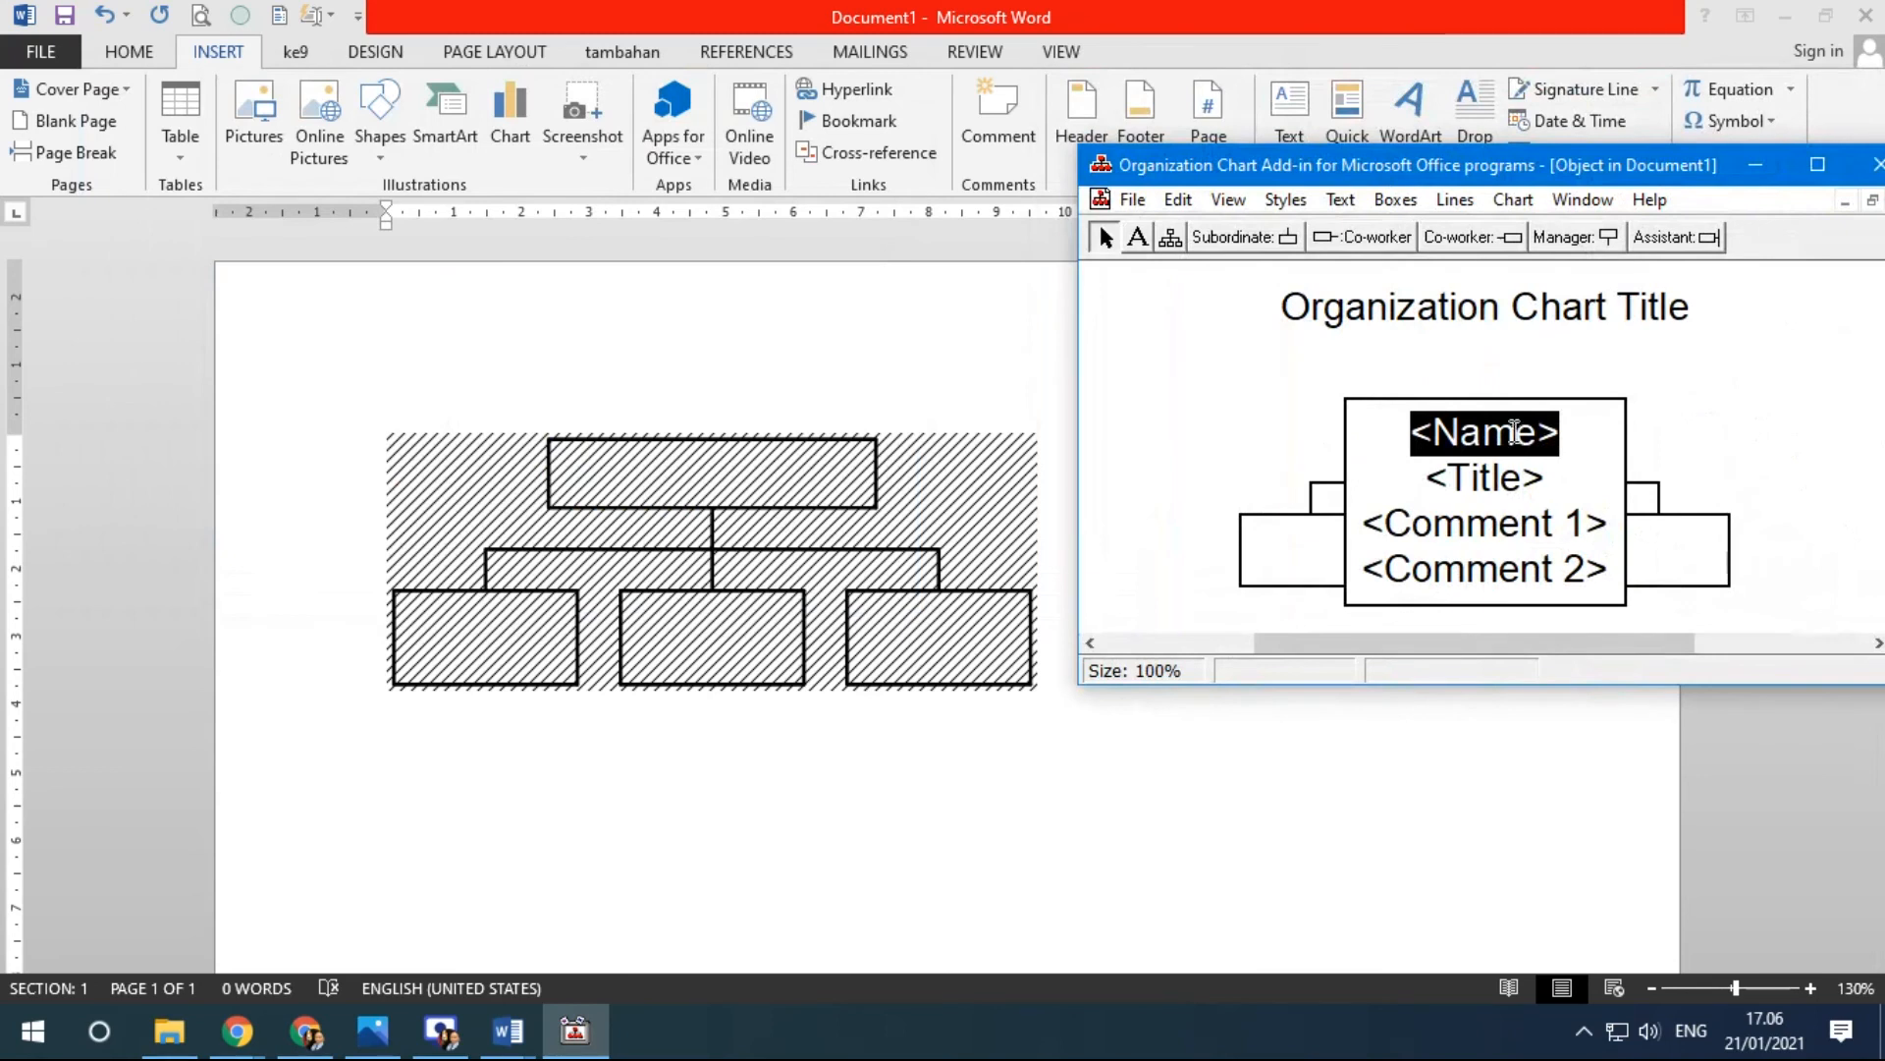
pyautogui.write('Ariswan')
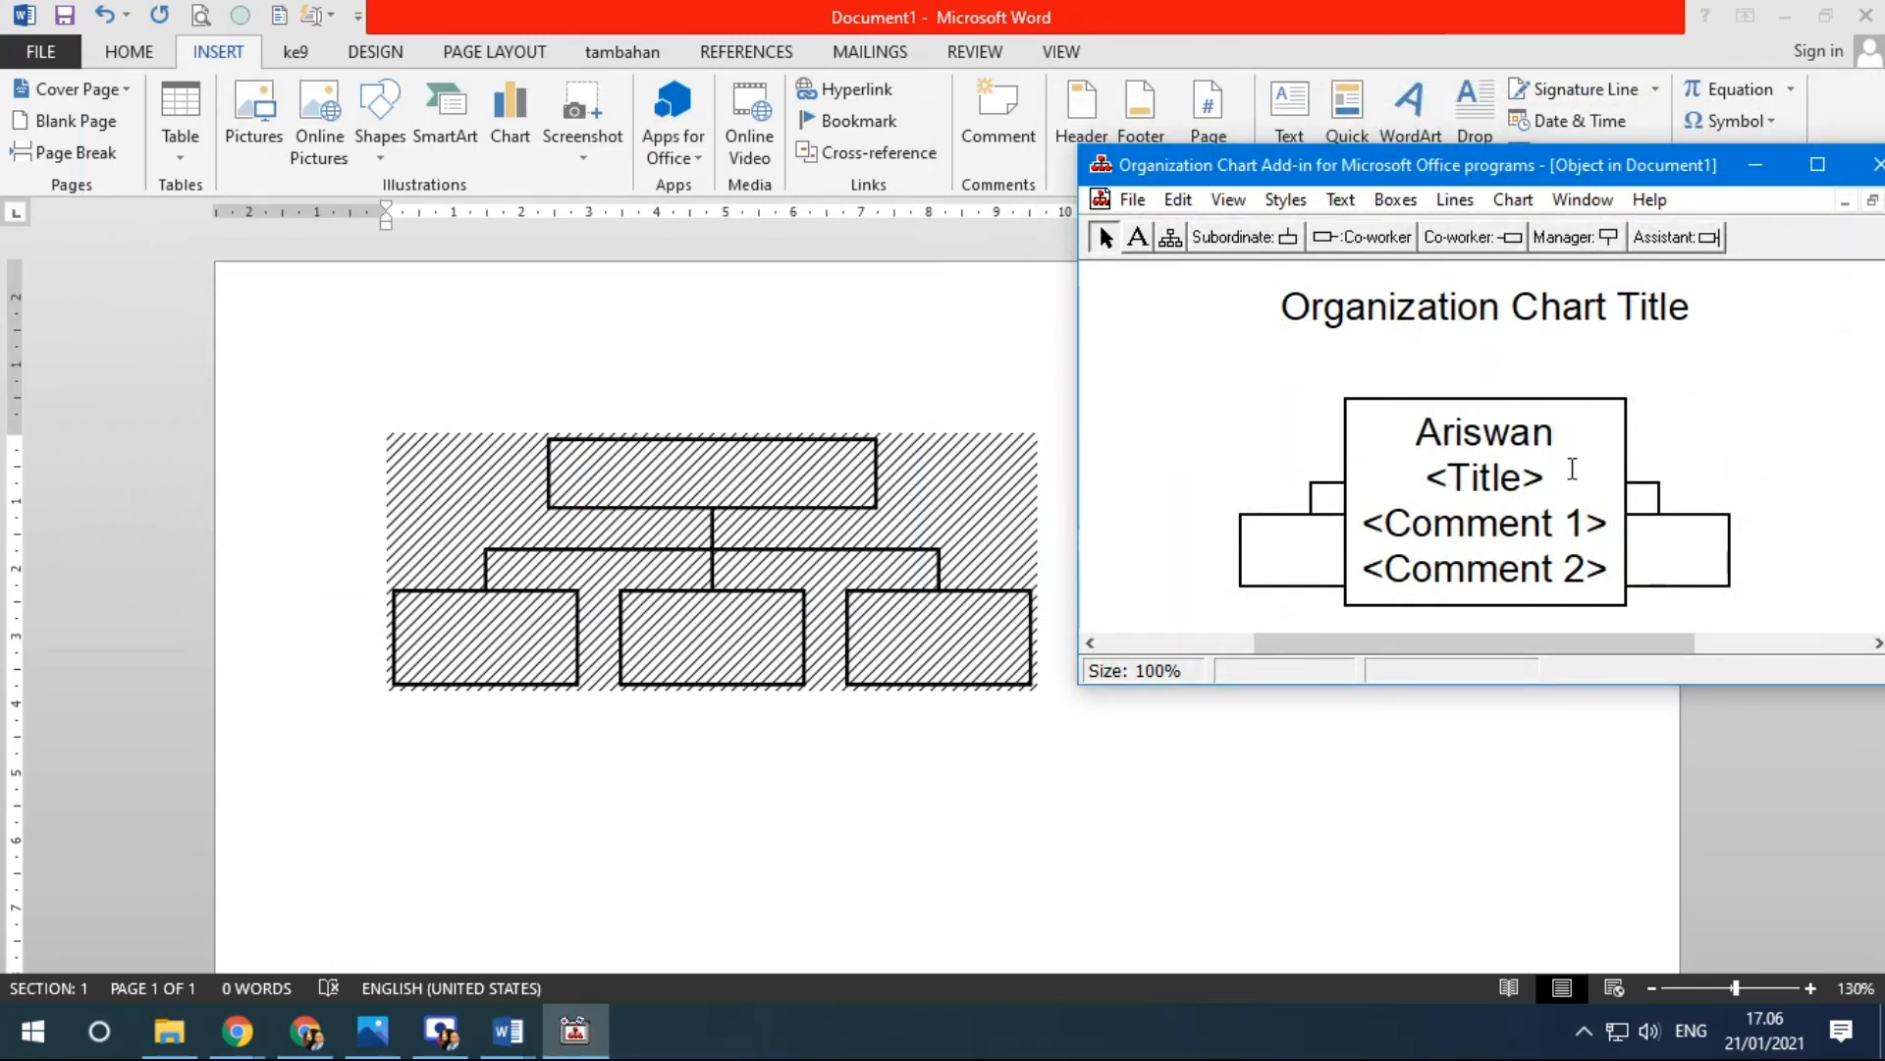
pyautogui.click(1520, 483)
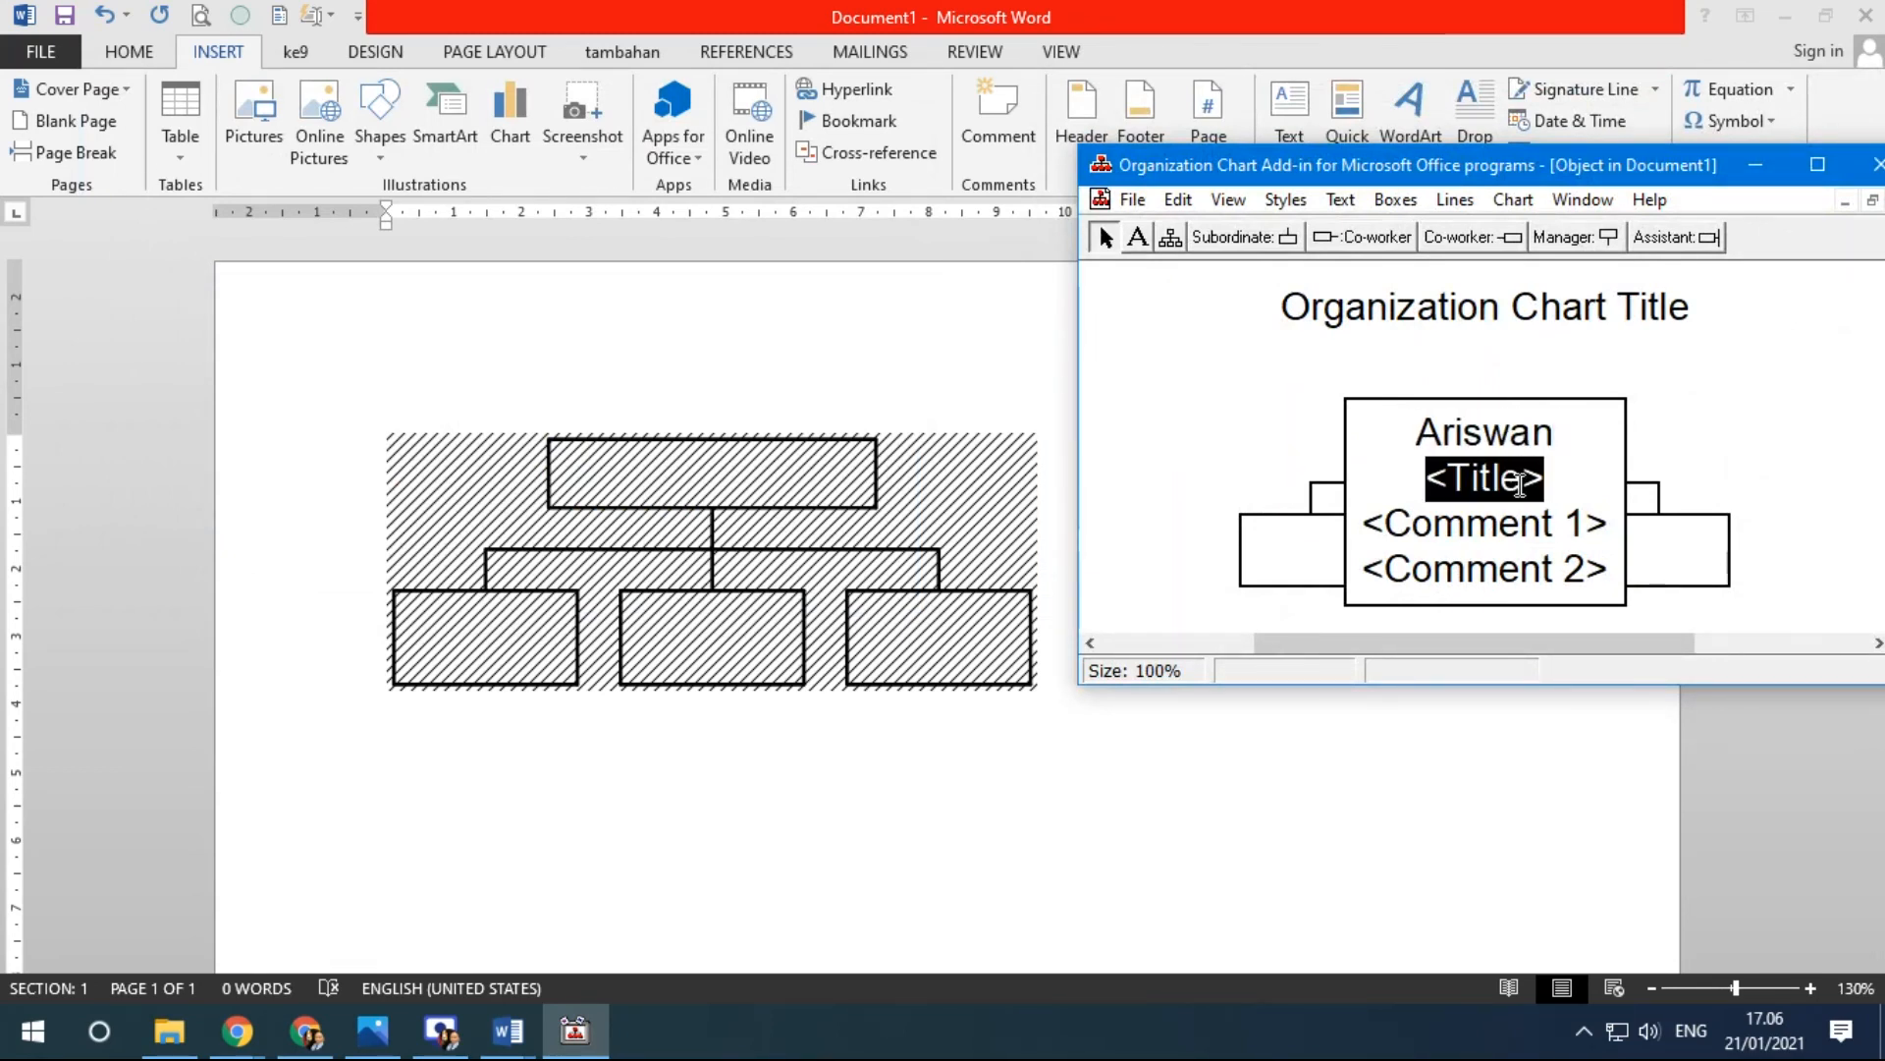
pyautogui.write('Direktur')
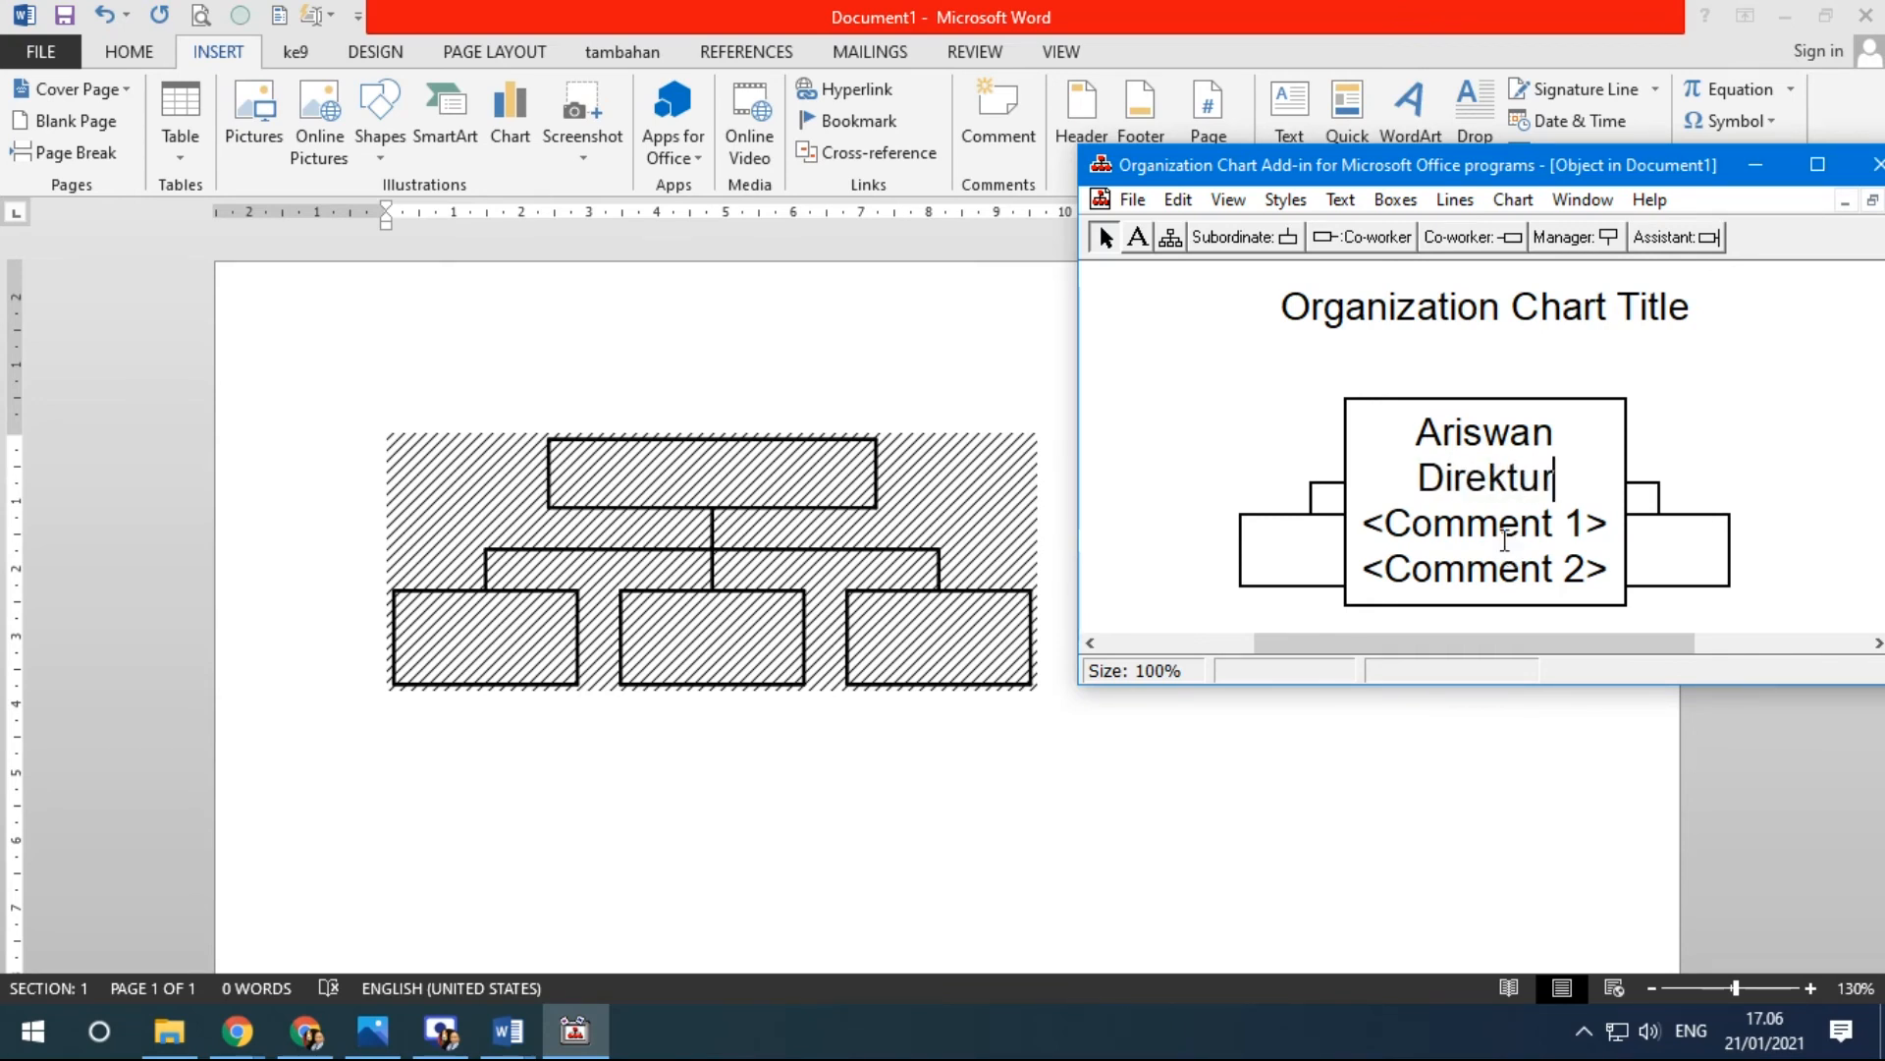
pyautogui.click(1503, 538)
pyautogui.click(1495, 570)
pyautogui.click(1500, 538)
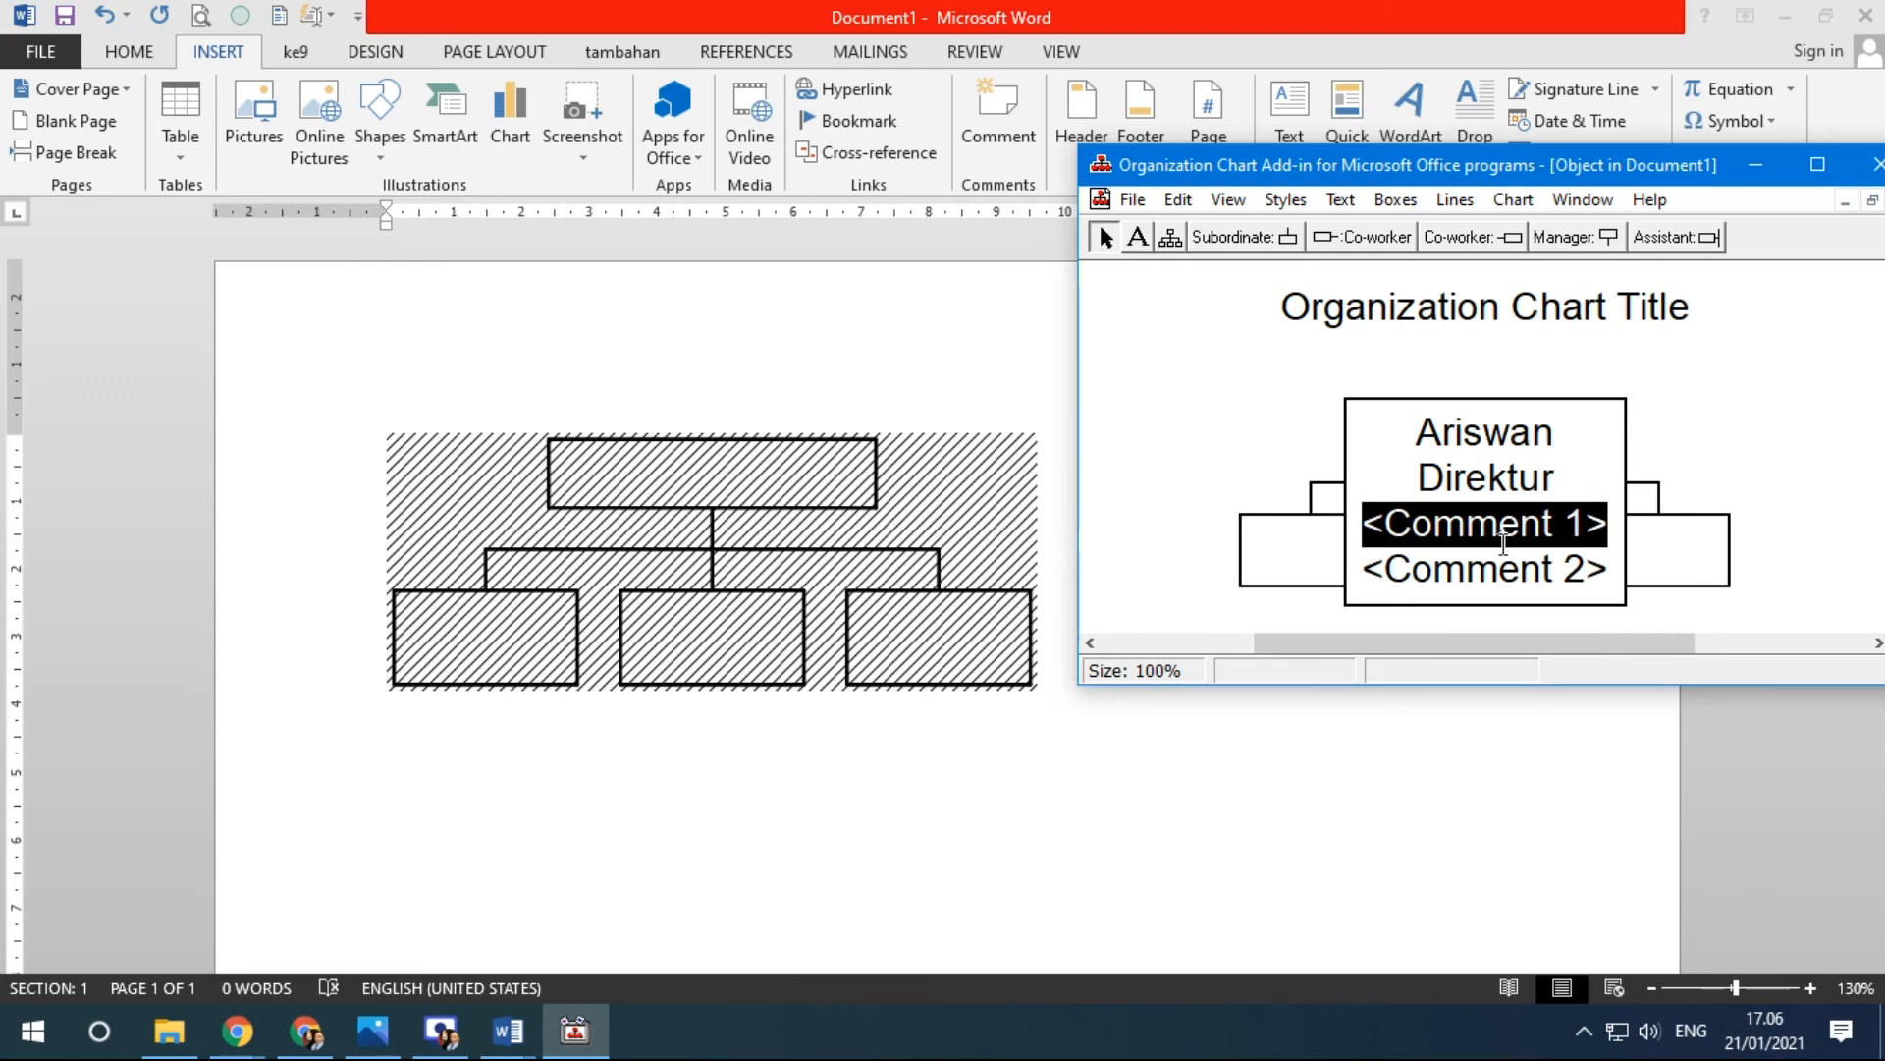
pyautogui.click(1767, 506)
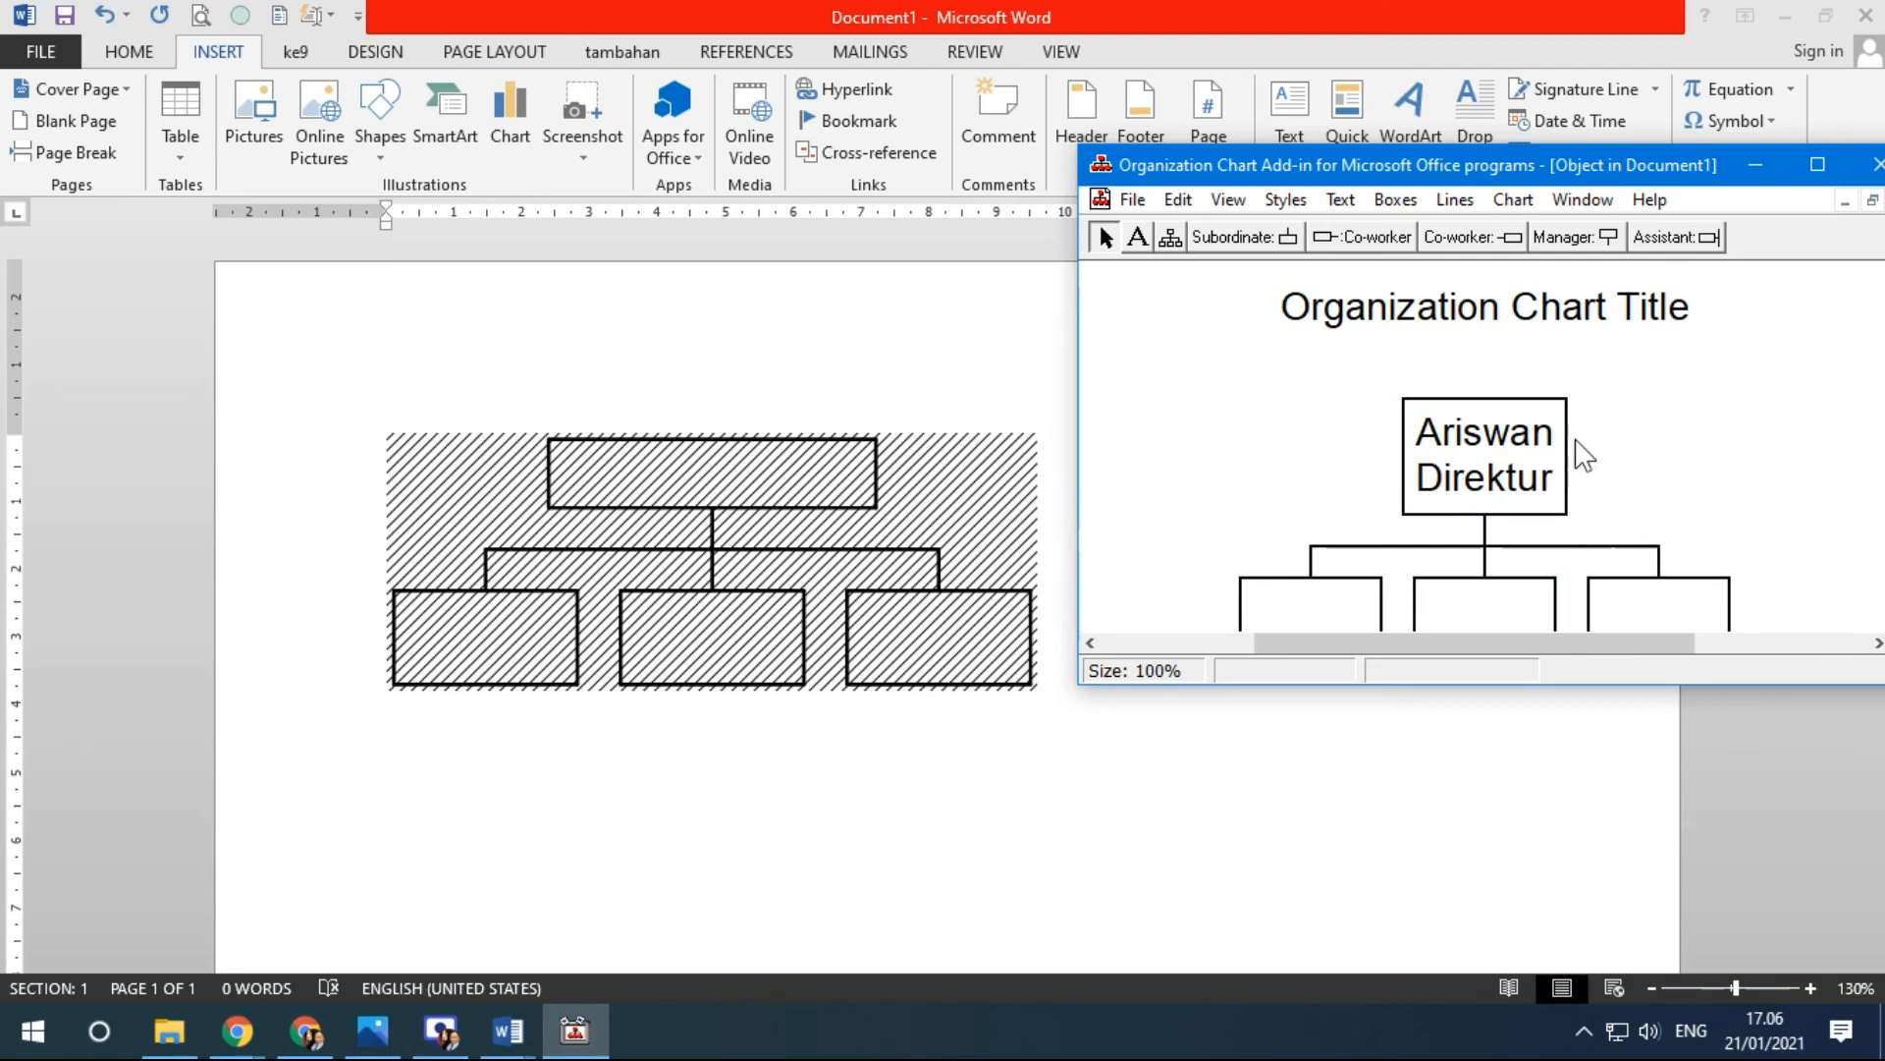
# Replace the organization chart's placeholder heading with "Struktura".
pyautogui.moveTo(1282, 306); pyautogui.dragTo(1693, 316)
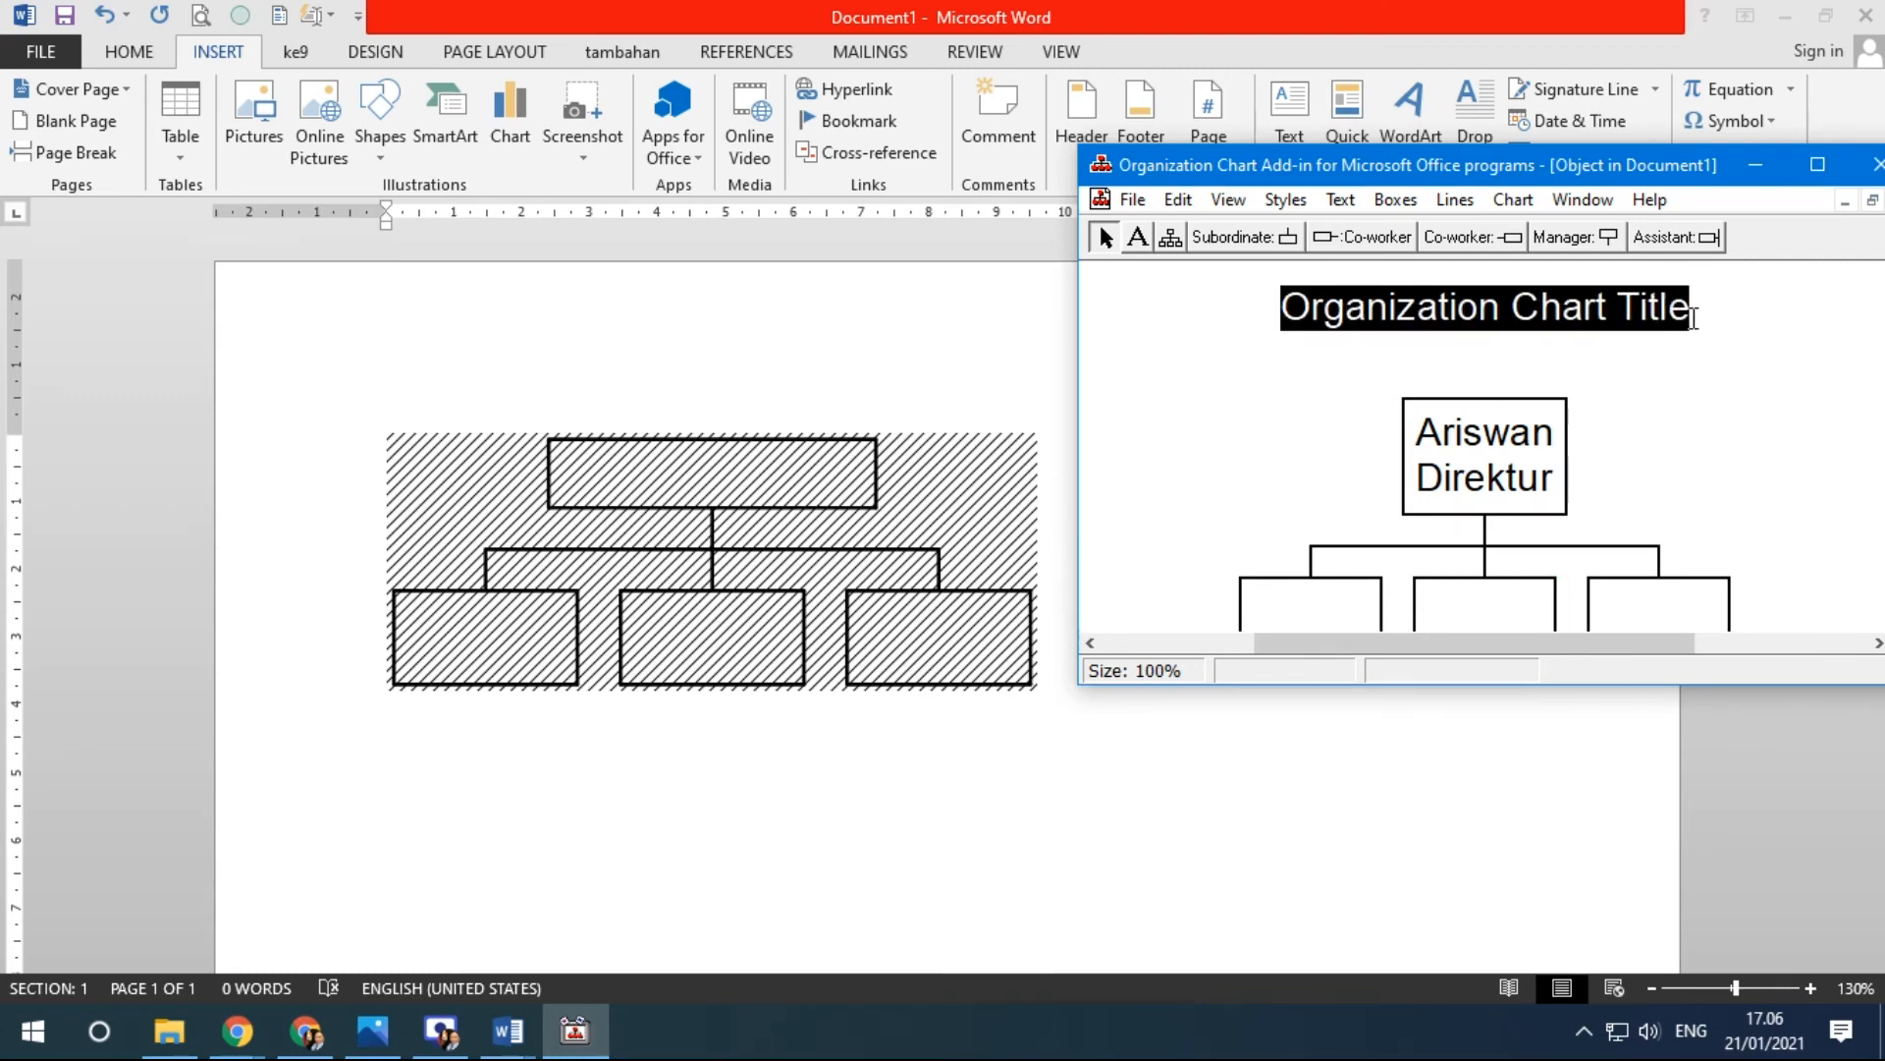
pyautogui.write('Struktura')
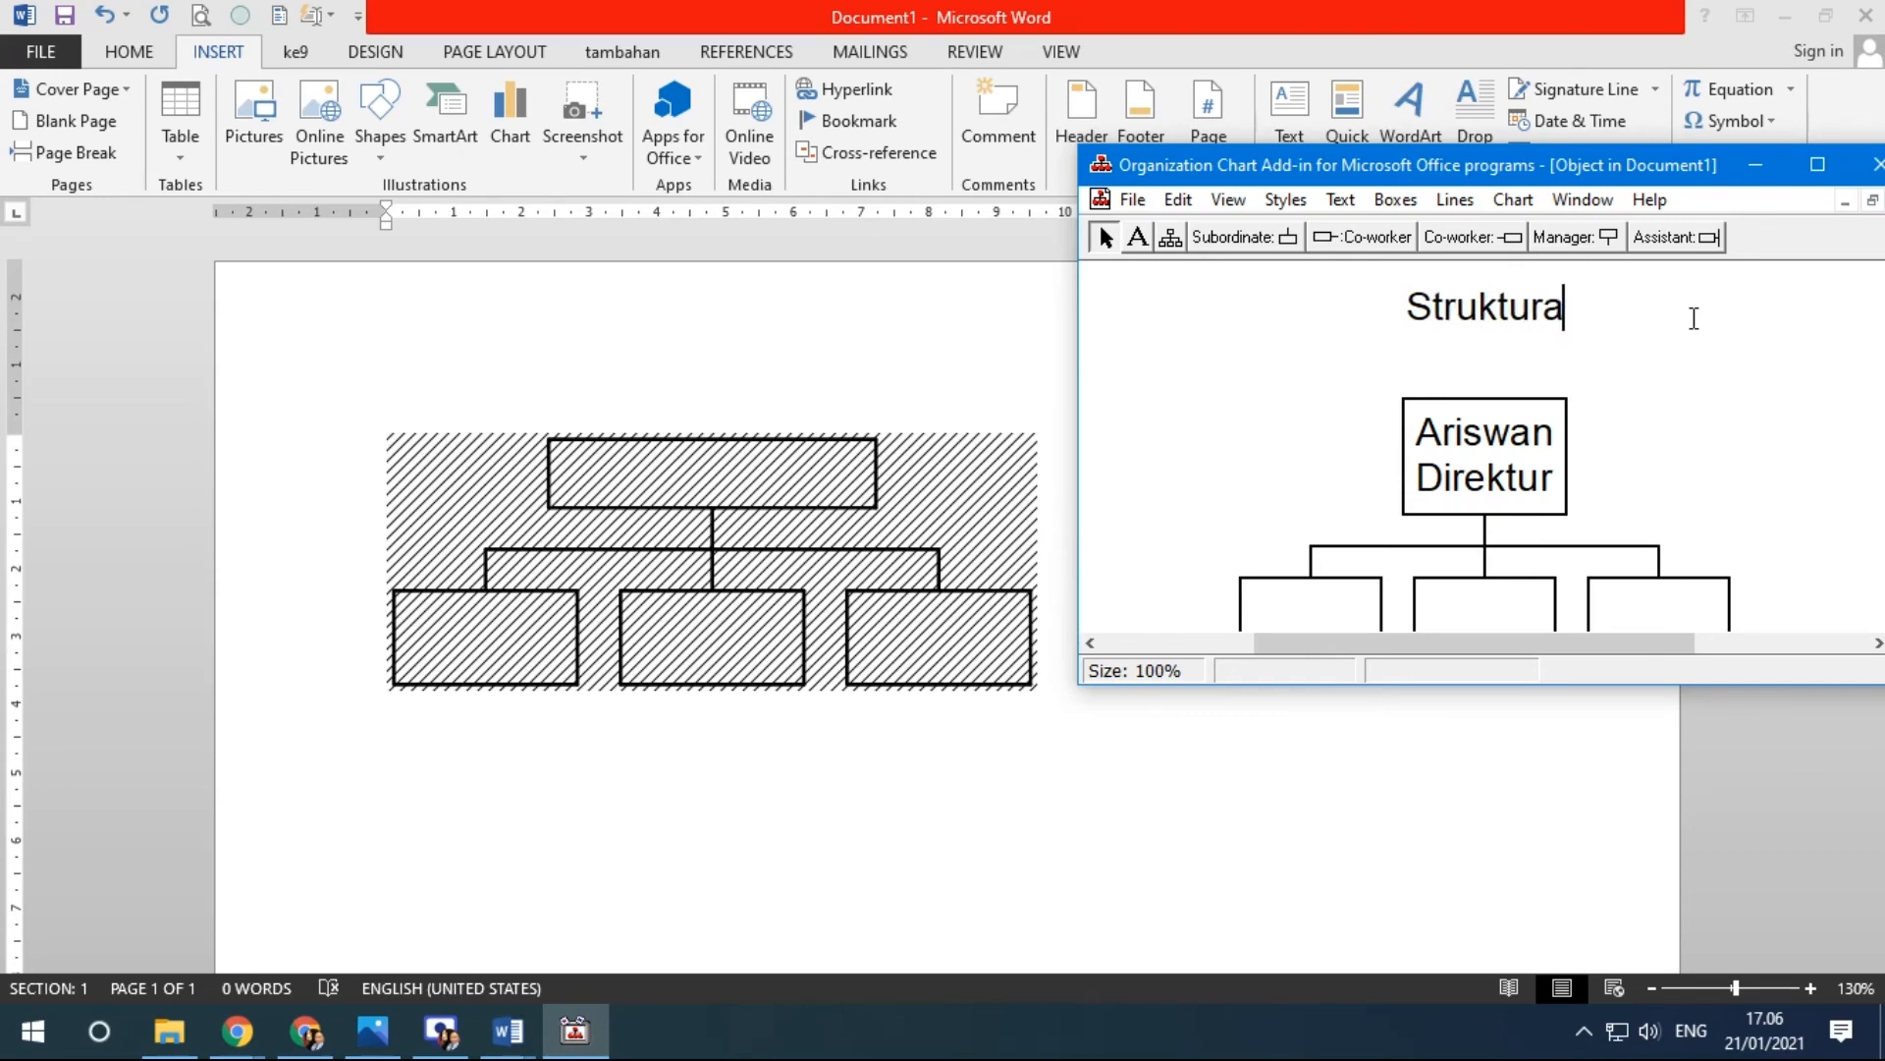